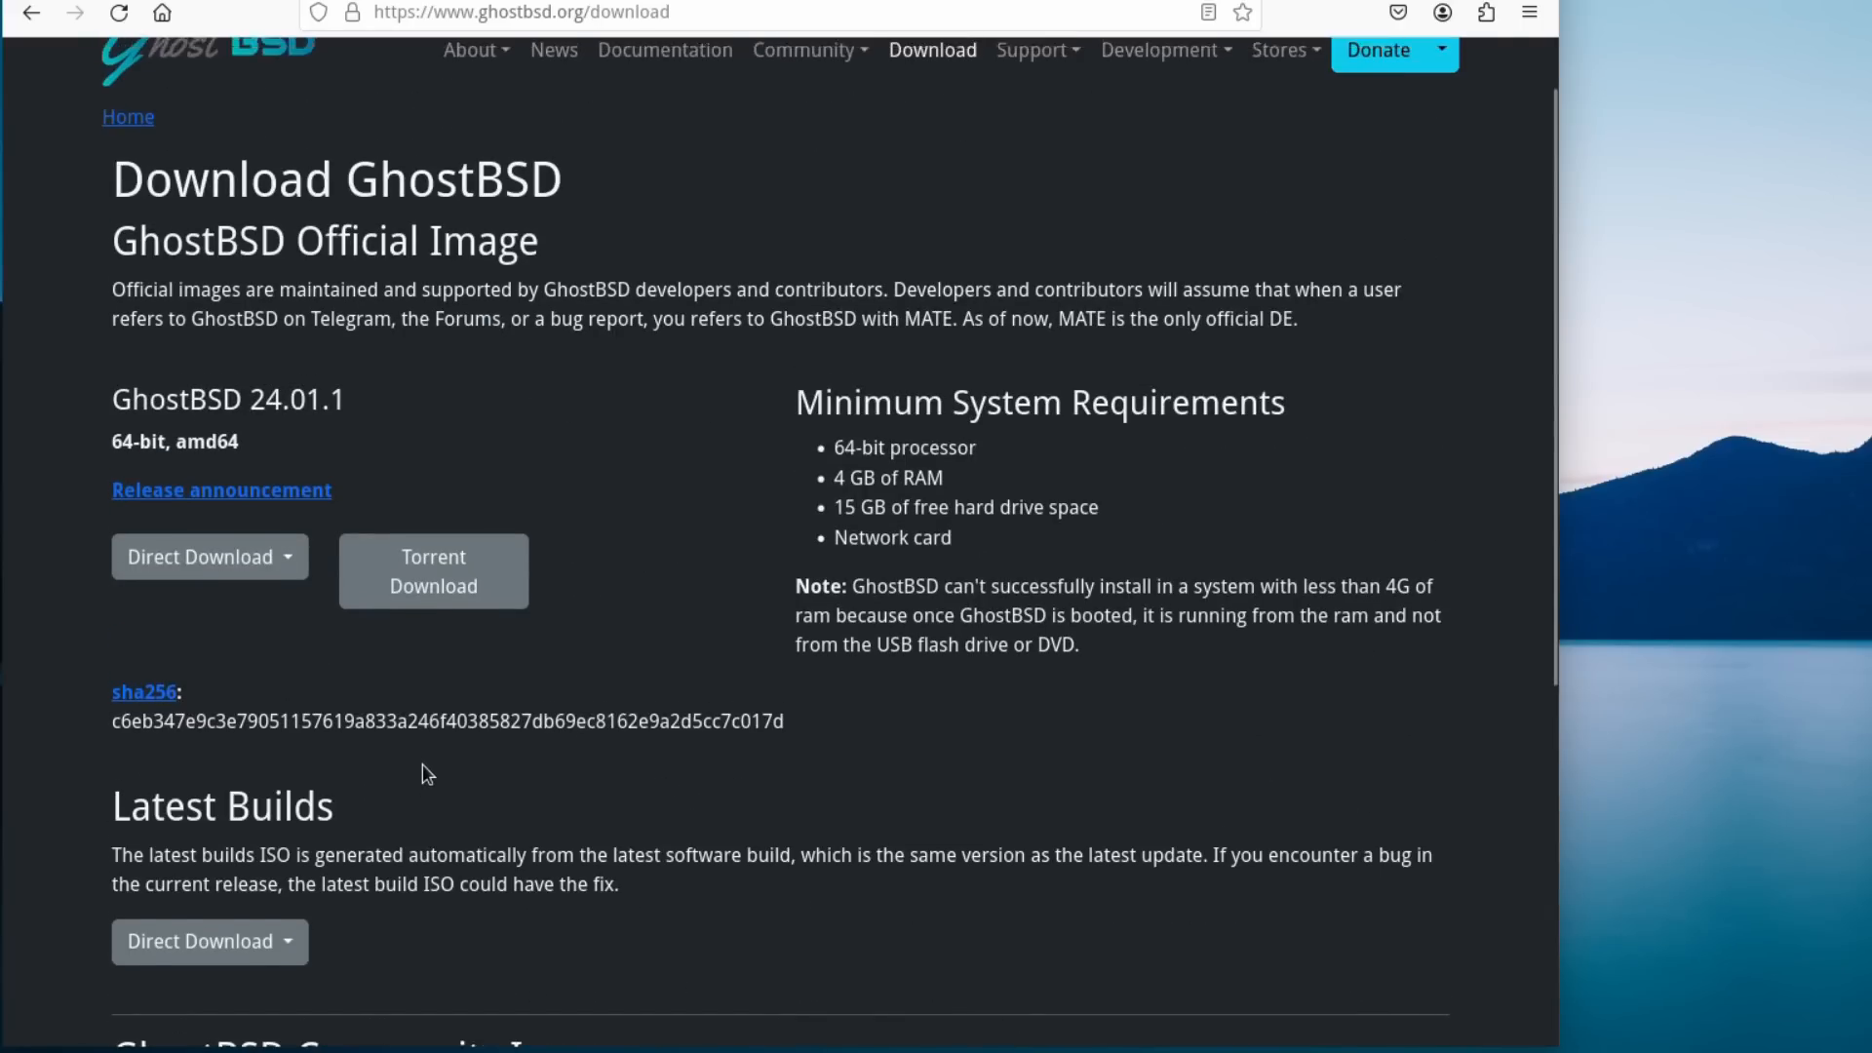
# Download the GhostBSD 24.01.1 ISO from the France mirror, and return to the Download GhostBSD page
pyautogui.click(232, 645)
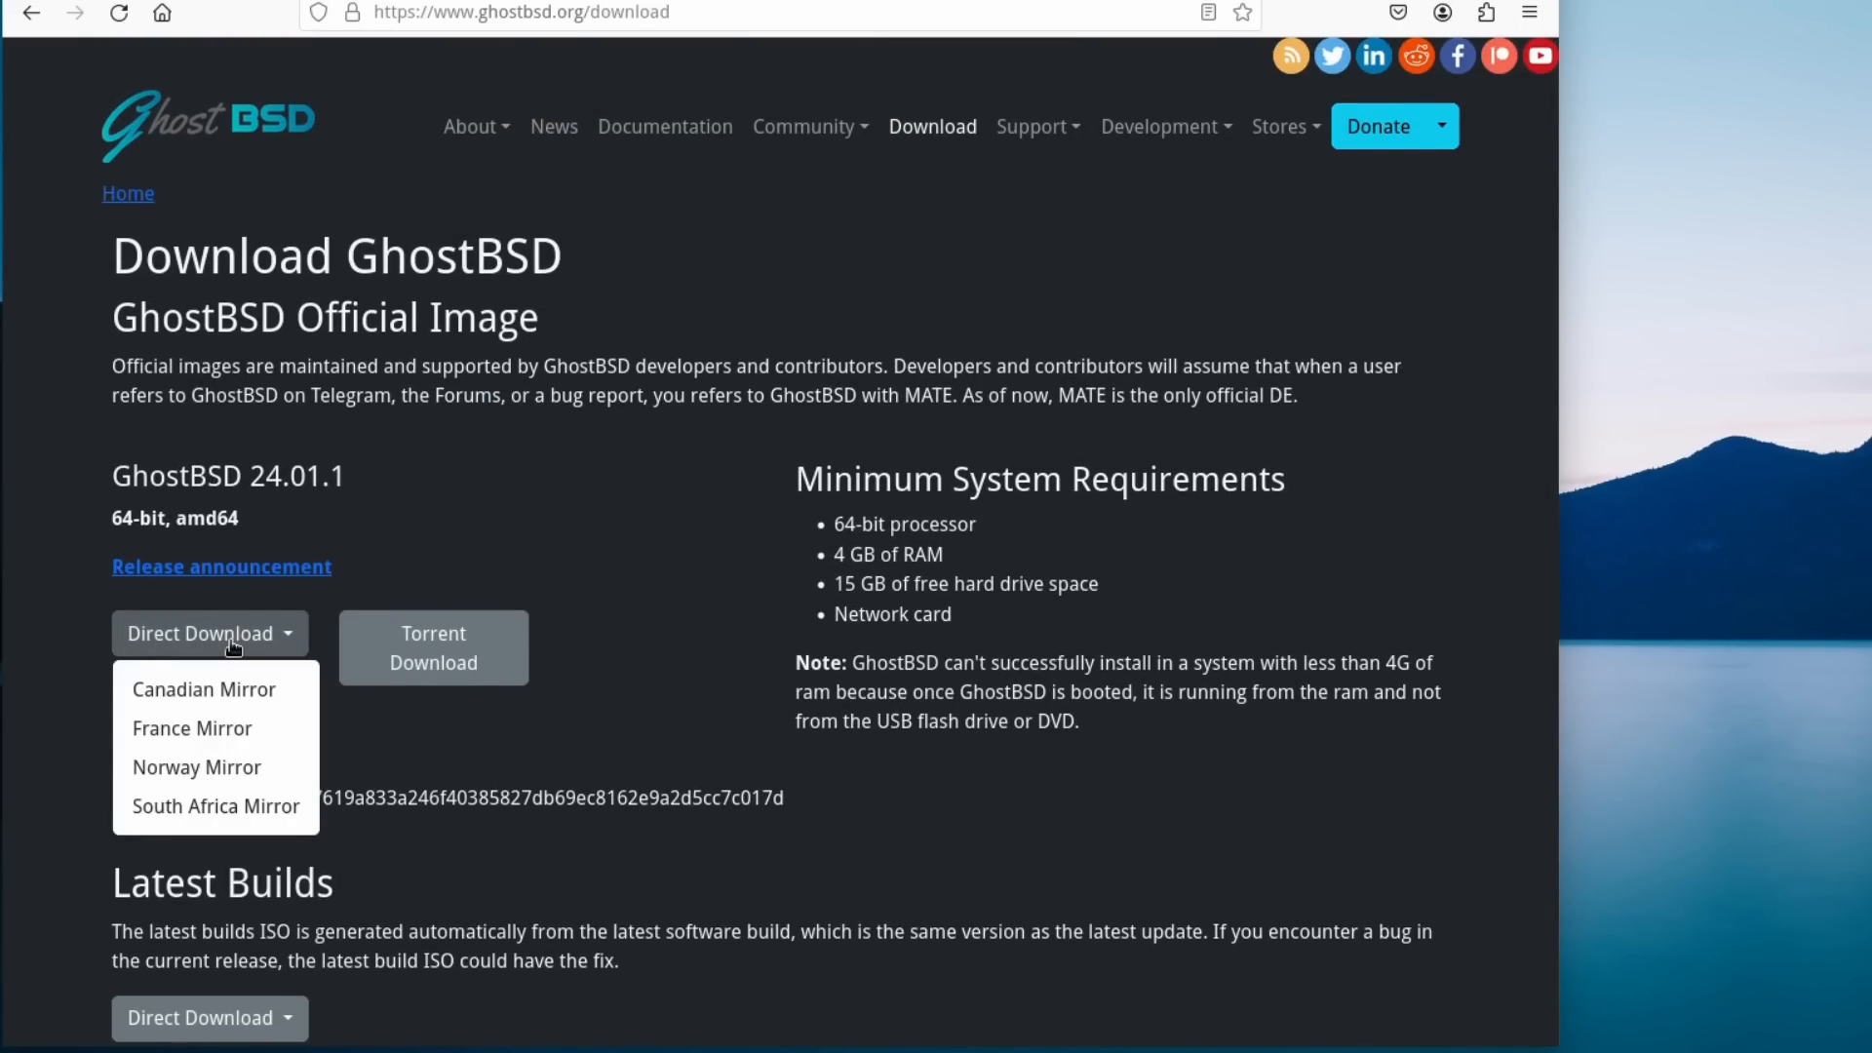
pyautogui.click(216, 728)
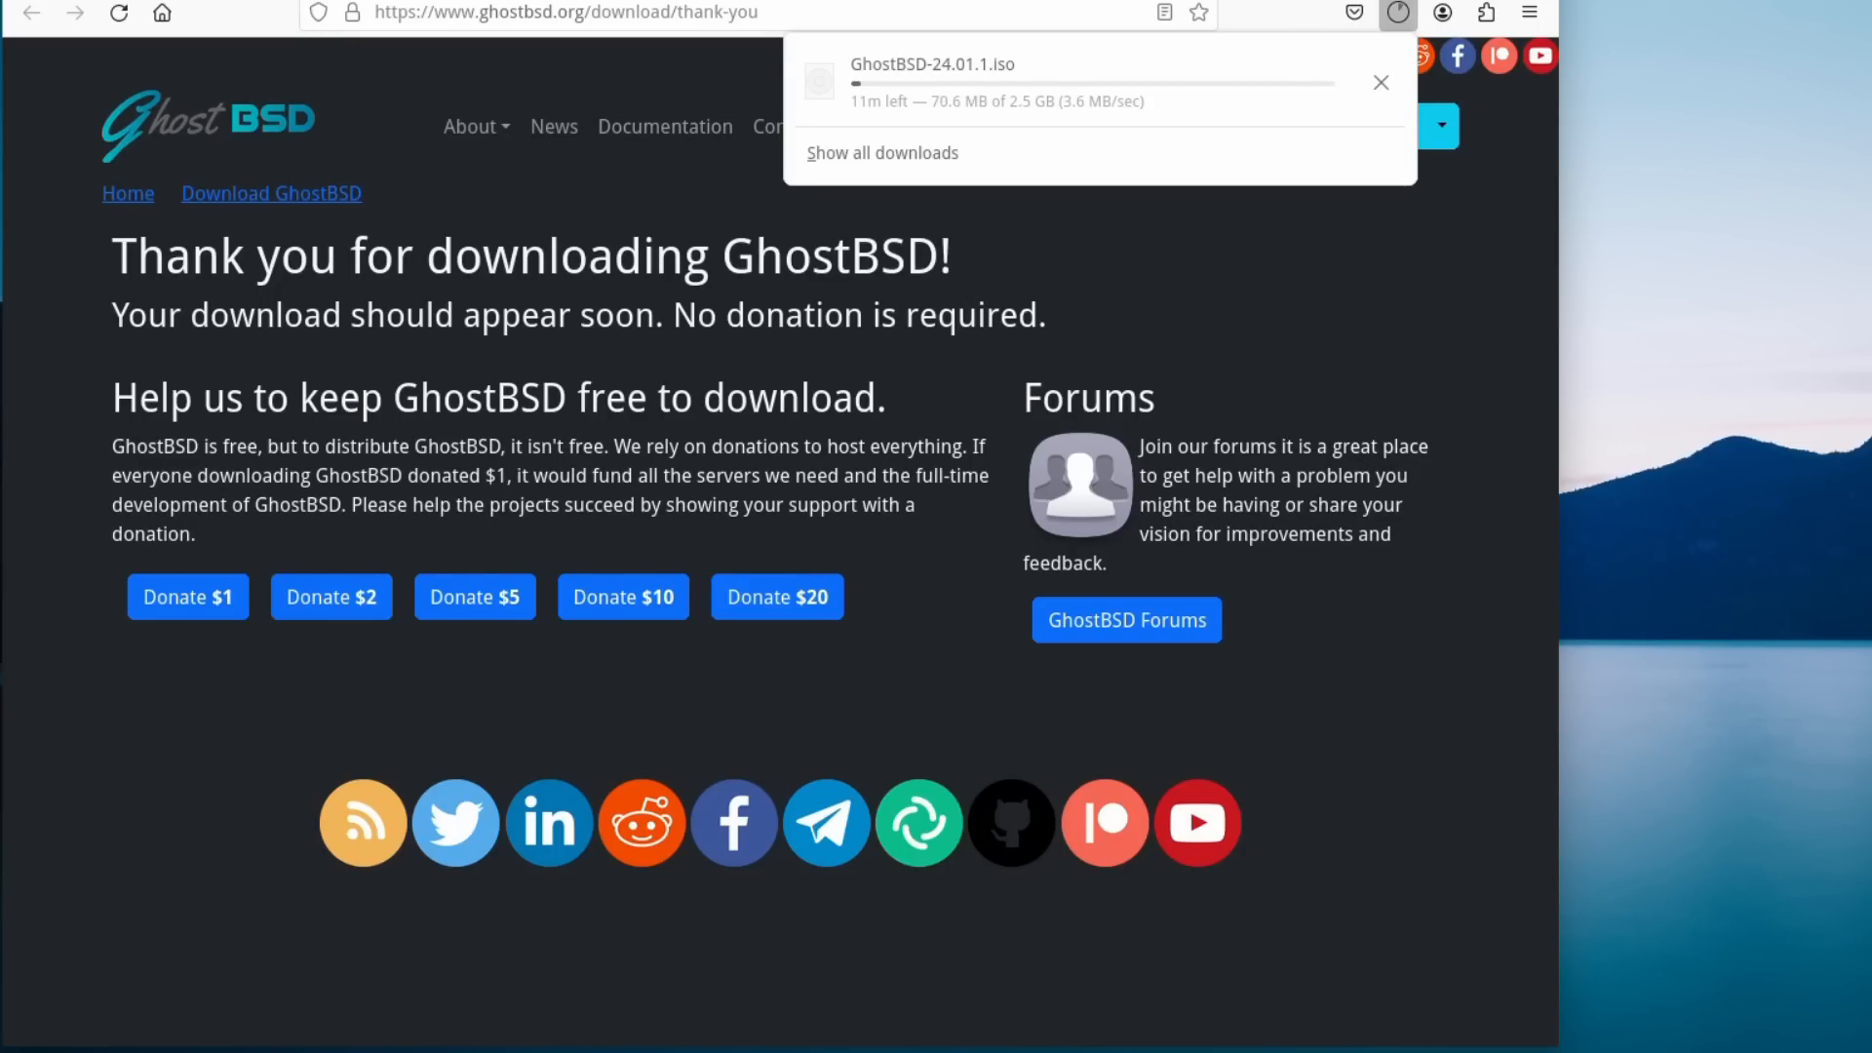
pyautogui.click(264, 0)
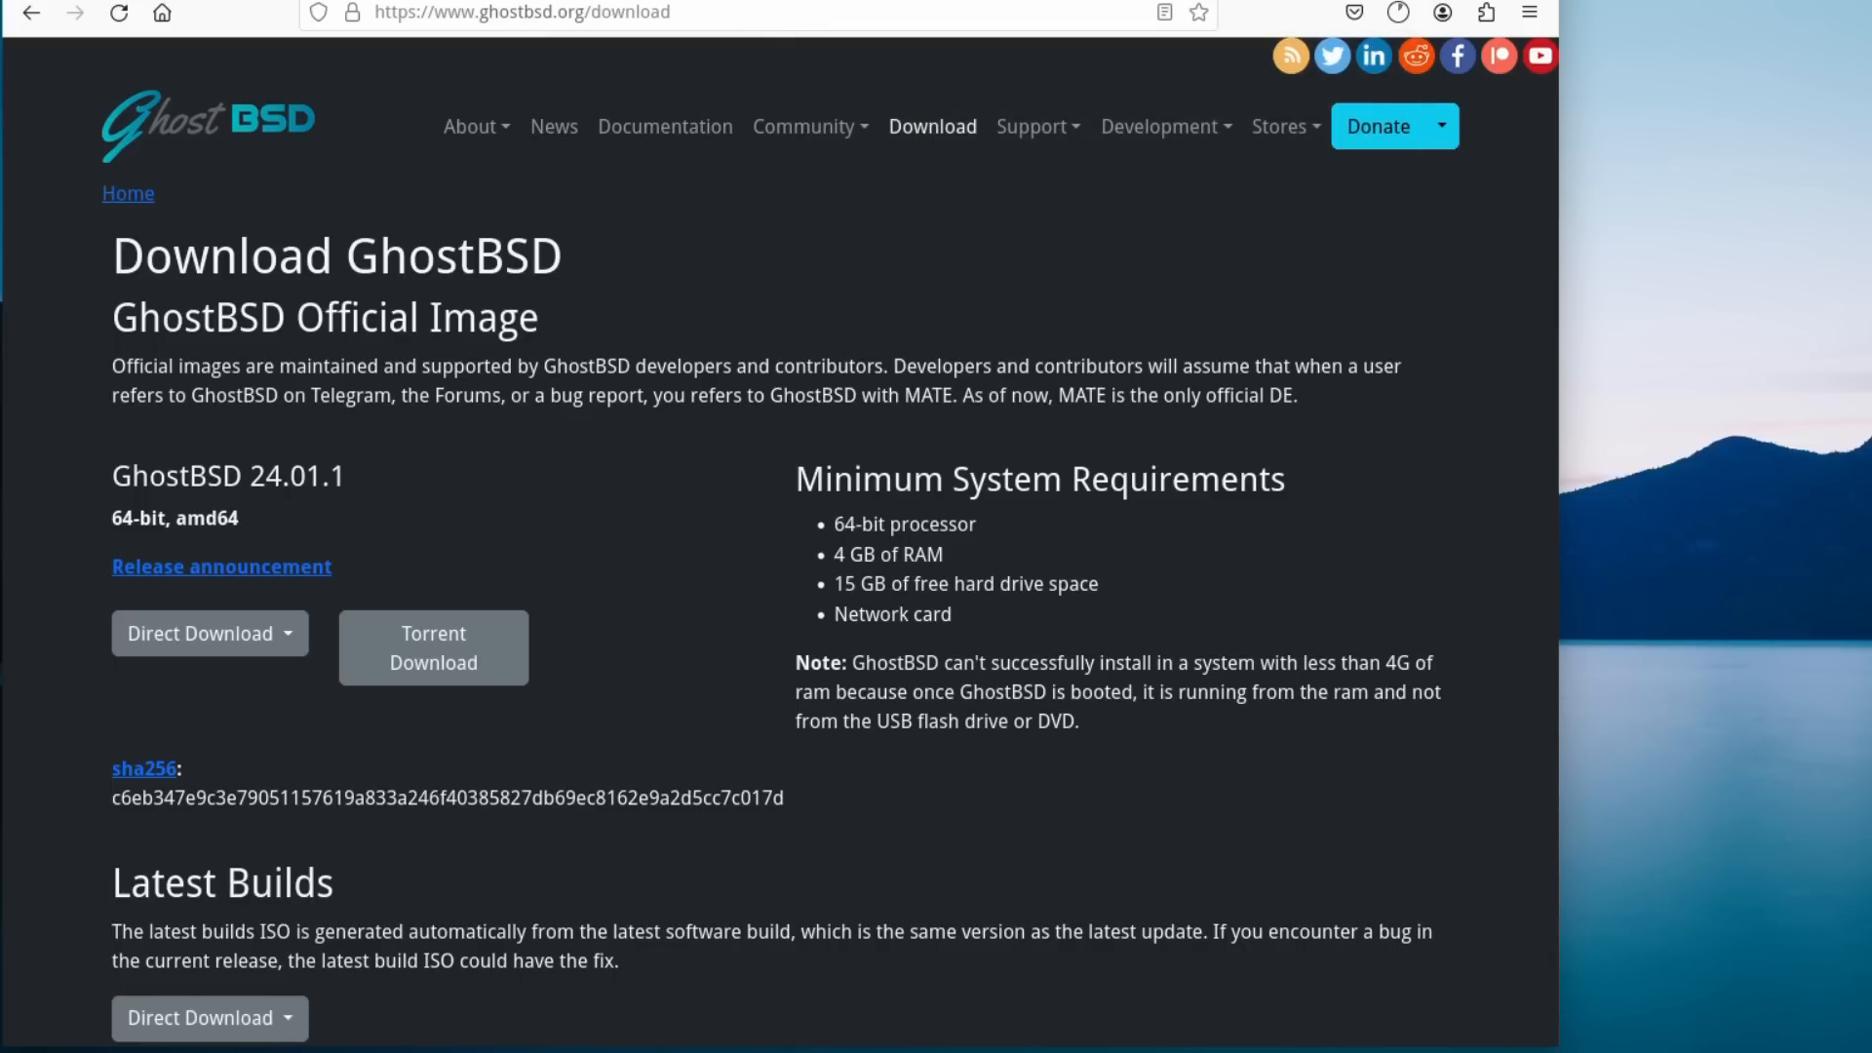
# Open the GhostBSD home page from the Google results and look over its About entries
pyautogui.click(31, 13)
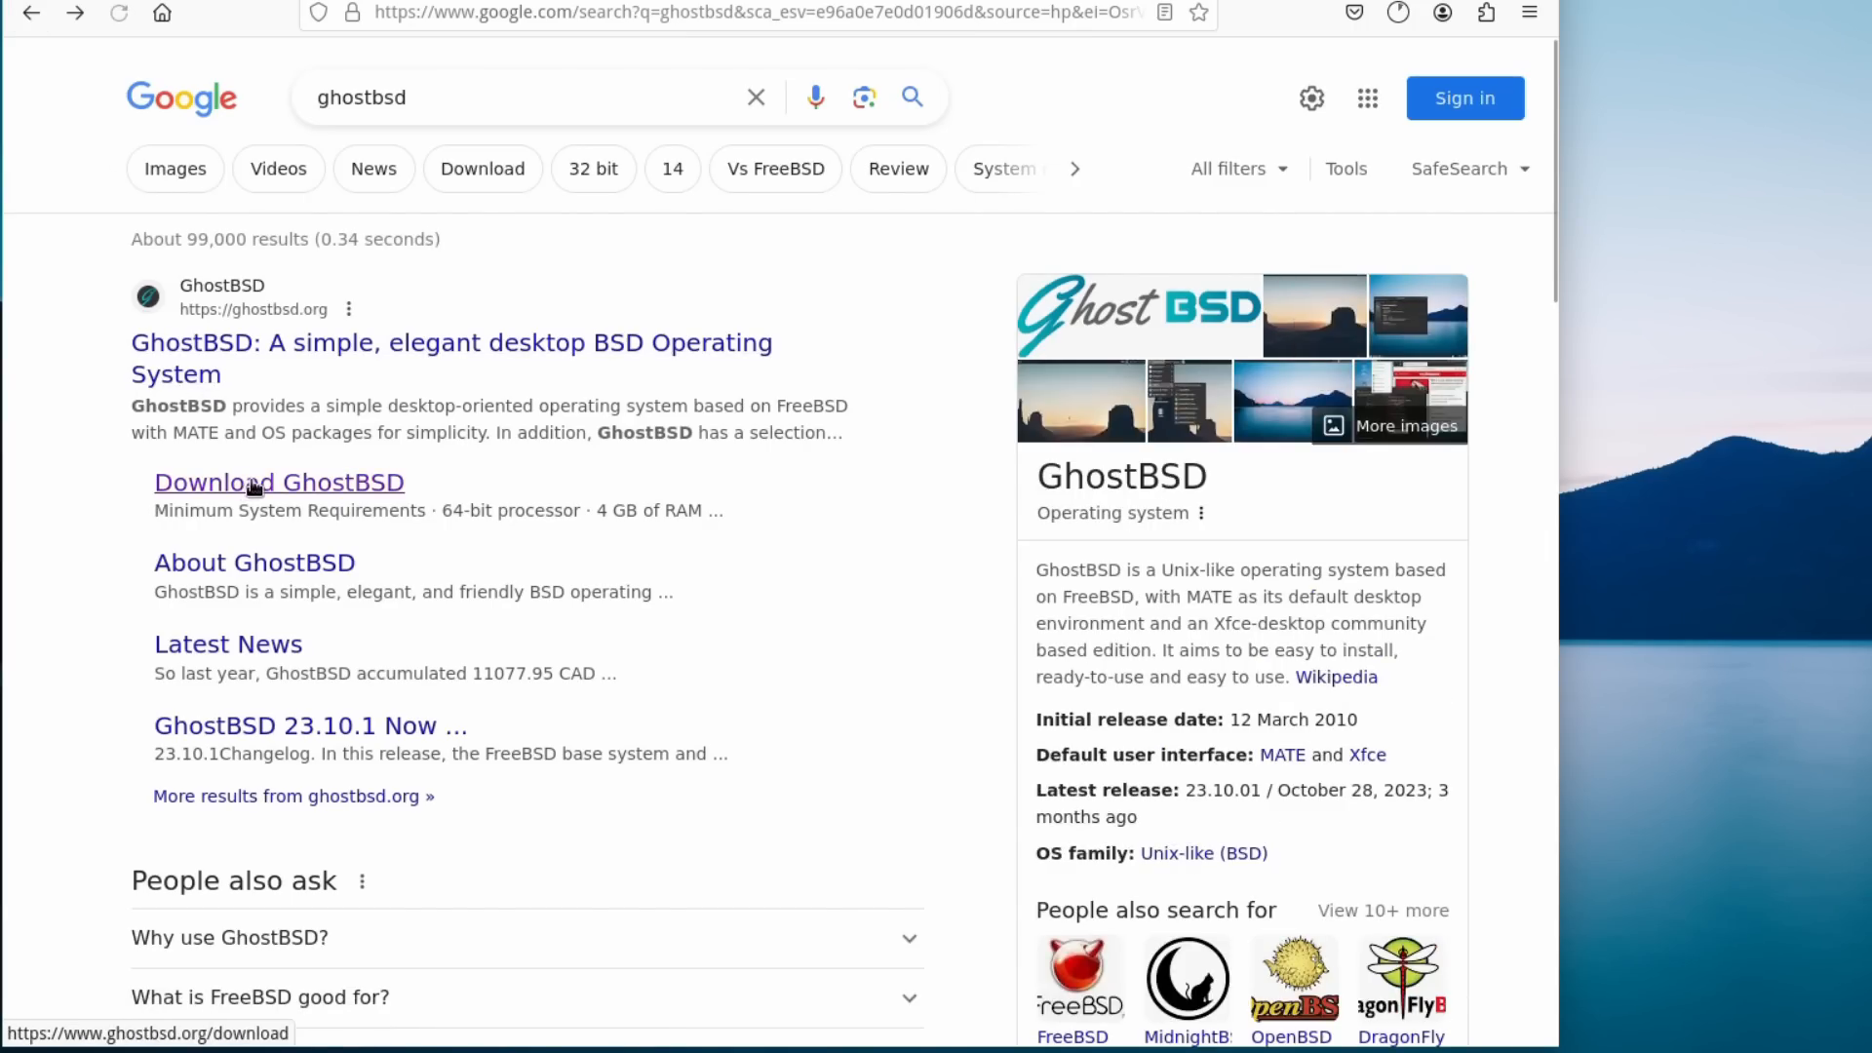
pyautogui.click(320, 347)
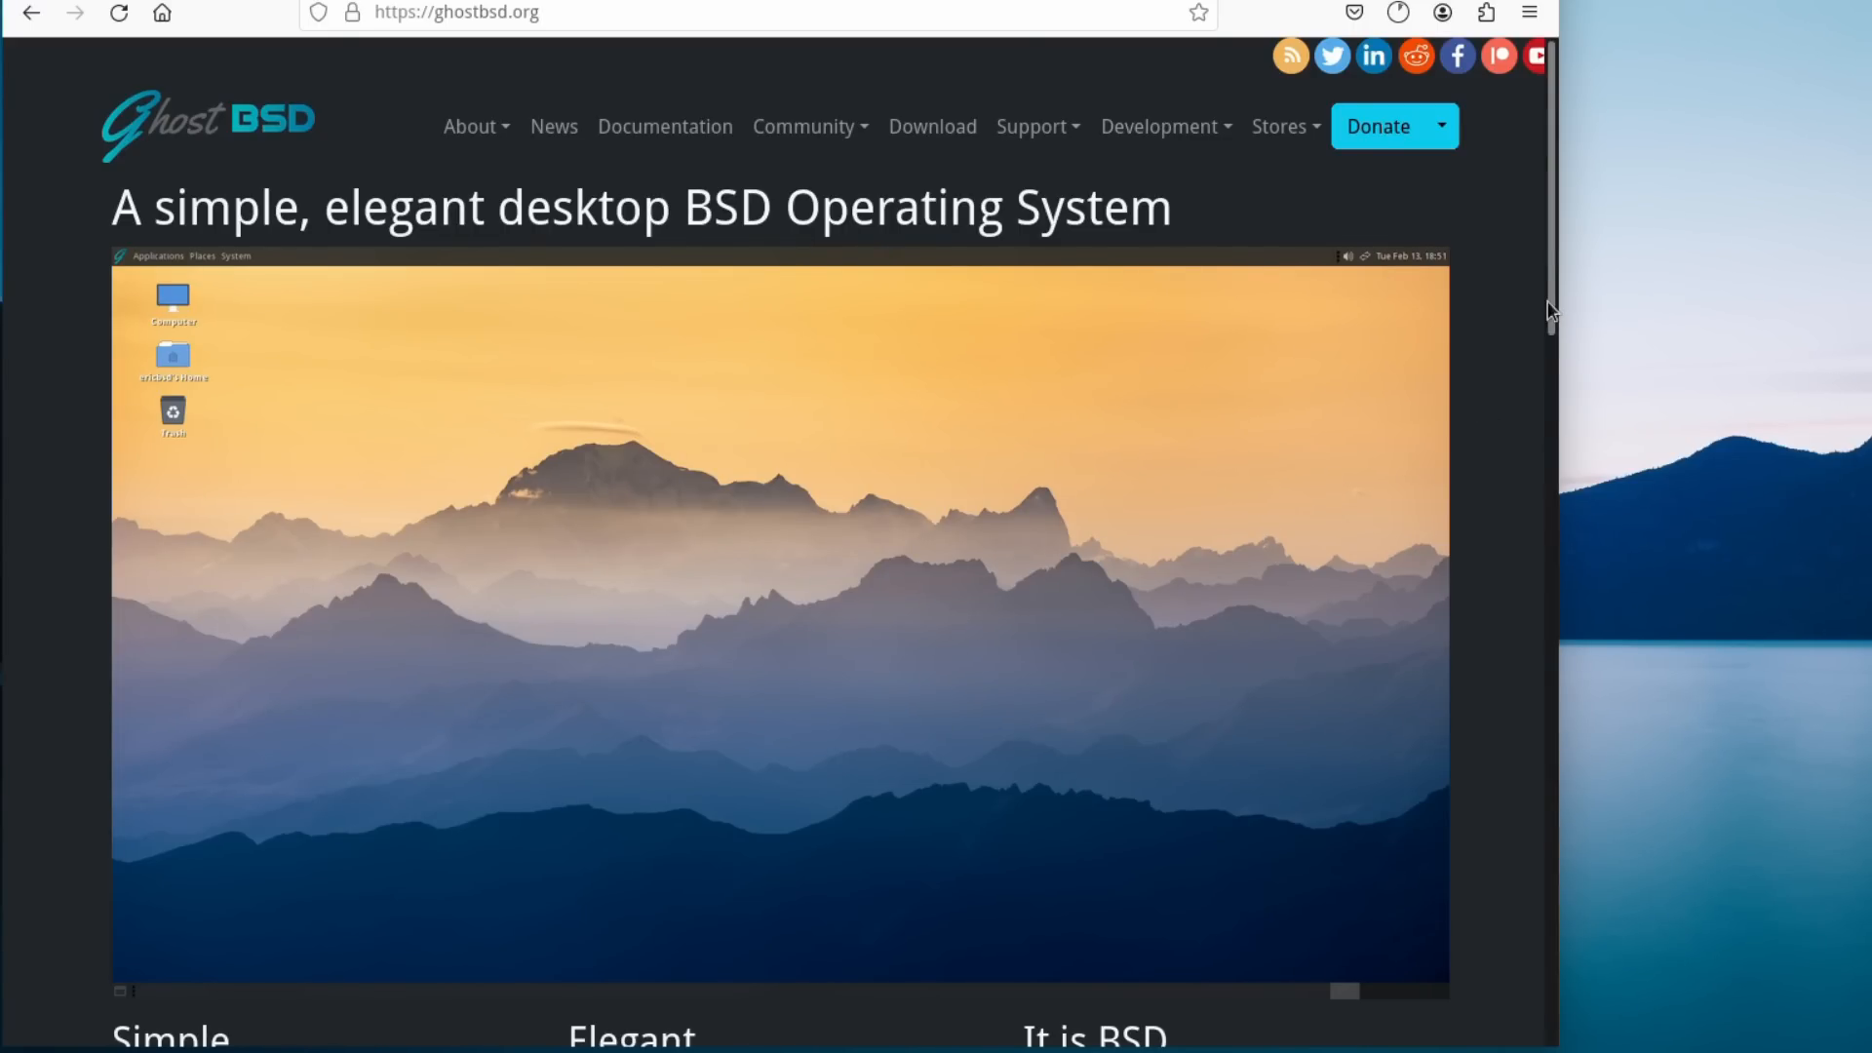
pyautogui.moveTo(1551, 310); pyautogui.dragTo(1555, 271)
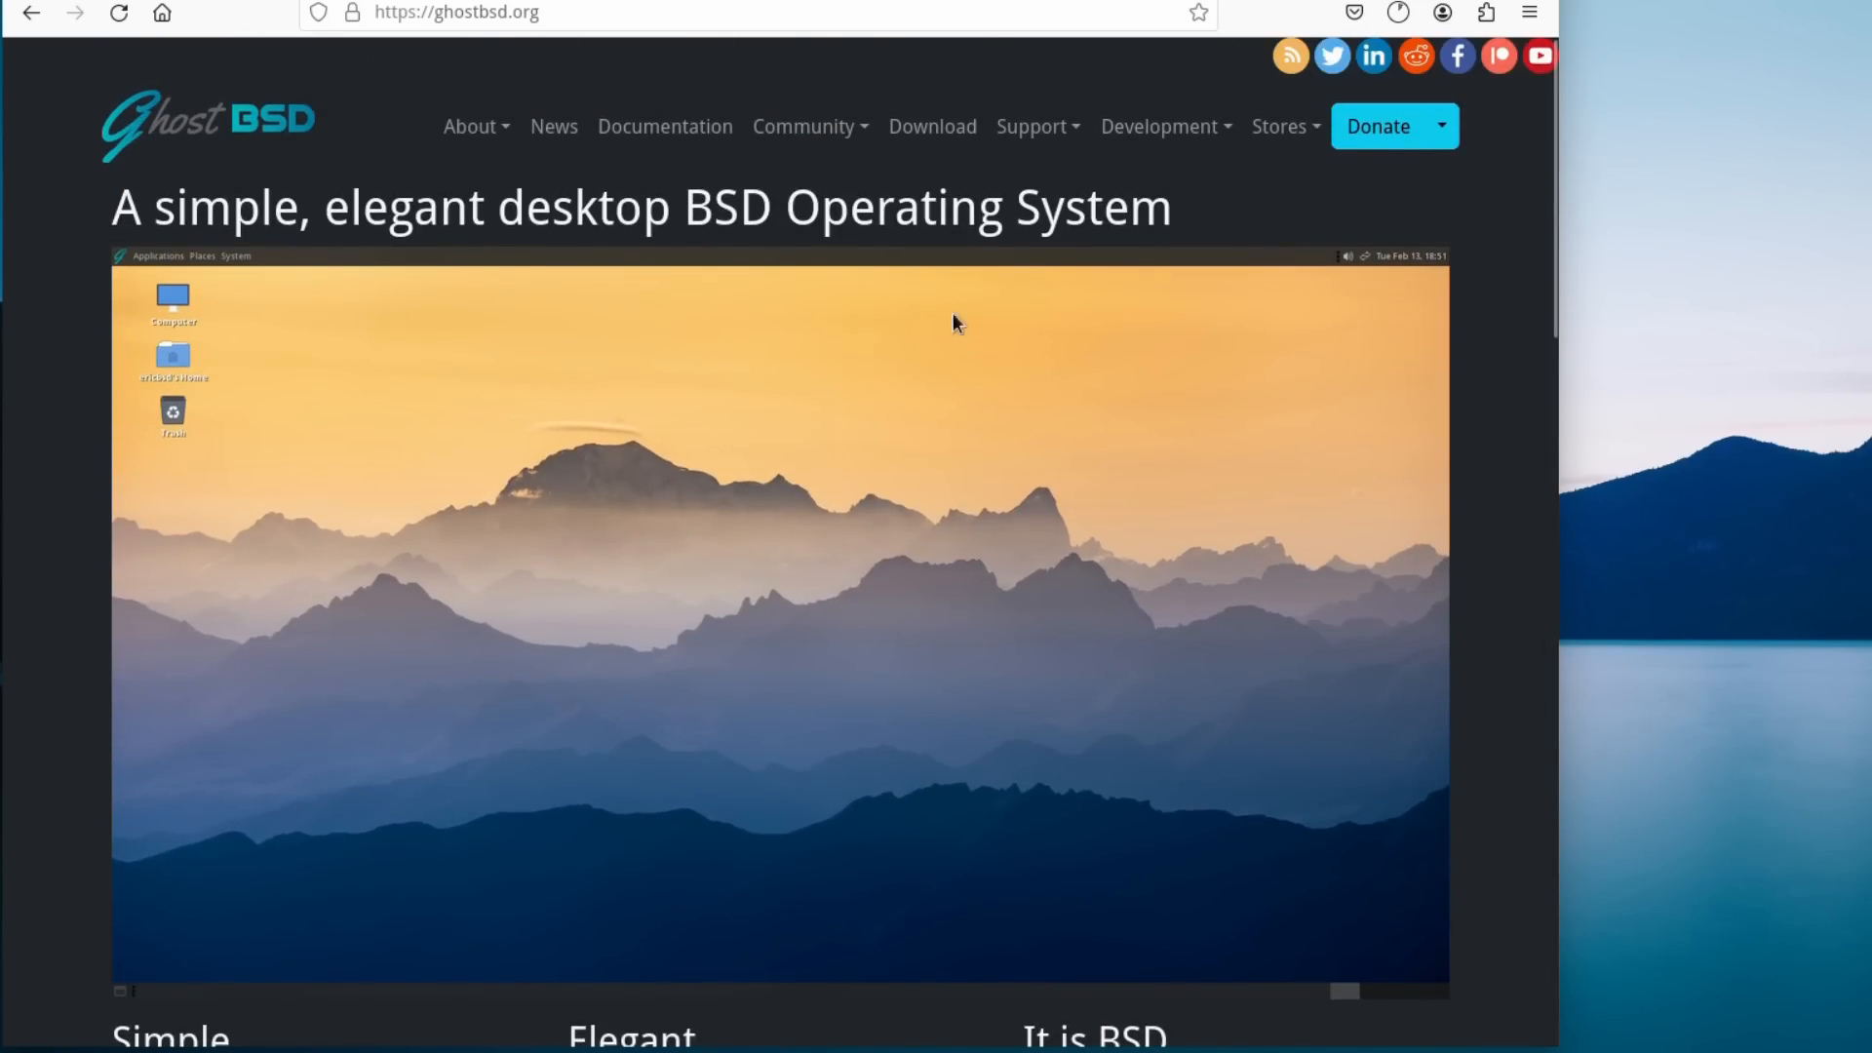
pyautogui.click(498, 132)
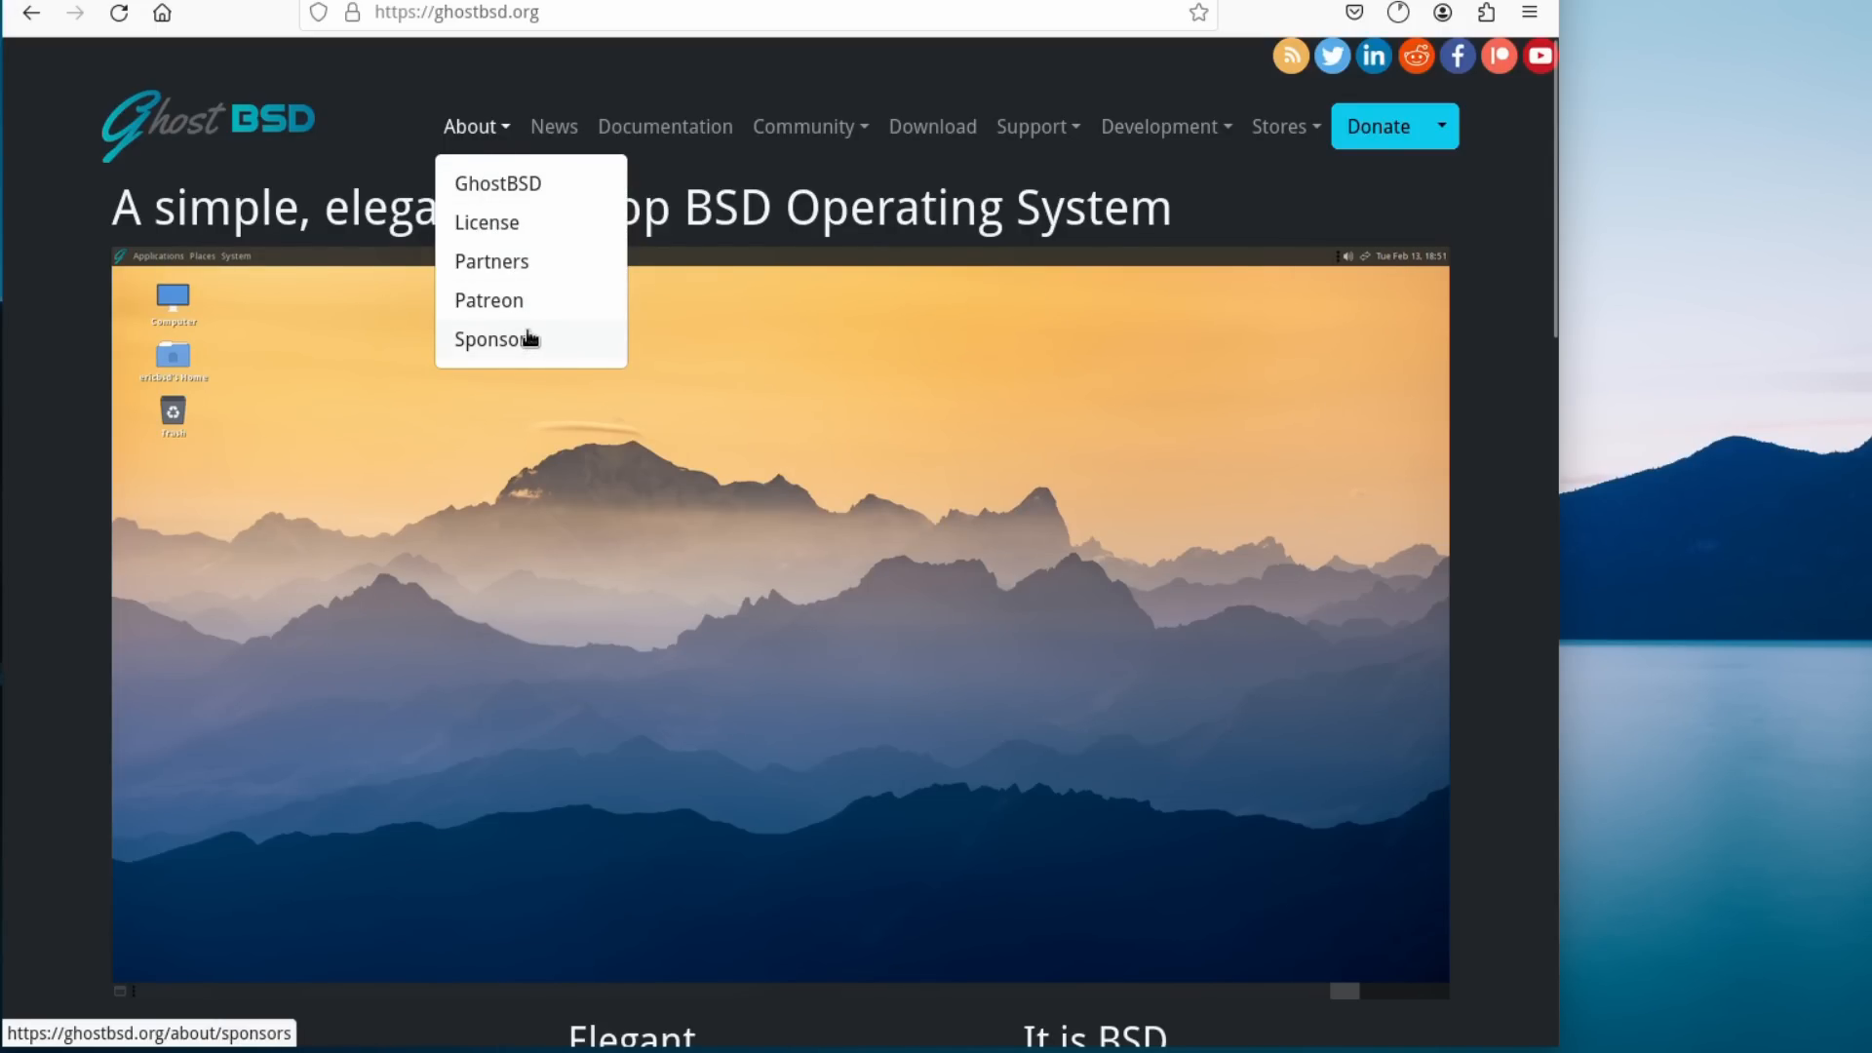
# Look over the site's Latest News page and the GhostBSD documentation portal, and return to the news
pyautogui.click(556, 130)
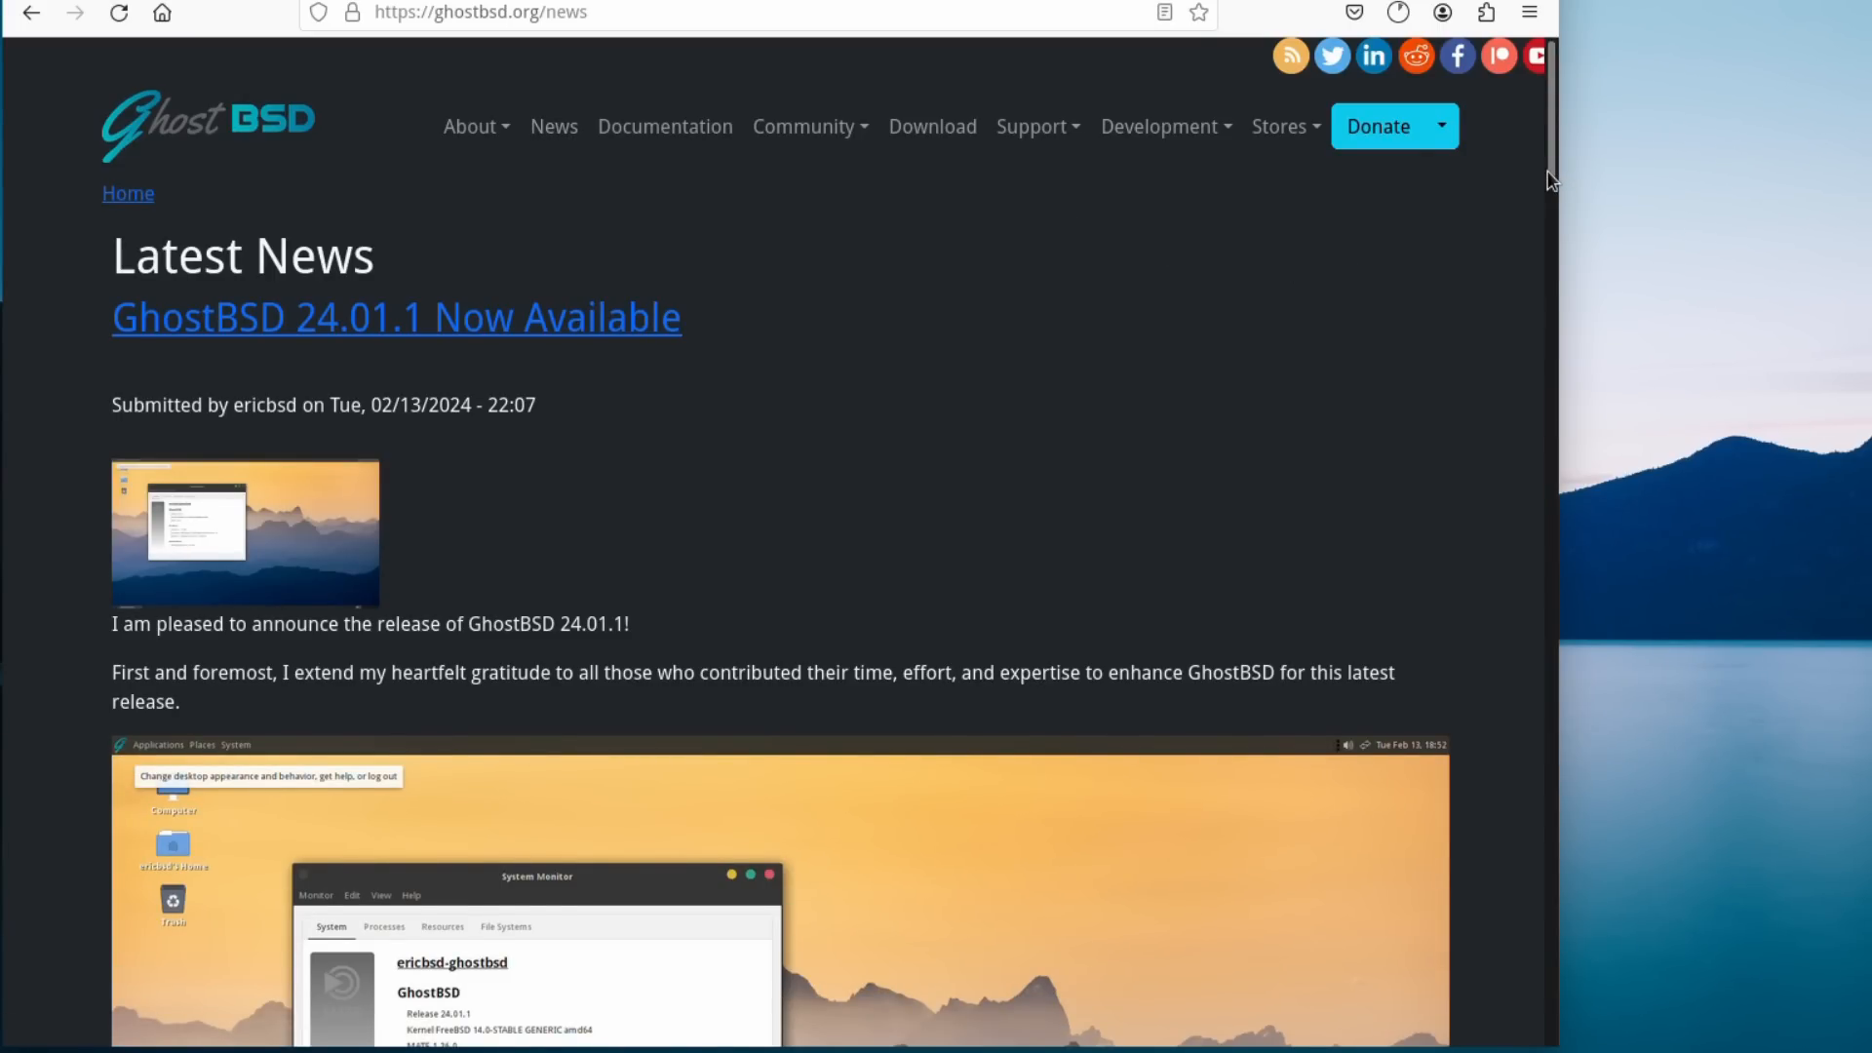
pyautogui.moveTo(1551, 180); pyautogui.dragTo(1500, 164)
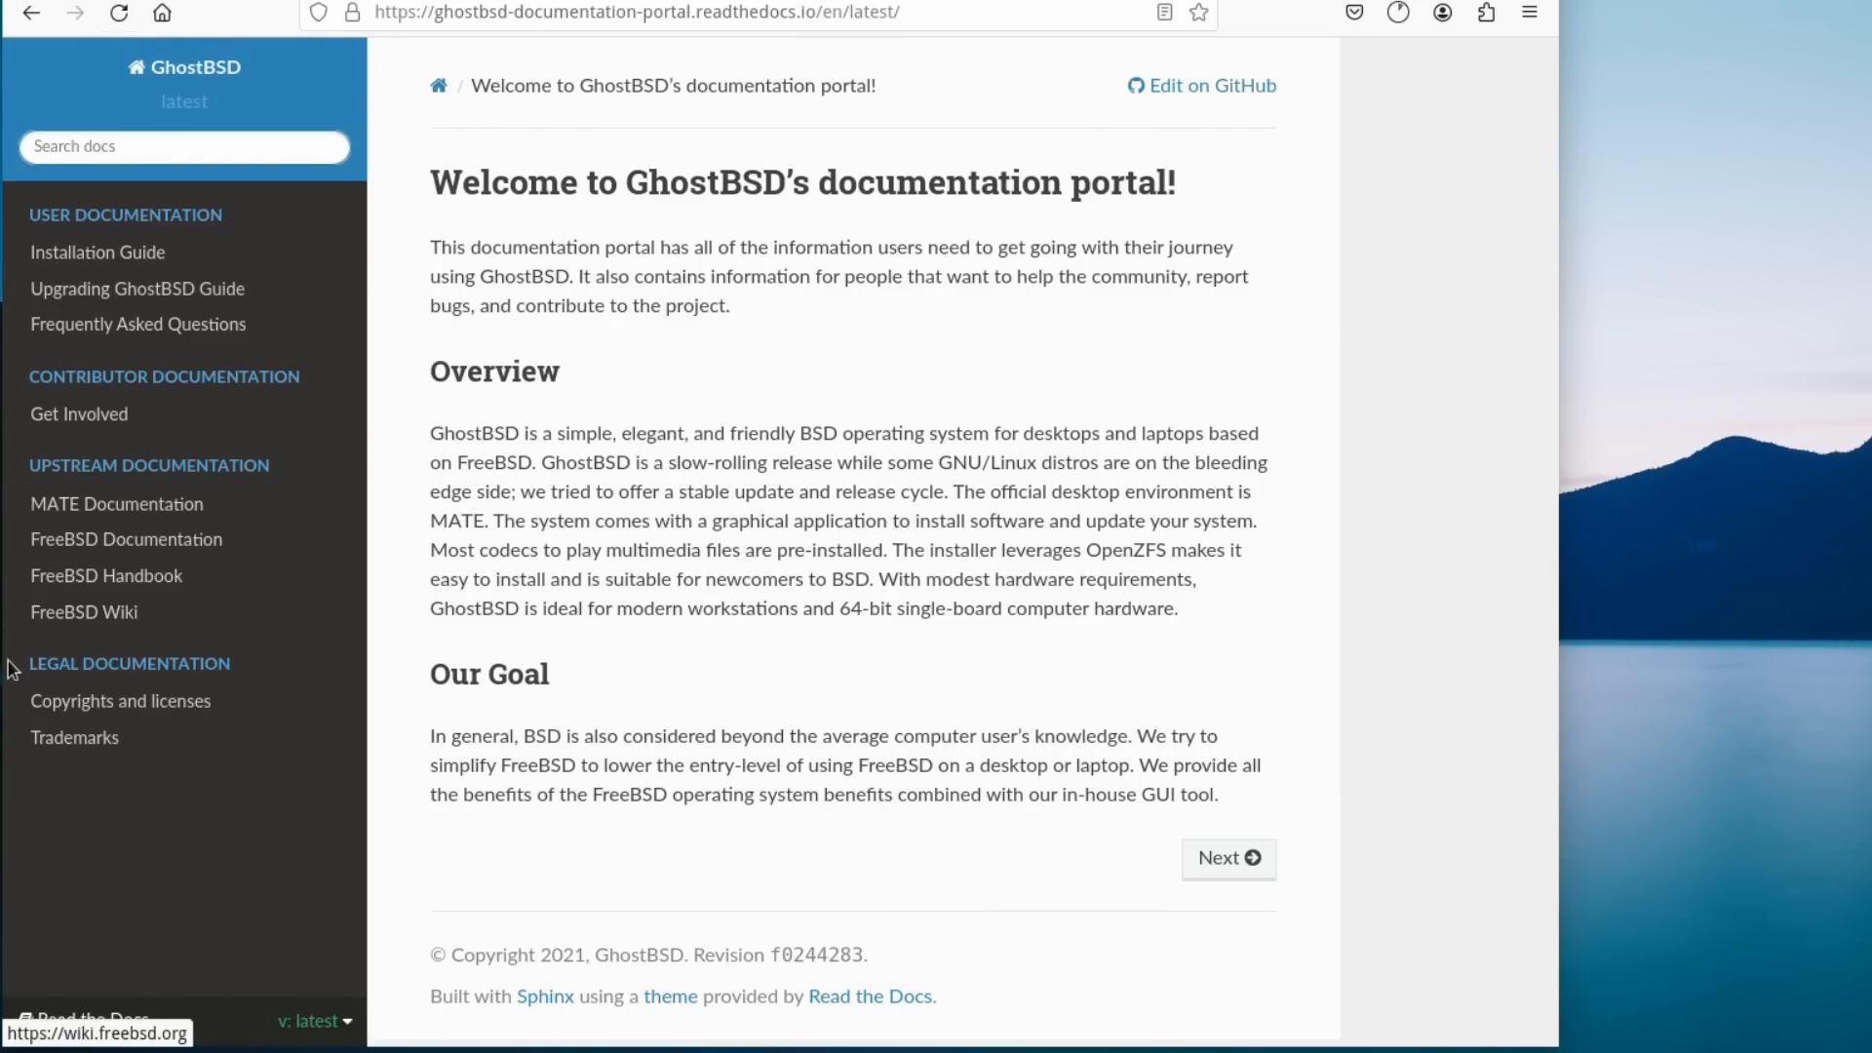
pyautogui.click(20, 12)
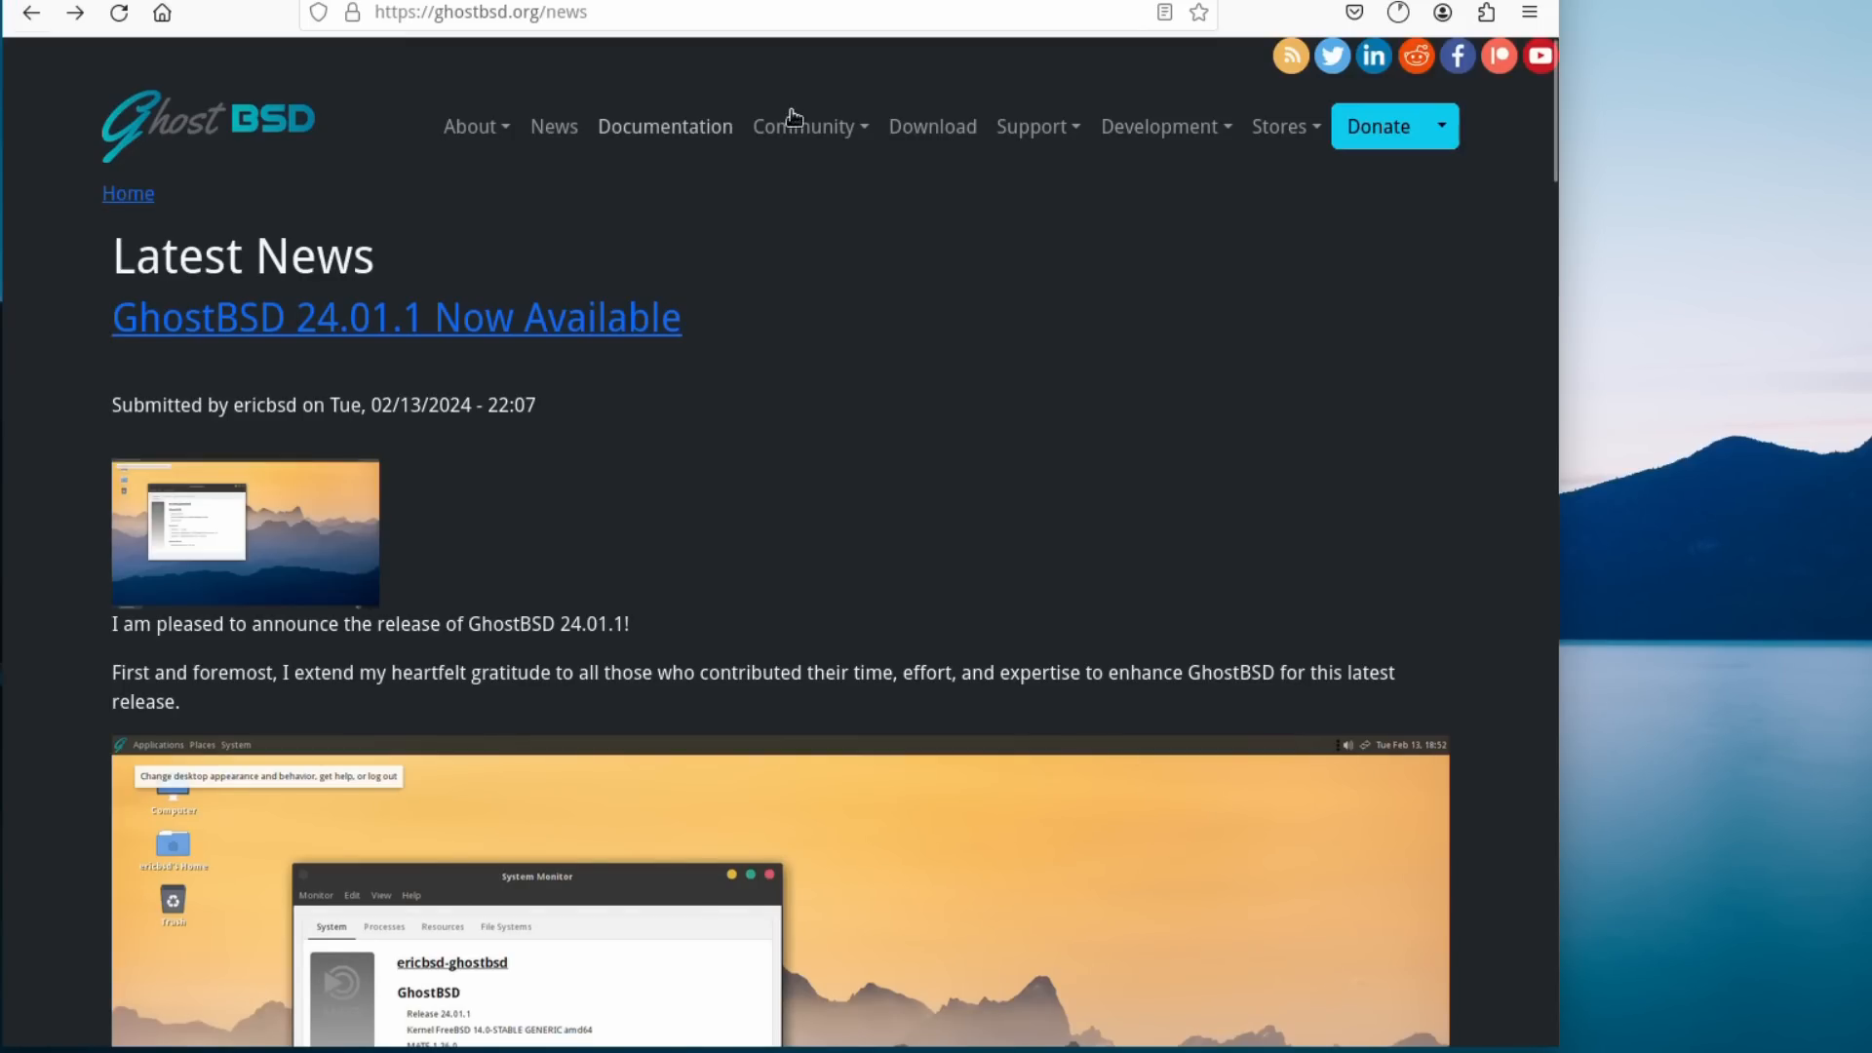
# Examine the options offered under Community, Support, Development, Stores and Donate on the GhostBSD site
pyautogui.moveTo(829, 133)
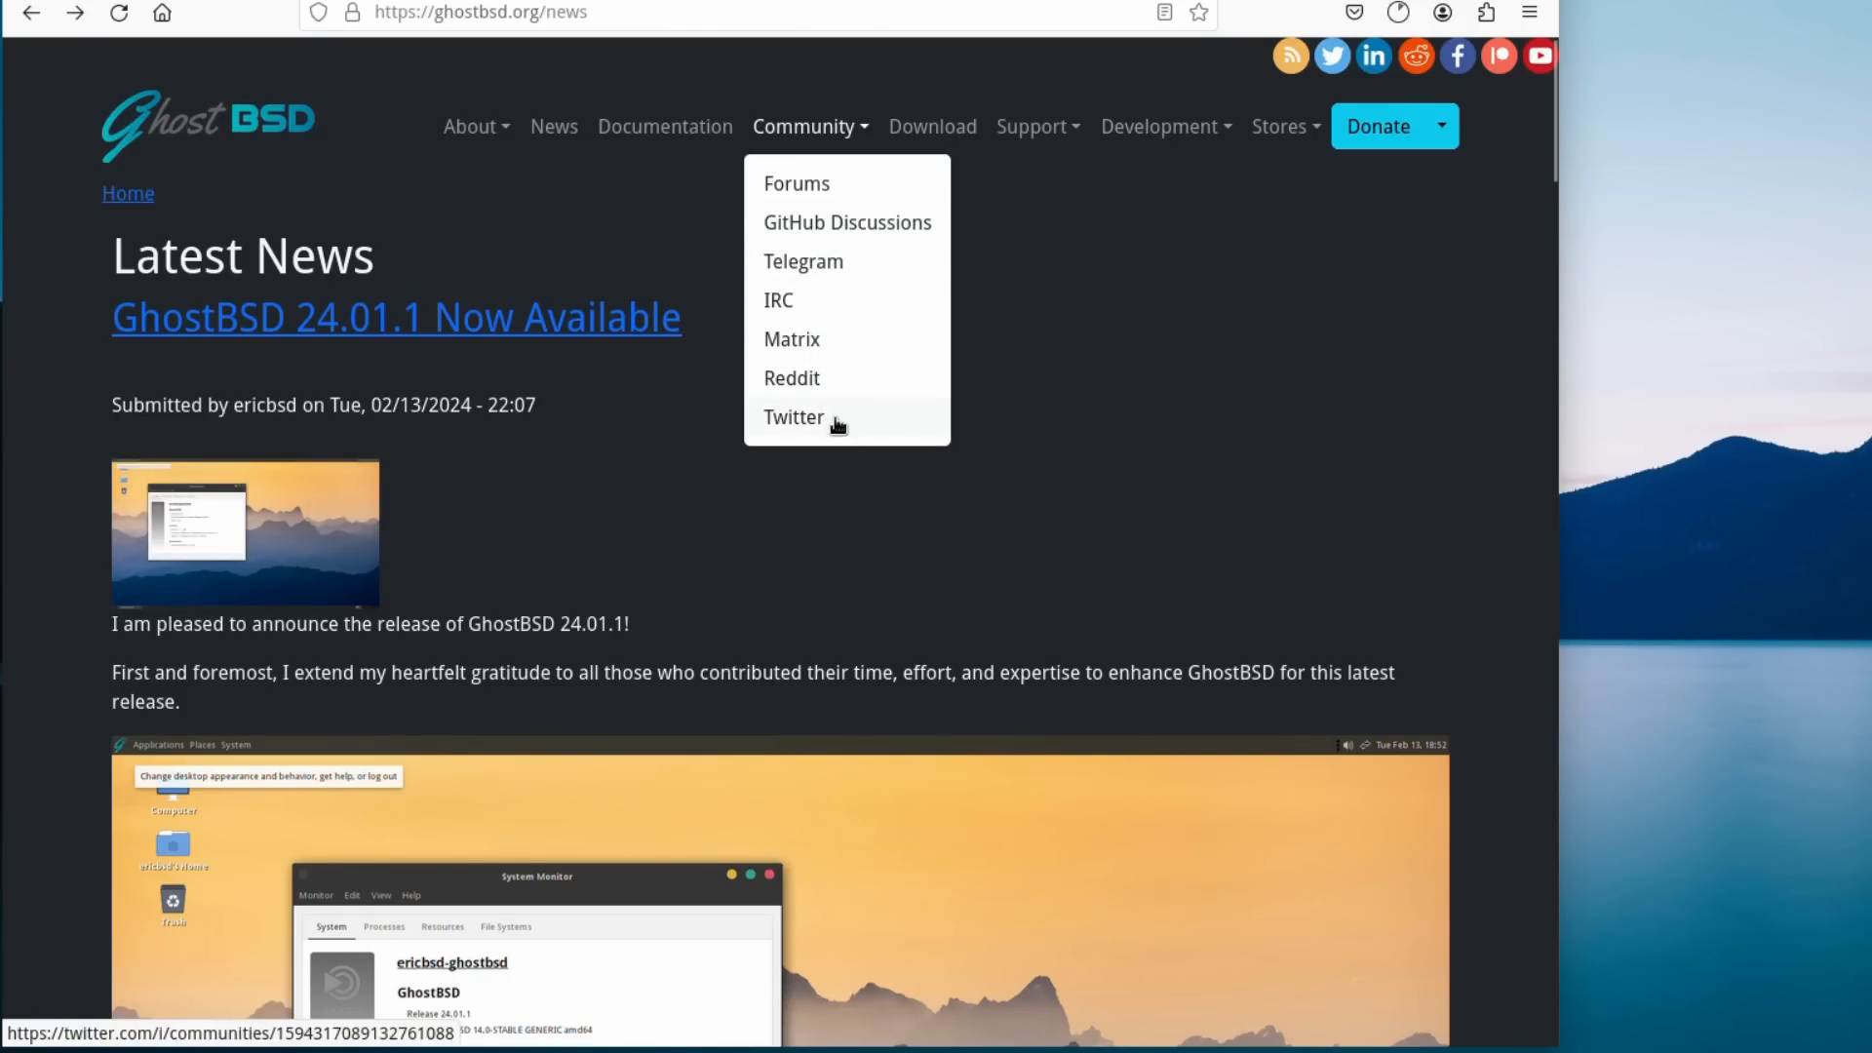
pyautogui.click(1050, 180)
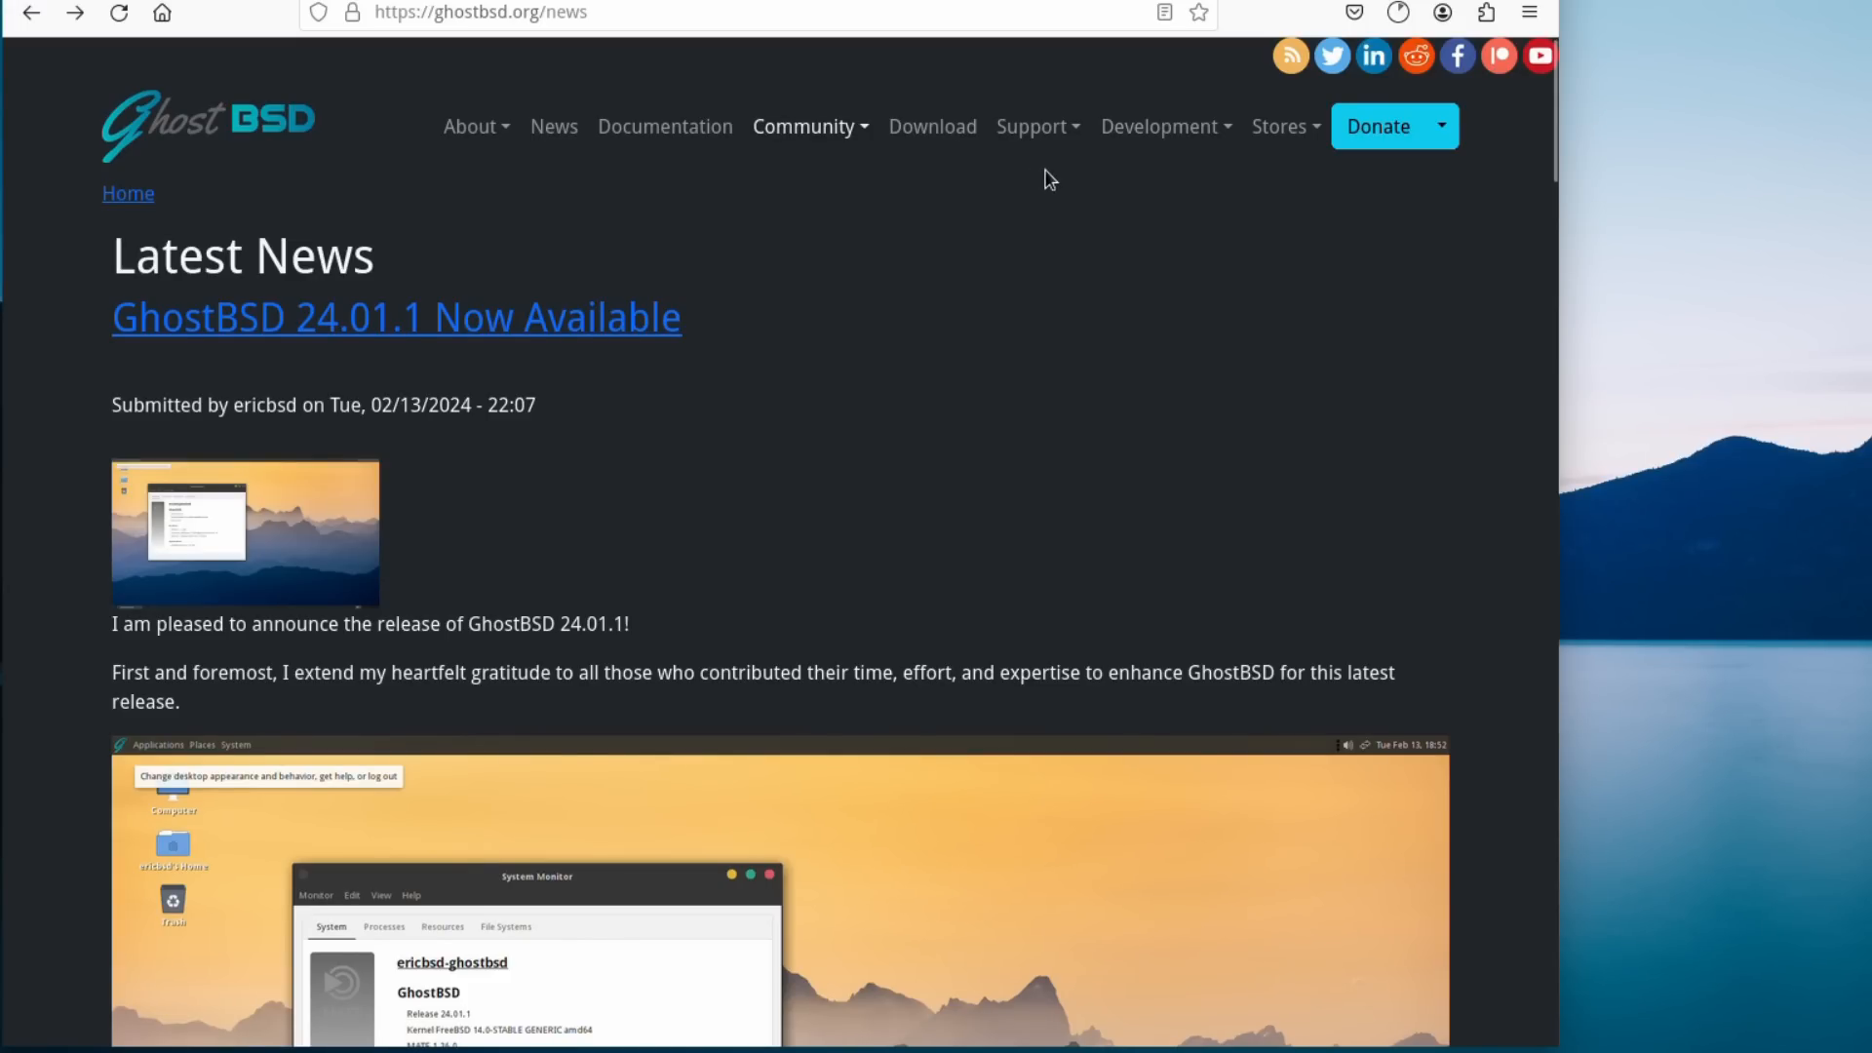
pyautogui.click(1048, 143)
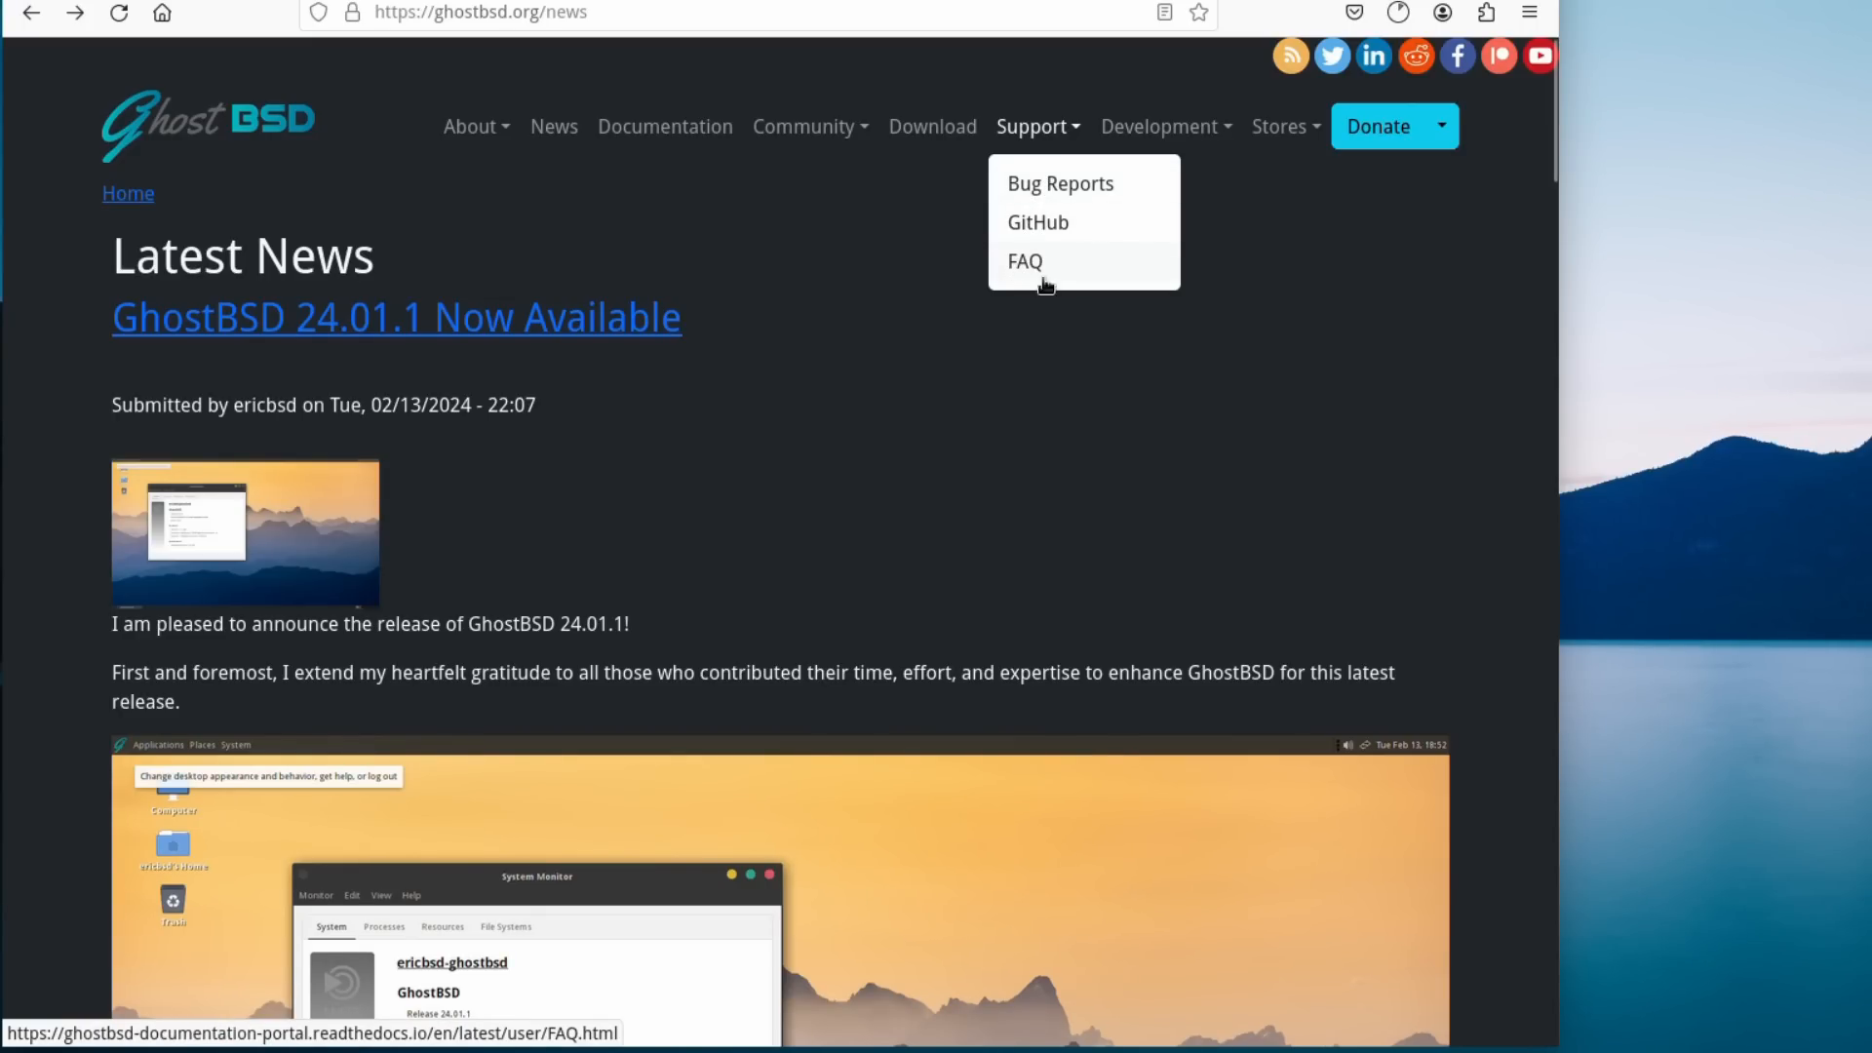
pyautogui.click(1220, 312)
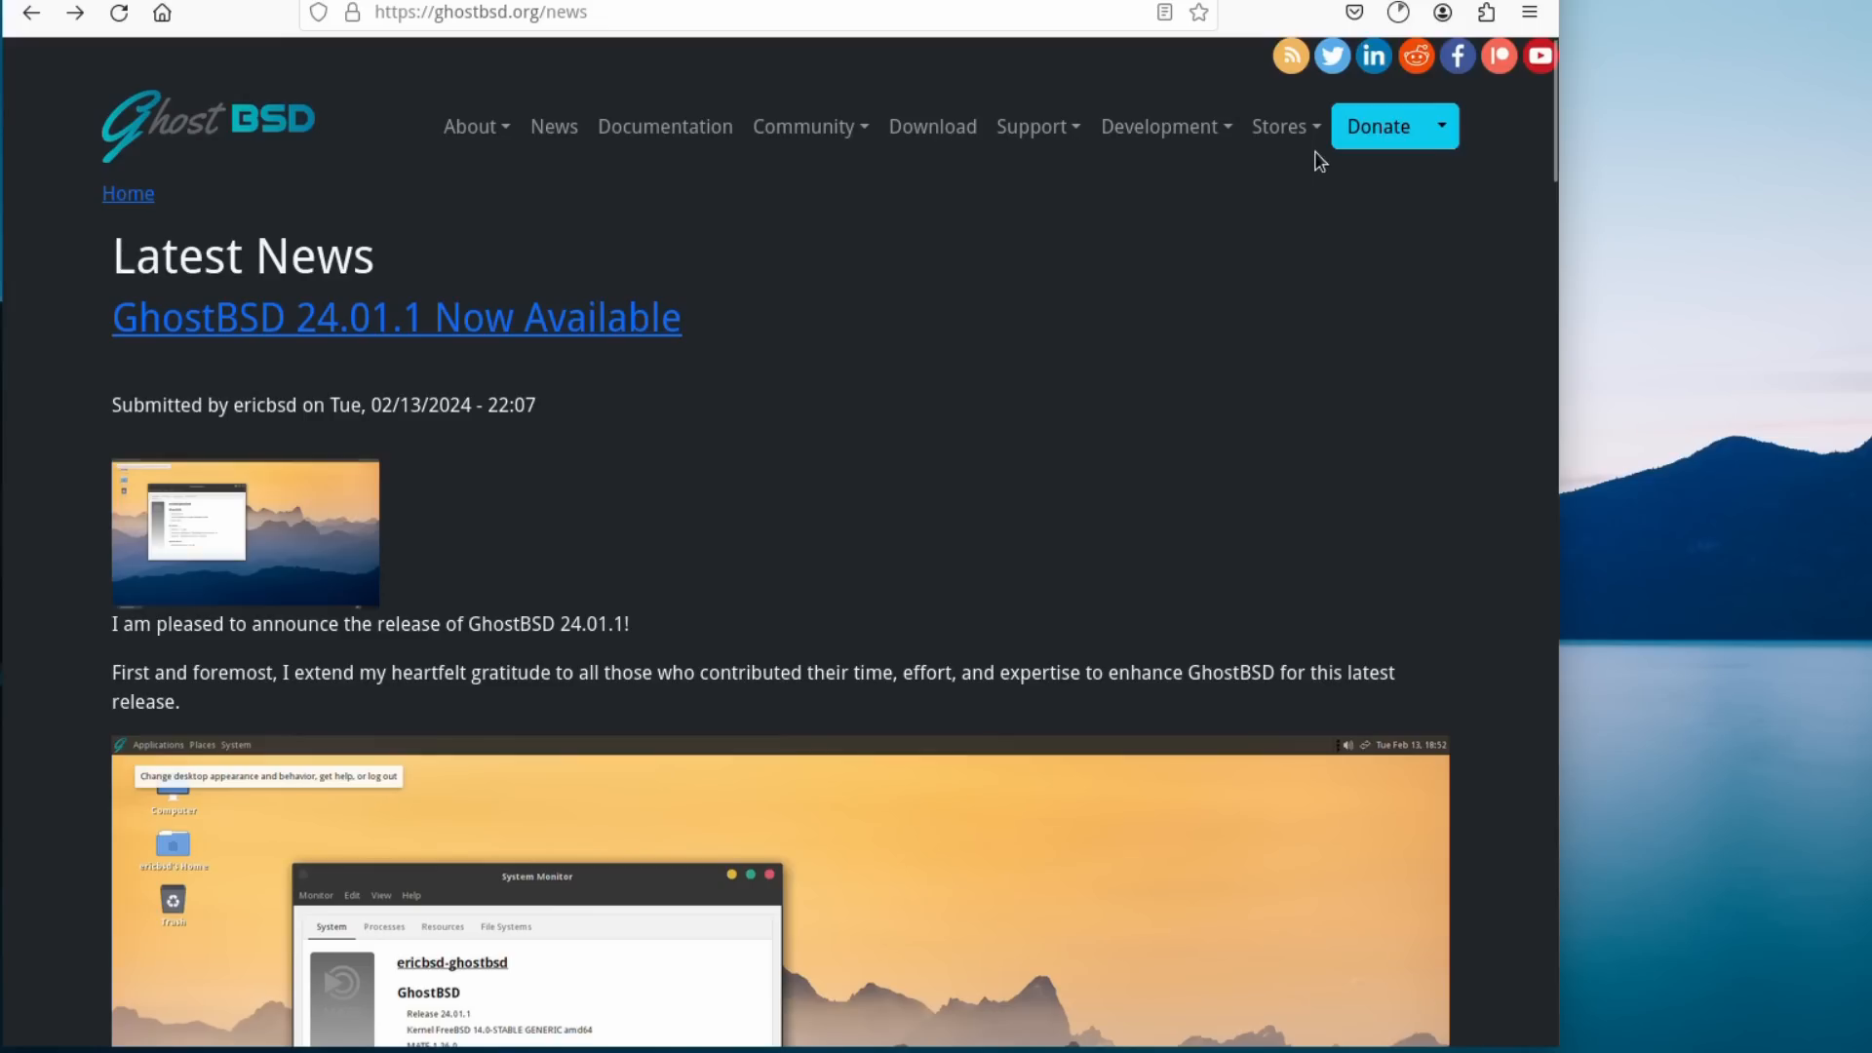
pyautogui.click(1187, 135)
pyautogui.moveTo(1318, 133)
pyautogui.moveTo(1446, 139)
# Open the GhostBSD 24.01.1 release announcement from the Download page and read the changelog, USB-writing and upgrade instructions
pyautogui.click(940, 130)
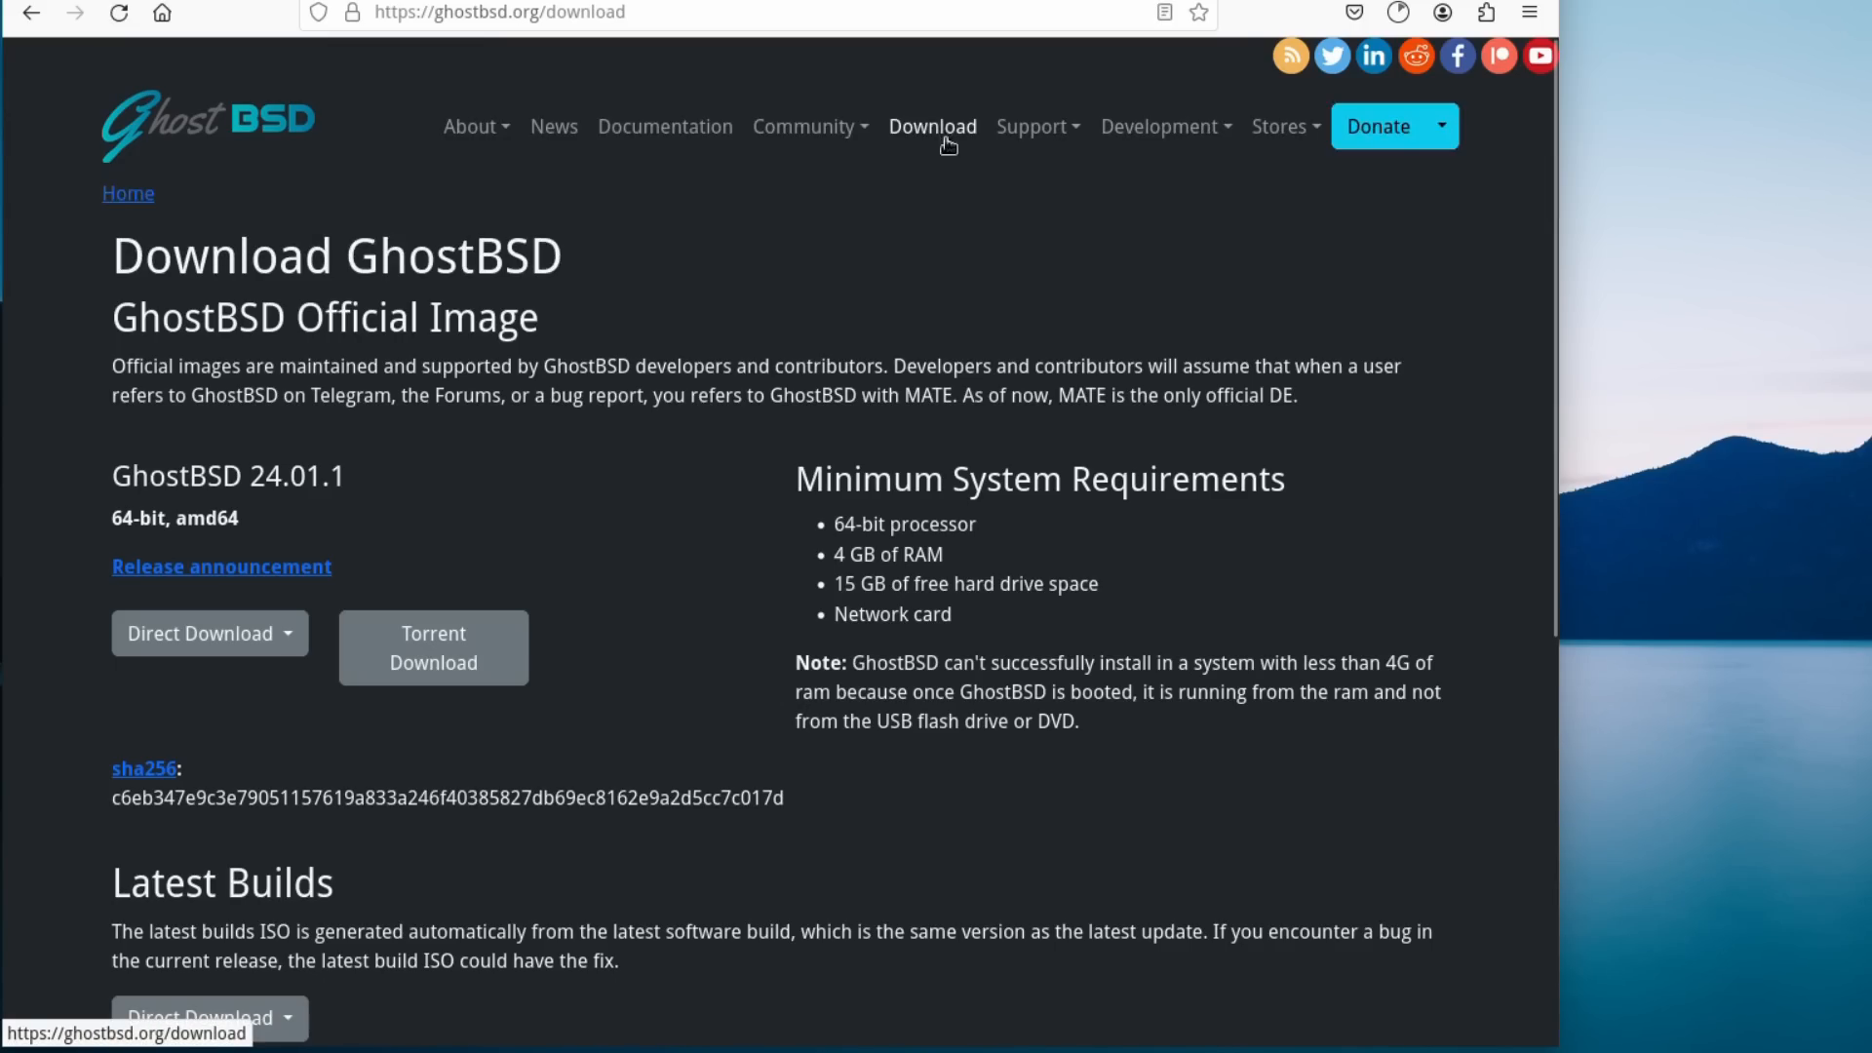
pyautogui.scroll(-6, 882, 415)
pyautogui.scroll(6, 882, 414)
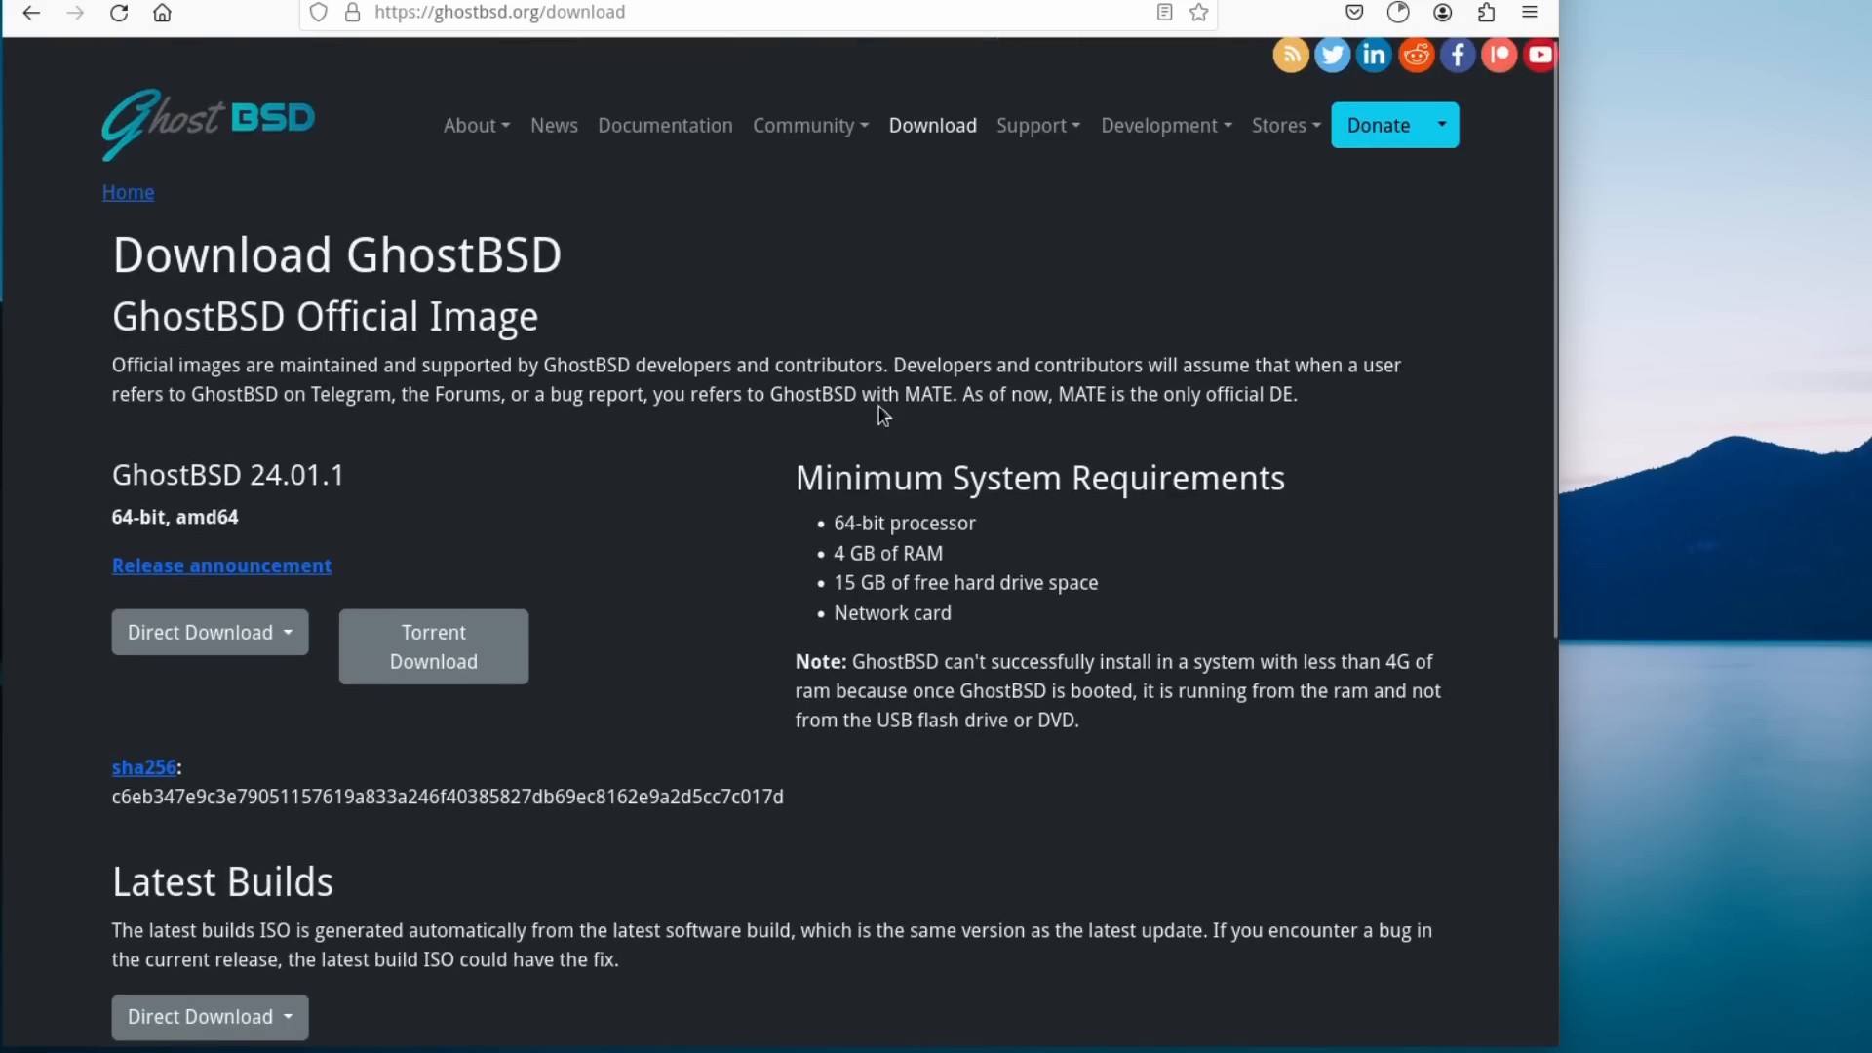
pyautogui.click(155, 576)
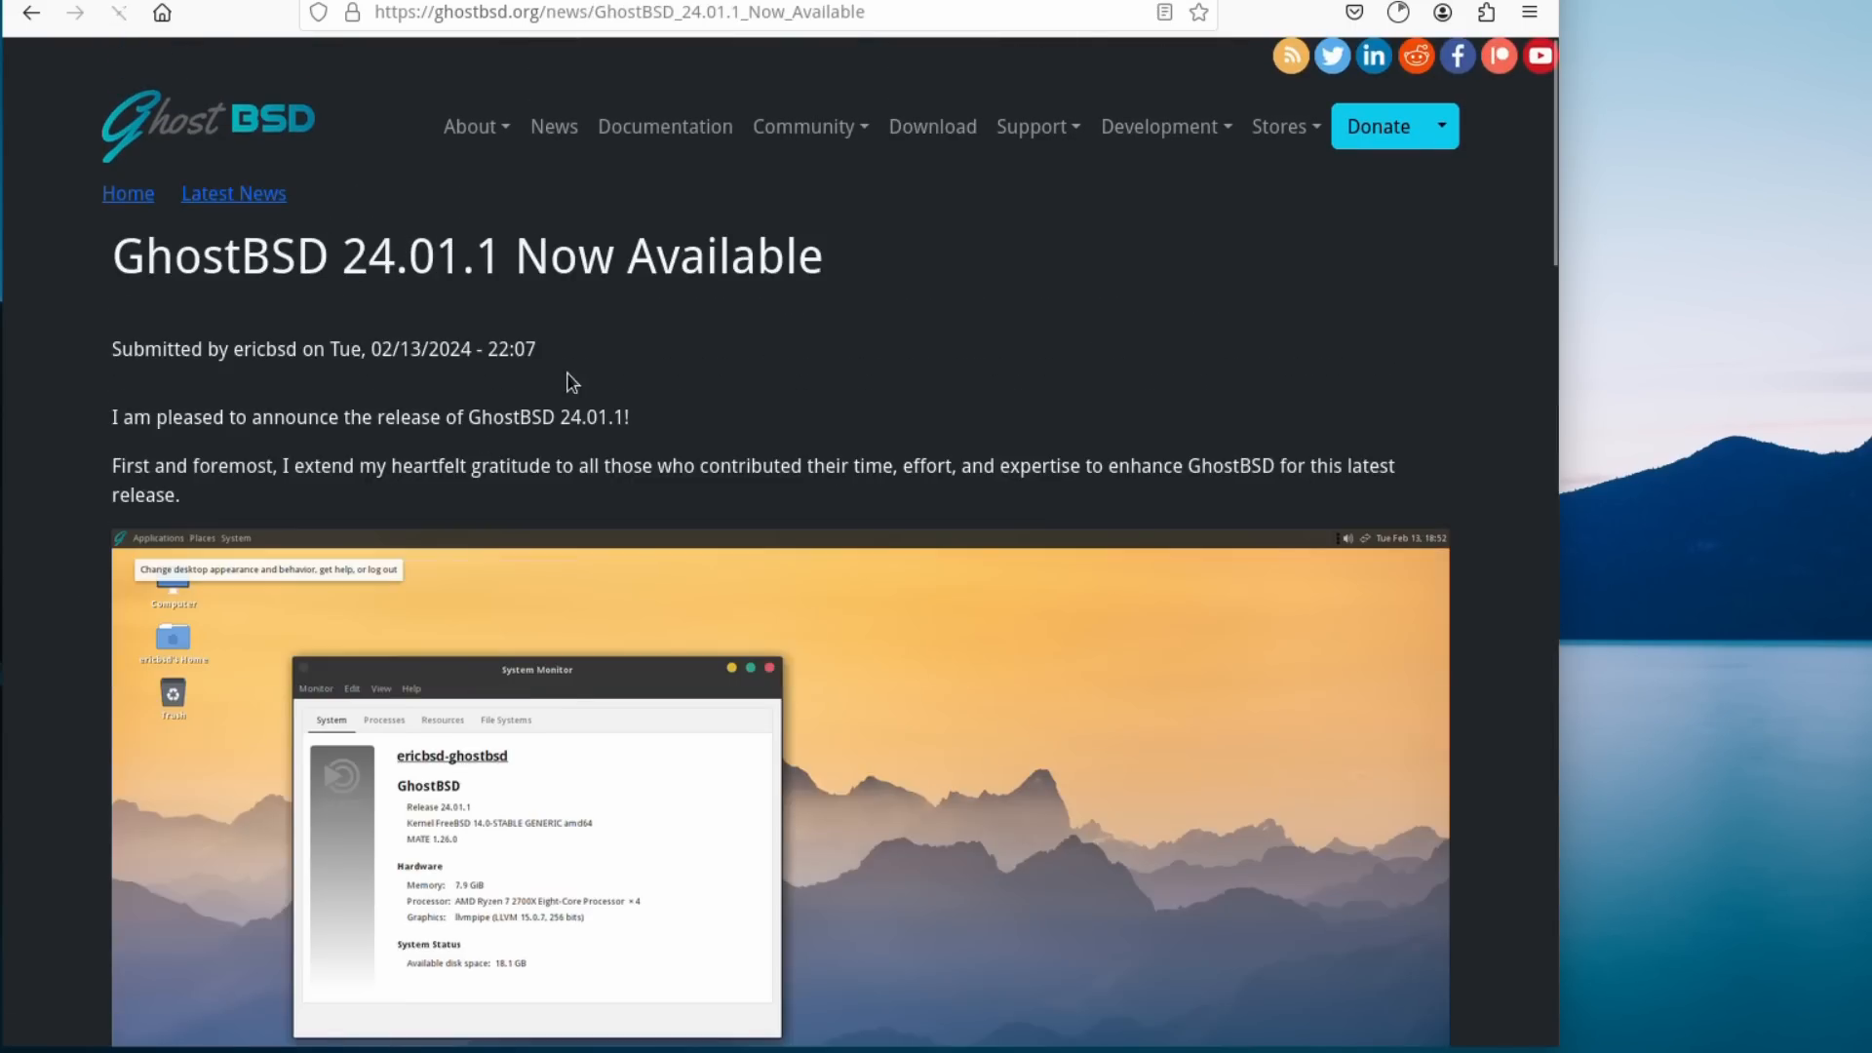
pyautogui.scroll(-8, 1278, 380)
pyautogui.scroll(-10, 1280, 382)
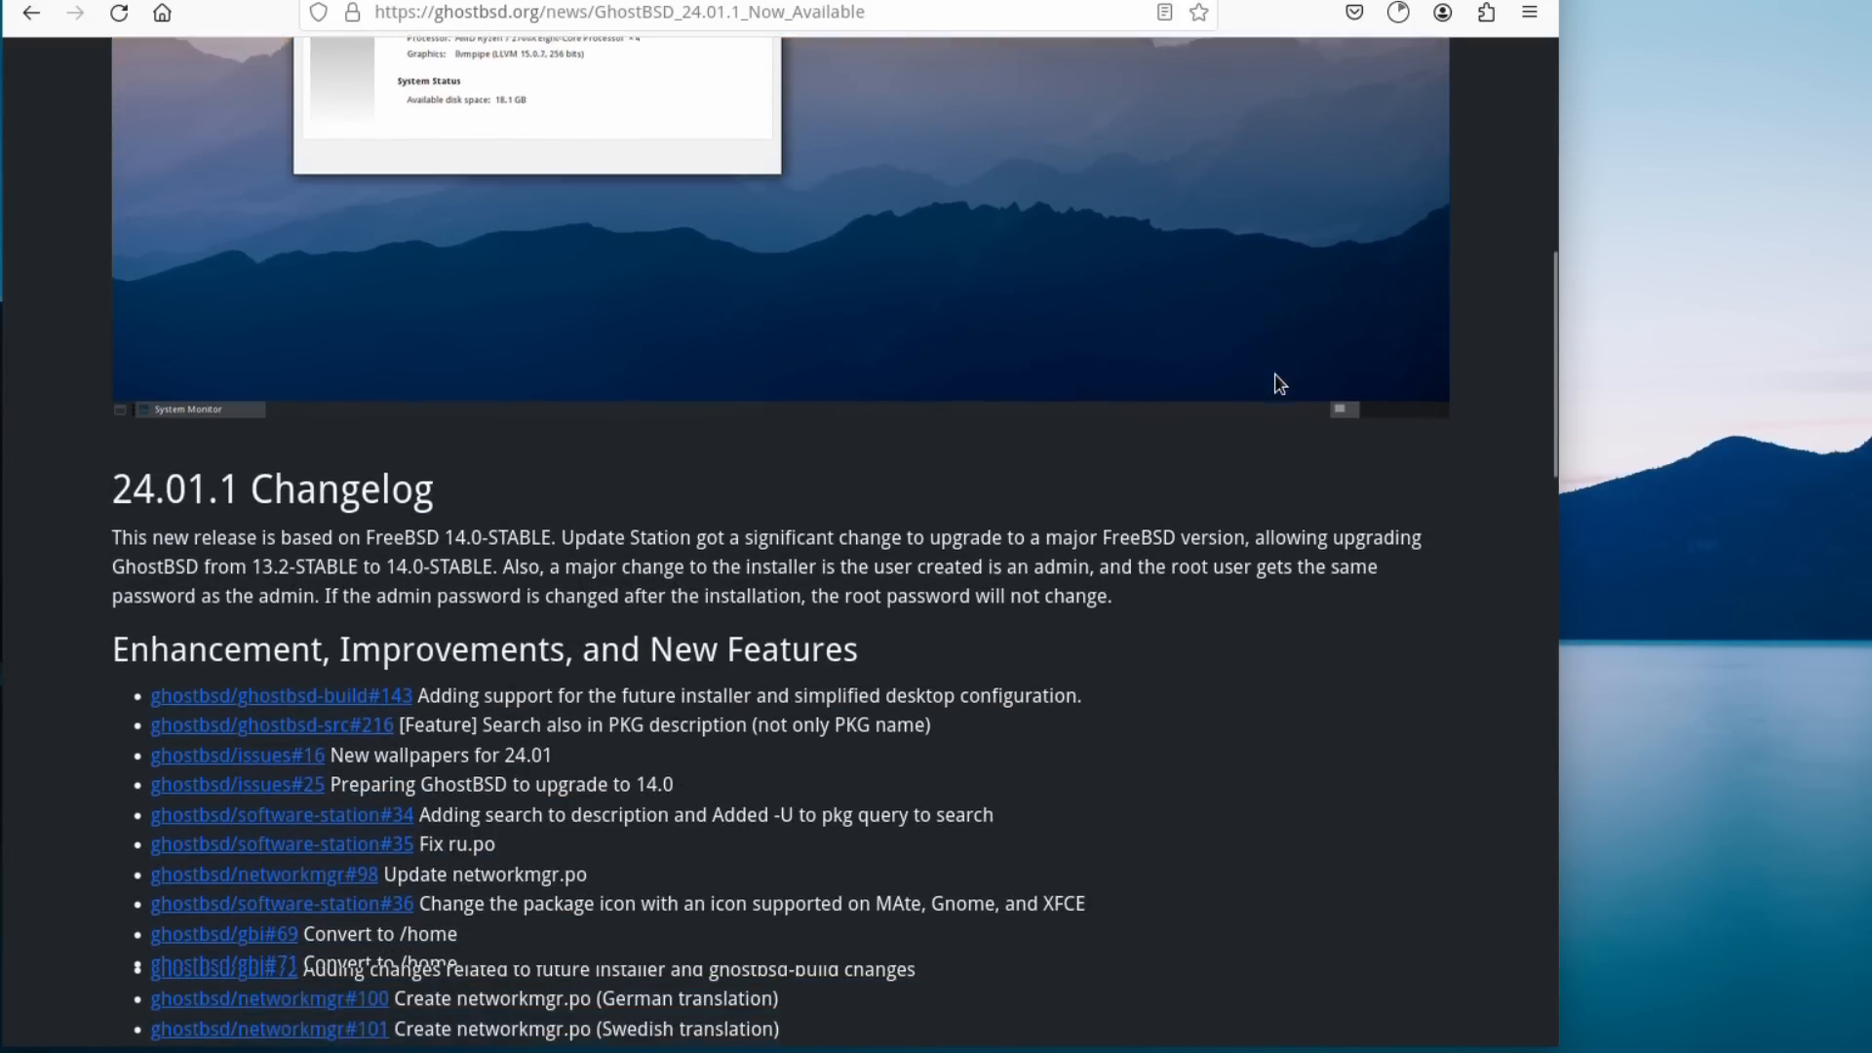
pyautogui.scroll(-10, 1280, 383)
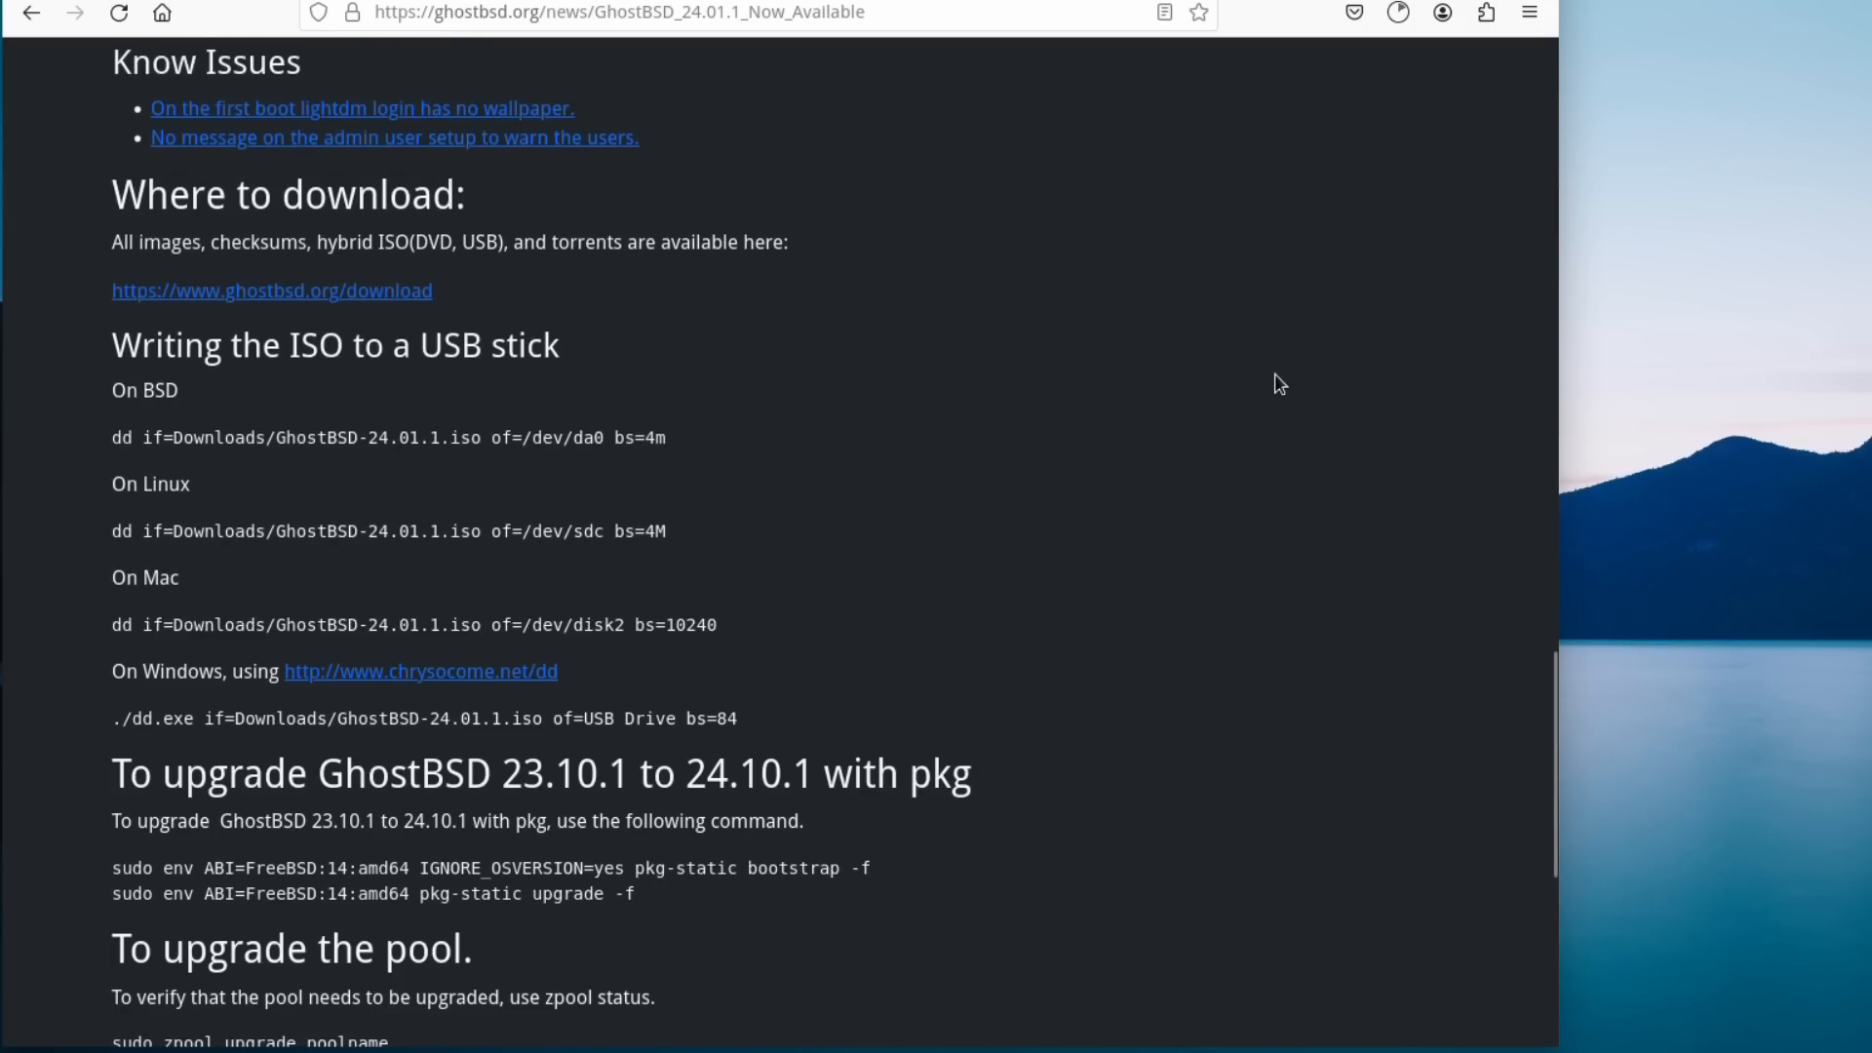
pyautogui.scroll(-2, 1280, 384)
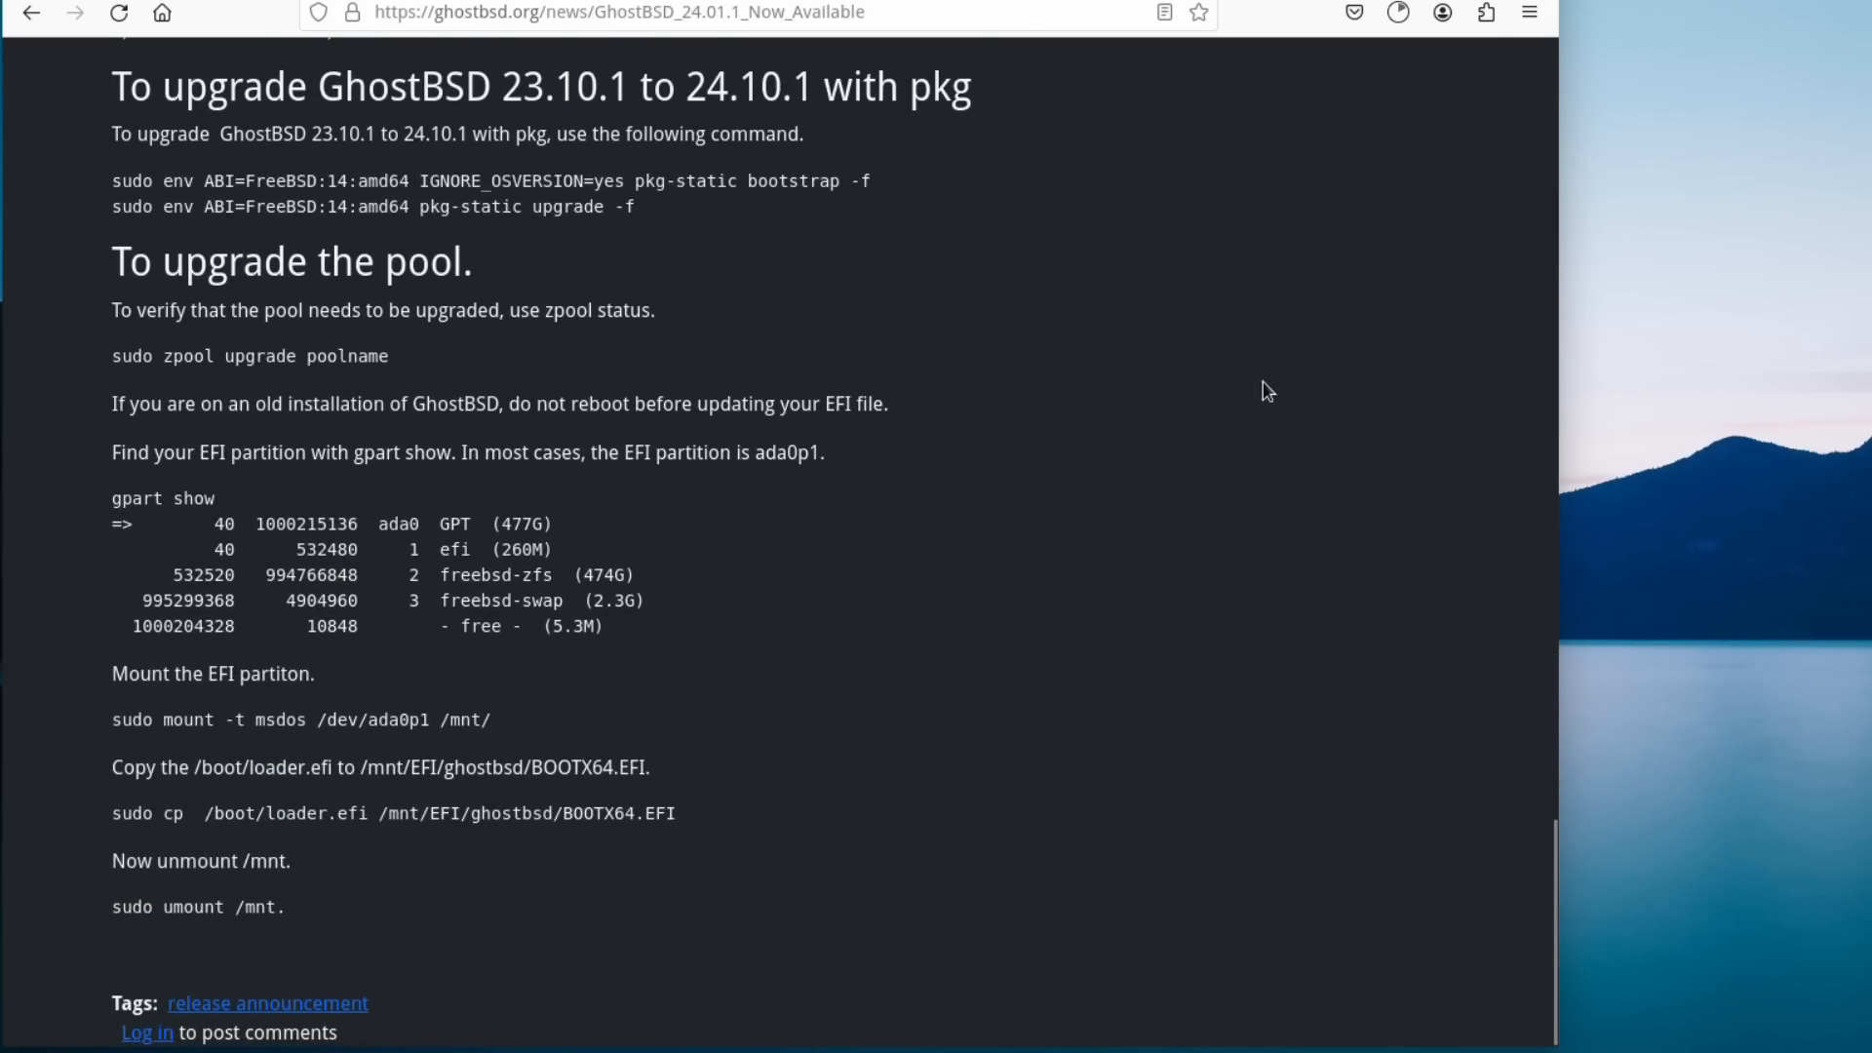
pyautogui.scroll(8, 1274, 320)
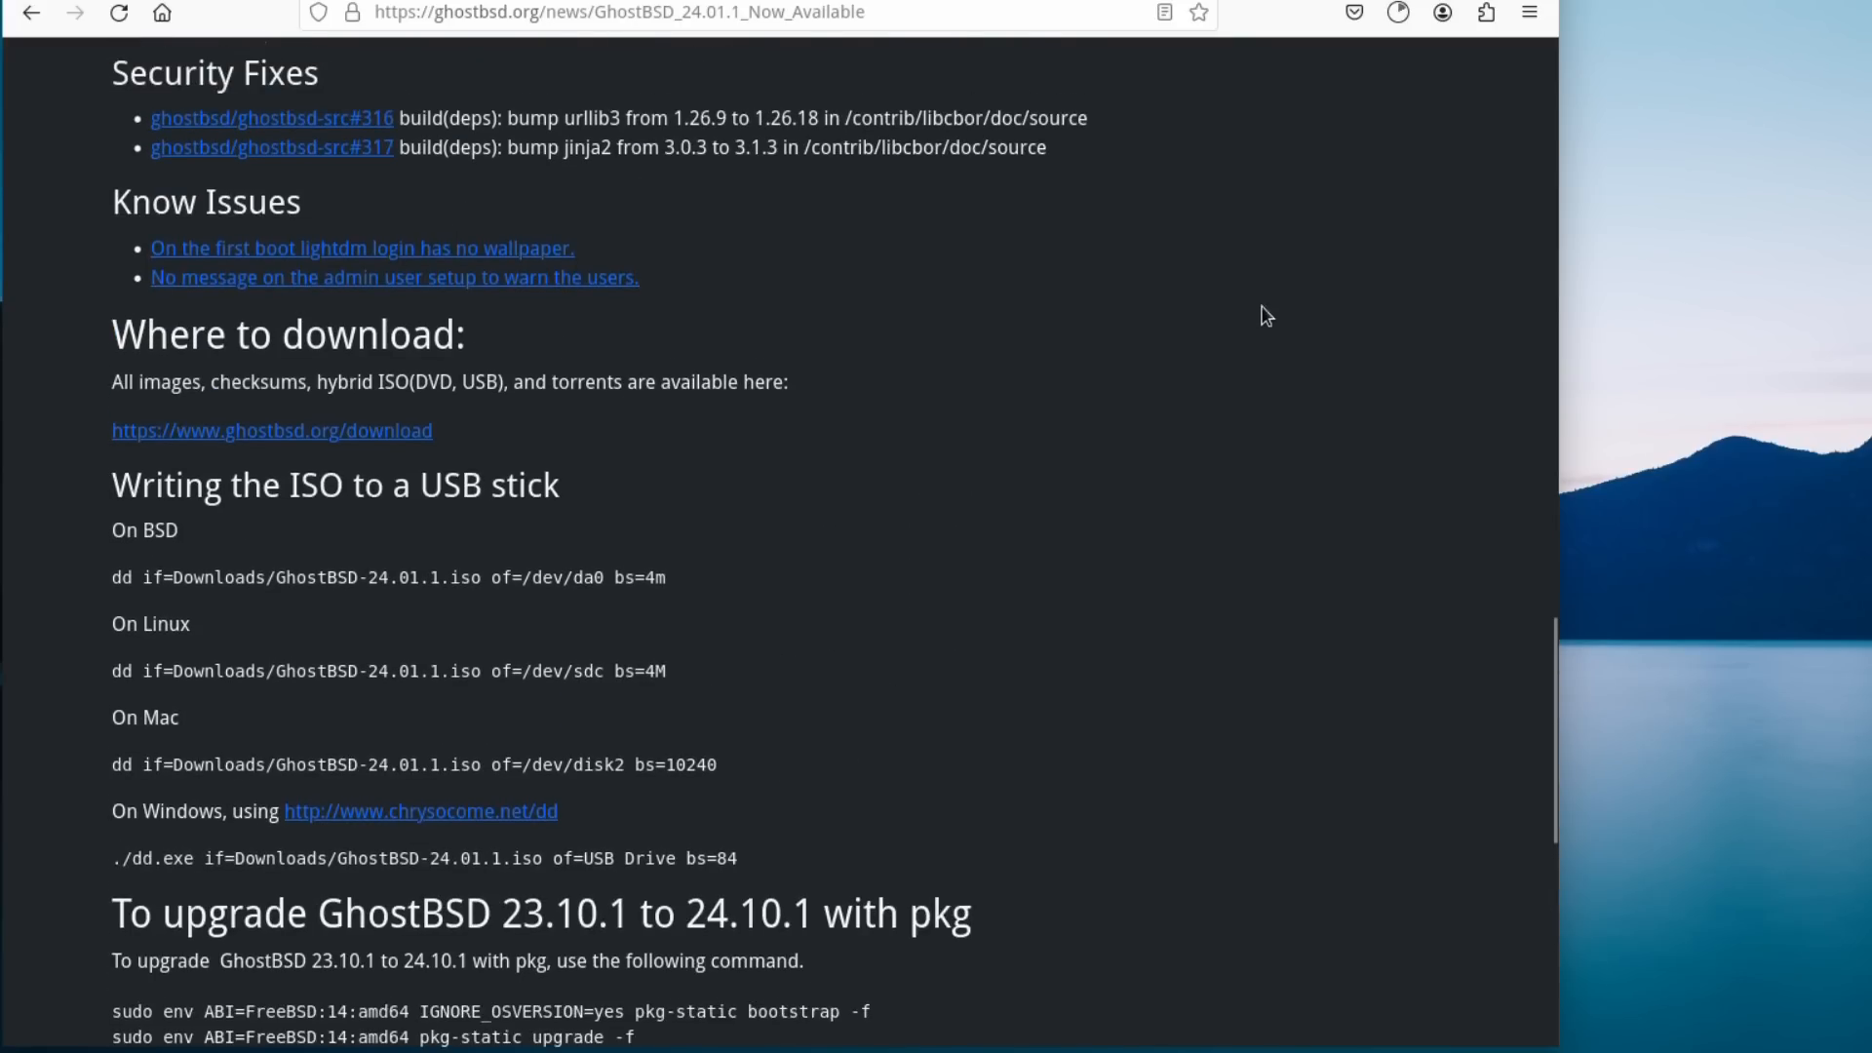
pyautogui.scroll(-1, 375, 415)
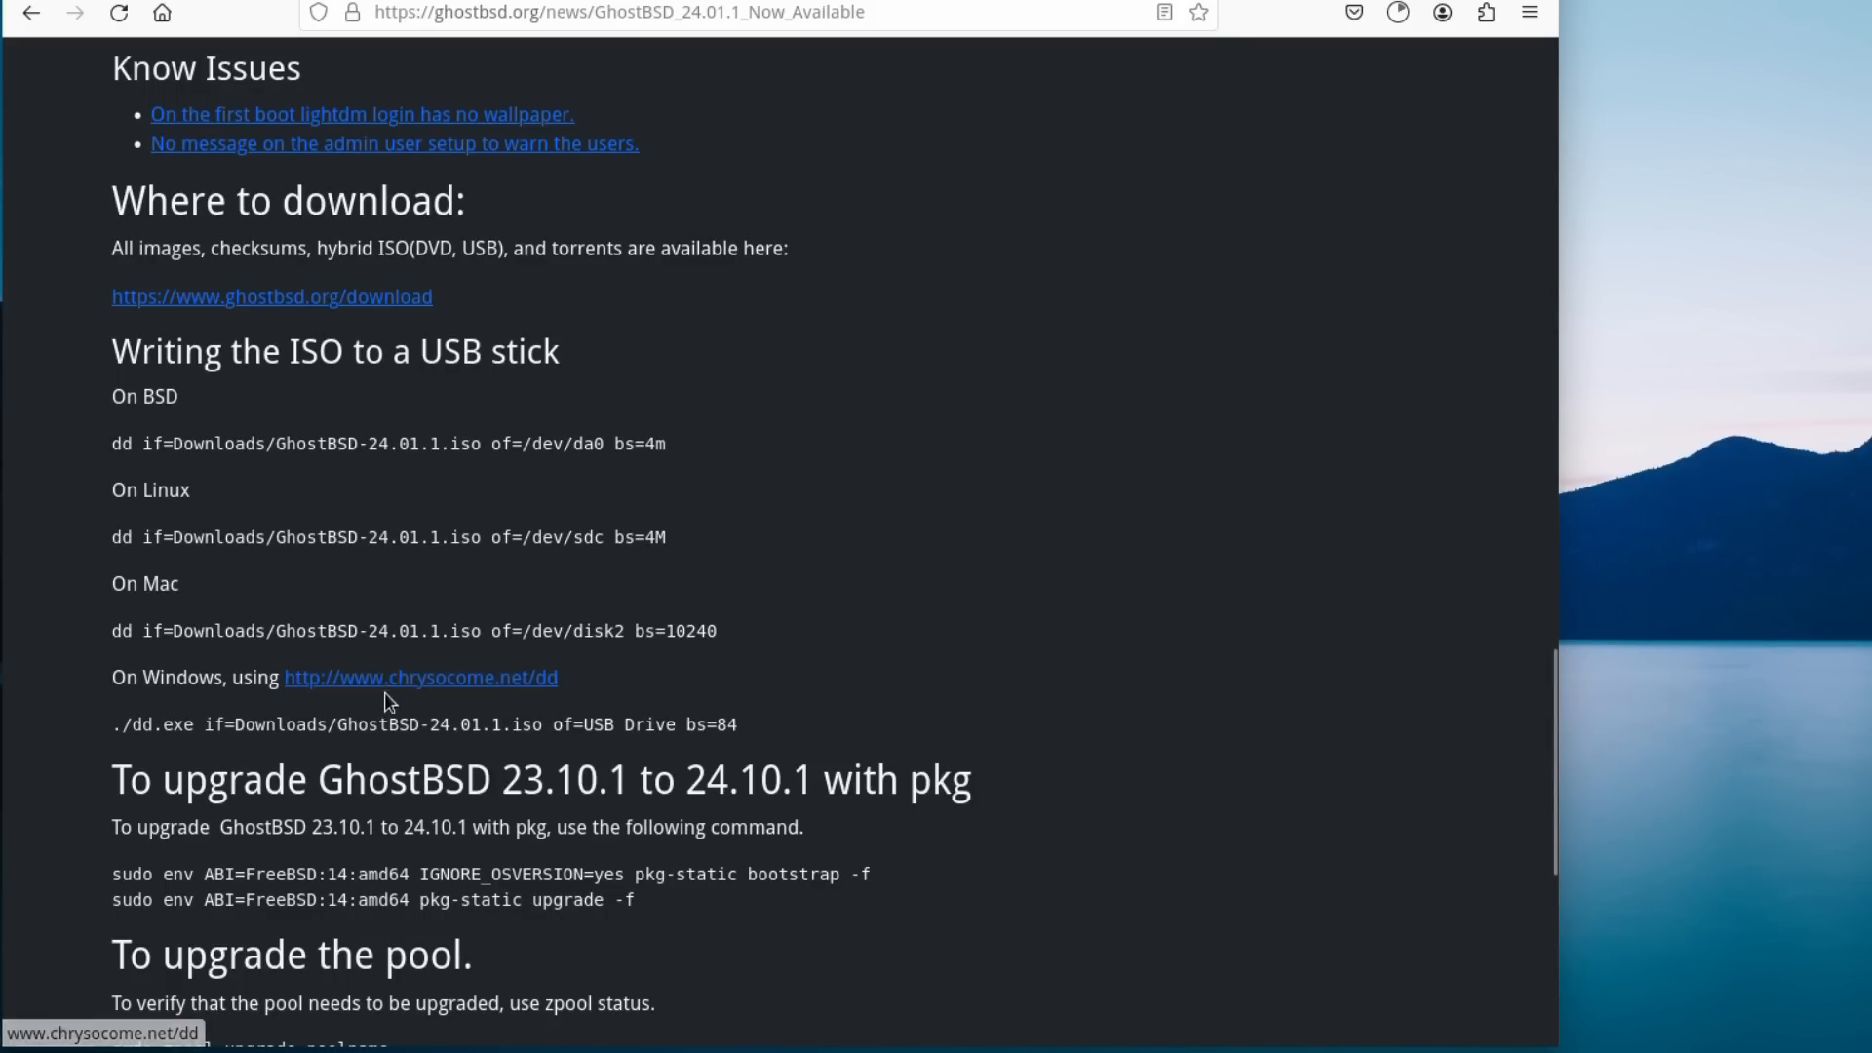
# Look over the linked dd for Windows page at chrysocome.net, and return to the release announcement
pyautogui.click(409, 680)
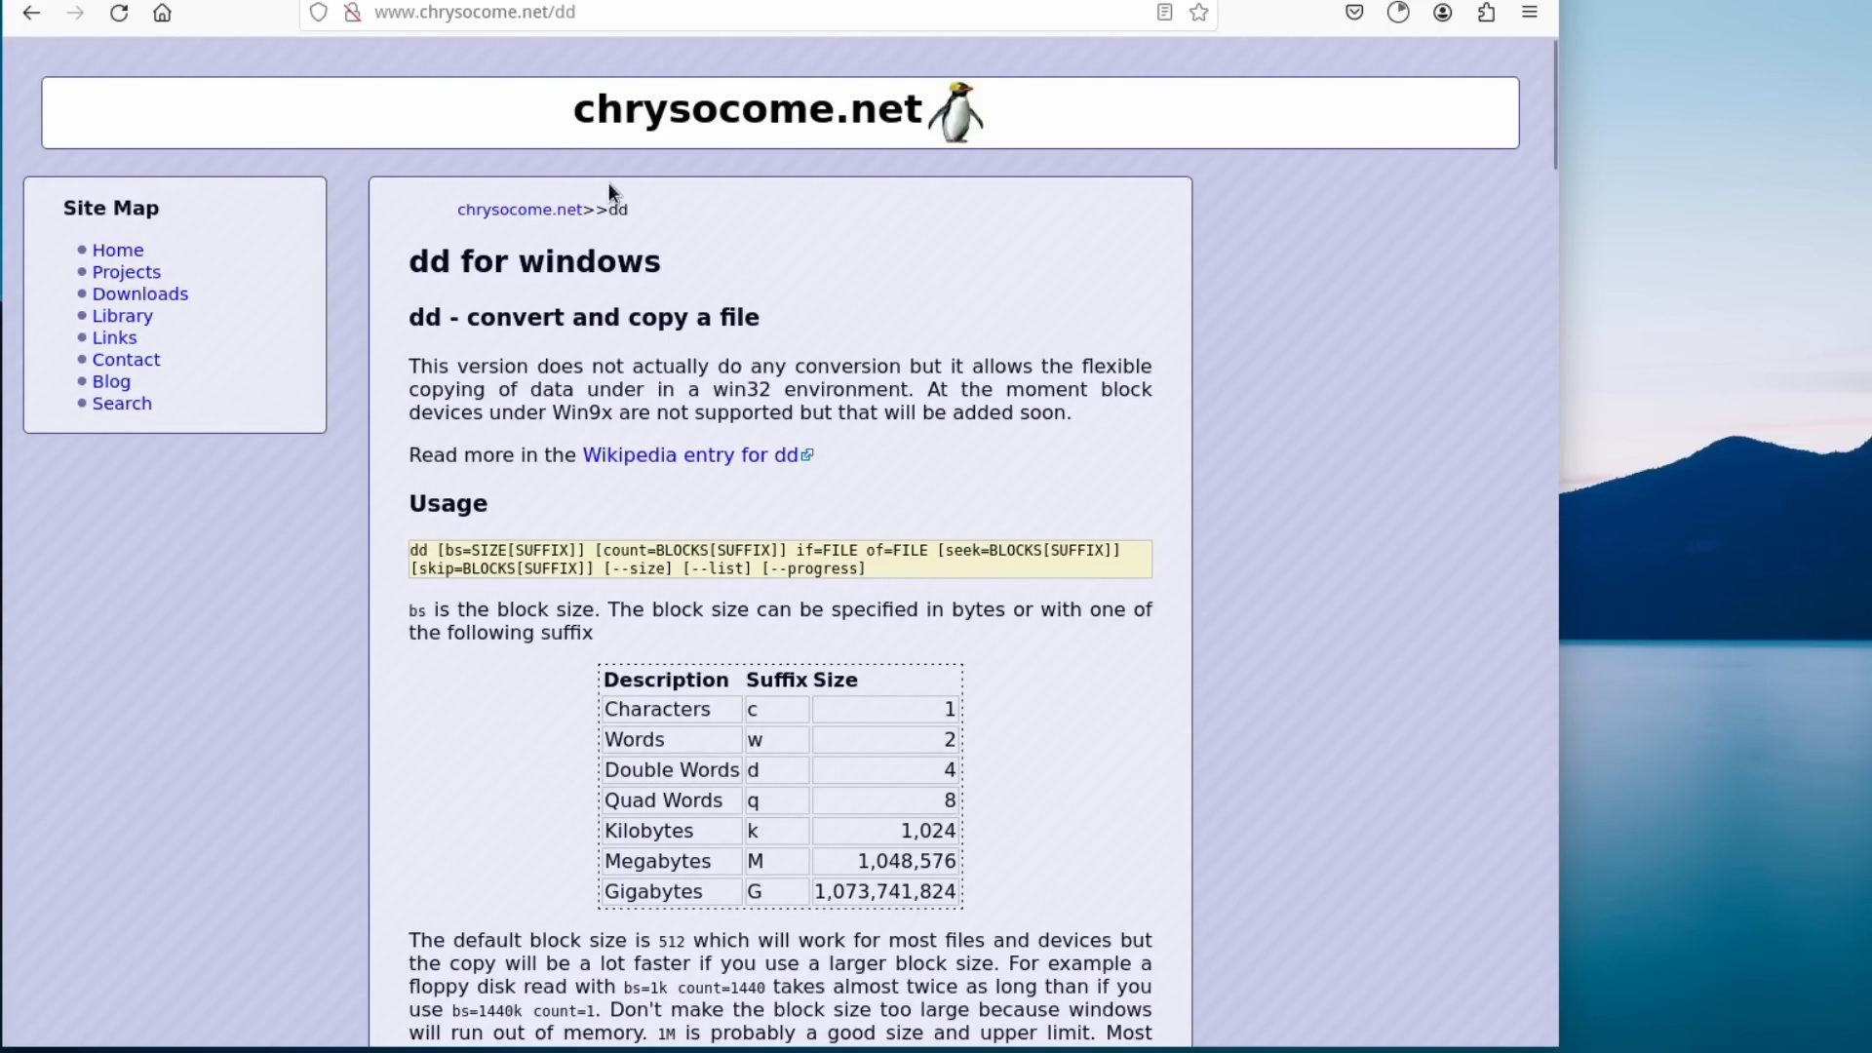
pyautogui.scroll(-7, 607, 184)
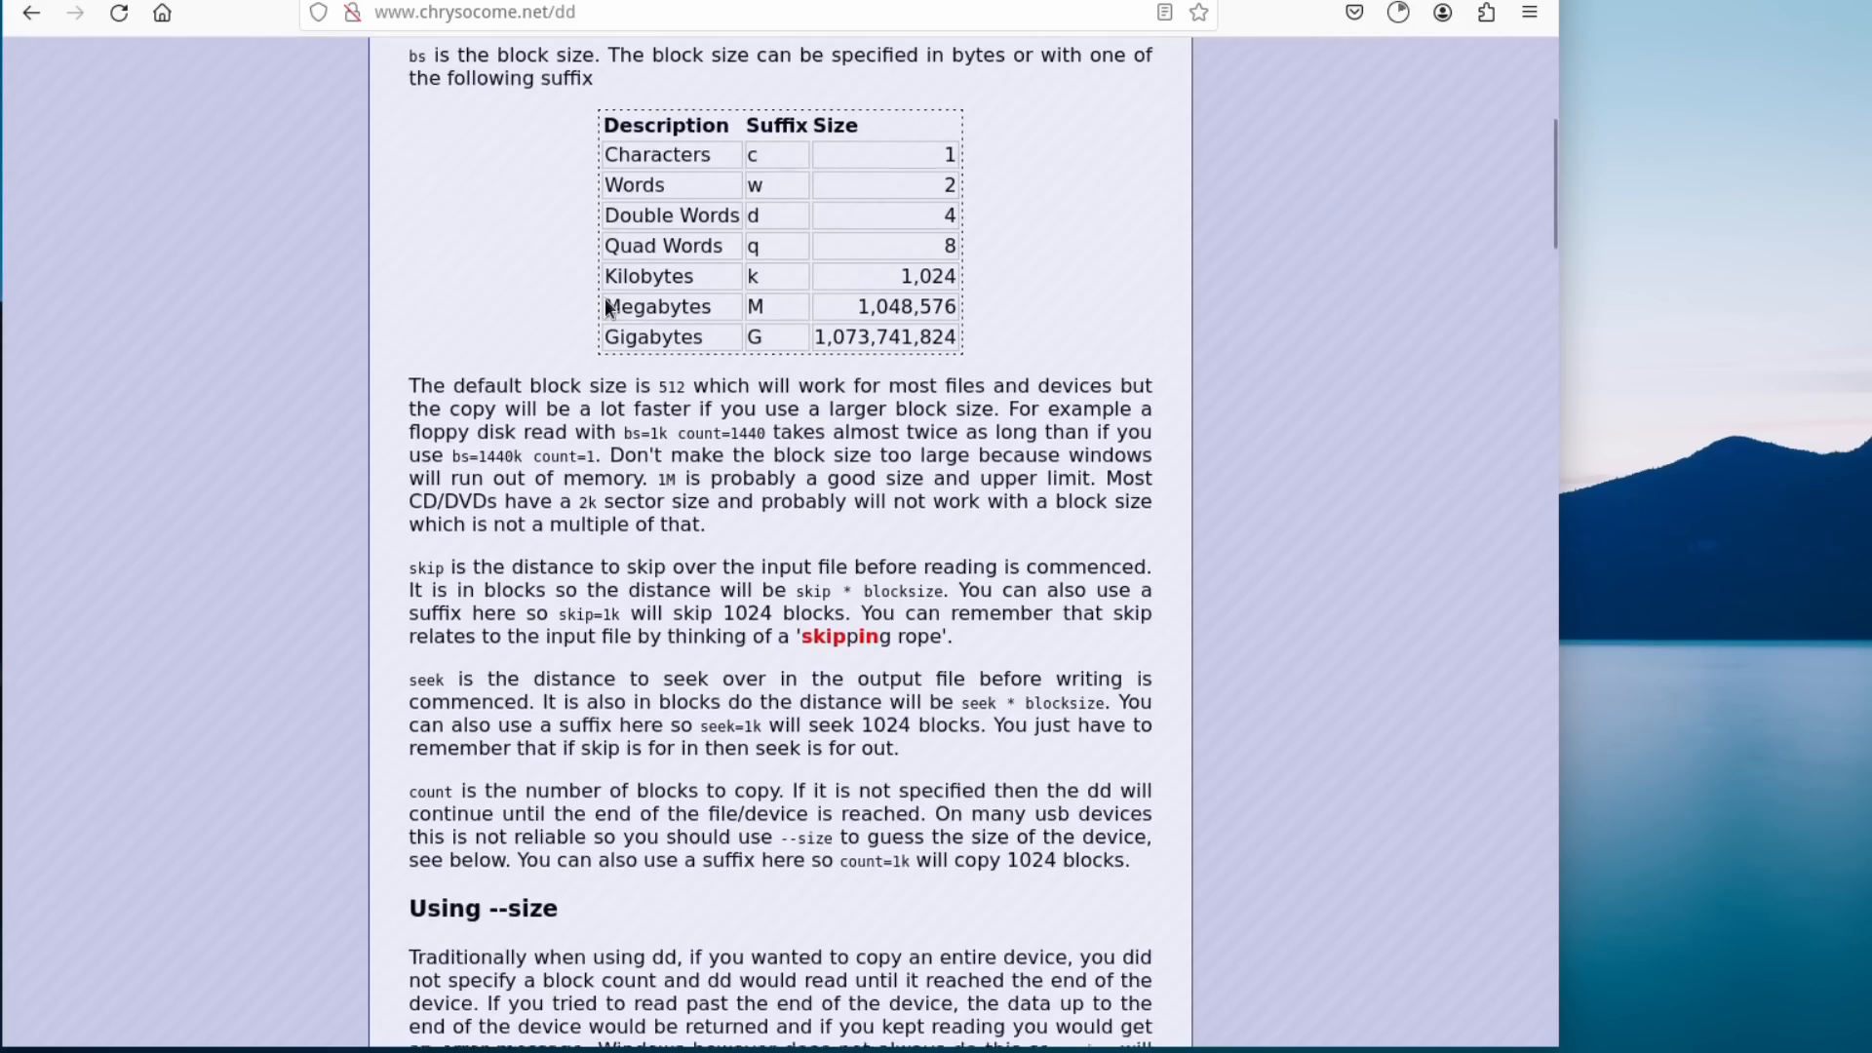
pyautogui.scroll(4, 605, 299)
pyautogui.scroll(4, 606, 299)
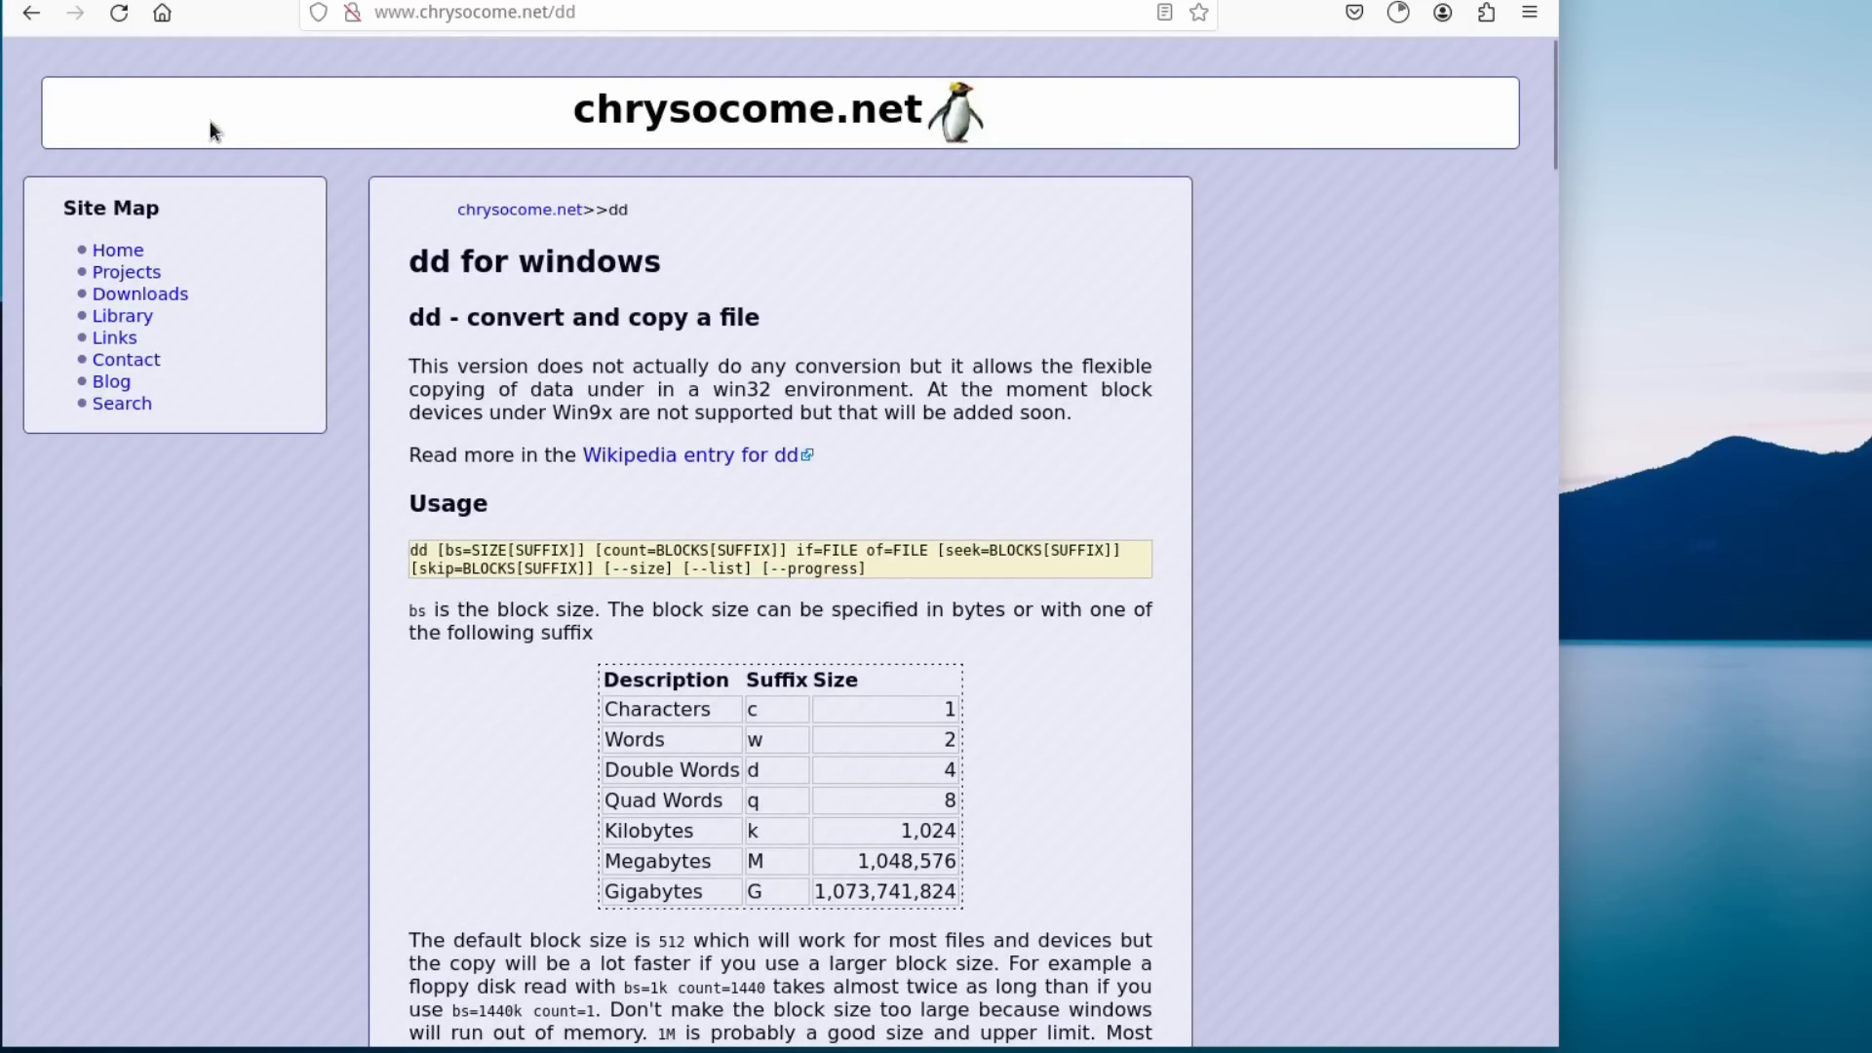
pyautogui.click(35, 15)
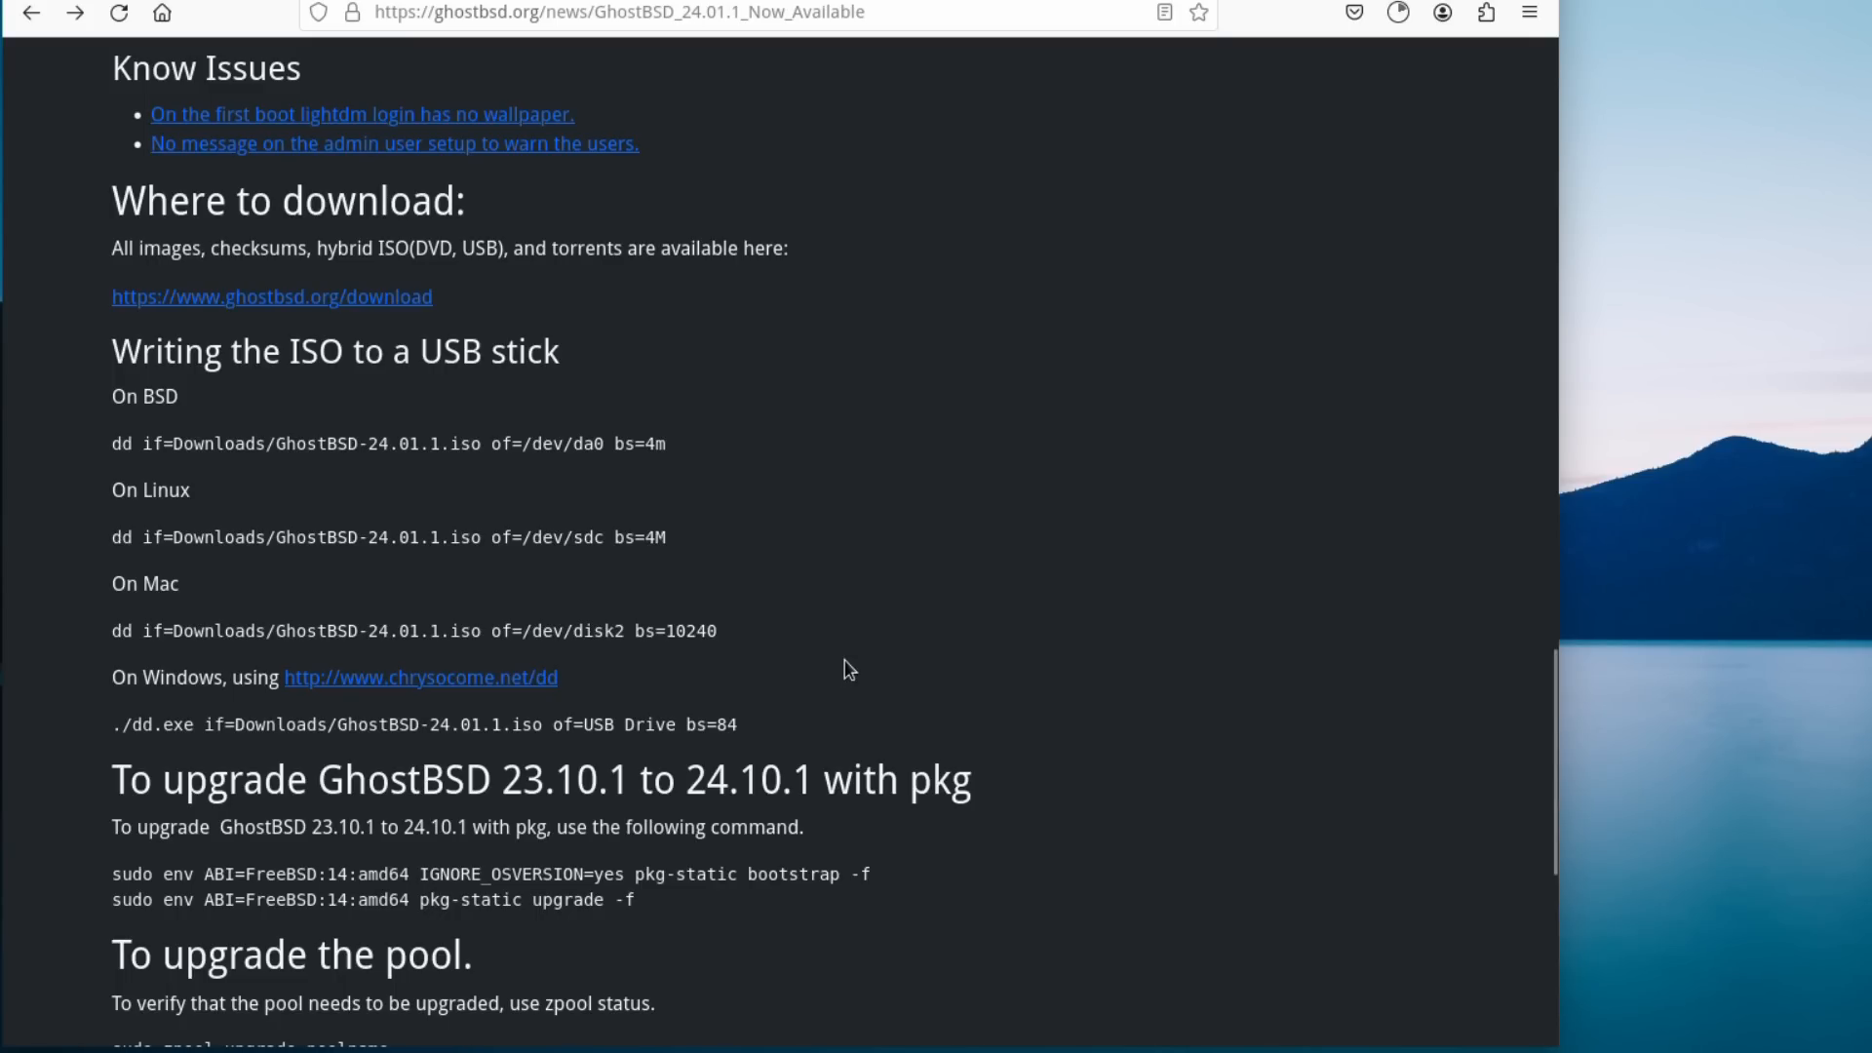
# Check the ISO download's progress and close the browser window
pyautogui.click(1404, 12)
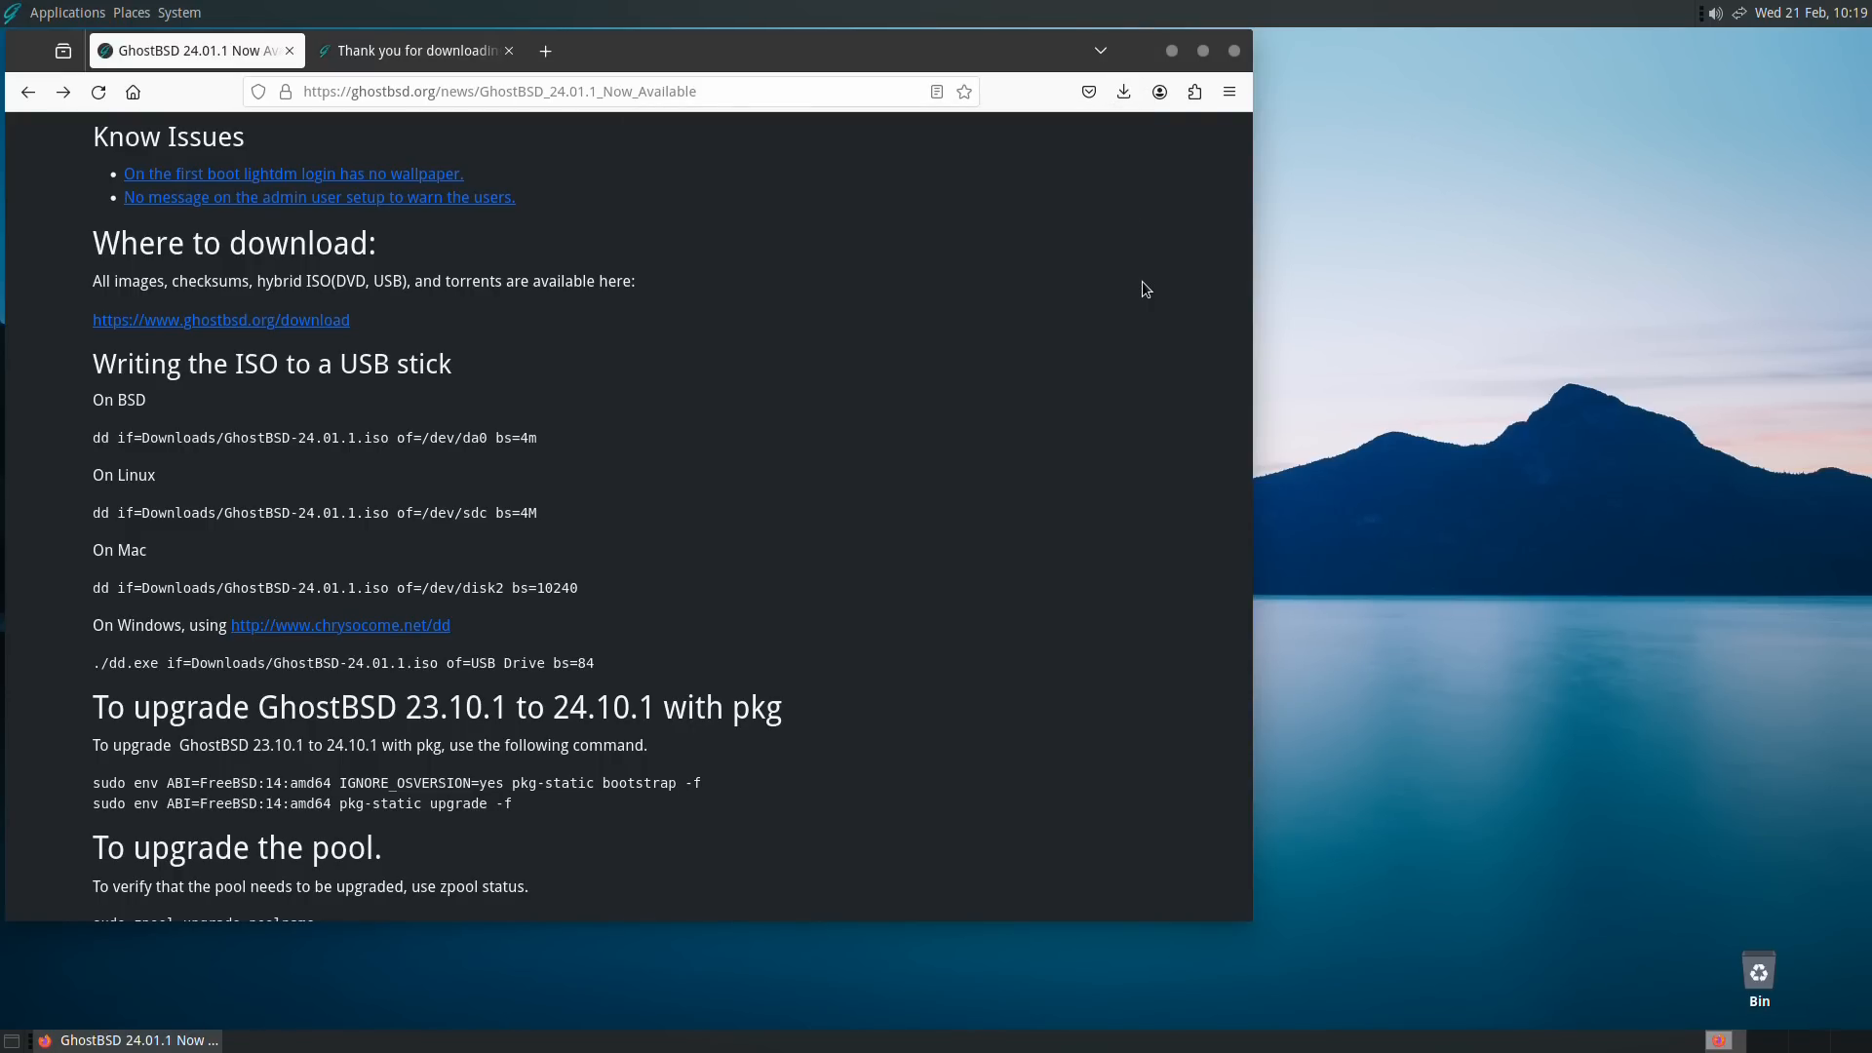
pyautogui.click(1238, 50)
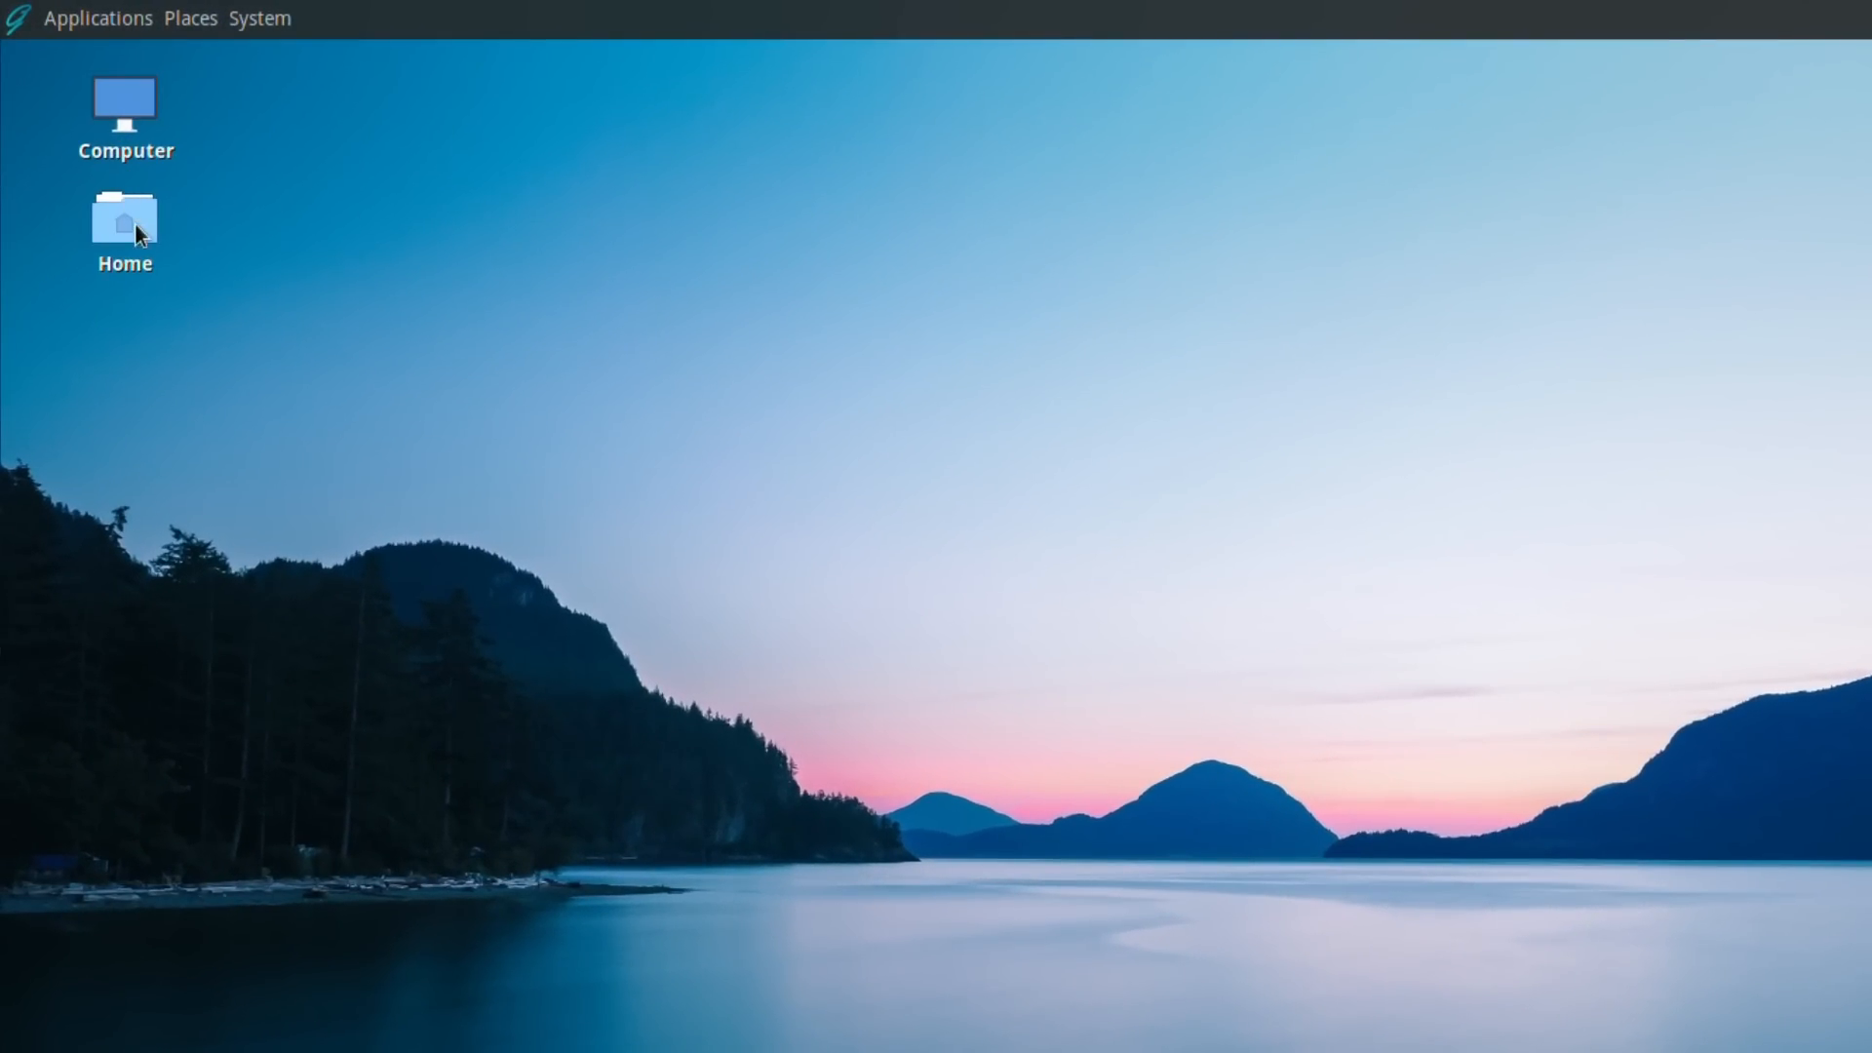
# Open the Downloads folder inside the home folder and start a terminal there
pyautogui.doubleClick(134, 224)
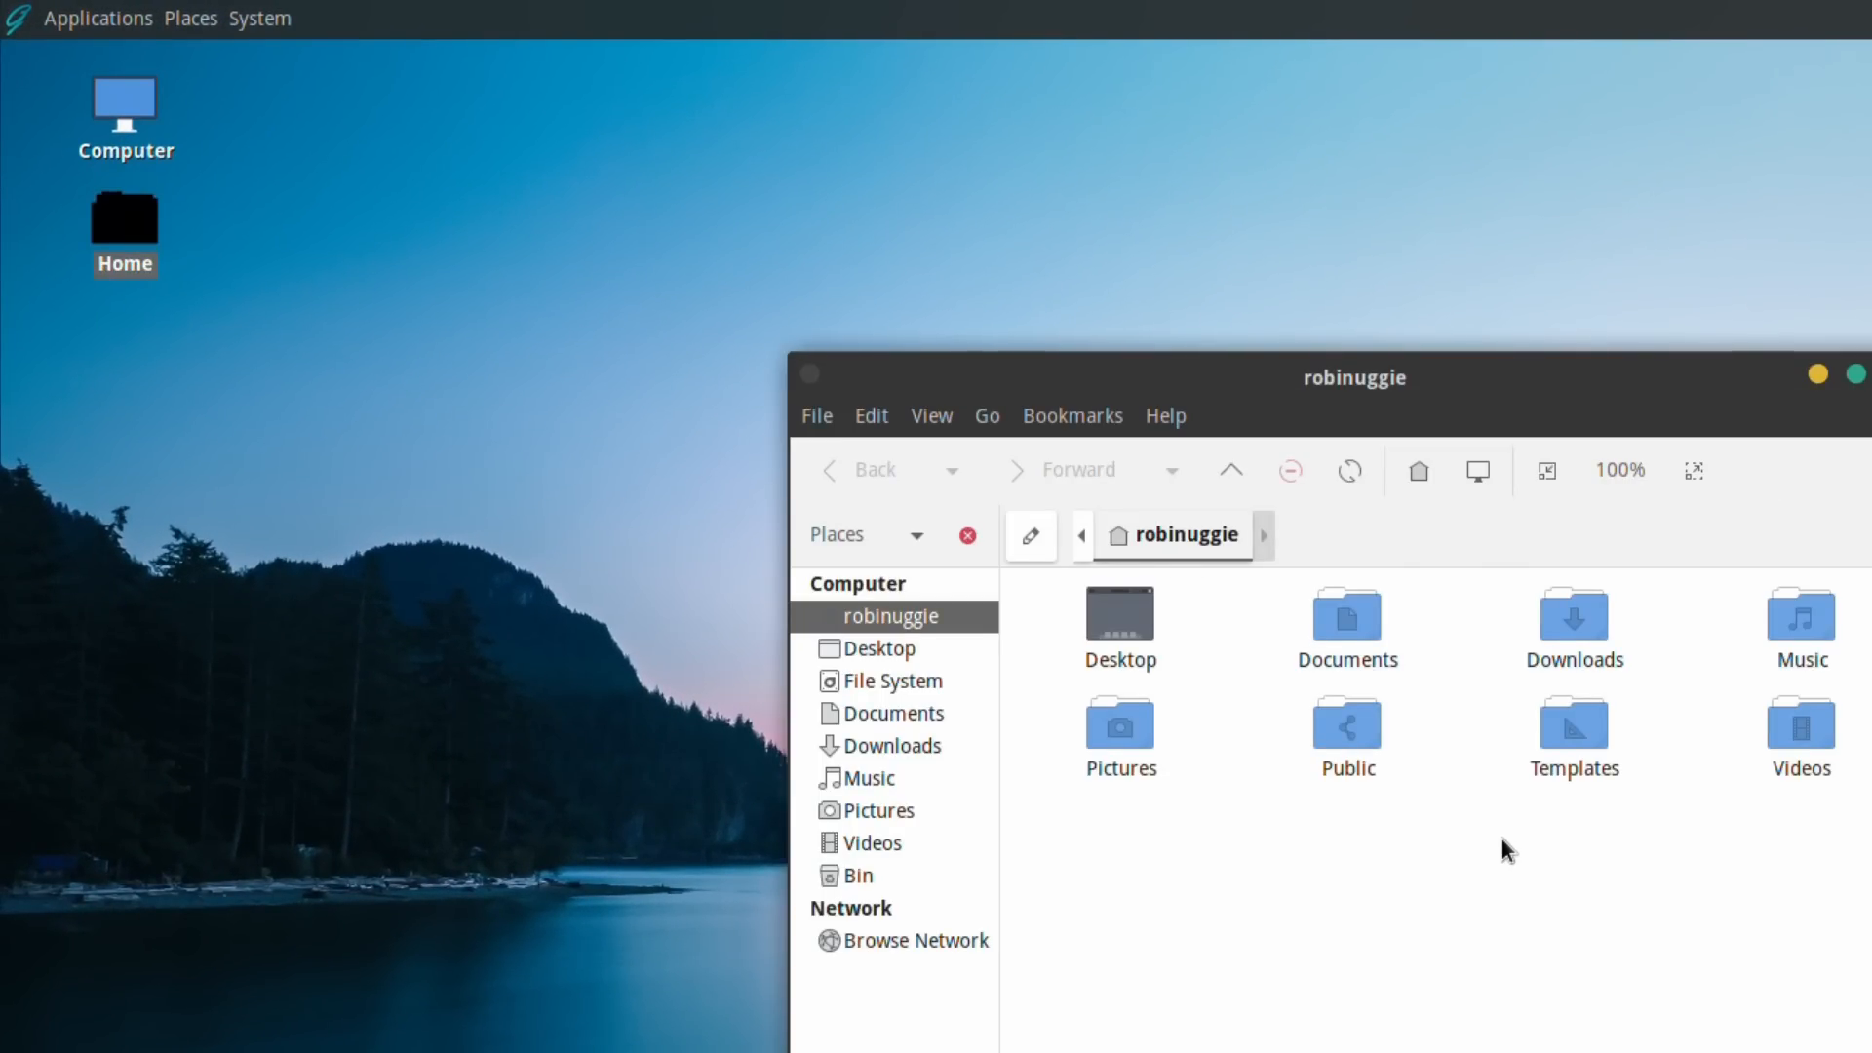
pyautogui.doubleClick(1572, 648)
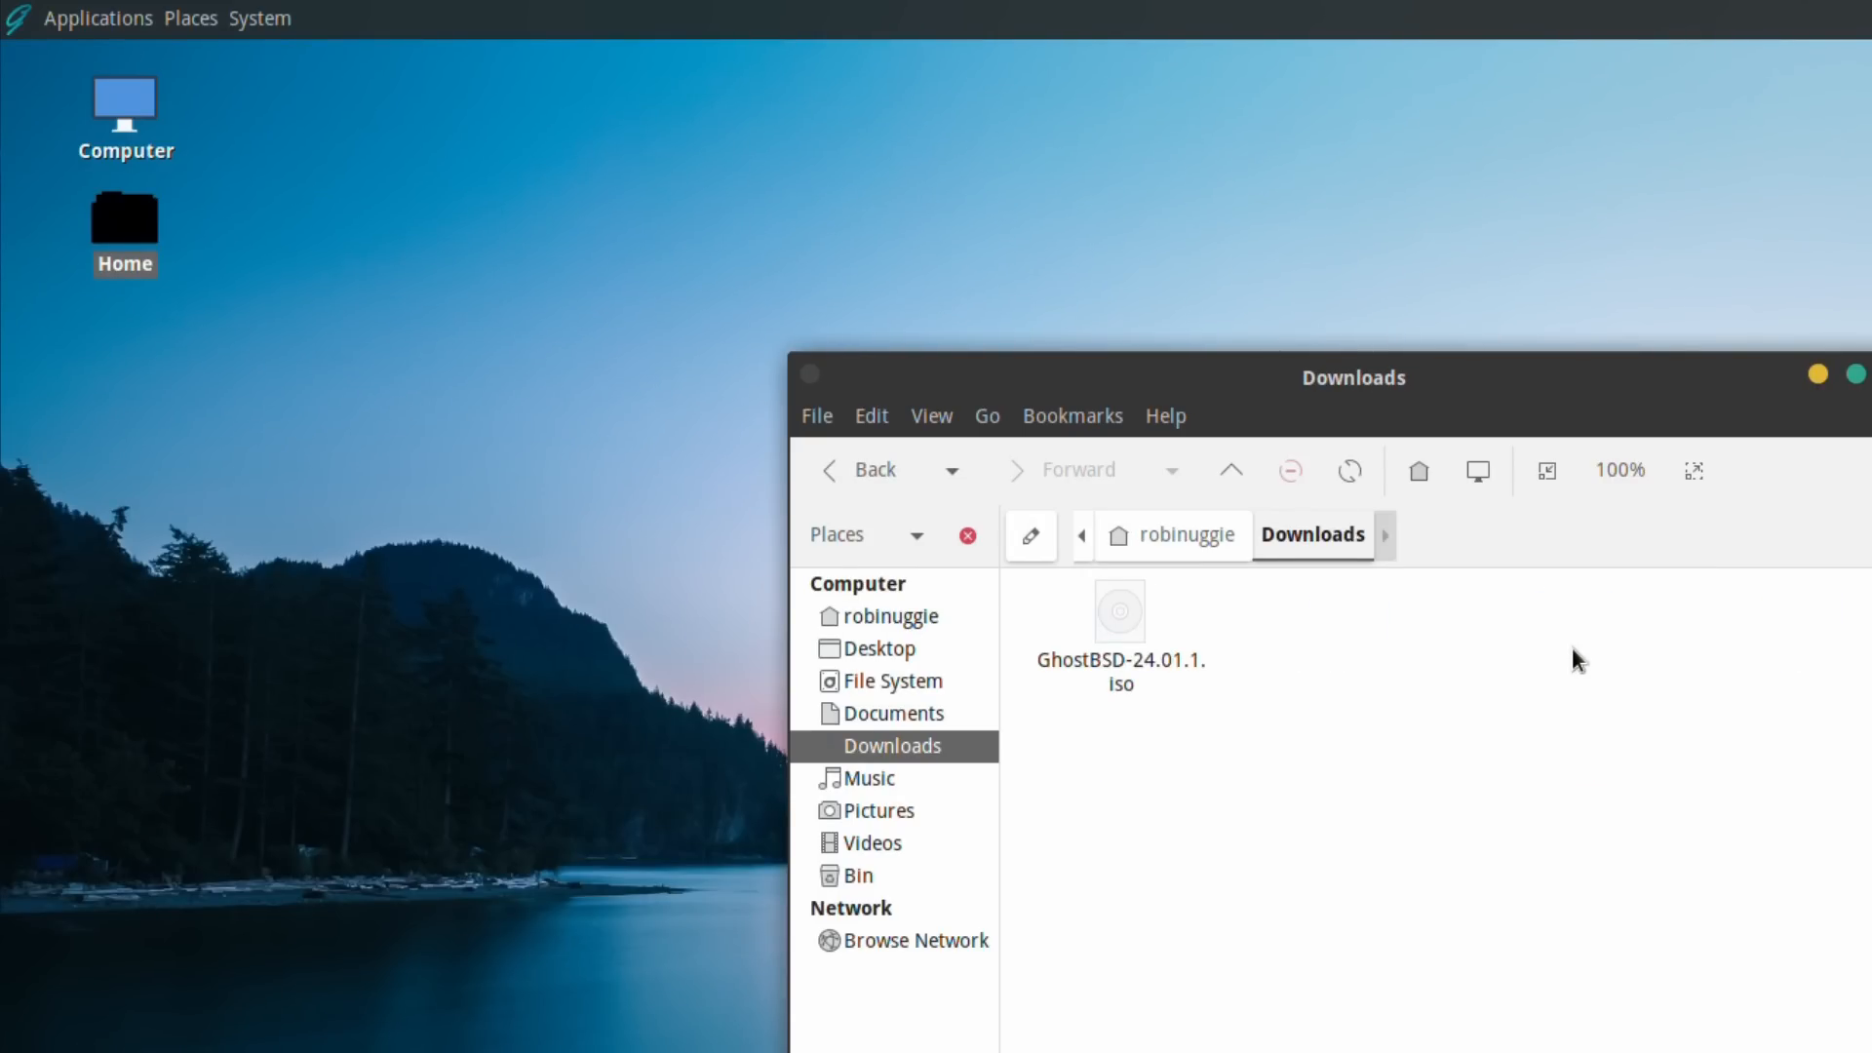
pyautogui.rightClick(1376, 665)
pyautogui.click(1388, 788)
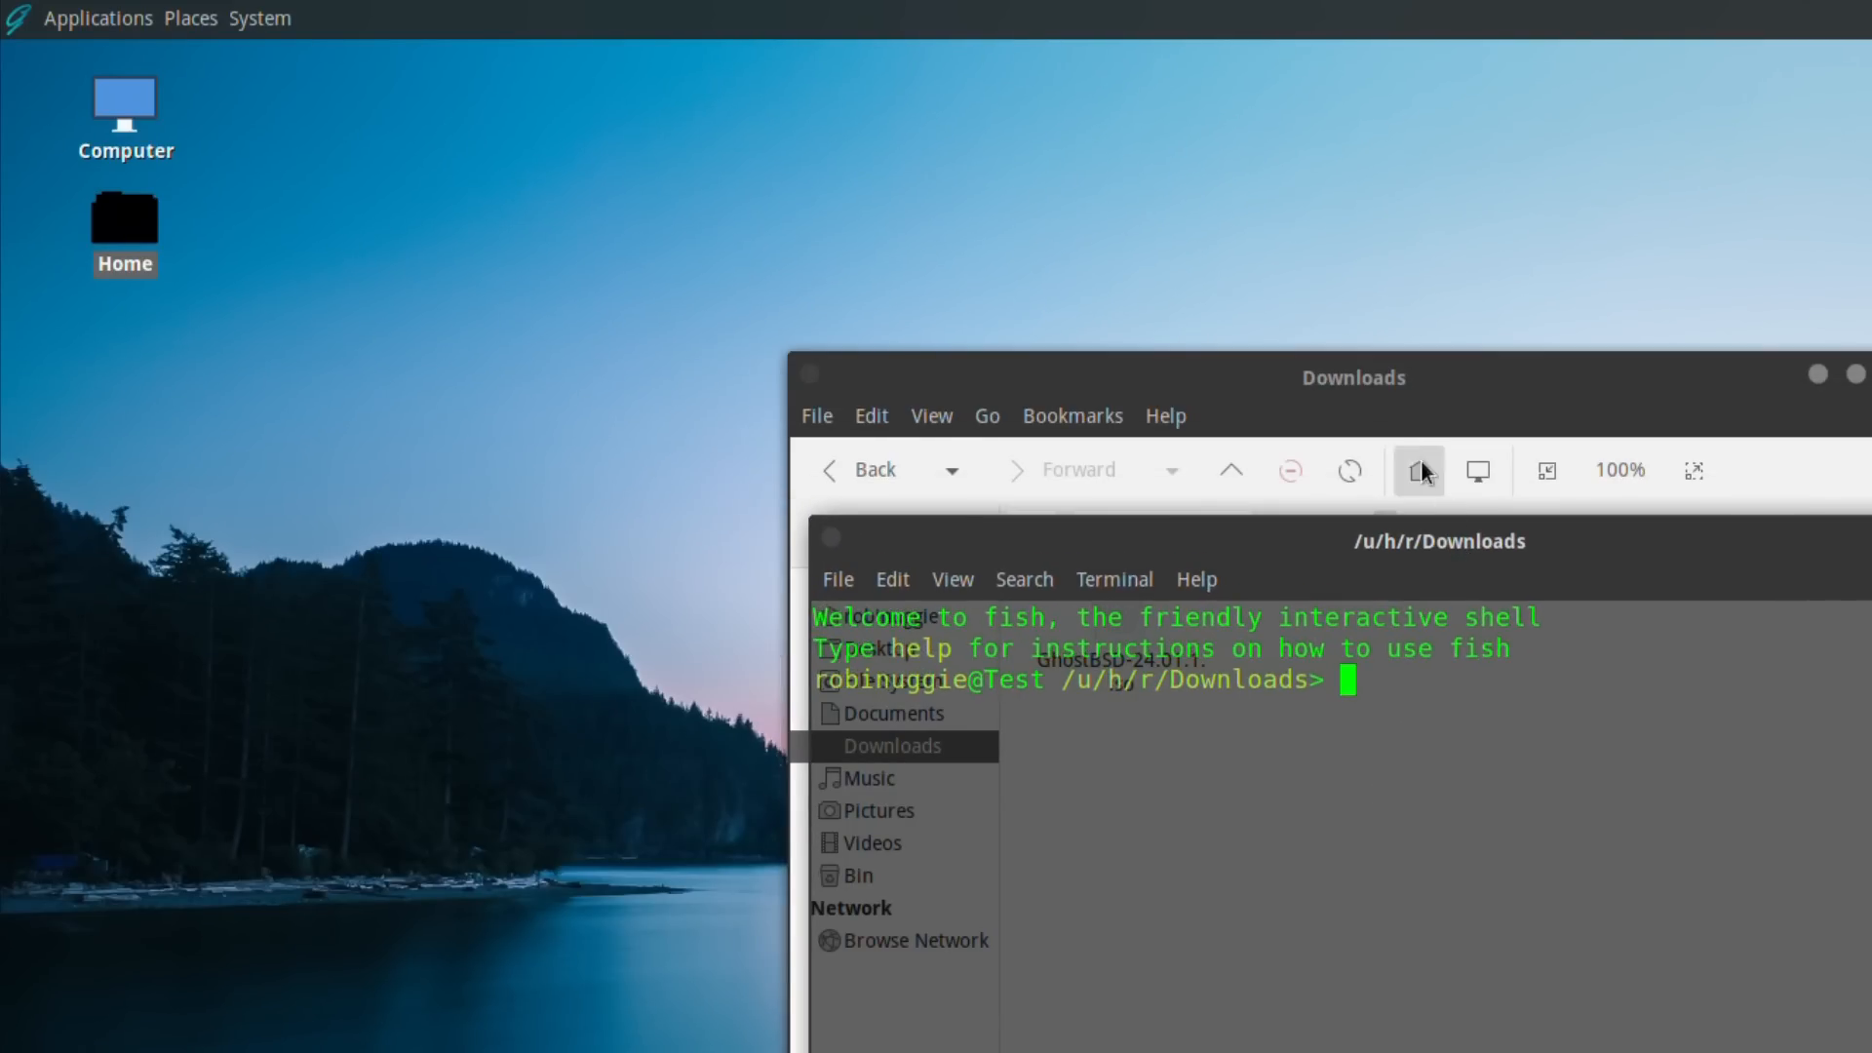
# Move the terminal and Downloads windows apart, and close the Downloads window
pyautogui.click(1318, 378)
pyautogui.moveTo(1129, 365); pyautogui.dragTo(400, 65)
pyautogui.moveTo(1536, 546); pyautogui.dragTo(1871, 87)
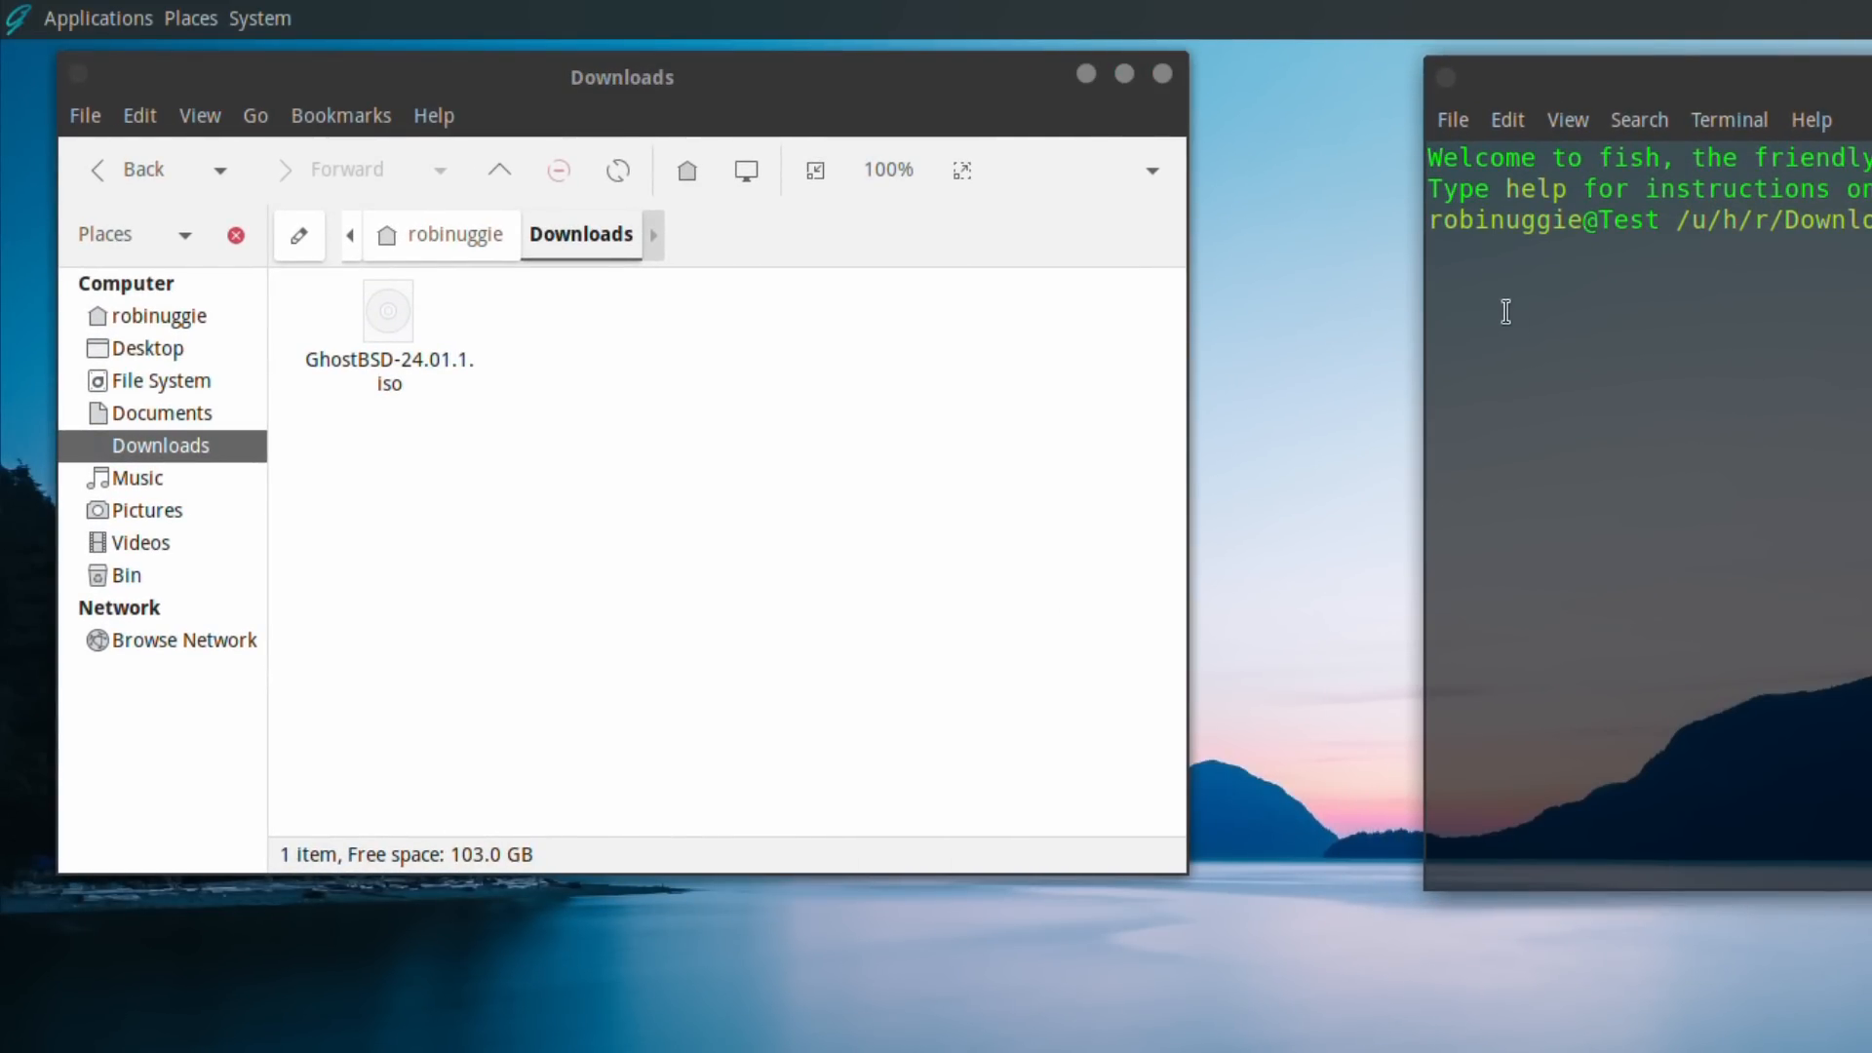
pyautogui.click(1157, 73)
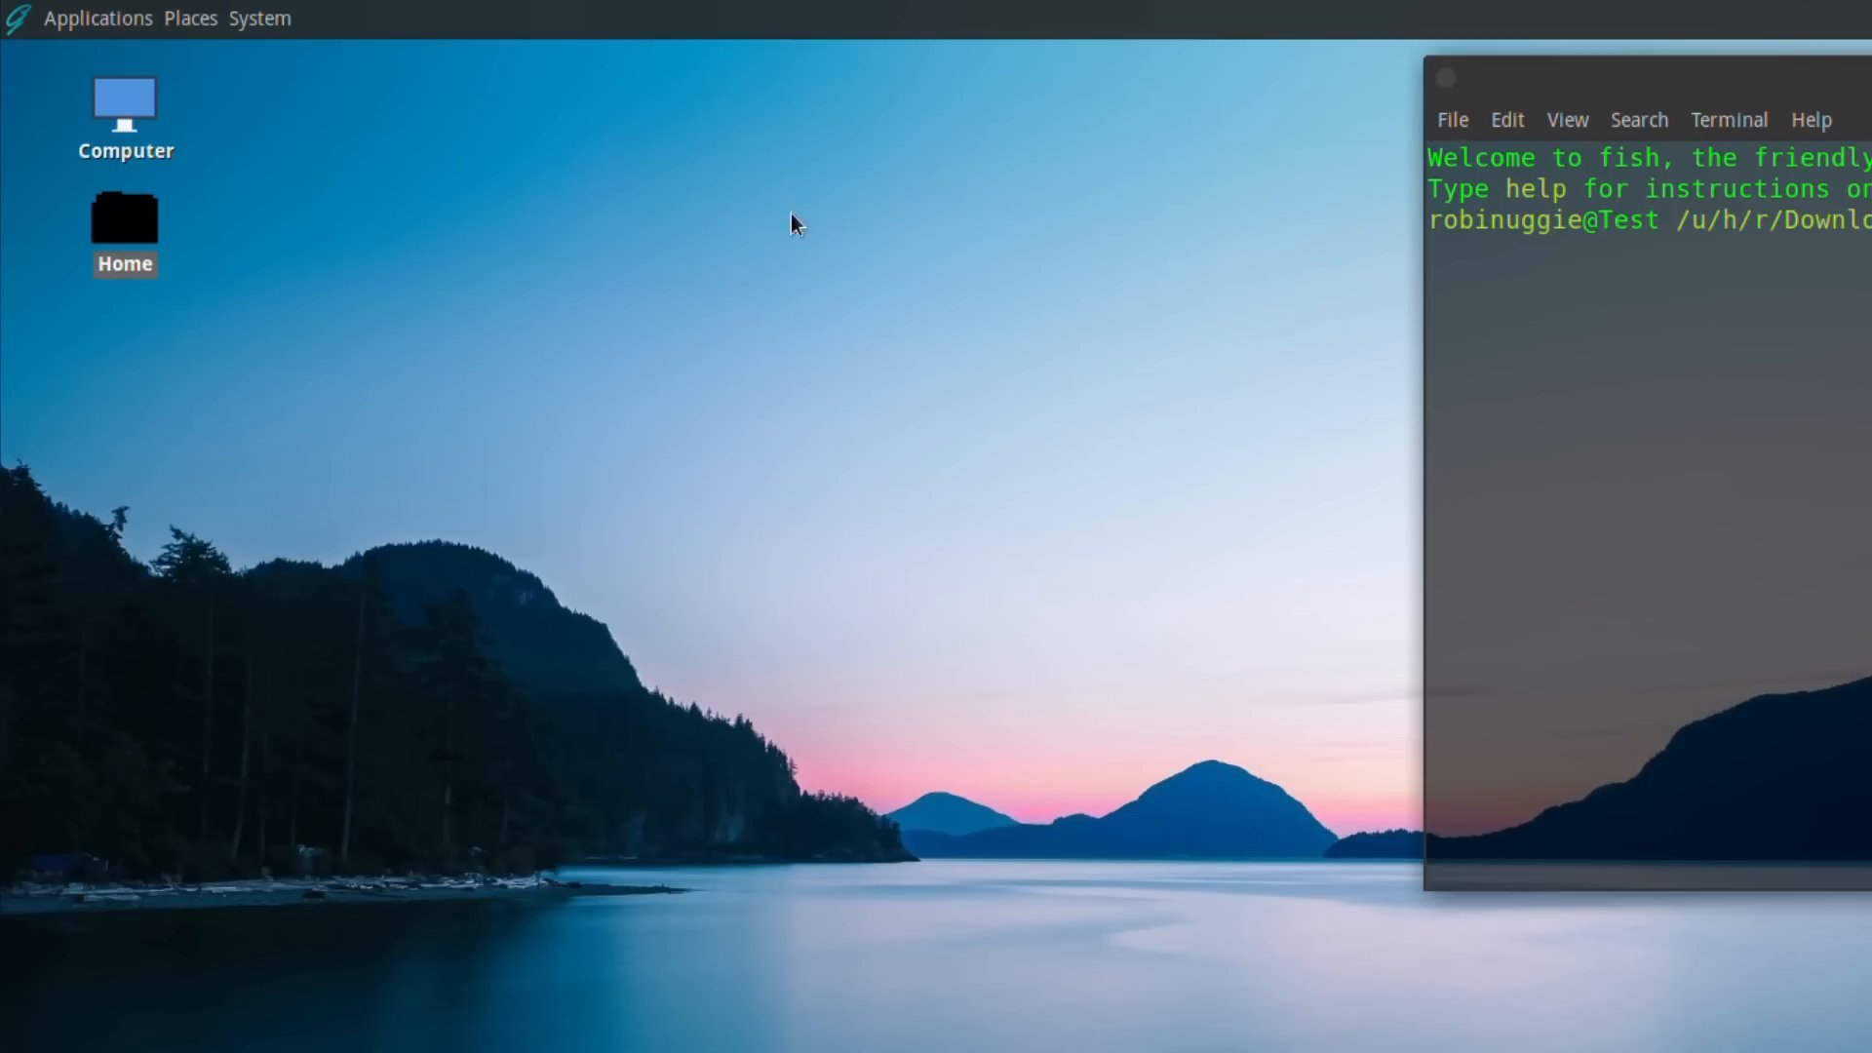
# Open the web browser, close the extra Mozilla privacy tab, and search Google for "ghostbsd"
pyautogui.click(55, 17)
pyautogui.moveTo(65, 148)
pyautogui.click(348, 155)
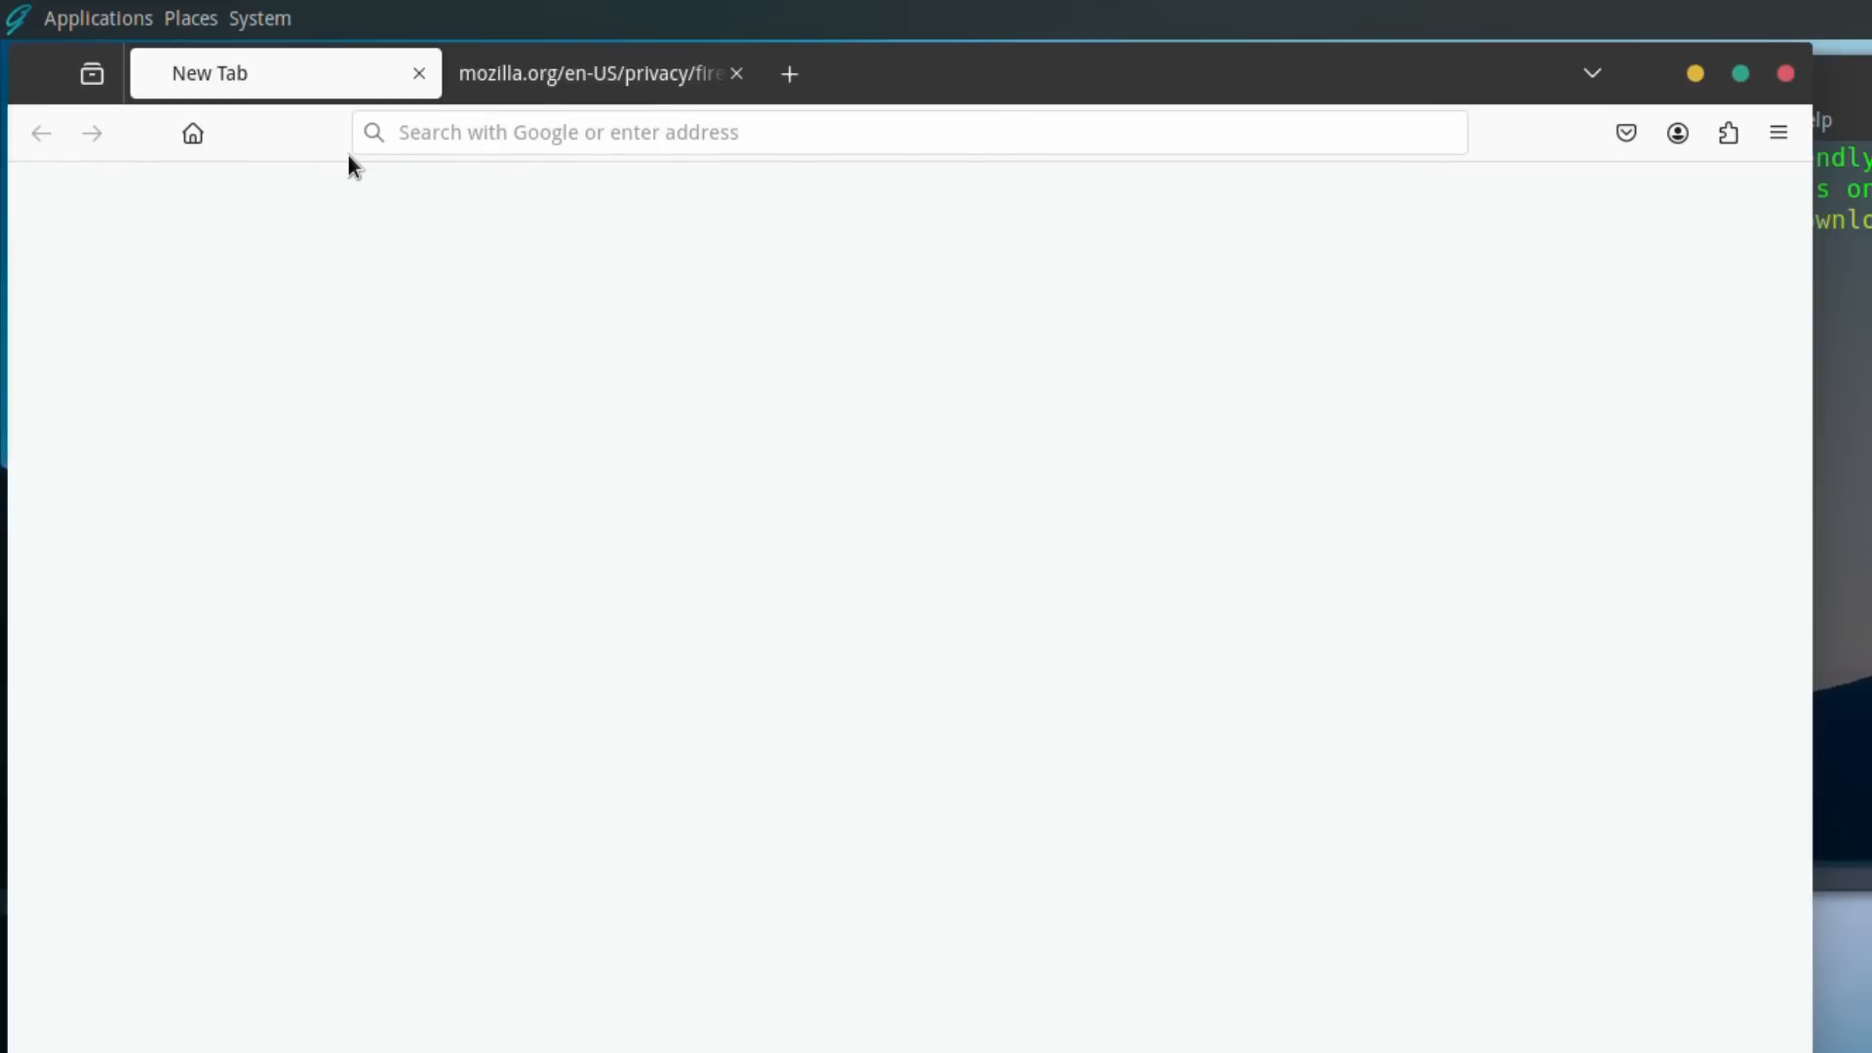
pyautogui.click(735, 72)
pyautogui.click(925, 704)
pyautogui.write('ghostbsd')
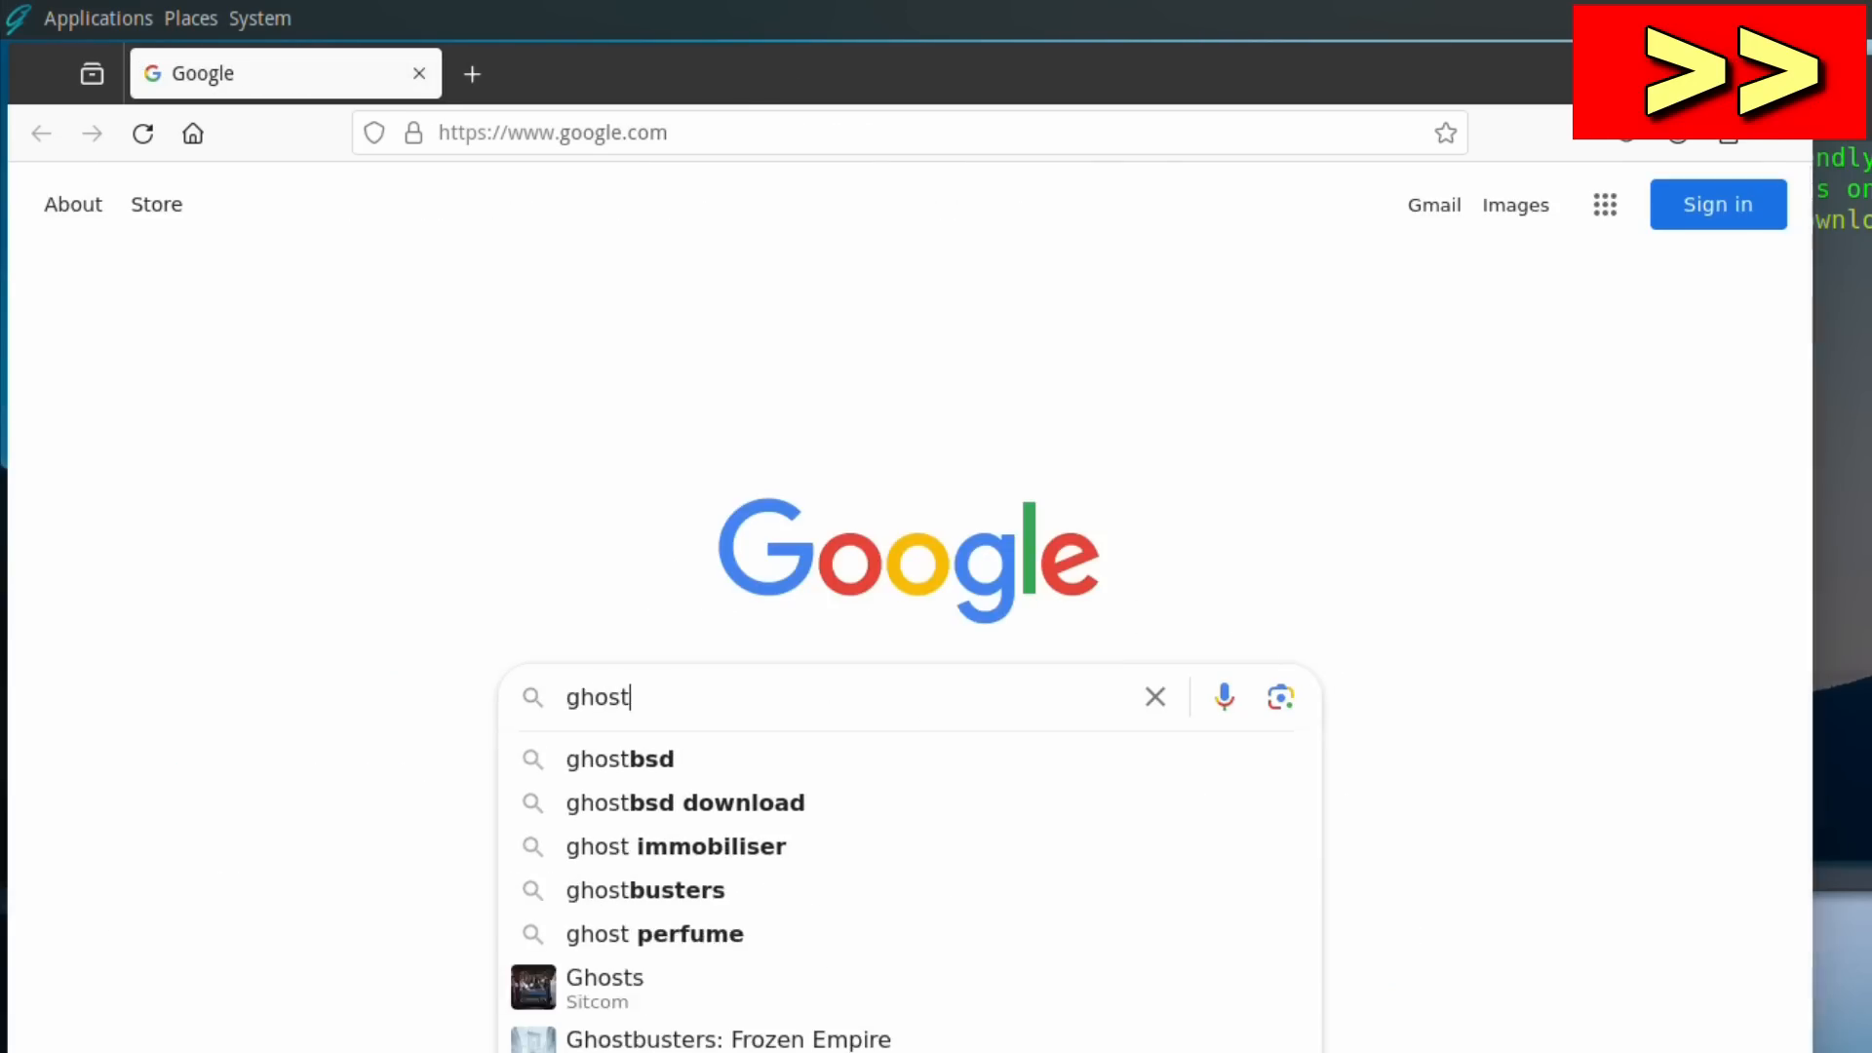
pyautogui.press('Return')
# Open the GhostBSD site's 24.01.1 release announcement and find the section on writing the ISO to a USB stick
pyautogui.click(331, 678)
pyautogui.click(261, 775)
pyautogui.scroll(-10, 588, 897)
pyautogui.scroll(-10, 583, 885)
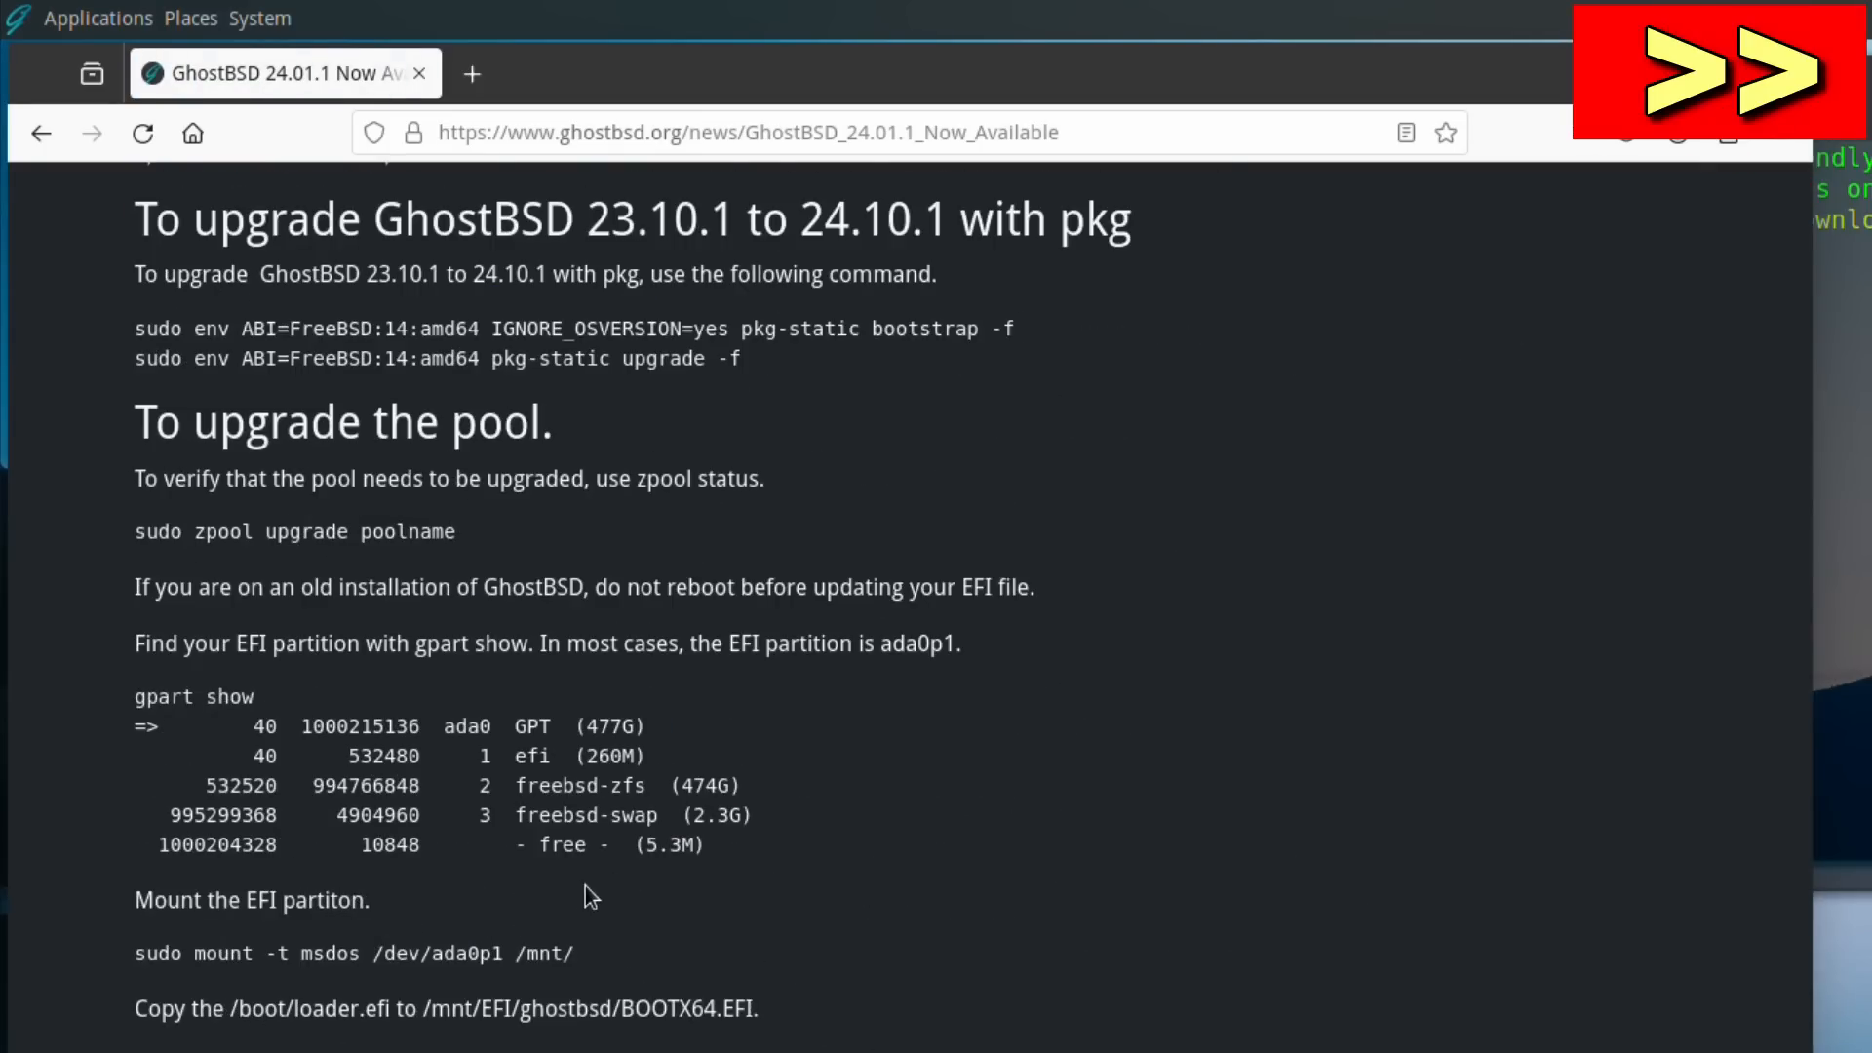
pyautogui.scroll(5, 585, 886)
# Switch to the terminal and list the contents of the Downloads folder with ls
pyautogui.hotkey('alt', 'Tab')
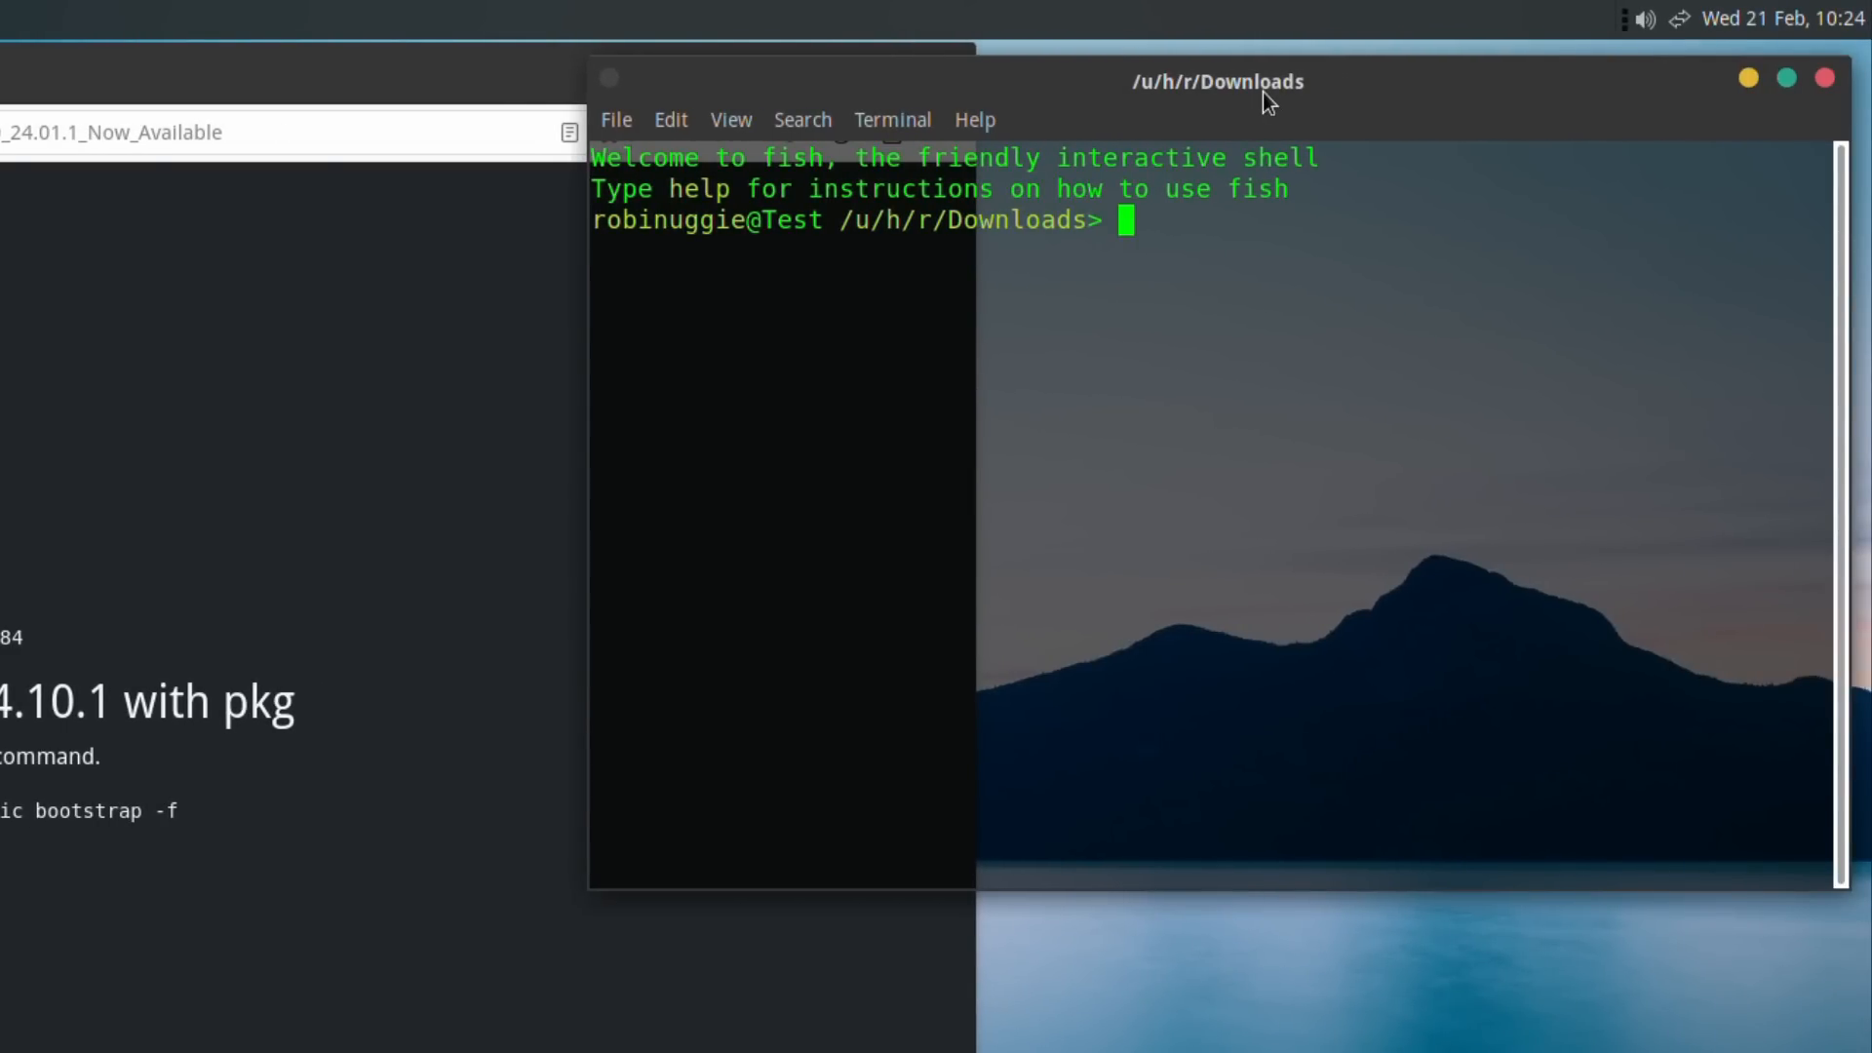
pyautogui.write('ld')
pyautogui.press('BackSpace')
pyautogui.press('BackSpace')
pyautogui.write('ls')
pyautogui.press('Return')
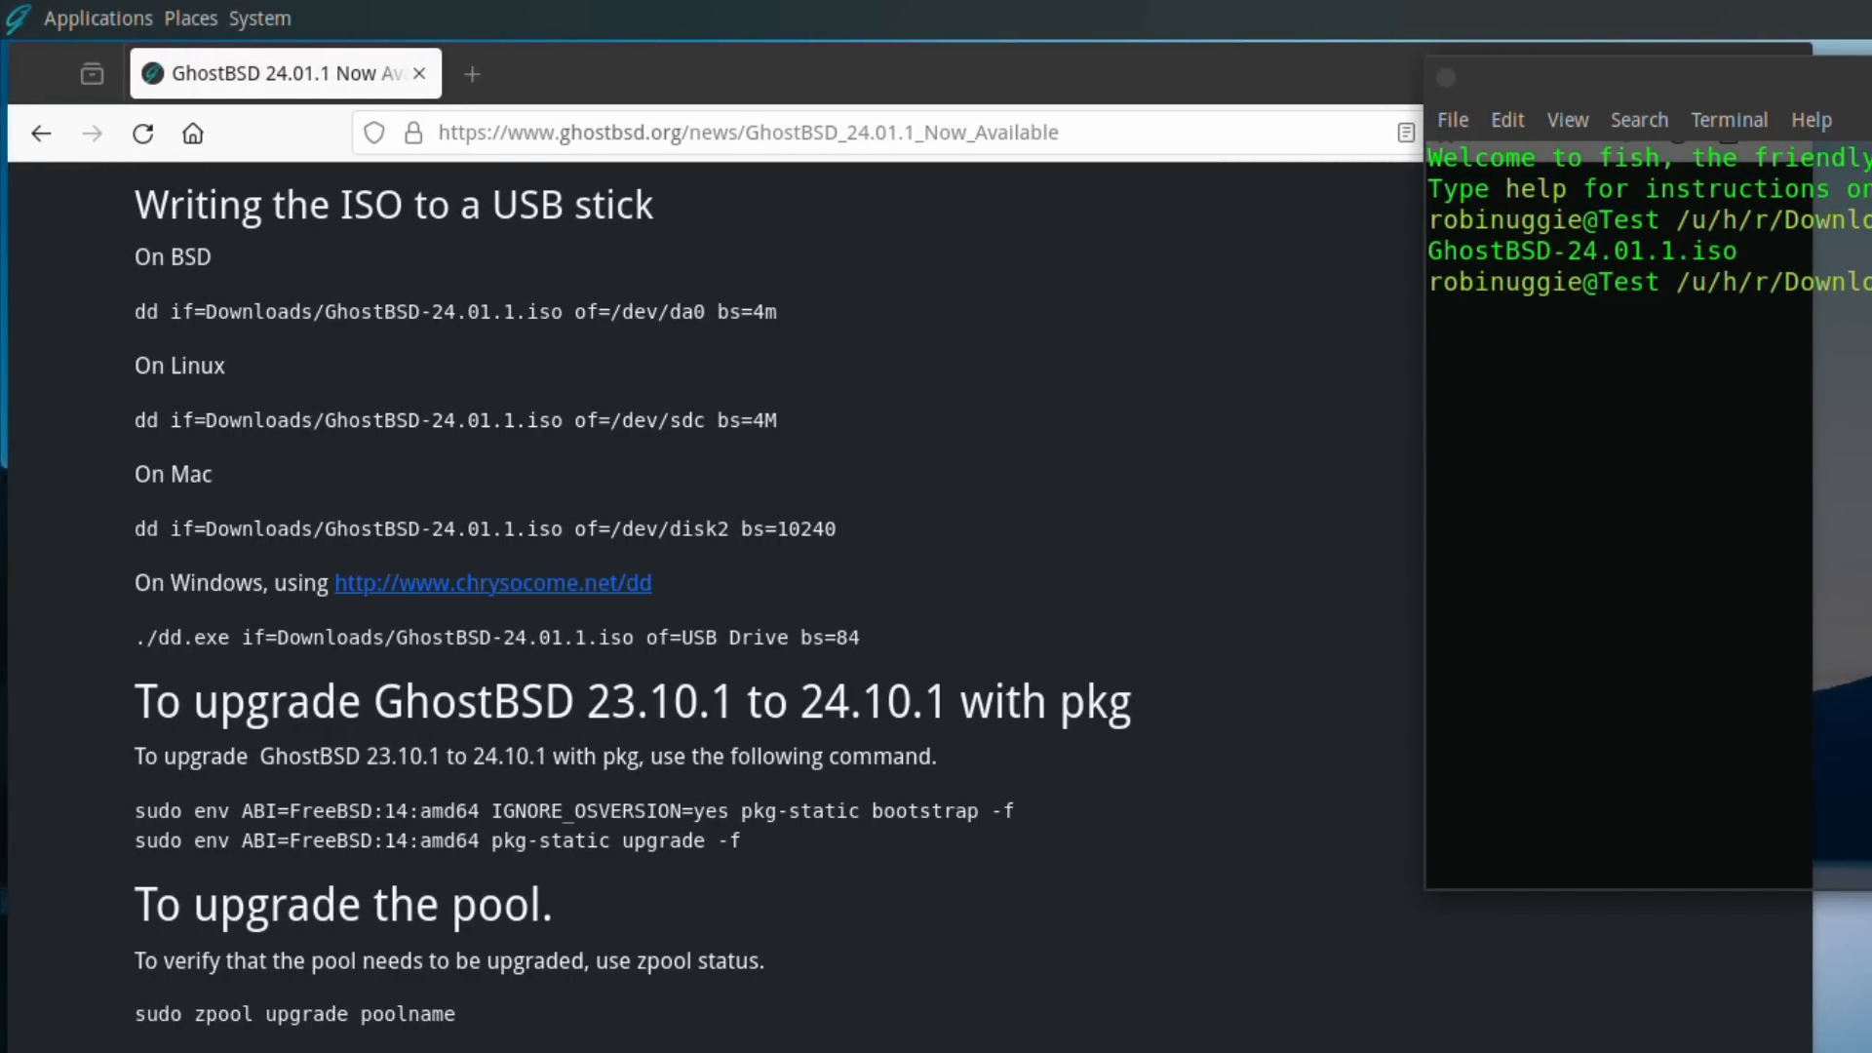
# Try to run the announcement's BSD command "dd if=Downloads/GhostBSD-24.01.1.iso of=/dev/da0 bs=4m" by copying it into the terminal
pyautogui.click(248, 380)
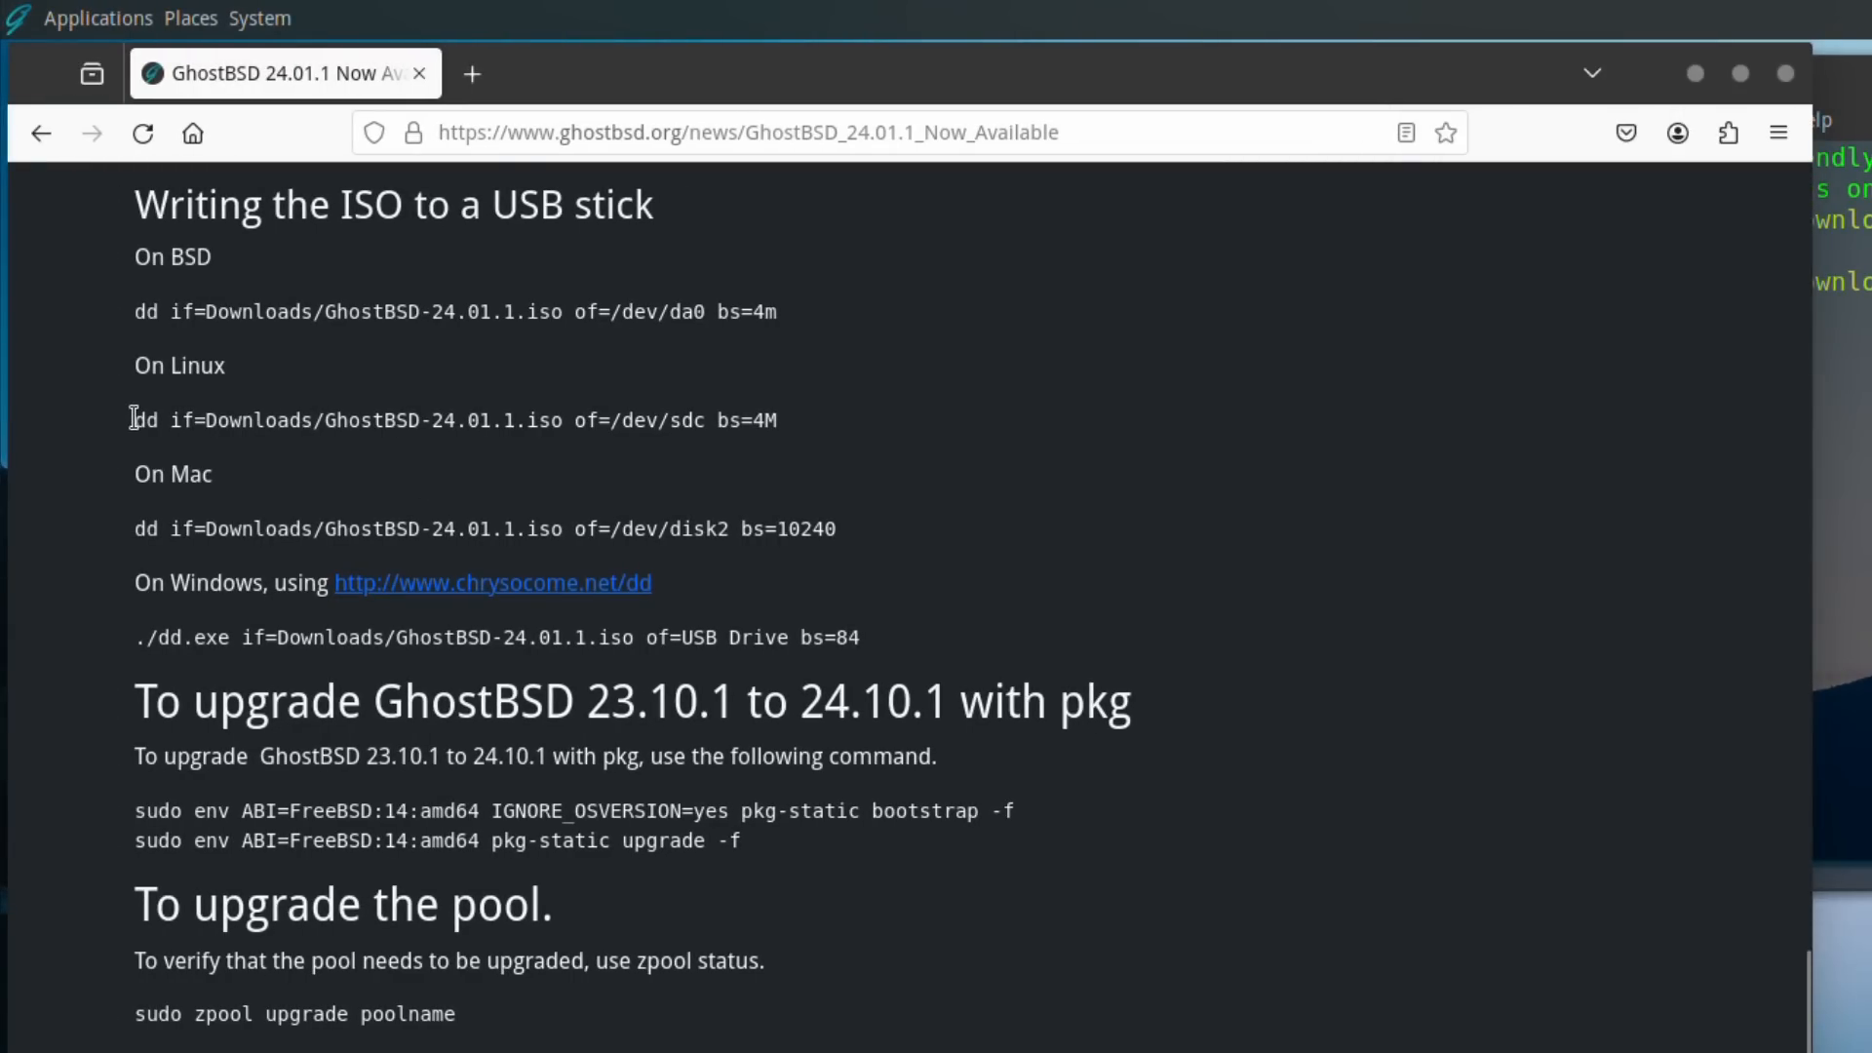
pyautogui.moveTo(138, 315); pyautogui.dragTo(666, 329)
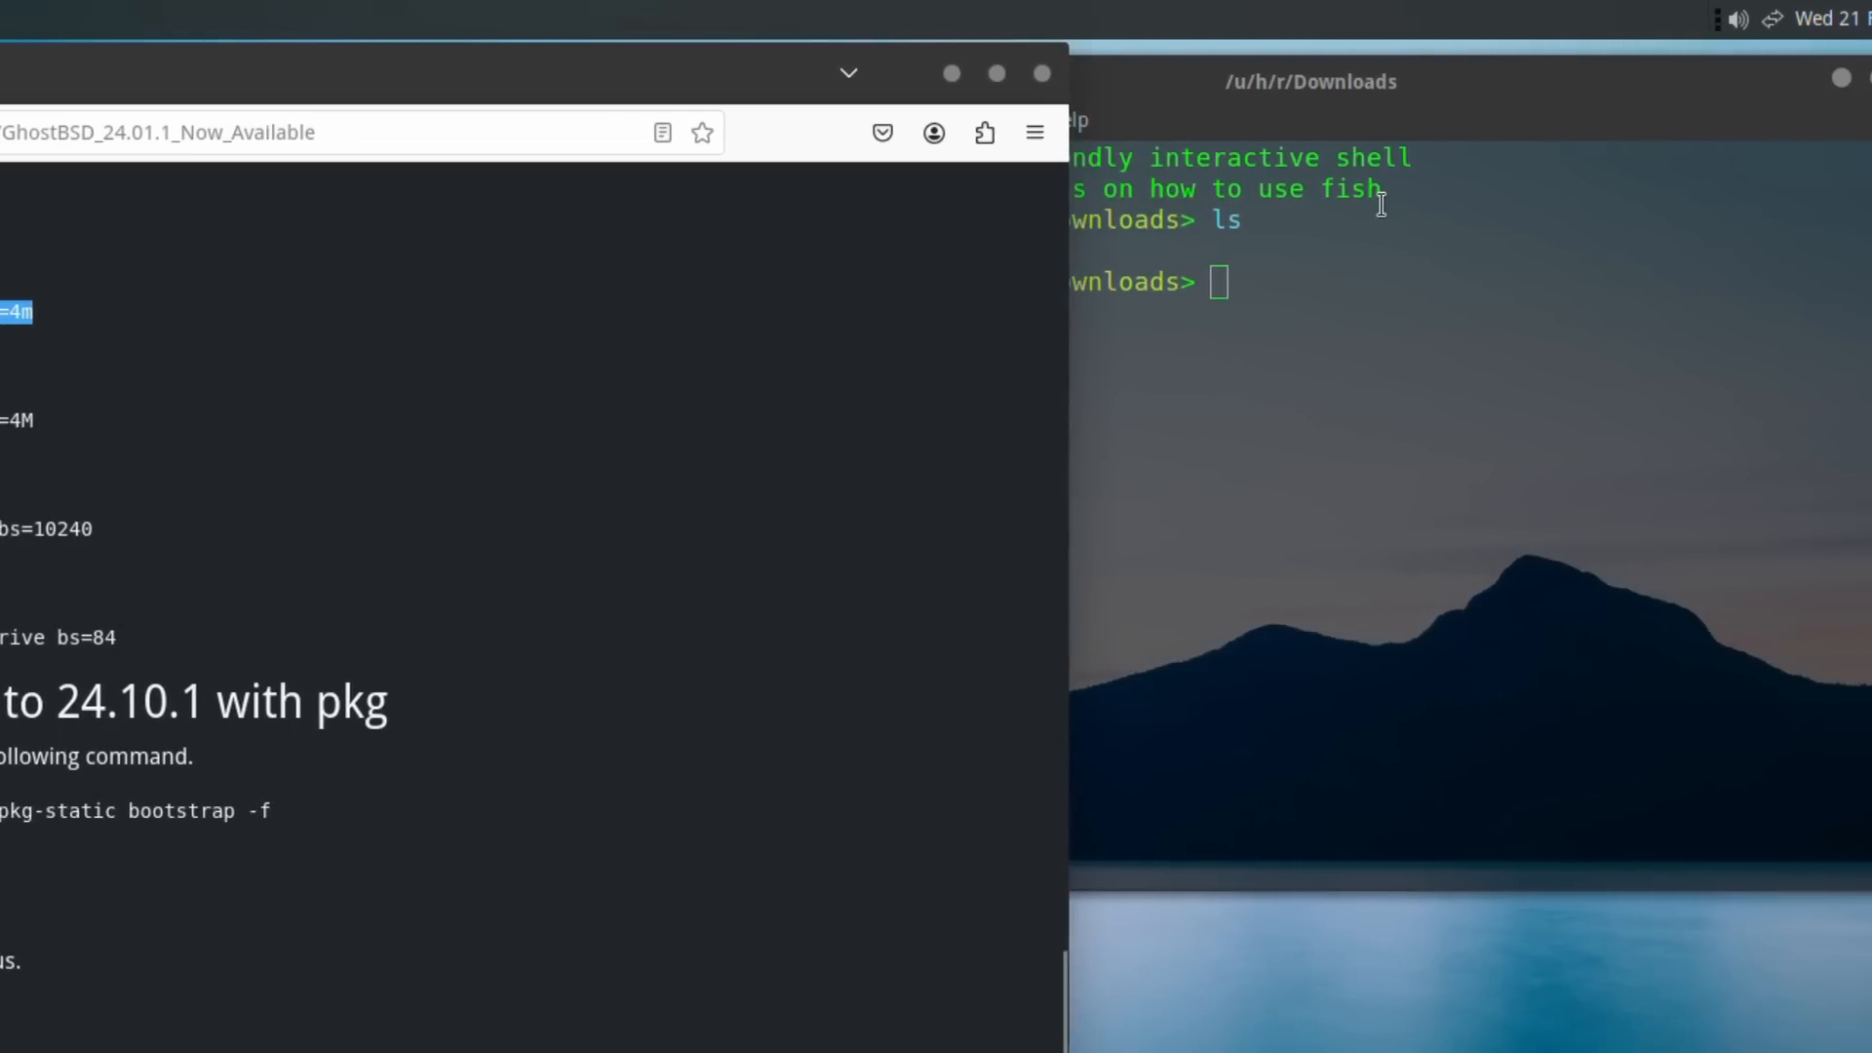
pyautogui.click(1275, 84)
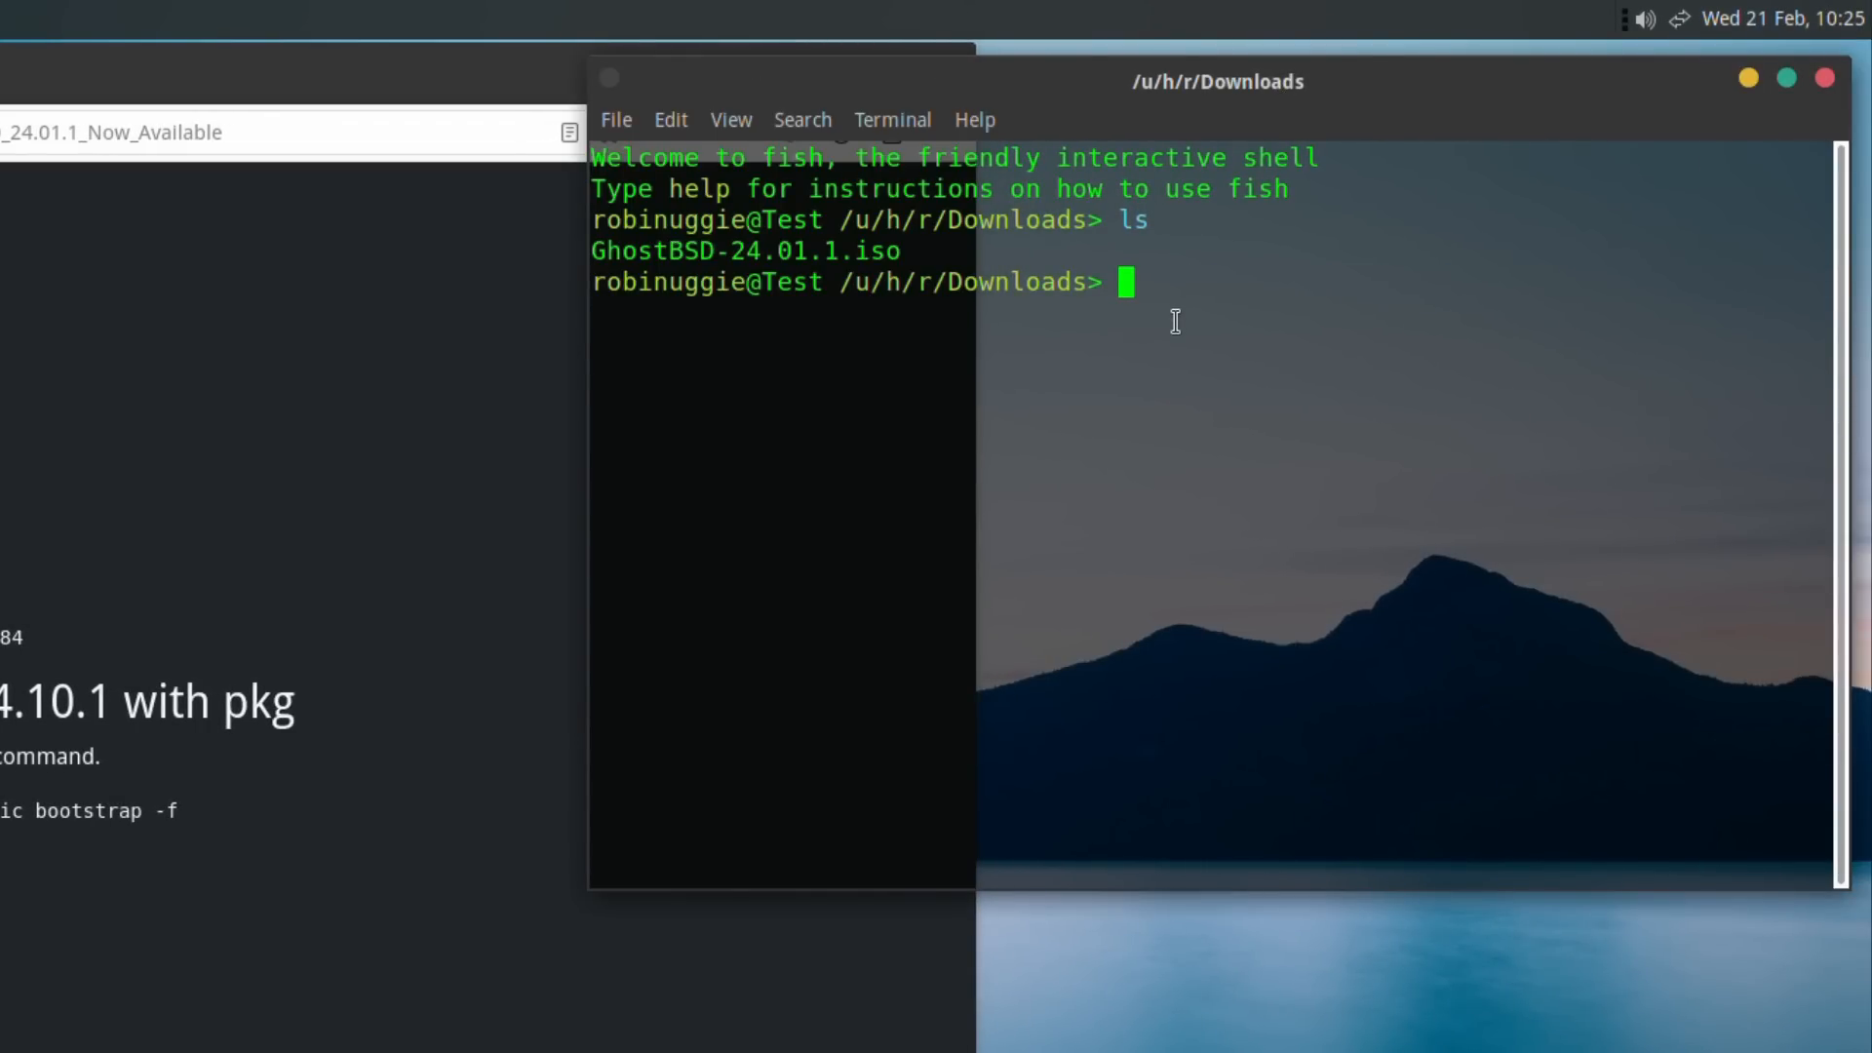
pyautogui.middleClick(1175, 322)
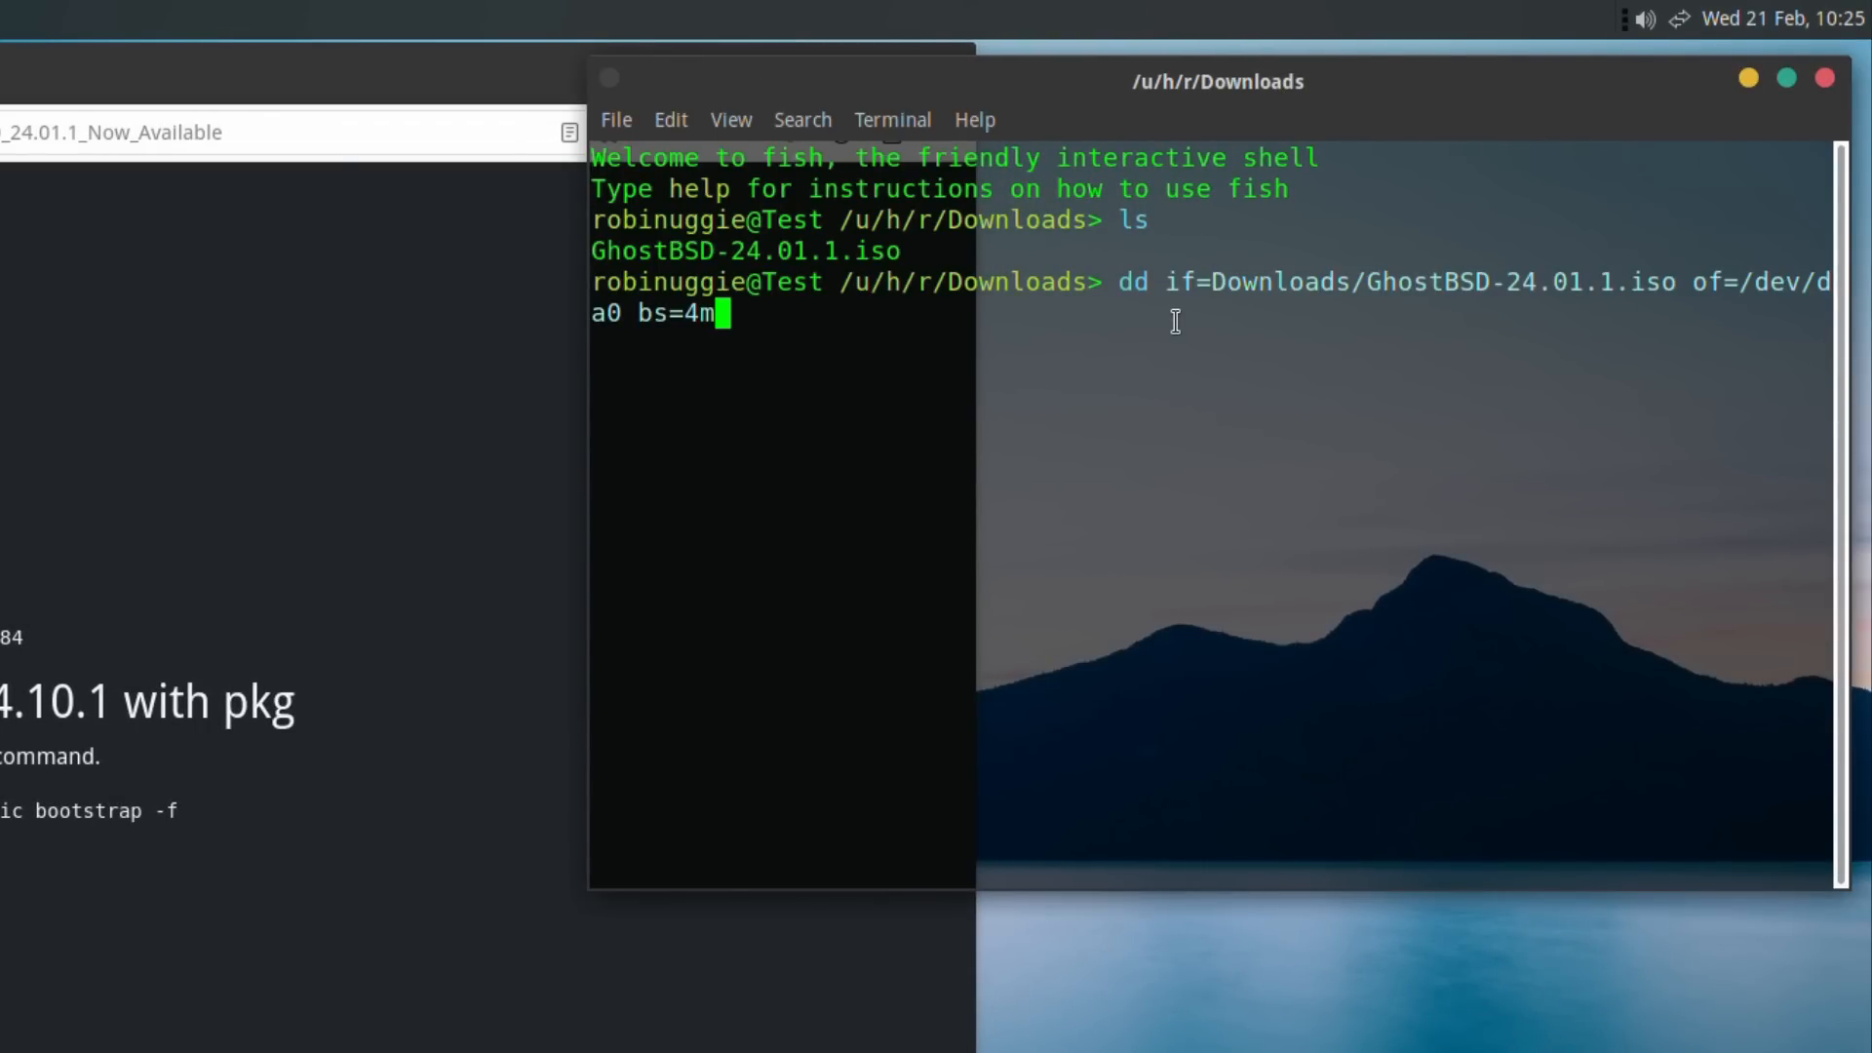
pyautogui.press('Return')
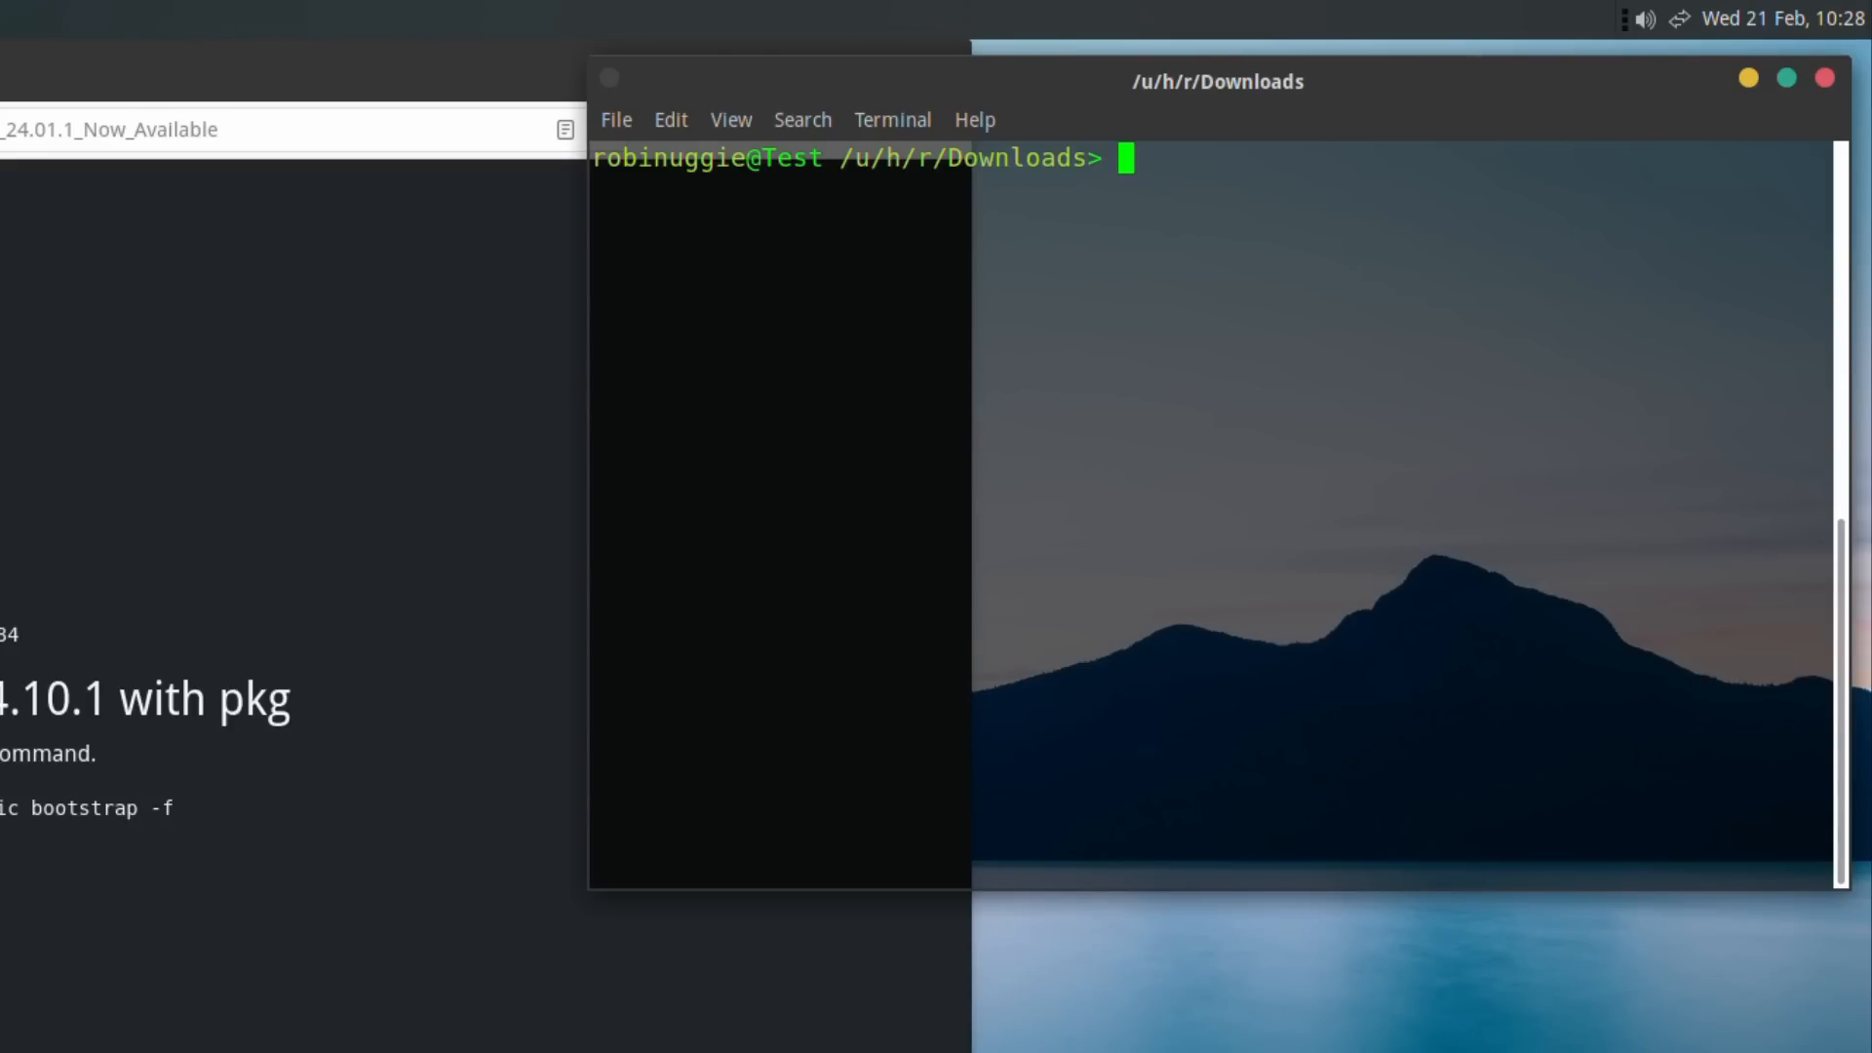
# List the Downloads folder again and try the command "dd if=Downloads/GhostBSD-24.01.1.iso of=/dev/da0 bs=4m"
pyautogui.write('ls')
pyautogui.press('Return')
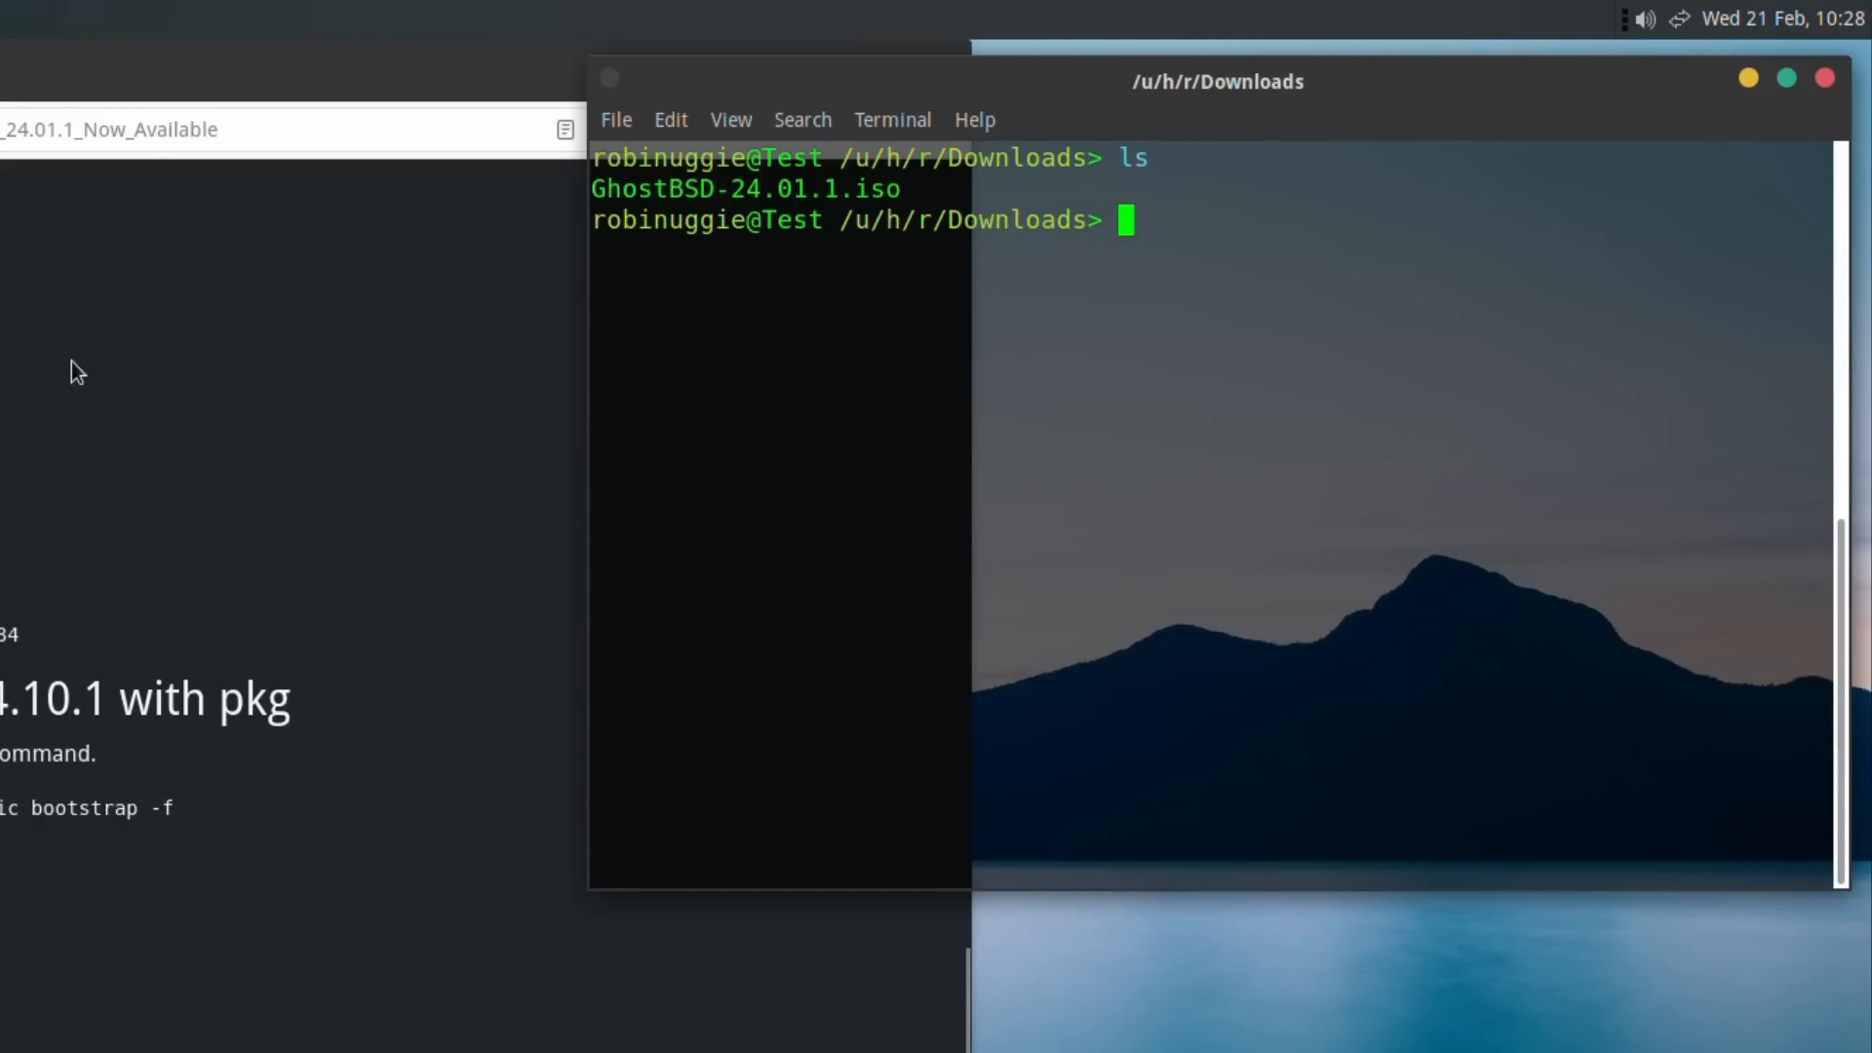
pyautogui.hotkey('alt', 'Tab')
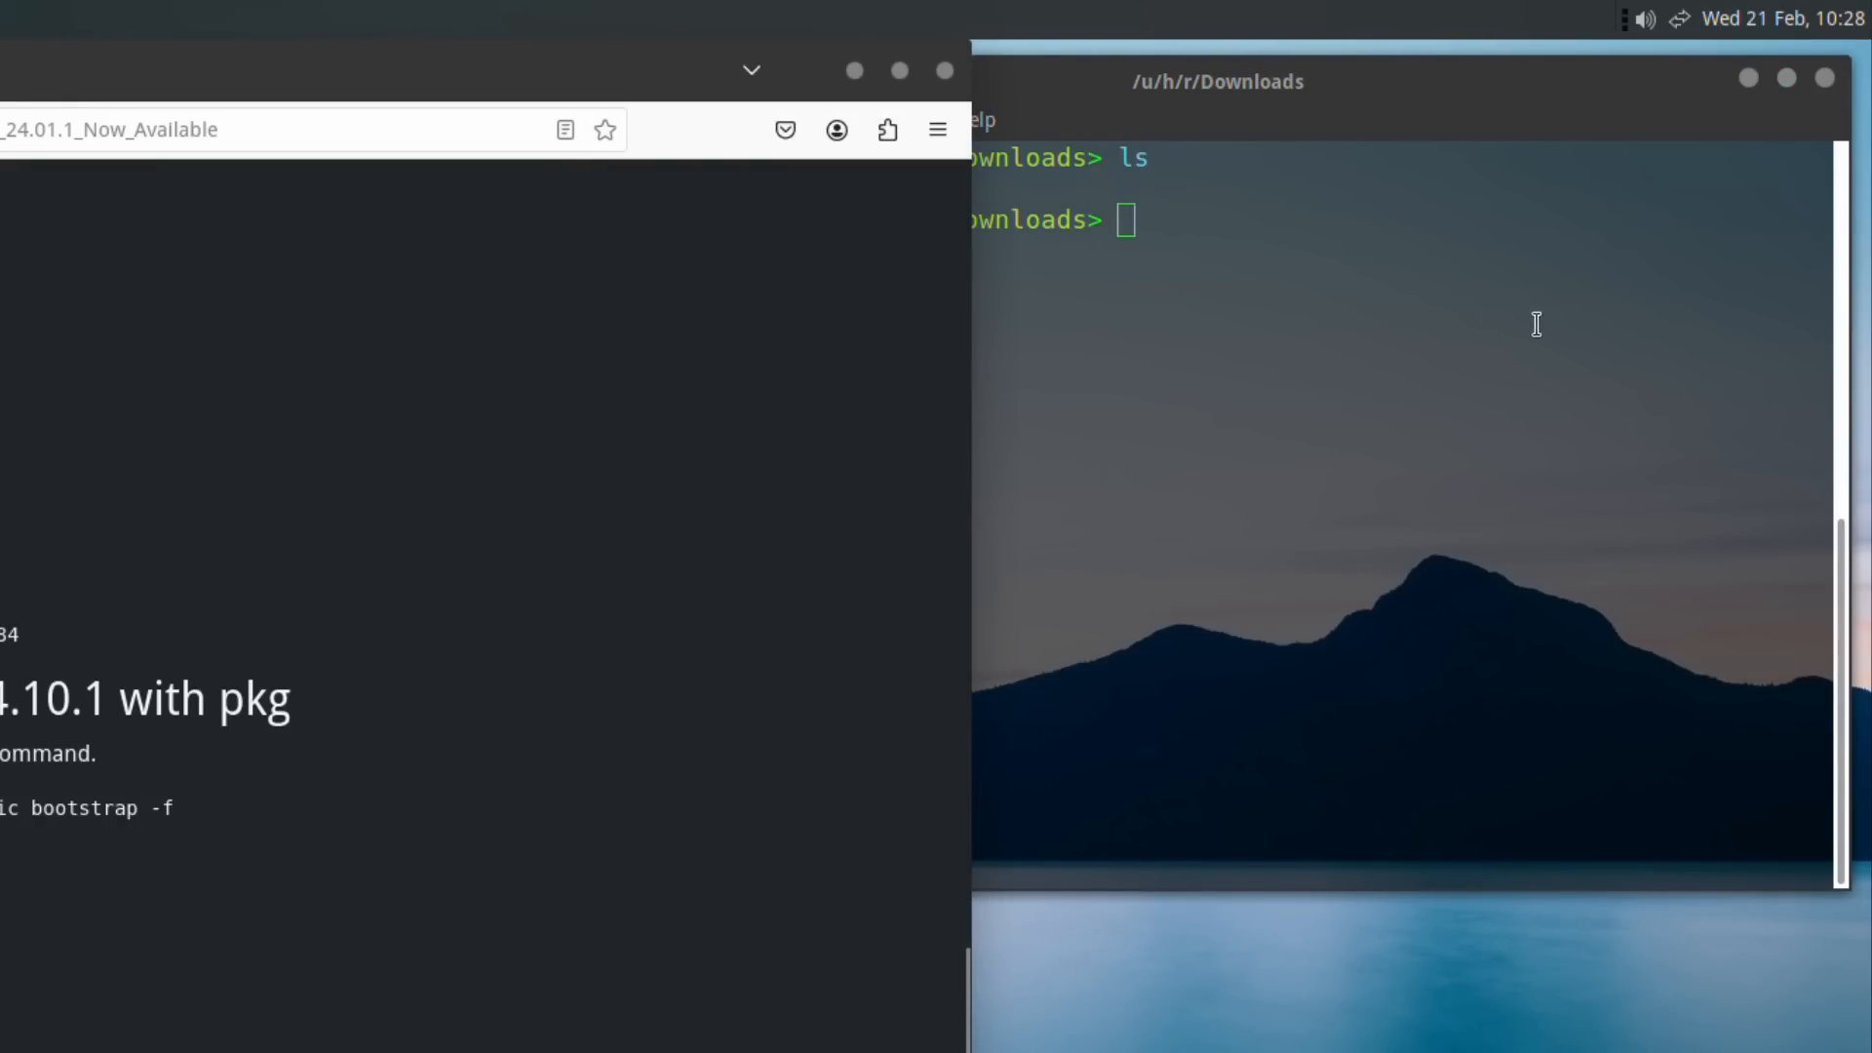
pyautogui.click(1065, 117)
pyautogui.write('dd if=Downloads/GhostBSD-24.01.1.iso of=/dev/da0 bs=4m')
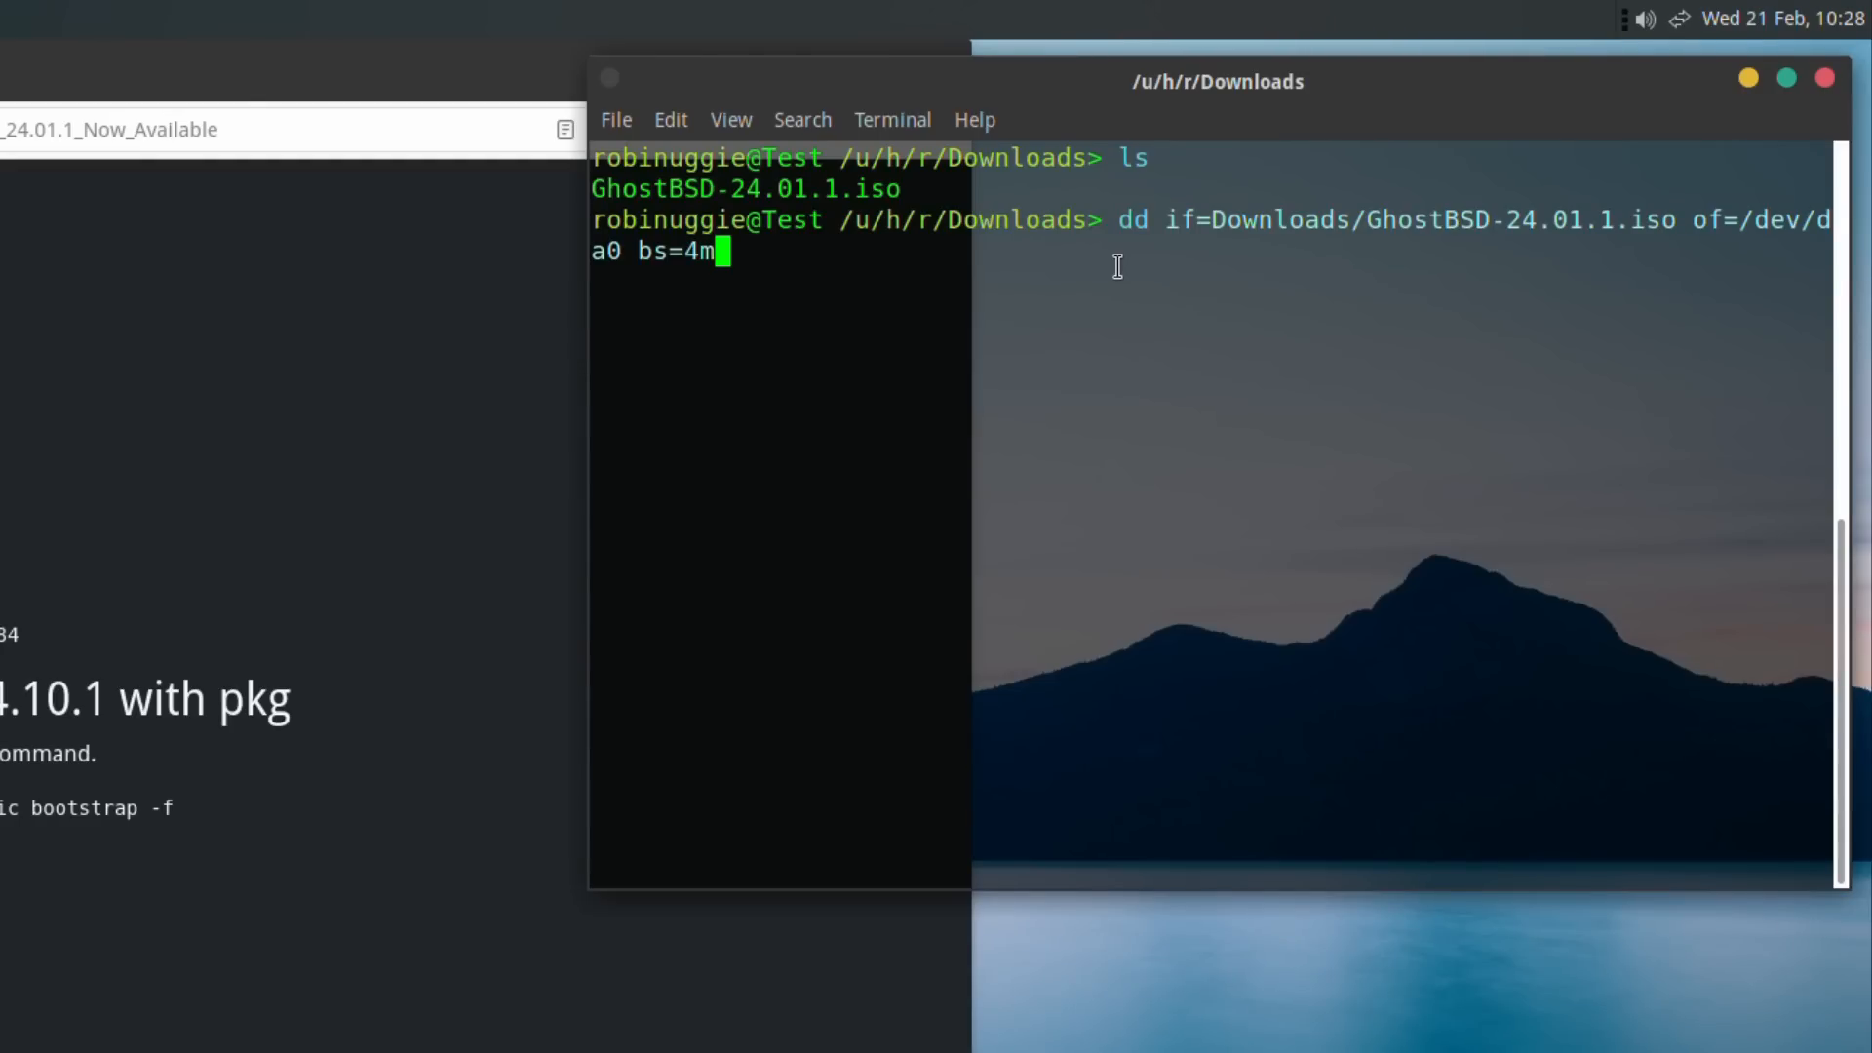
pyautogui.press('Return')
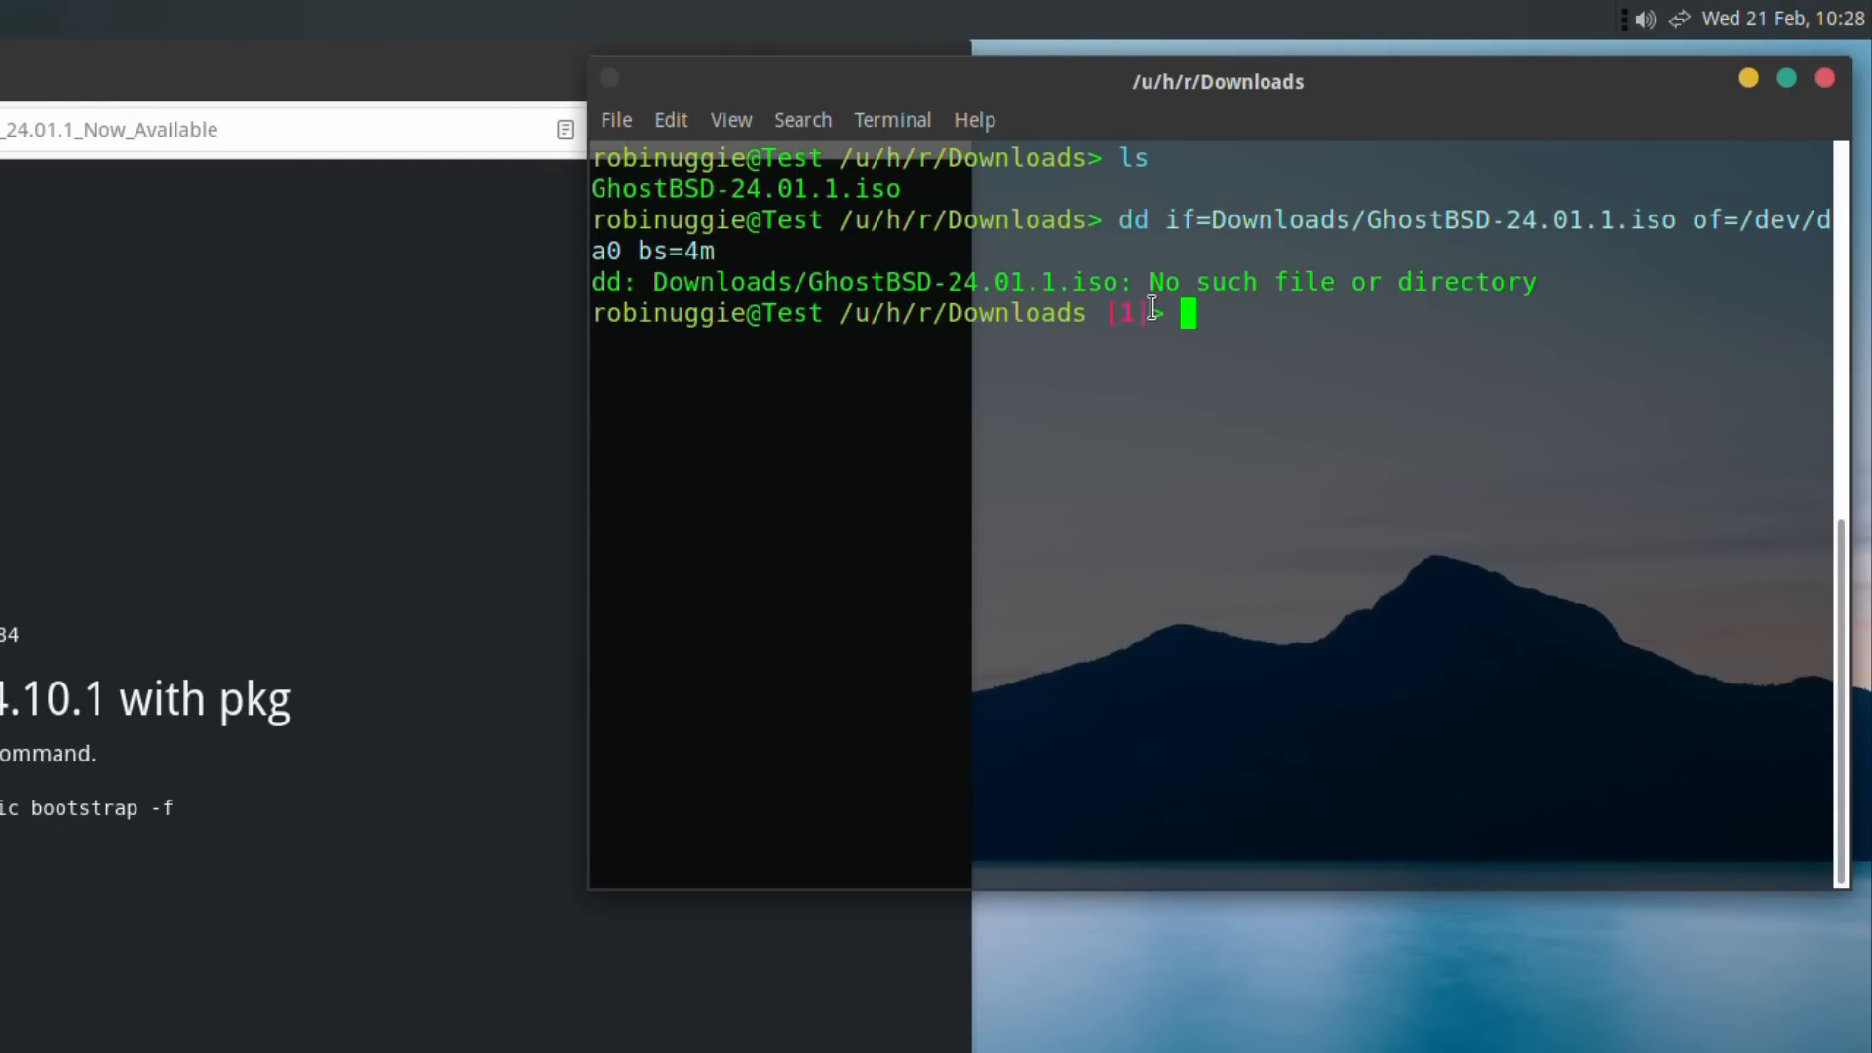
# Recall the dd command, remove "Downloads/" from its input path, and run "dd if=GhostBSD-24.01.1.iso of=/dev/da0 bs=4m"
pyautogui.click(12, 316)
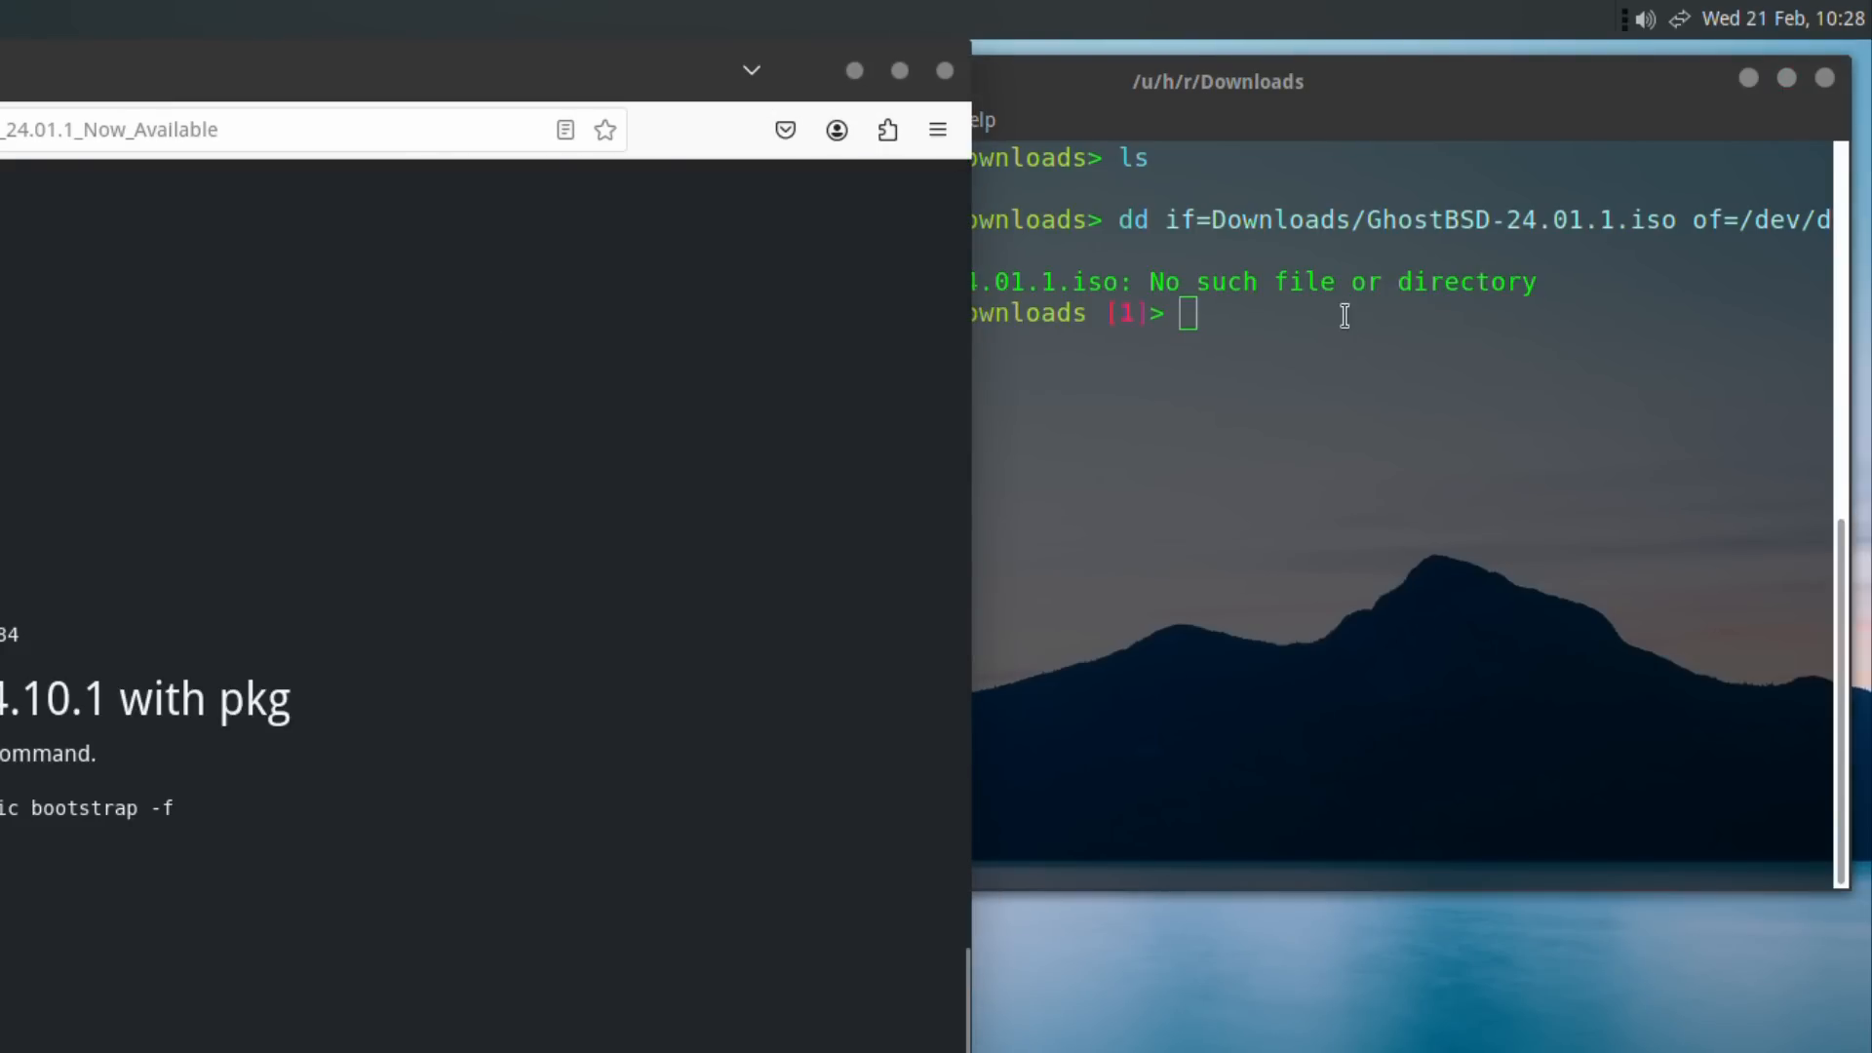
pyautogui.click(1293, 131)
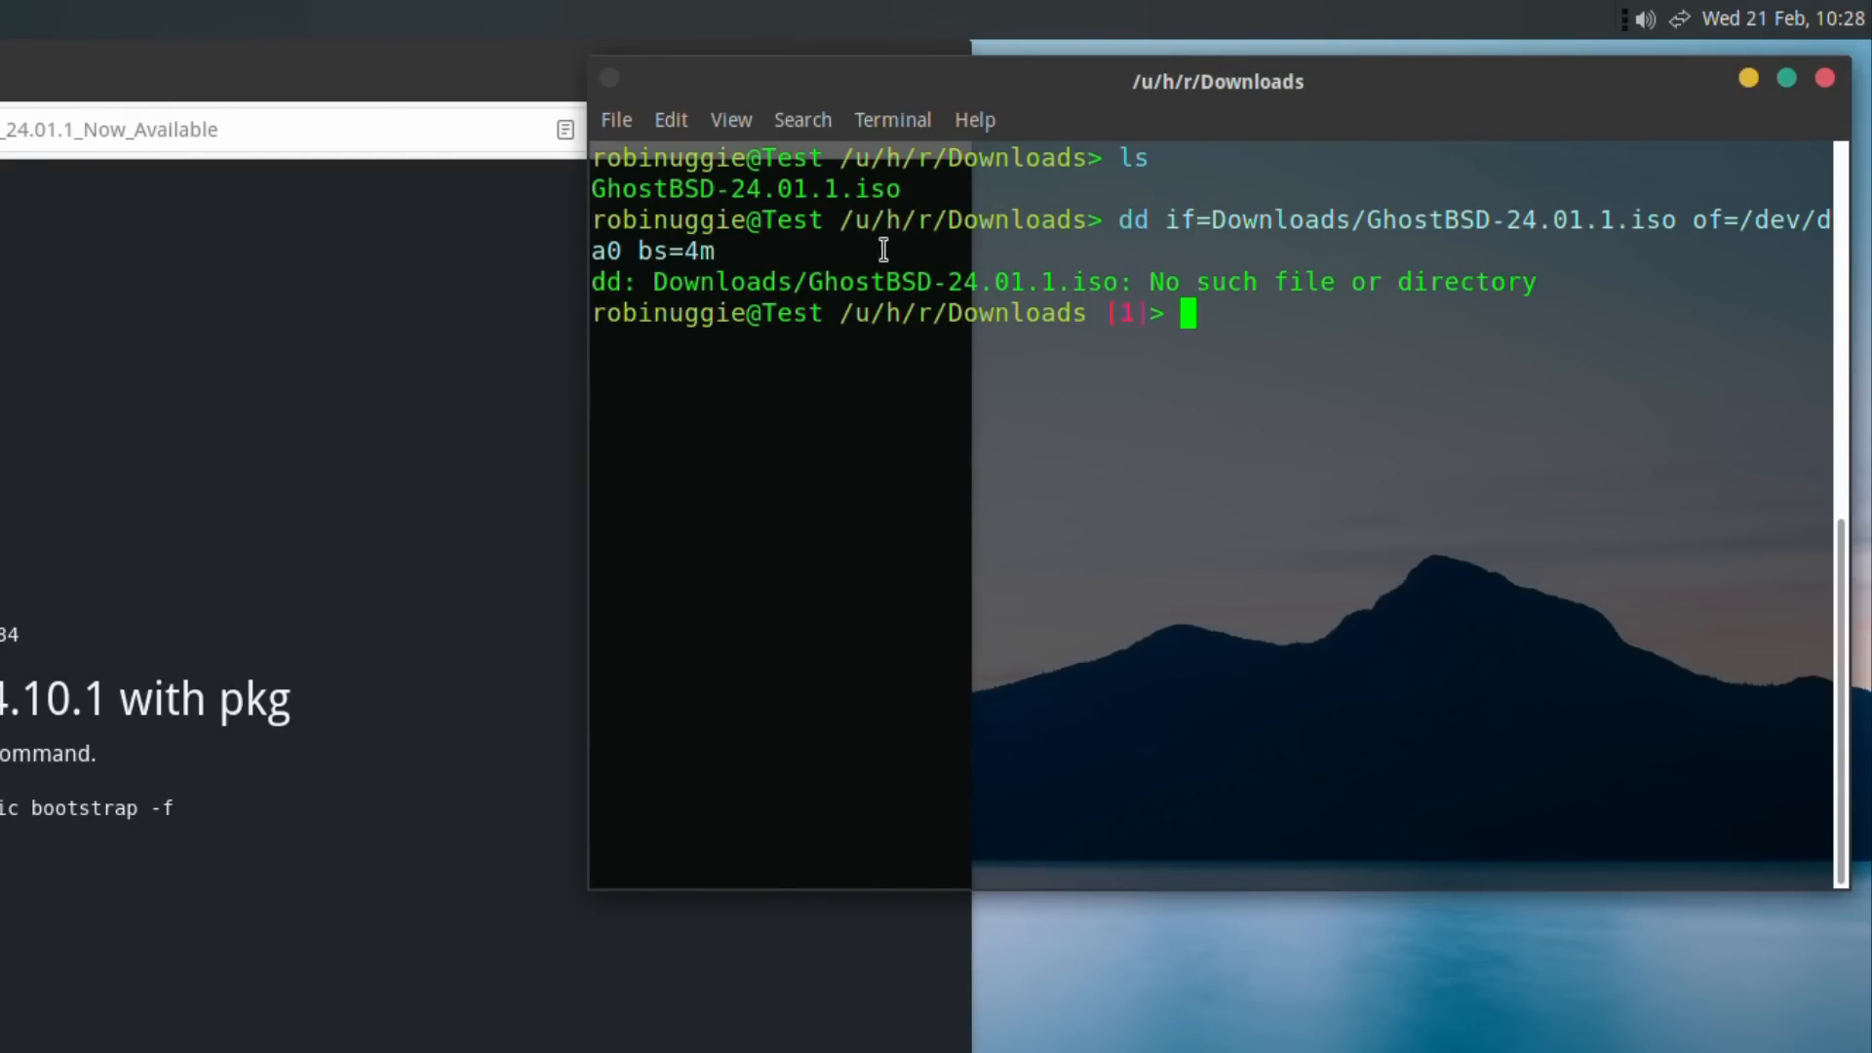
pyautogui.doubleClick(763, 191)
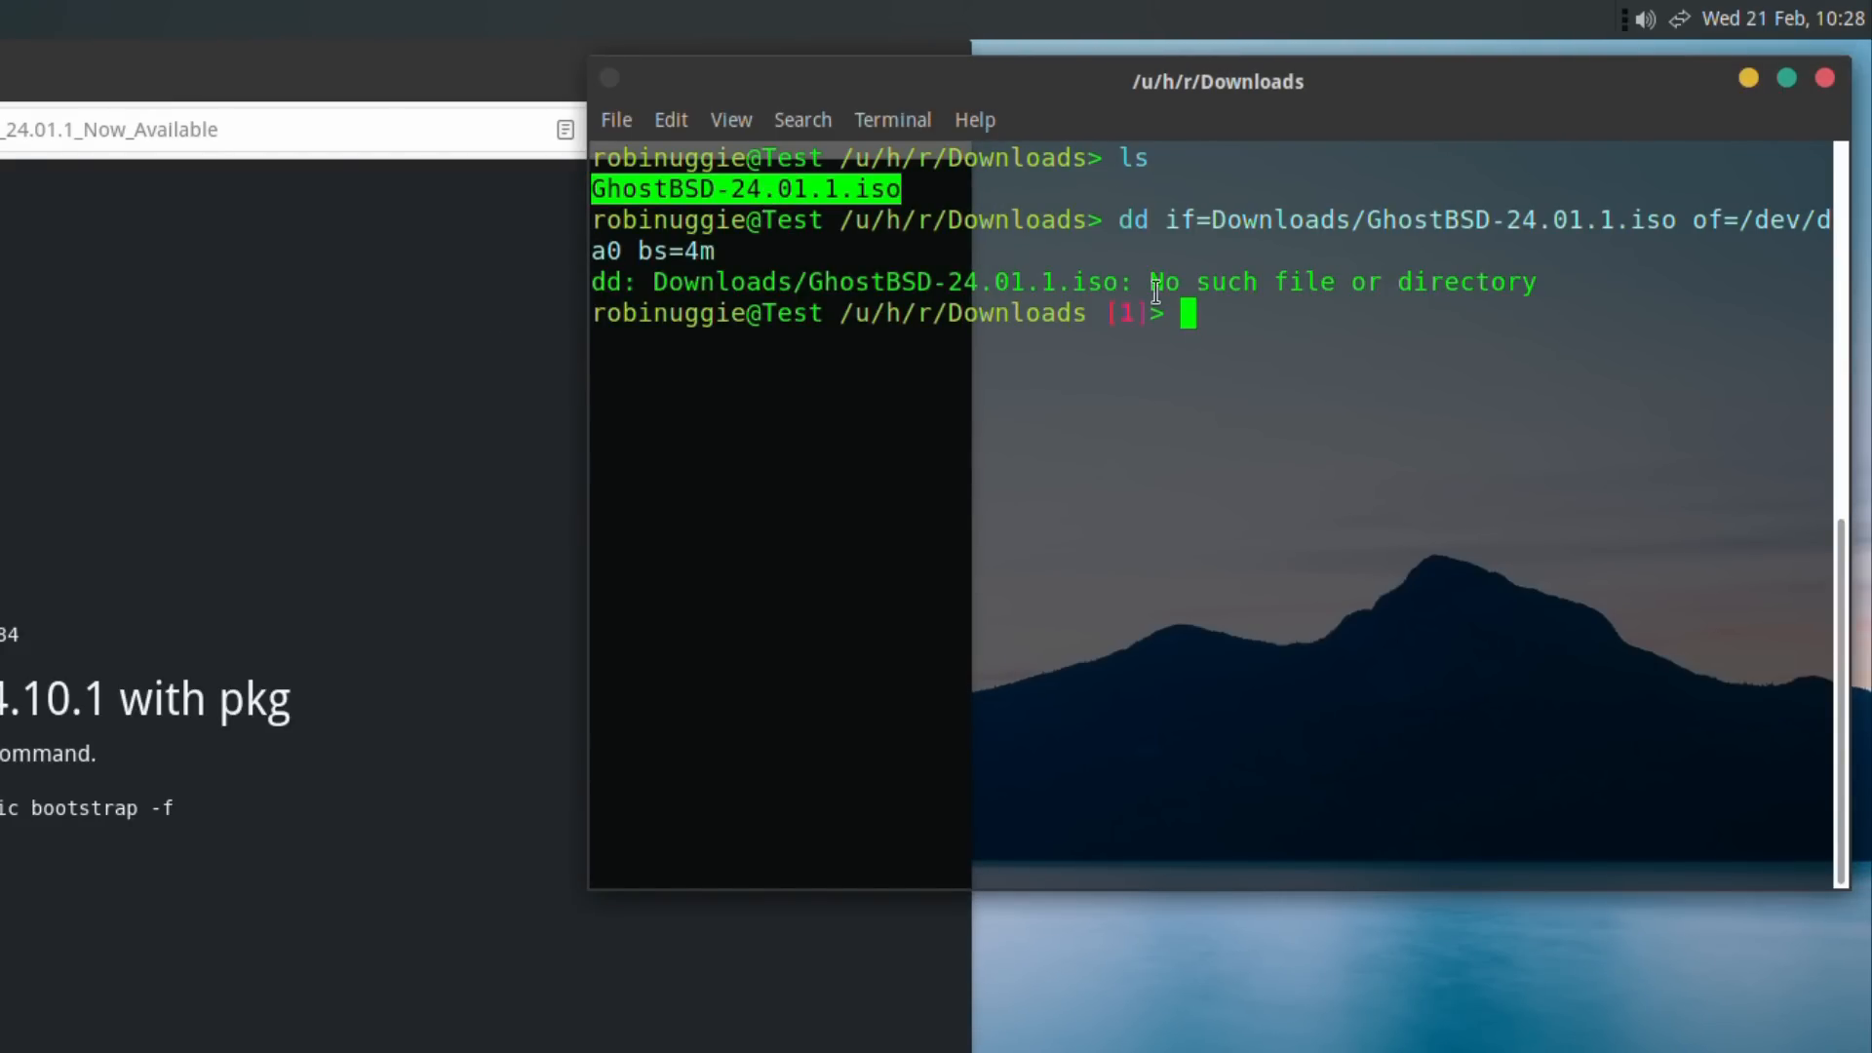
pyautogui.click(1229, 324)
pyautogui.press('Up')
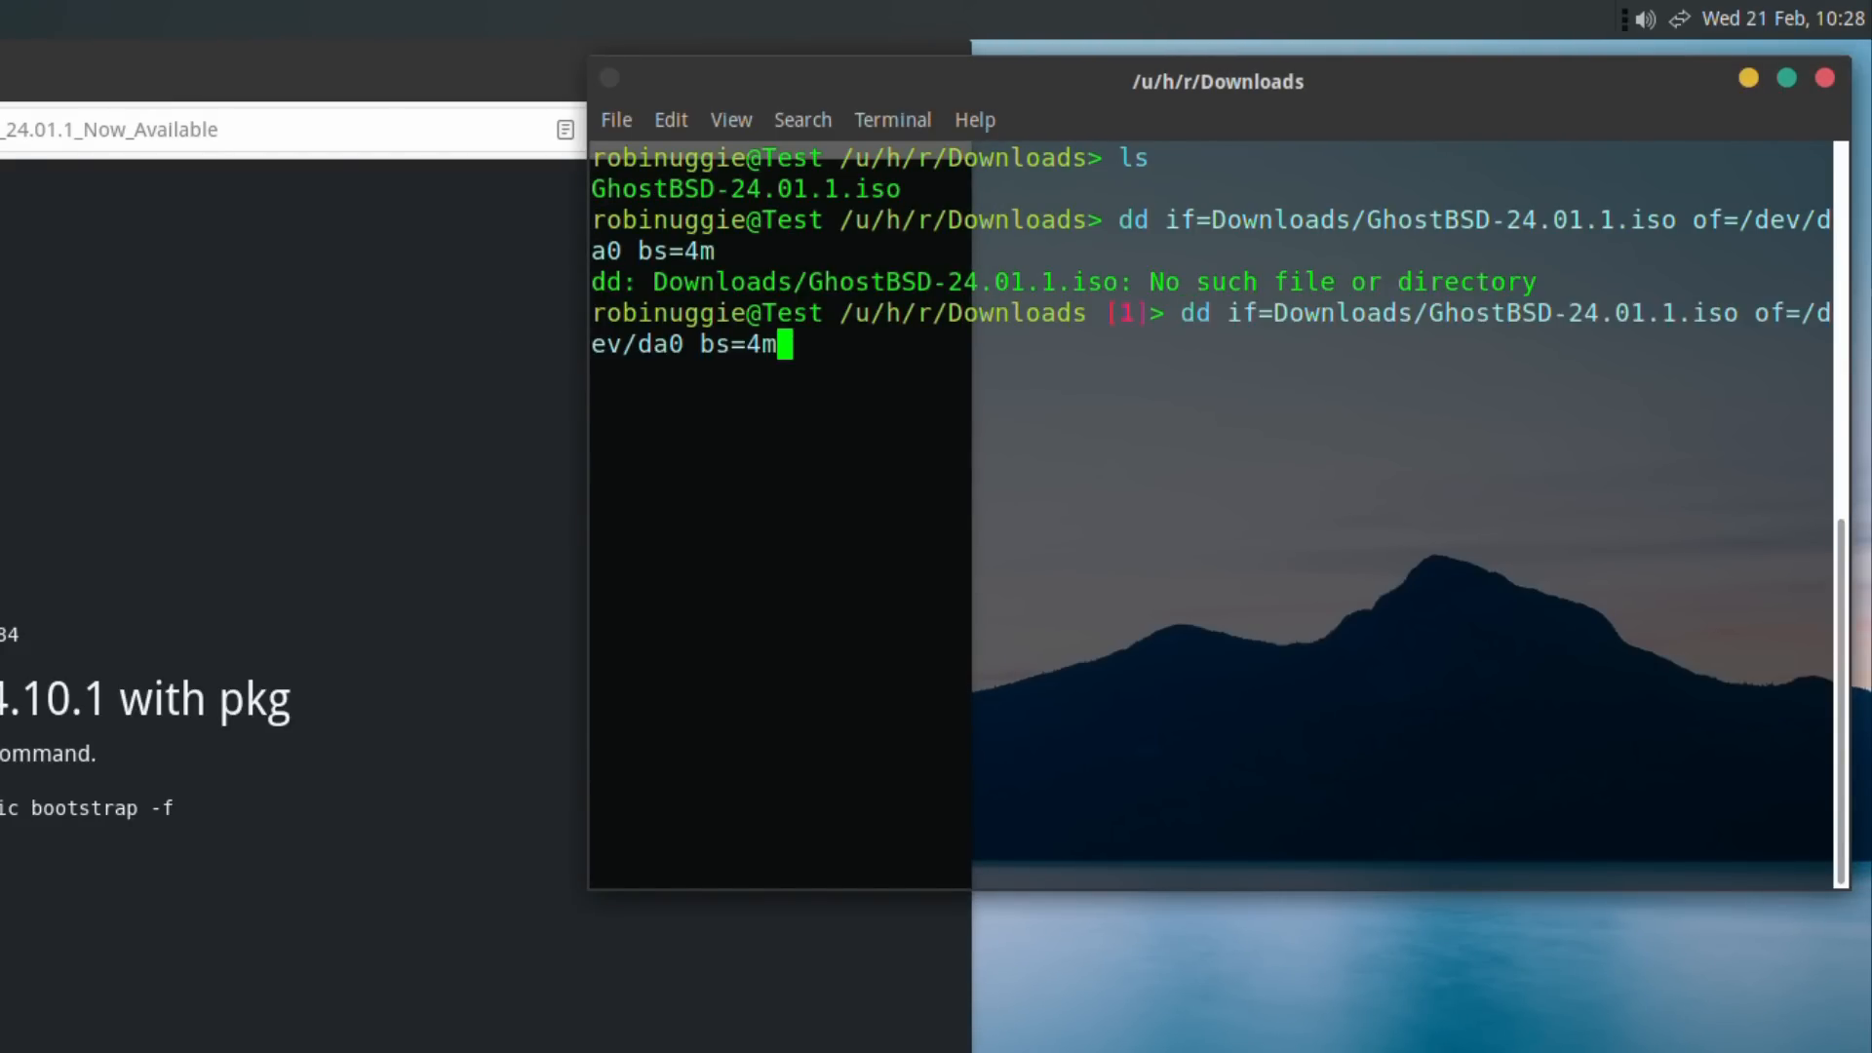
pyautogui.press('Left')
pyautogui.press('Left')
pyautogui.press('Left')
pyautogui.press('Left')
pyautogui.press('Left')
pyautogui.press('Left')
pyautogui.press('Left')
pyautogui.press('Left')
pyautogui.press('Left')
pyautogui.press('Left')
pyautogui.press('Left')
pyautogui.press('Left')
pyautogui.press('Left')
pyautogui.press('Left')
pyautogui.press('Left')
pyautogui.press('Left')
pyautogui.press('Left')
pyautogui.press('Left')
pyautogui.press('Left')
pyautogui.press('Left')
pyautogui.press('Right')
pyautogui.press('Right')
pyautogui.press('Left')
pyautogui.press('Left')
pyautogui.press('Left')
pyautogui.press('Left')
pyautogui.press('Left')
pyautogui.press('Left')
pyautogui.press('Left')
pyautogui.press('Left')
pyautogui.press('Left')
pyautogui.press('Left')
pyautogui.press('Left')
pyautogui.press('Left')
pyautogui.press('Left')
pyautogui.press('Left')
pyautogui.press('Left')
pyautogui.press('Left')
pyautogui.press('Left')
pyautogui.press('Left')
pyautogui.press('Left')
pyautogui.press('Left')
pyautogui.press('BackSpace')
pyautogui.press('BackSpace')
pyautogui.press('BackSpace')
pyautogui.press('BackSpace')
pyautogui.press('BackSpace')
pyautogui.press('BackSpace')
pyautogui.press('BackSpace')
pyautogui.press('BackSpace')
pyautogui.press('BackSpace')
pyautogui.press('BackSpace')
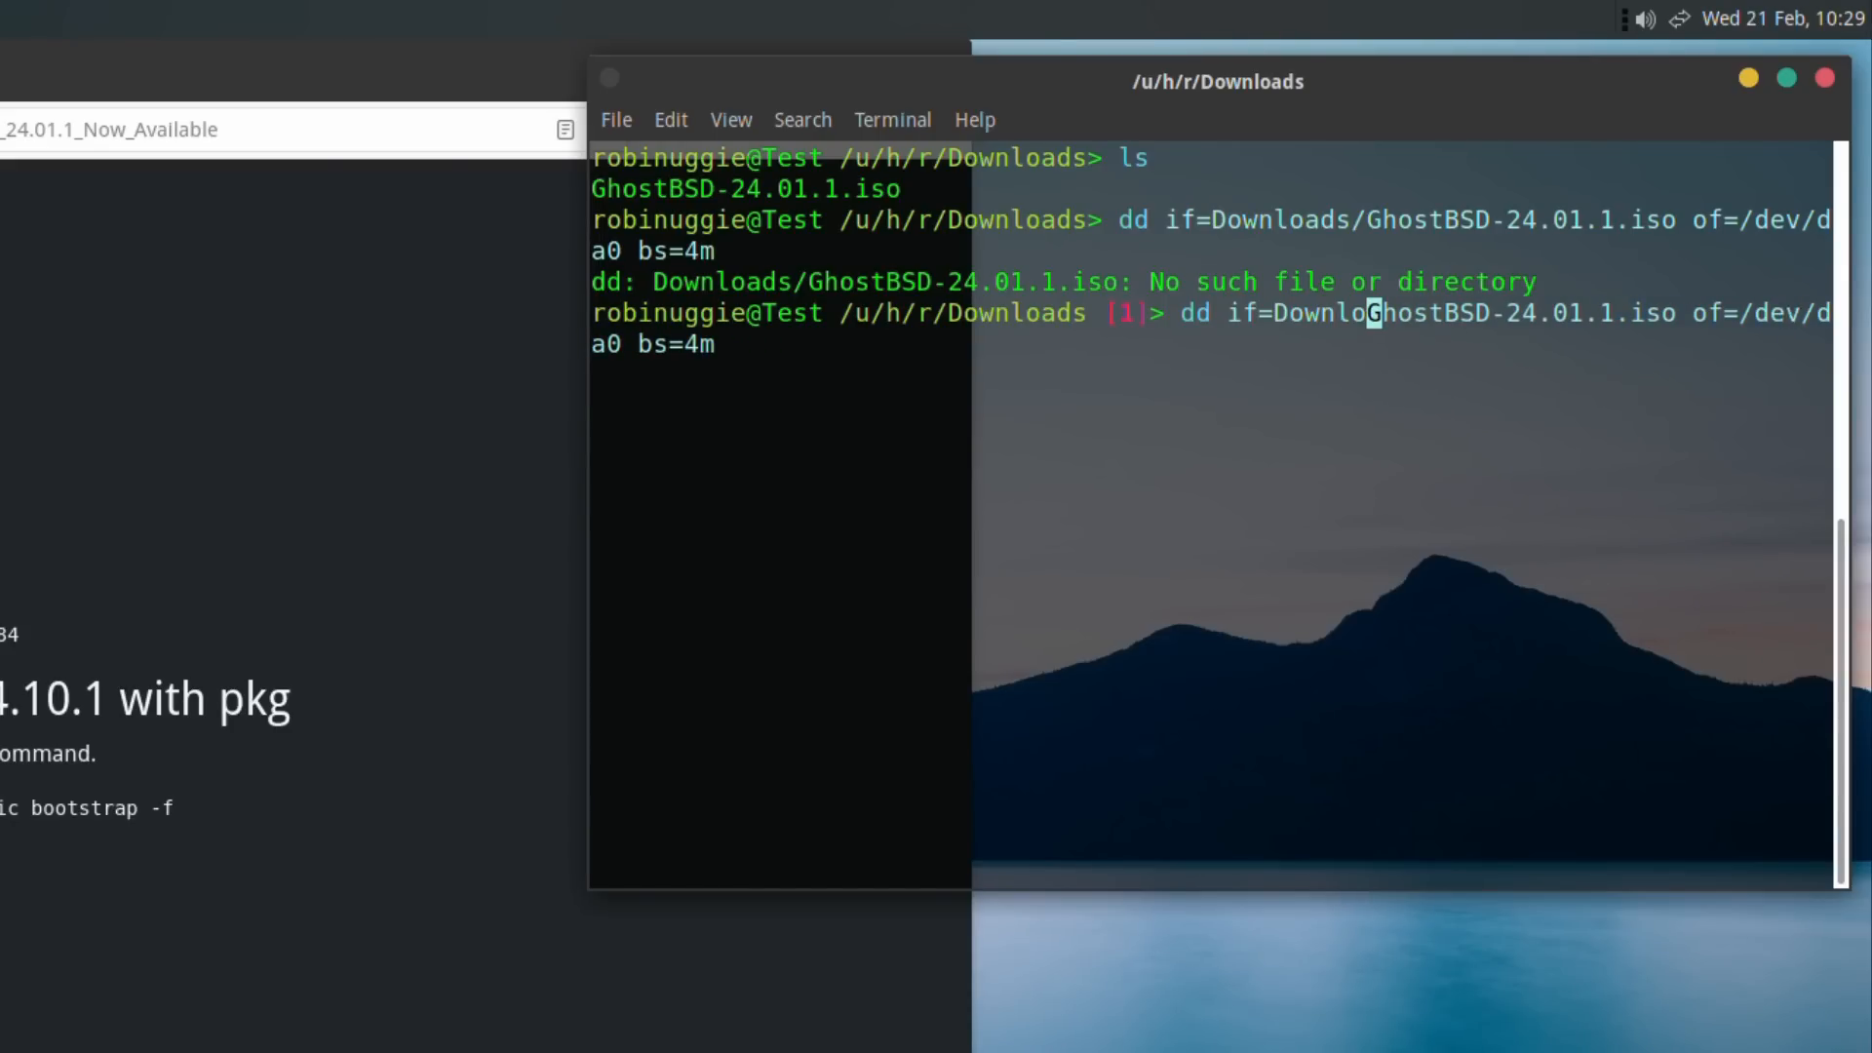
pyautogui.press('Return')
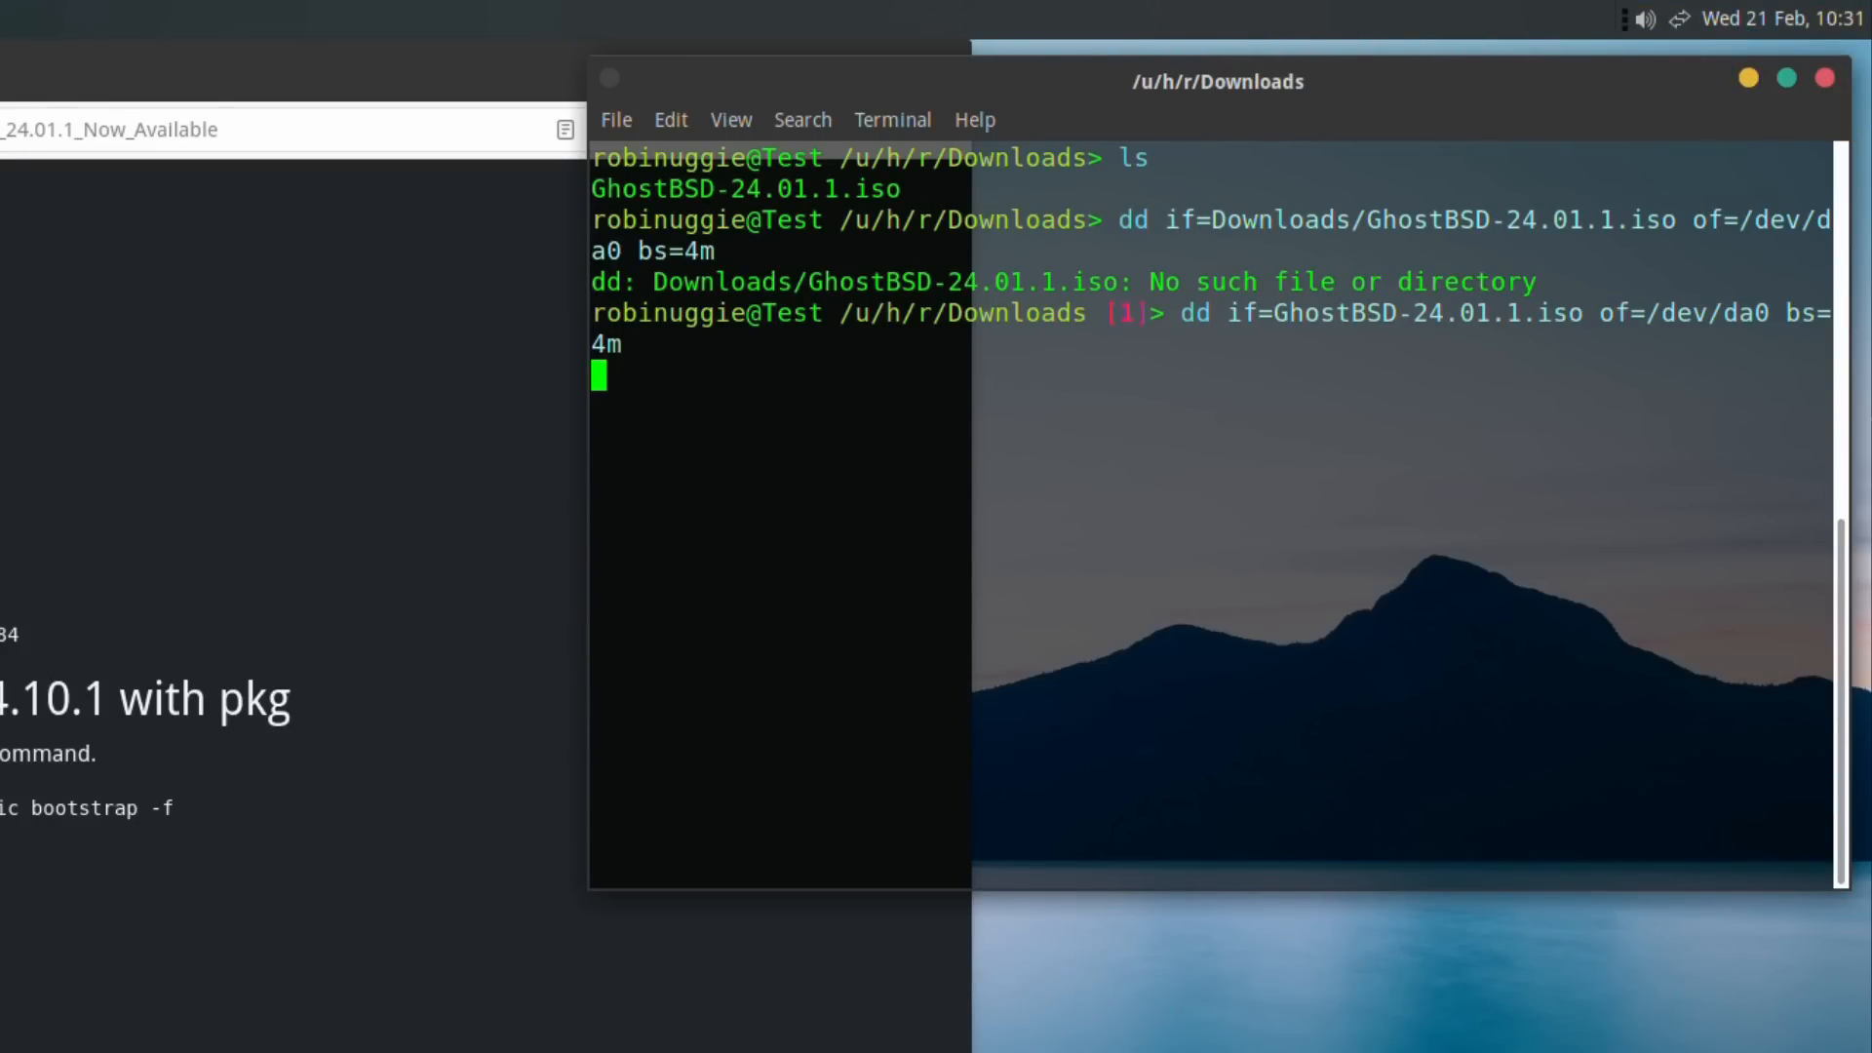
# Close the browser window and restart the computer from the terminal with "sudo reboot"
pyautogui.moveTo(276, 76); pyautogui.dragTo(801, 91)
pyautogui.click(1468, 87)
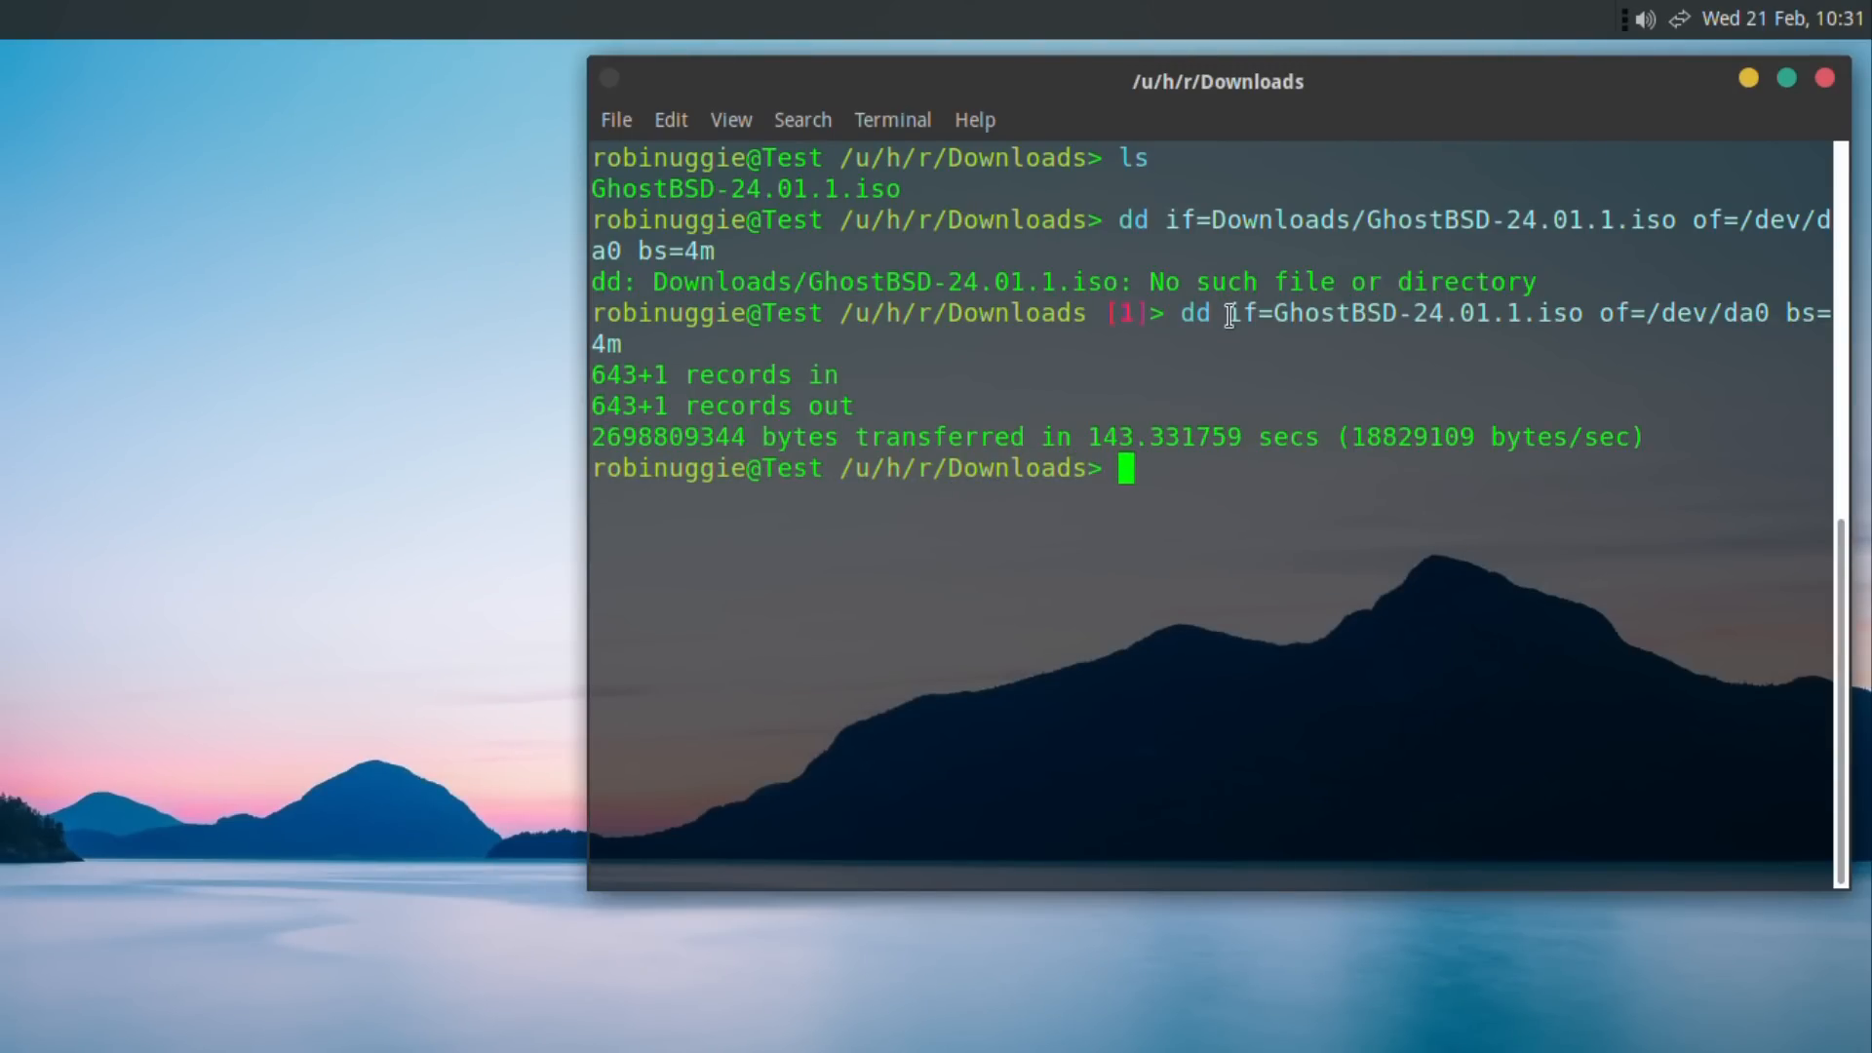
pyautogui.write('sudo reboot')
pyautogui.press('Return')
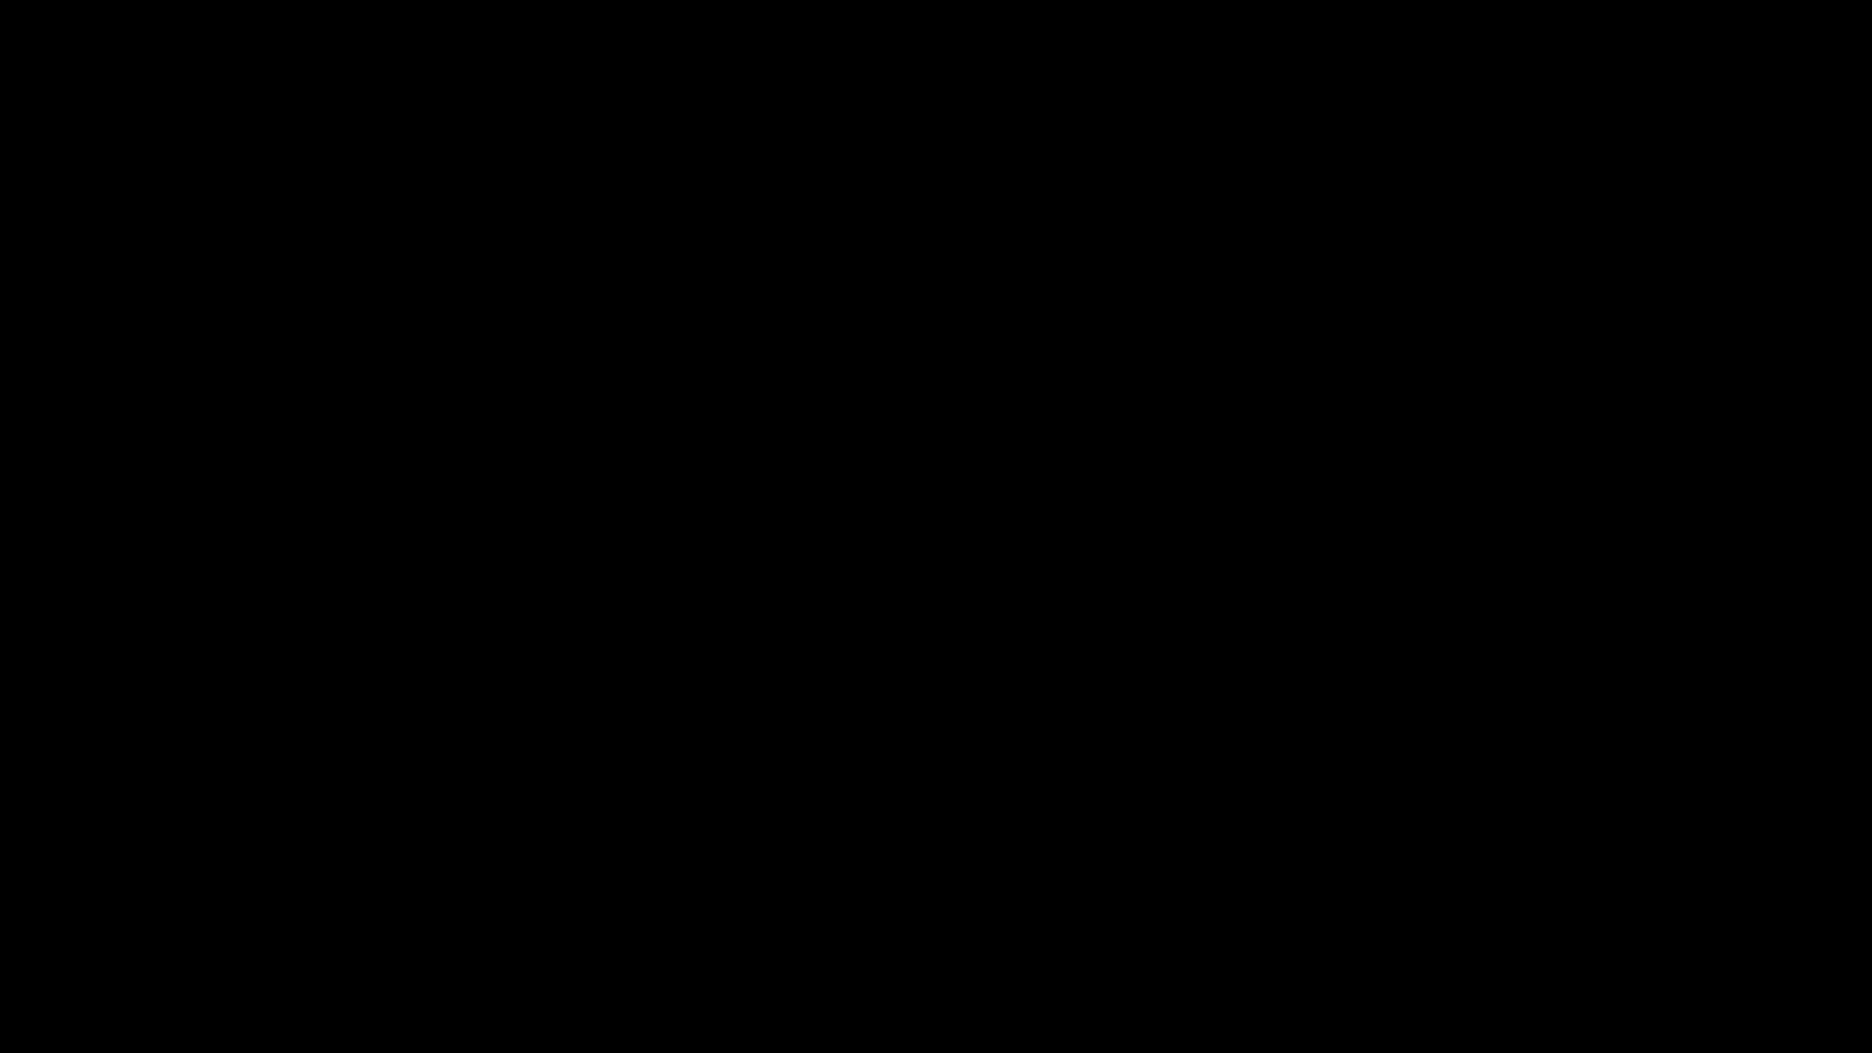
# Choose USB Device as the boot device to start the GhostBSD live system
pyautogui.press('Down')
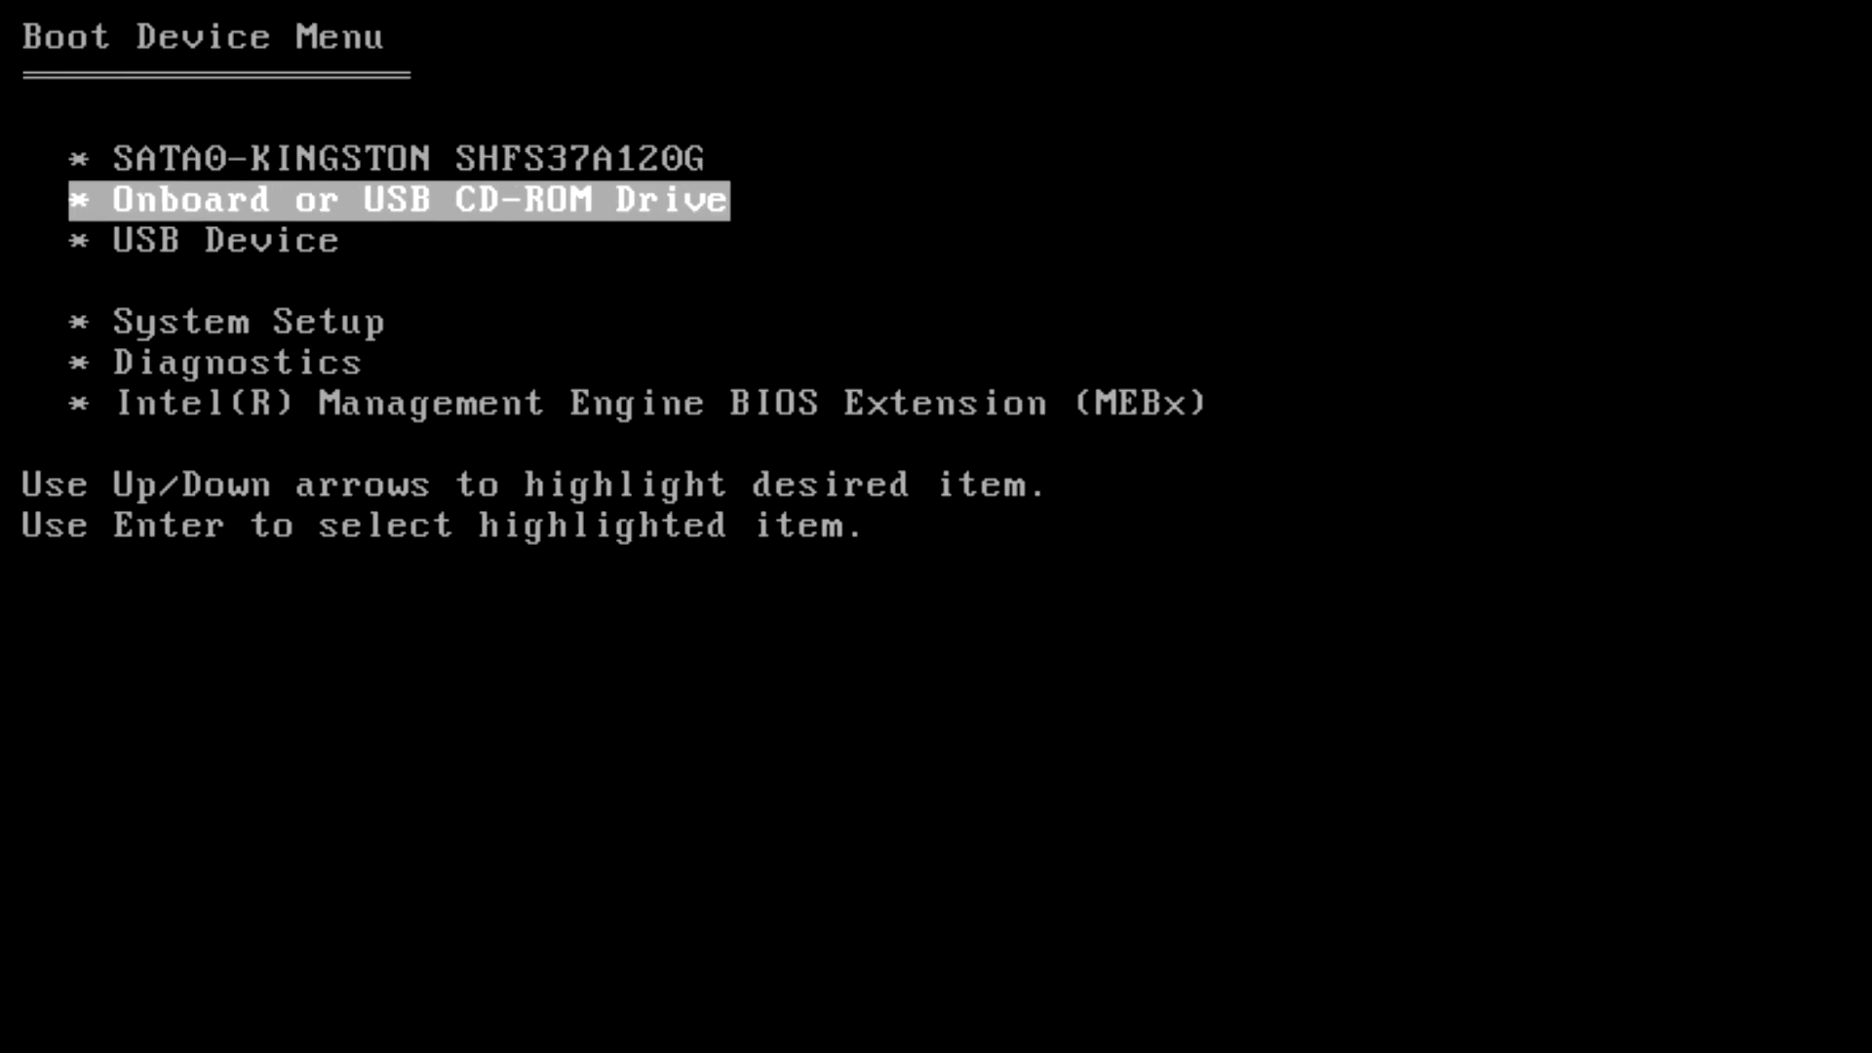
pyautogui.press('Down')
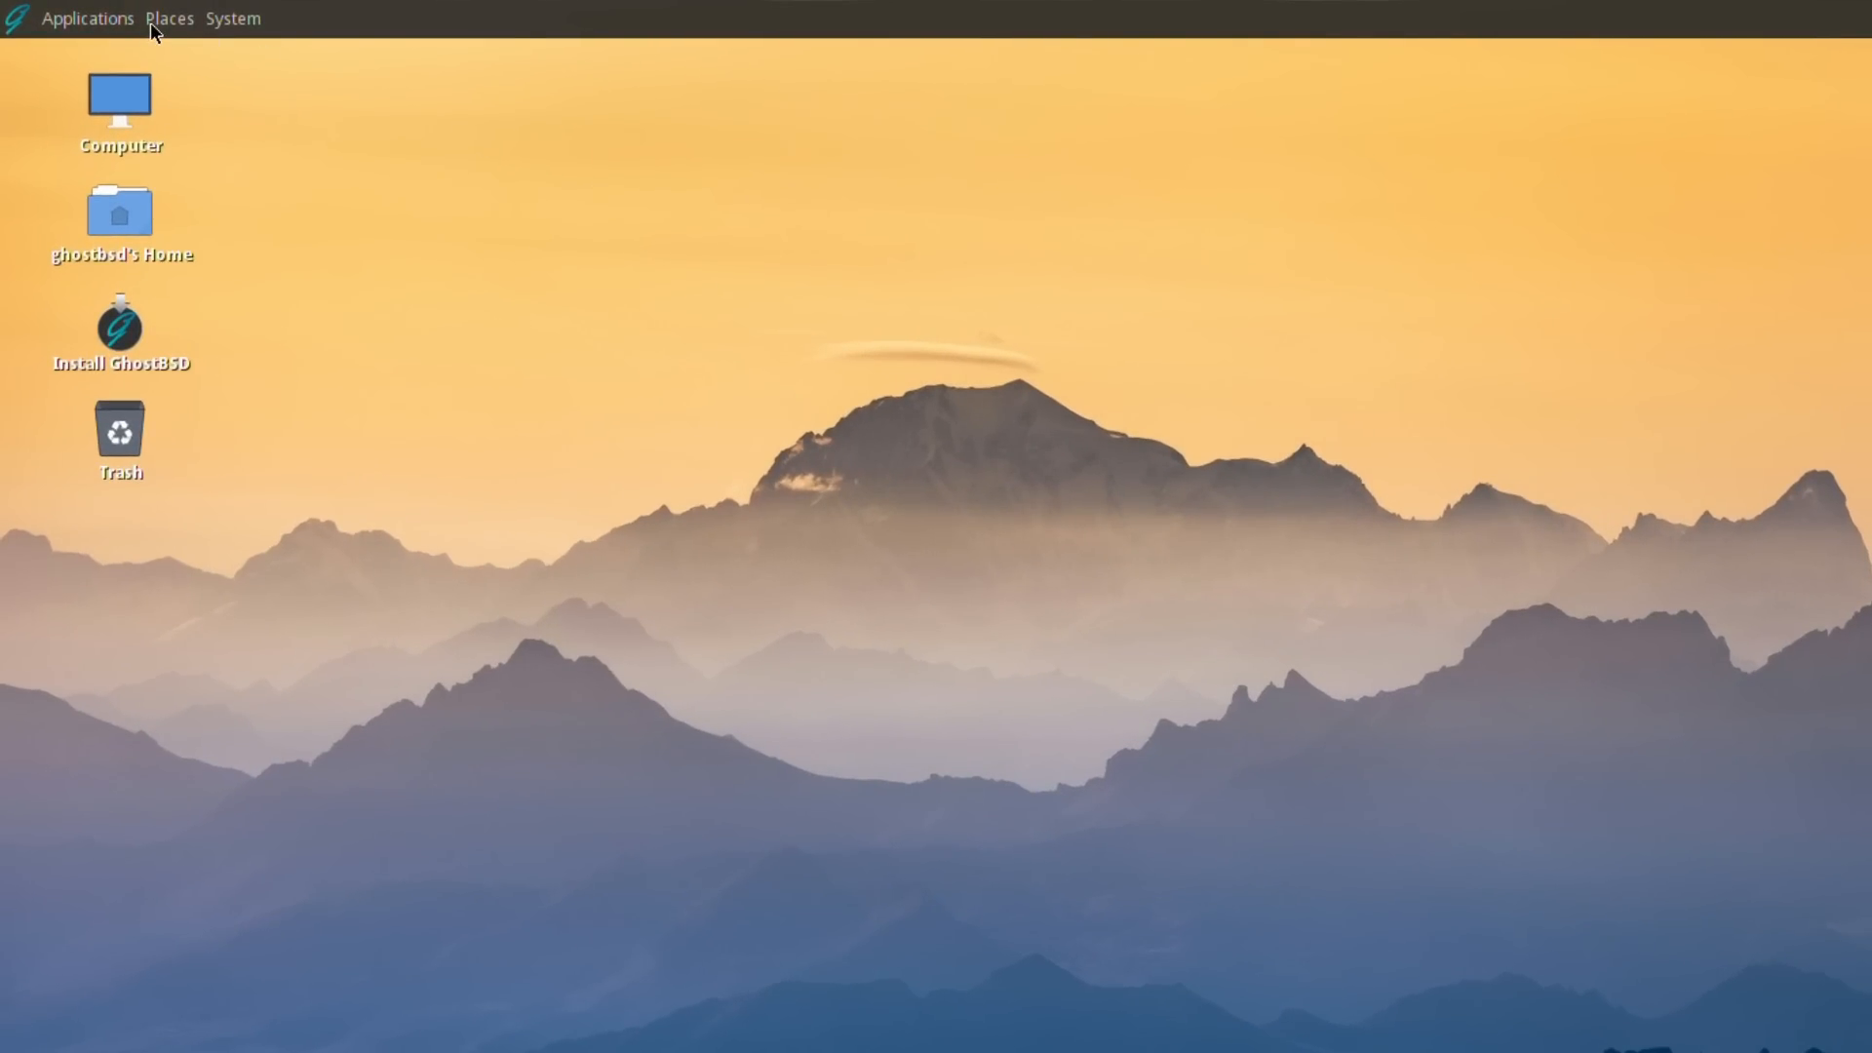
# Examine the live system's release and hardware details in MATE System Monitor, and close it
pyautogui.click(232, 23)
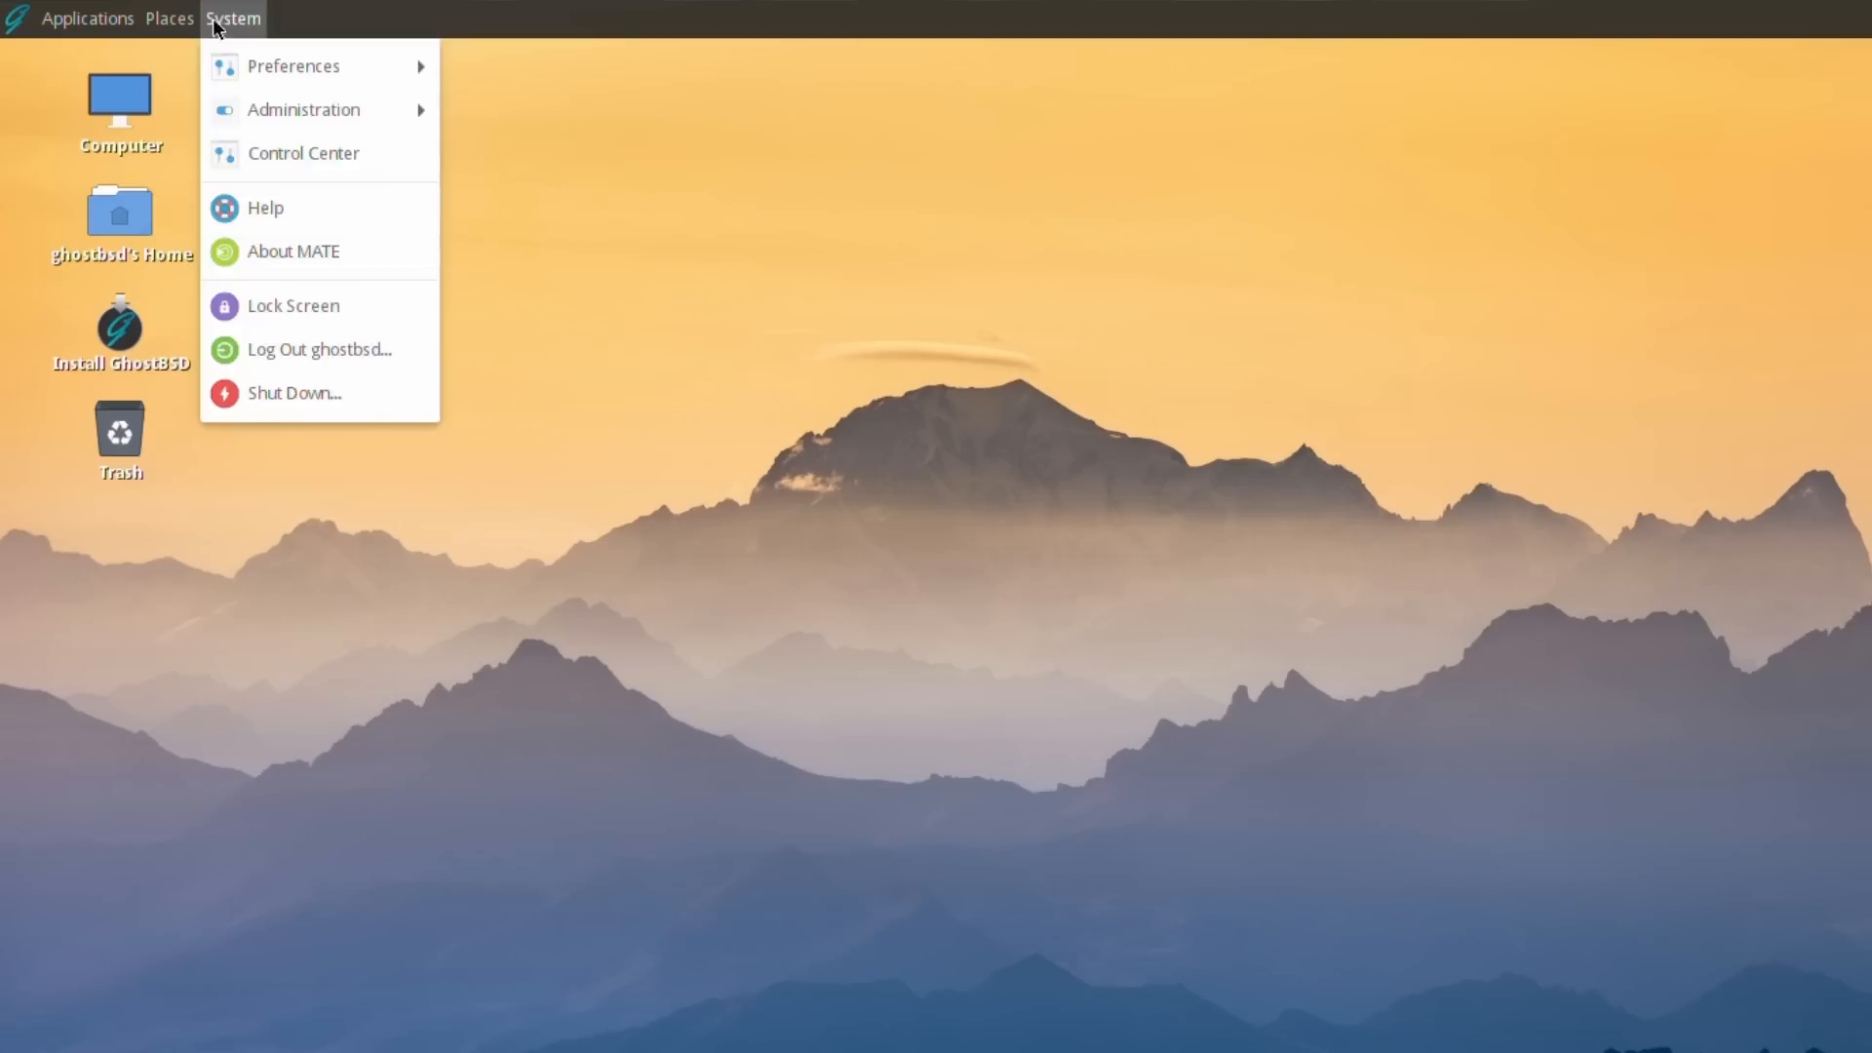
pyautogui.moveTo(88, 18)
pyautogui.moveTo(98, 283)
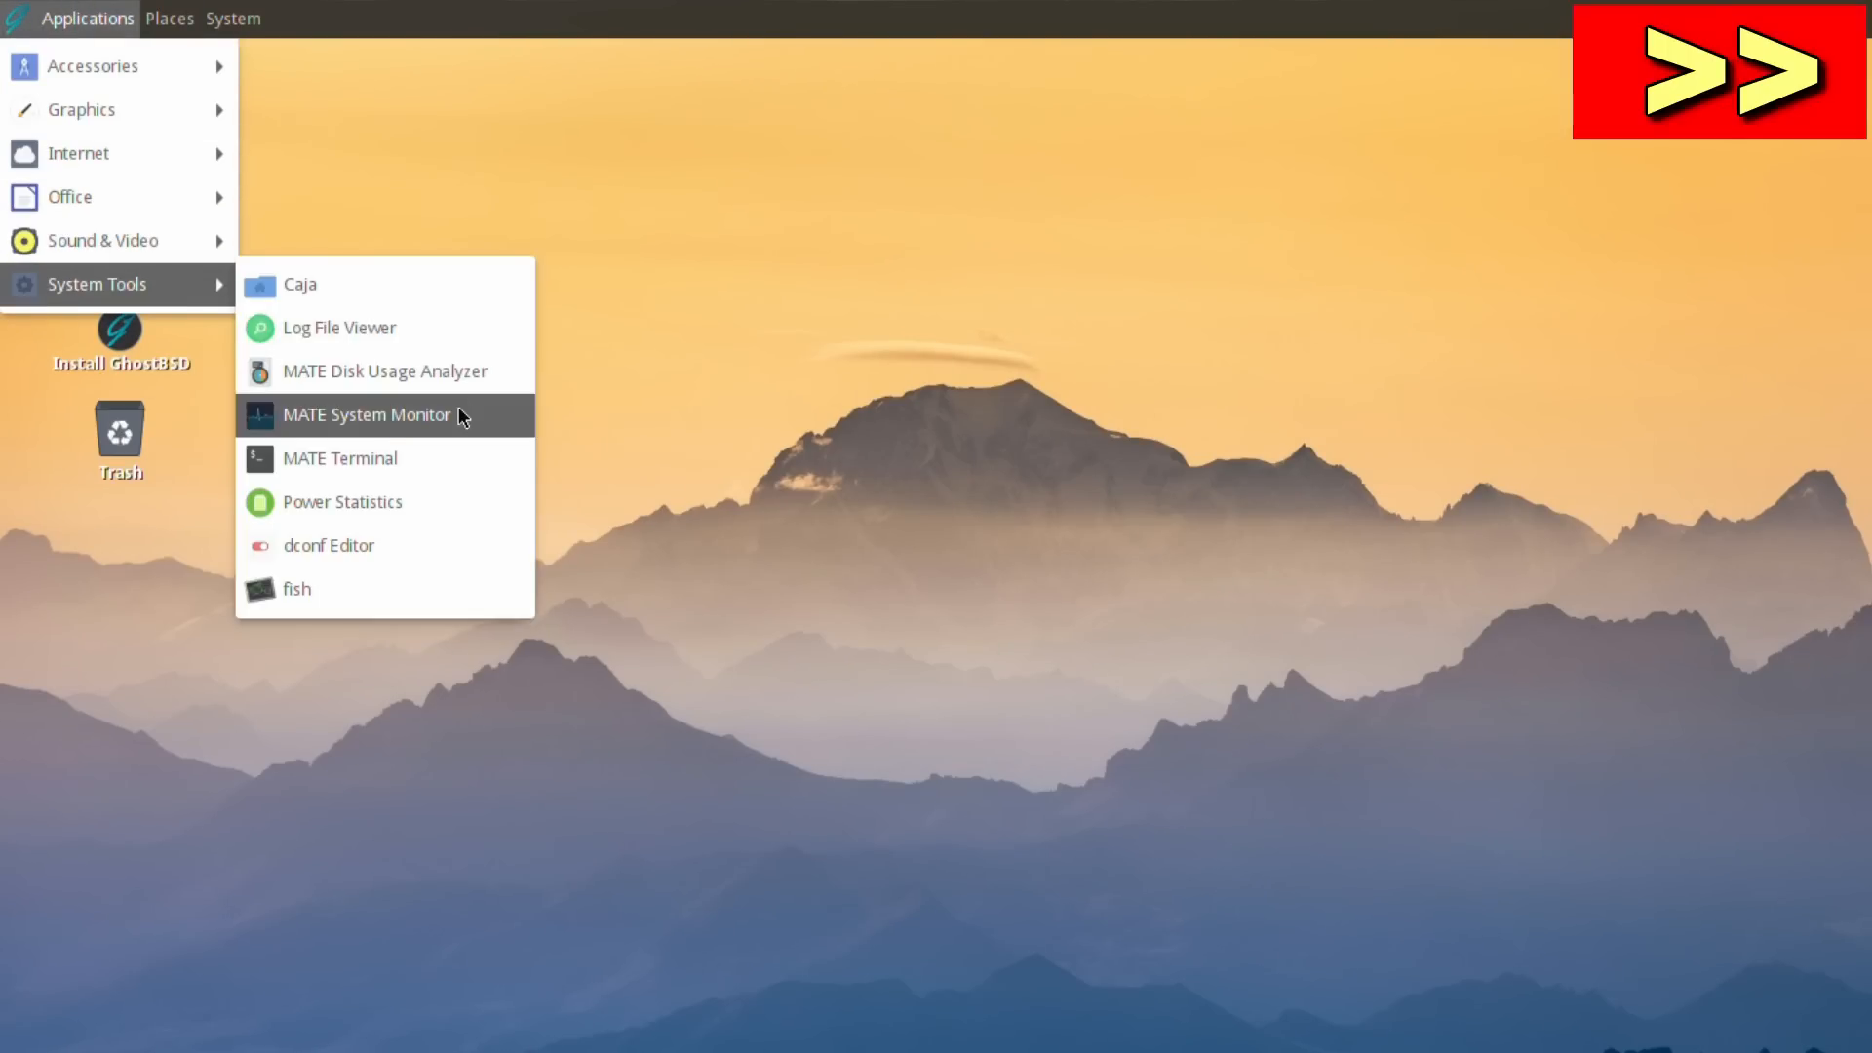
pyautogui.click(459, 411)
pyautogui.click(142, 188)
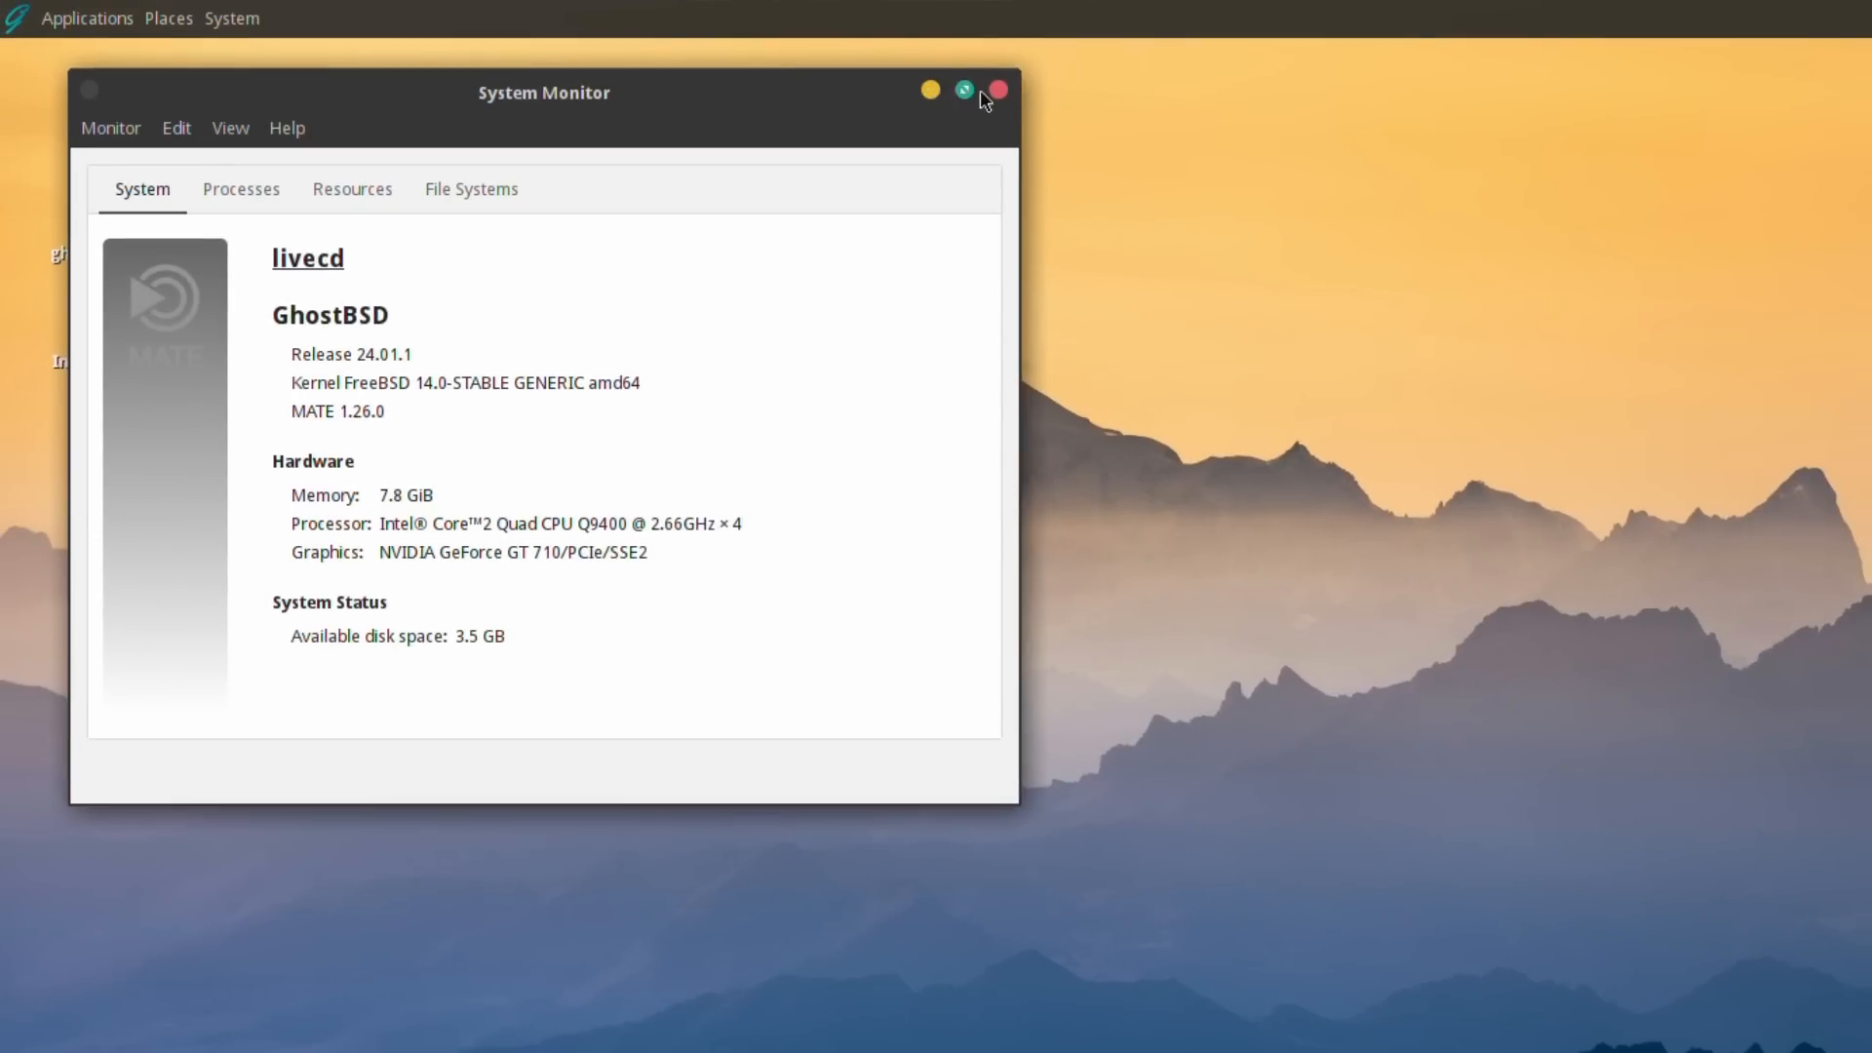
pyautogui.click(1191, 12)
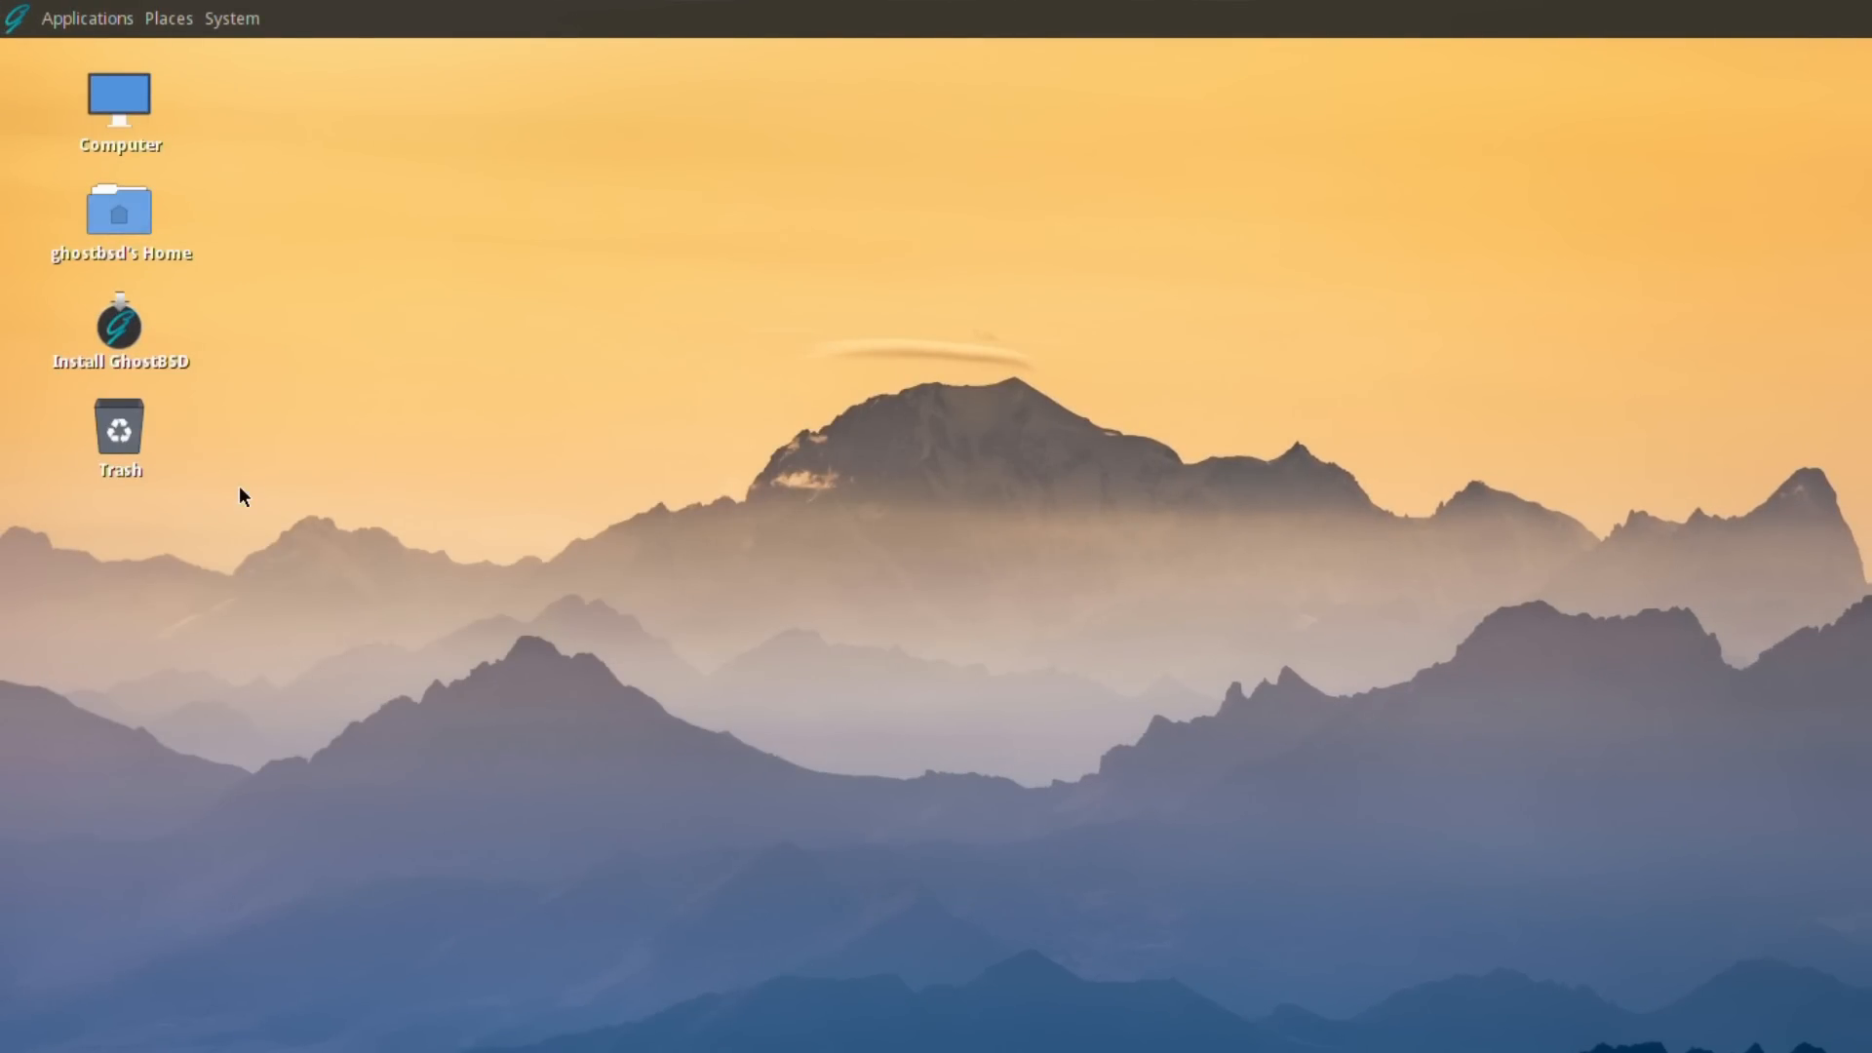
# Look through the live system's installed applications by category, from Accessories to System Tools
pyautogui.click(20, 12)
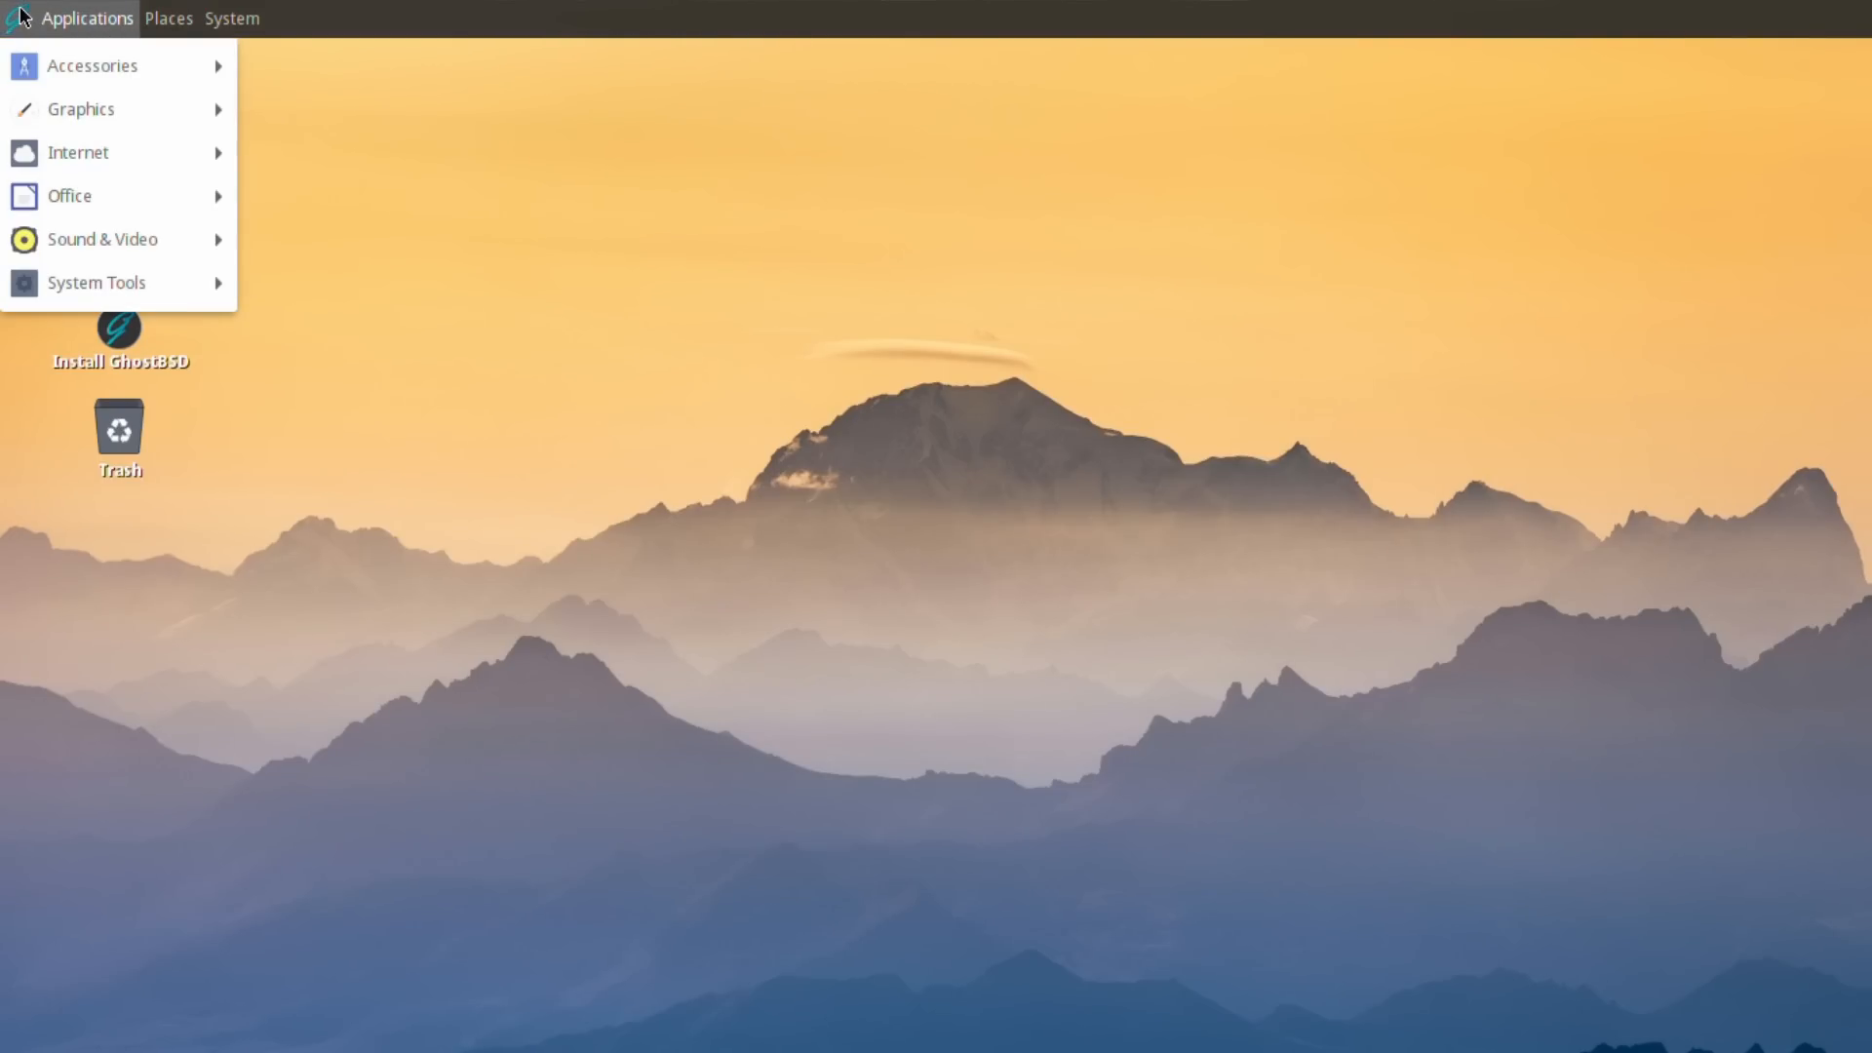
pyautogui.moveTo(23, 72)
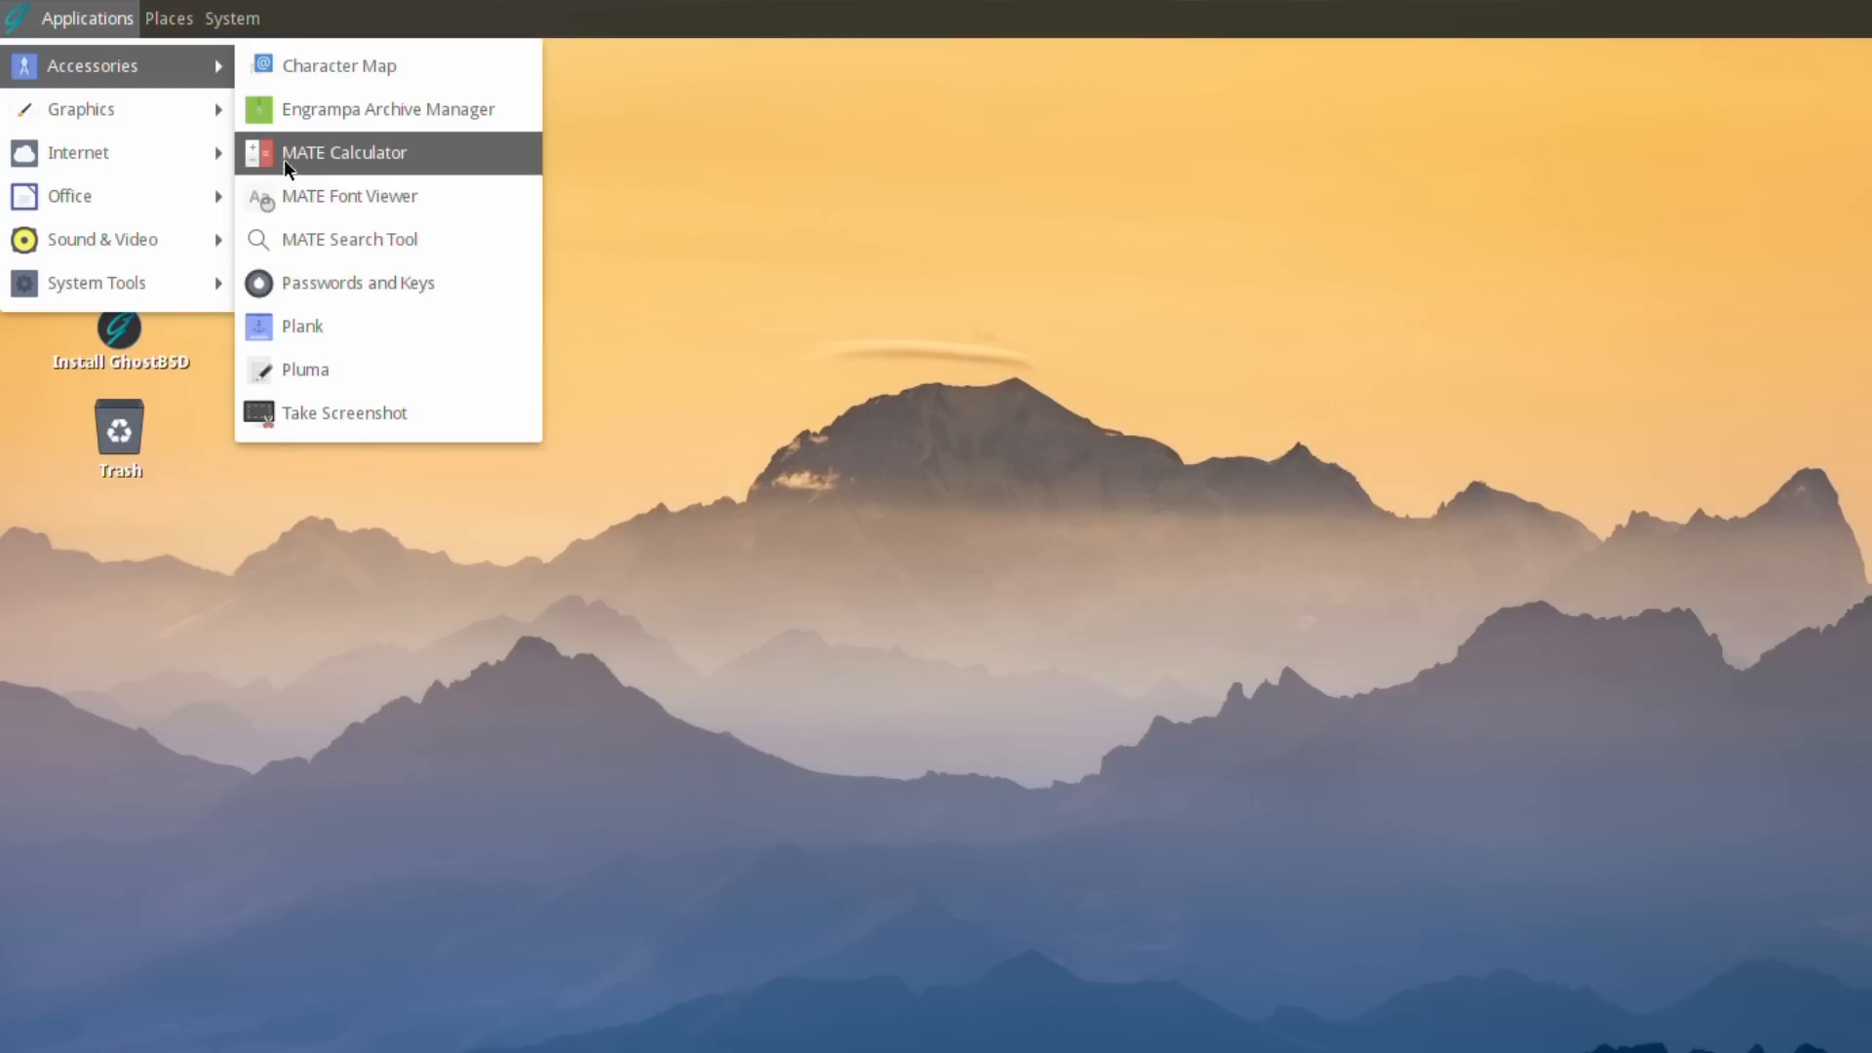
pyautogui.moveTo(100, 107)
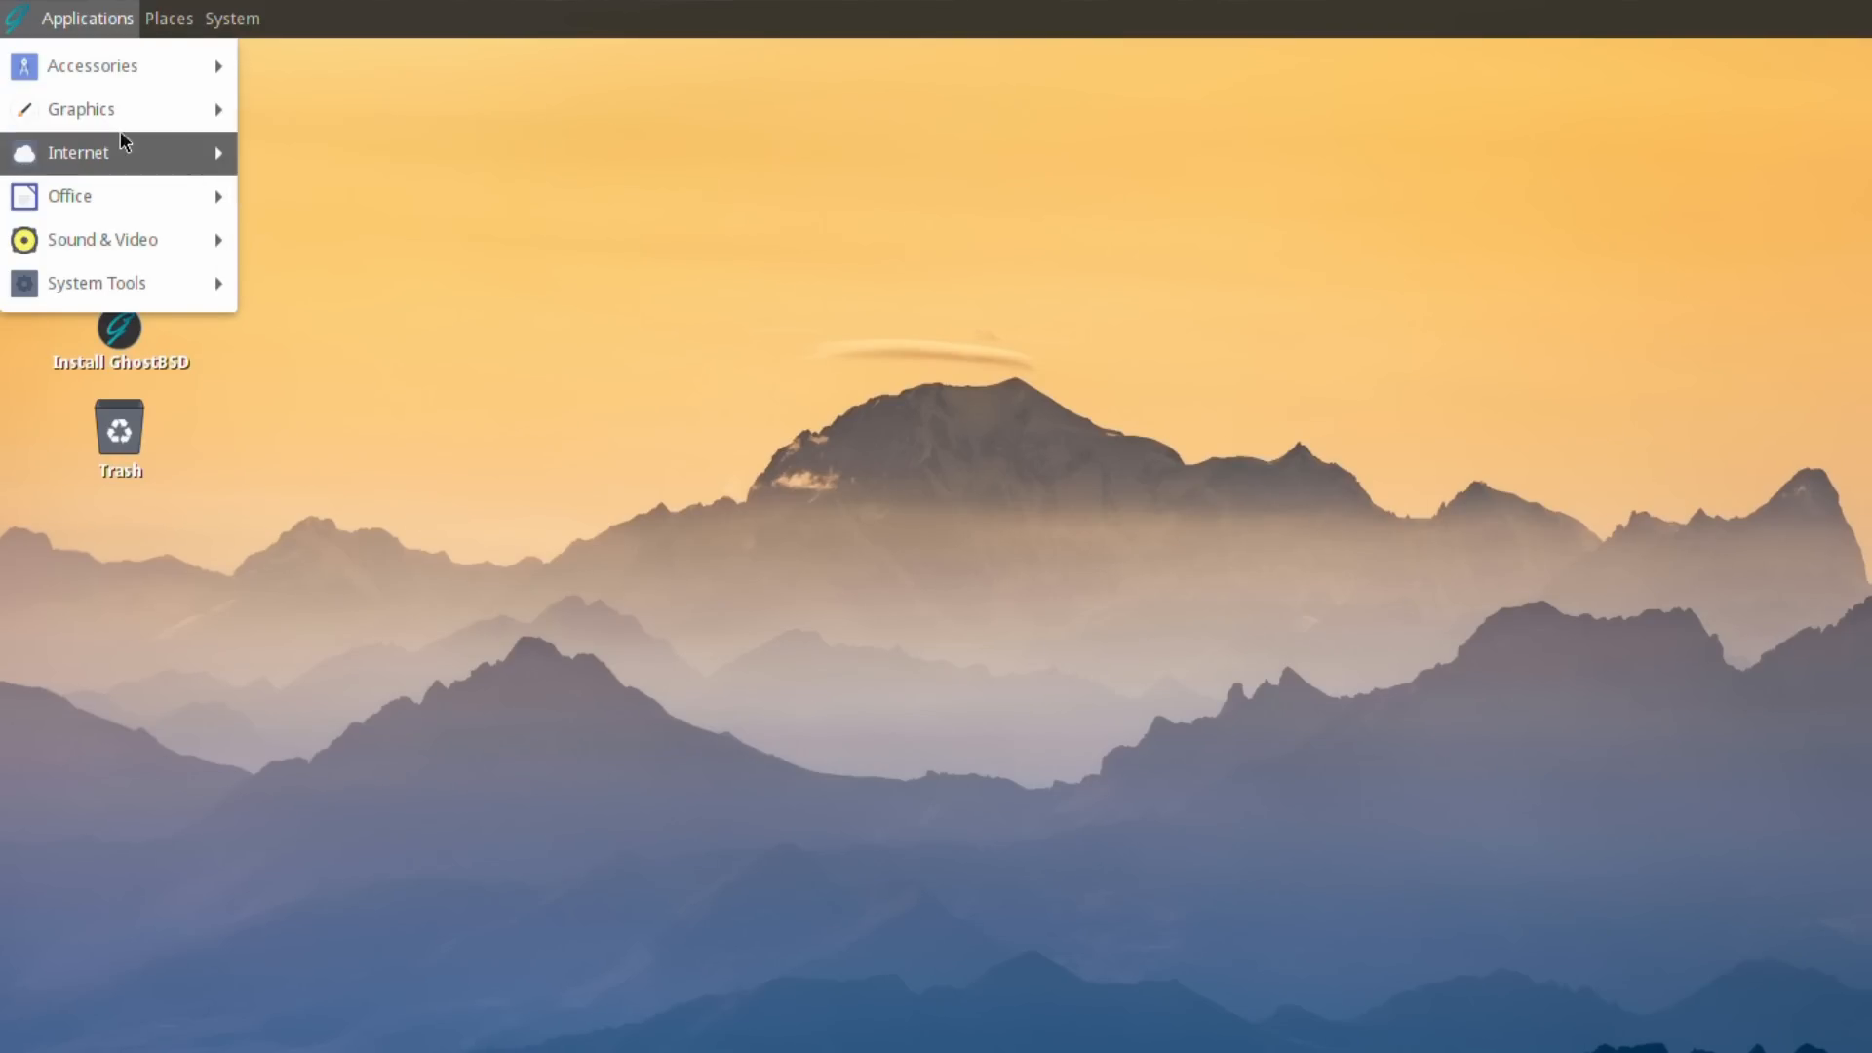
pyautogui.moveTo(95, 161)
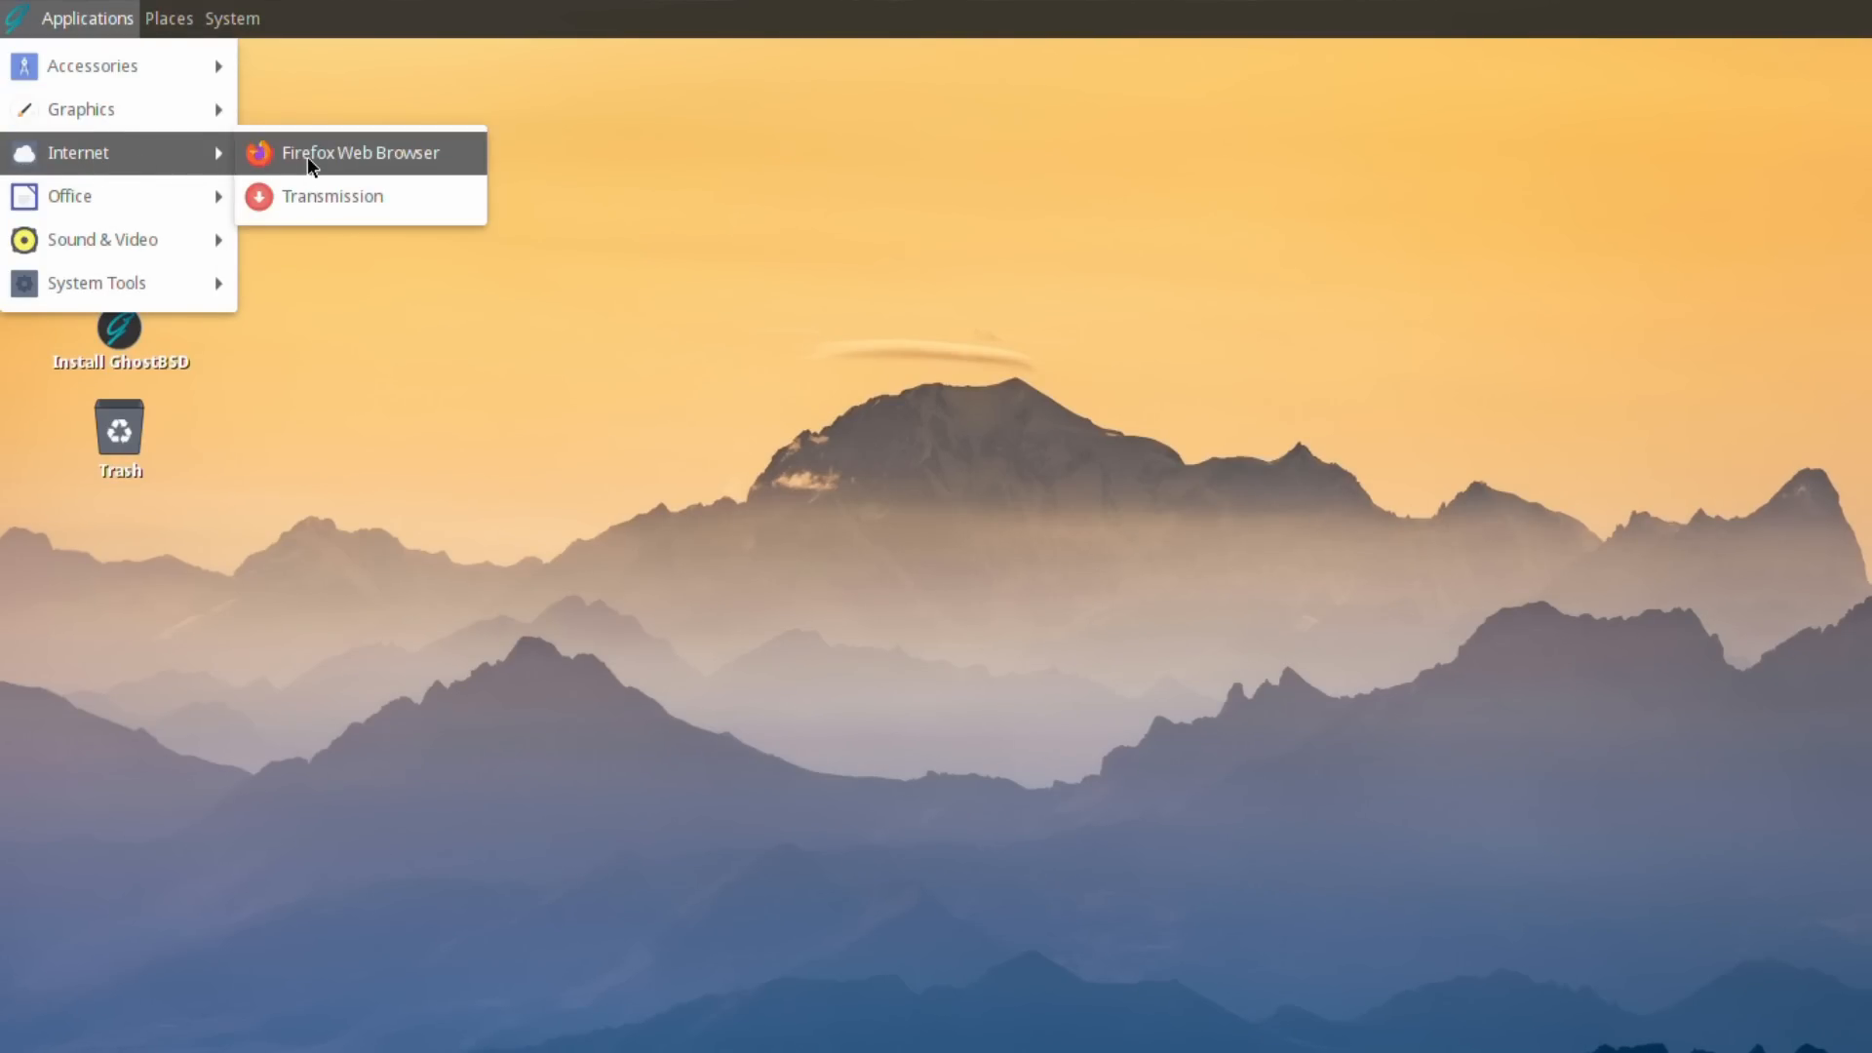
pyautogui.moveTo(161, 191)
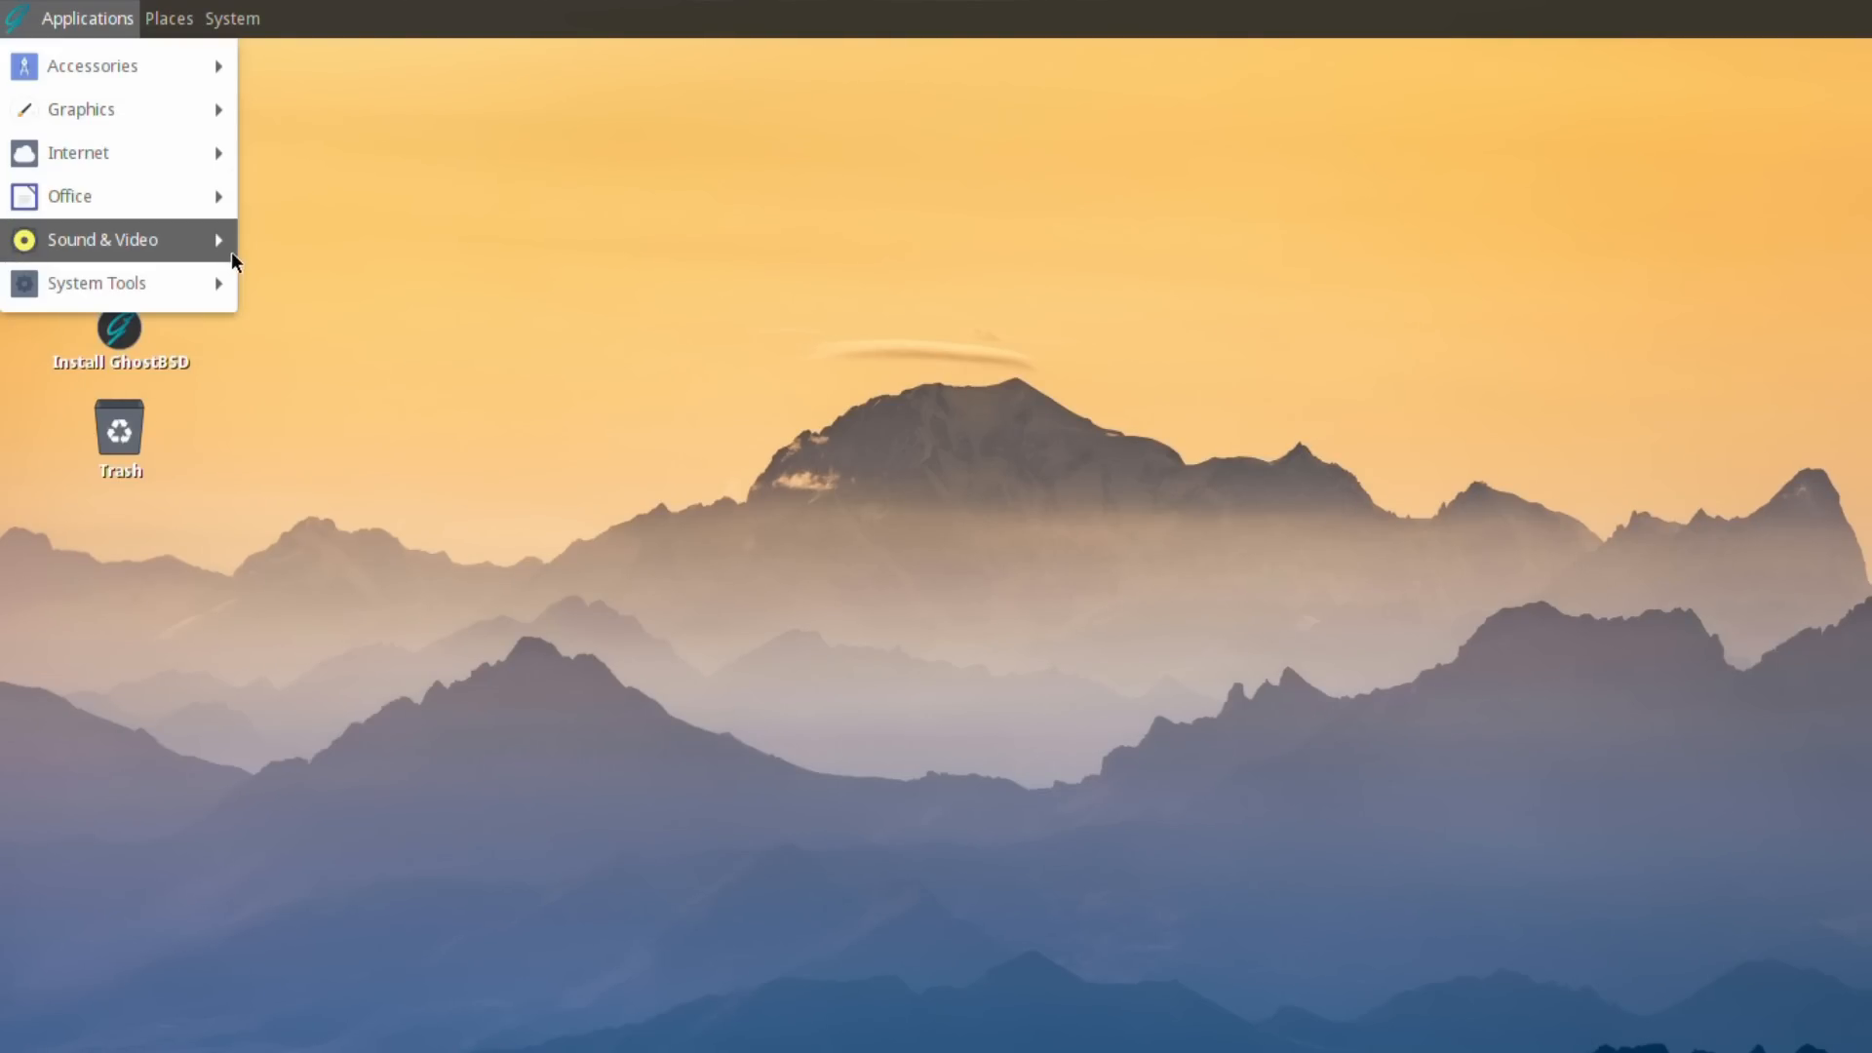
pyautogui.moveTo(161, 239)
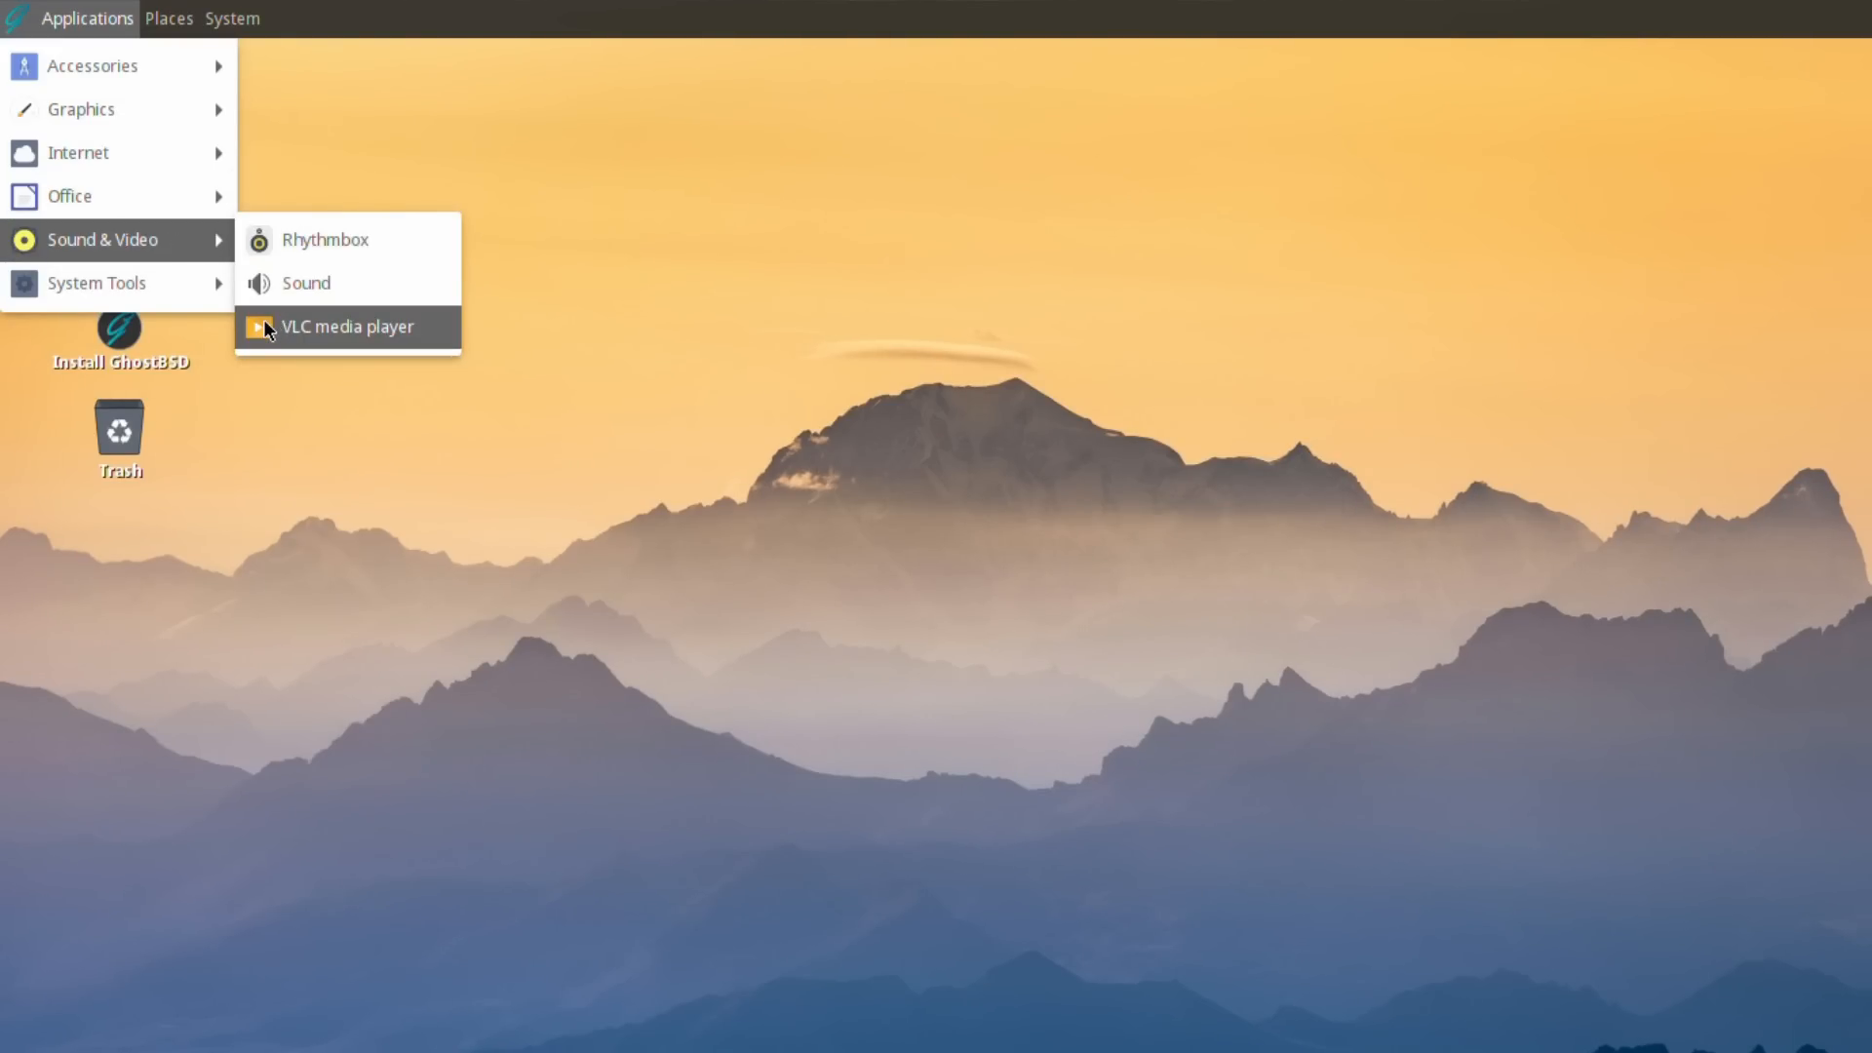
pyautogui.moveTo(78, 286)
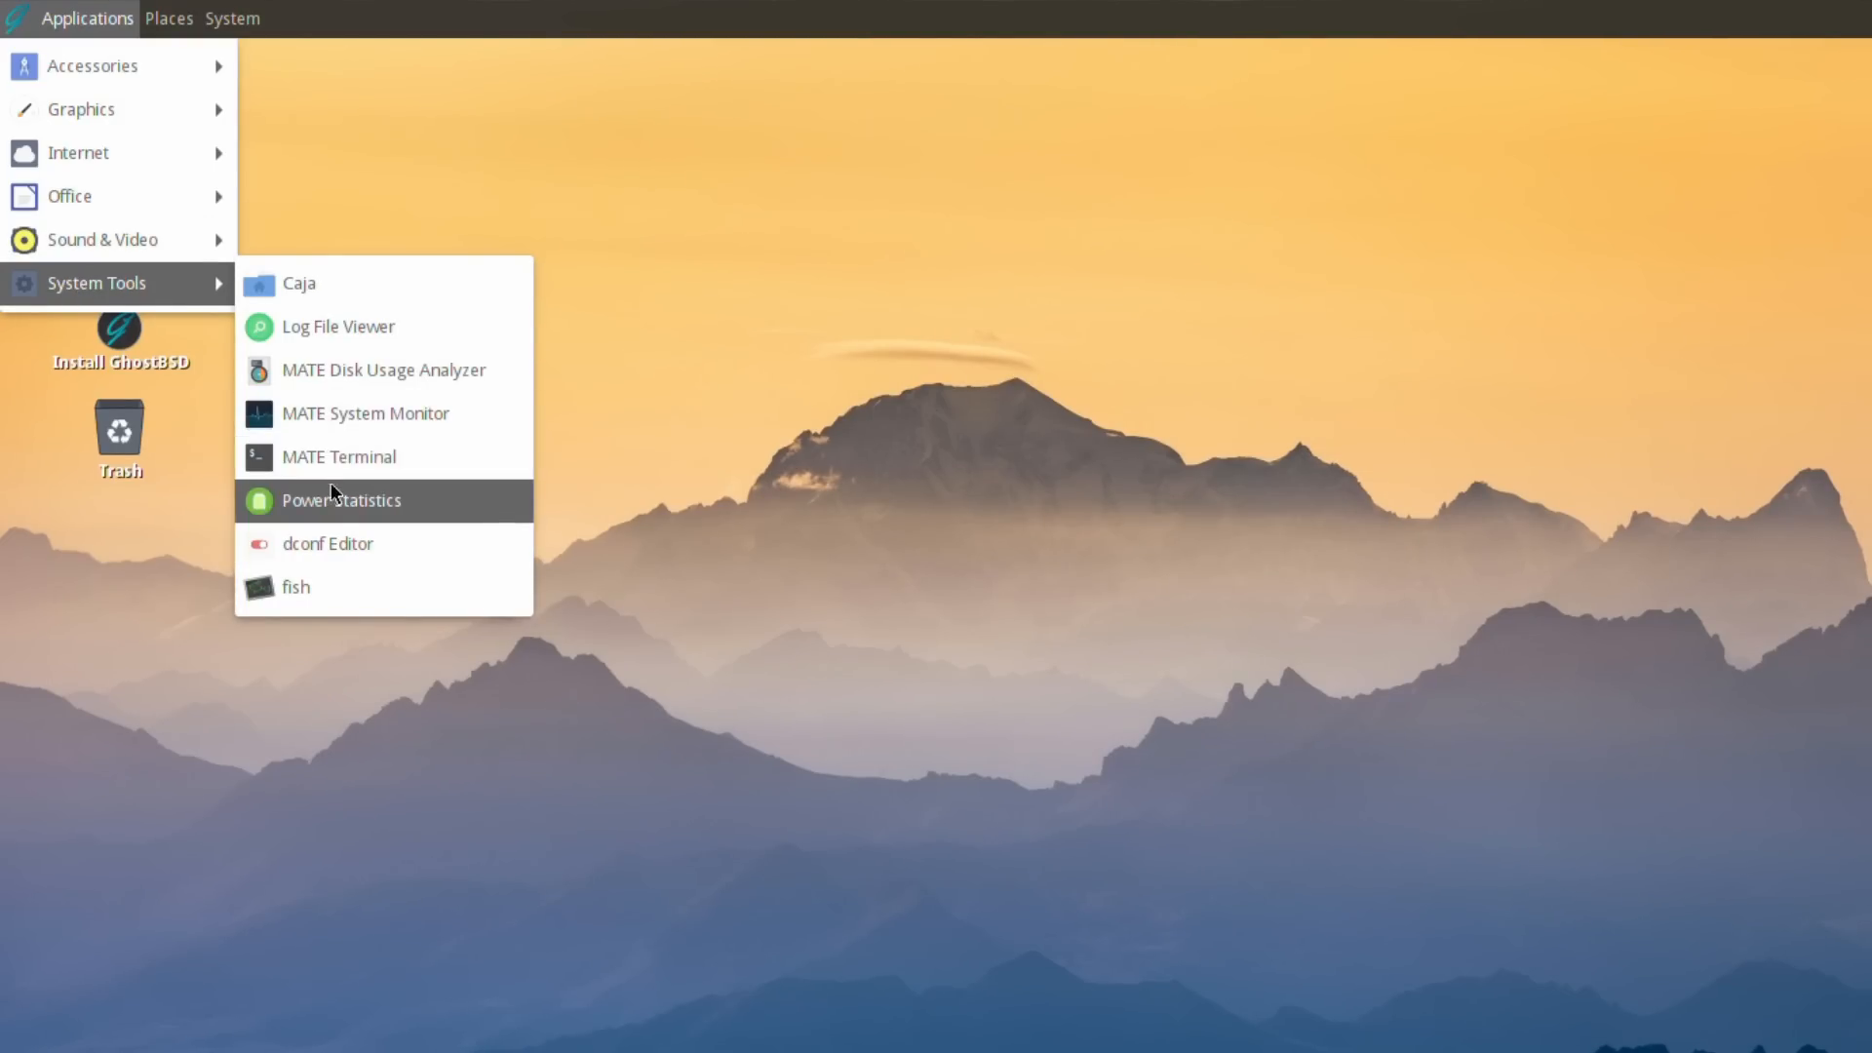
# Look through the locations and search entry offered under Places
pyautogui.click(377, 142)
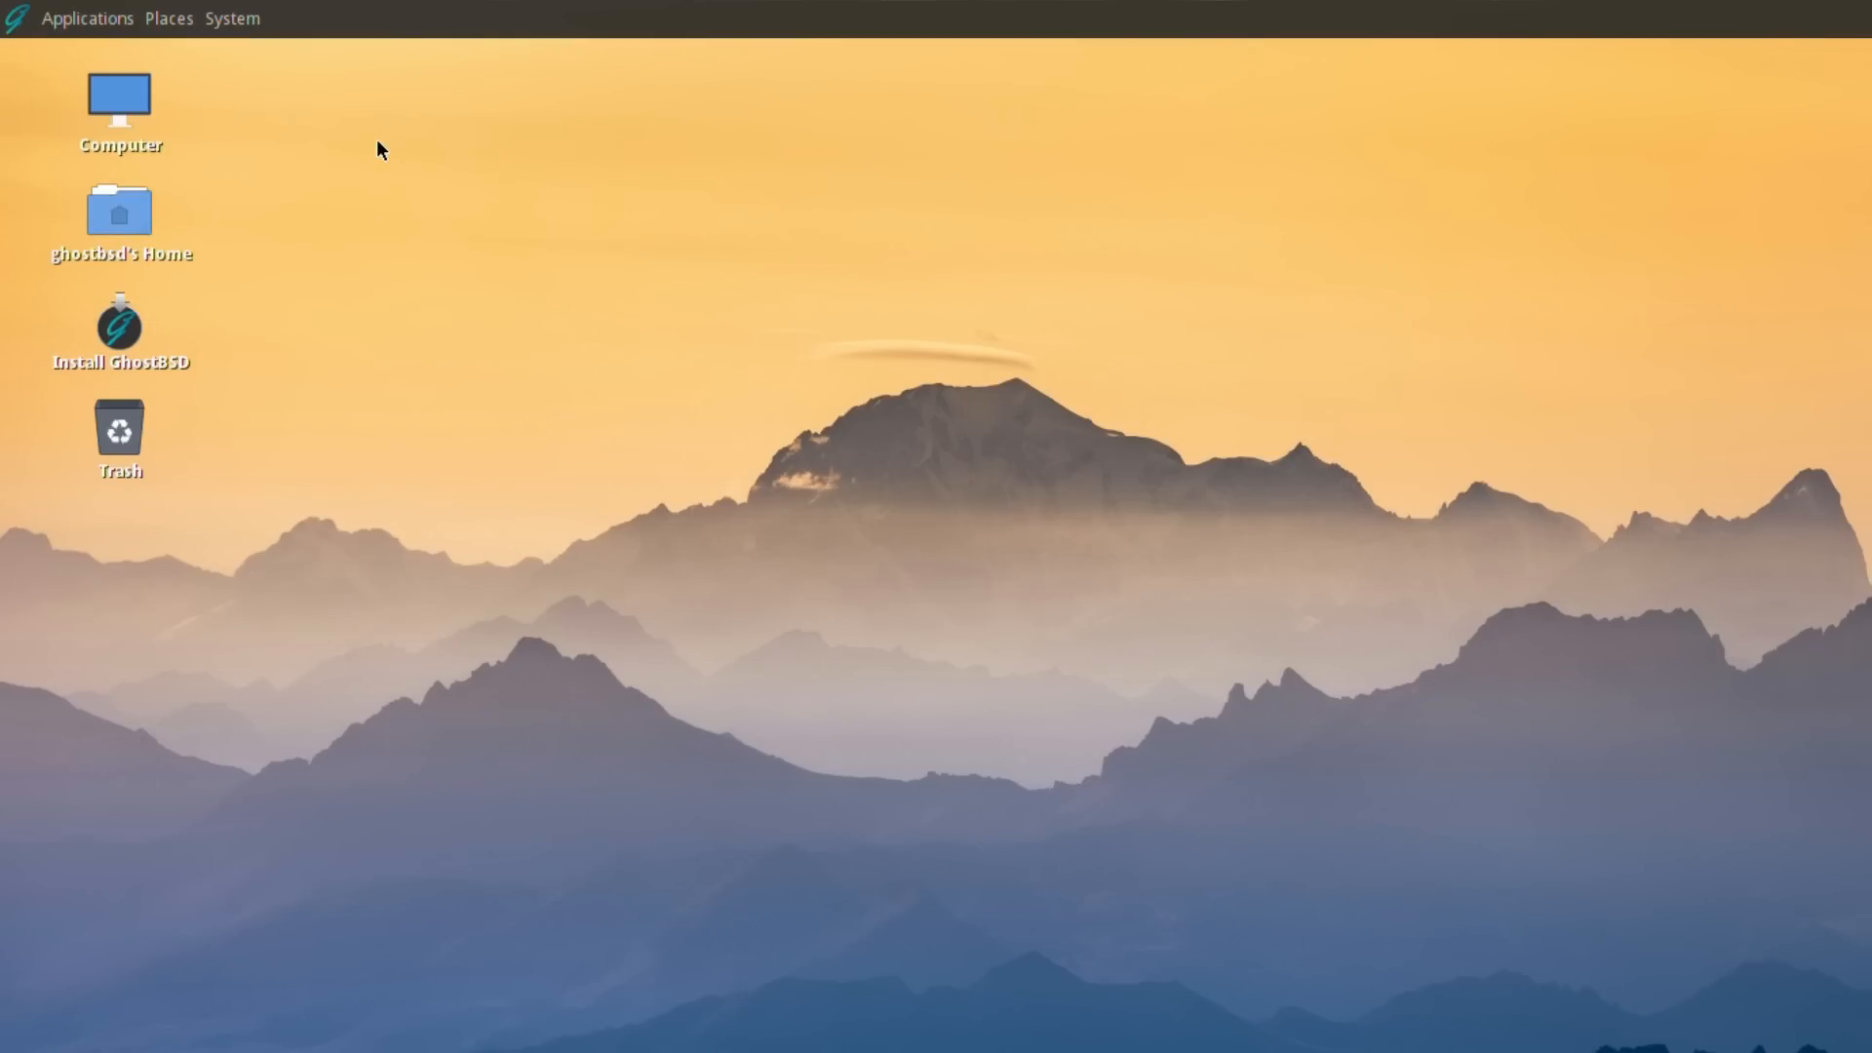
pyautogui.click(164, 24)
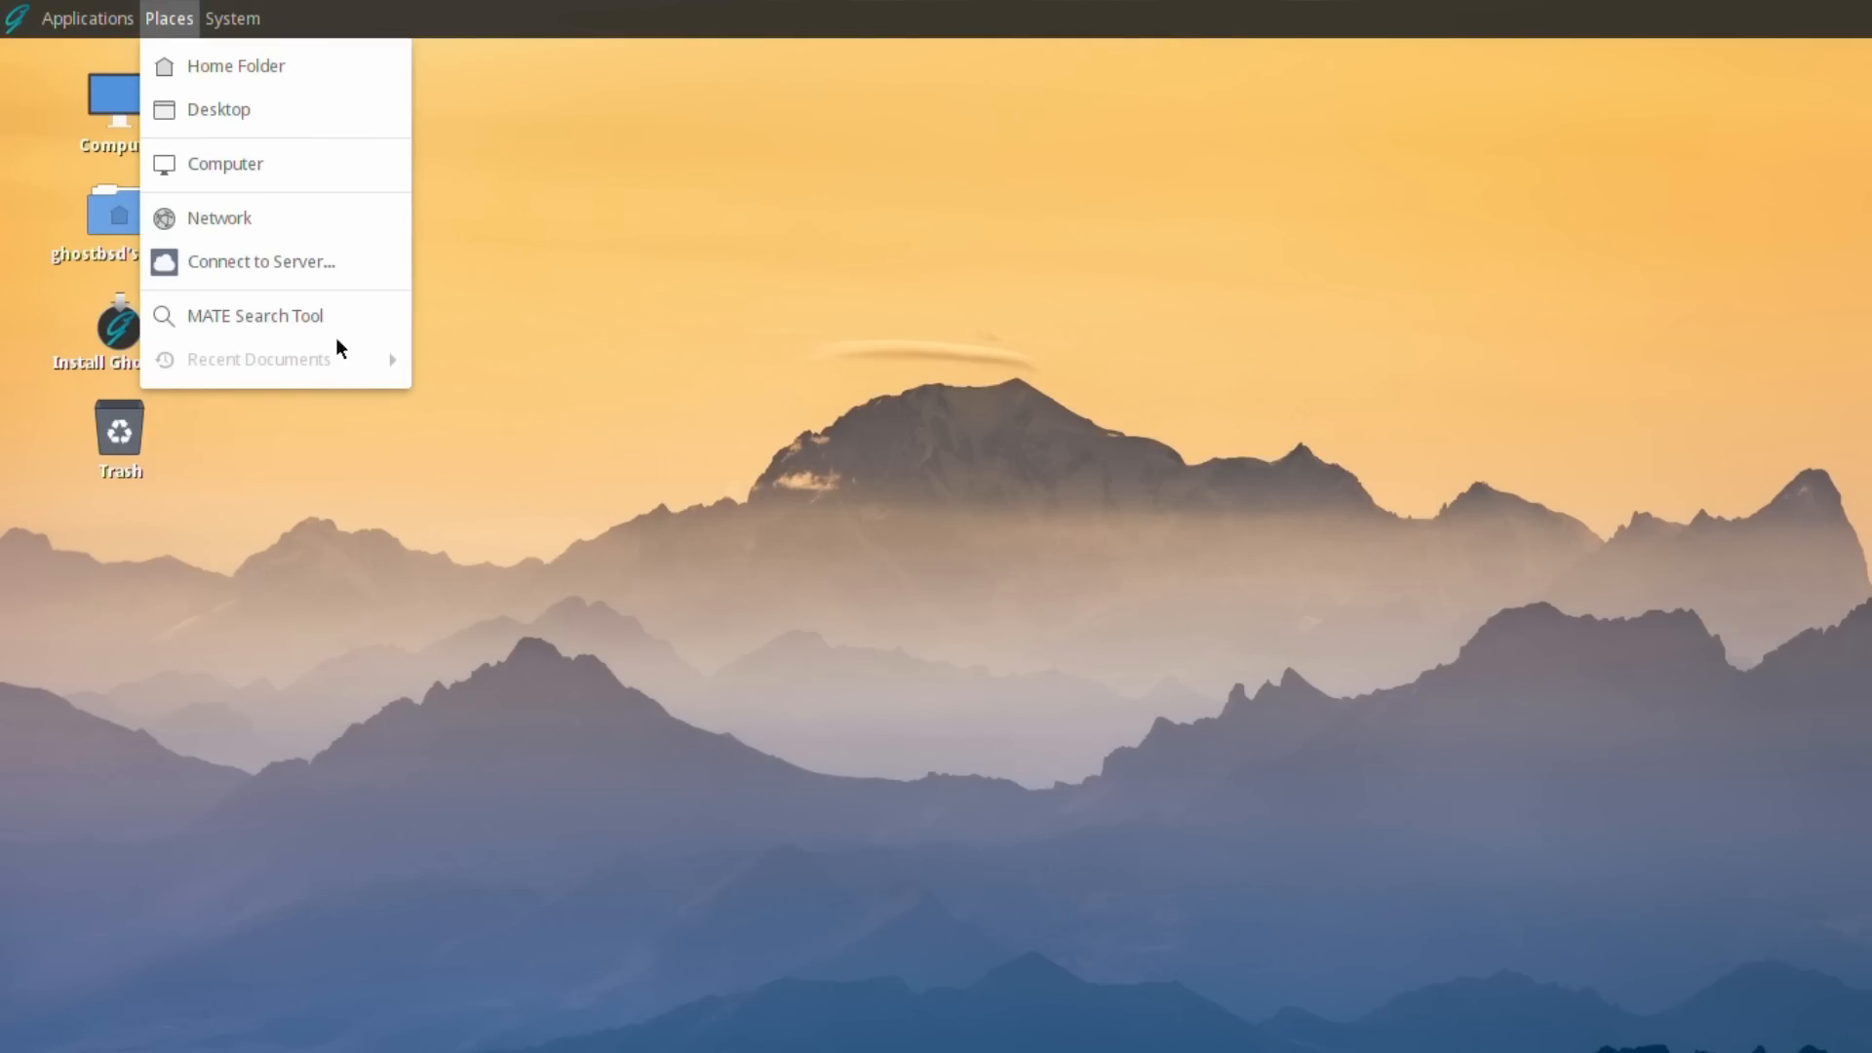
pyautogui.click(448, 50)
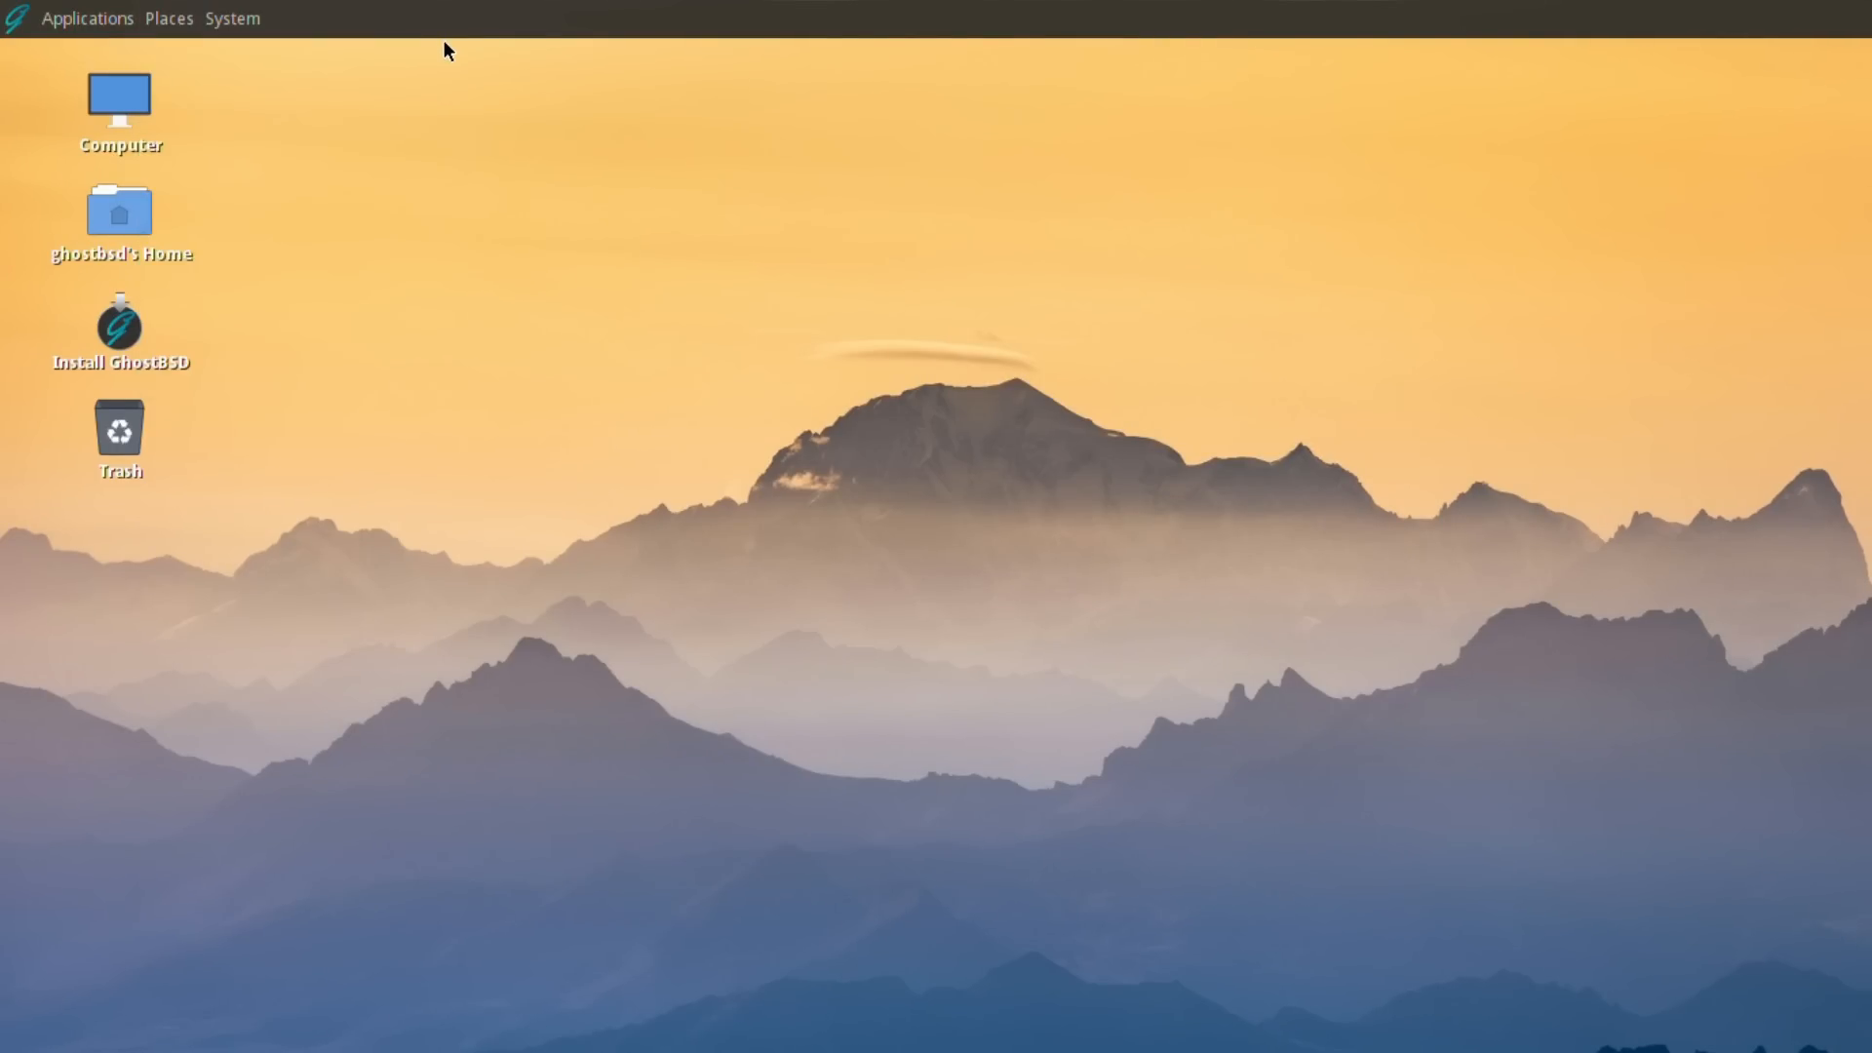
# Look through the system preference categories and view the About MATE information, and close it
pyautogui.click(250, 20)
pyautogui.moveTo(256, 66)
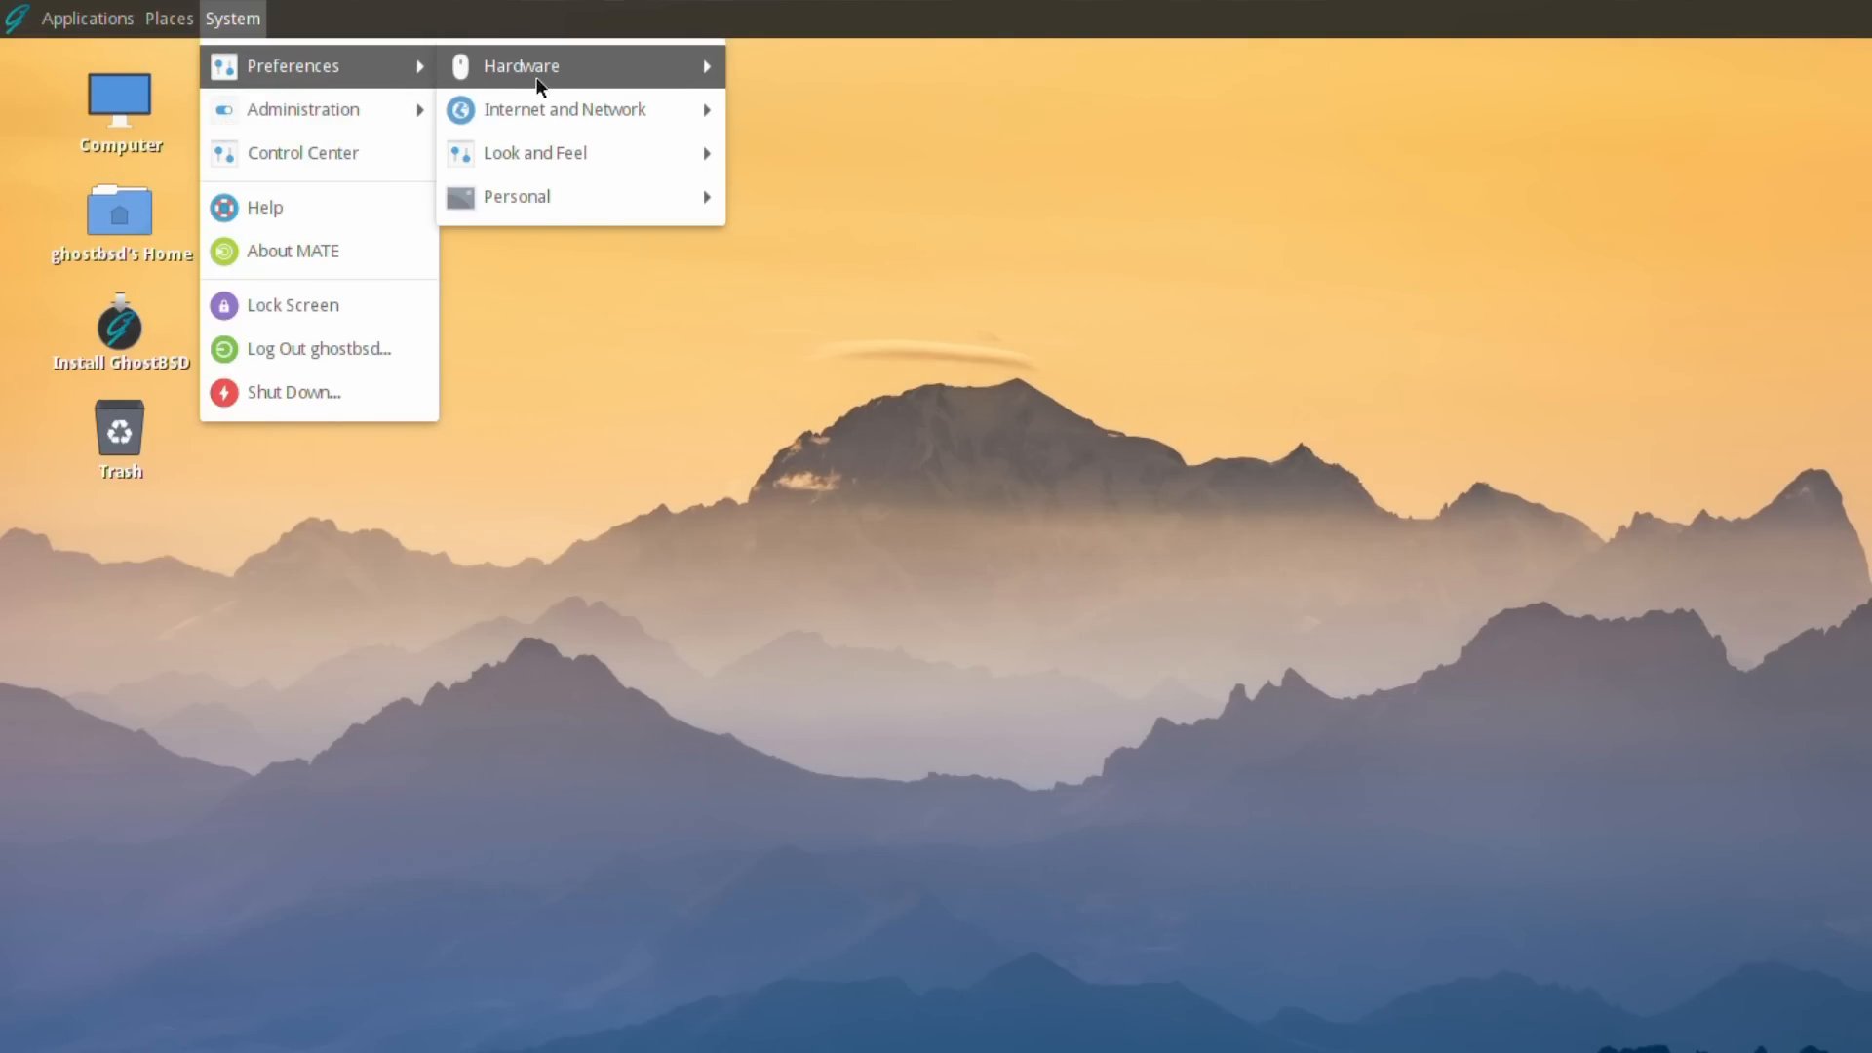
pyautogui.moveTo(554, 78)
pyautogui.moveTo(555, 123)
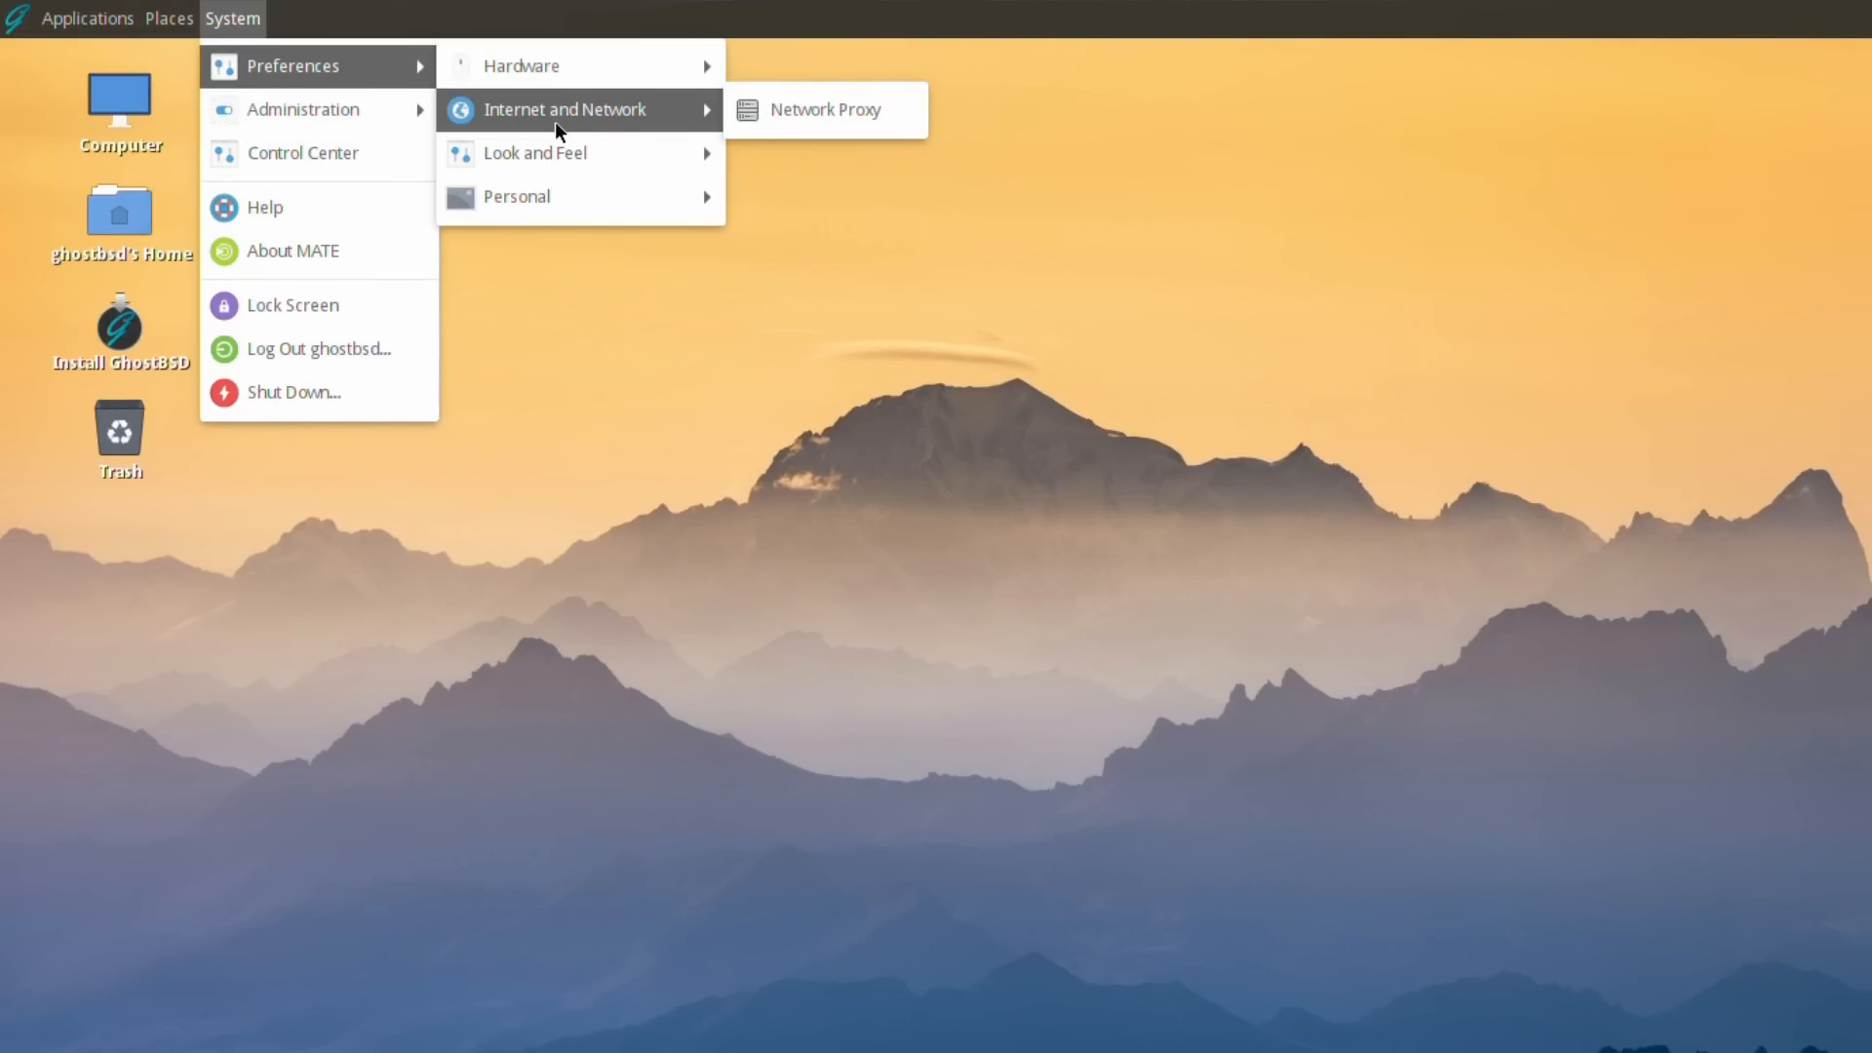
pyautogui.moveTo(546, 159)
pyautogui.moveTo(530, 191)
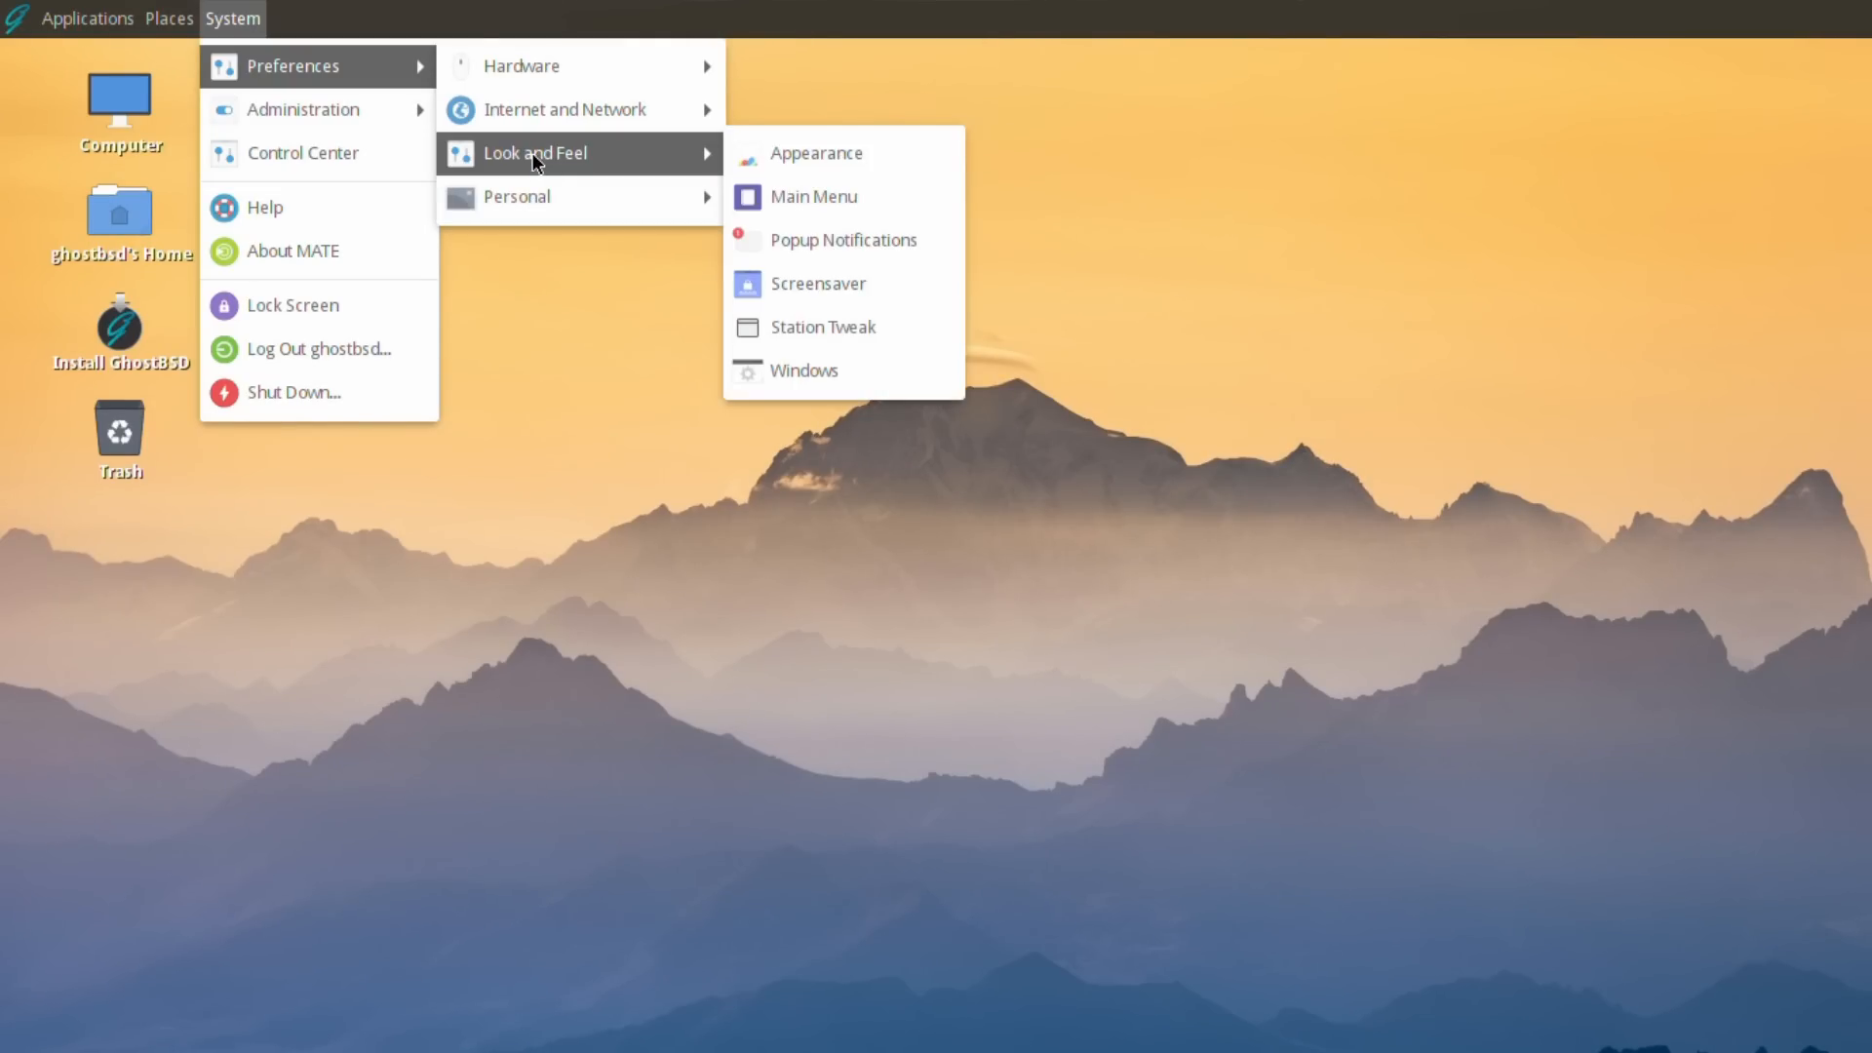
pyautogui.moveTo(341, 117)
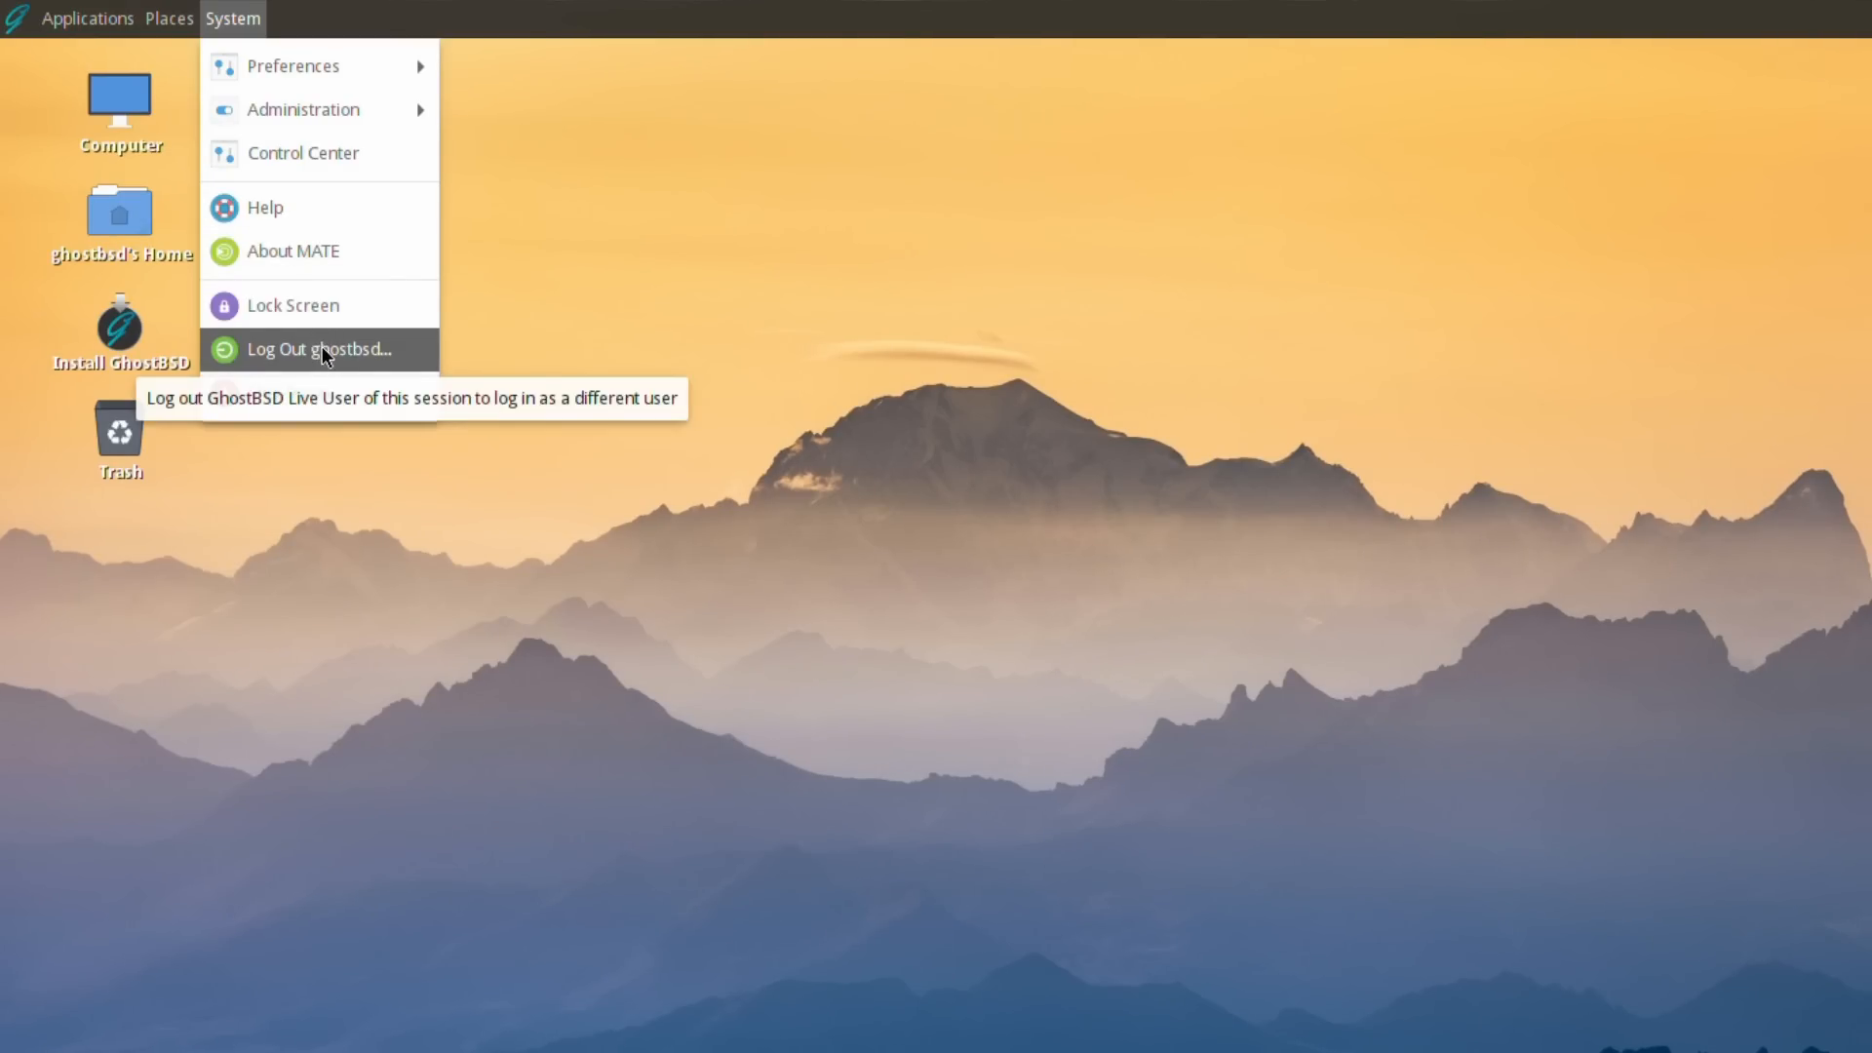
pyautogui.click(313, 249)
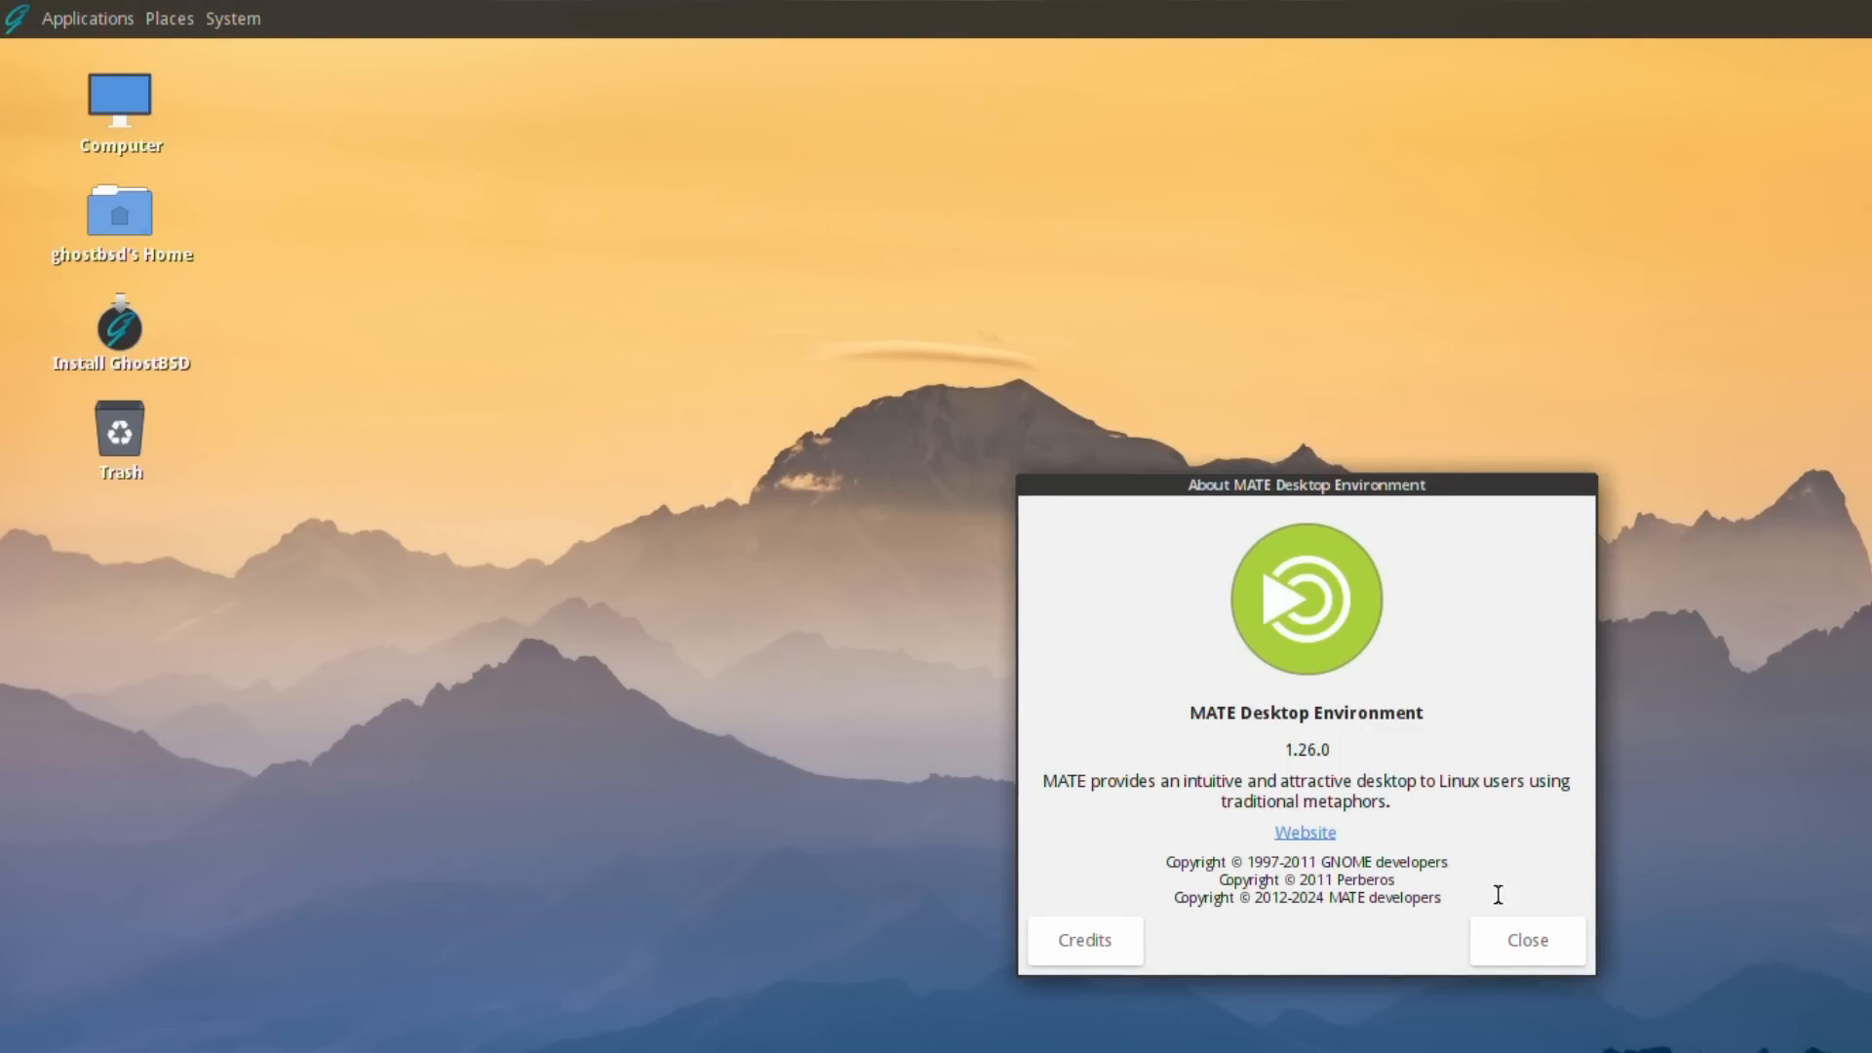
pyautogui.click(1563, 953)
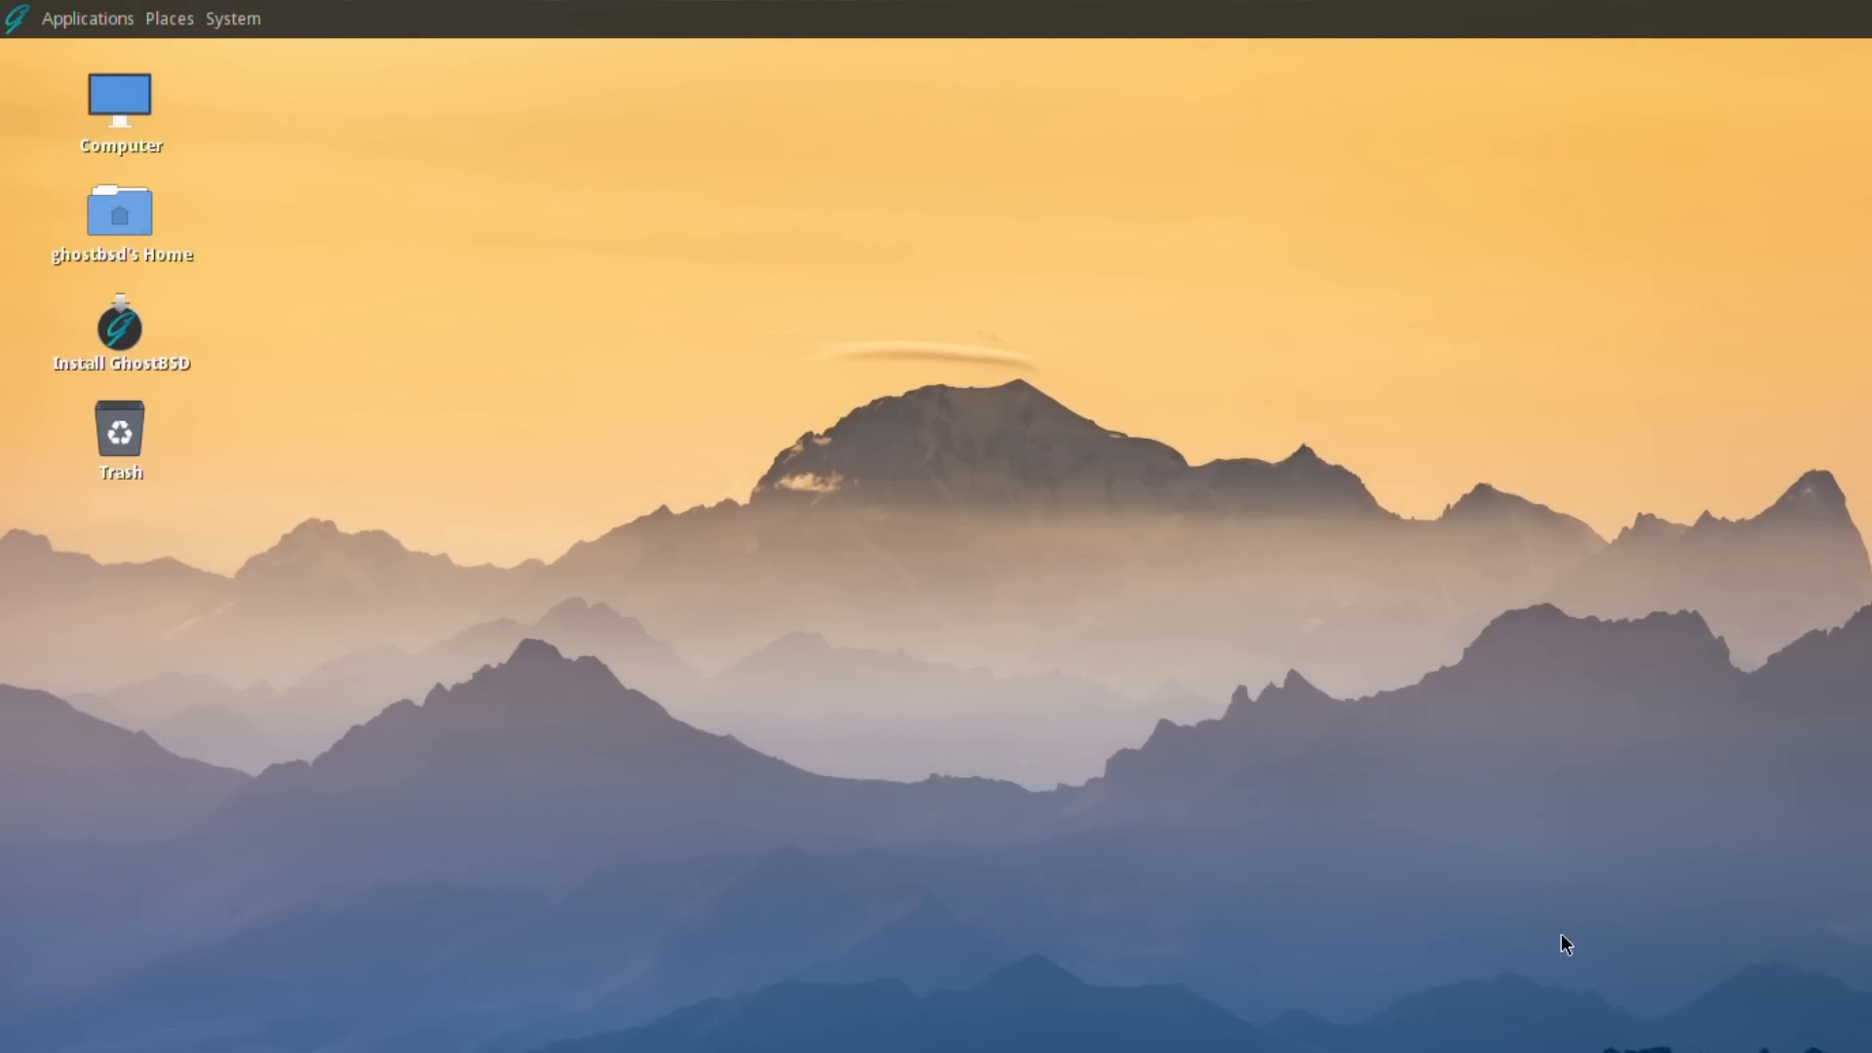
# Open the Control Center, enlarge its window to review all settings groups, and close it
pyautogui.click(219, 21)
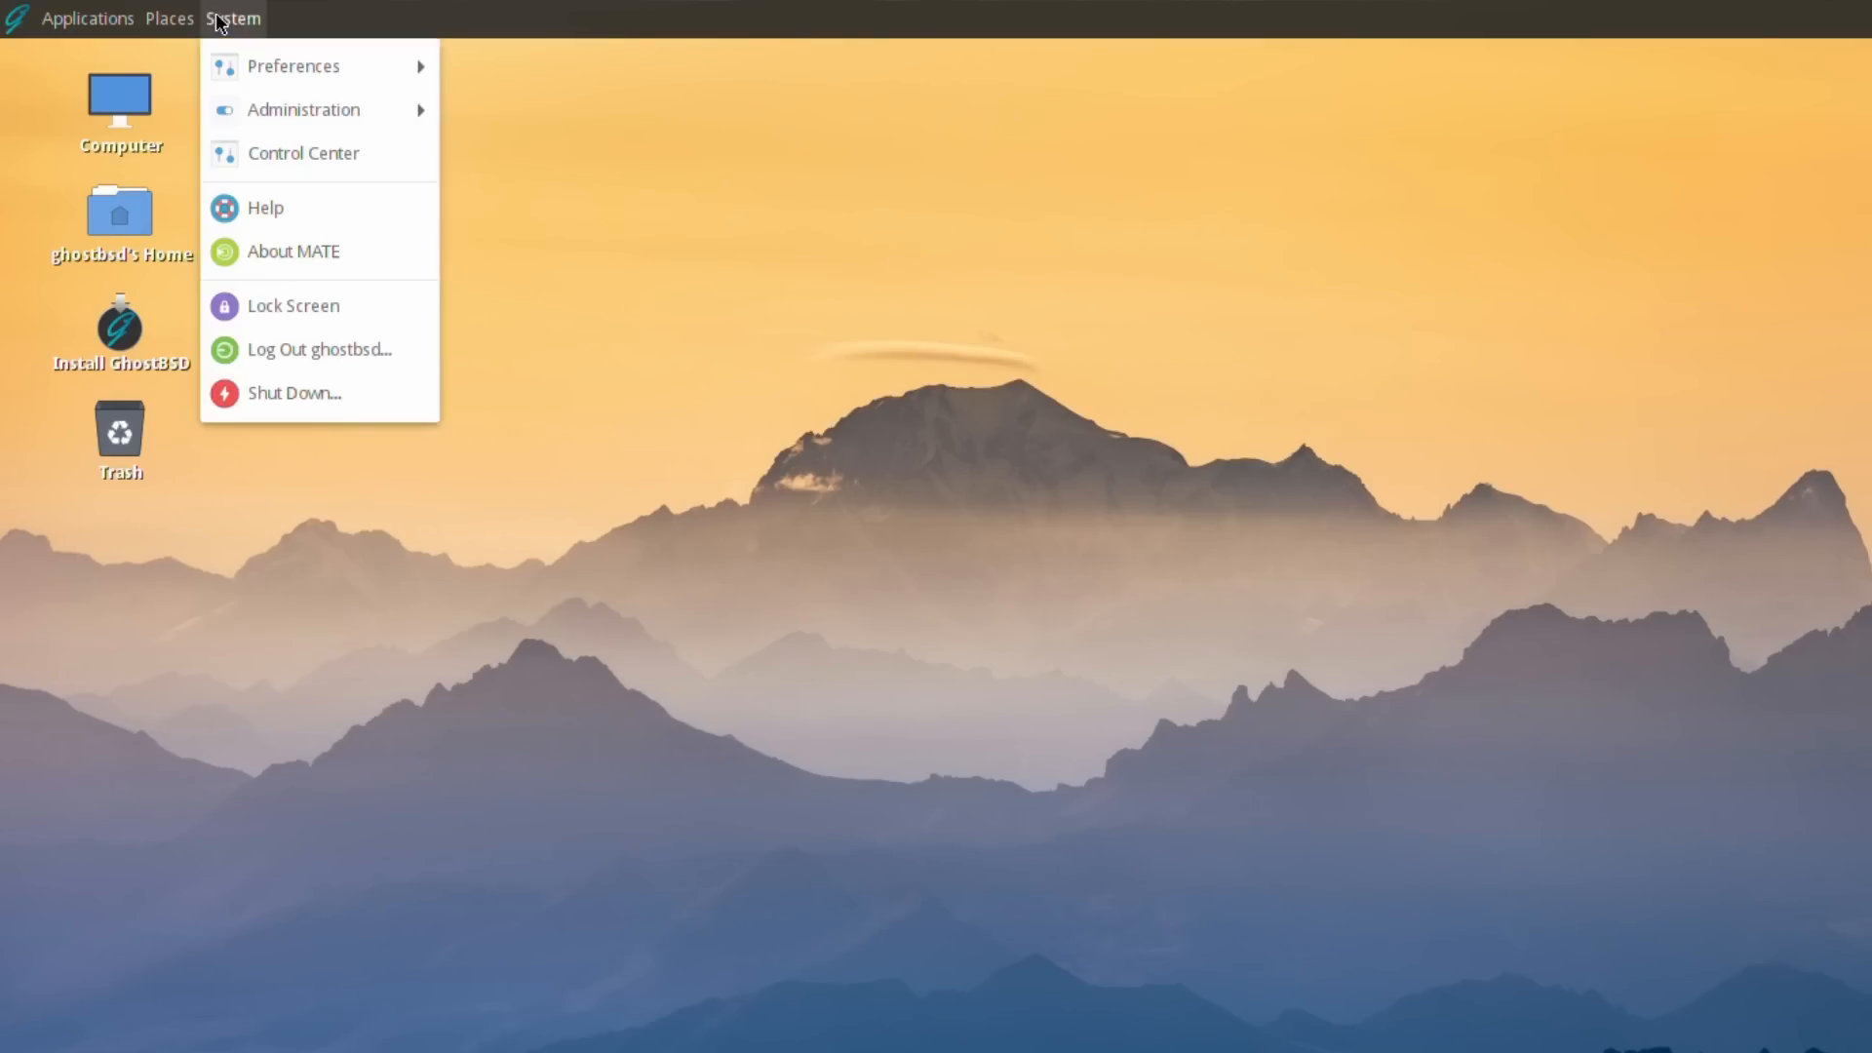
pyautogui.click(227, 148)
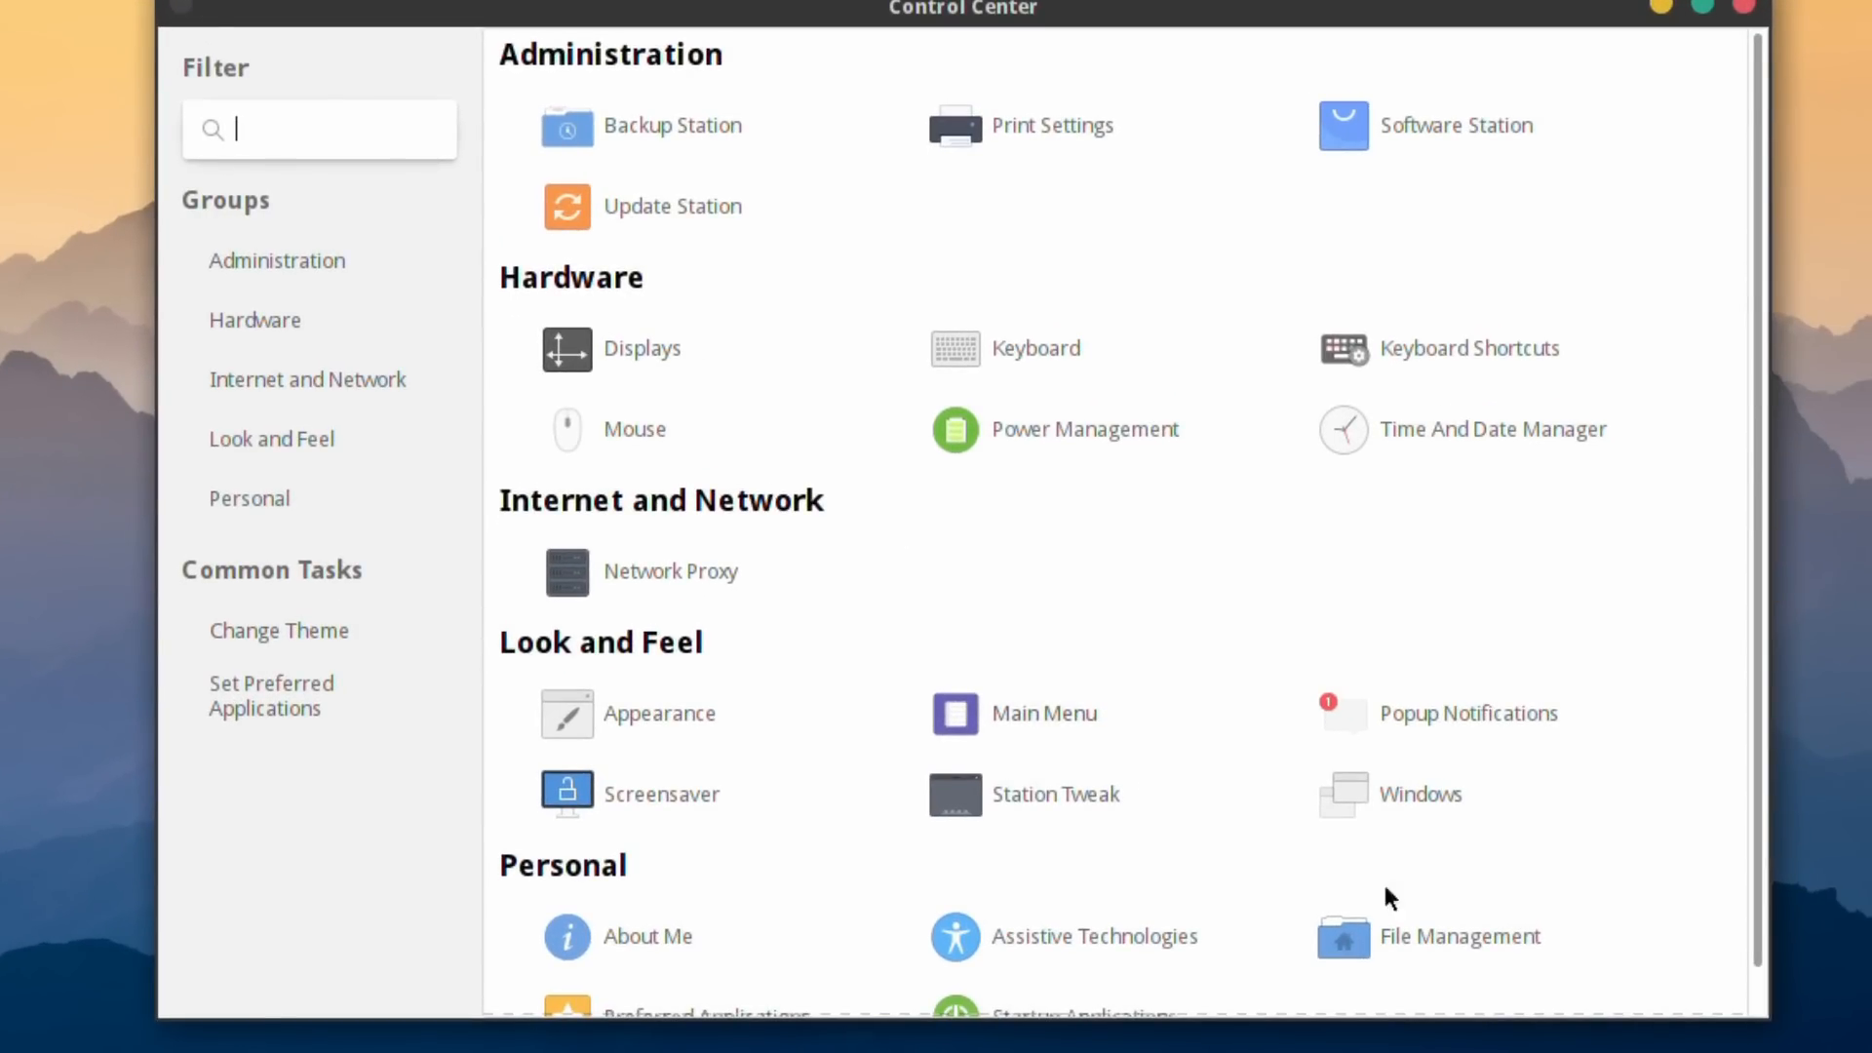
pyautogui.moveTo(1740, 1032); pyautogui.dragTo(1758, 1026)
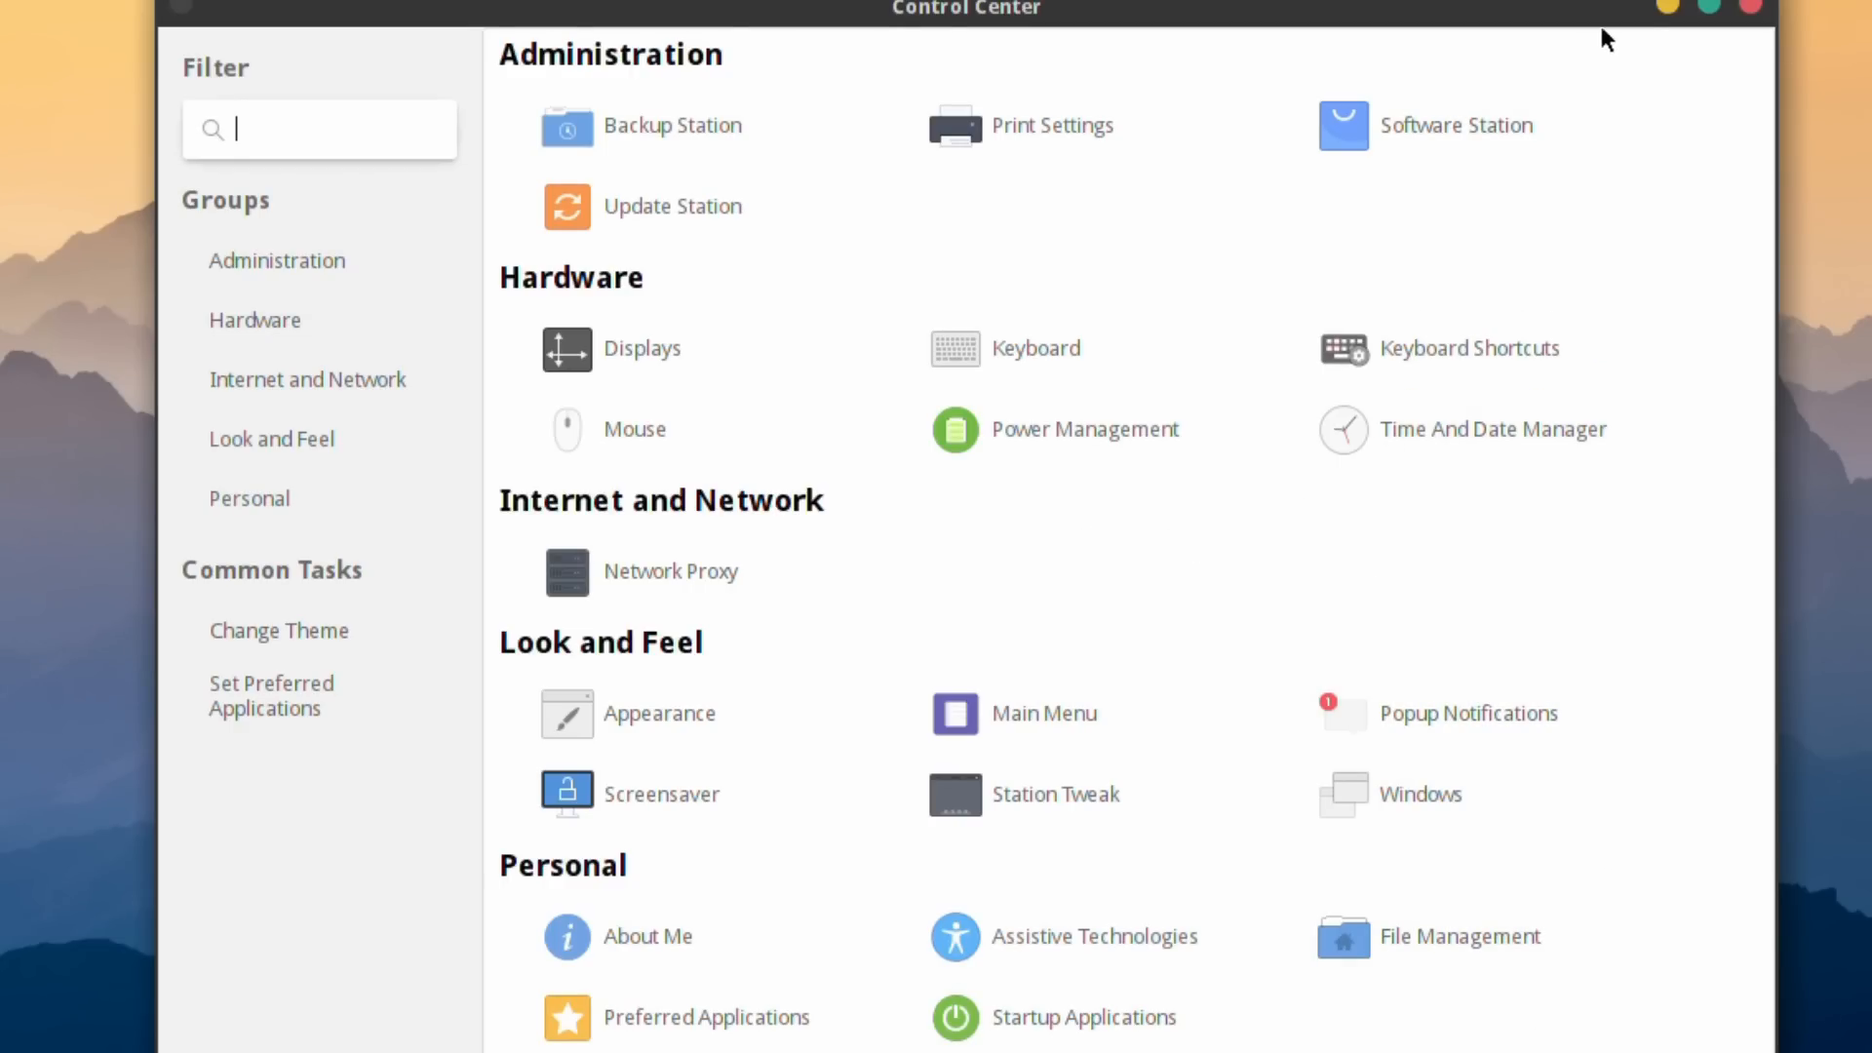
pyautogui.click(1751, 8)
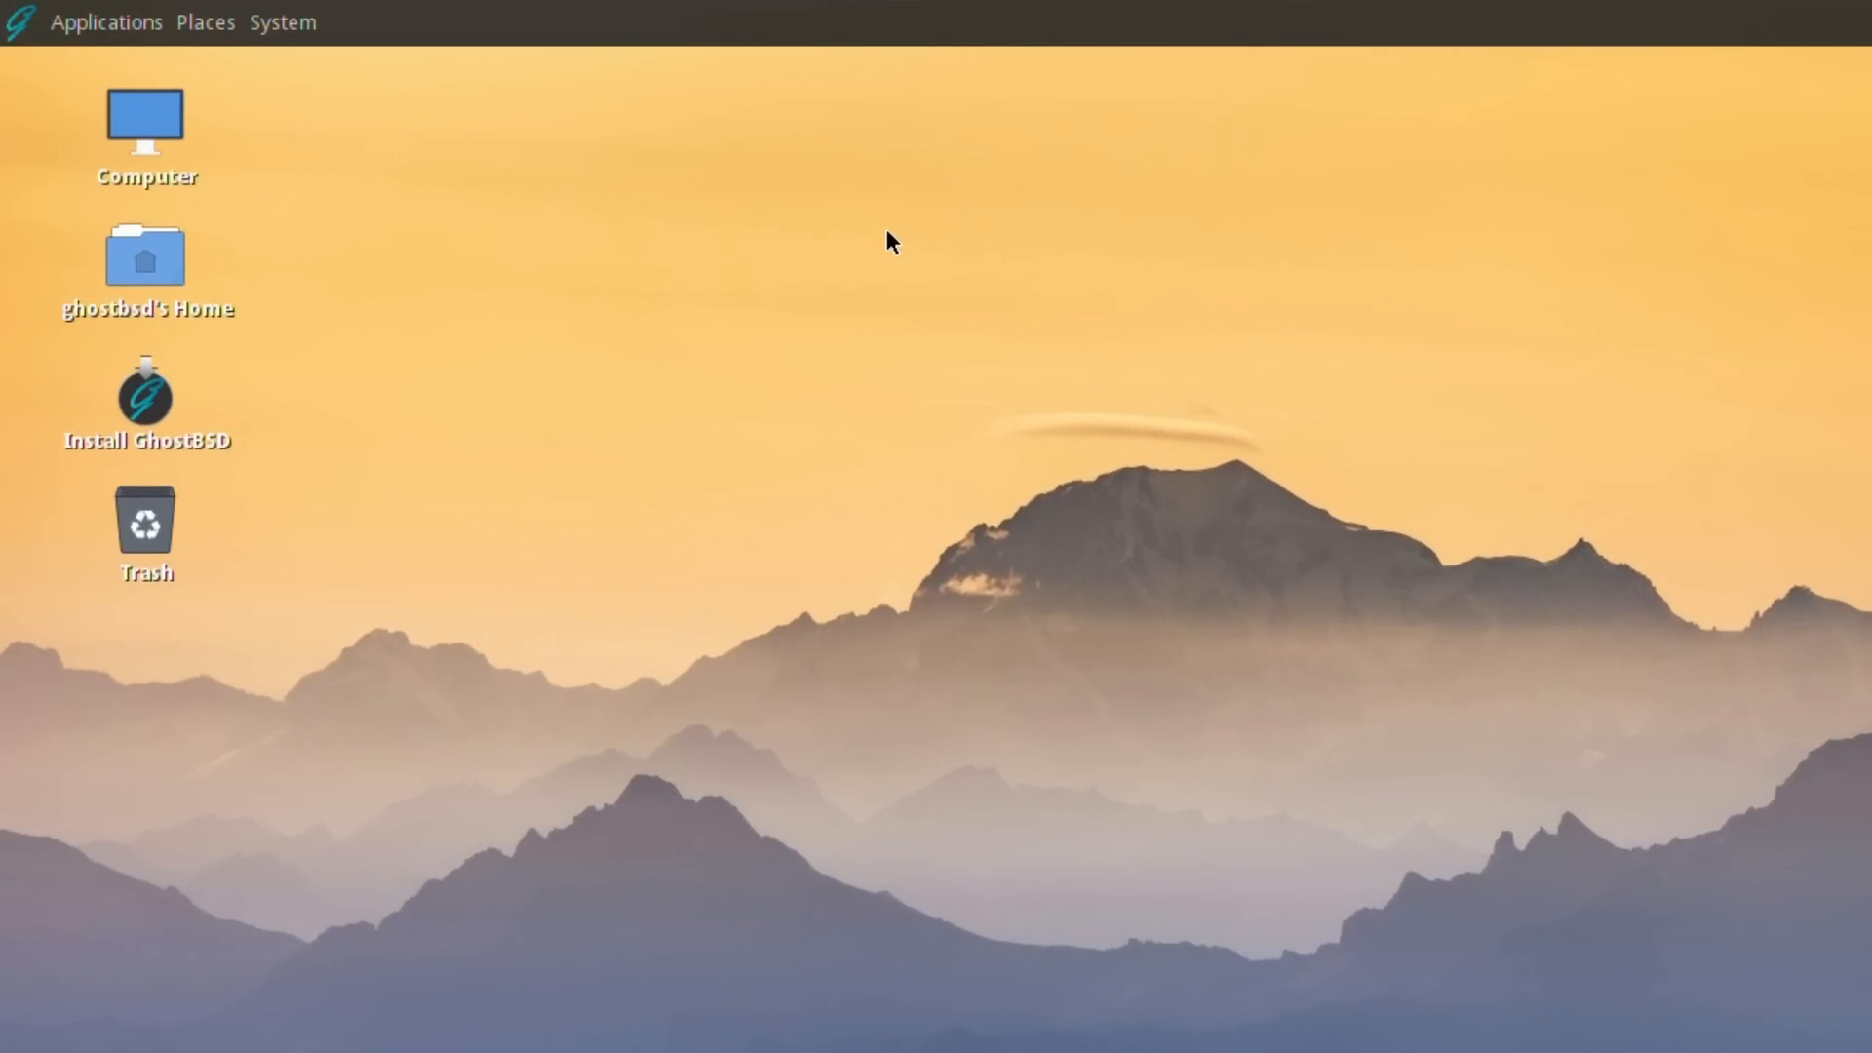
# Open the desktop background settings from the desktop's own options
pyautogui.rightClick(882, 234)
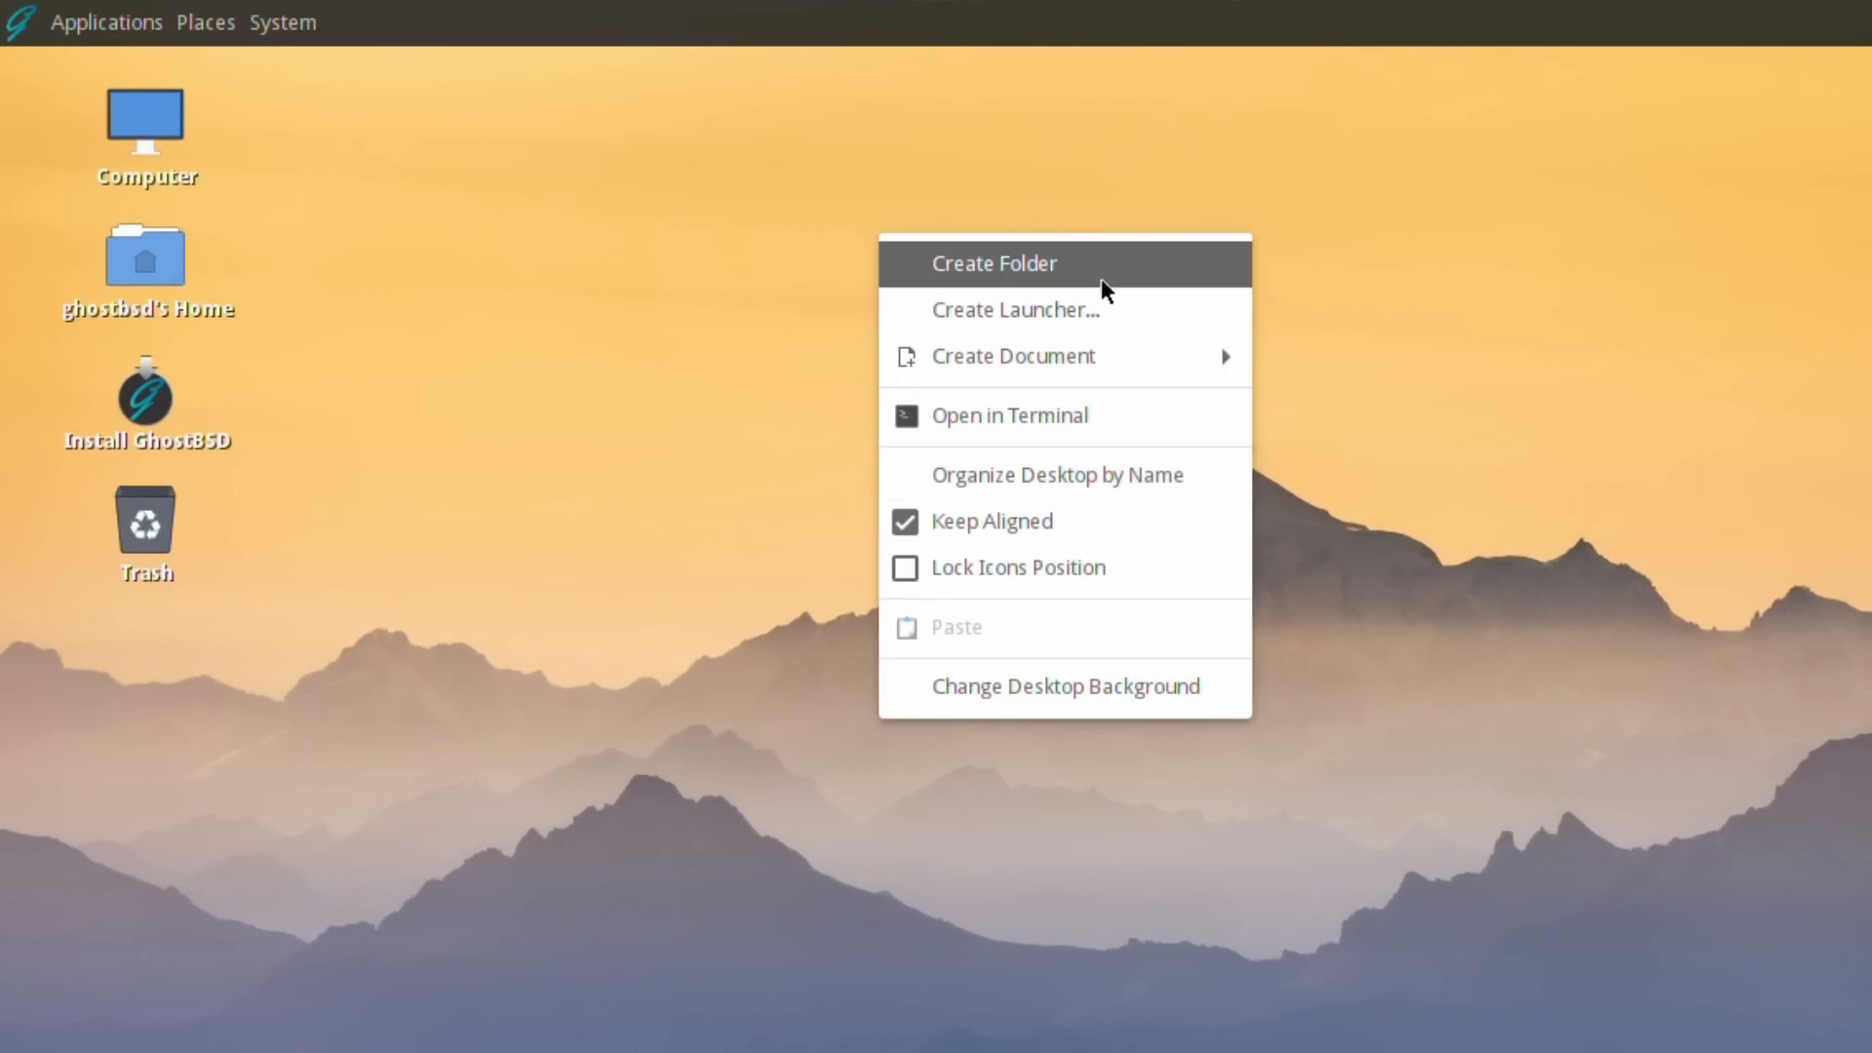
pyautogui.moveTo(1067, 357)
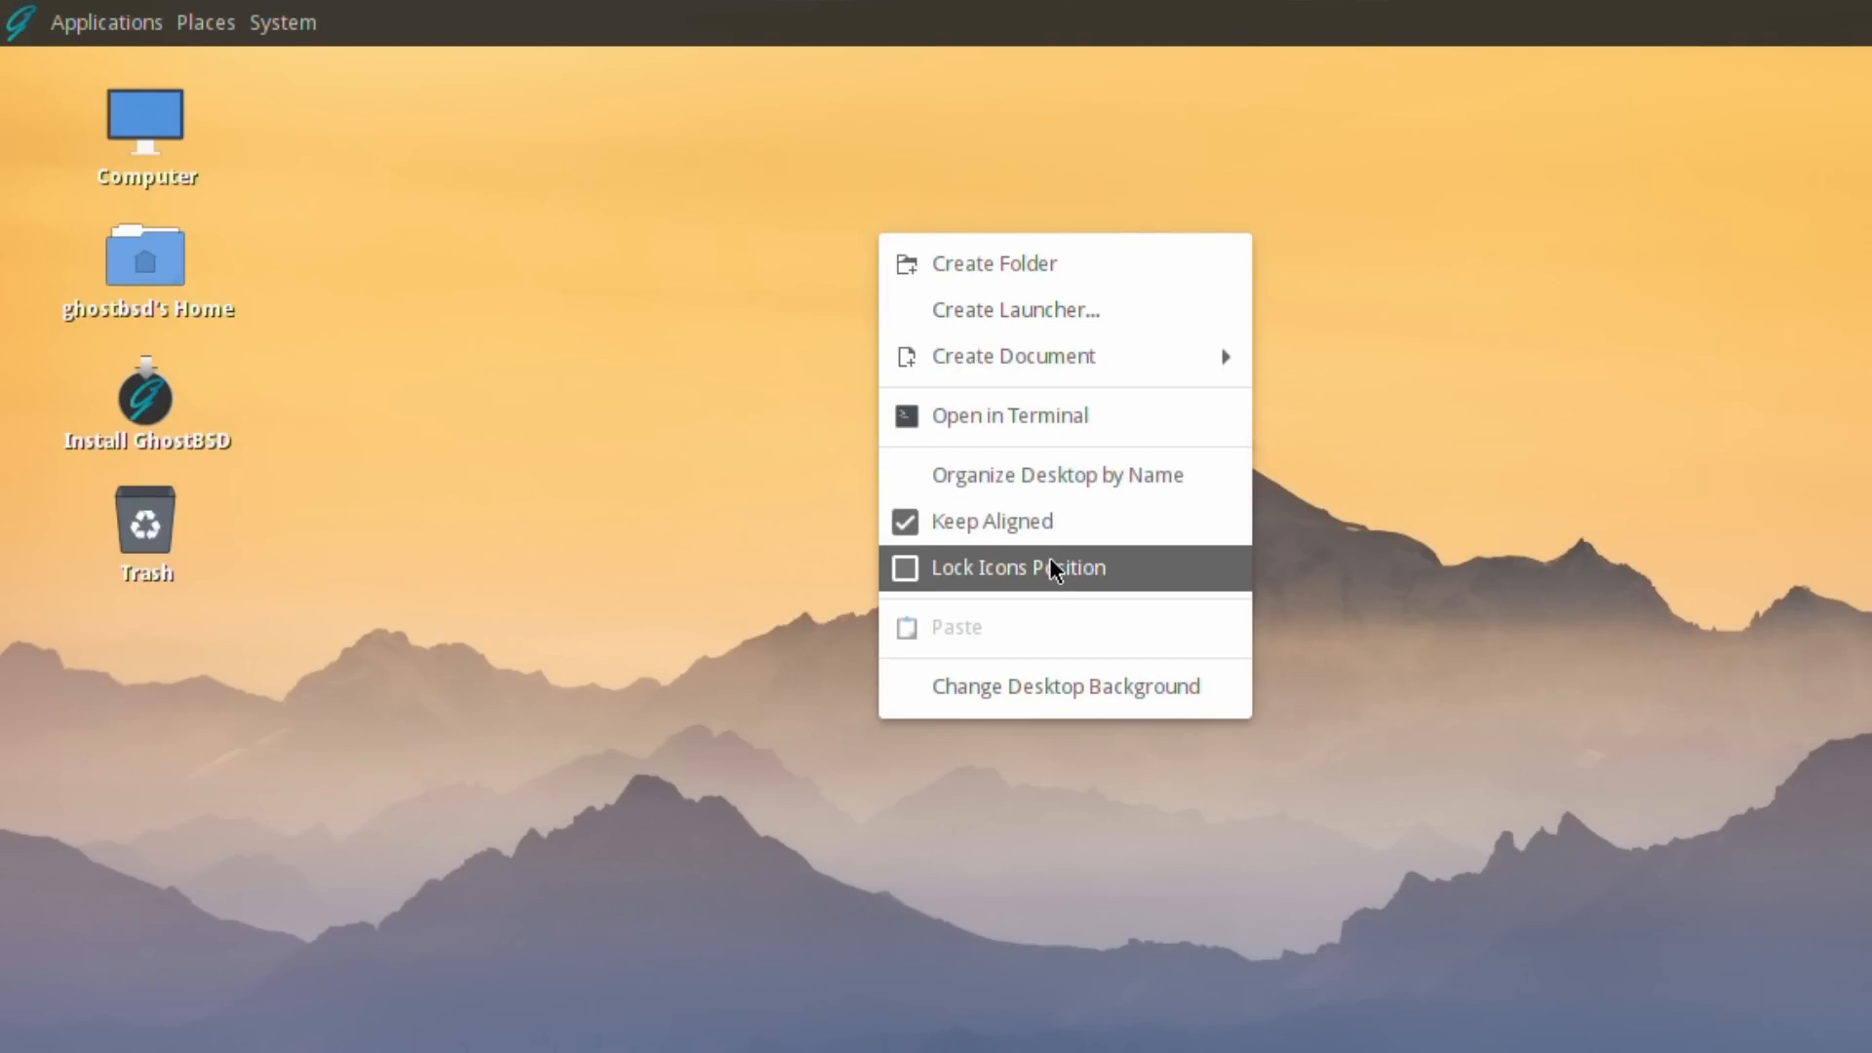
pyautogui.click(1019, 687)
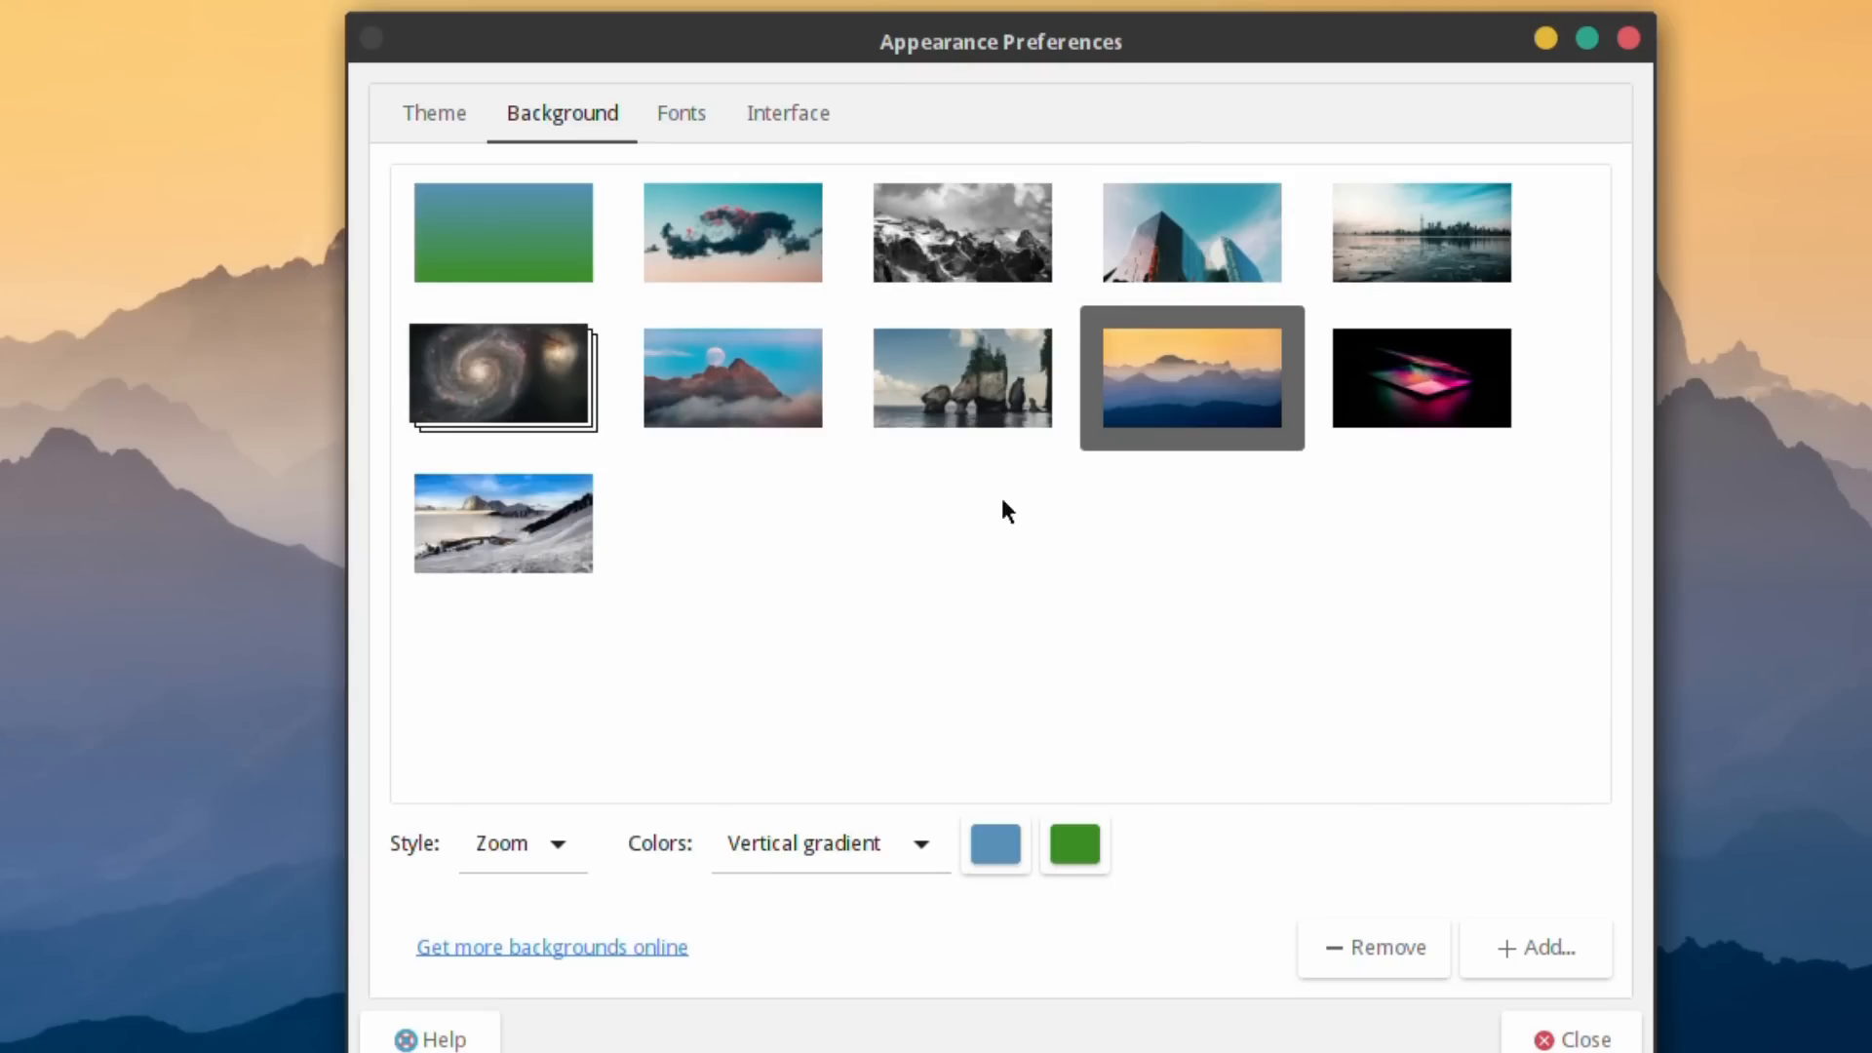
# Try the pink-cloud, black-and-white mountain, skyscraper, city waterfront and galaxy wallpapers as the desktop background
pyautogui.click(760, 246)
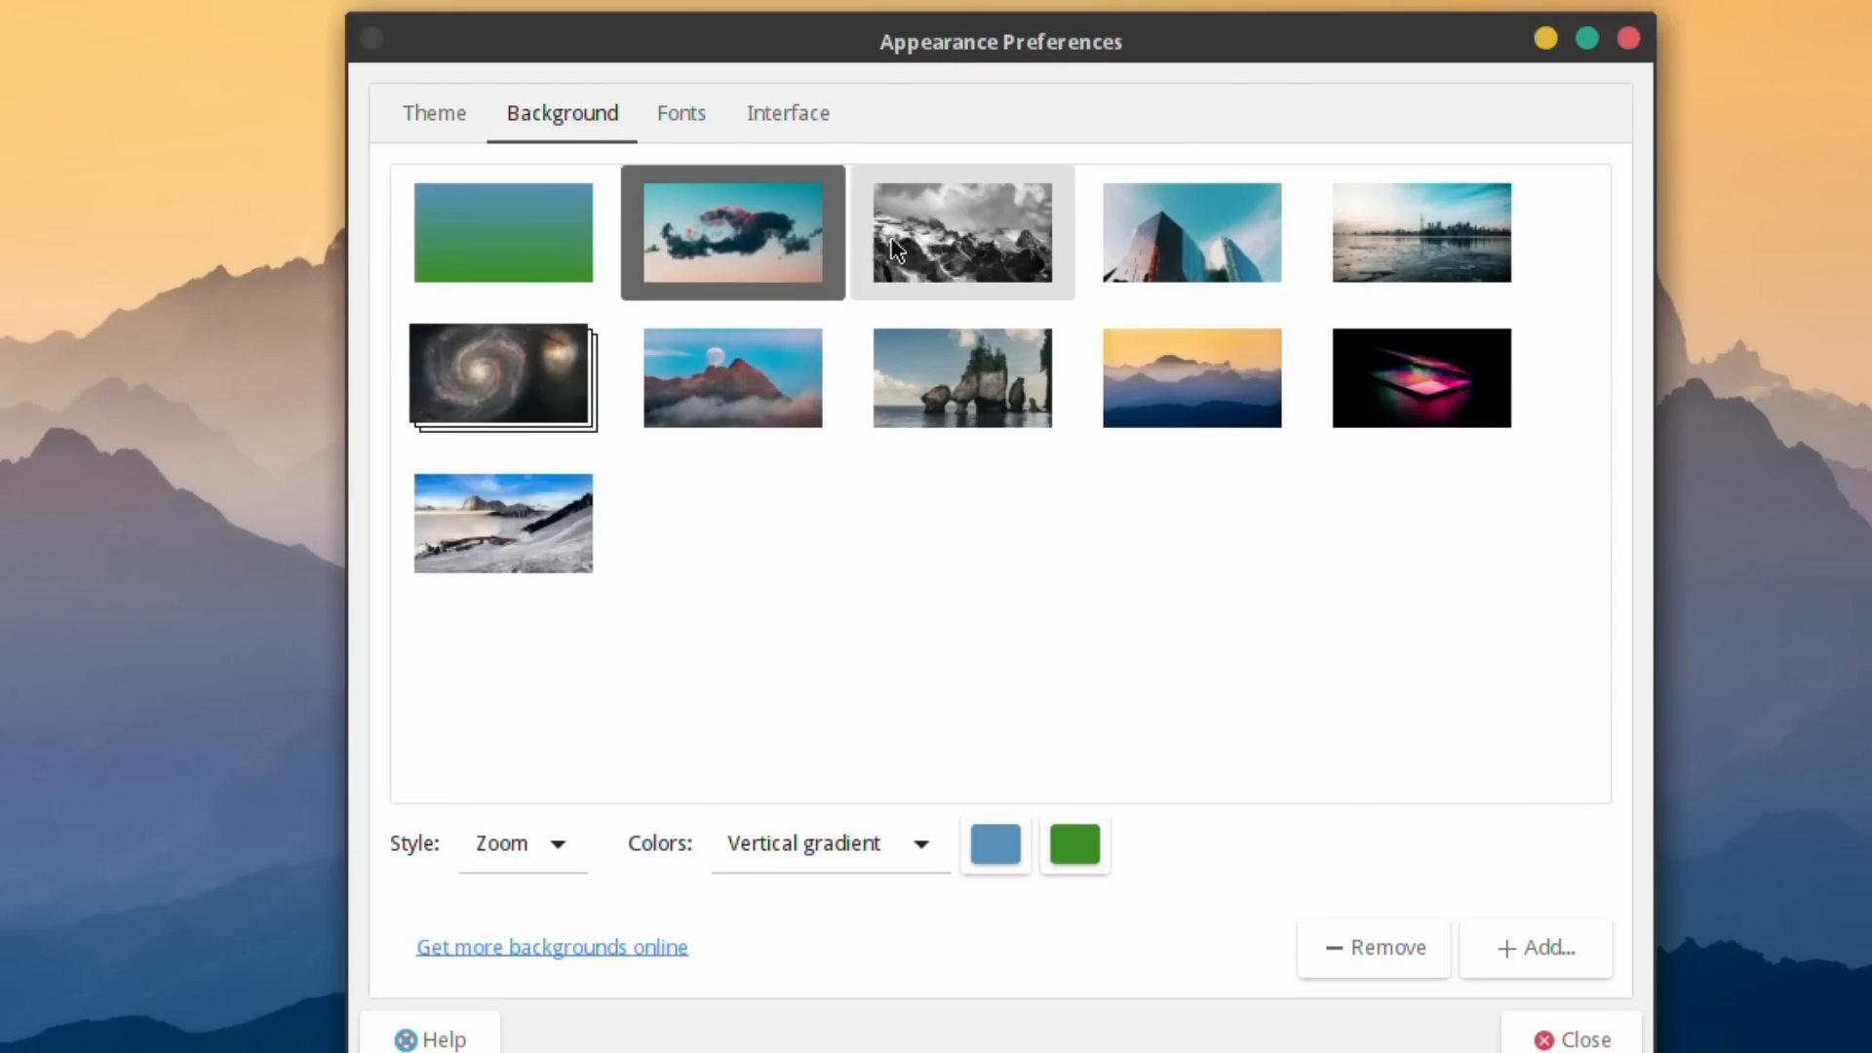
pyautogui.moveTo(1027, 50); pyautogui.dragTo(711, 318)
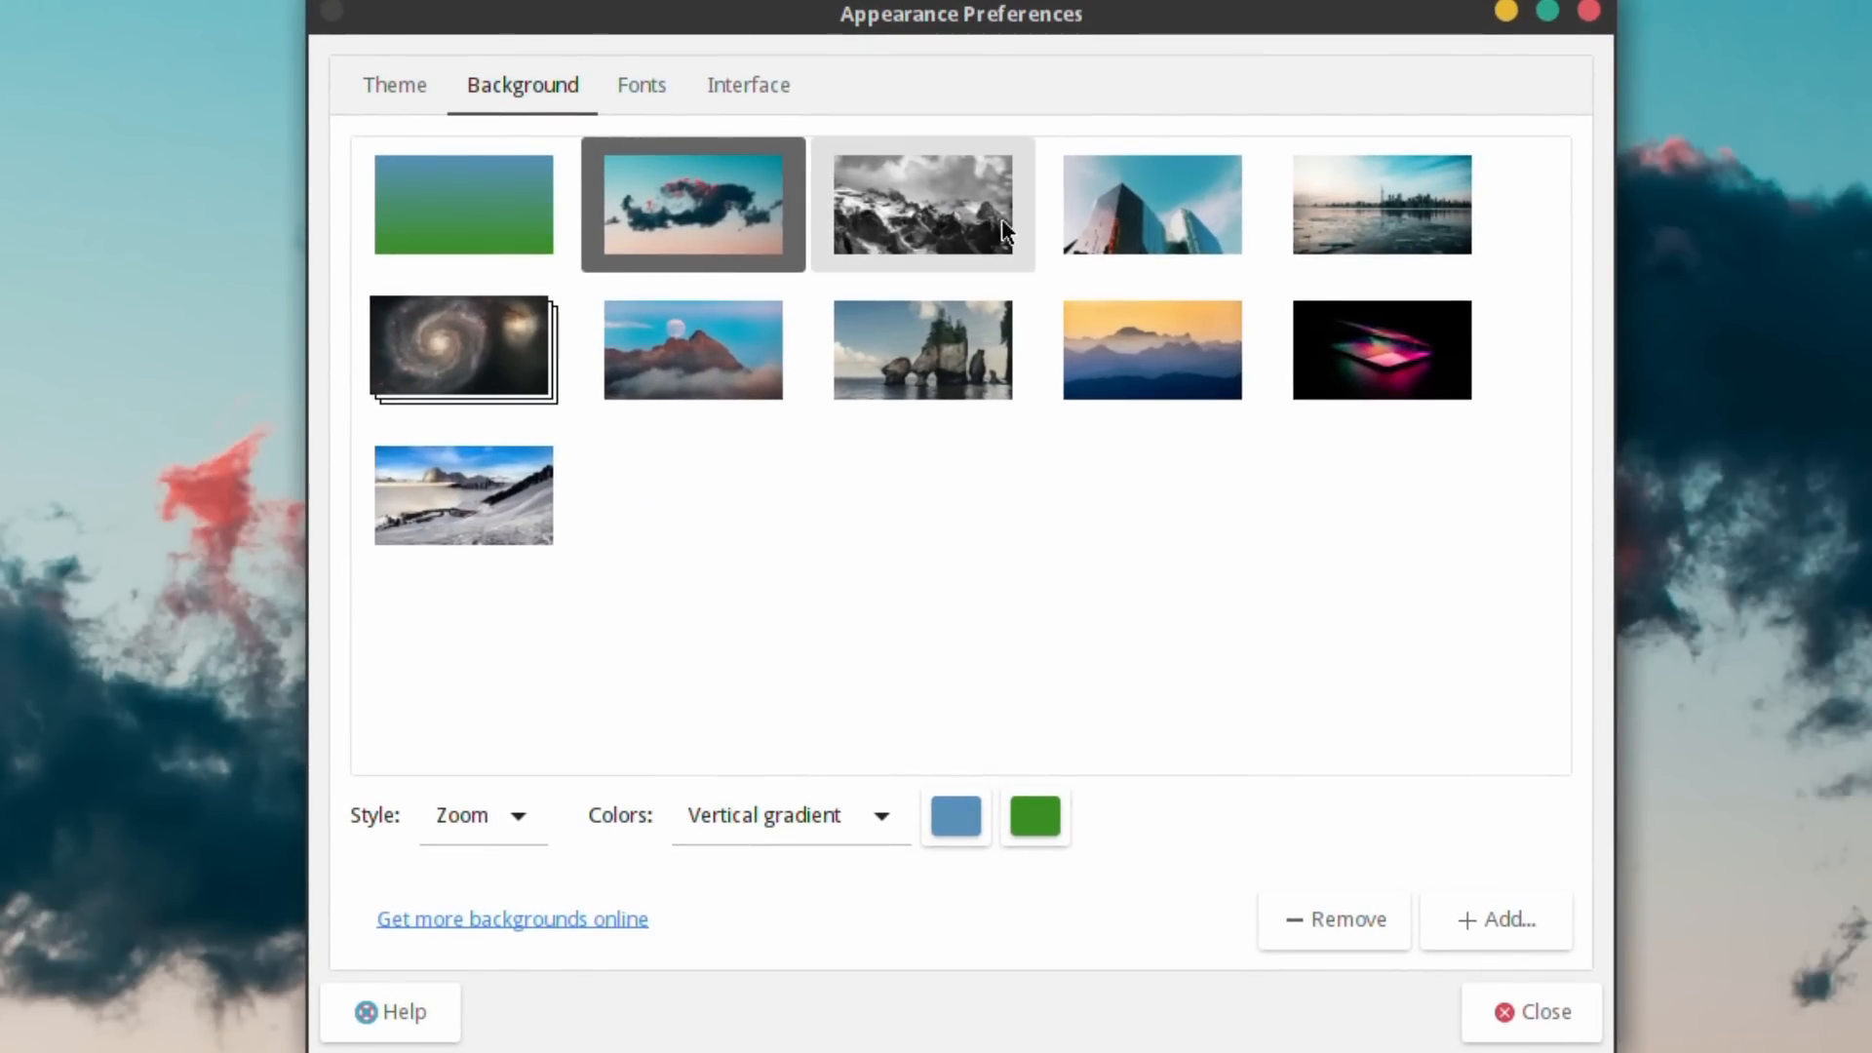
pyautogui.click(976, 200)
pyautogui.moveTo(987, 19); pyautogui.dragTo(773, 1035)
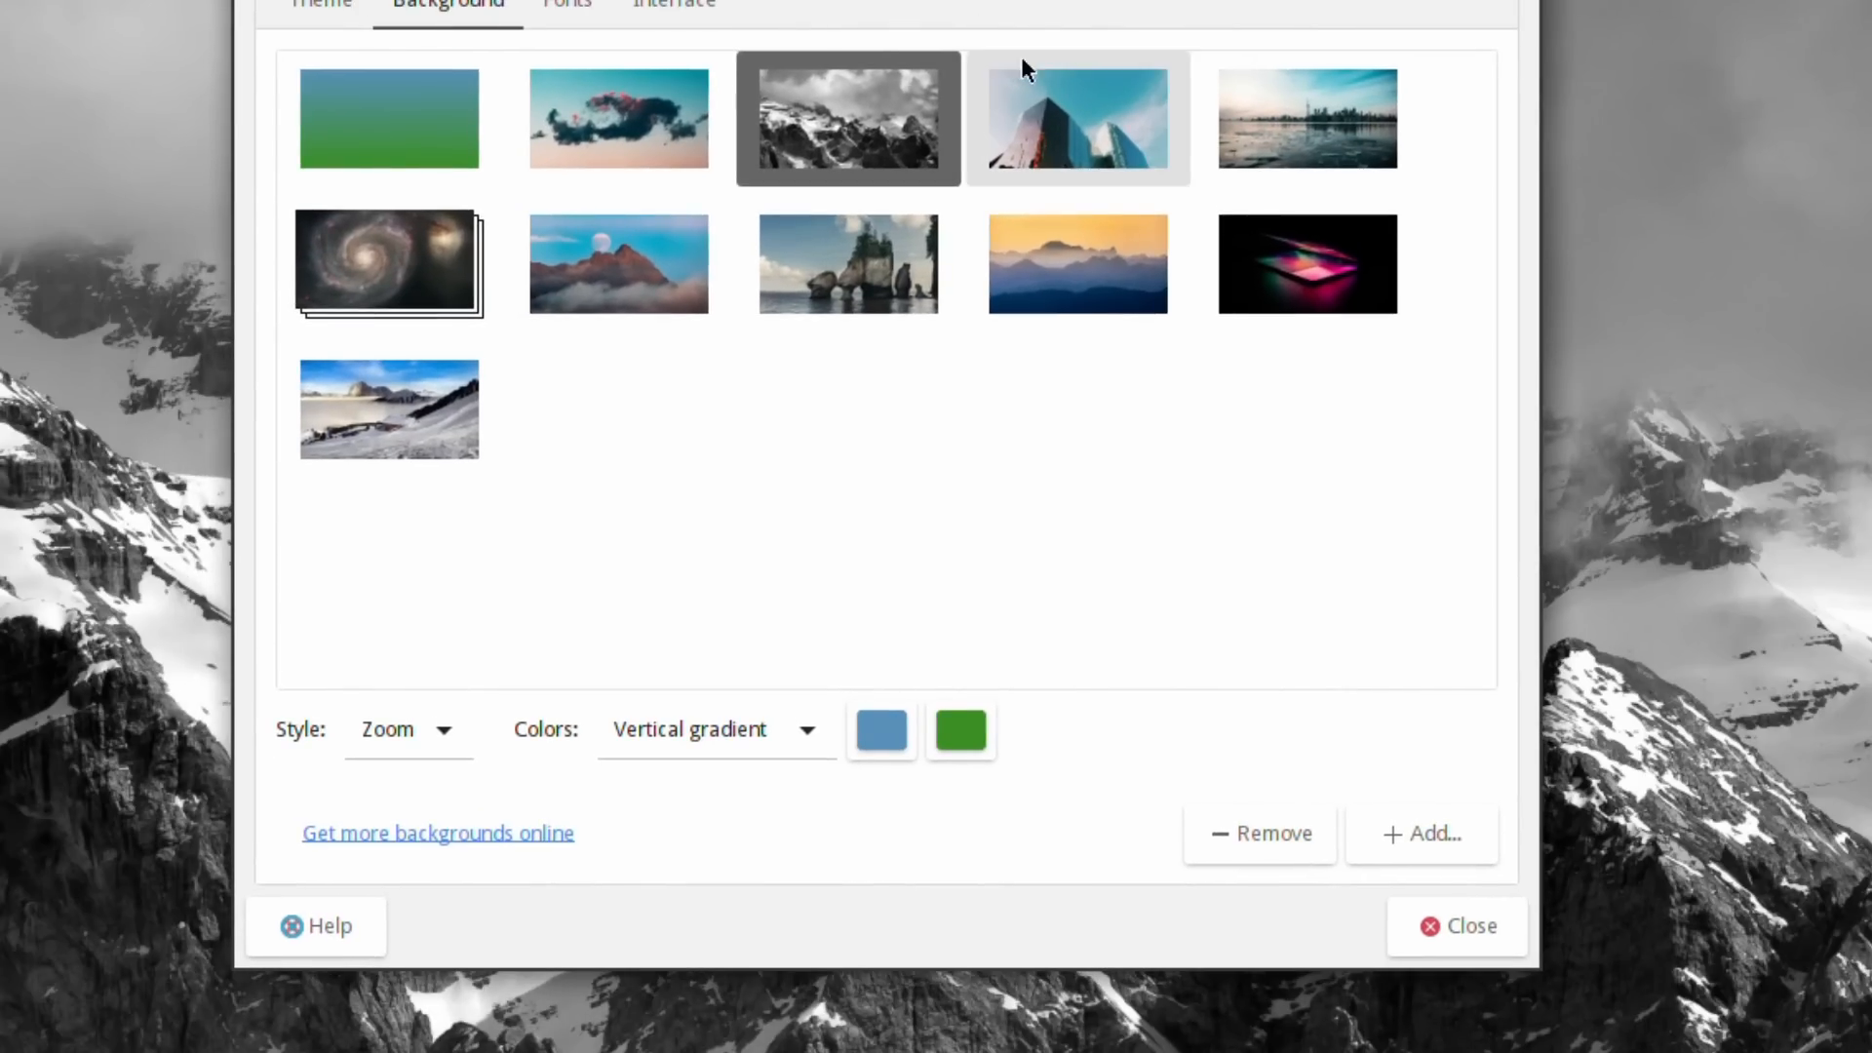
pyautogui.click(1067, 96)
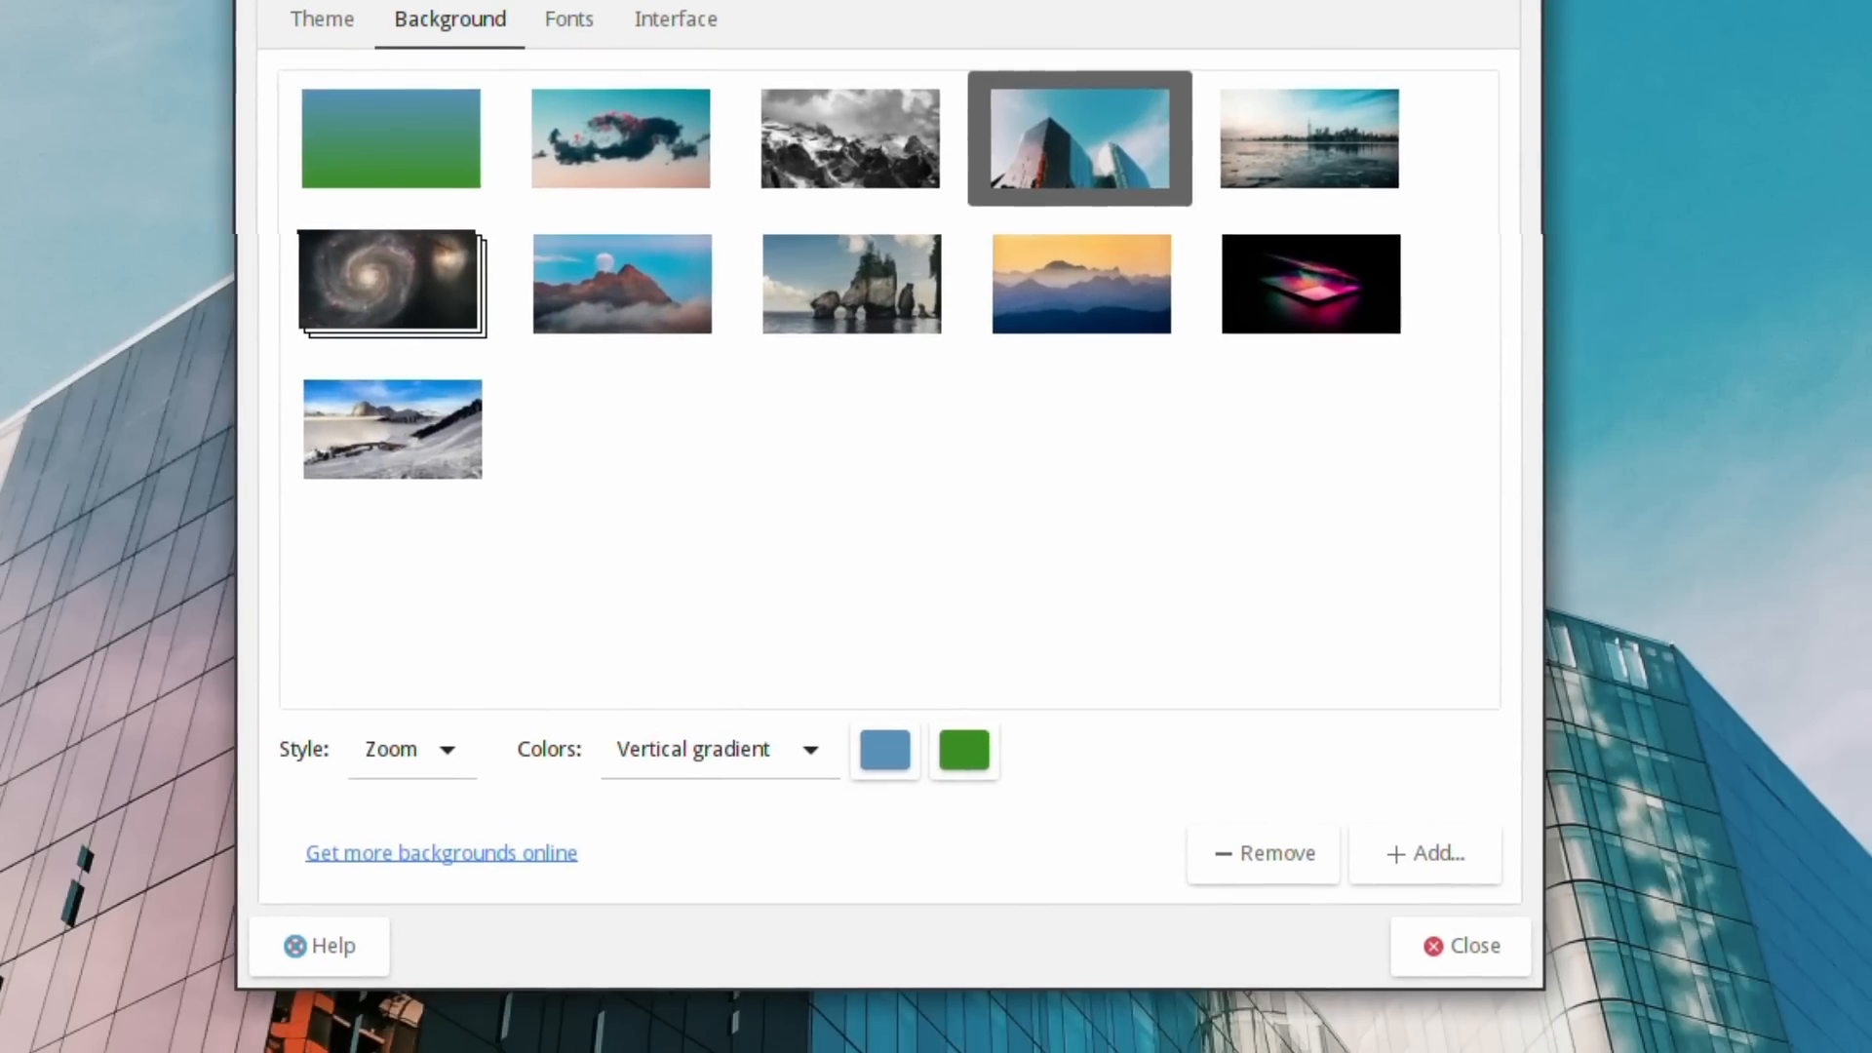
pyautogui.click(1302, 151)
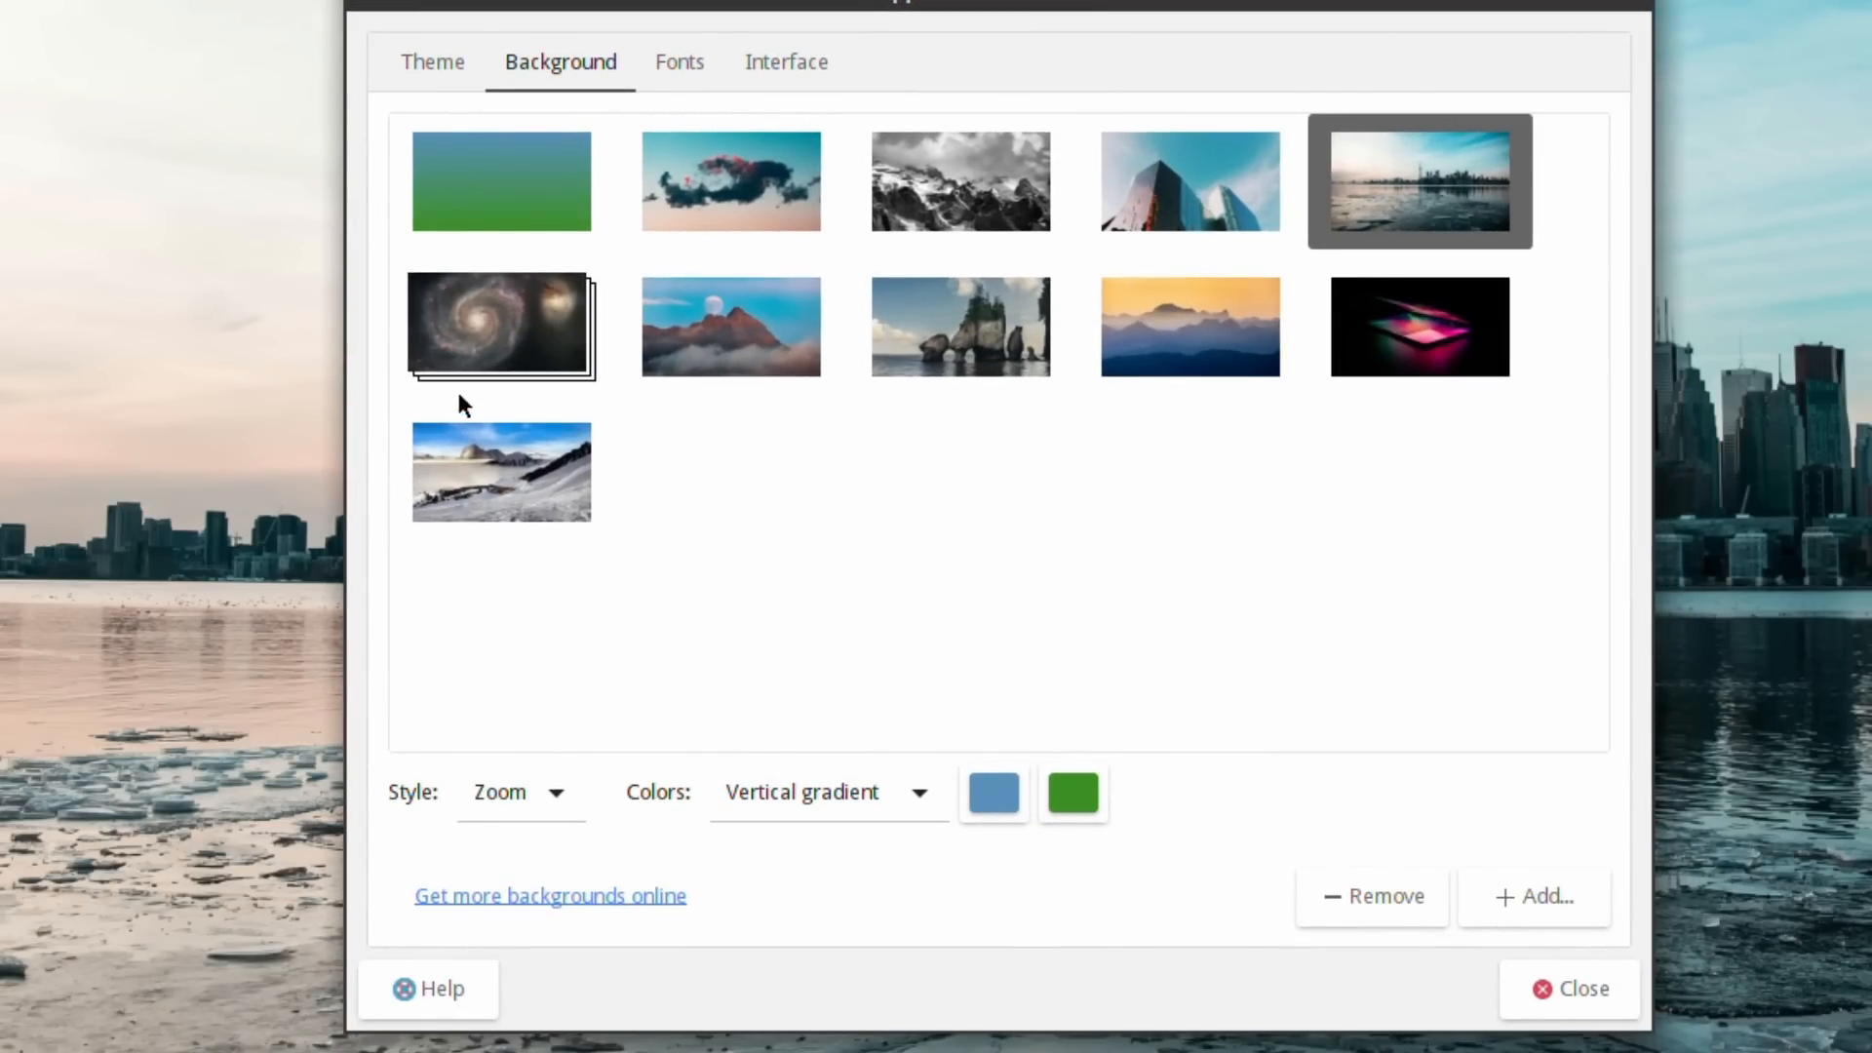
pyautogui.click(500, 363)
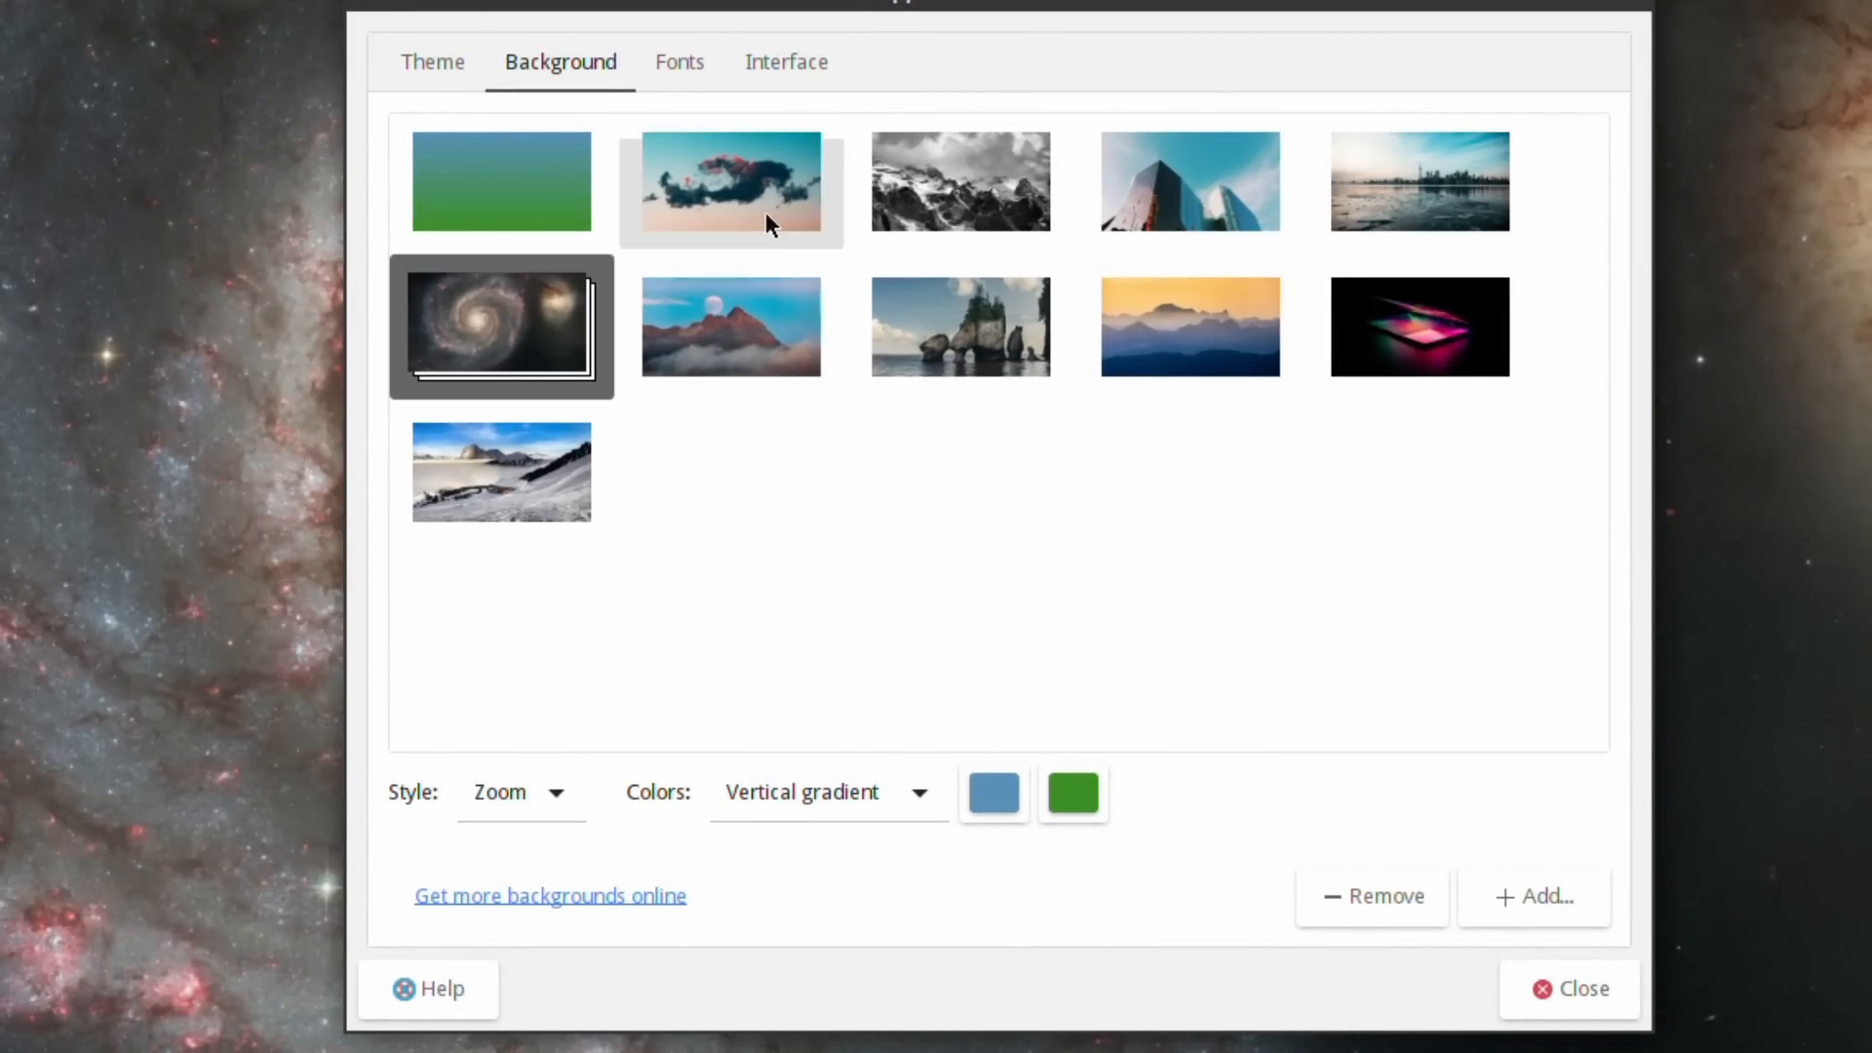
# Examine the interface options and available themes in Appearance Preferences, and return to the backgrounds
pyautogui.click(786, 61)
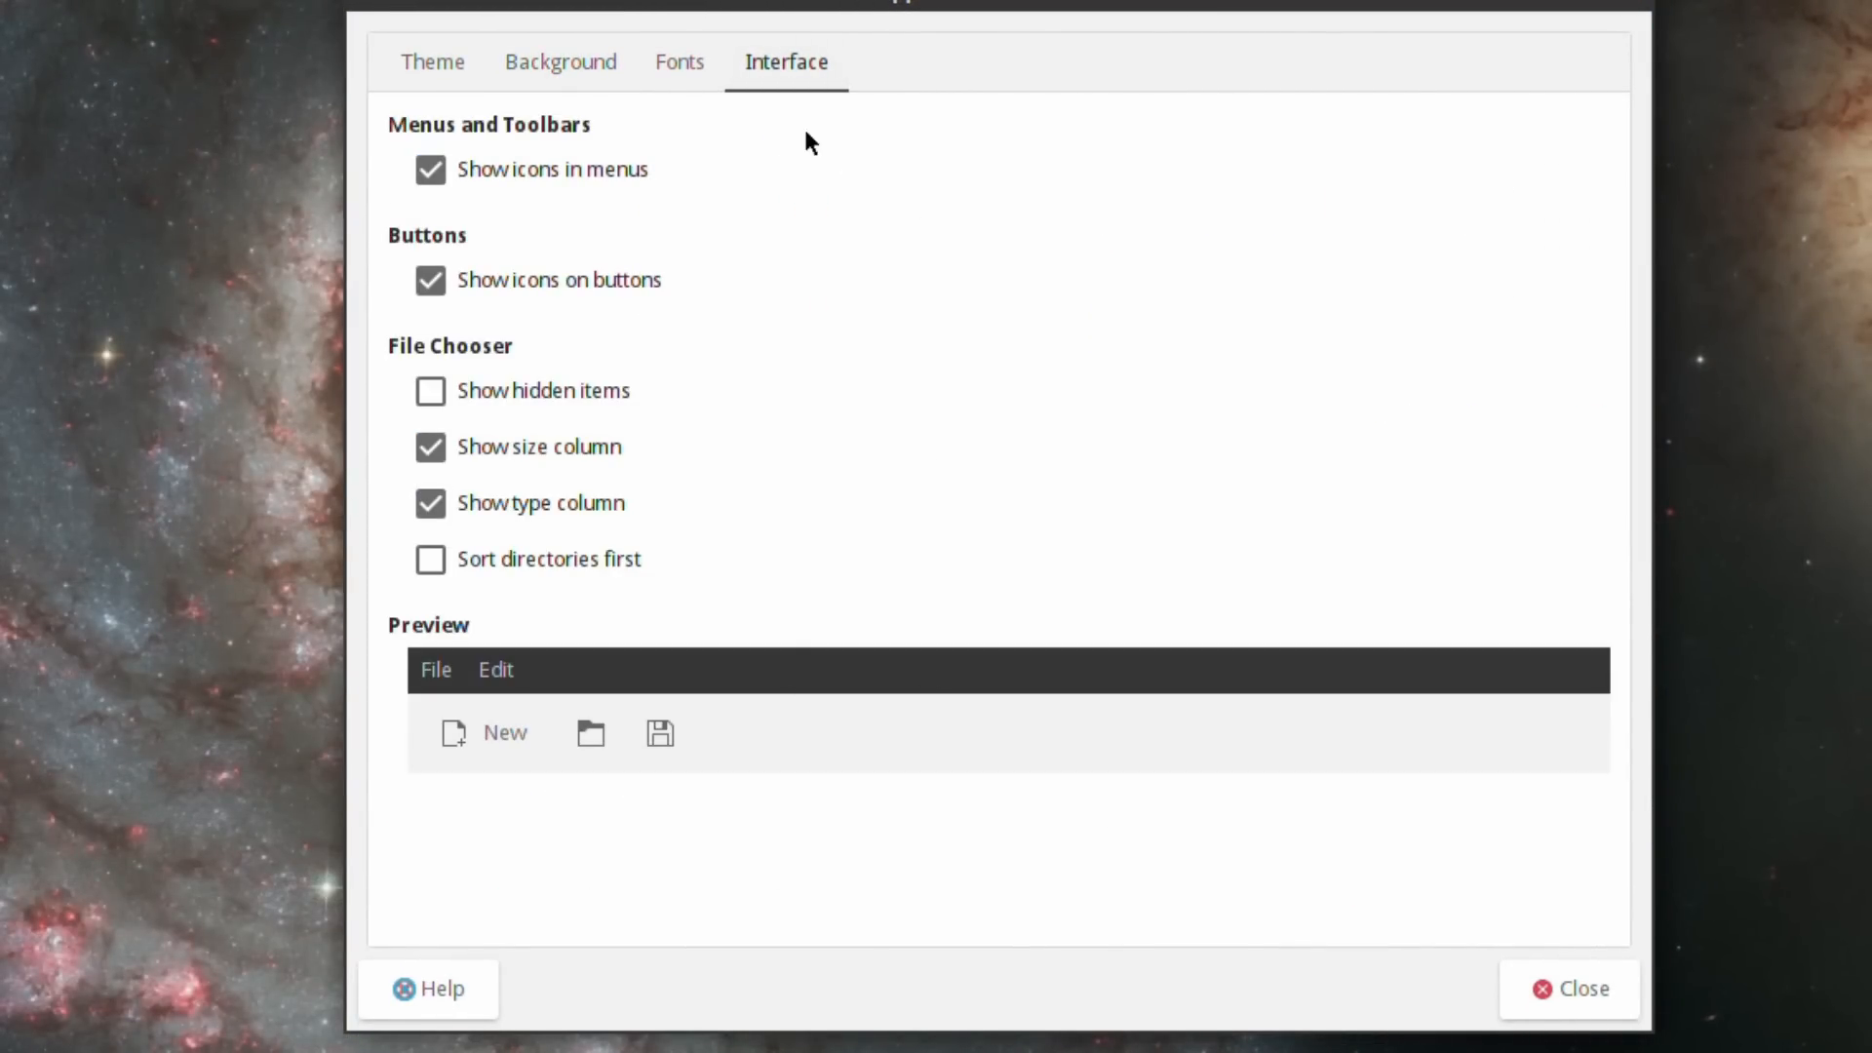
pyautogui.click(398, 61)
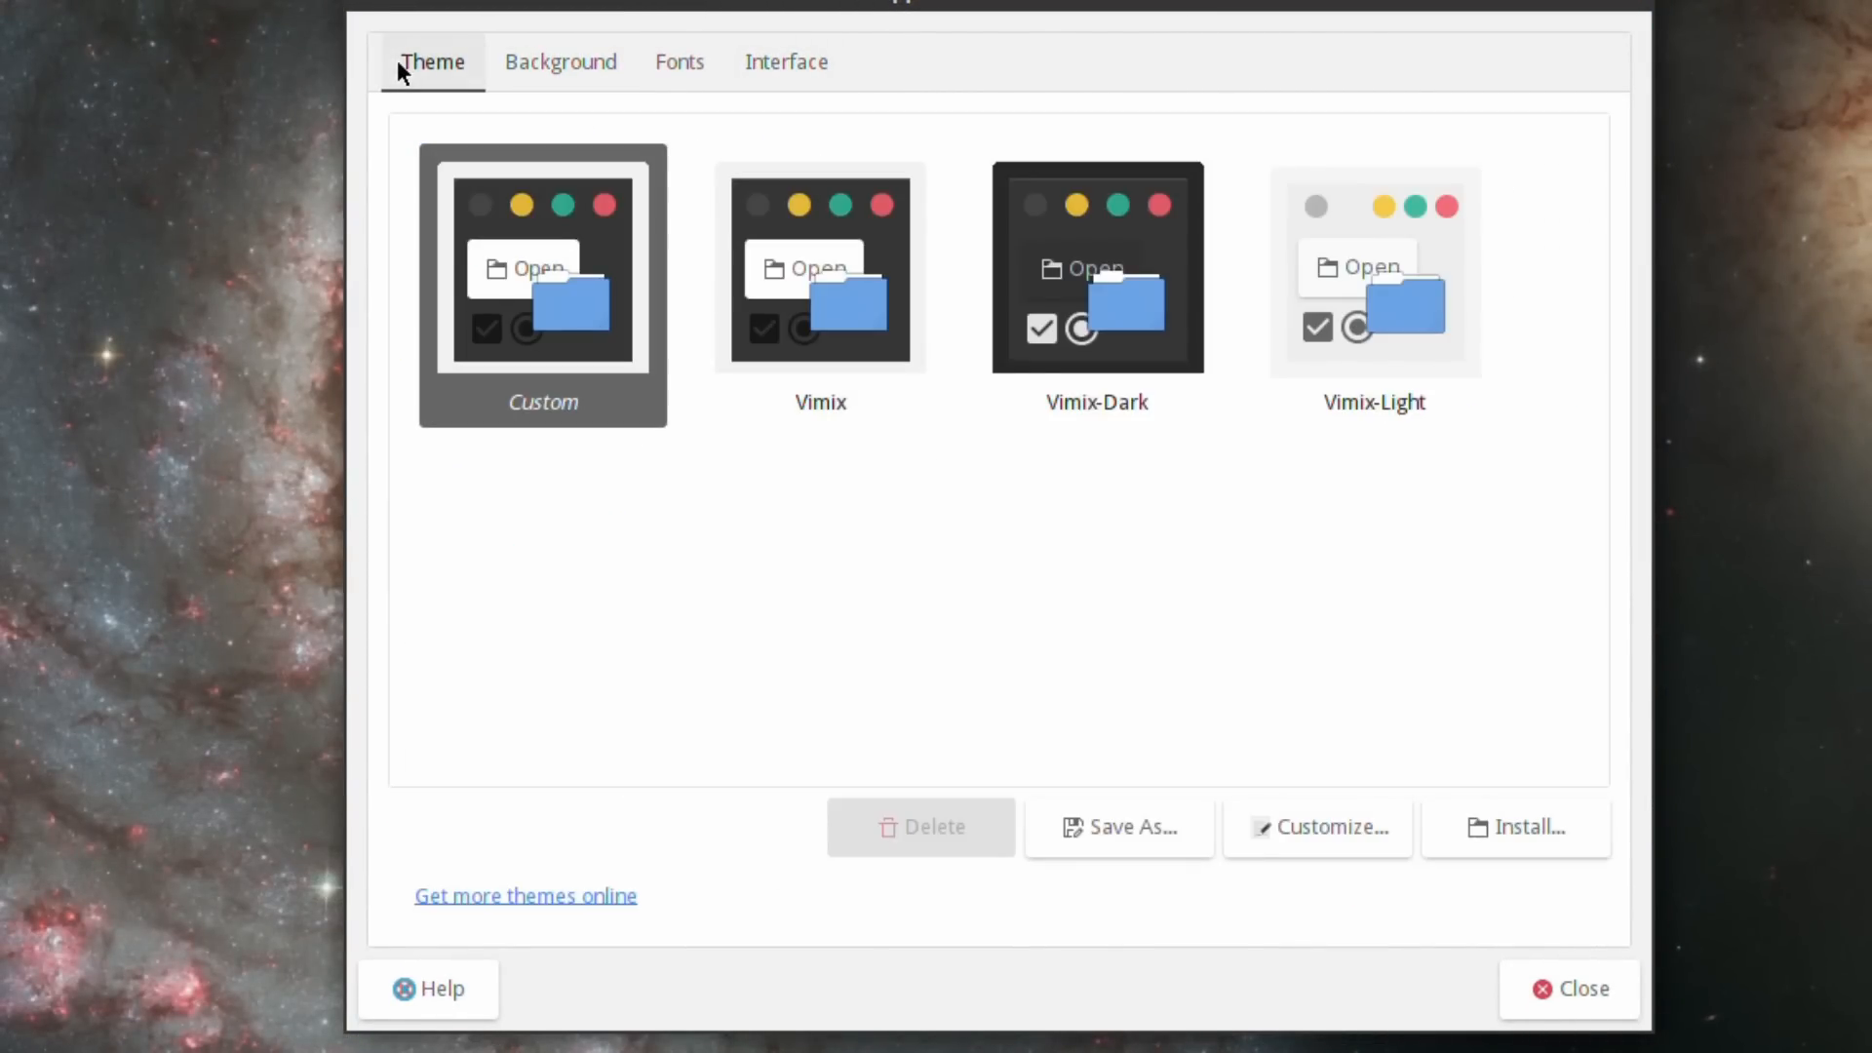
pyautogui.click(588, 63)
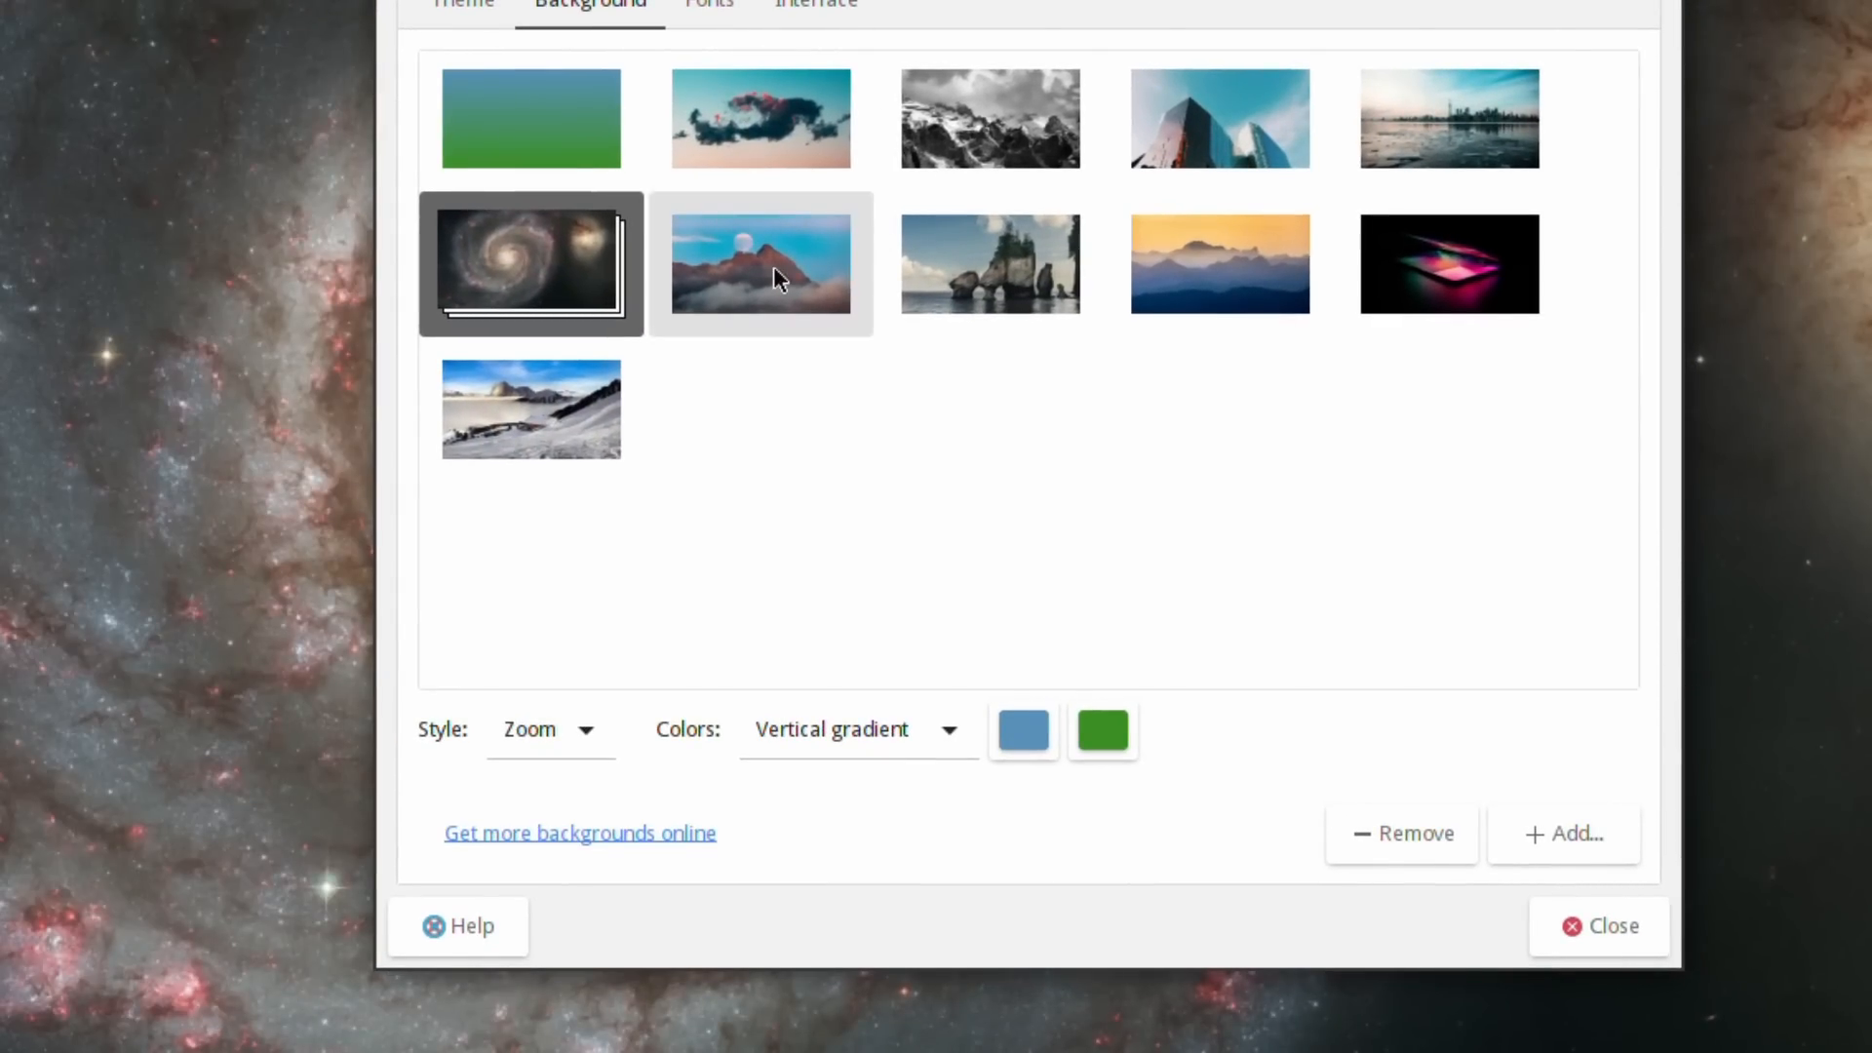
# Try the moonlit mountain, coastal rocks, neon-lit laptop and snowy slope wallpapers as the desktop background
pyautogui.click(774, 266)
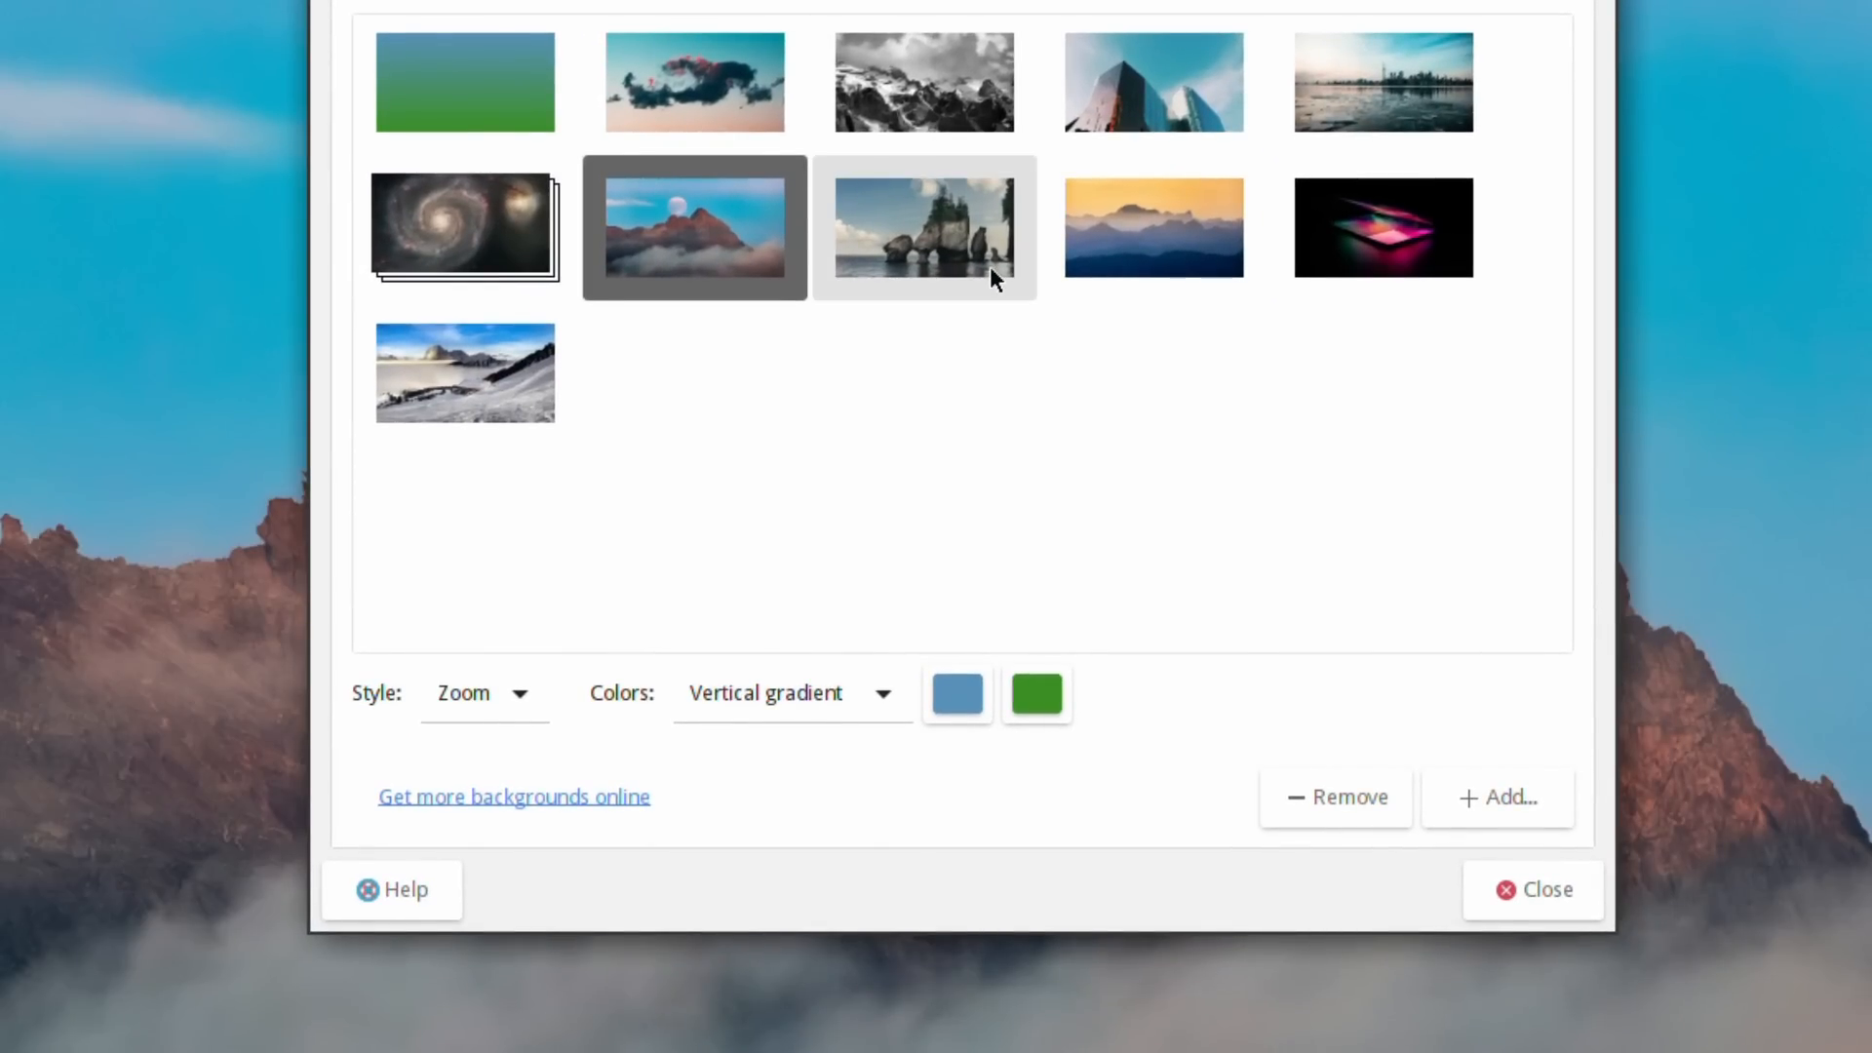
pyautogui.click(991, 267)
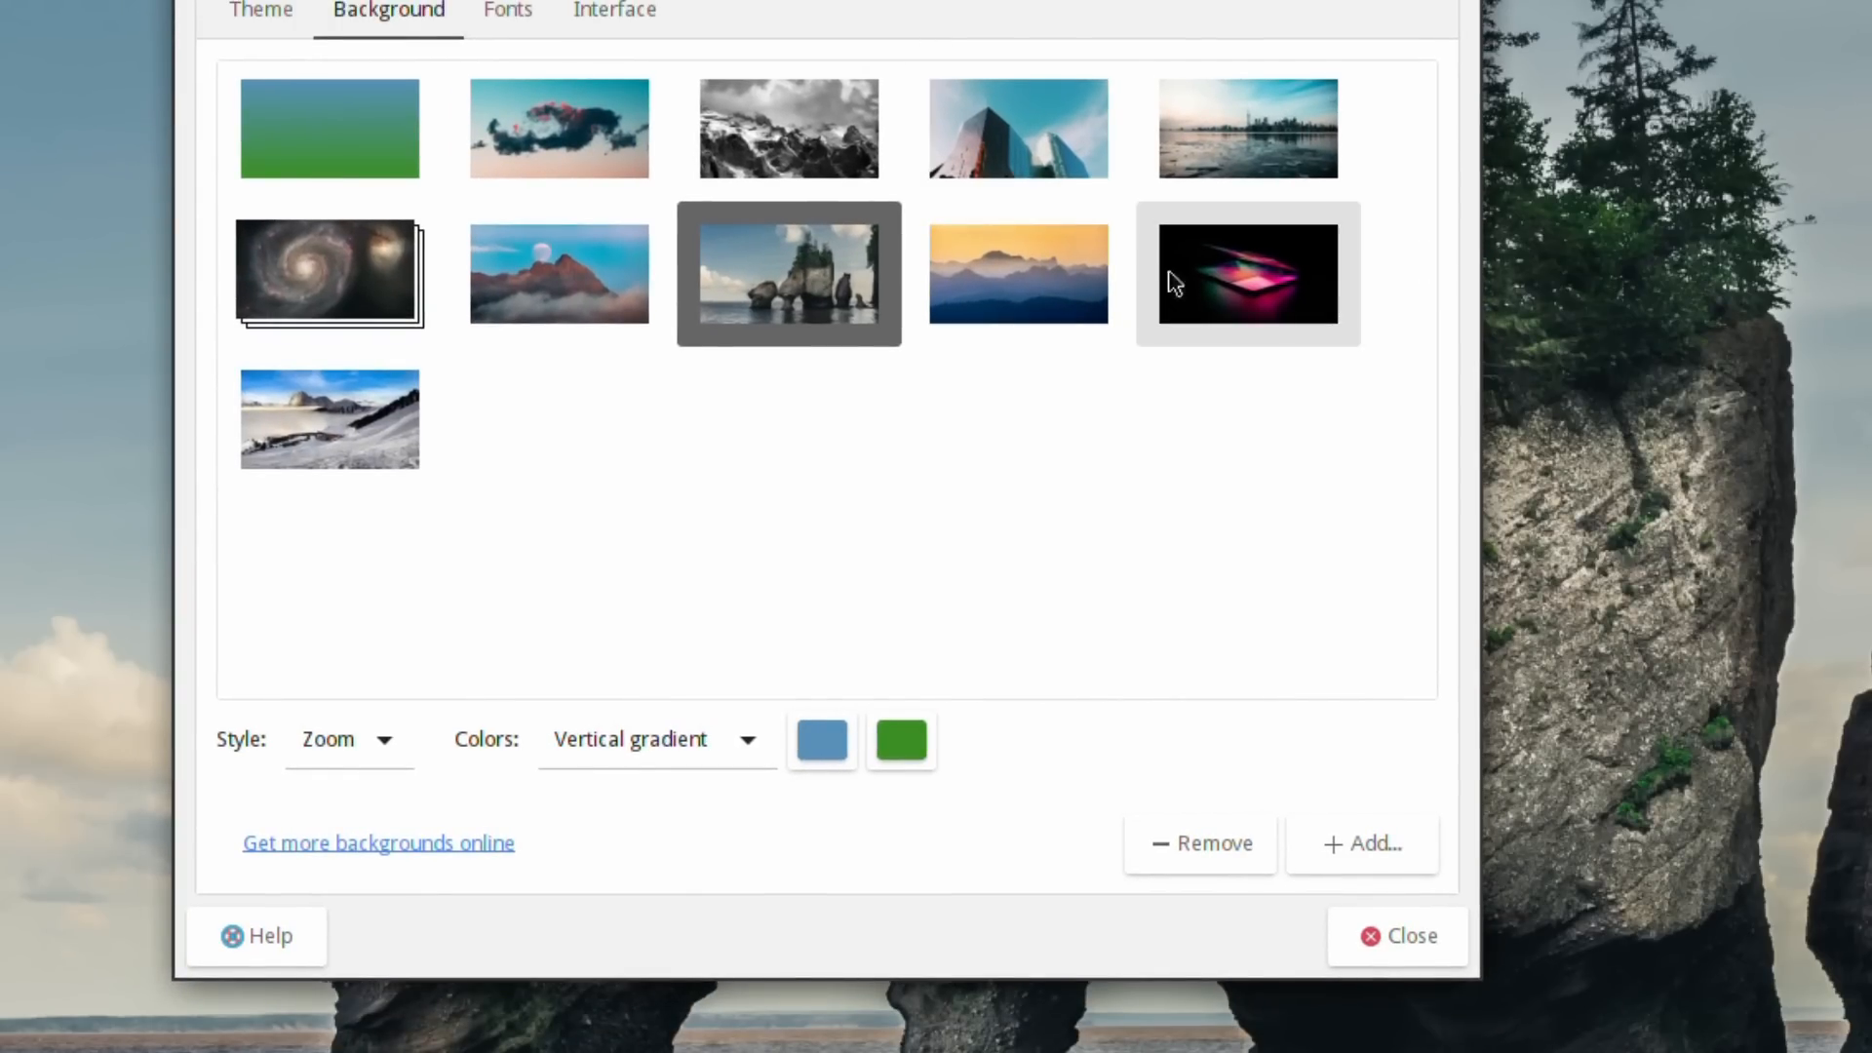
pyautogui.click(1237, 280)
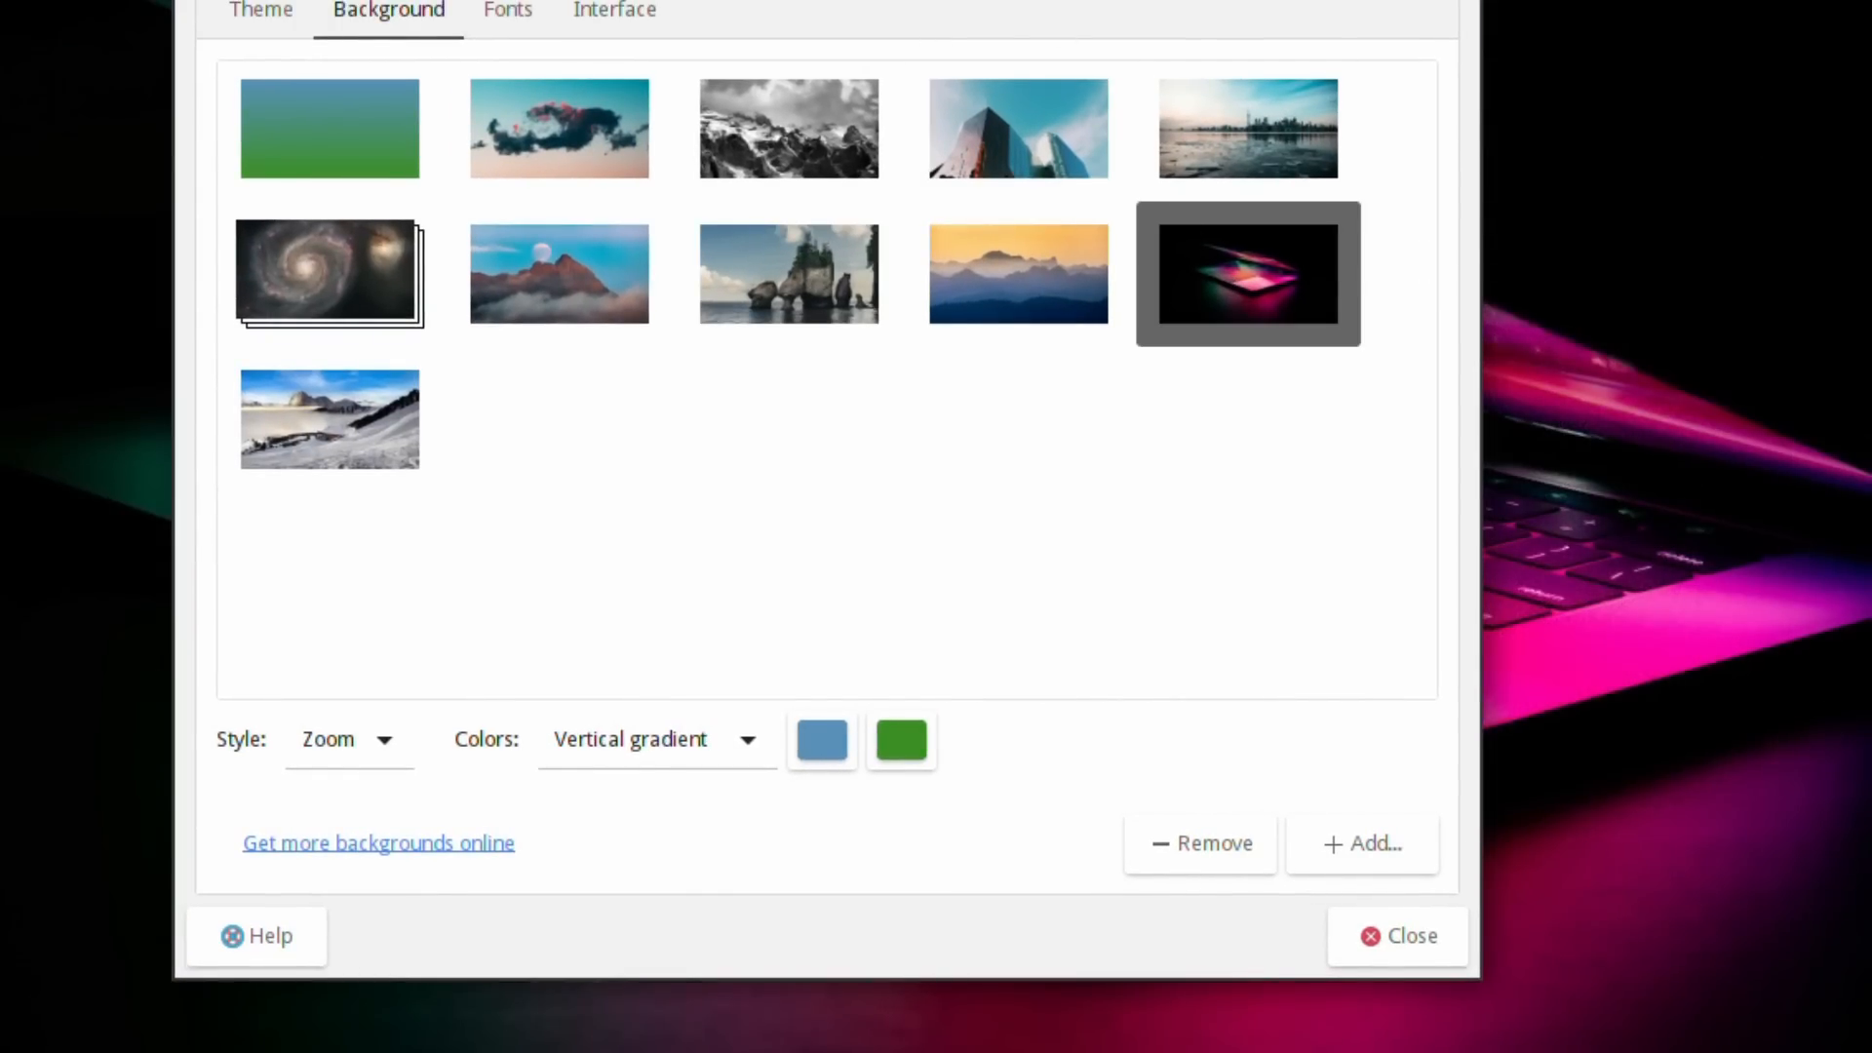
pyautogui.moveTo(1031, 0); pyautogui.dragTo(821, 958)
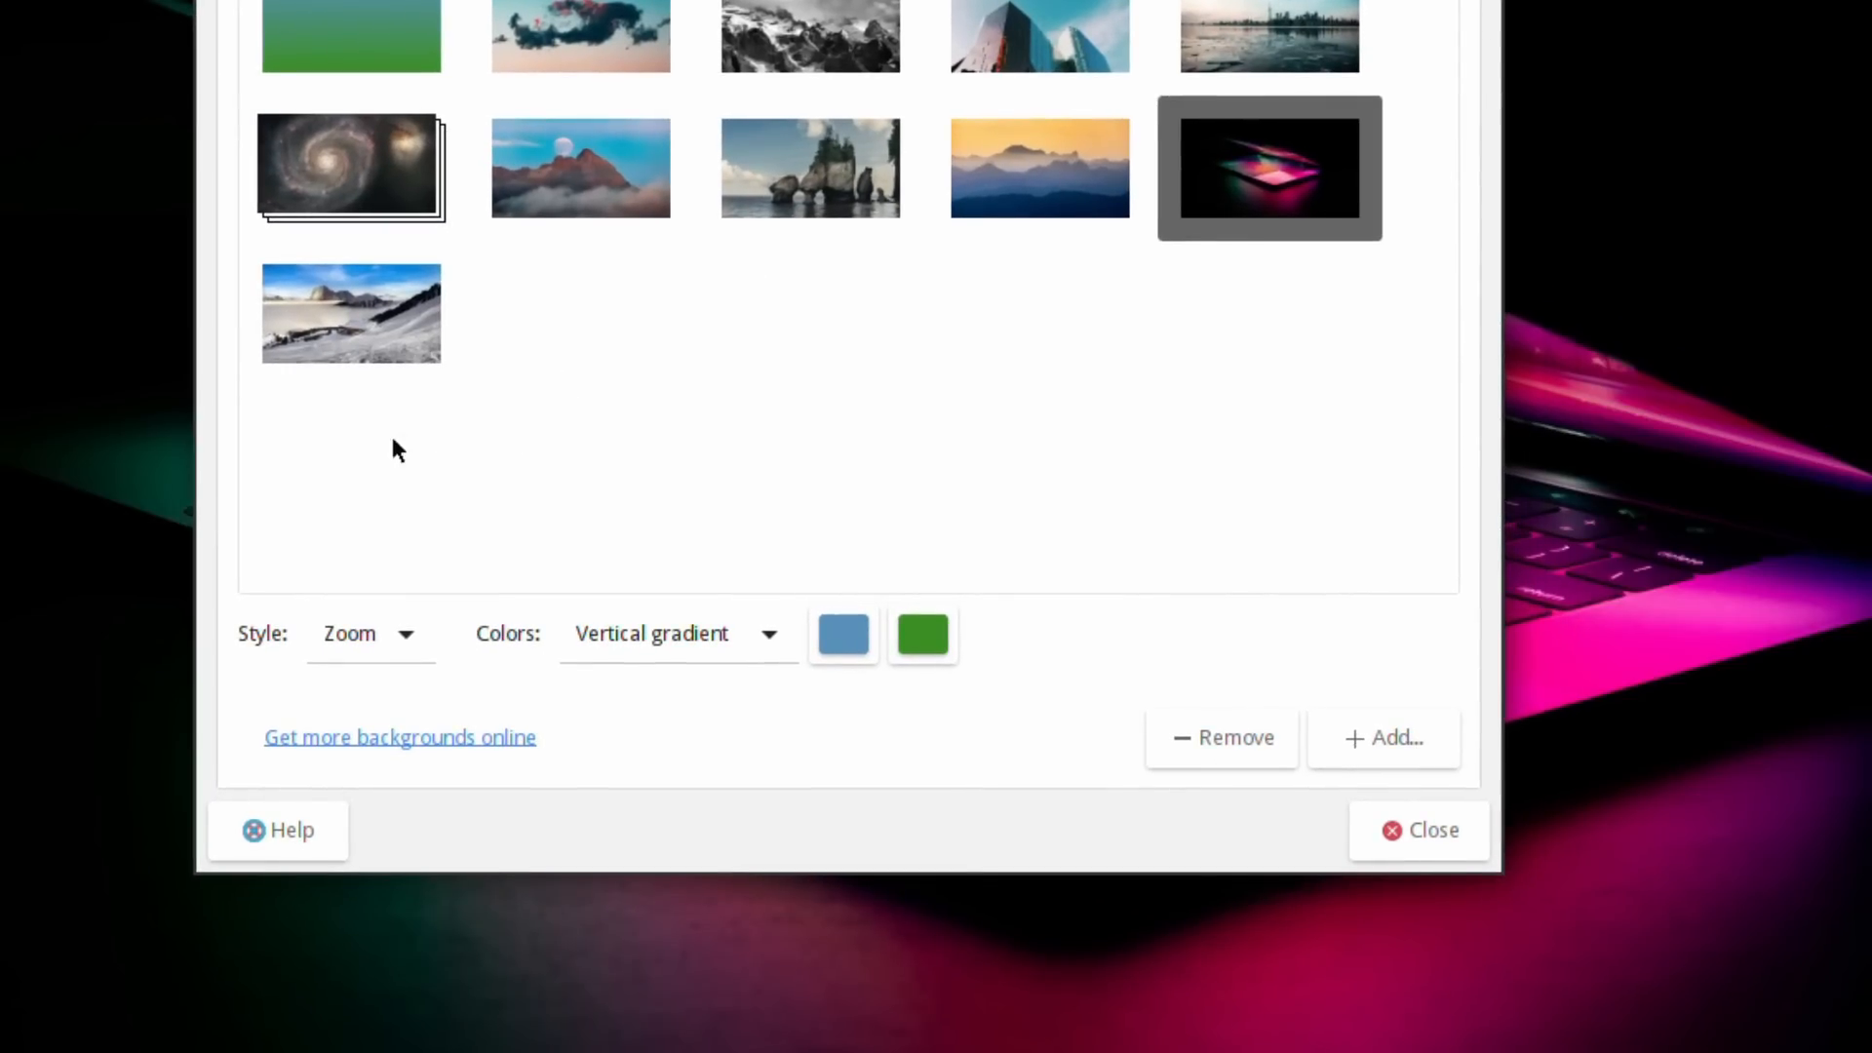
pyautogui.click(384, 314)
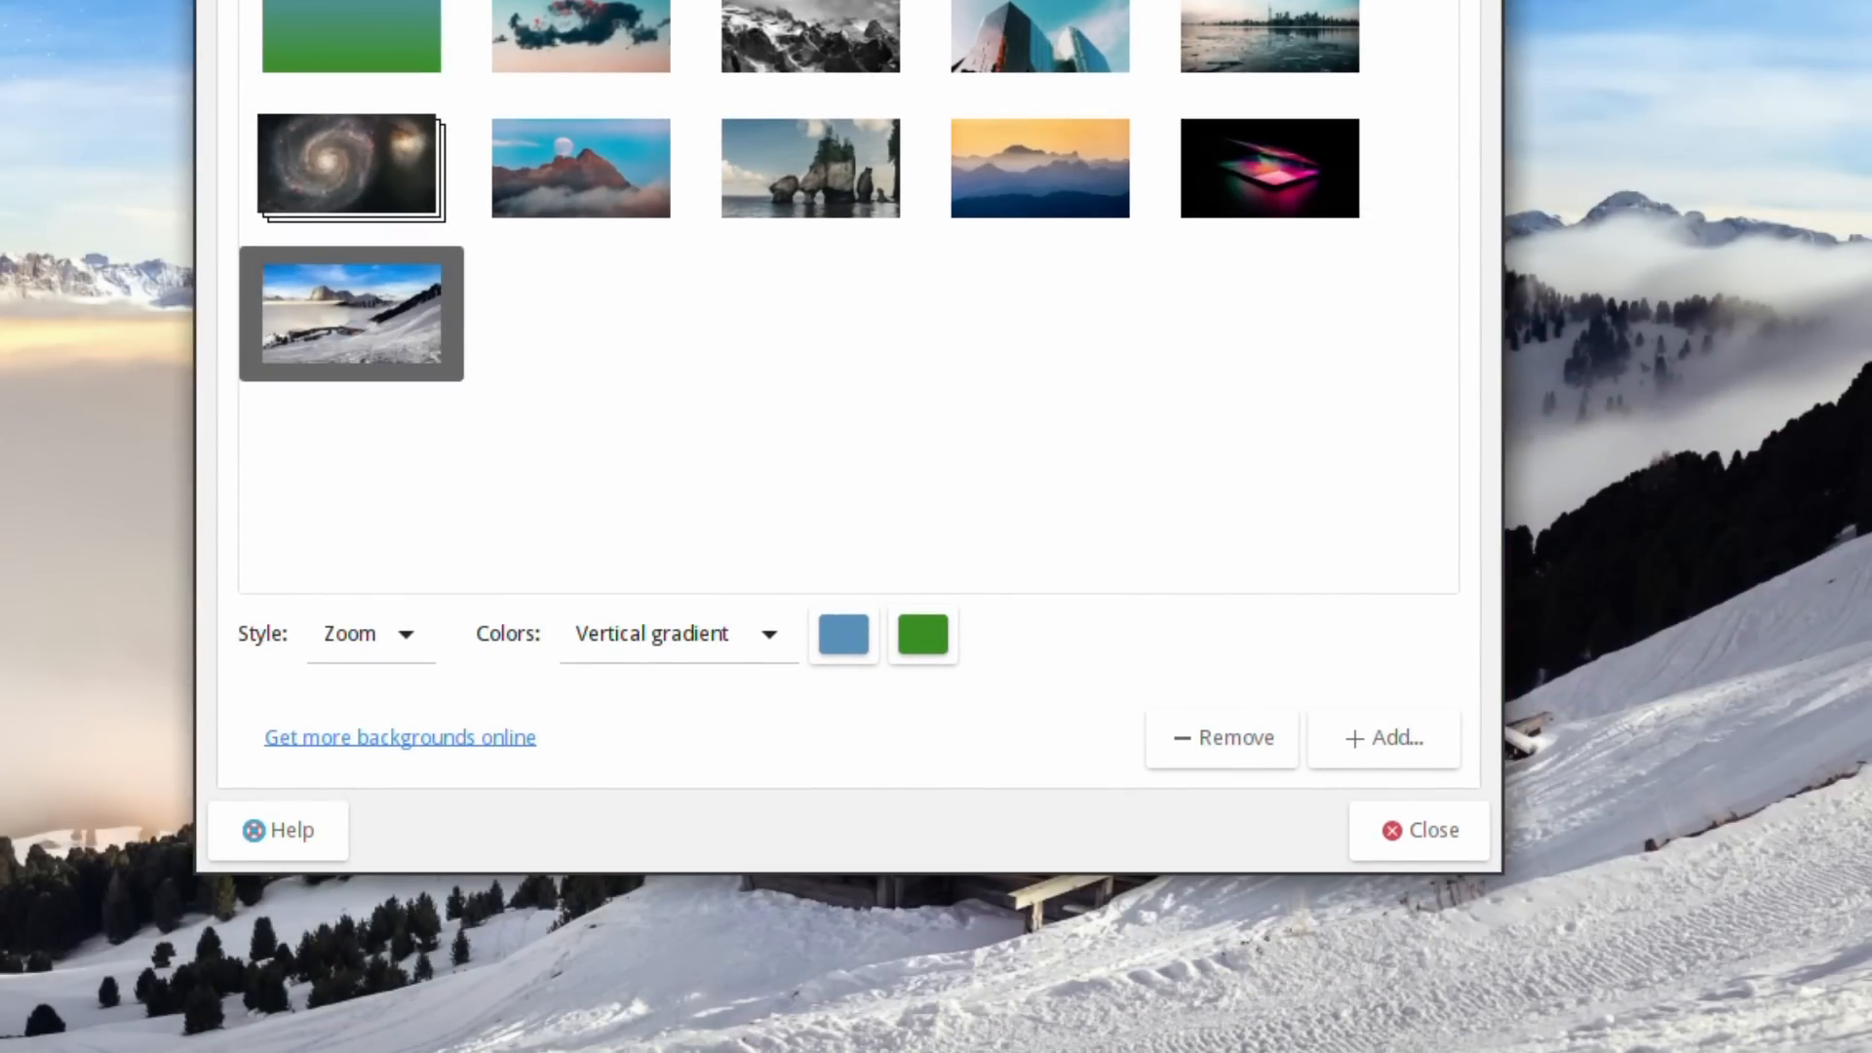
# Reposition the Appearance Preferences window and set the orange-sky blue mountains wallpaper as the desktop background
pyautogui.rightClick(671, 0)
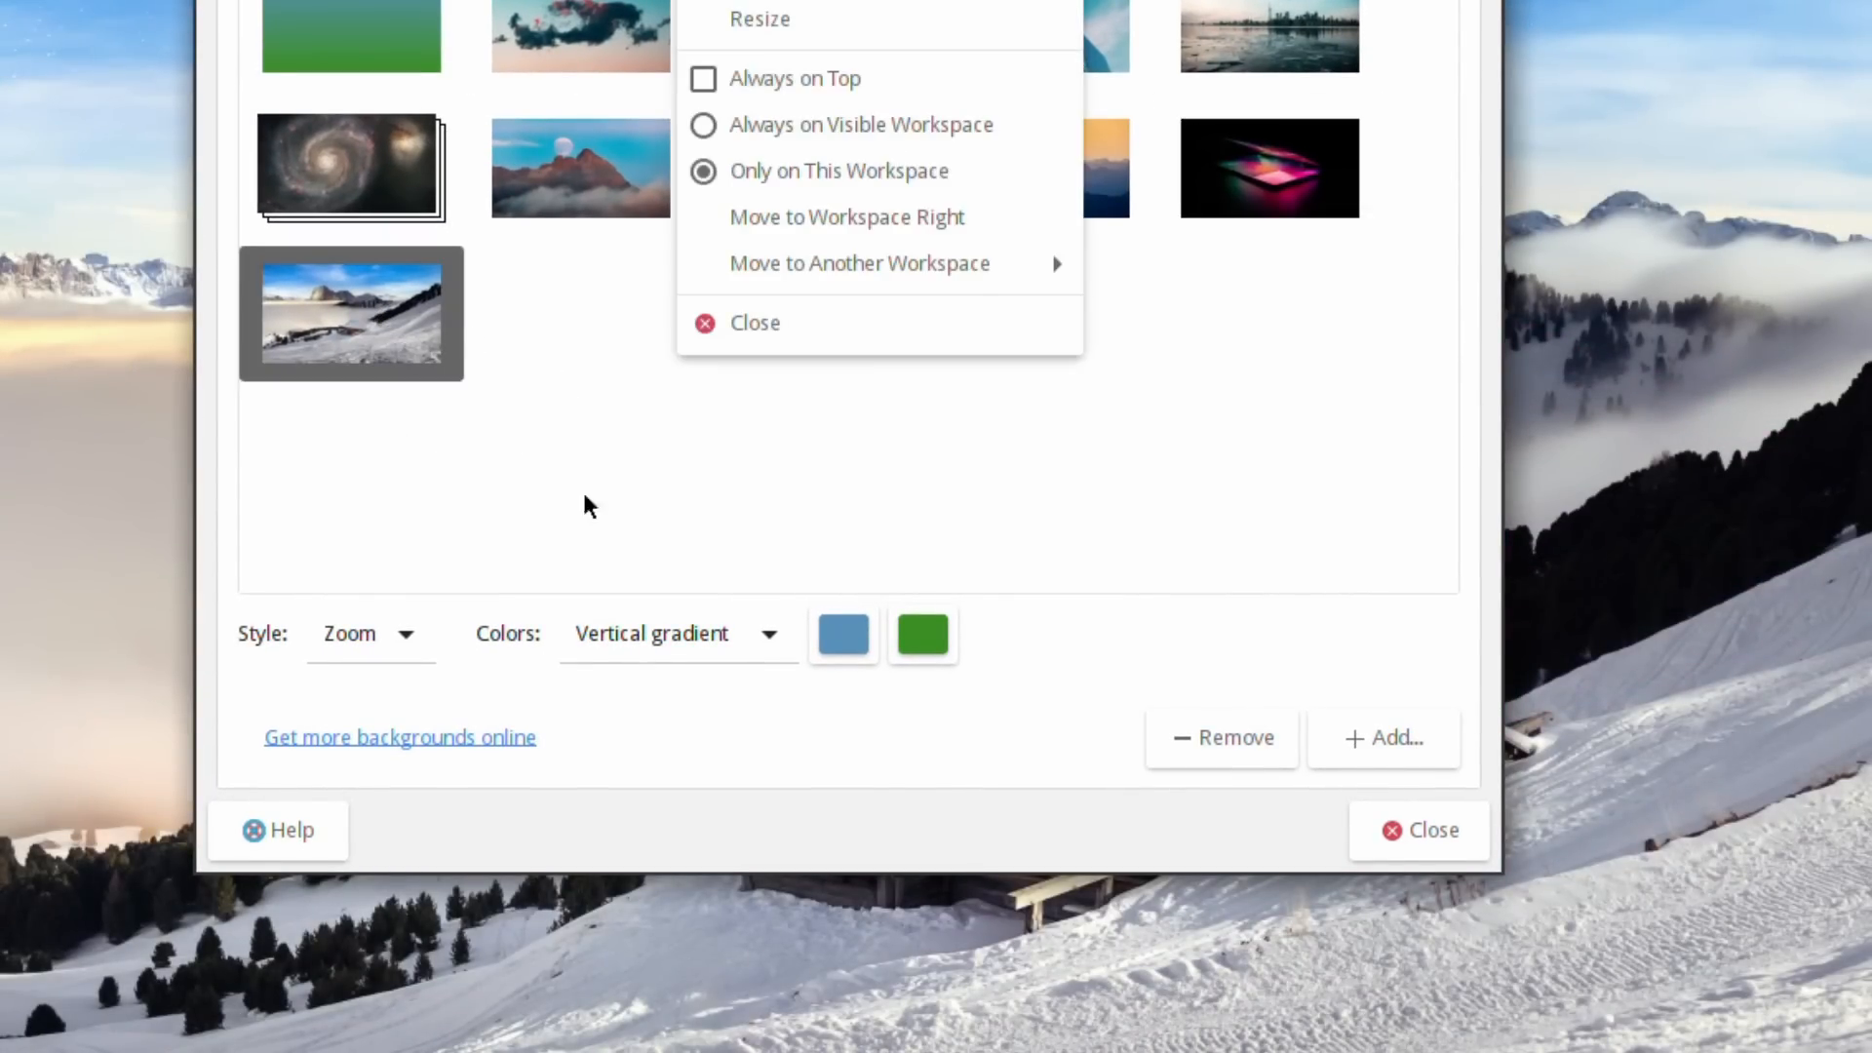
pyautogui.click(549, 639)
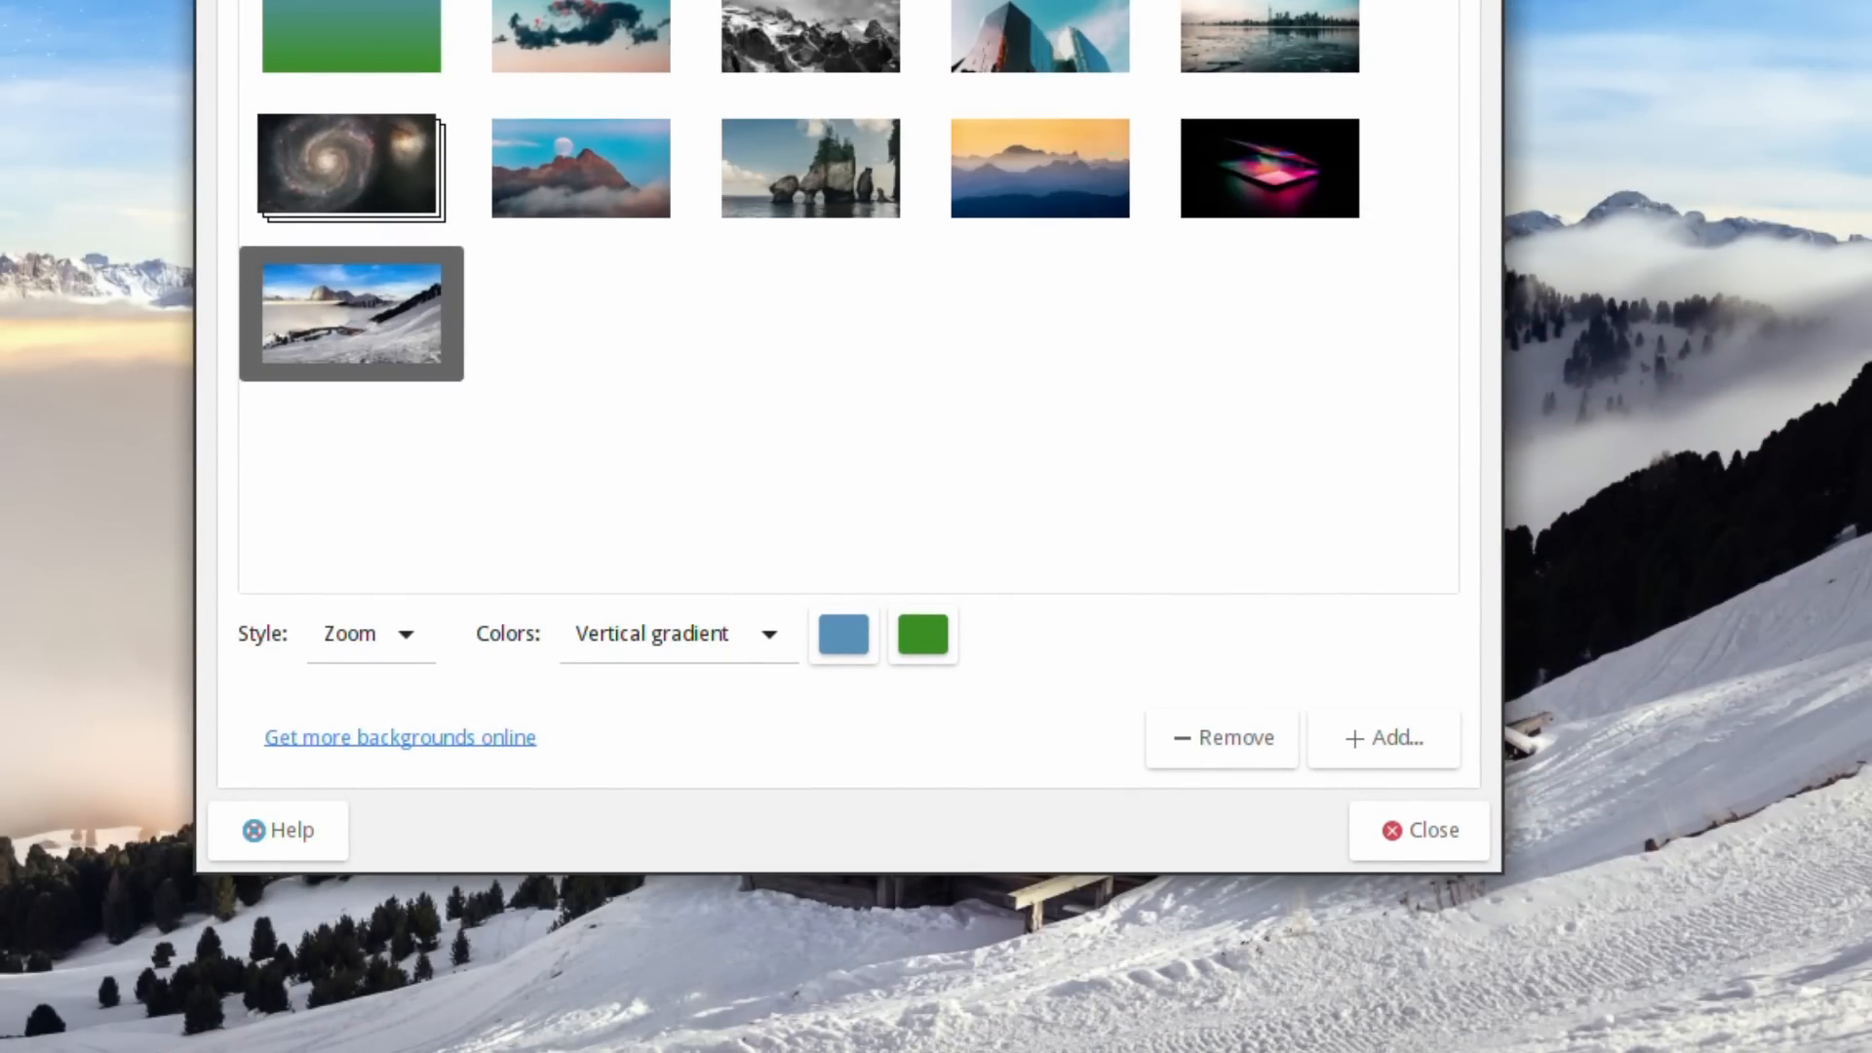
pyautogui.moveTo(652, 0); pyautogui.dragTo(652, 0)
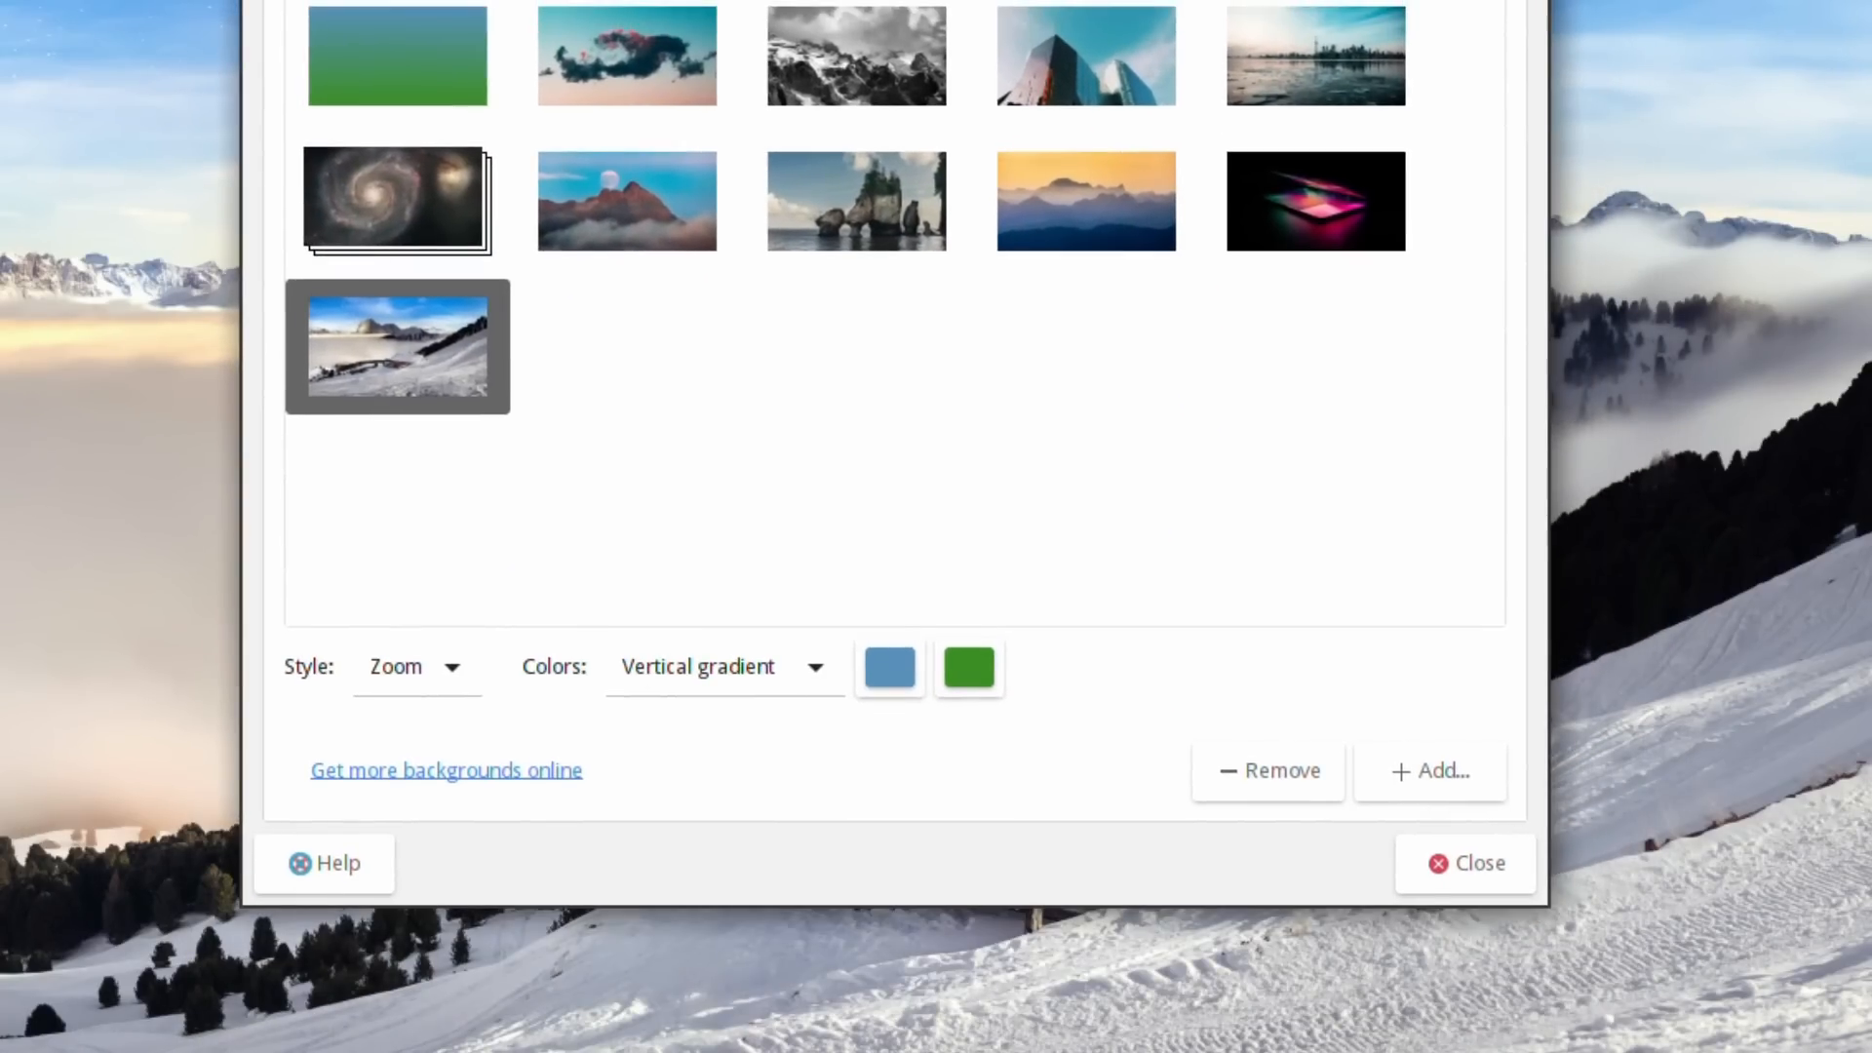
pyautogui.click(1096, 302)
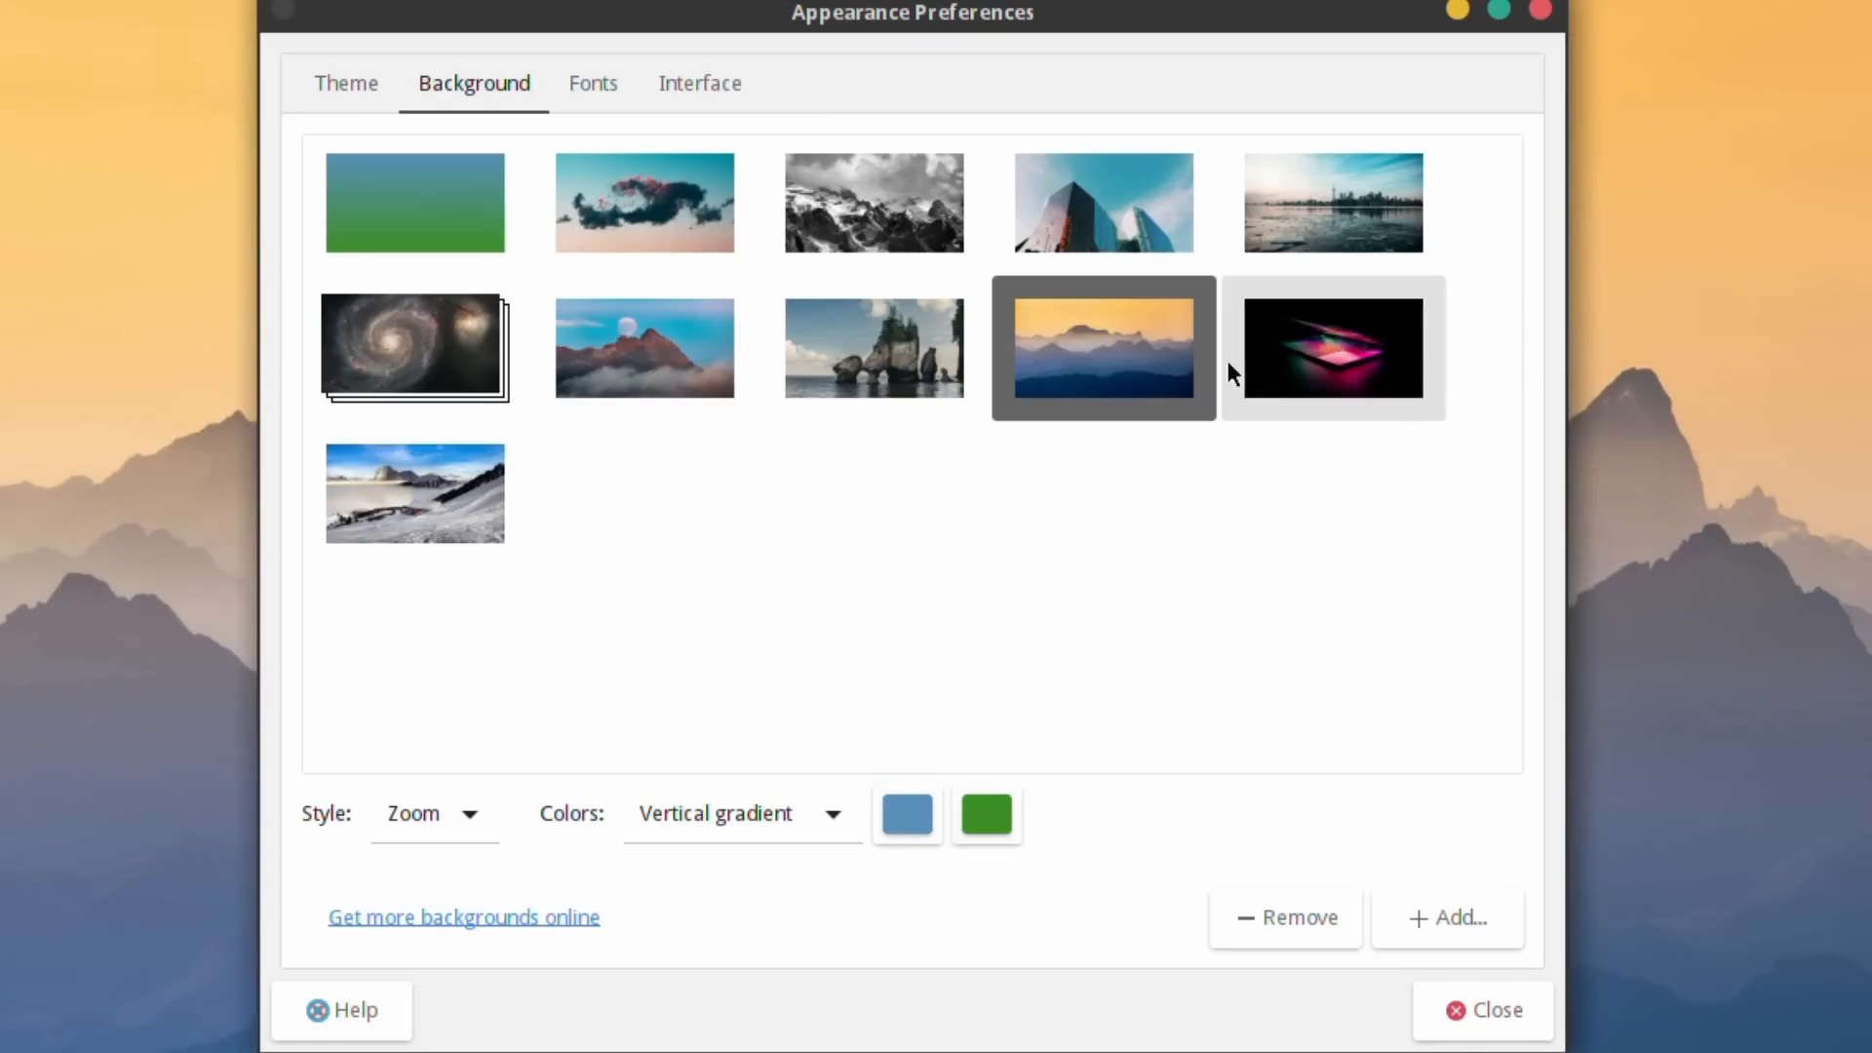
# Set the font rendering to Subpixel smoothing (LCDs) and the application and document font sizes to 12
pyautogui.click(594, 84)
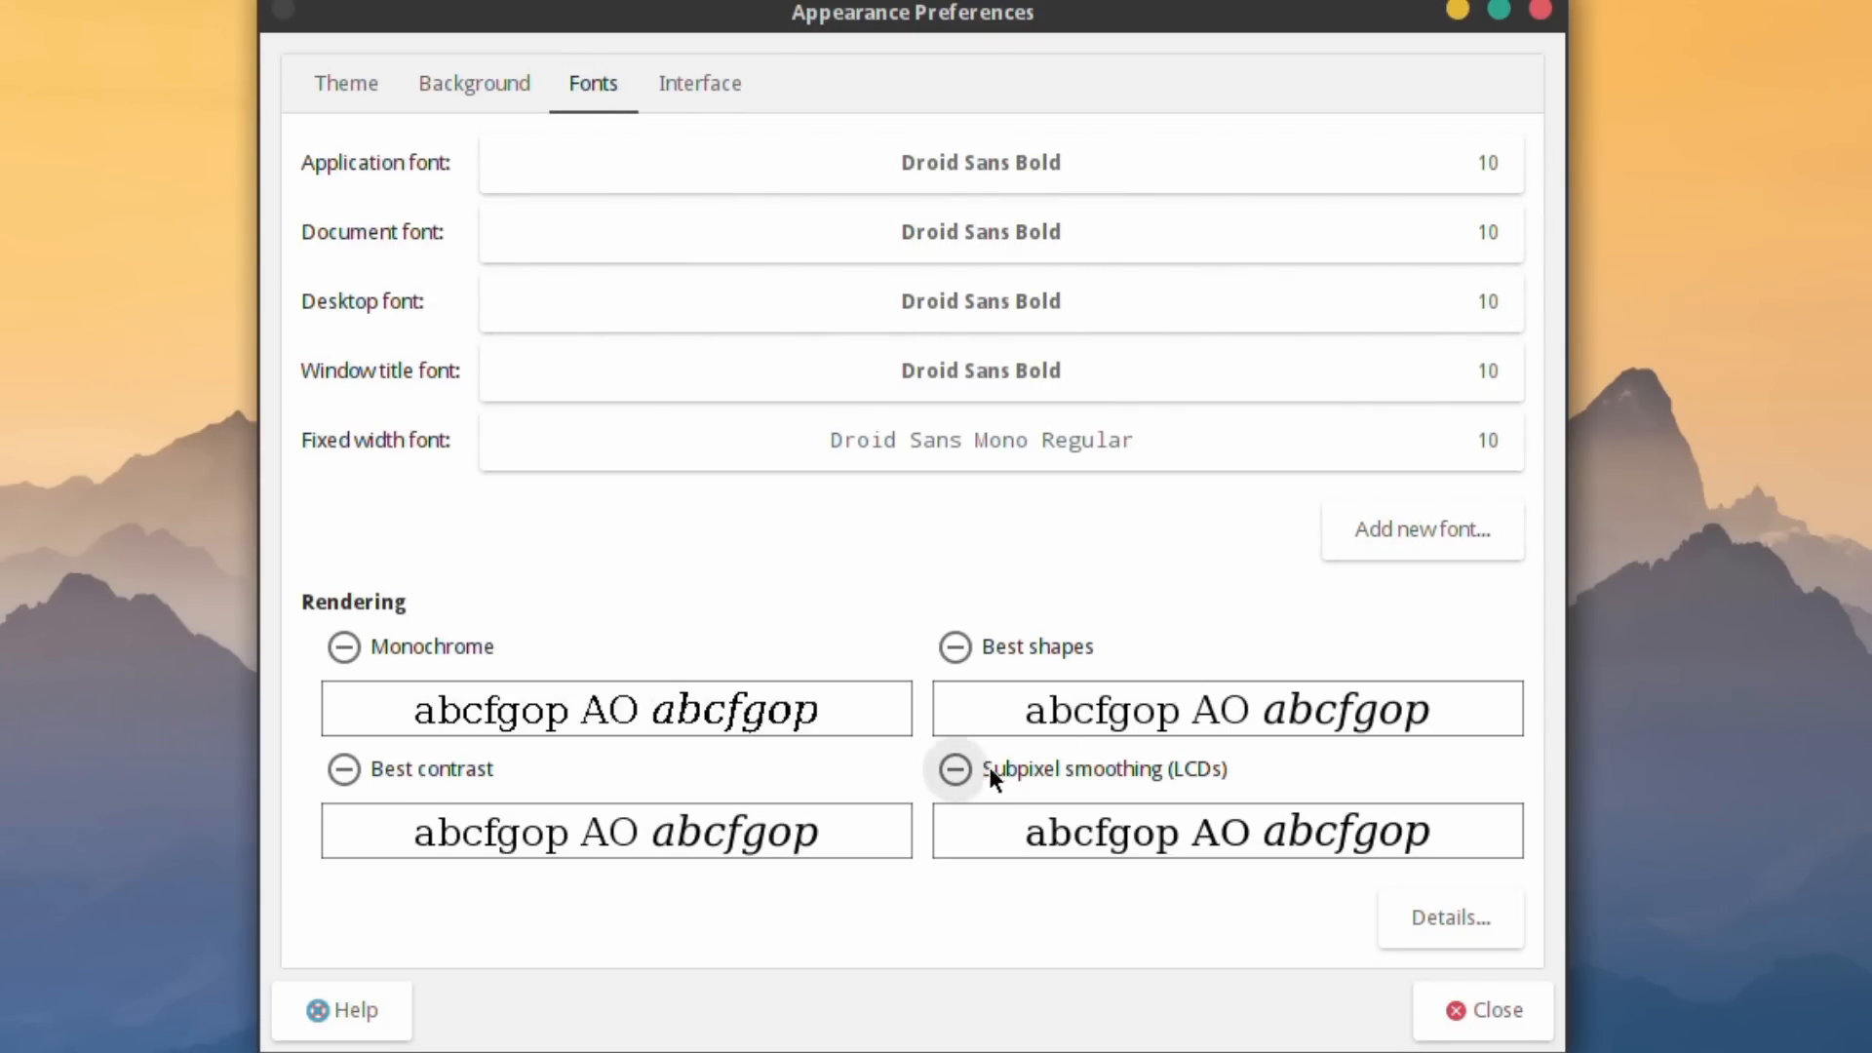
pyautogui.click(955, 769)
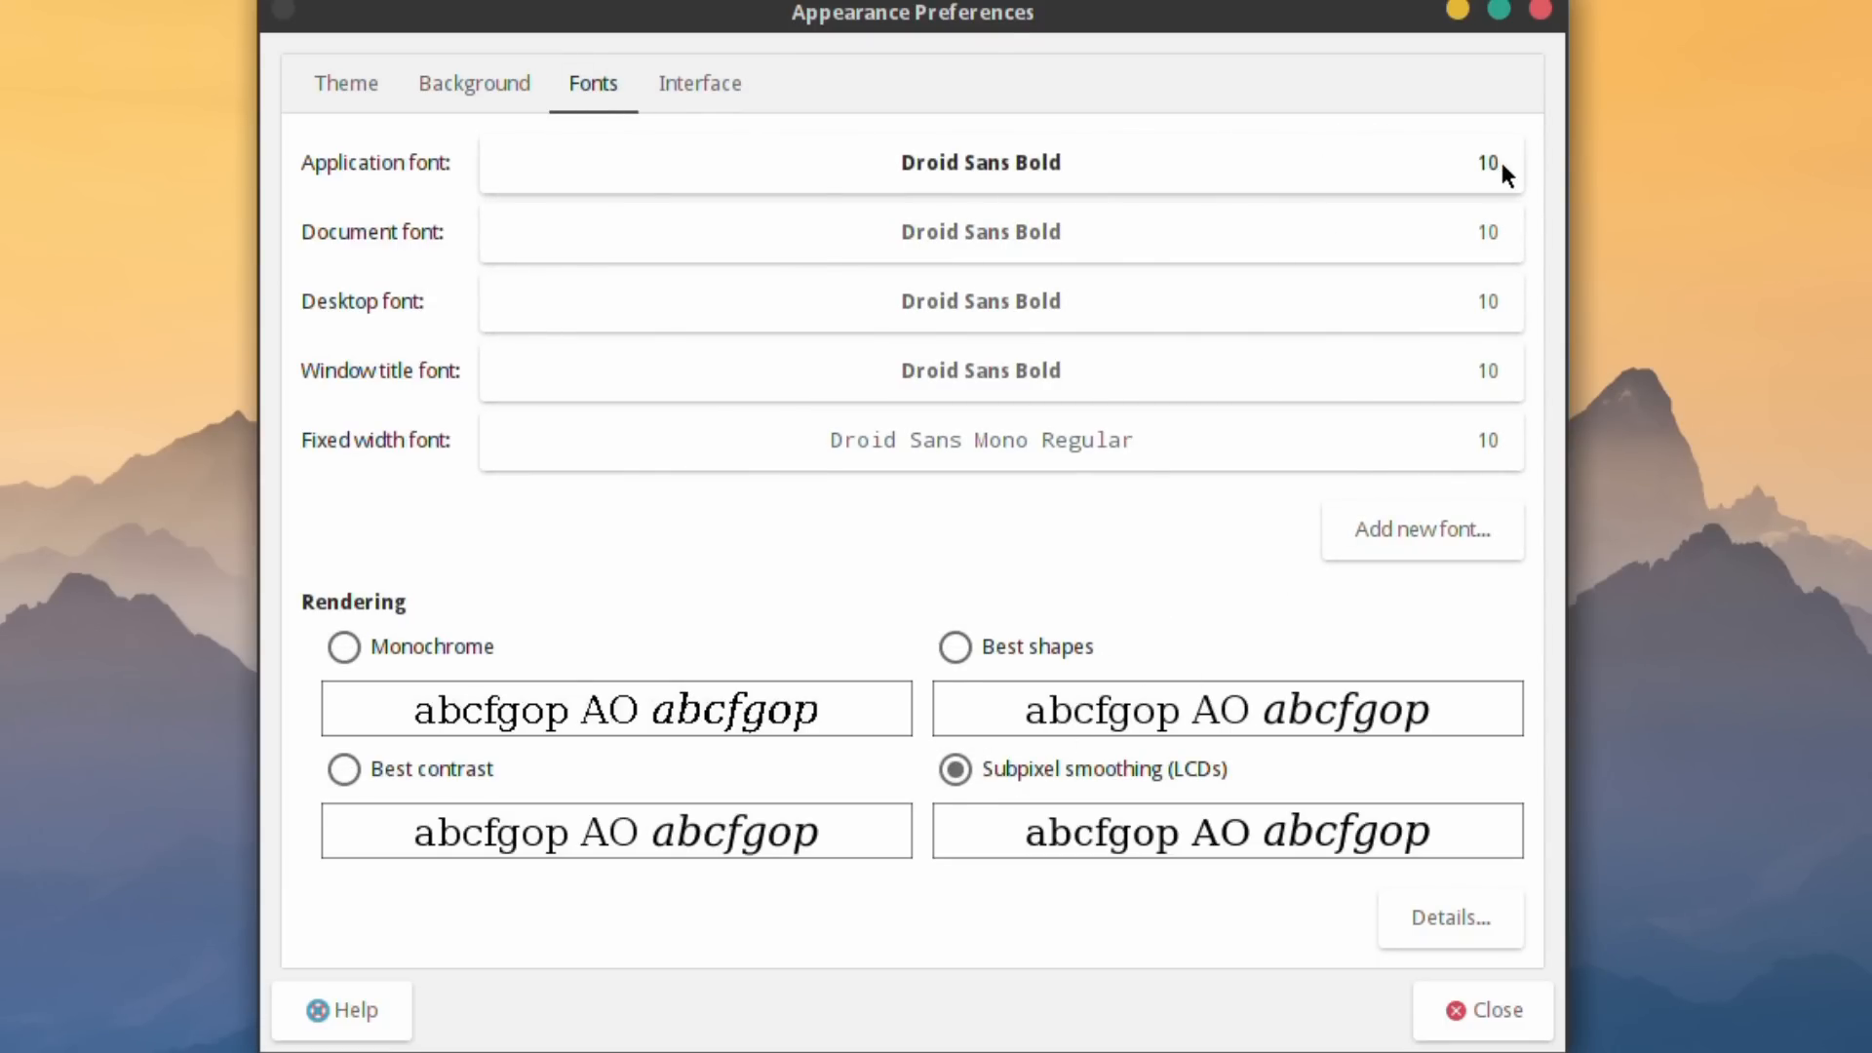
pyautogui.click(1473, 164)
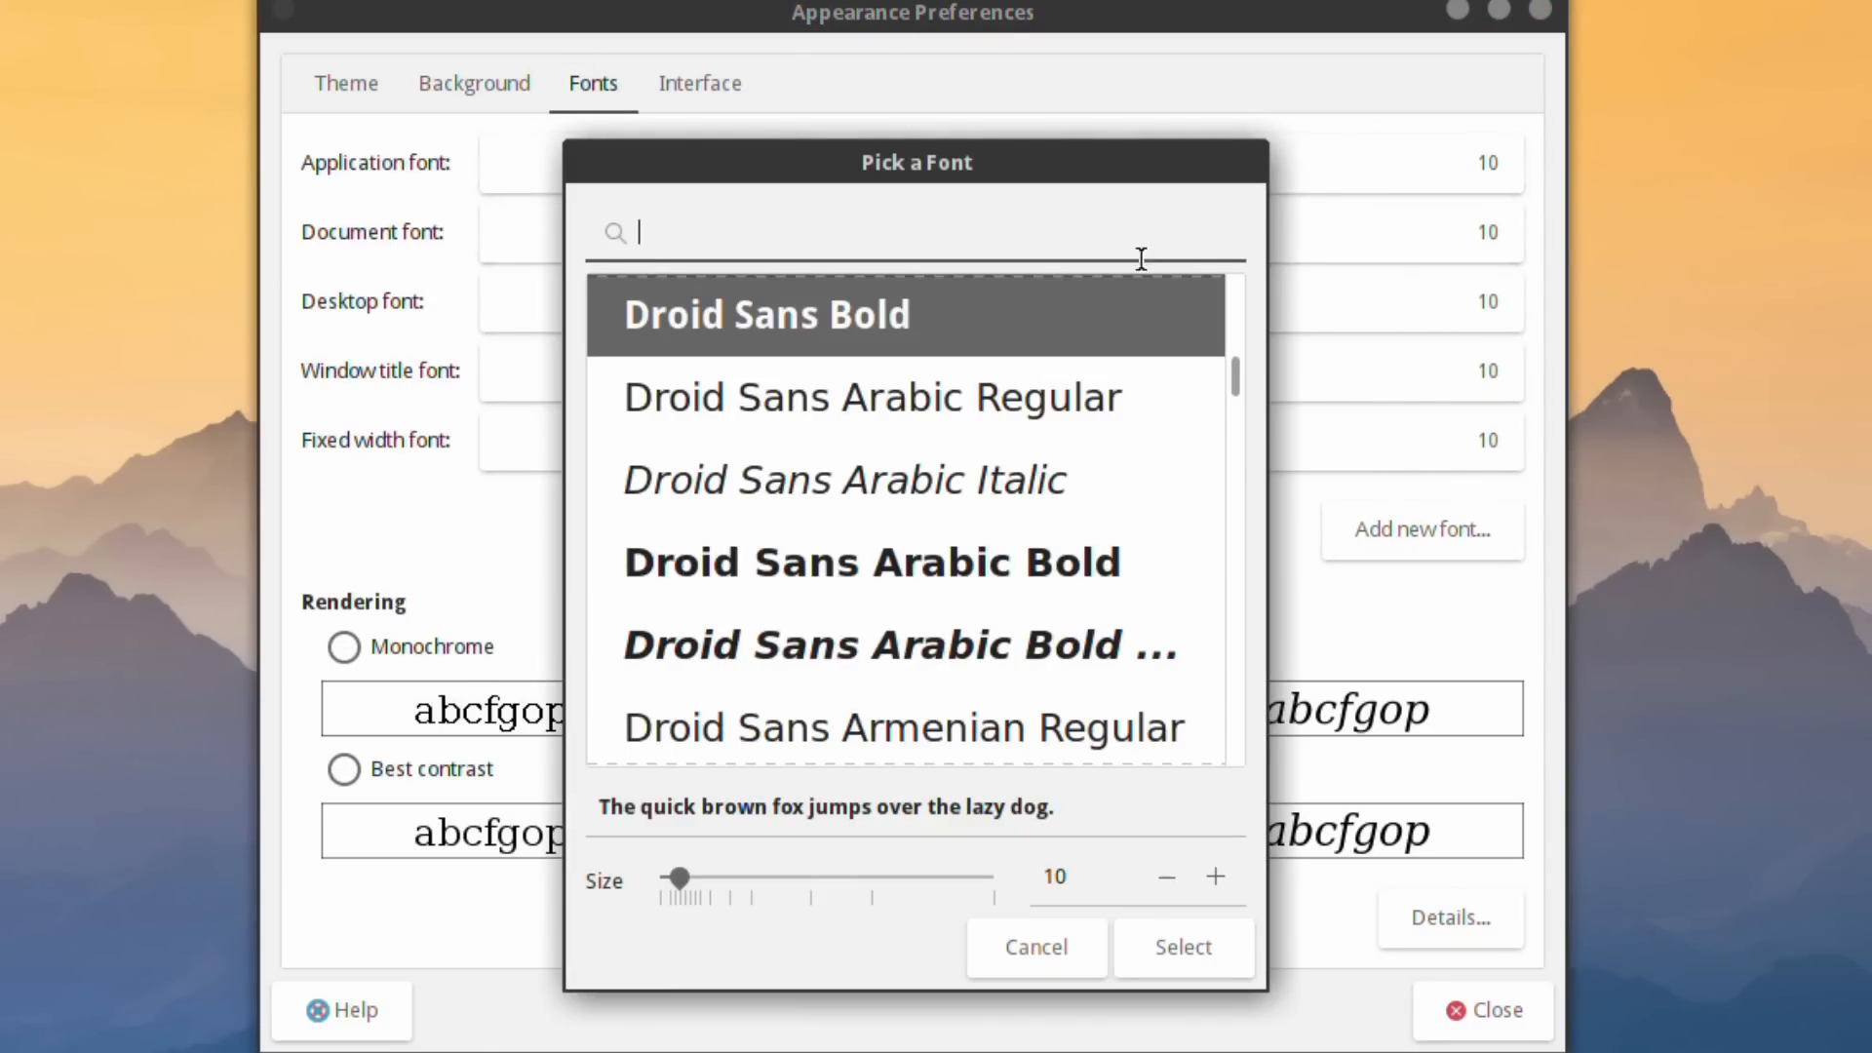
pyautogui.click(1215, 878)
pyautogui.click(1215, 878)
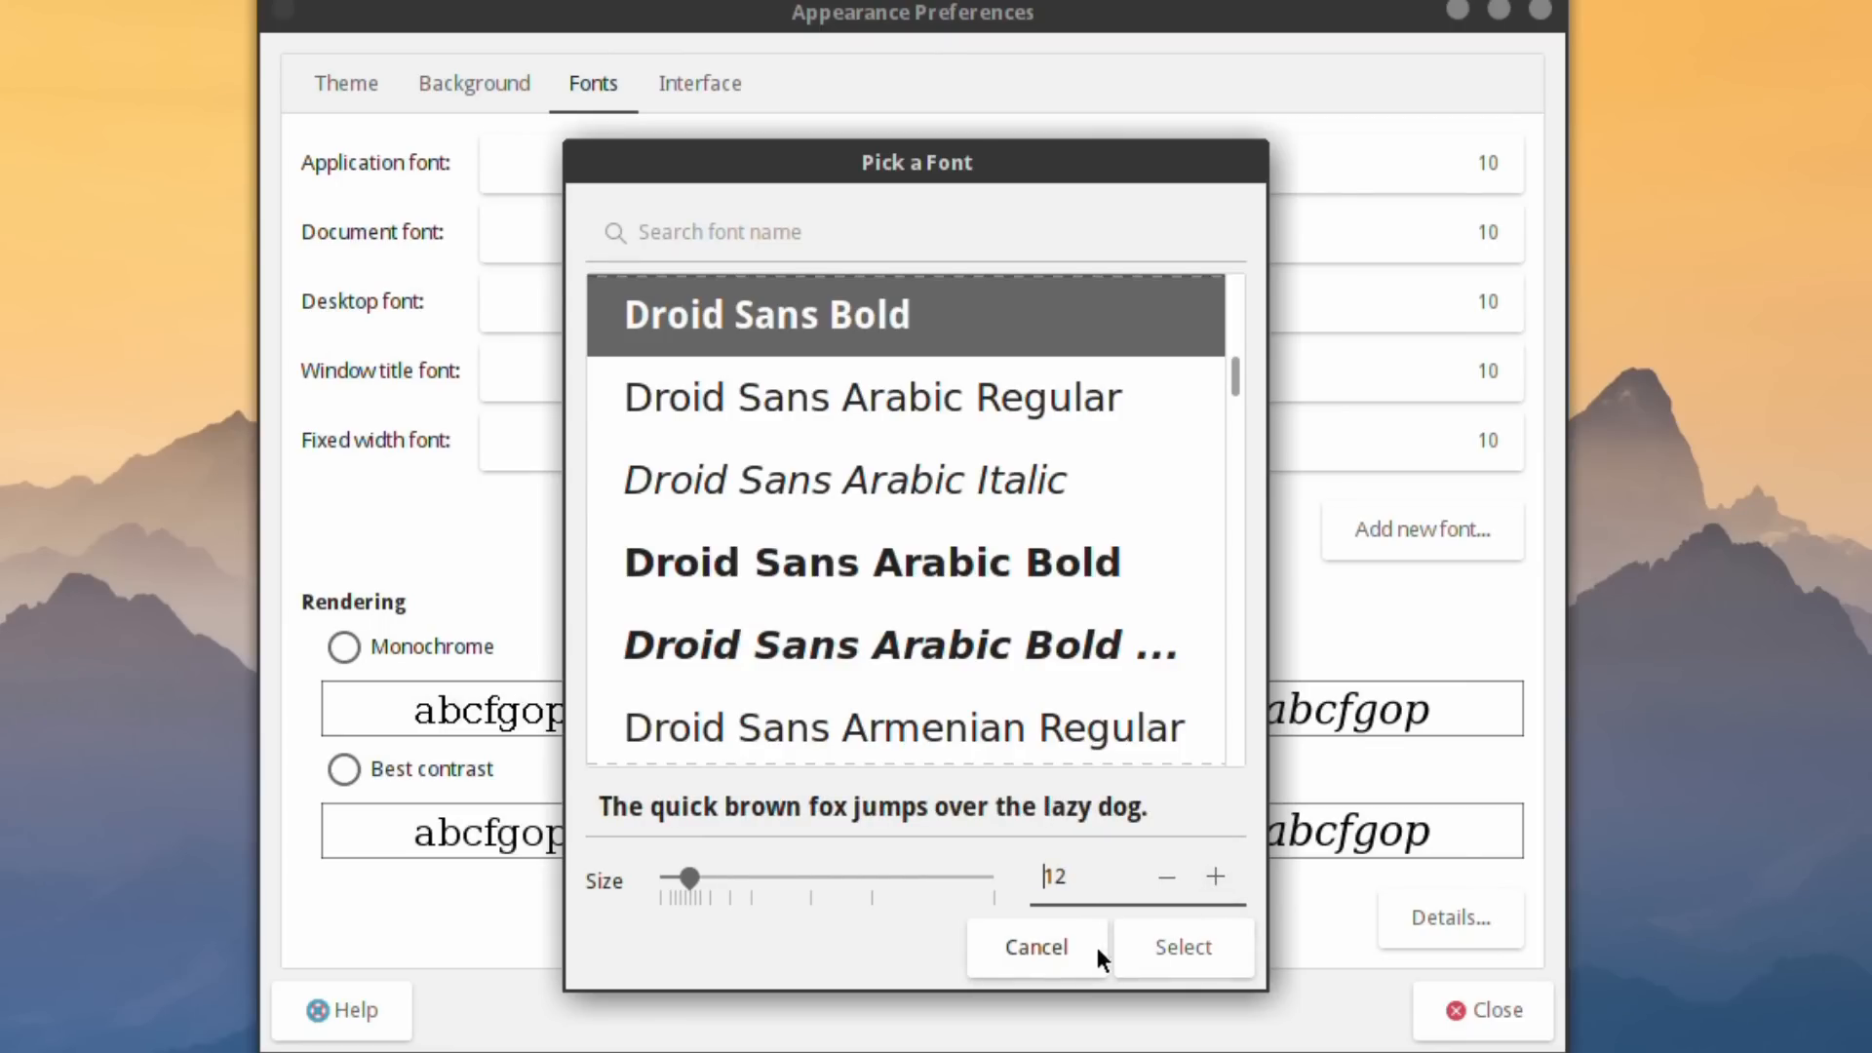
pyautogui.click(1165, 946)
pyautogui.doubleClick(1224, 884)
pyautogui.click(1202, 951)
# Set the desktop, window title and fixed width font sizes to 12, and close Appearance Preferences
pyautogui.click(1453, 302)
pyautogui.doubleClick(1225, 884)
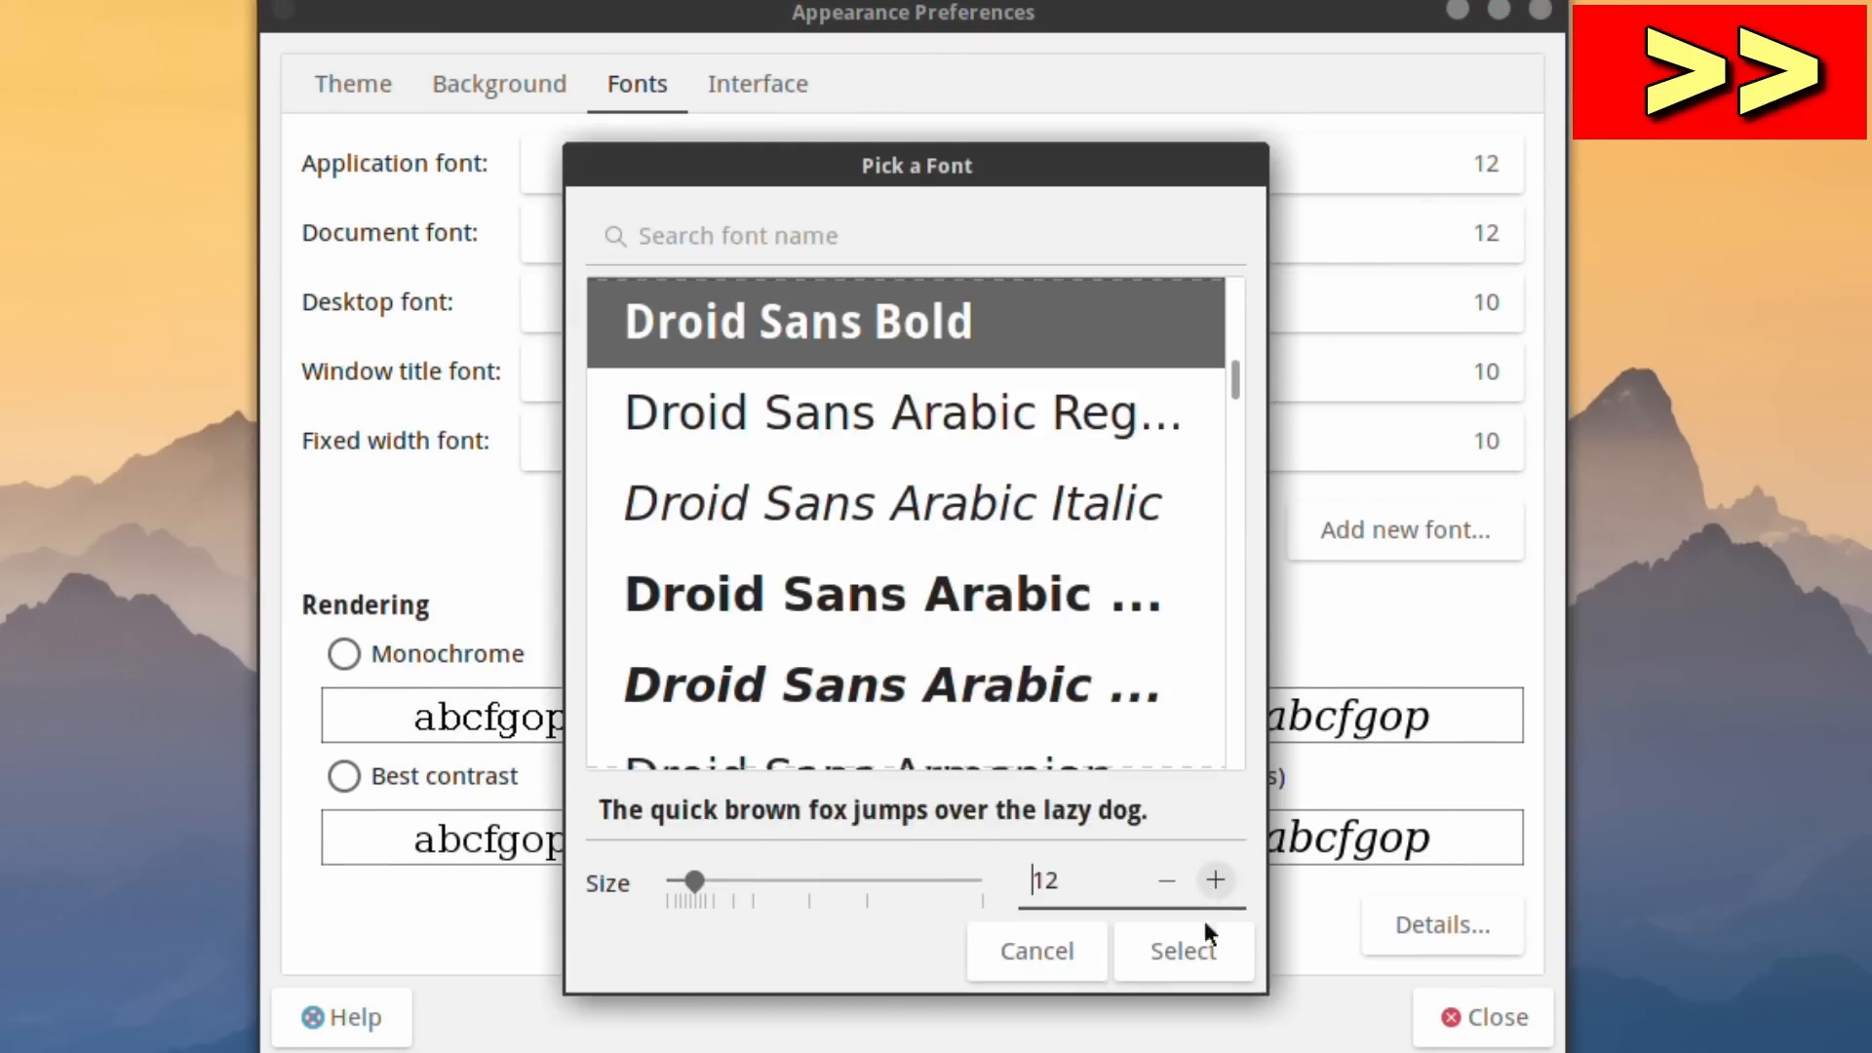
pyautogui.click(1201, 950)
pyautogui.click(1453, 371)
pyautogui.doubleClick(1221, 884)
pyautogui.click(1201, 951)
pyautogui.doubleClick(1226, 886)
pyautogui.click(1195, 957)
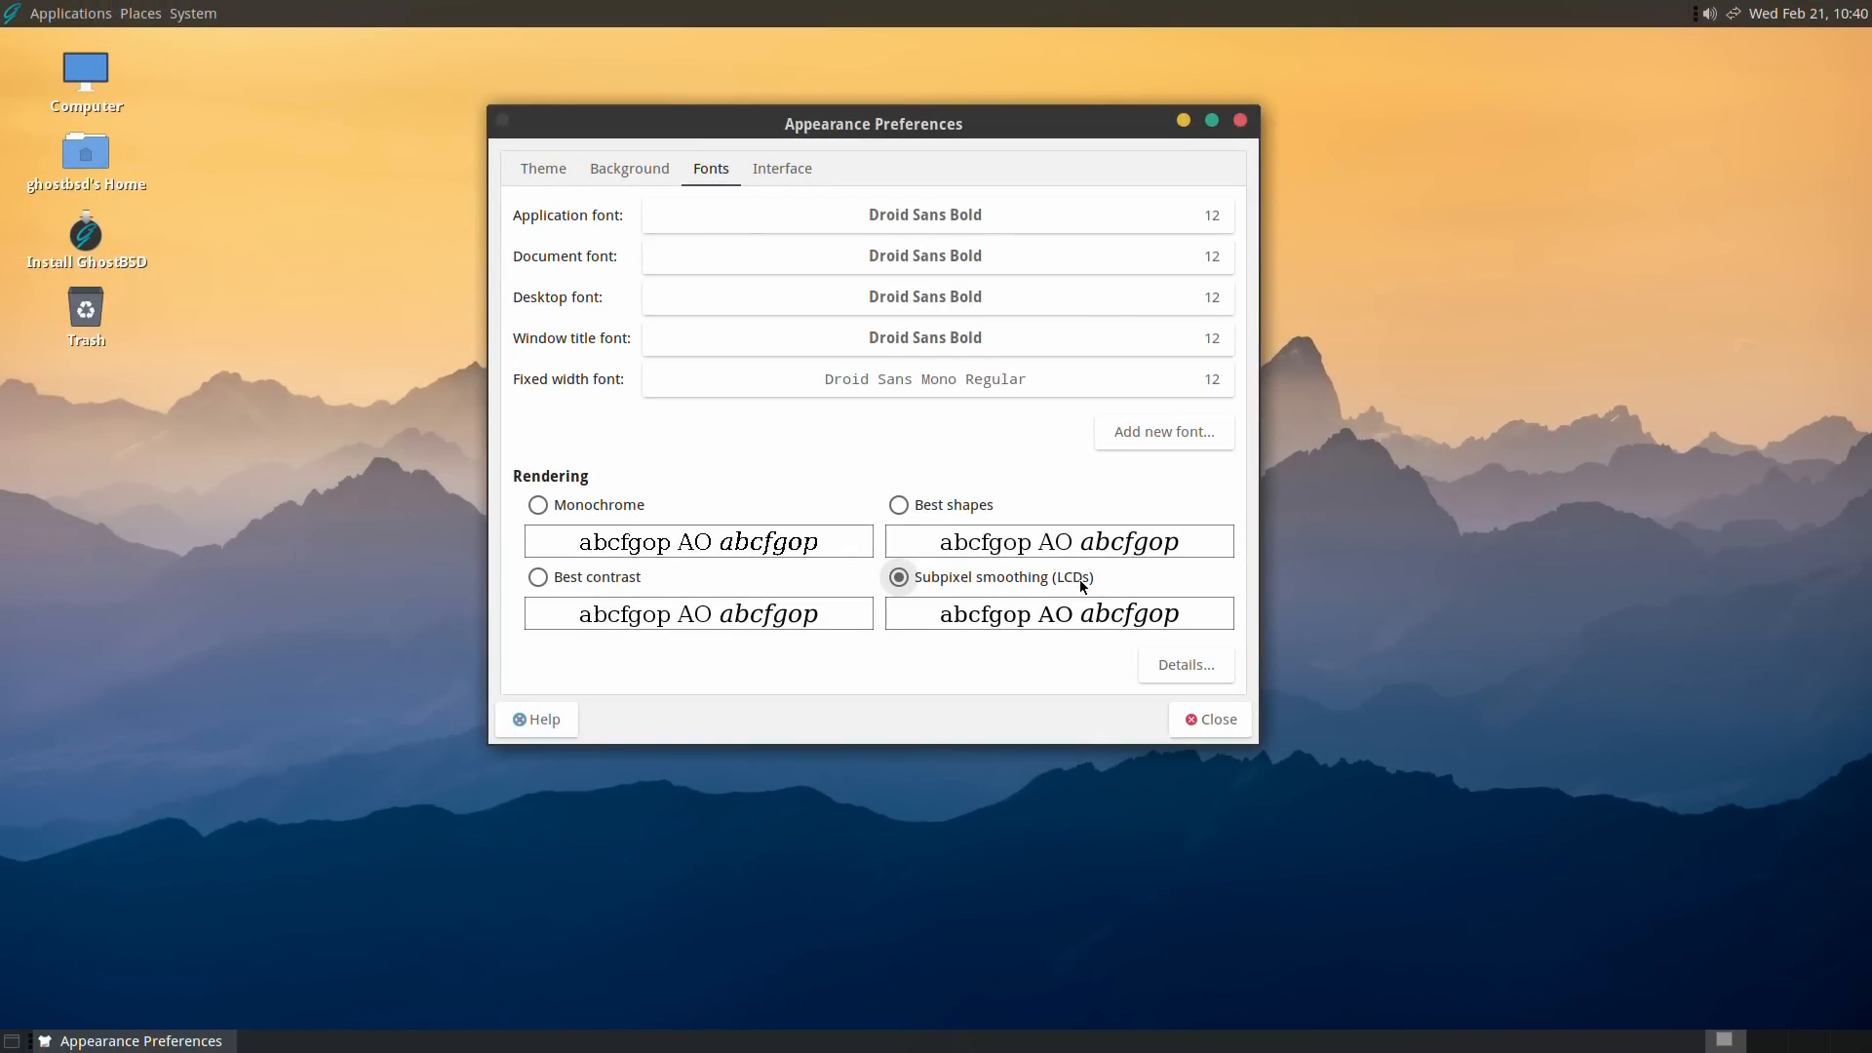
pyautogui.click(1214, 720)
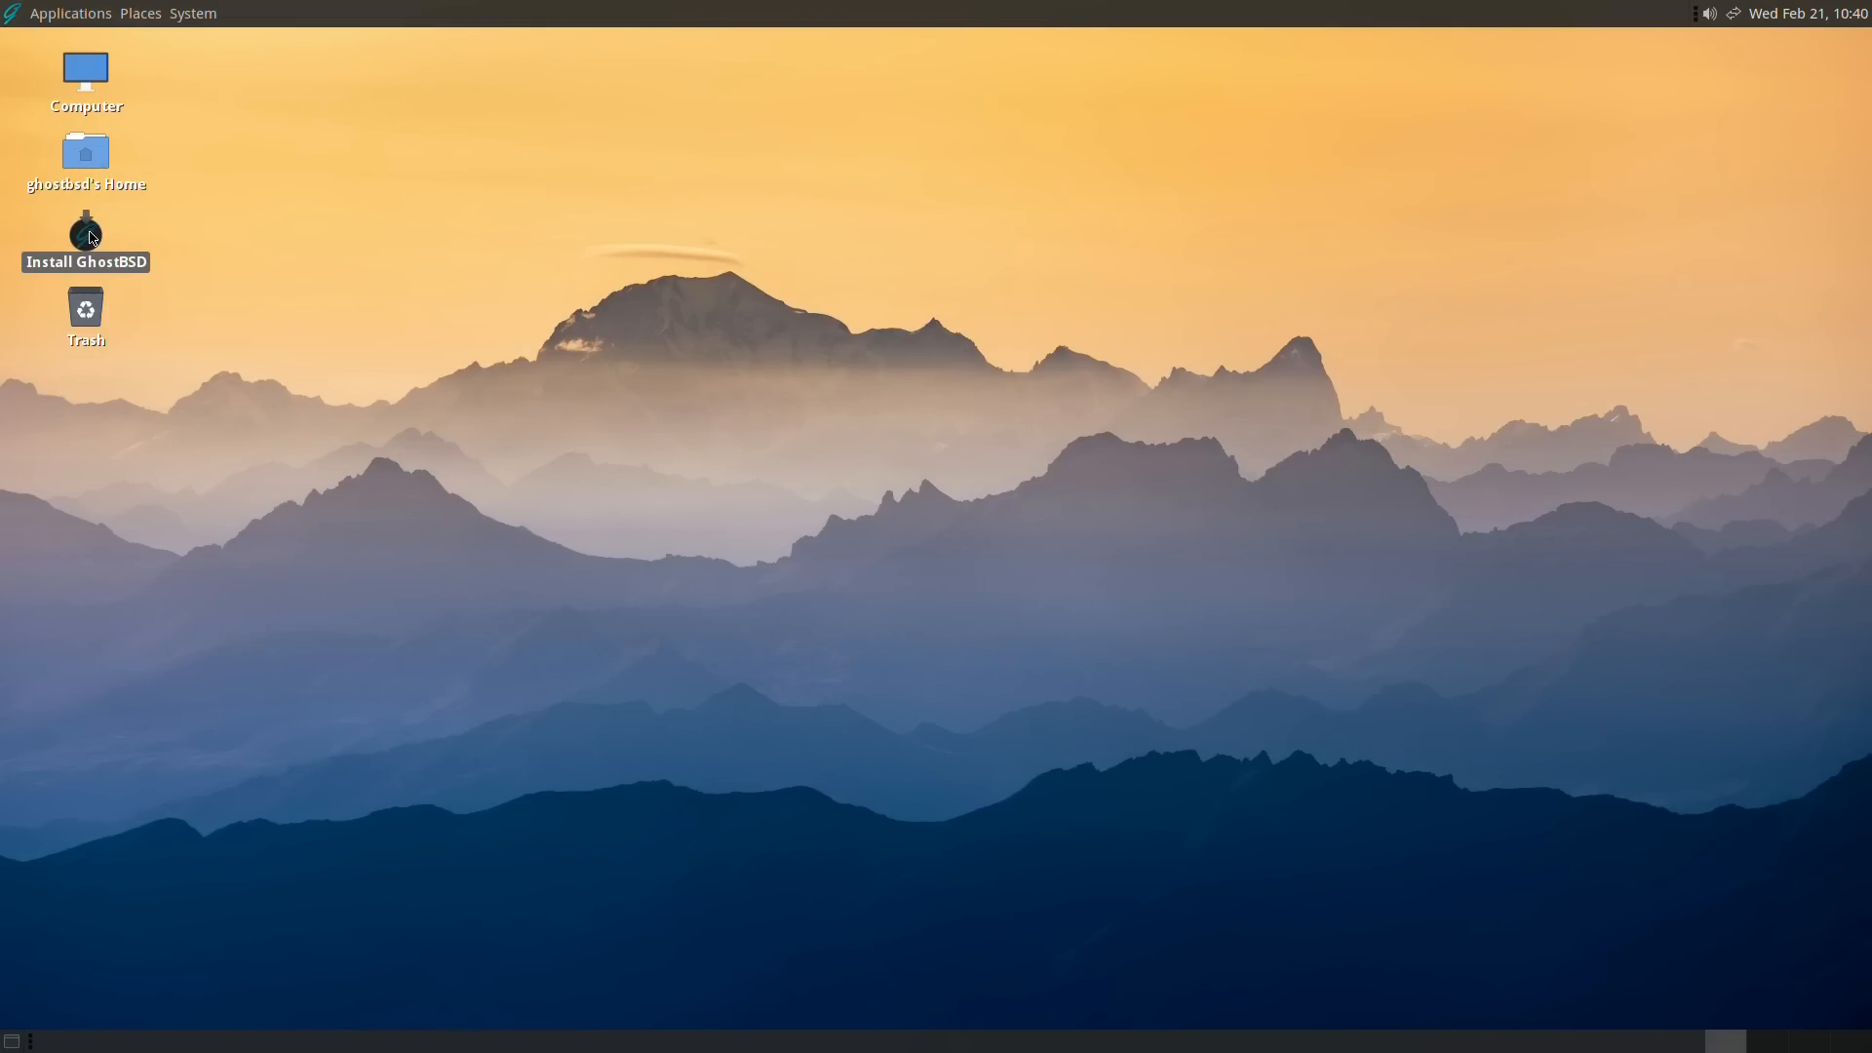
# Launch the GhostBSD installer from the desktop and choose English (United Kingdom) as the system language
pyautogui.doubleClick(92, 237)
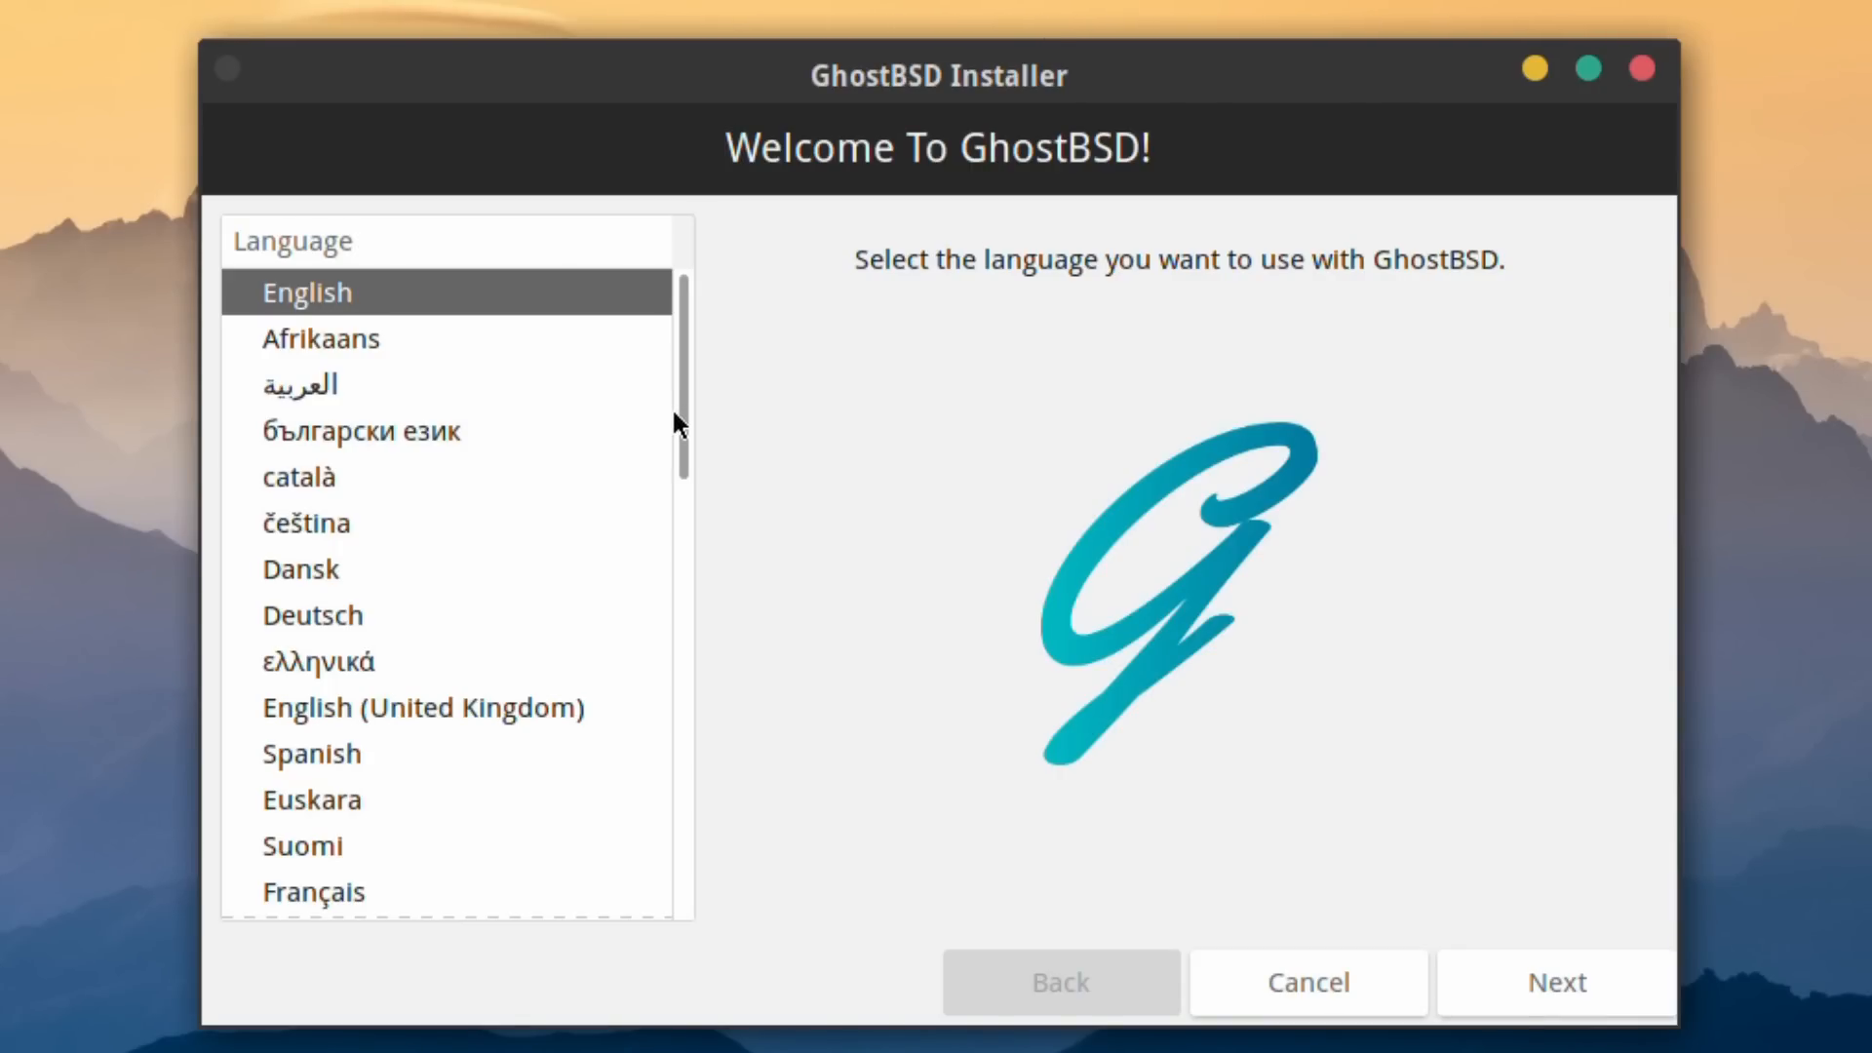
pyautogui.moveTo(673, 406); pyautogui.dragTo(760, 387)
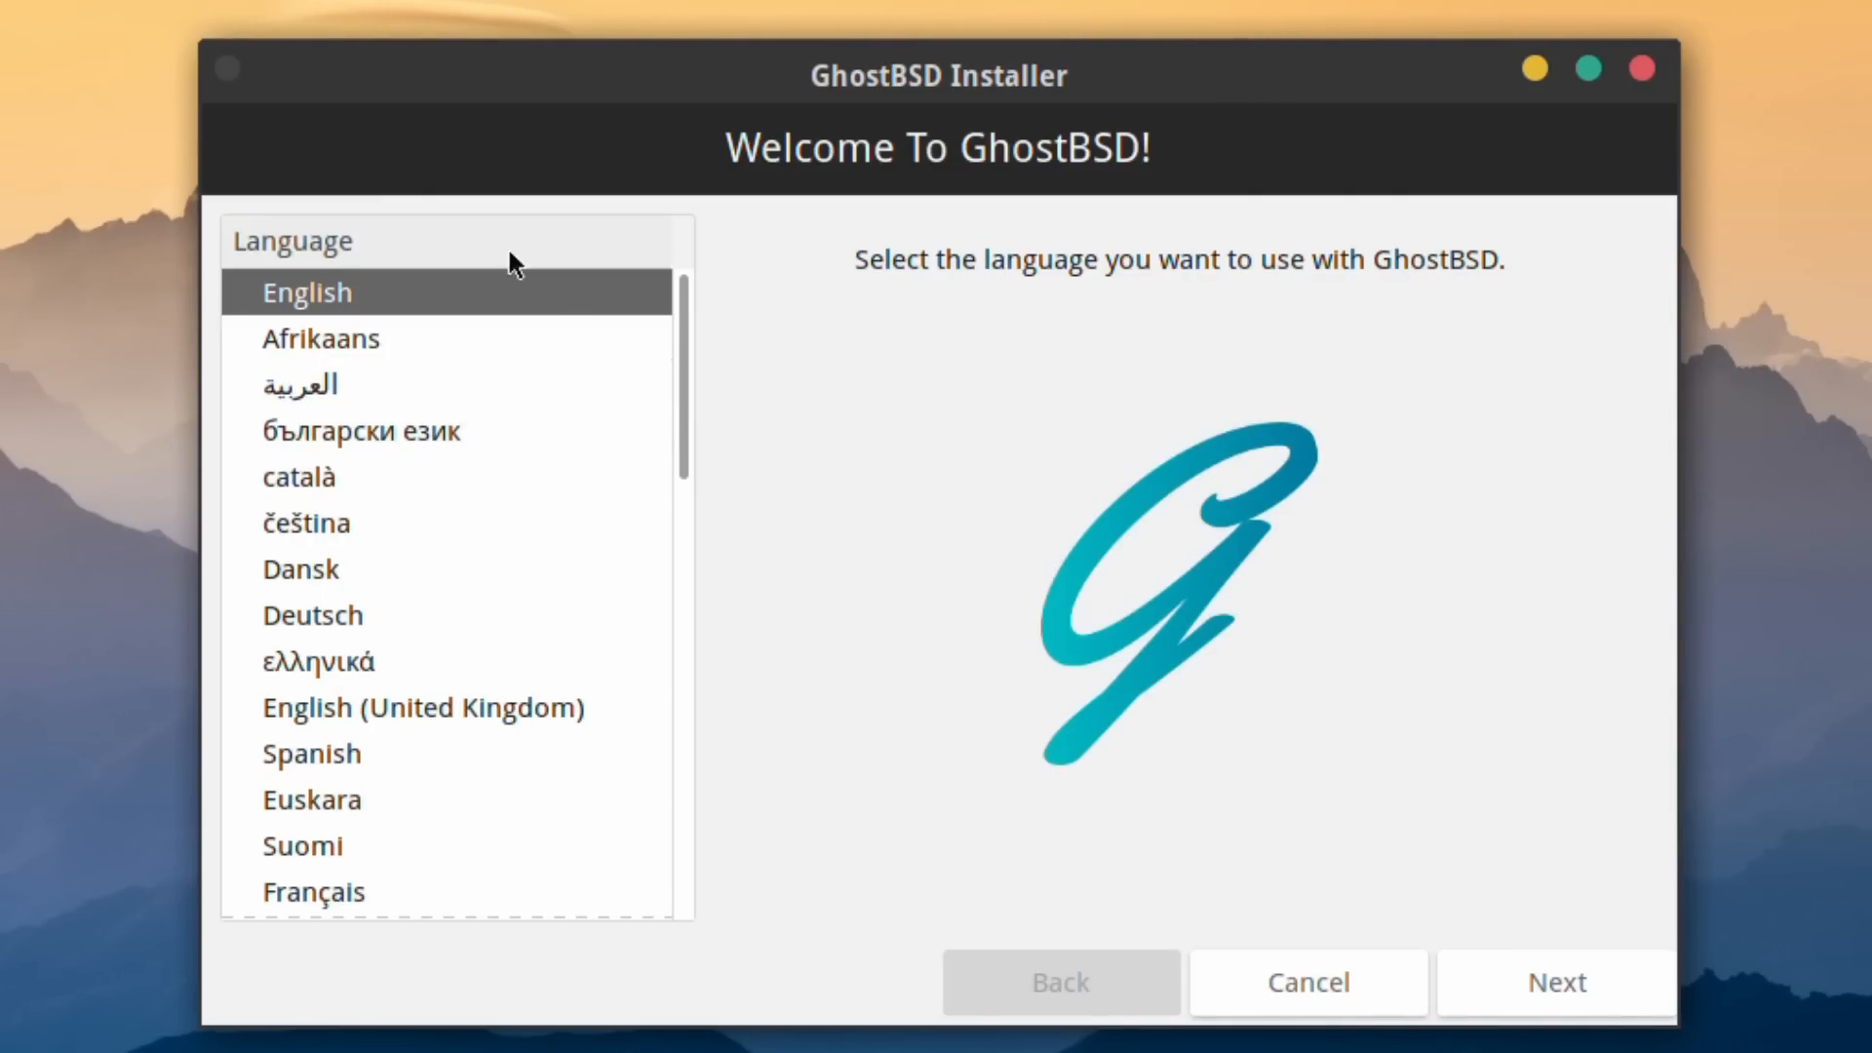
pyautogui.click(374, 708)
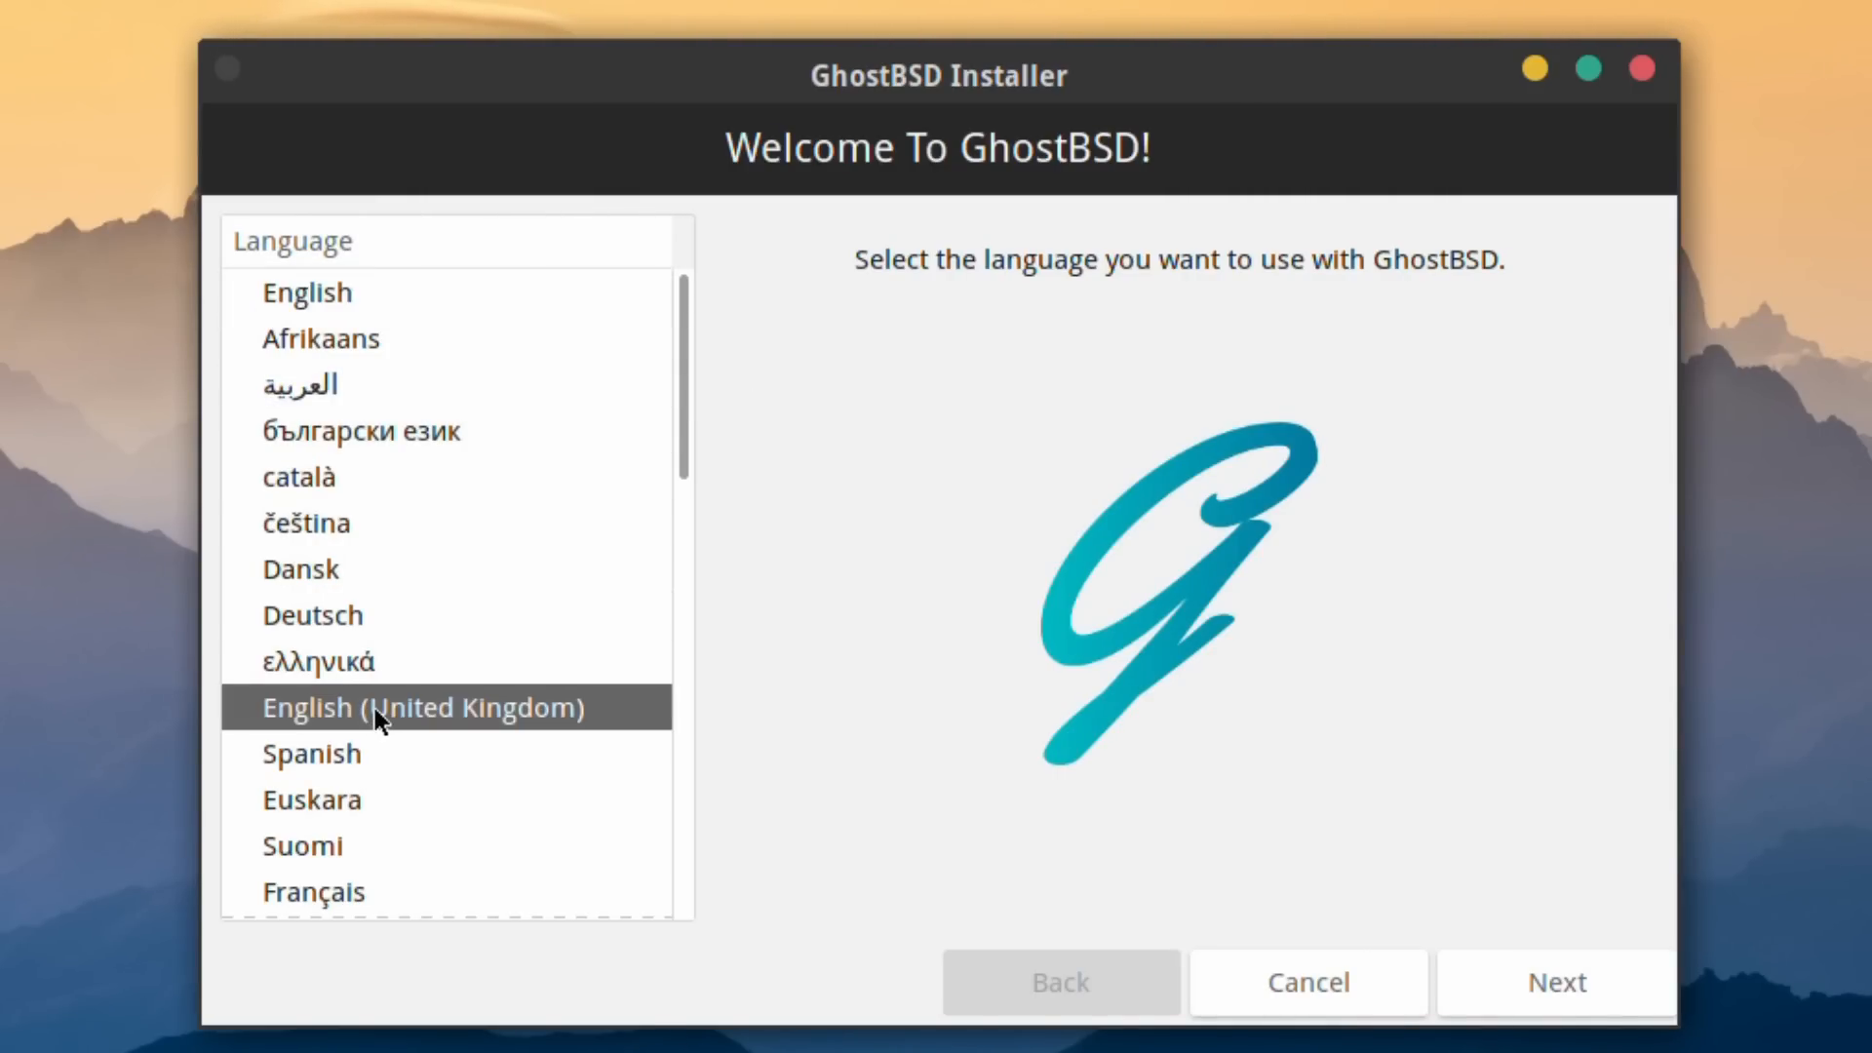
pyautogui.click(1524, 975)
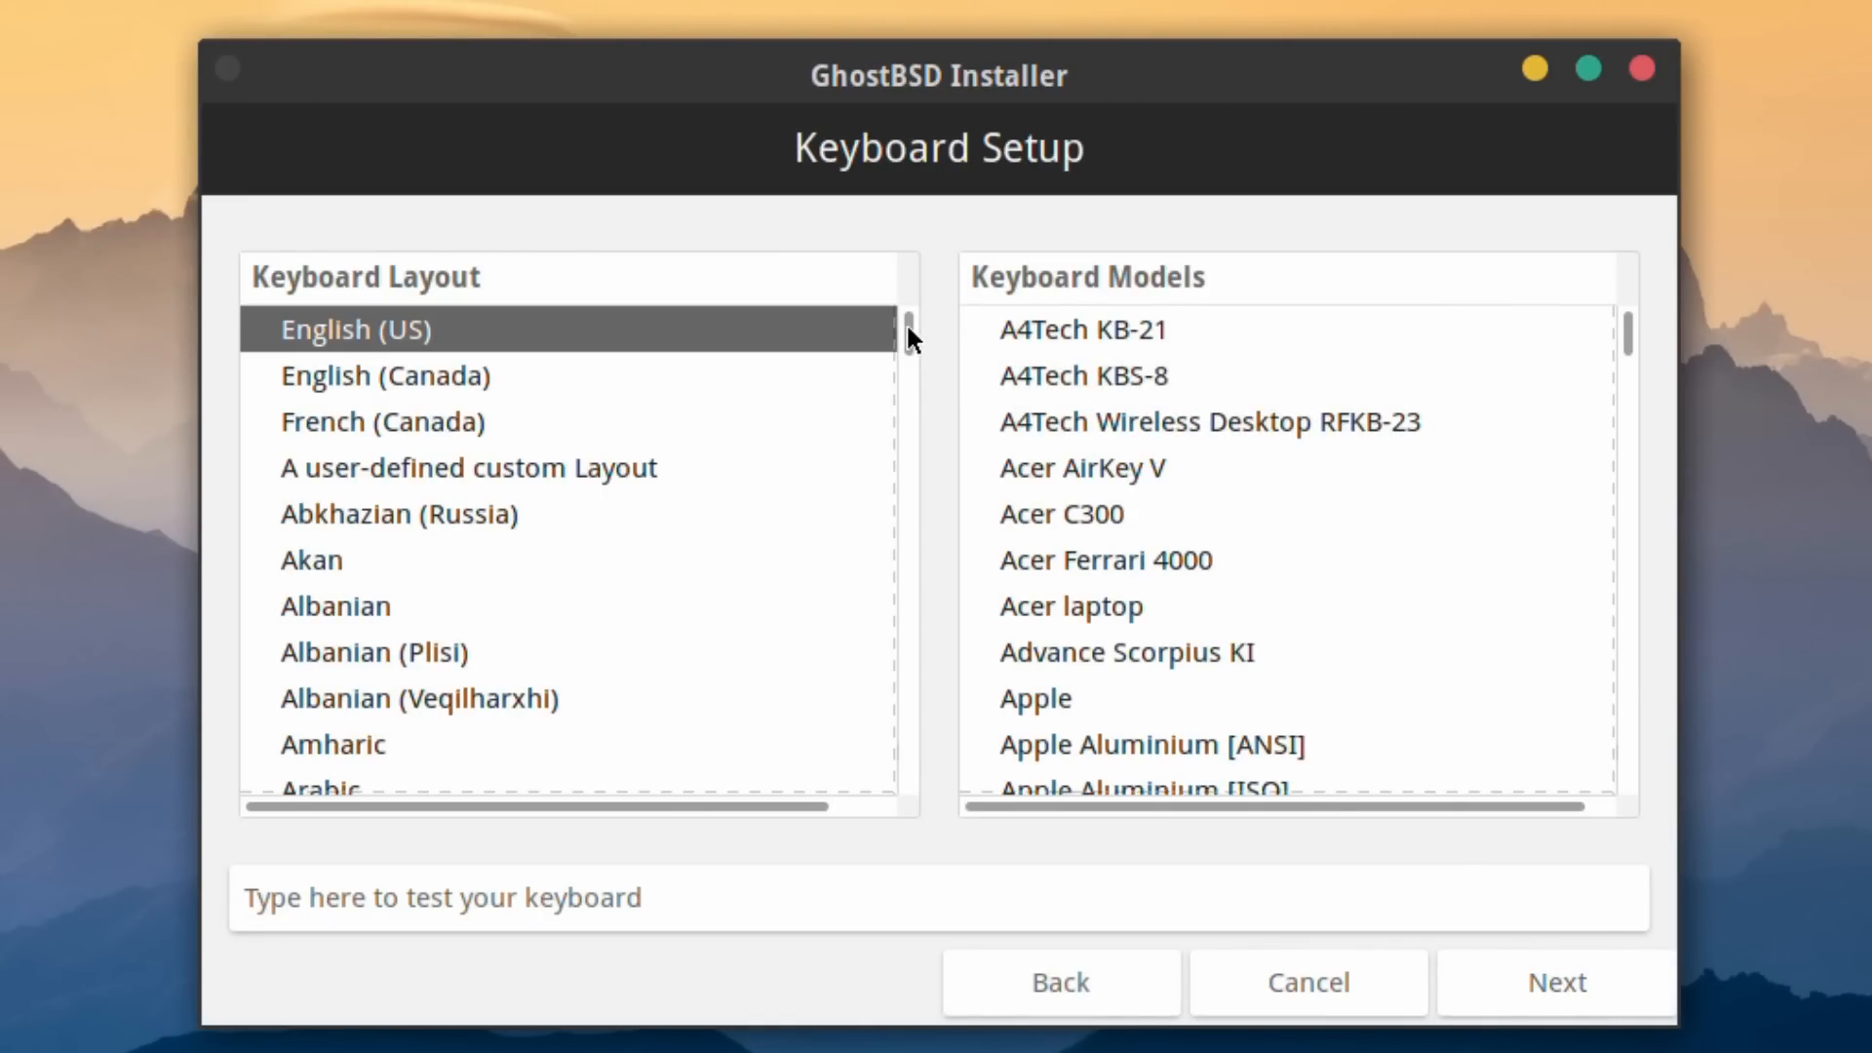
# Set the keyboard layout to English (UK) without choosing a keyboard model, and continue to the time zone selection
pyautogui.moveTo(905, 321); pyautogui.dragTo(915, 402)
pyautogui.scroll(-6, 613, 493)
pyautogui.scroll(-8, 613, 493)
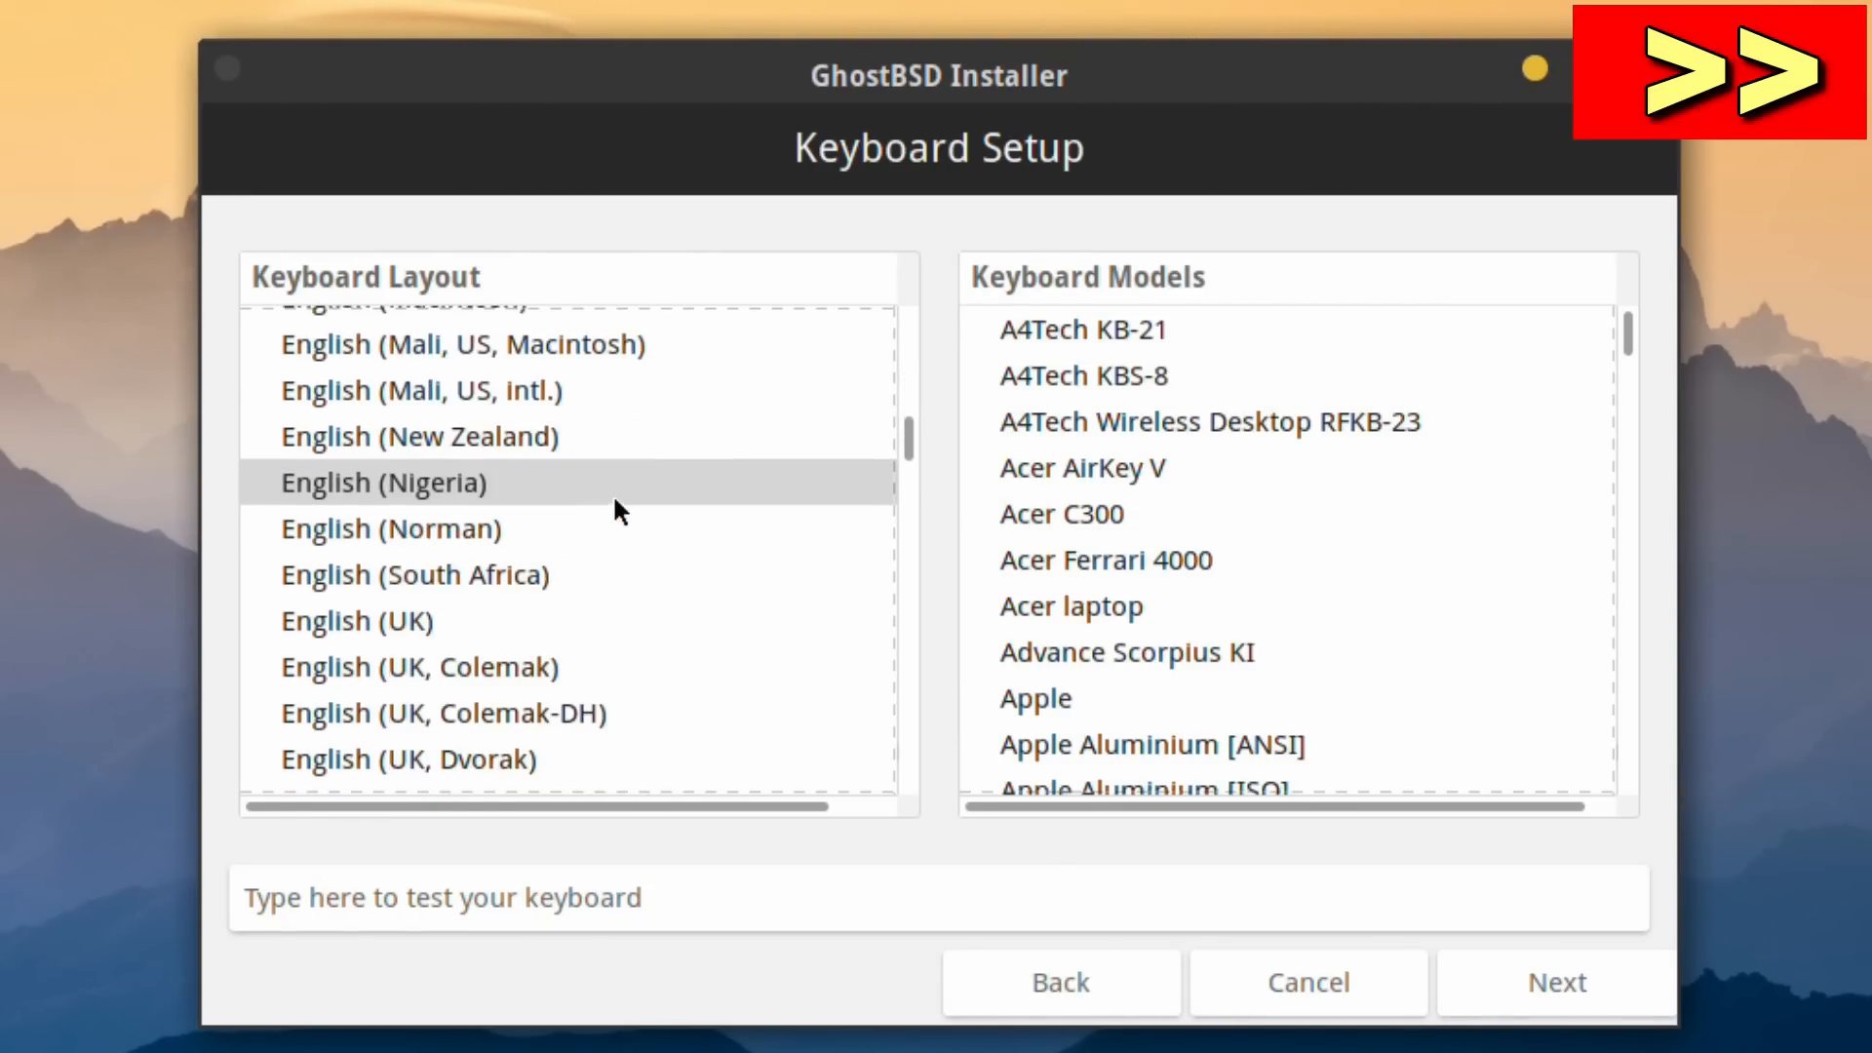
pyautogui.click(534, 616)
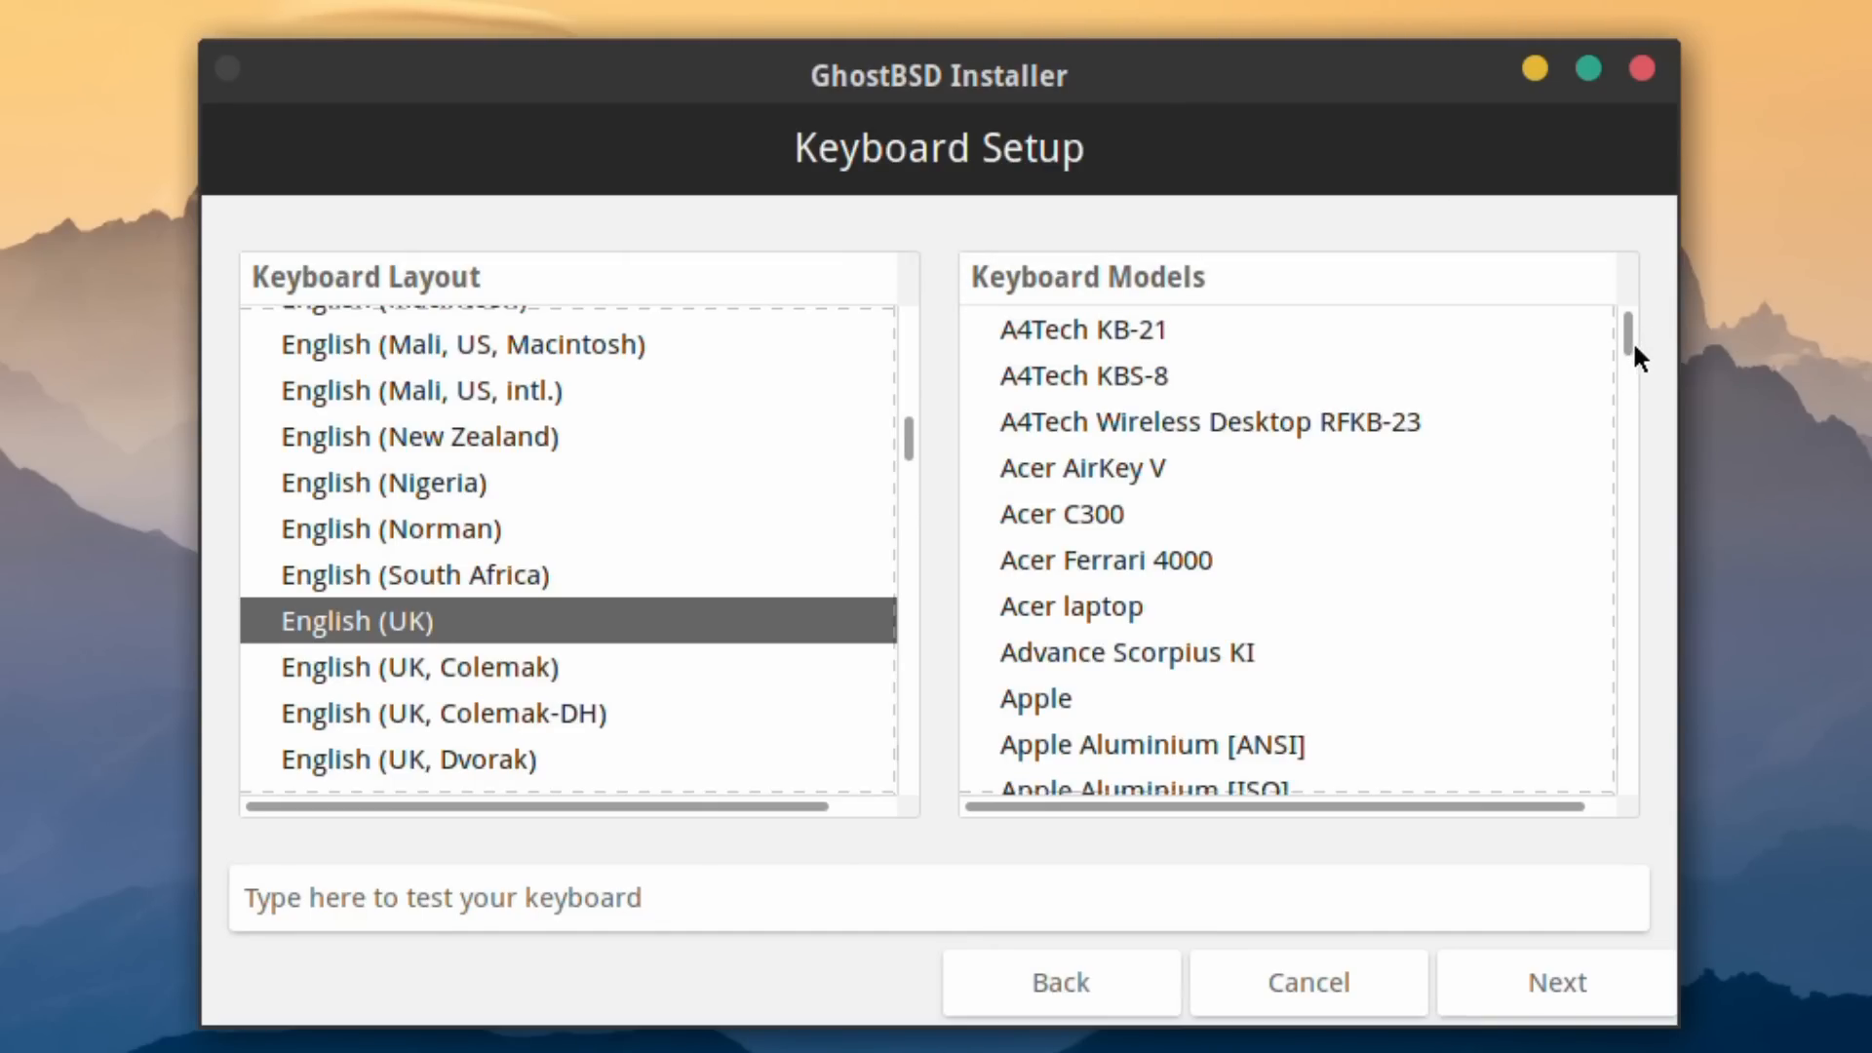
pyautogui.moveTo(1628, 337); pyautogui.dragTo(1714, 273)
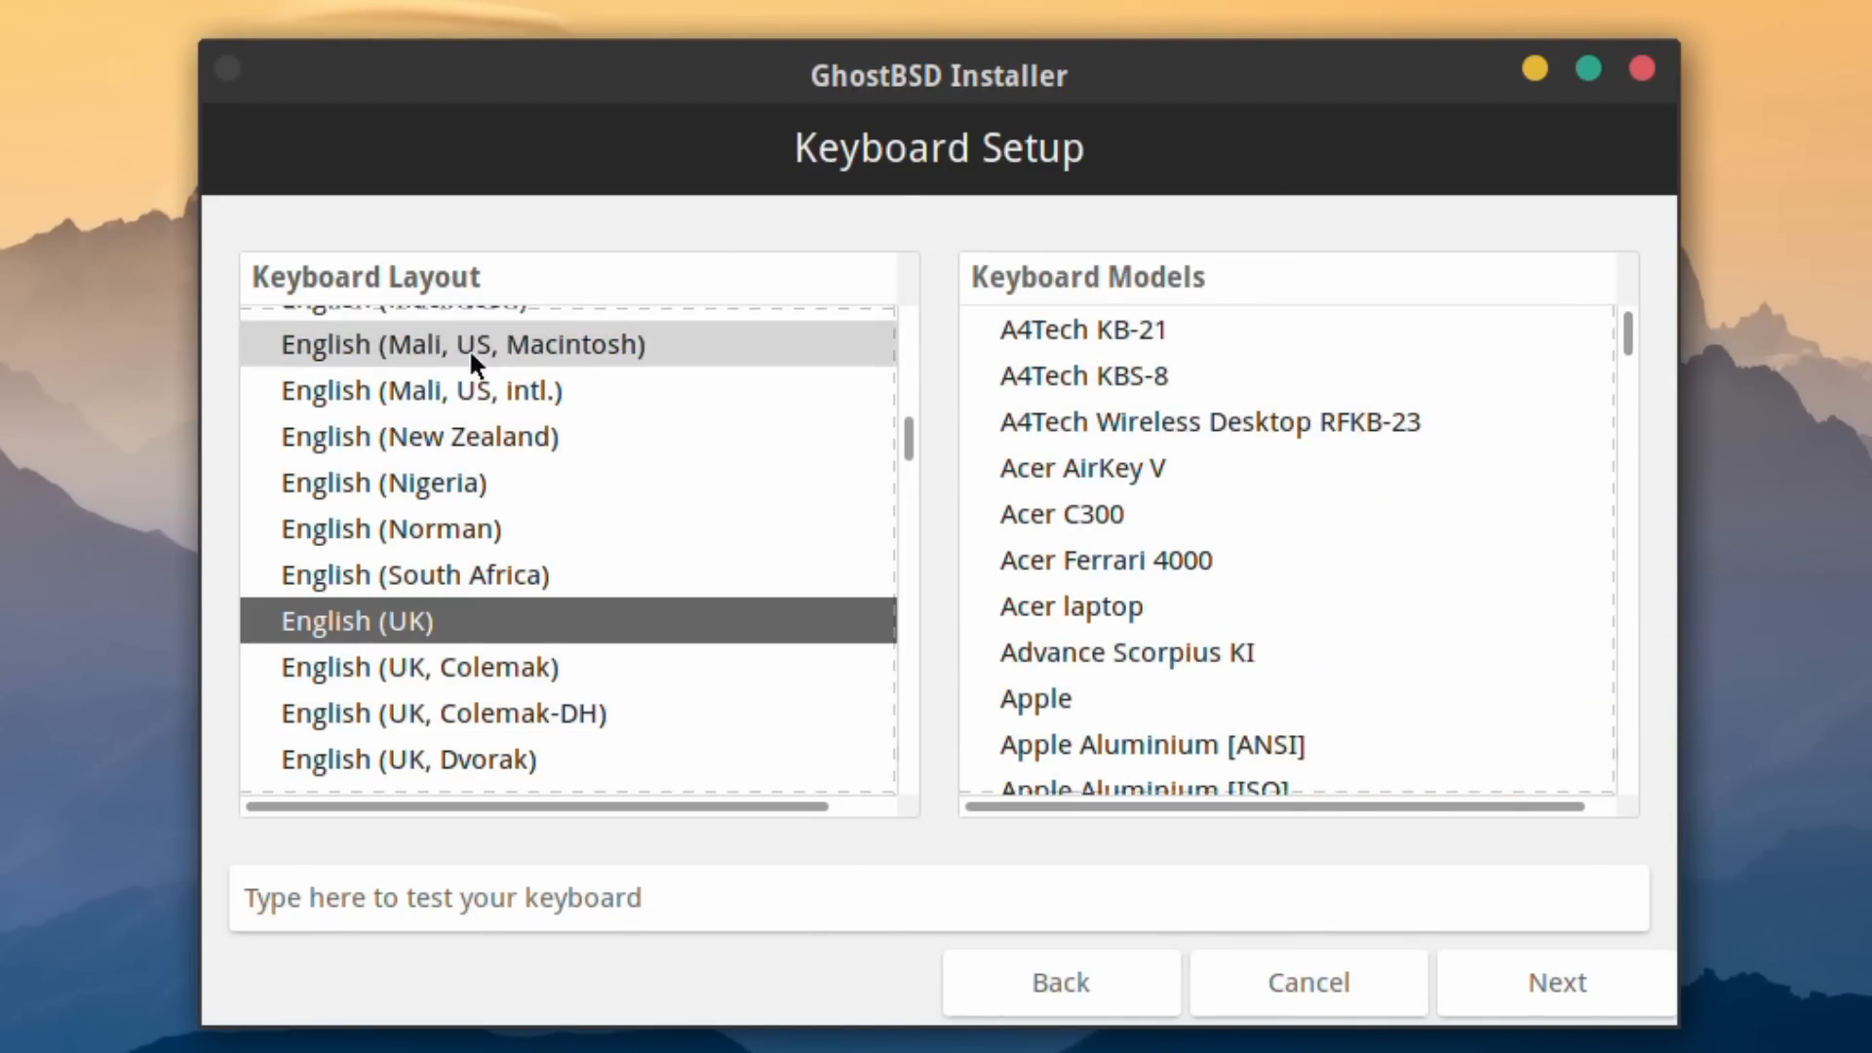
pyautogui.click(1553, 985)
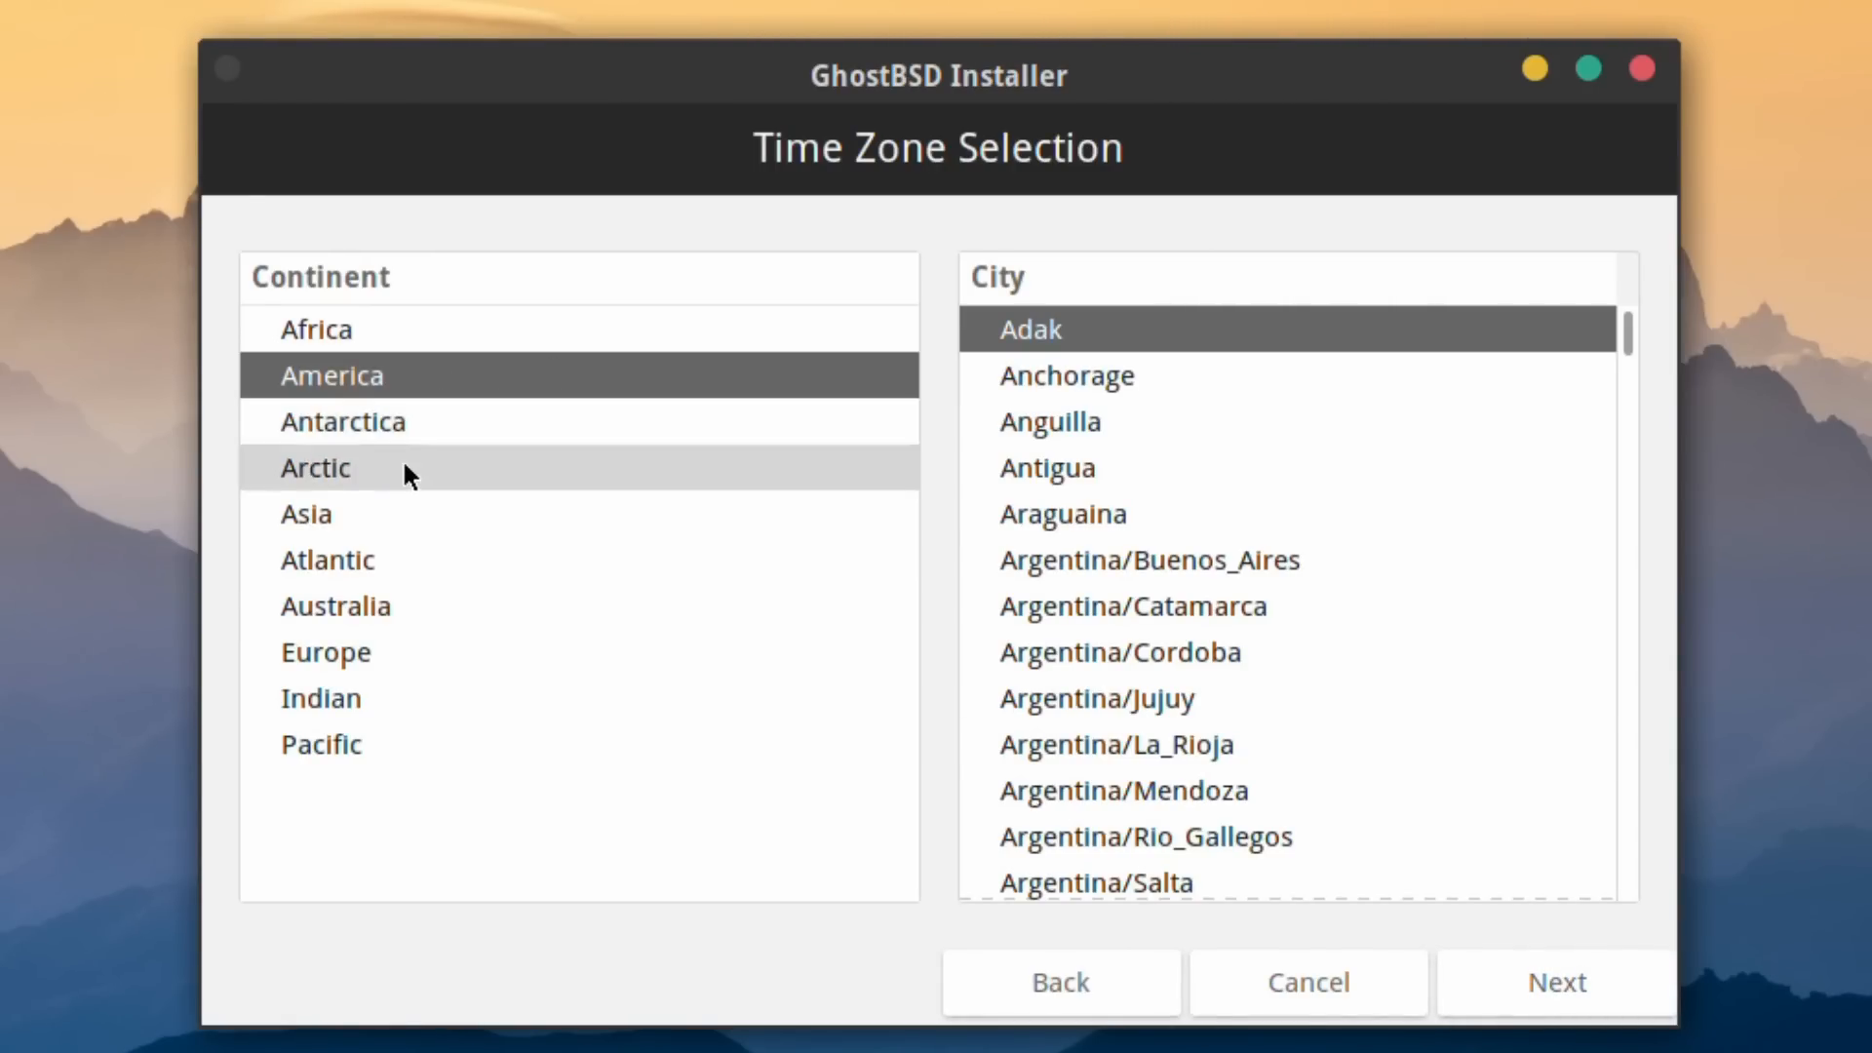
# Set the time zone to Europe, London and continue to the installation type
pyautogui.click(369, 648)
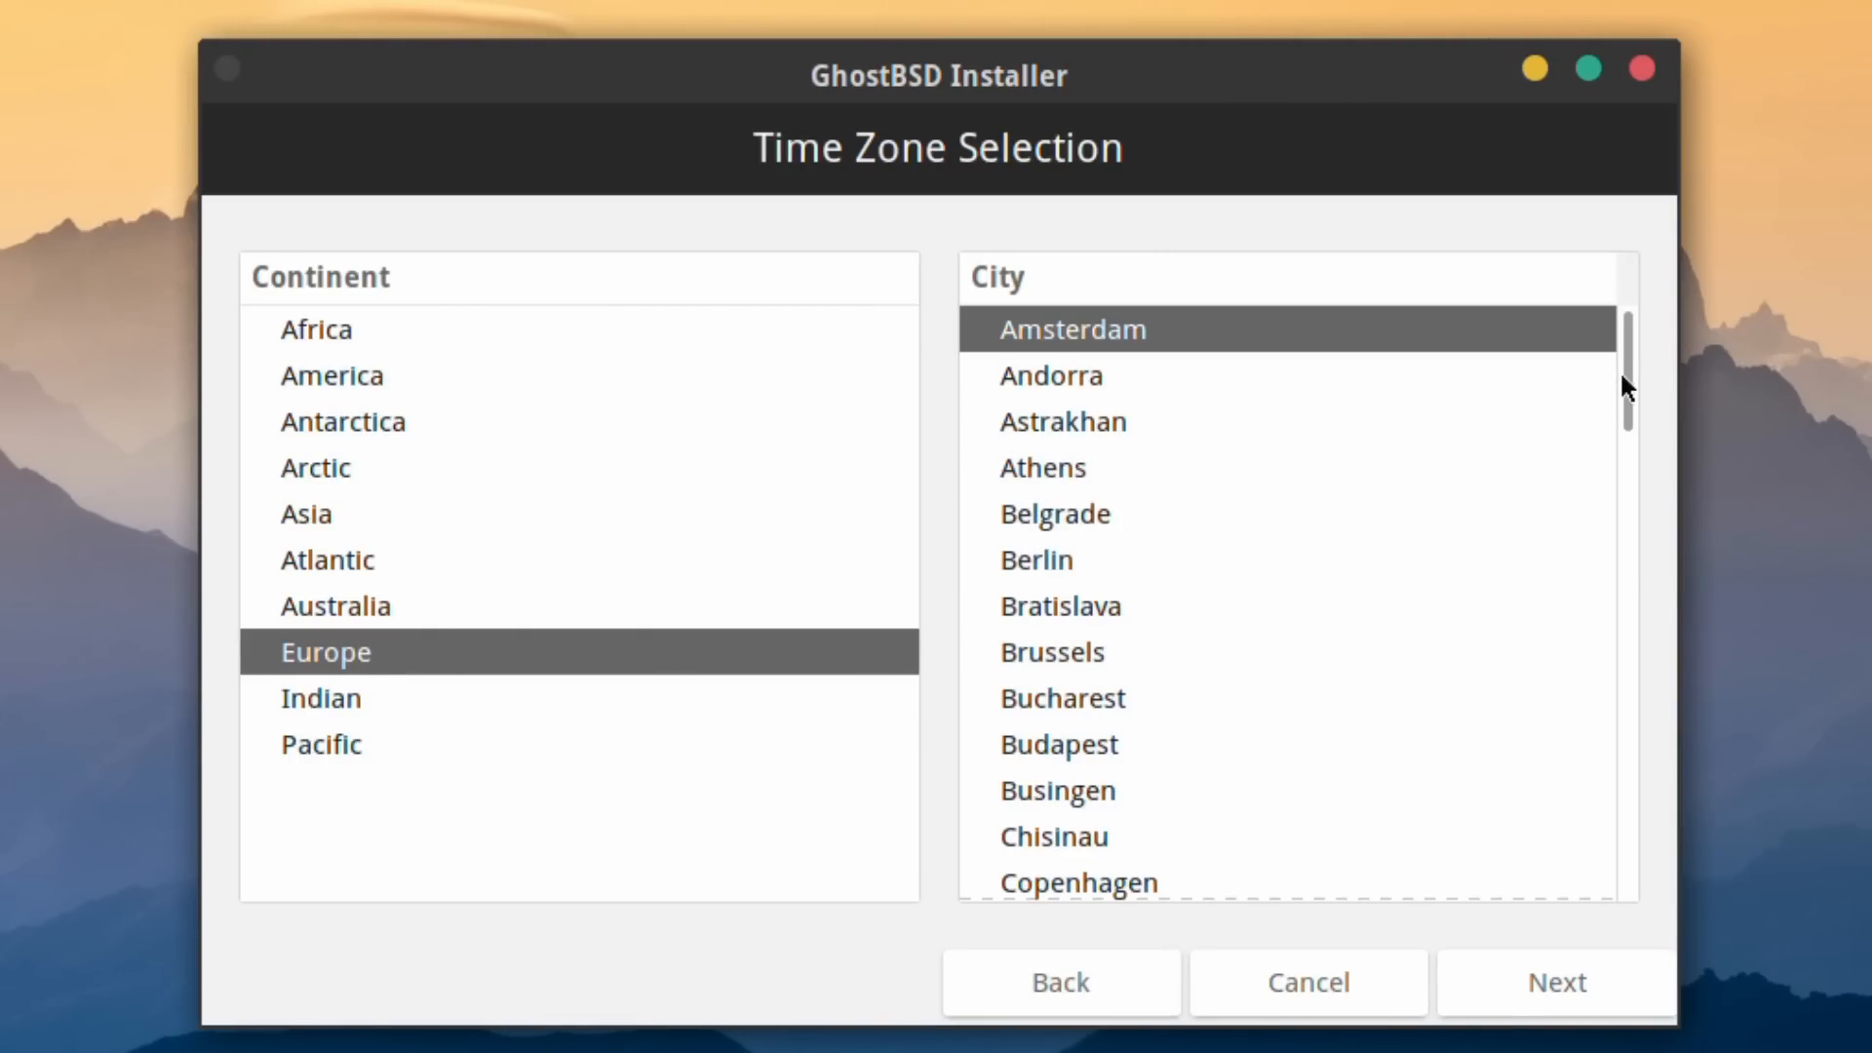
pyautogui.moveTo(1624, 383); pyautogui.dragTo(1554, 585)
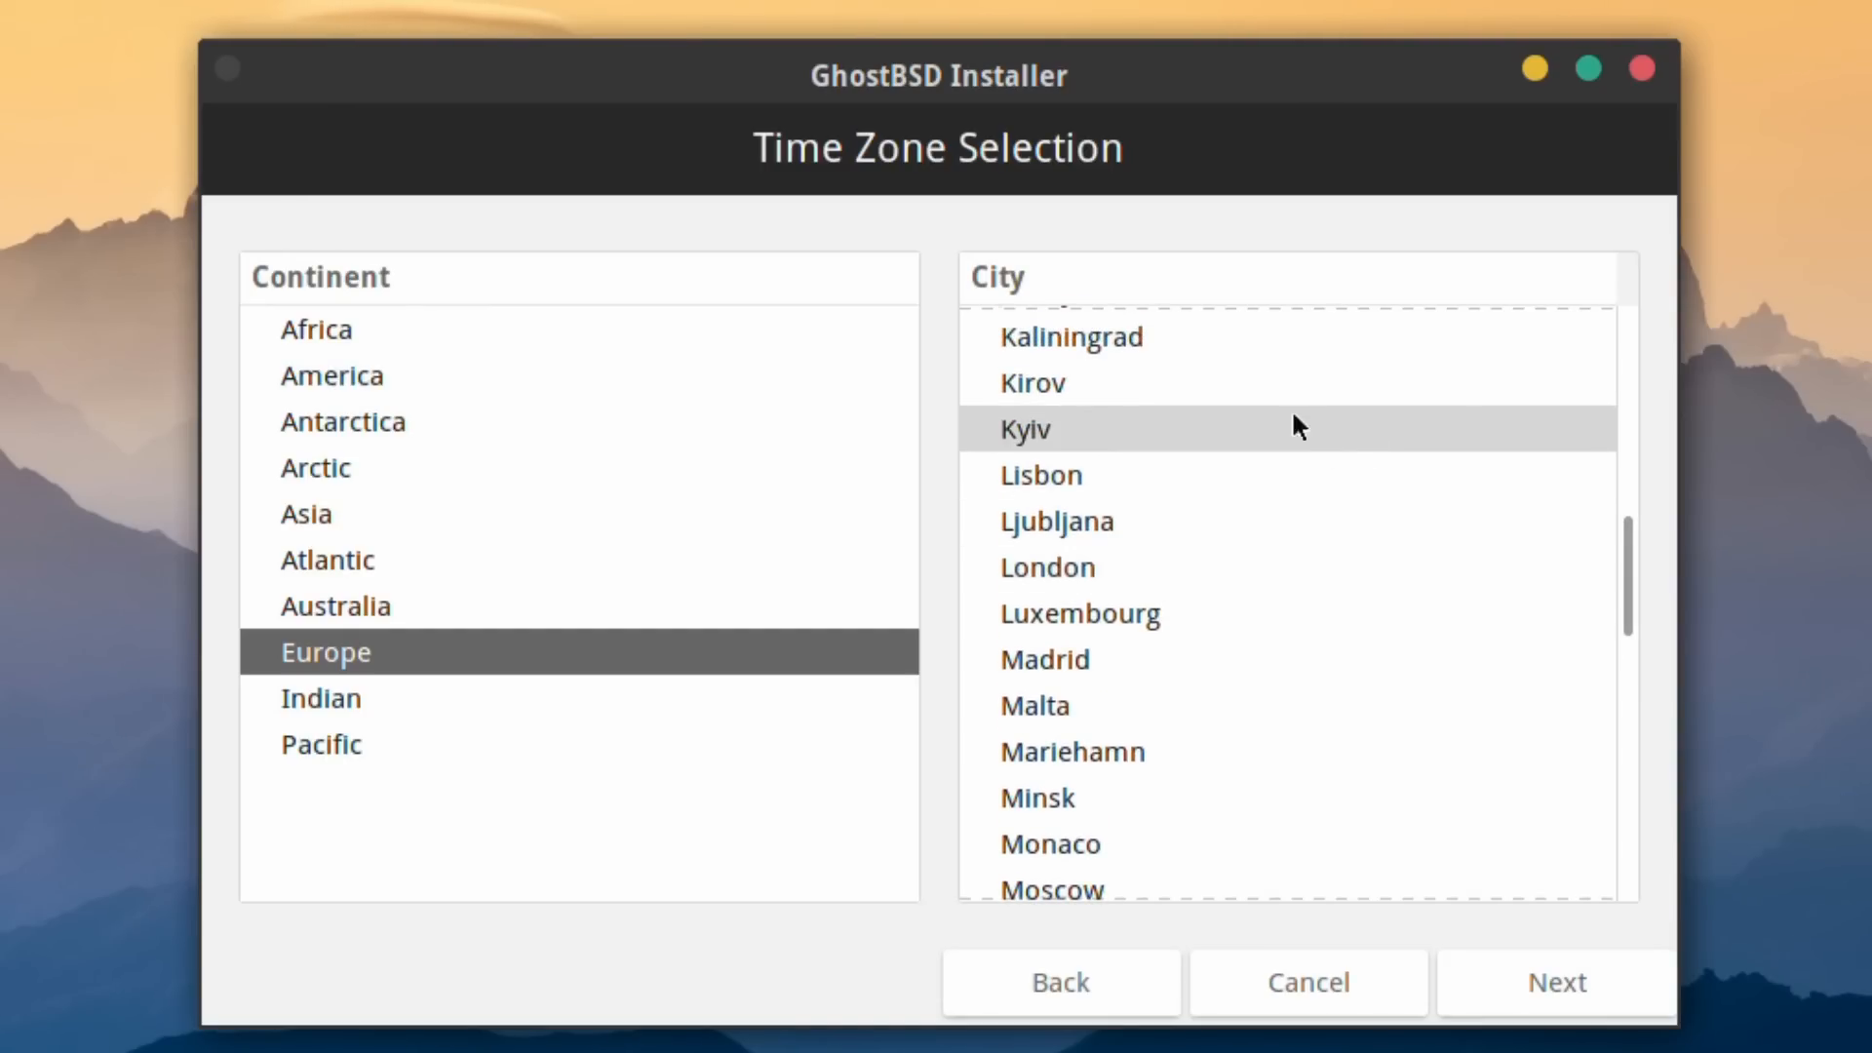
pyautogui.click(1138, 557)
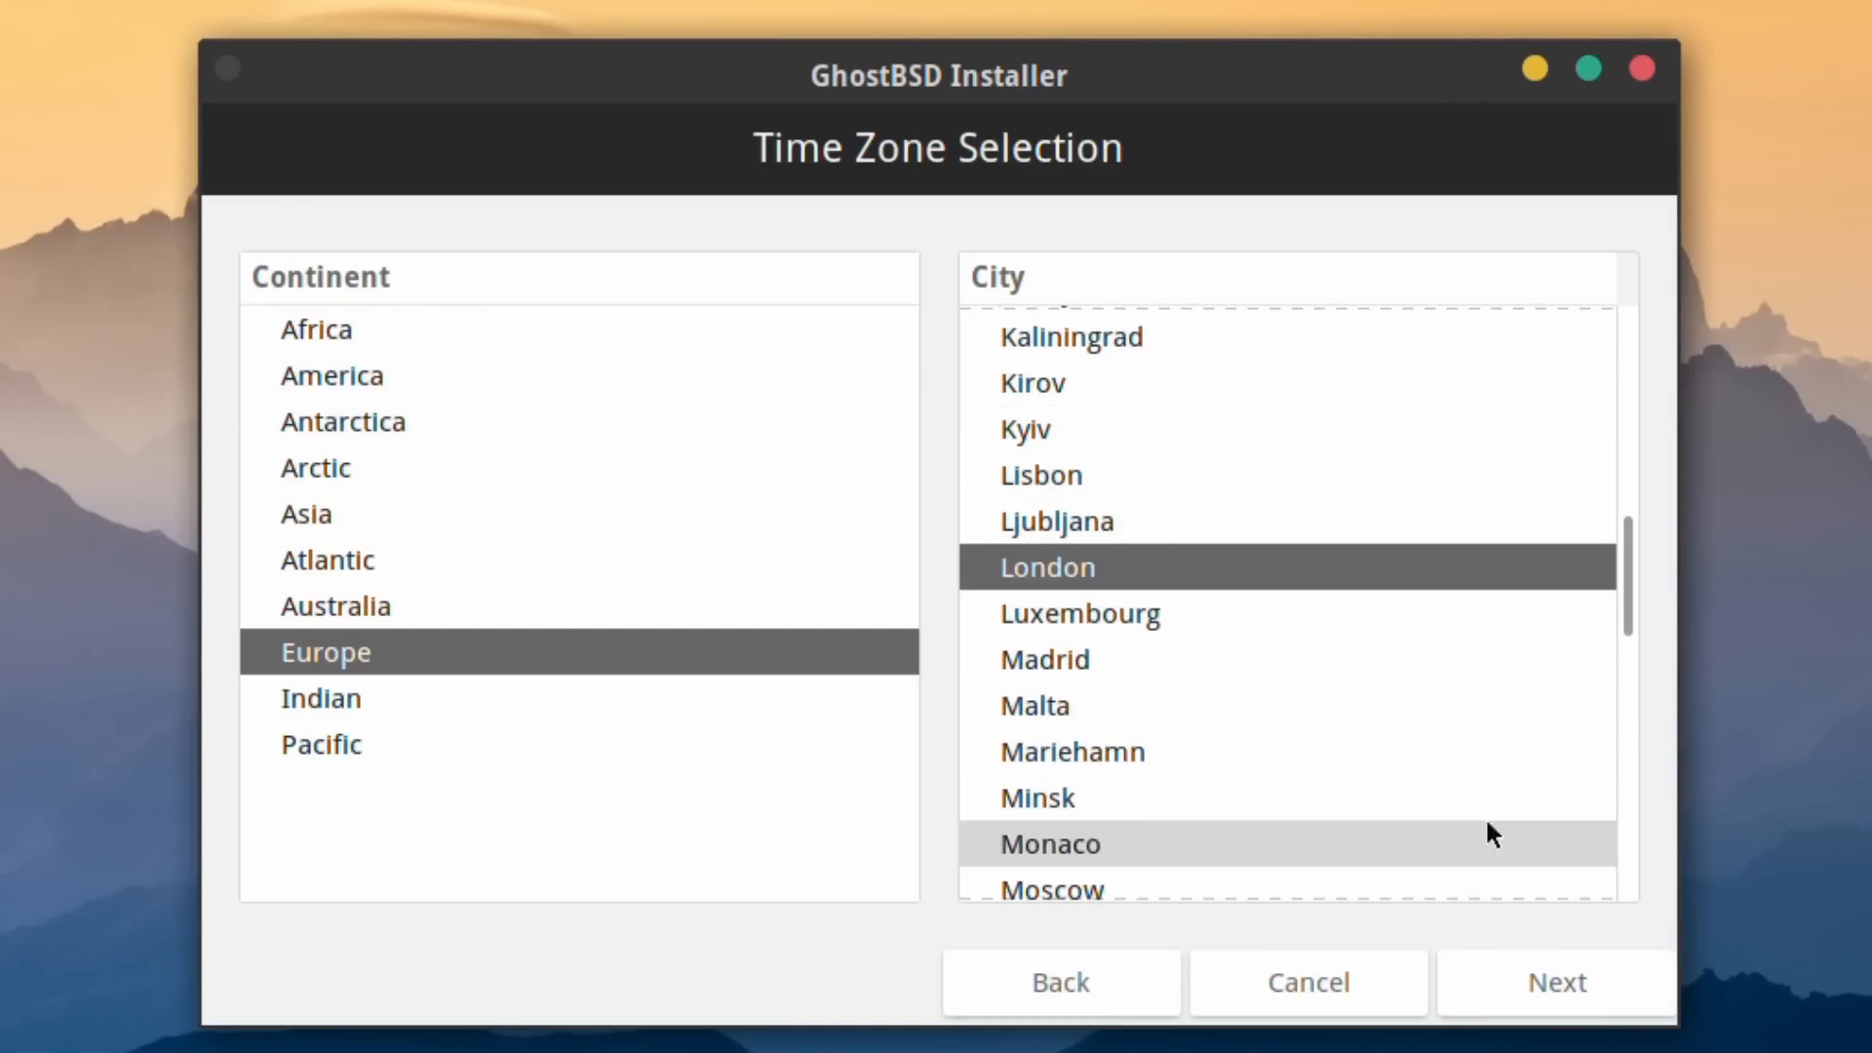
pyautogui.click(1537, 985)
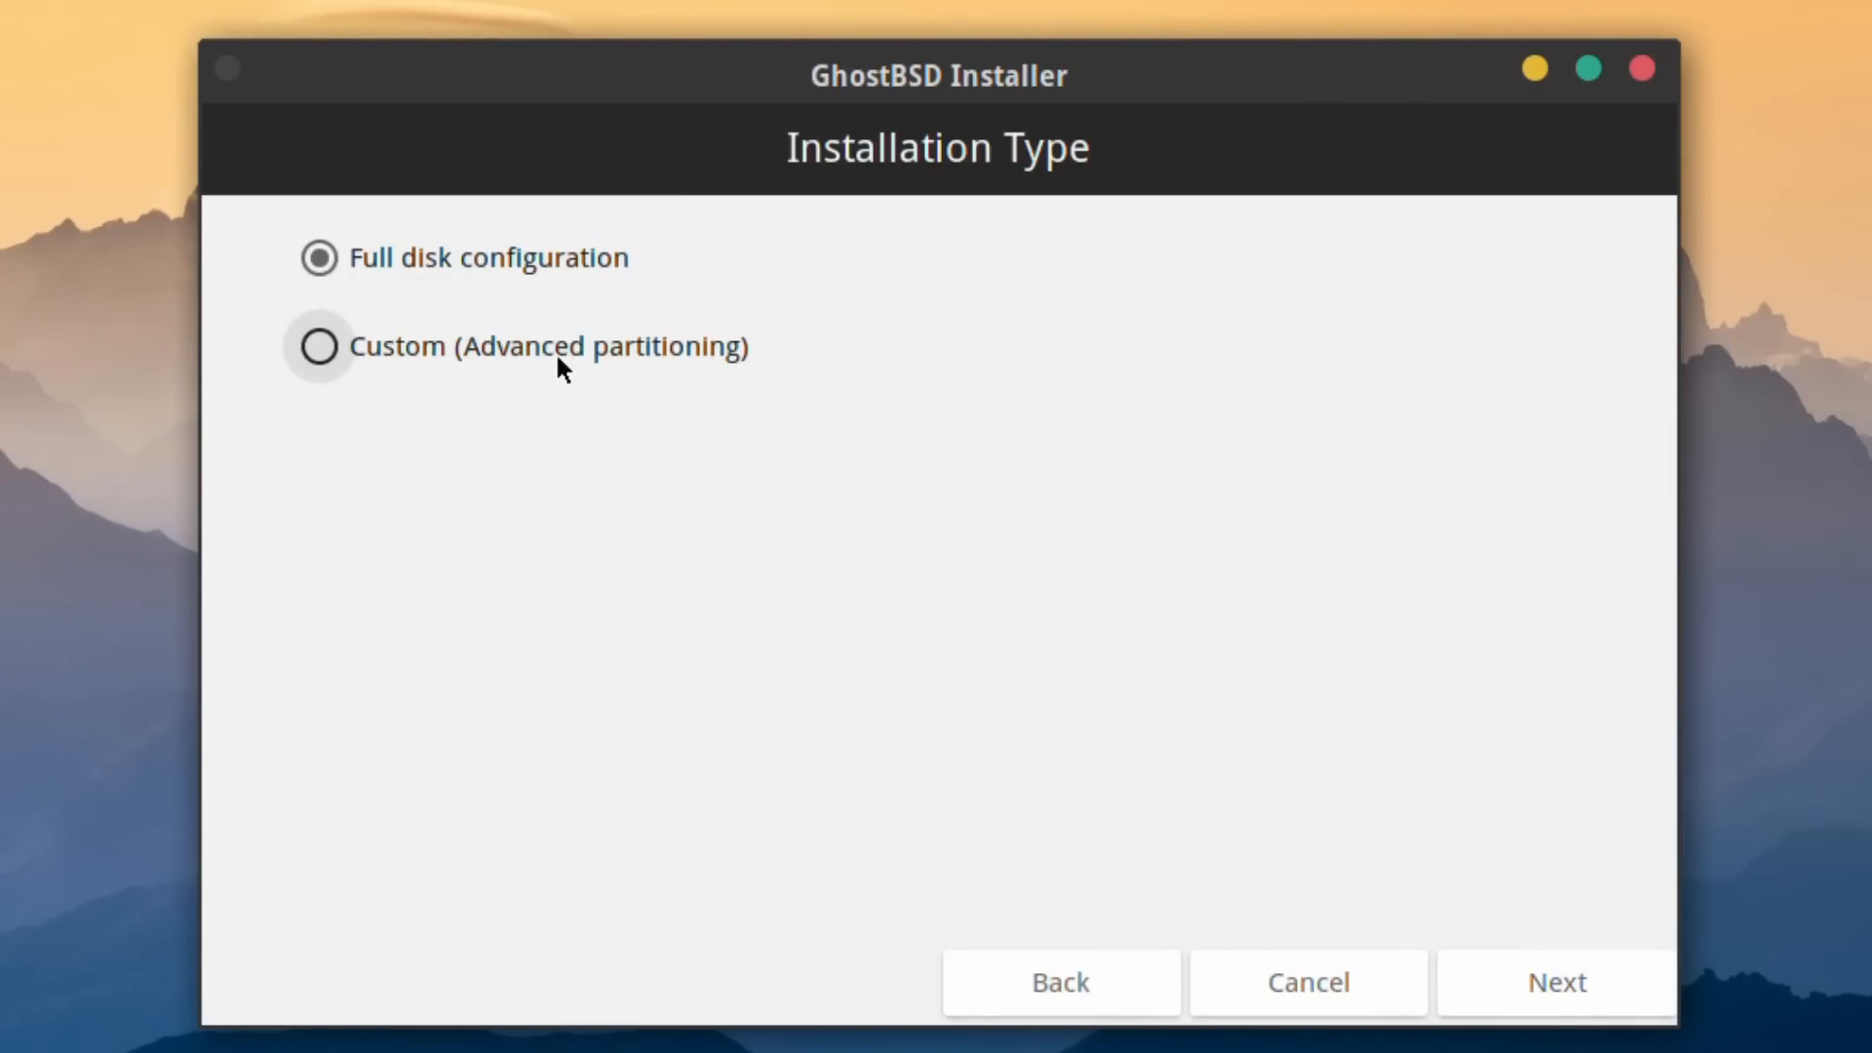
# Examine the disk partitions offered by the Custom (Advanced partitioning) installation type, and return to the type choice
pyautogui.click(453, 343)
pyautogui.click(1595, 980)
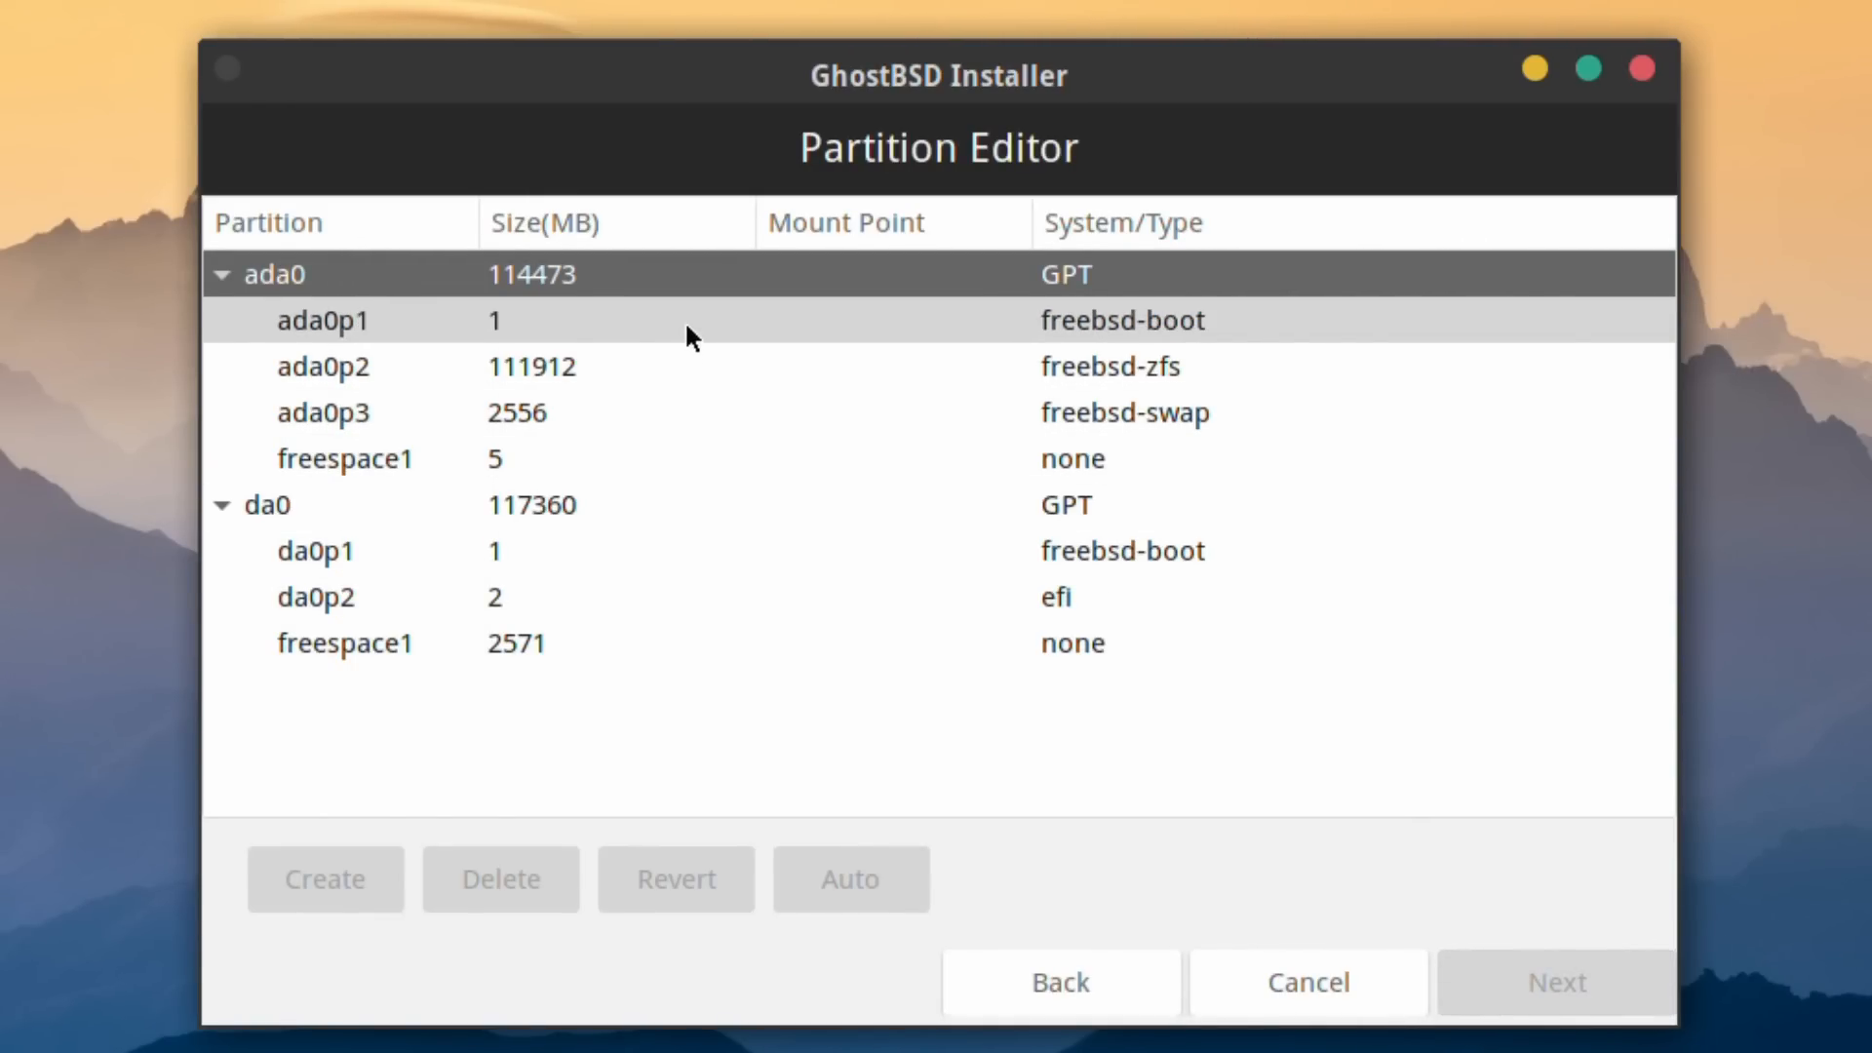
pyautogui.click(1115, 985)
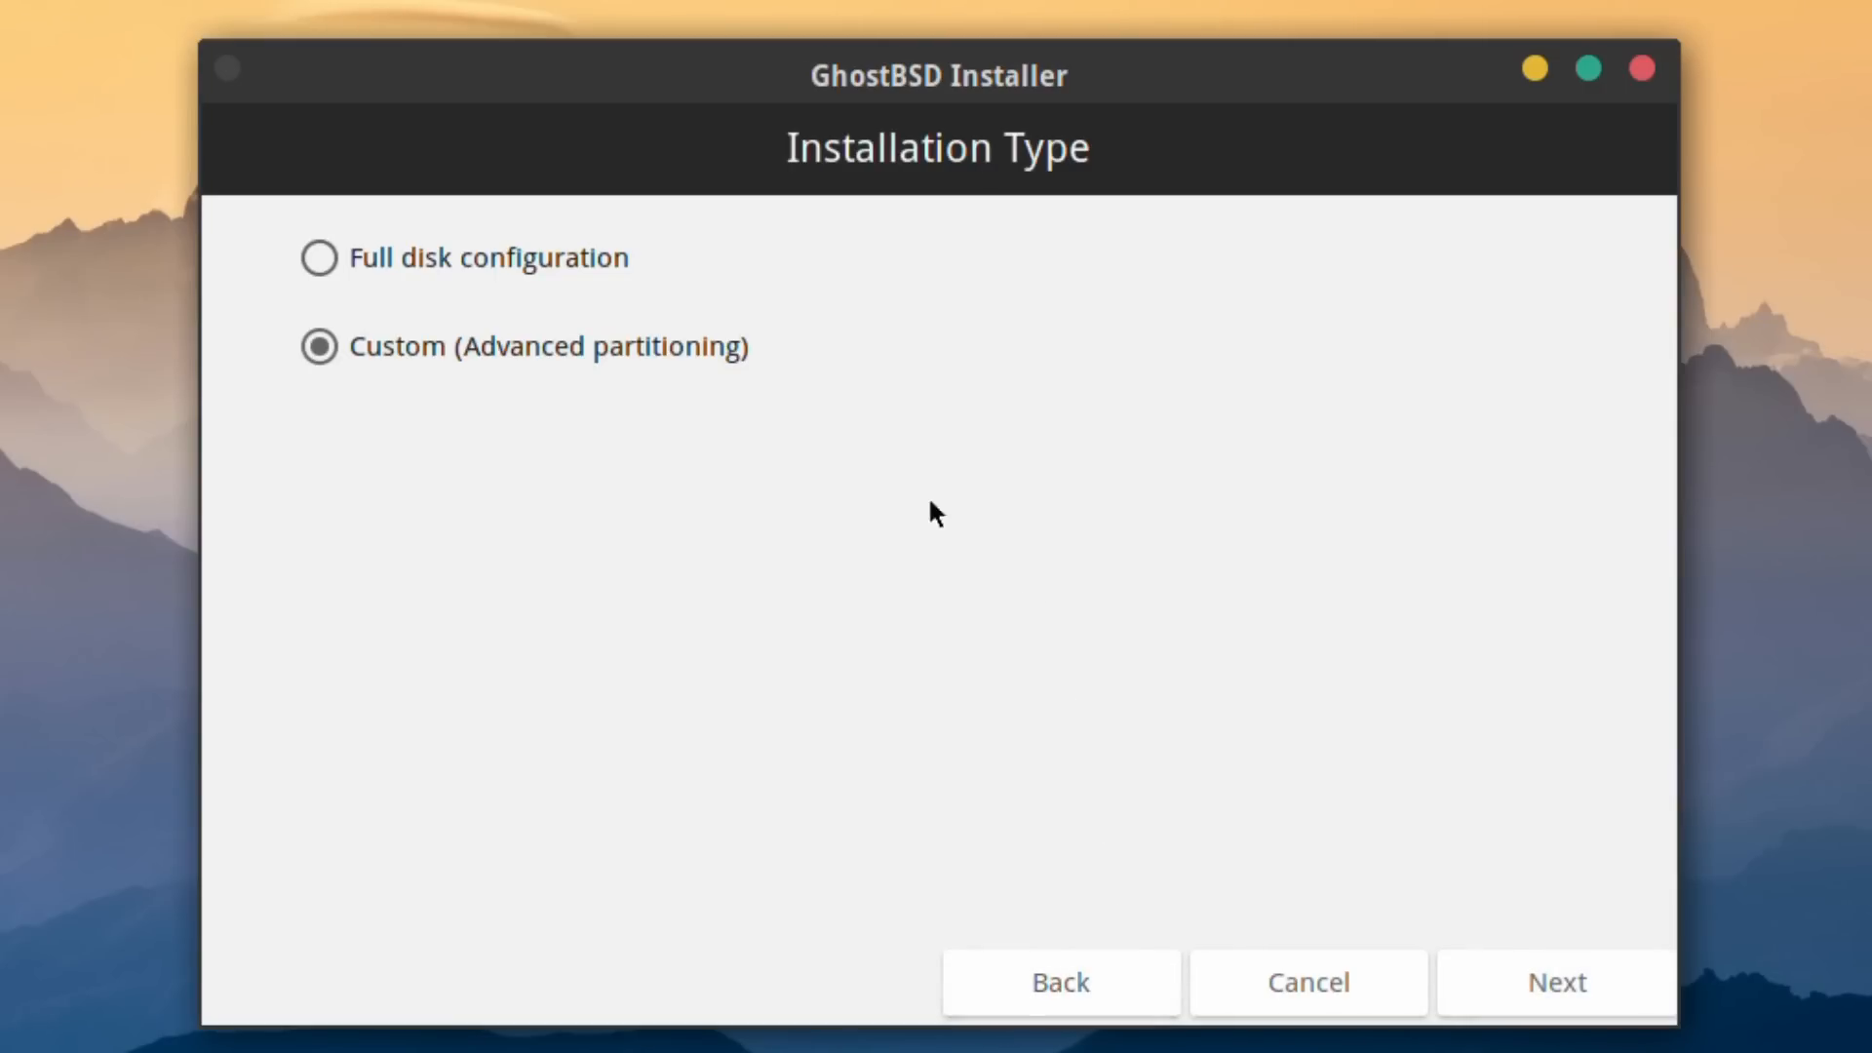
# Choose the full disk configuration and select the ada0 KINGSTON drive, keeping the single disk pool type
pyautogui.click(477, 259)
pyautogui.click(1539, 977)
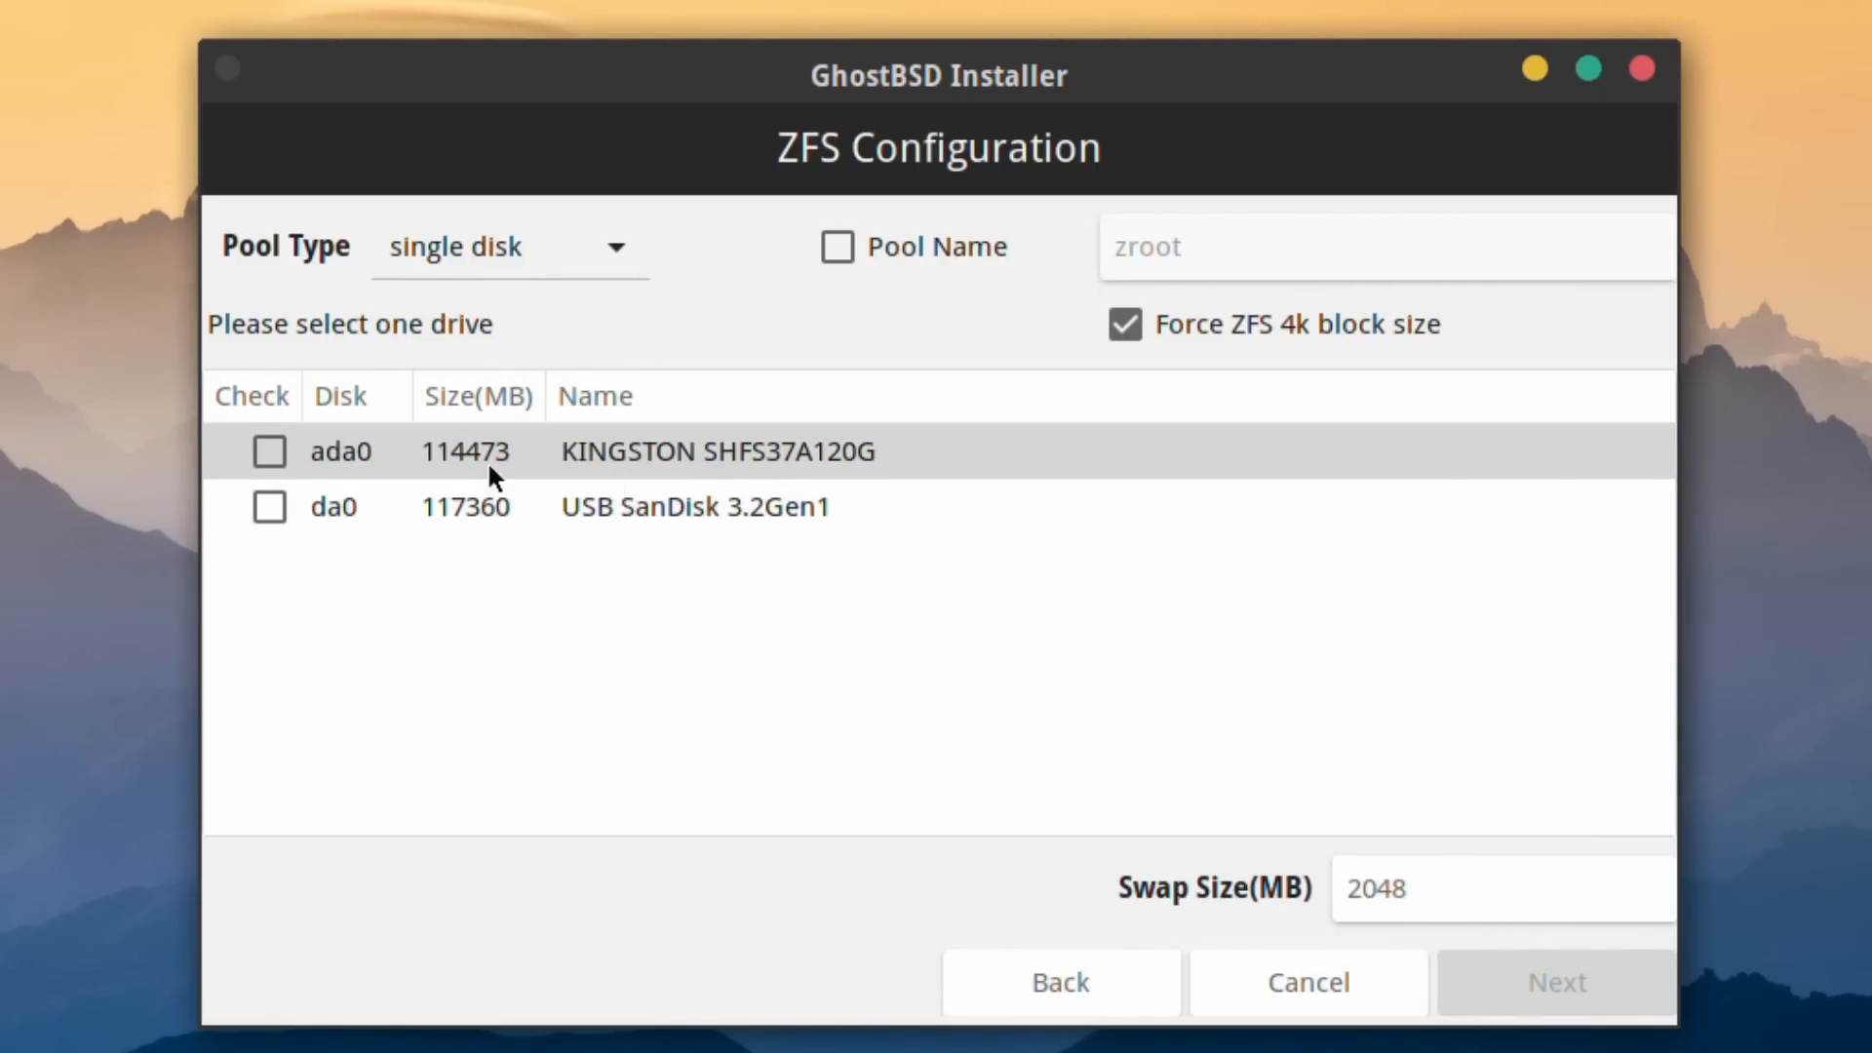
pyautogui.click(269, 451)
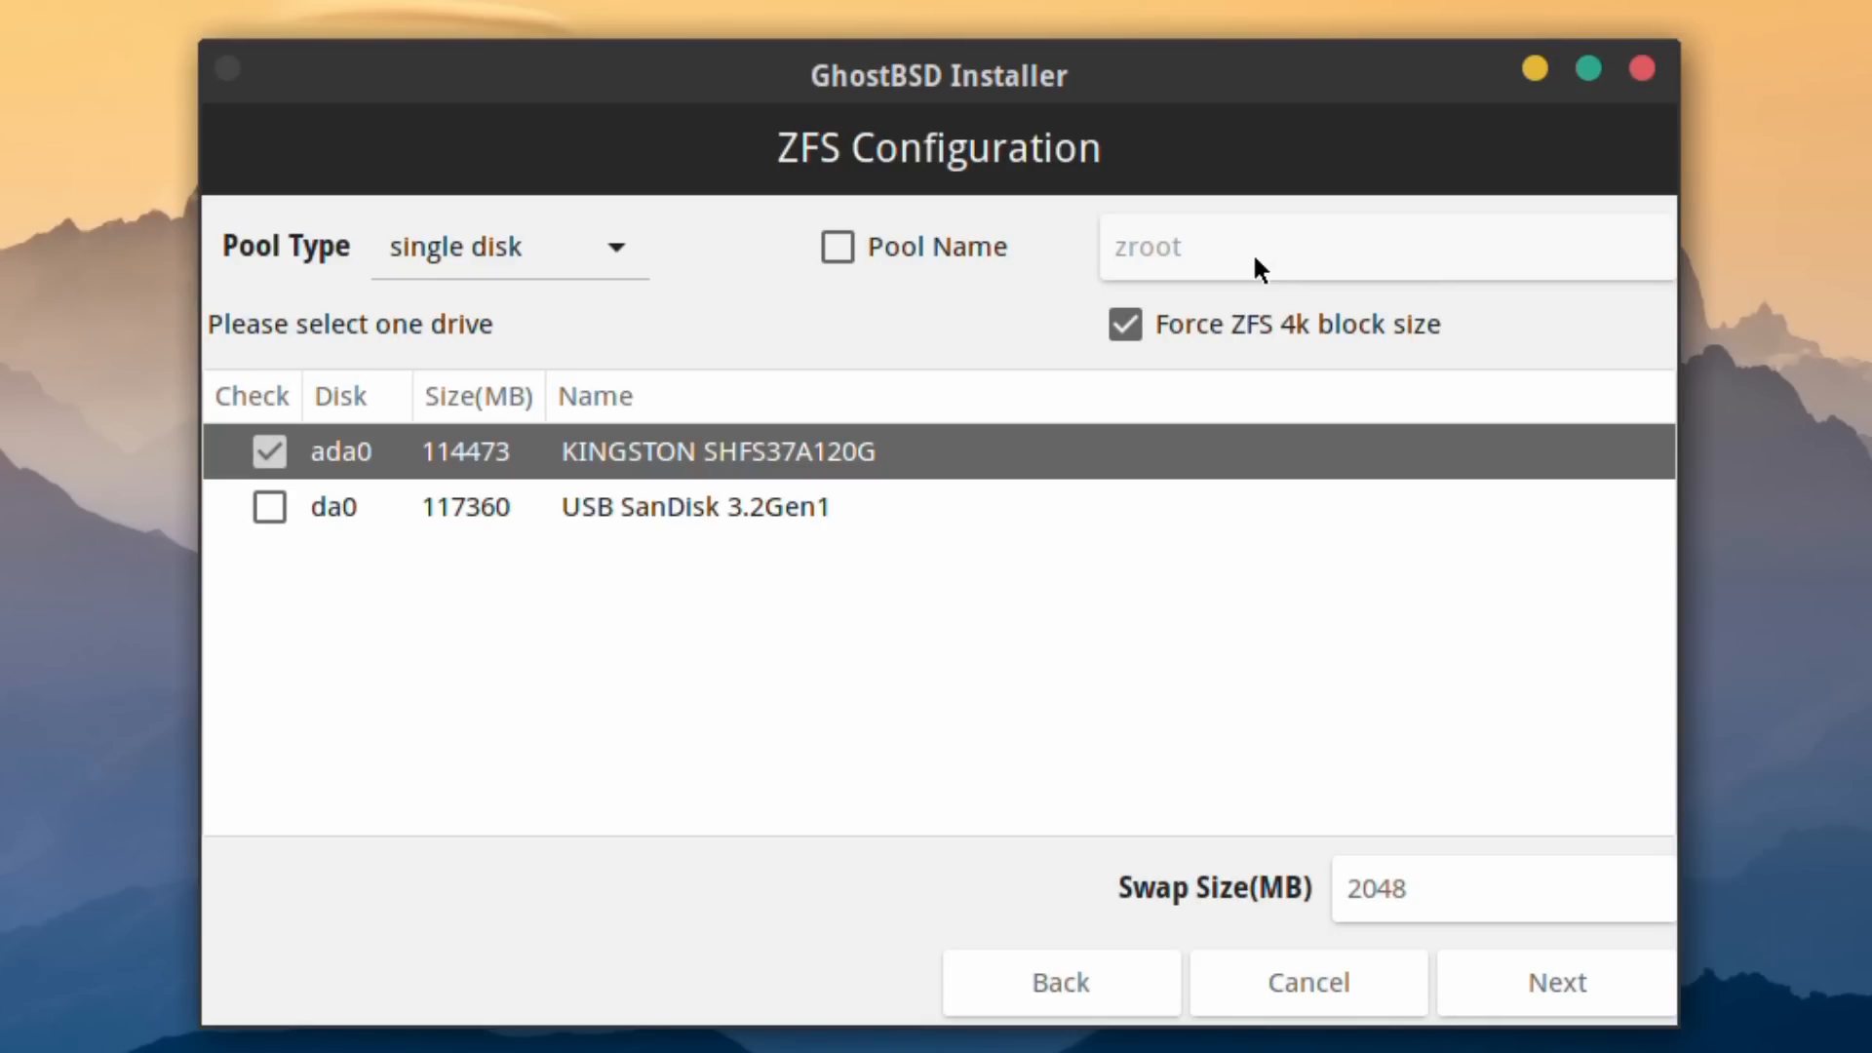
pyautogui.click(629, 241)
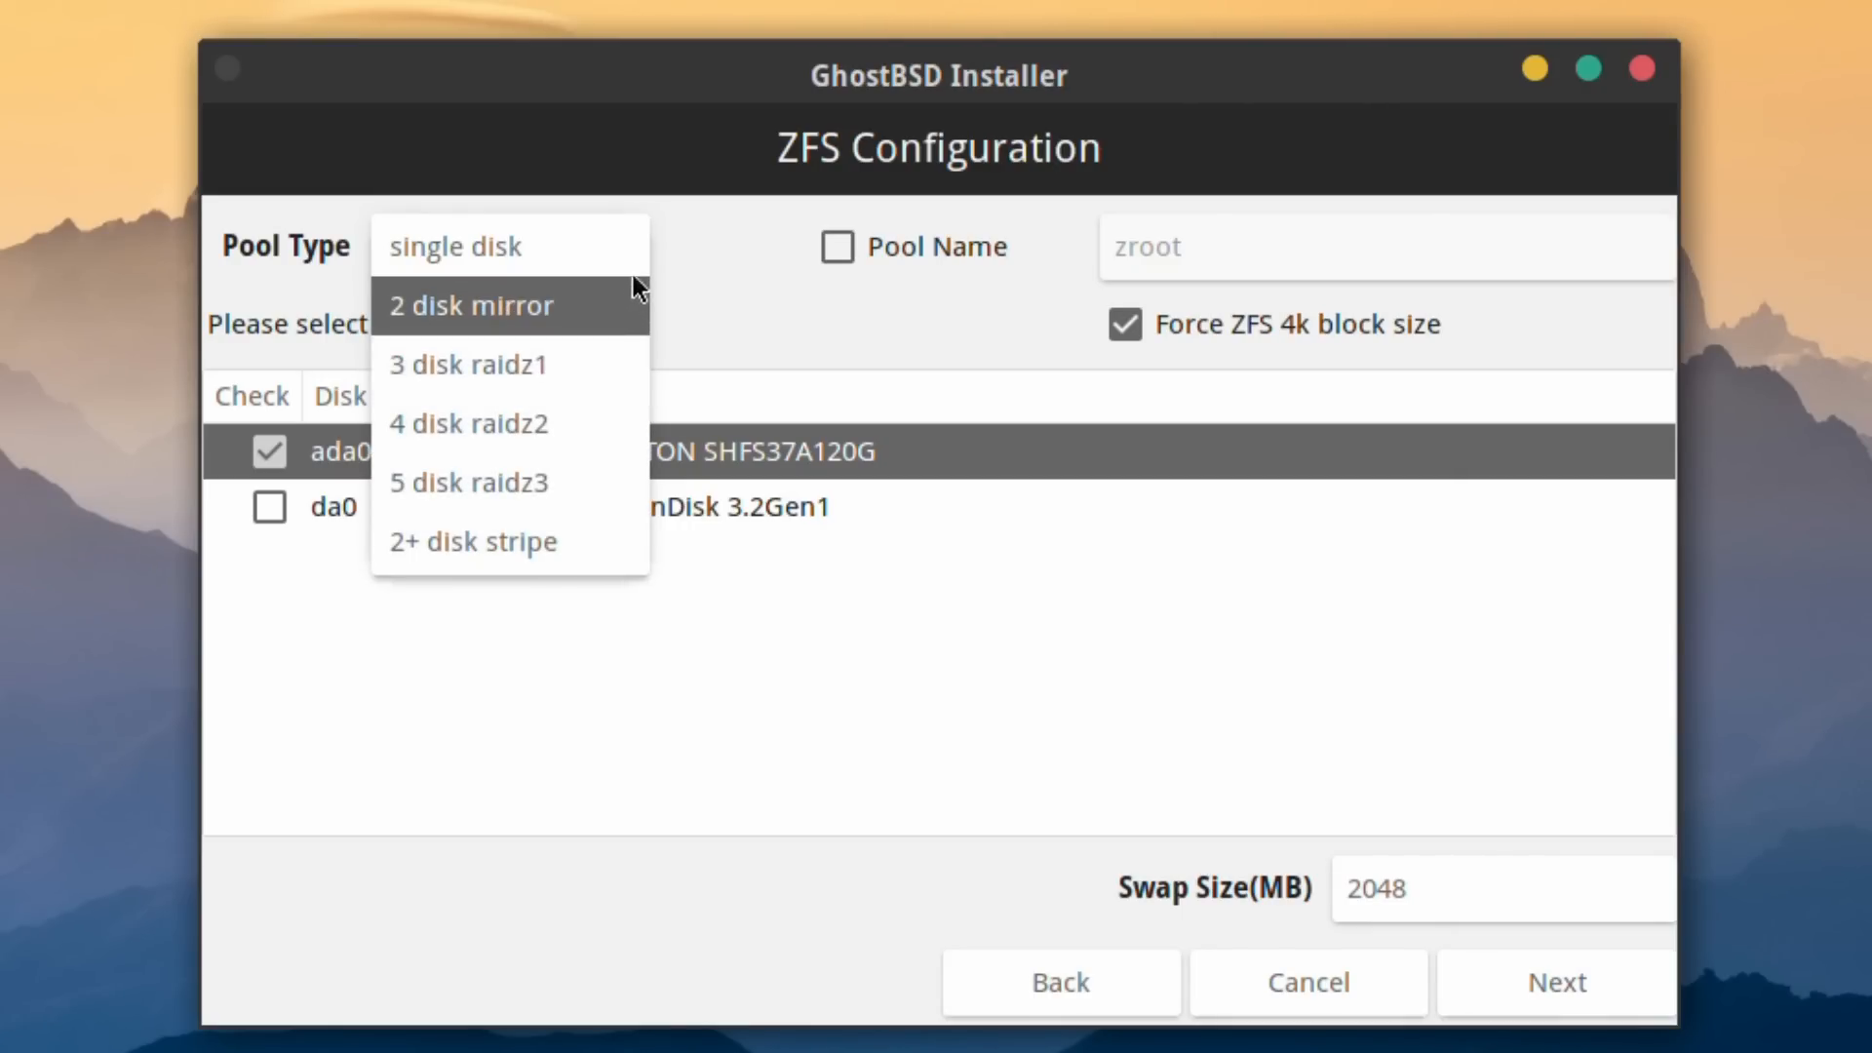
pyautogui.click(641, 246)
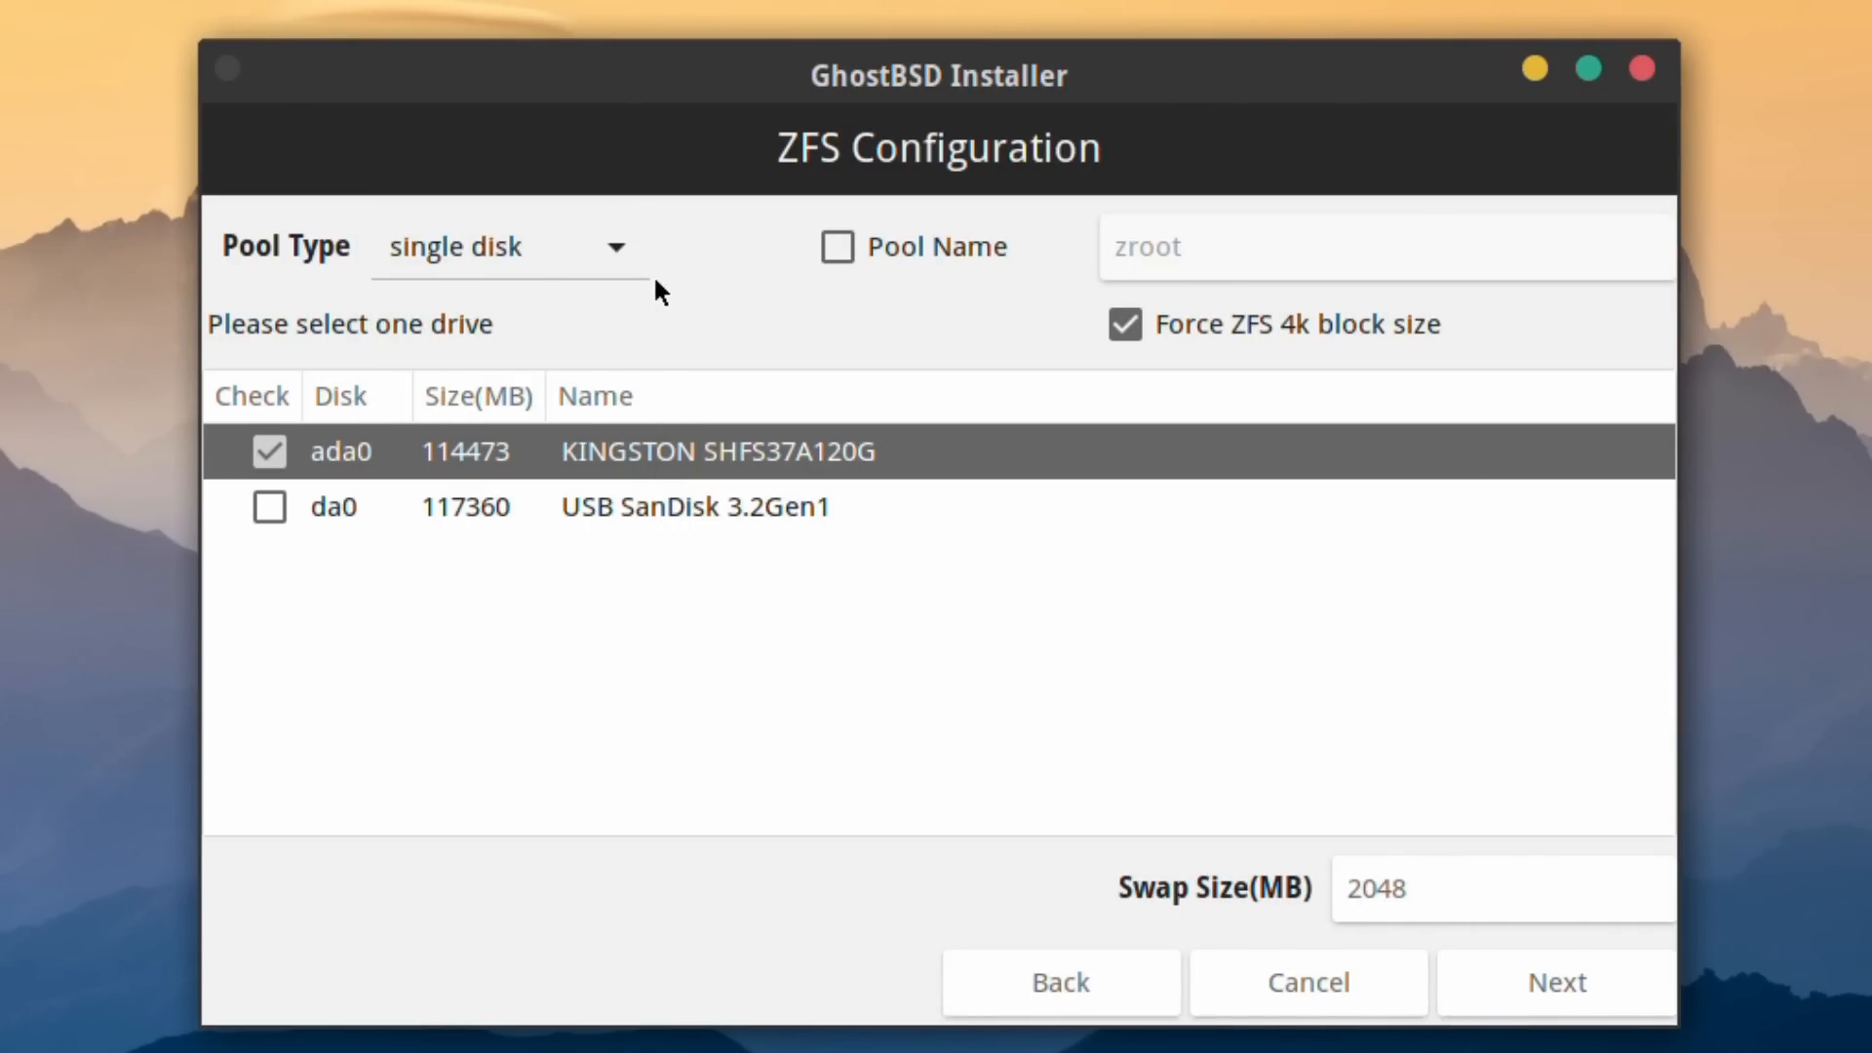
# Name the ZFS pool tank and continue to the admin user setup with the FreeBSD BIOS loader only boot option
pyautogui.click(844, 238)
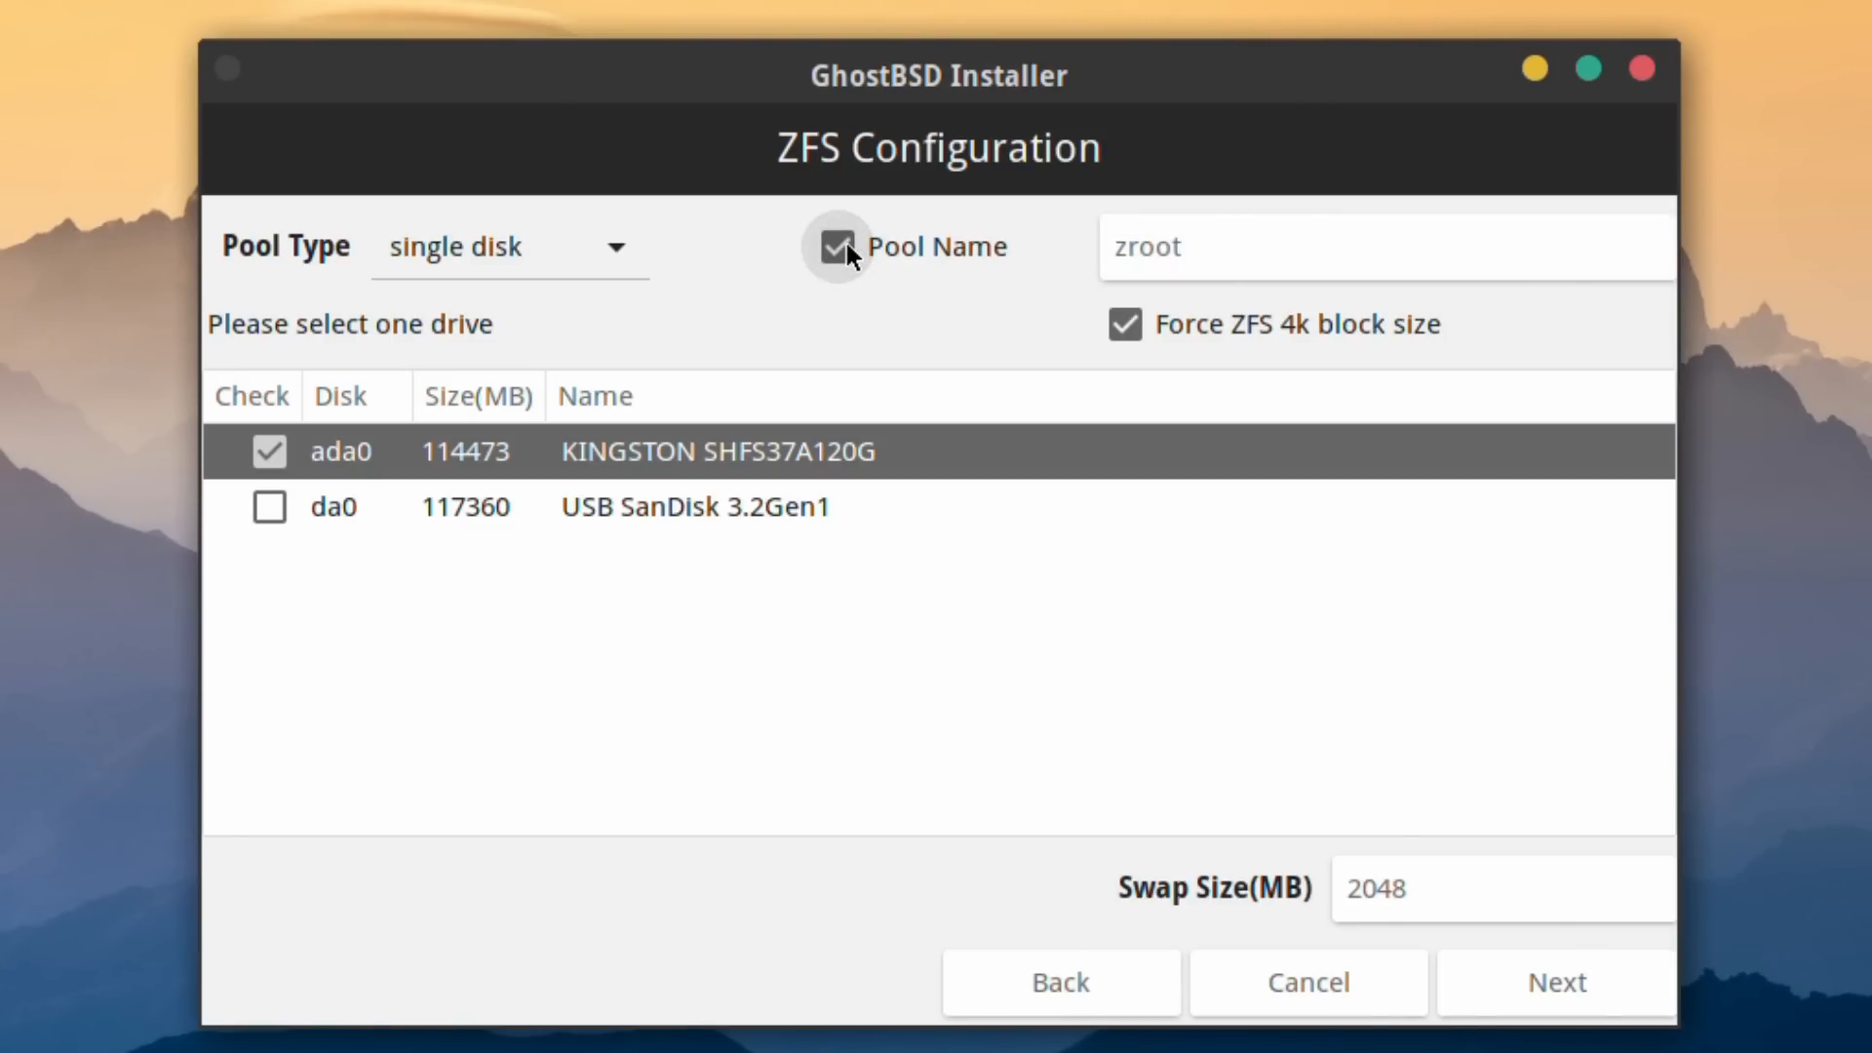
pyautogui.click(844, 238)
pyautogui.click(837, 247)
pyautogui.moveTo(1183, 247); pyautogui.dragTo(1099, 243)
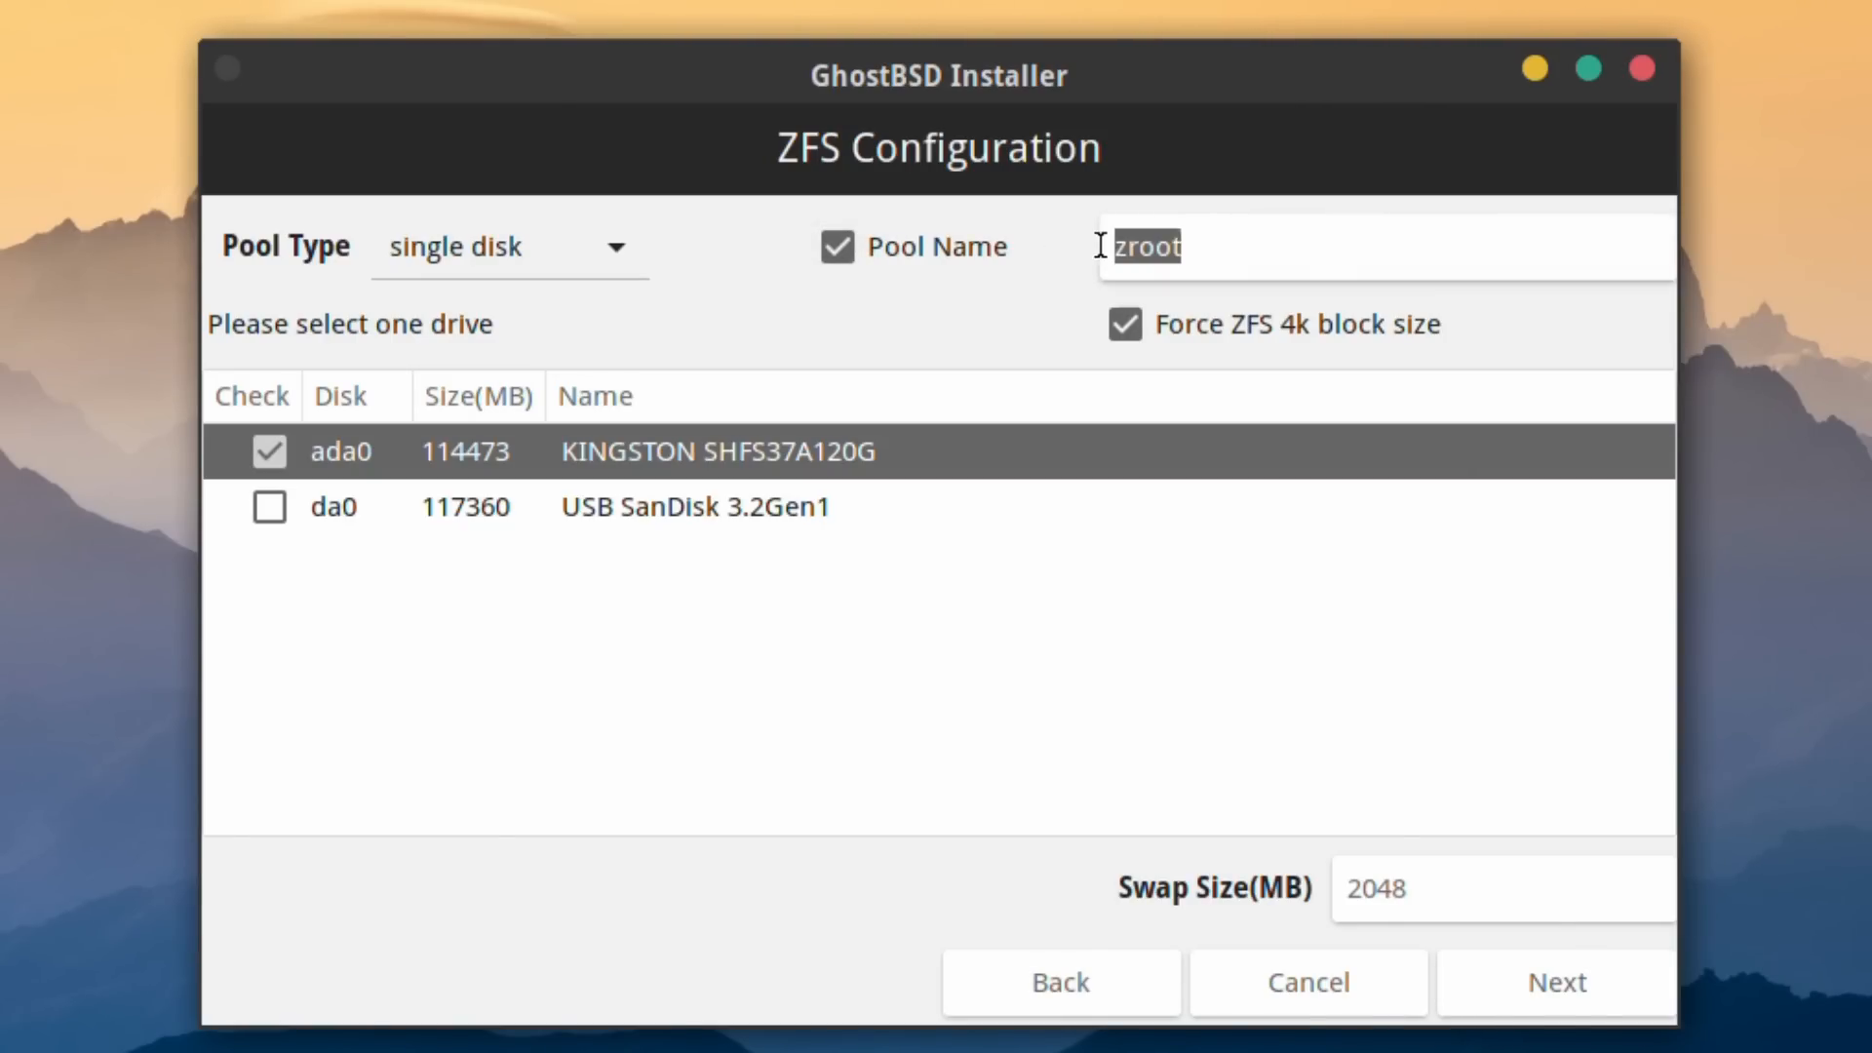
pyautogui.write('tank')
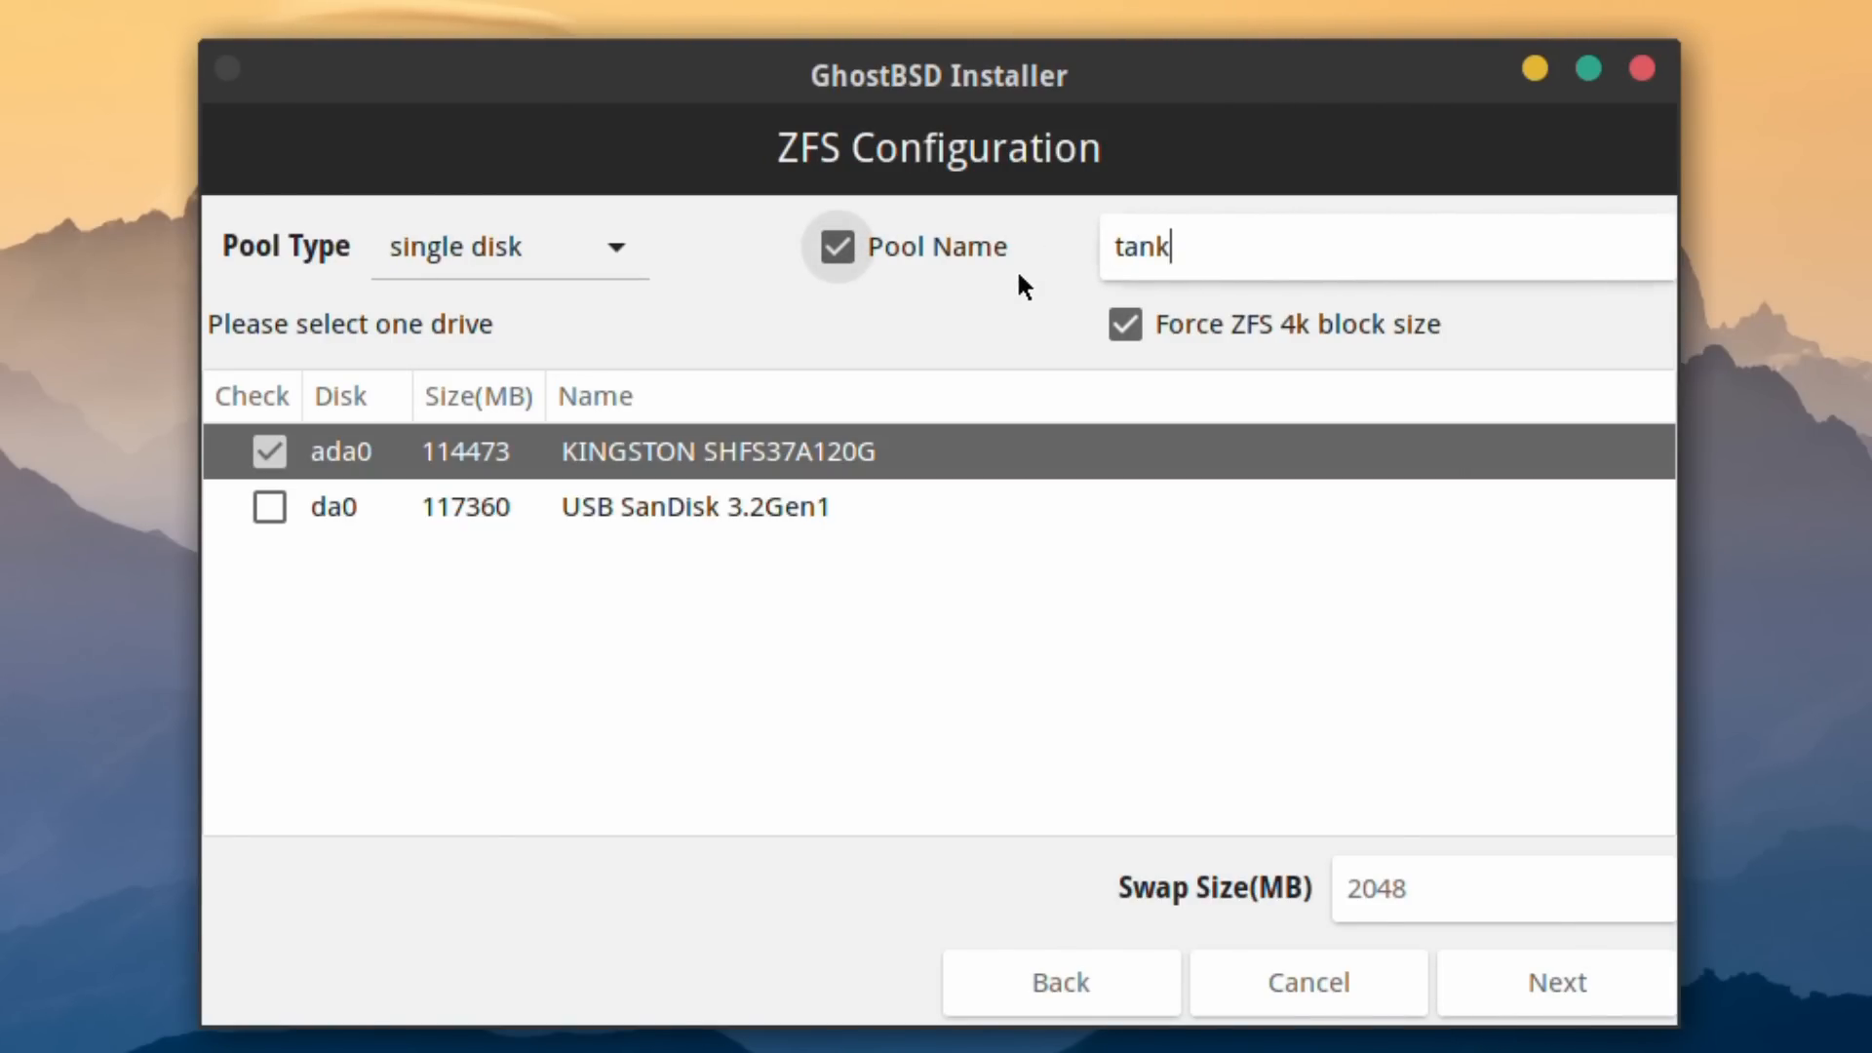
pyautogui.click(1170, 509)
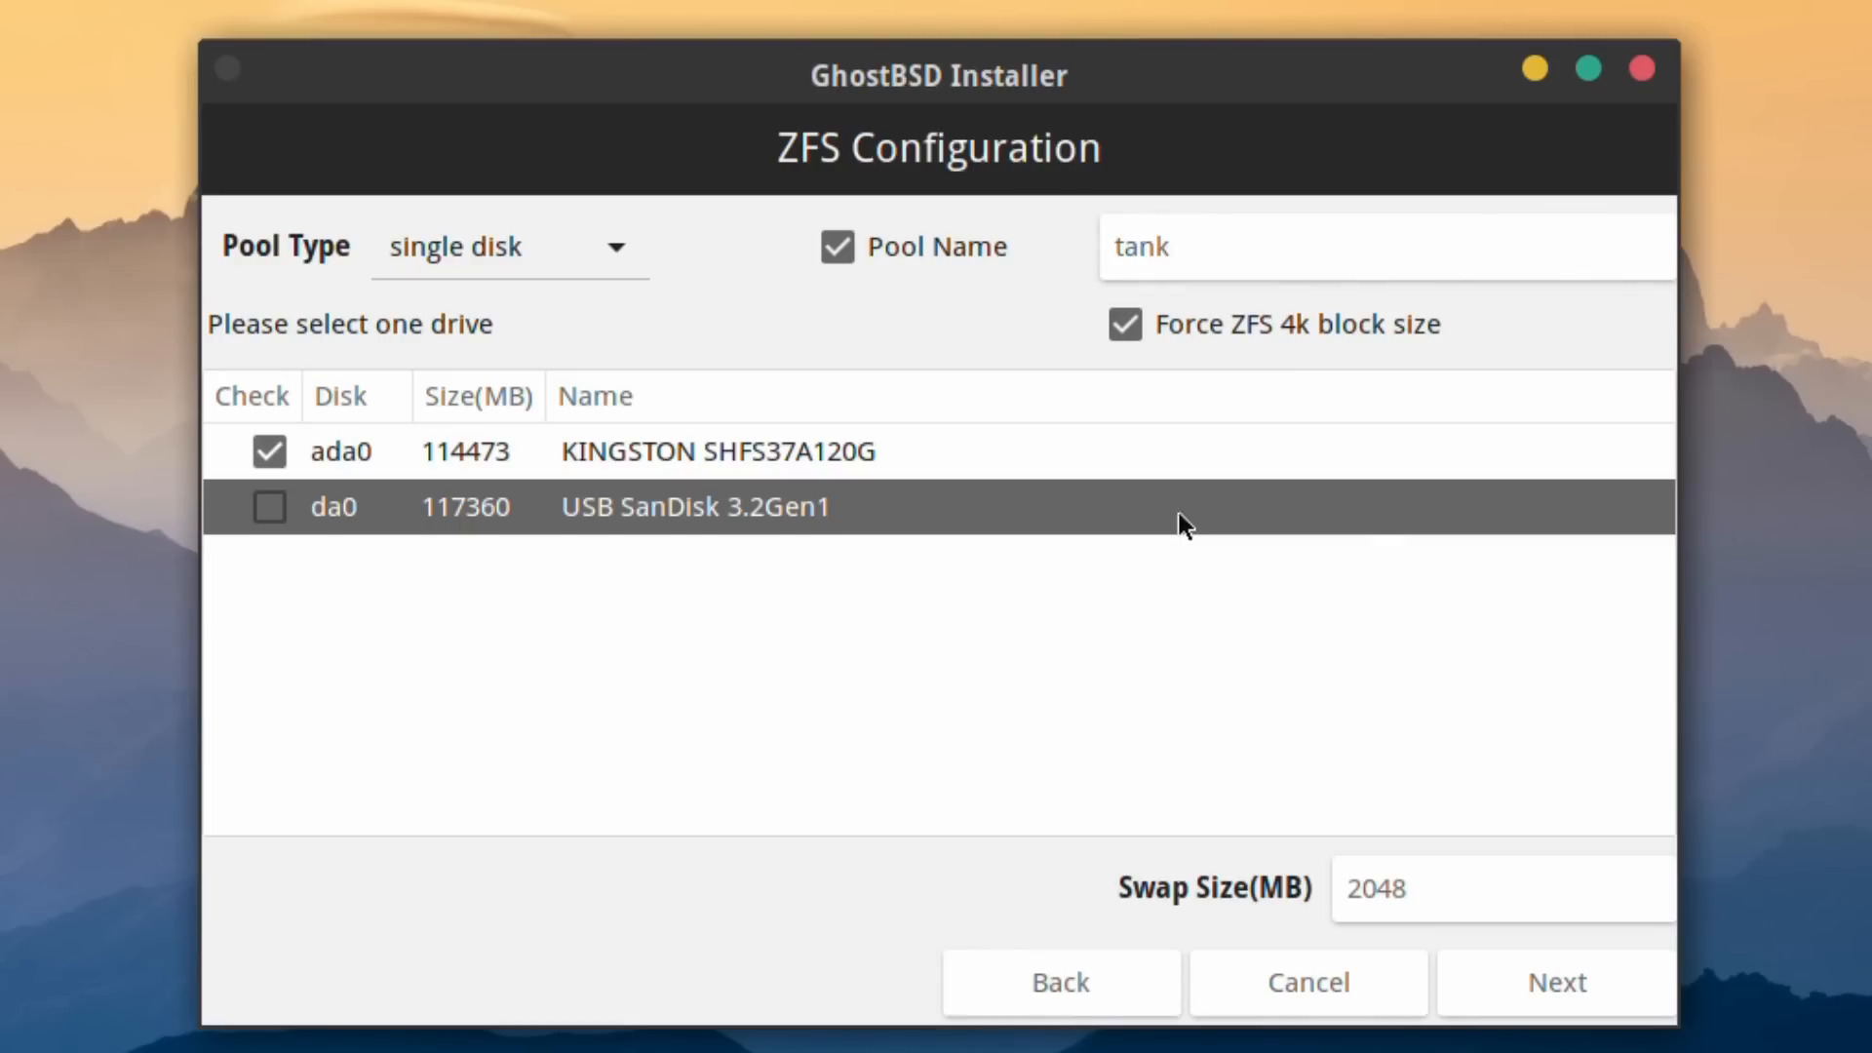
pyautogui.click(1056, 456)
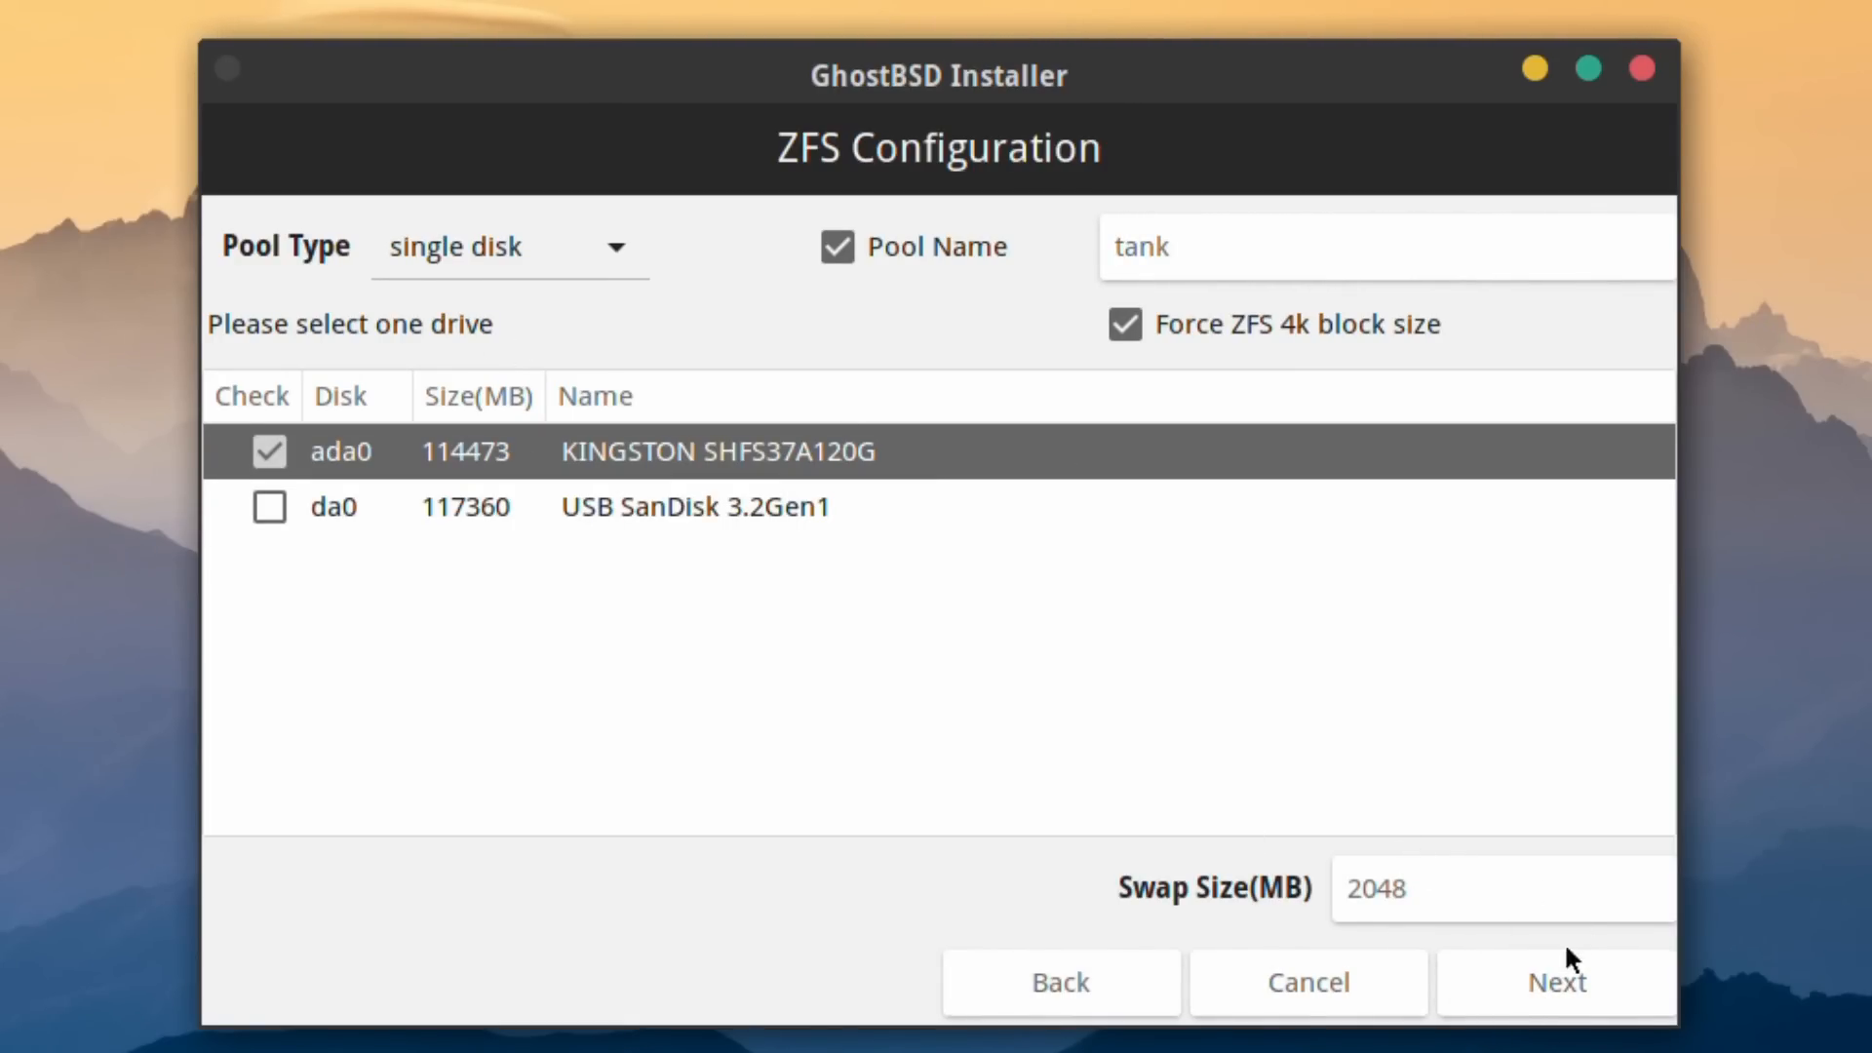
pyautogui.click(1557, 981)
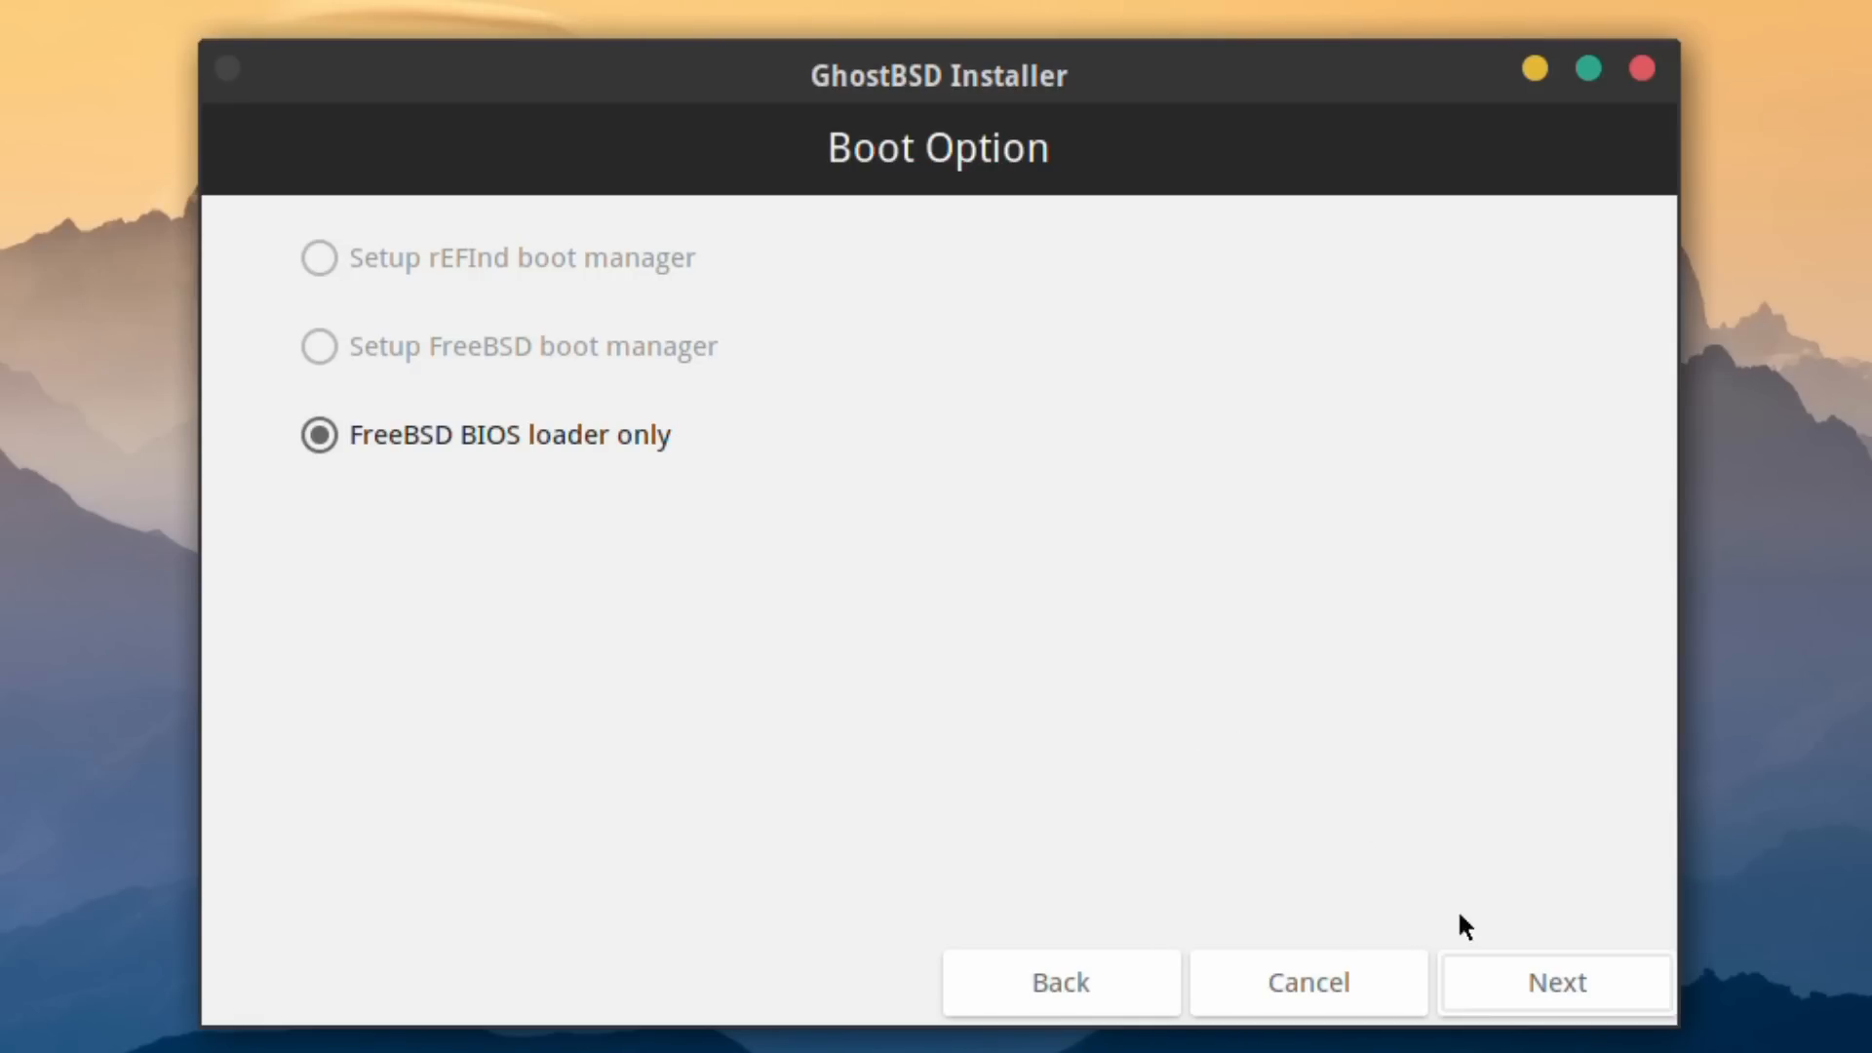
pyautogui.click(1542, 986)
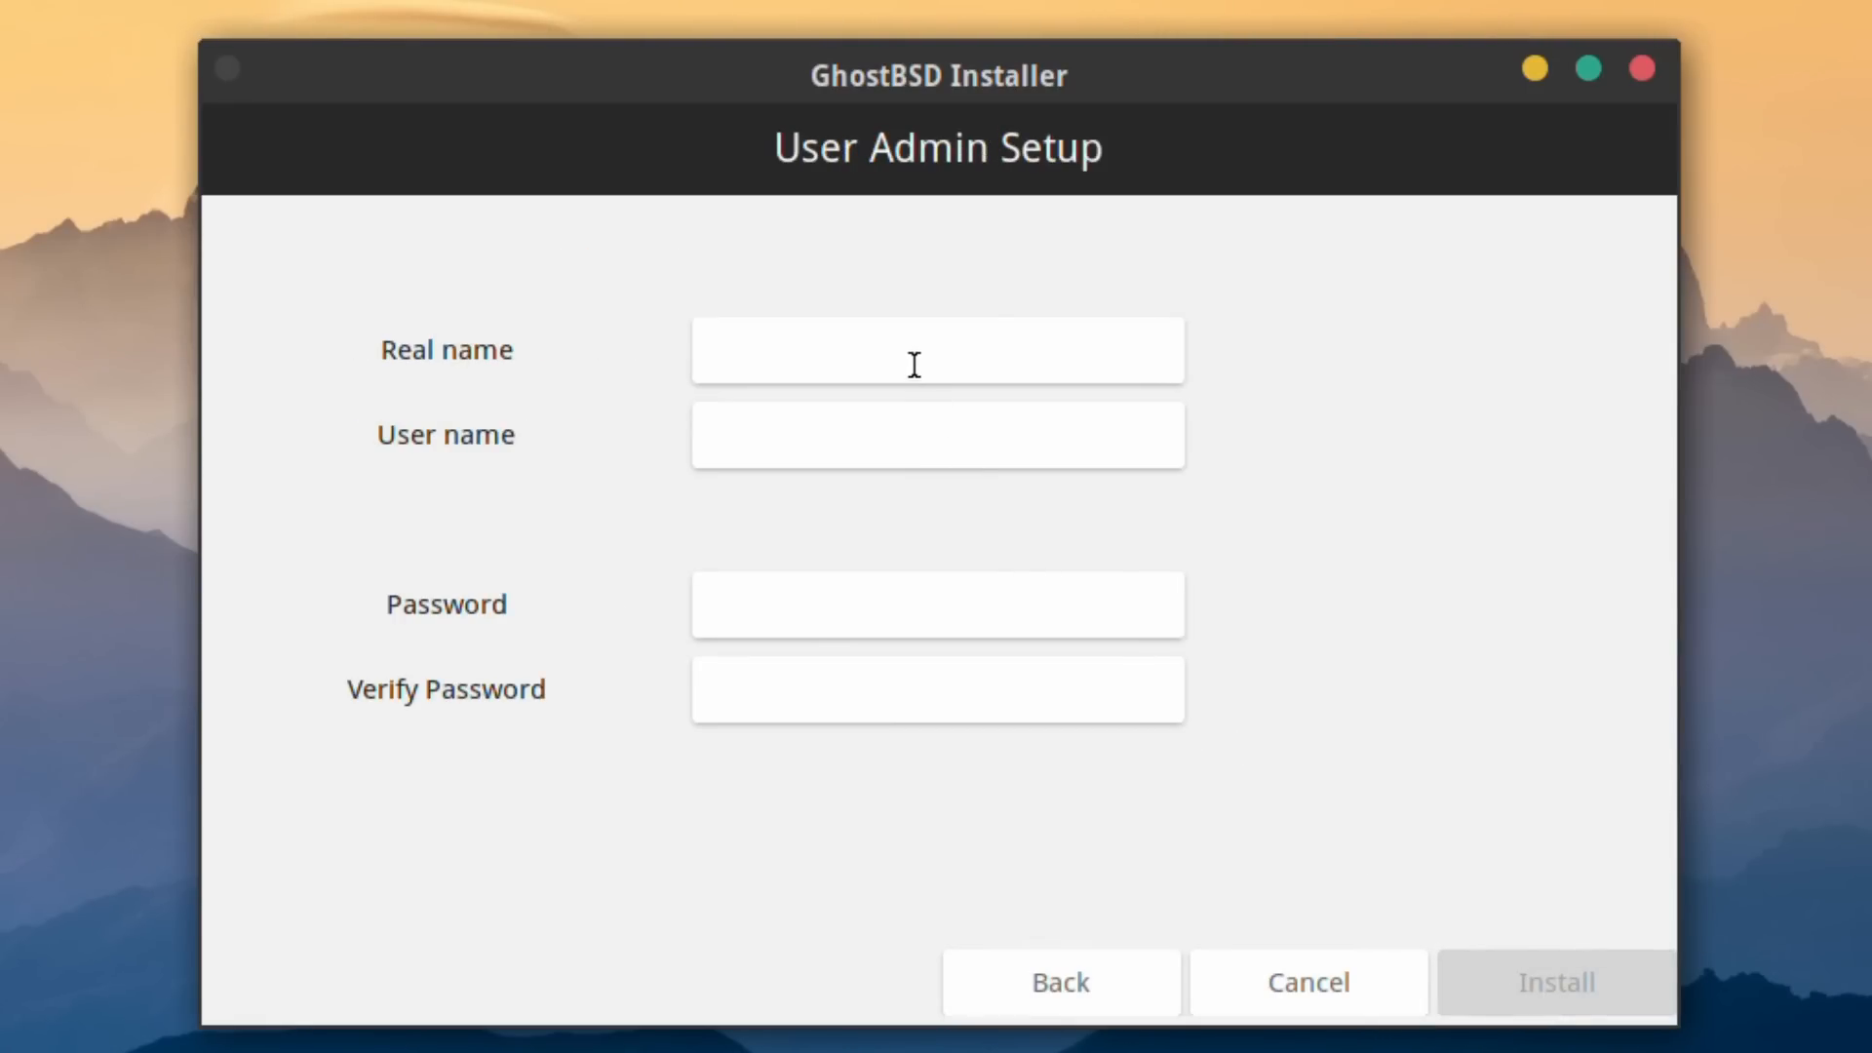
# Enter the admin user's real name and move on to the user name
pyautogui.click(915, 353)
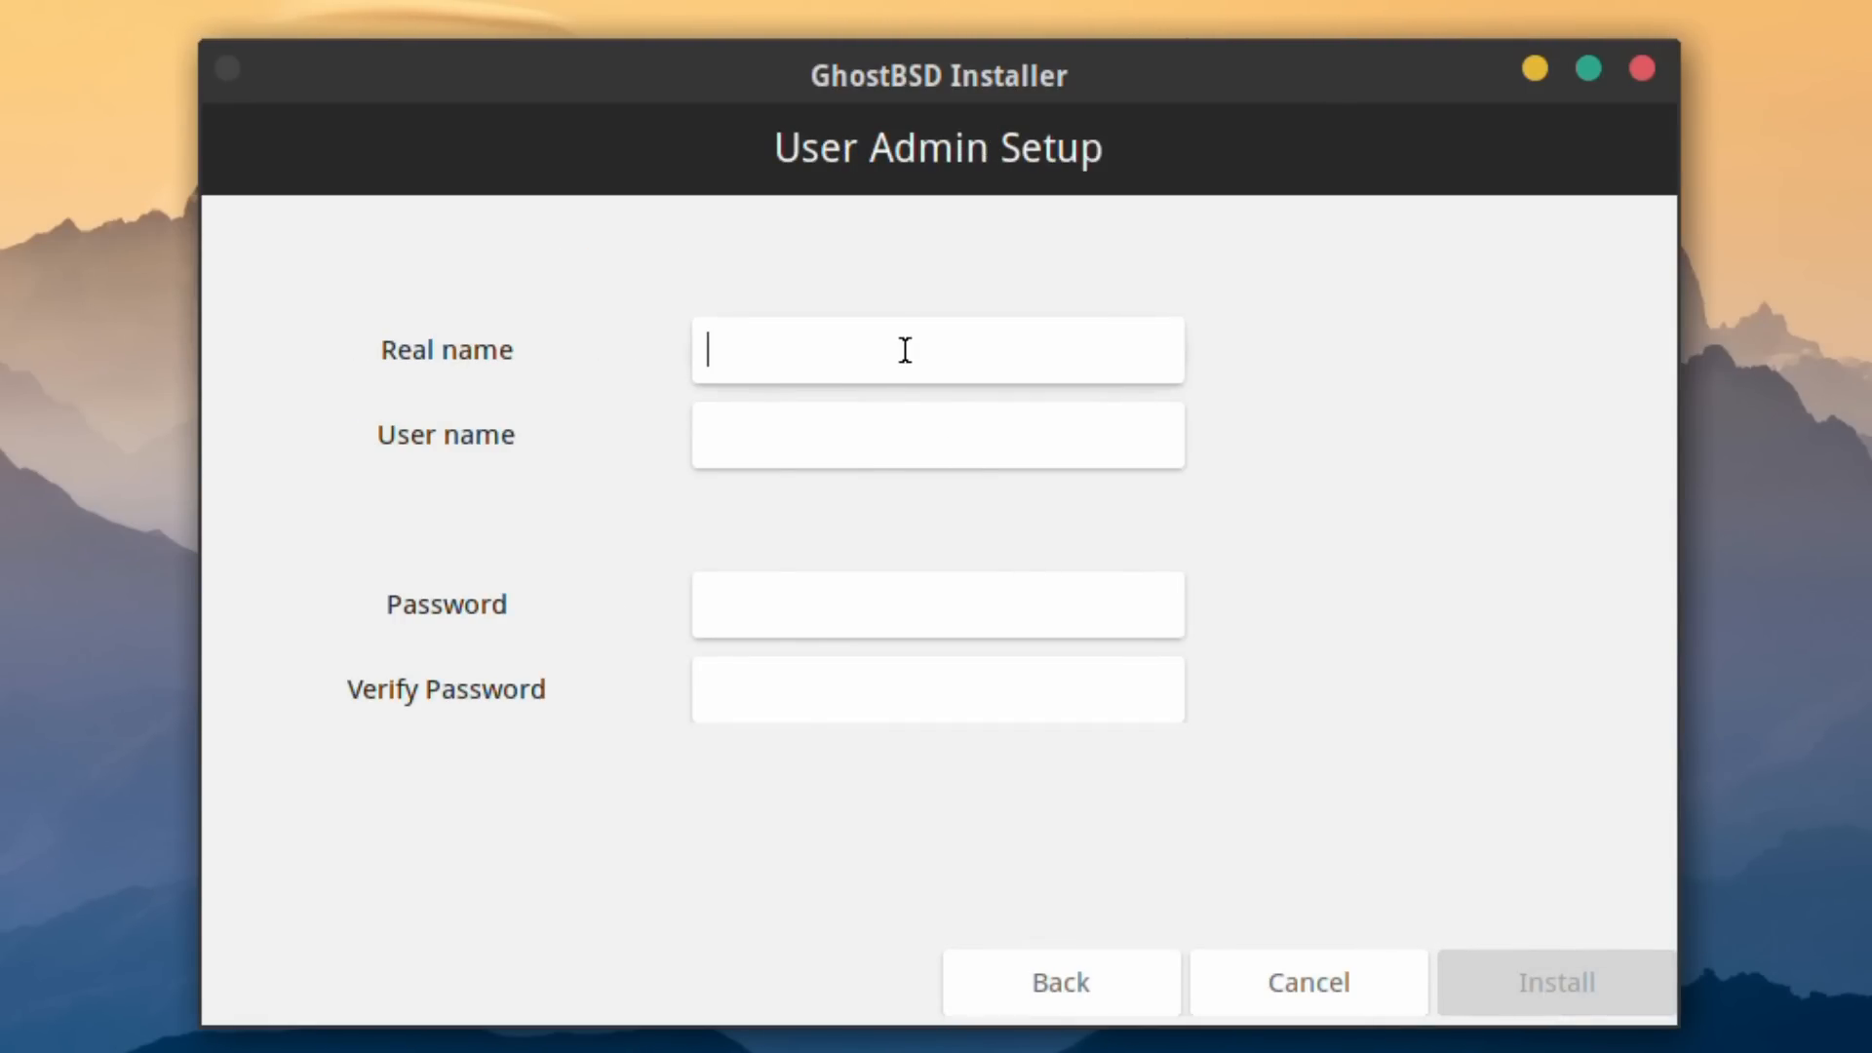
pyautogui.write('RoboNug')
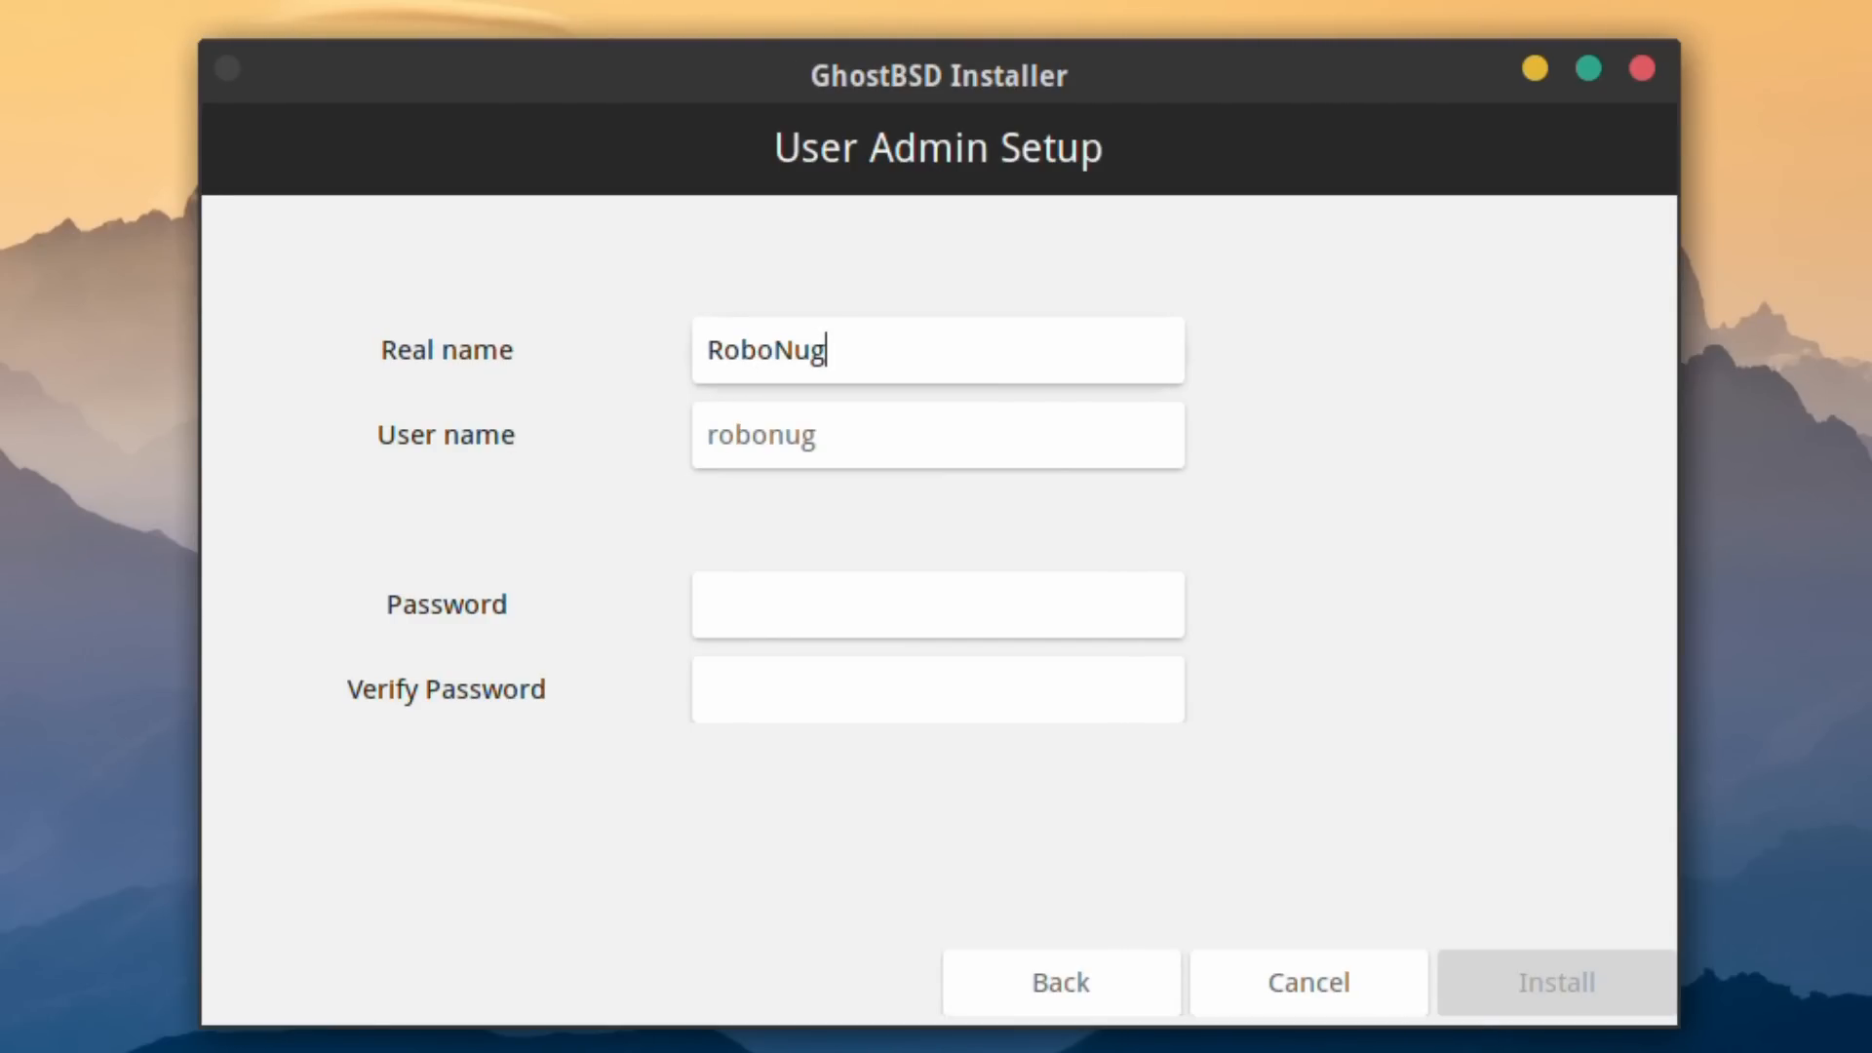
pyautogui.write('gie')
pyautogui.press('Tab')
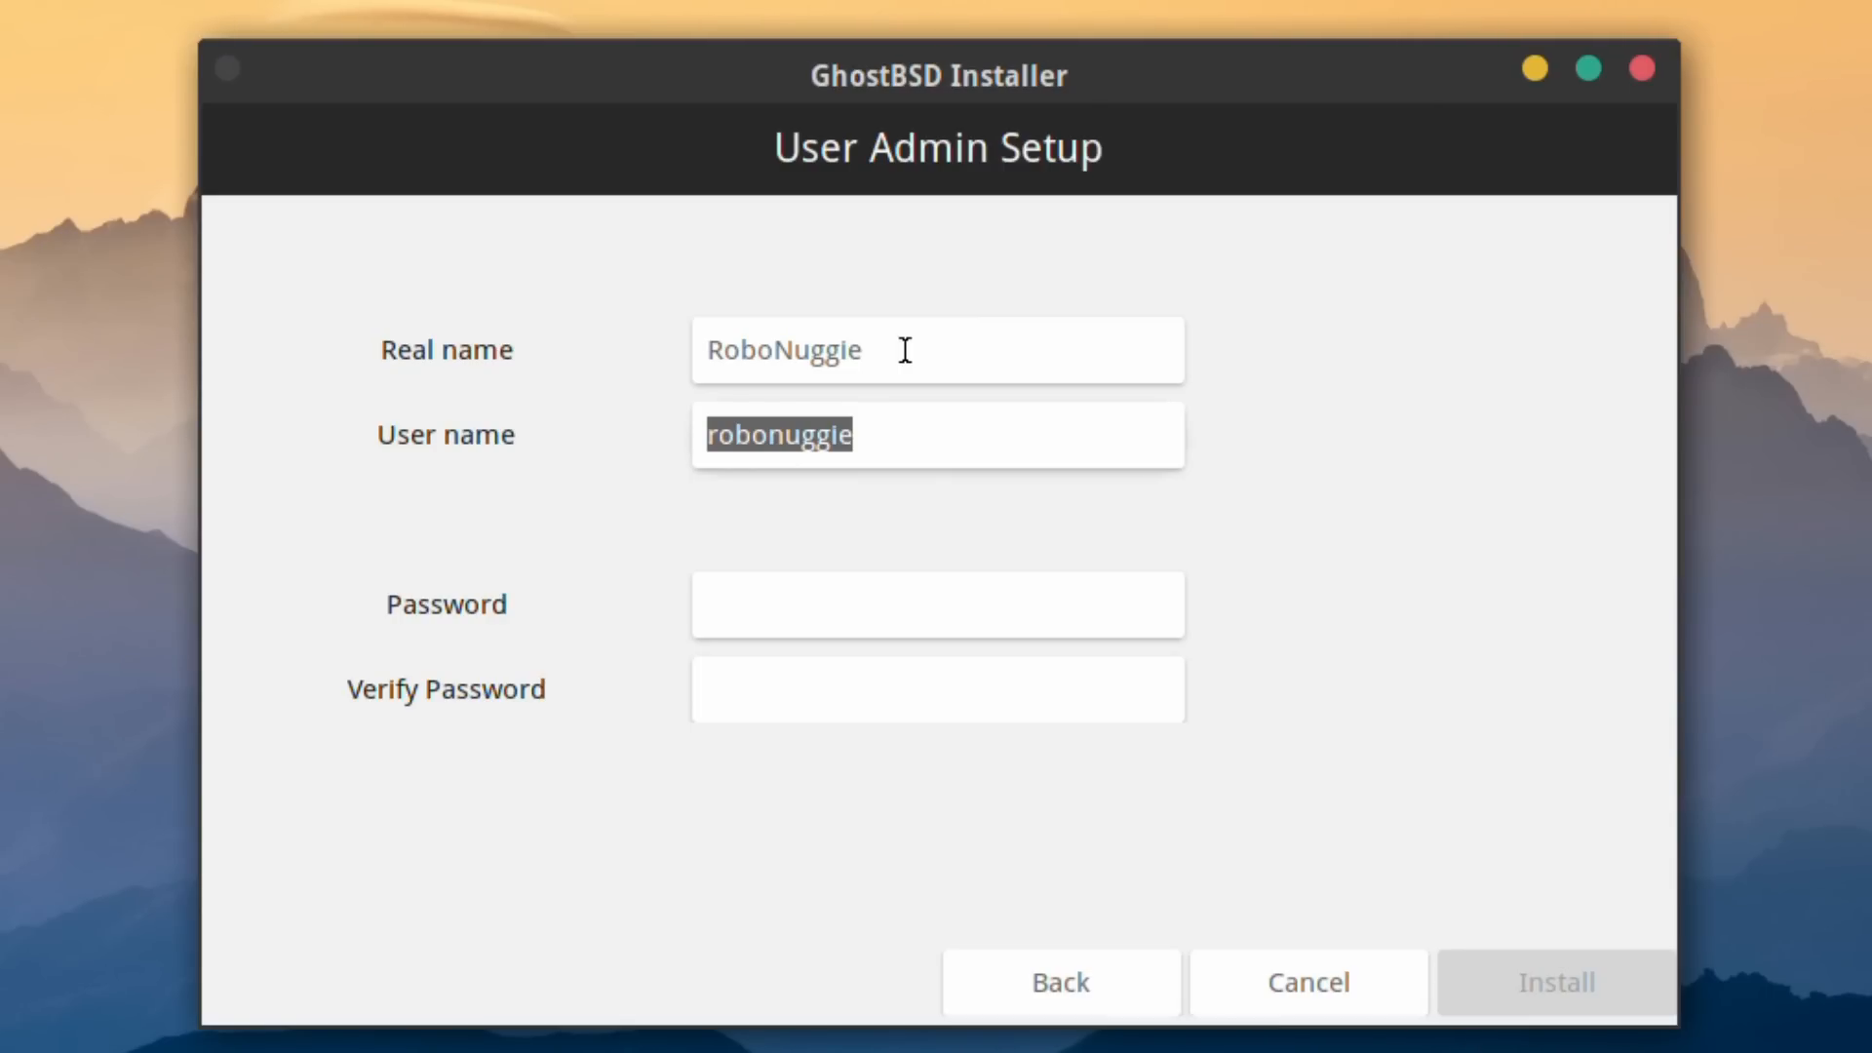
# Enter and verify the admin account password, and start the GhostBSD installation
pyautogui.press('Tab')
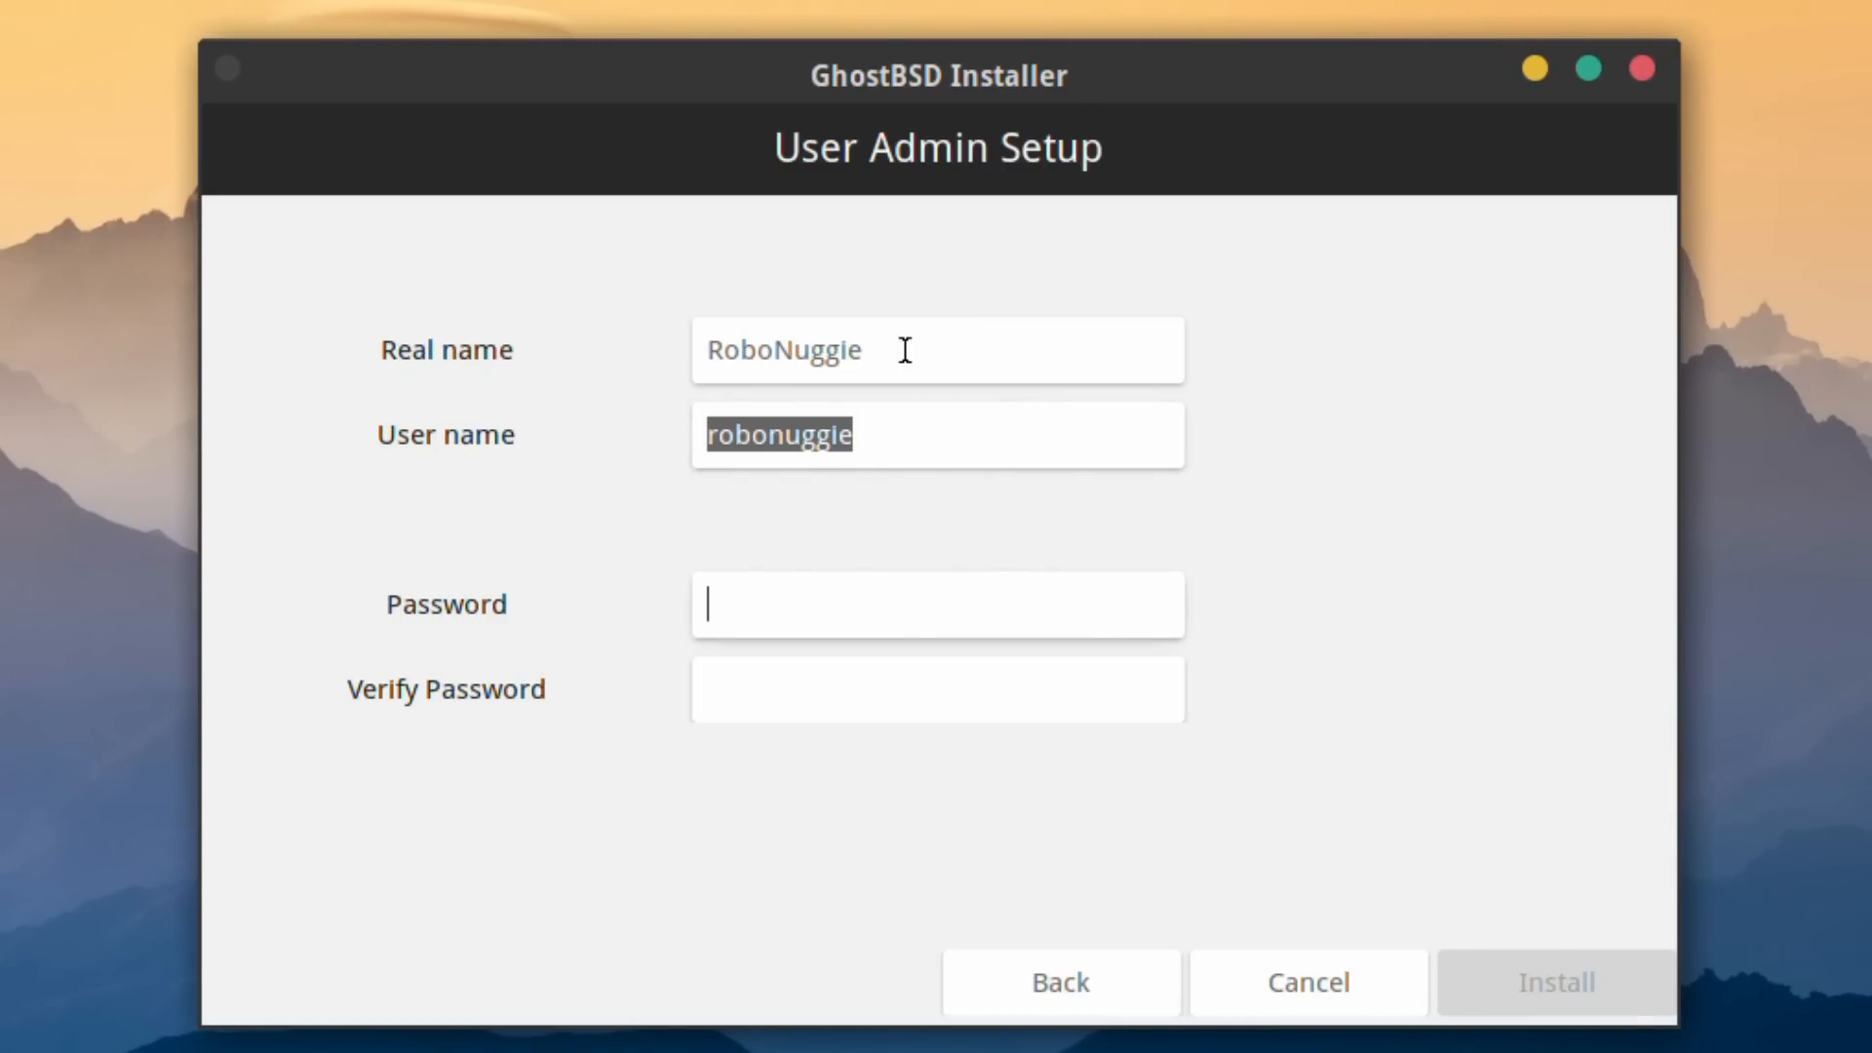
pyautogui.write('••••••')
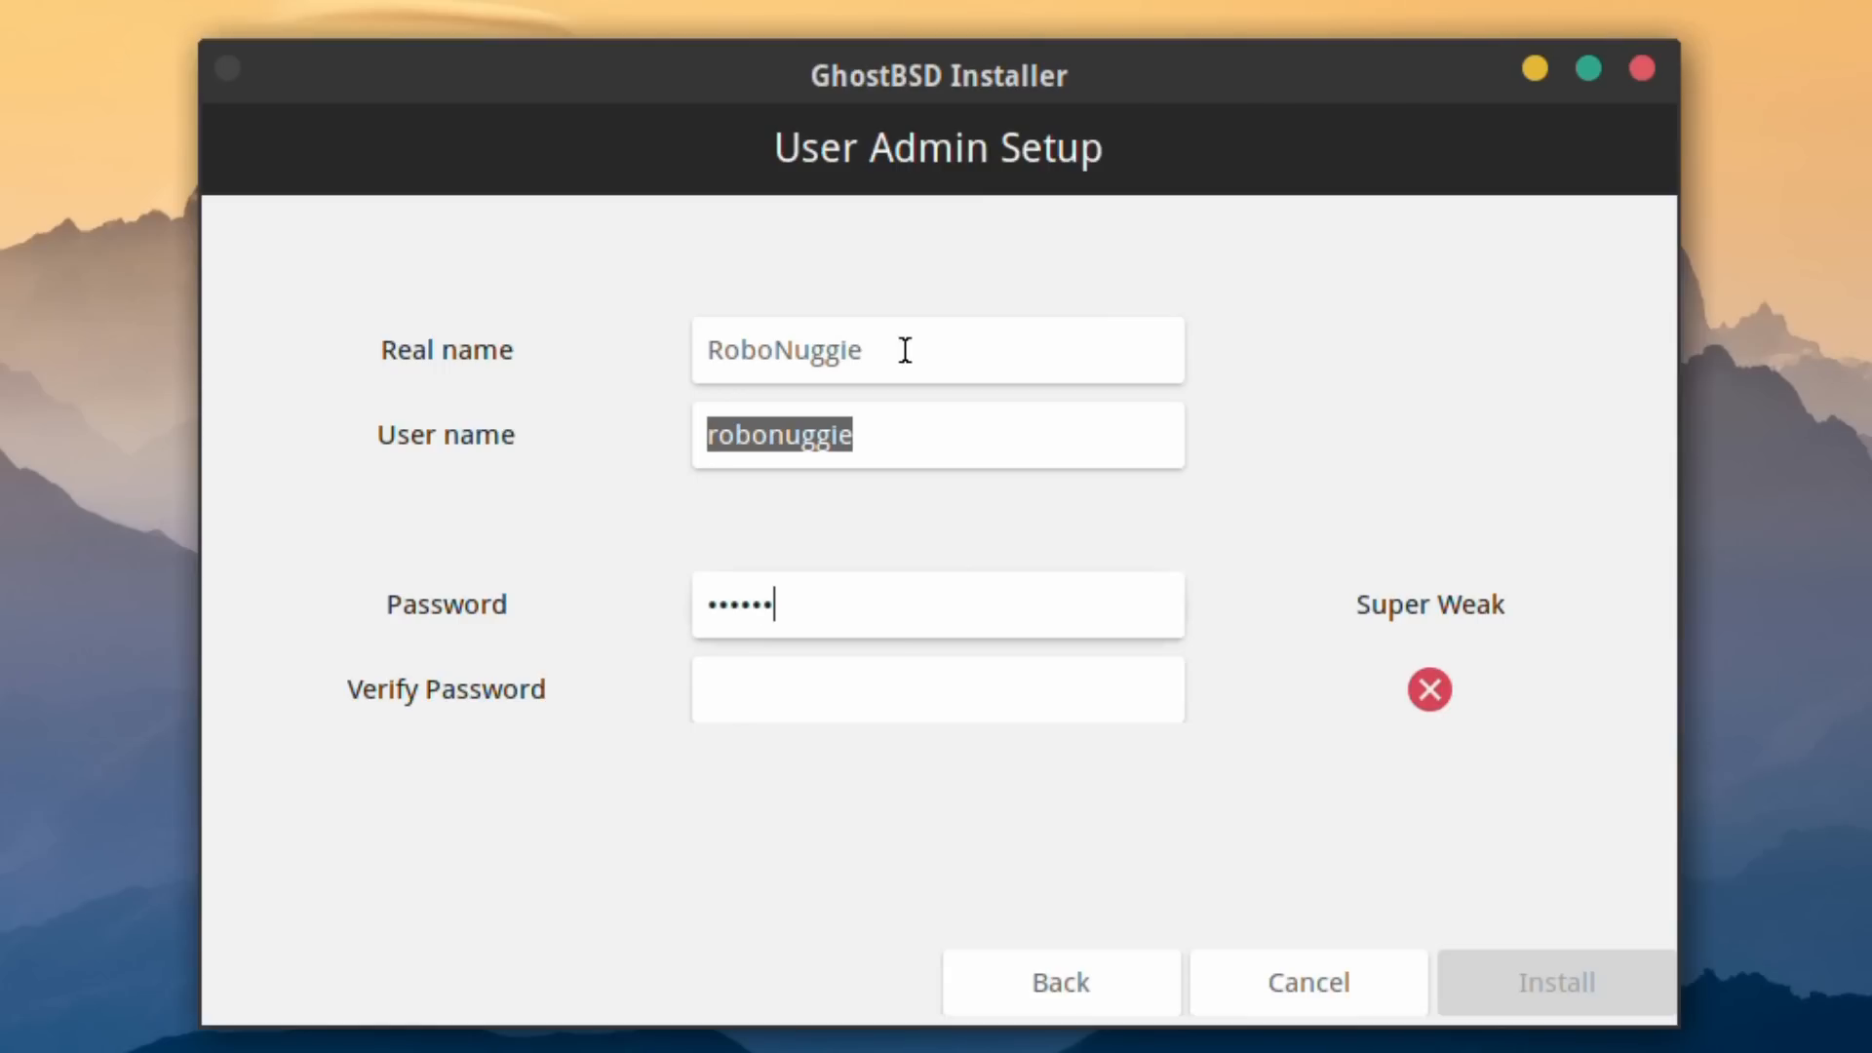
pyautogui.write('•••')
pyautogui.press('Tab')
pyautogui.write('•••••••')
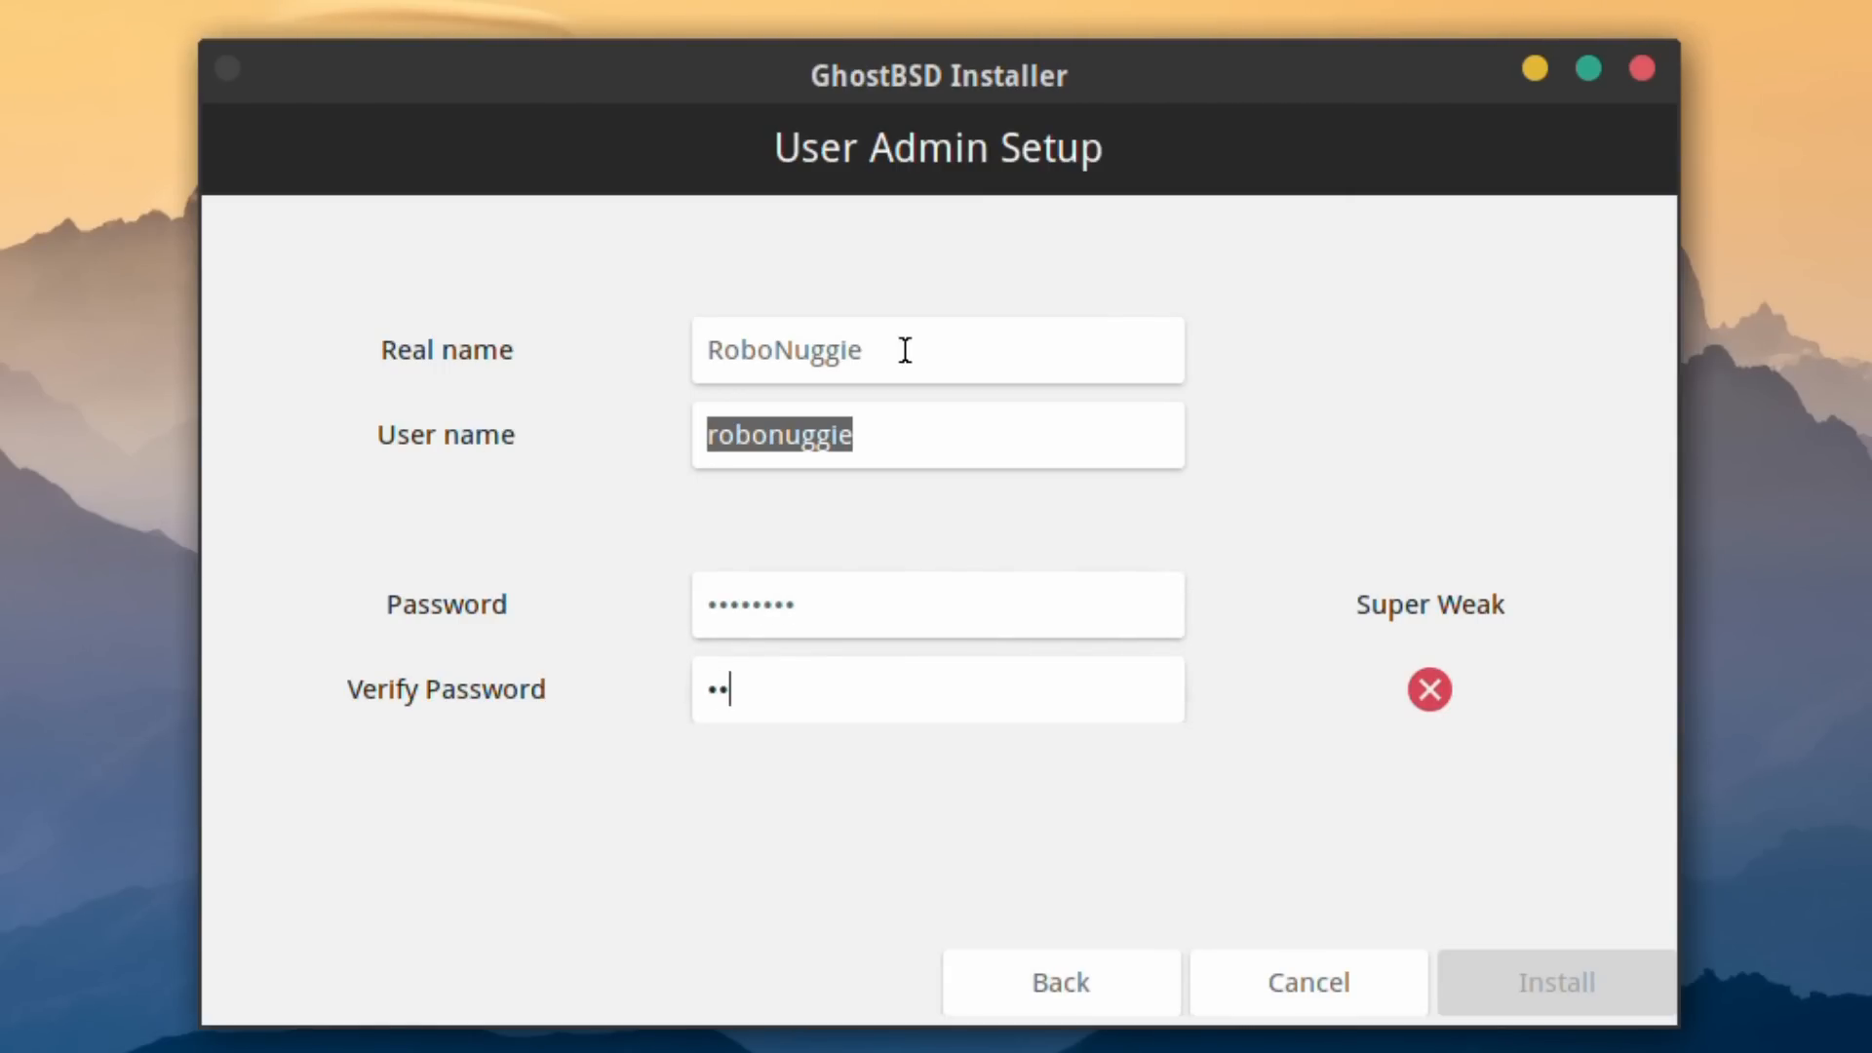
pyautogui.write('•')
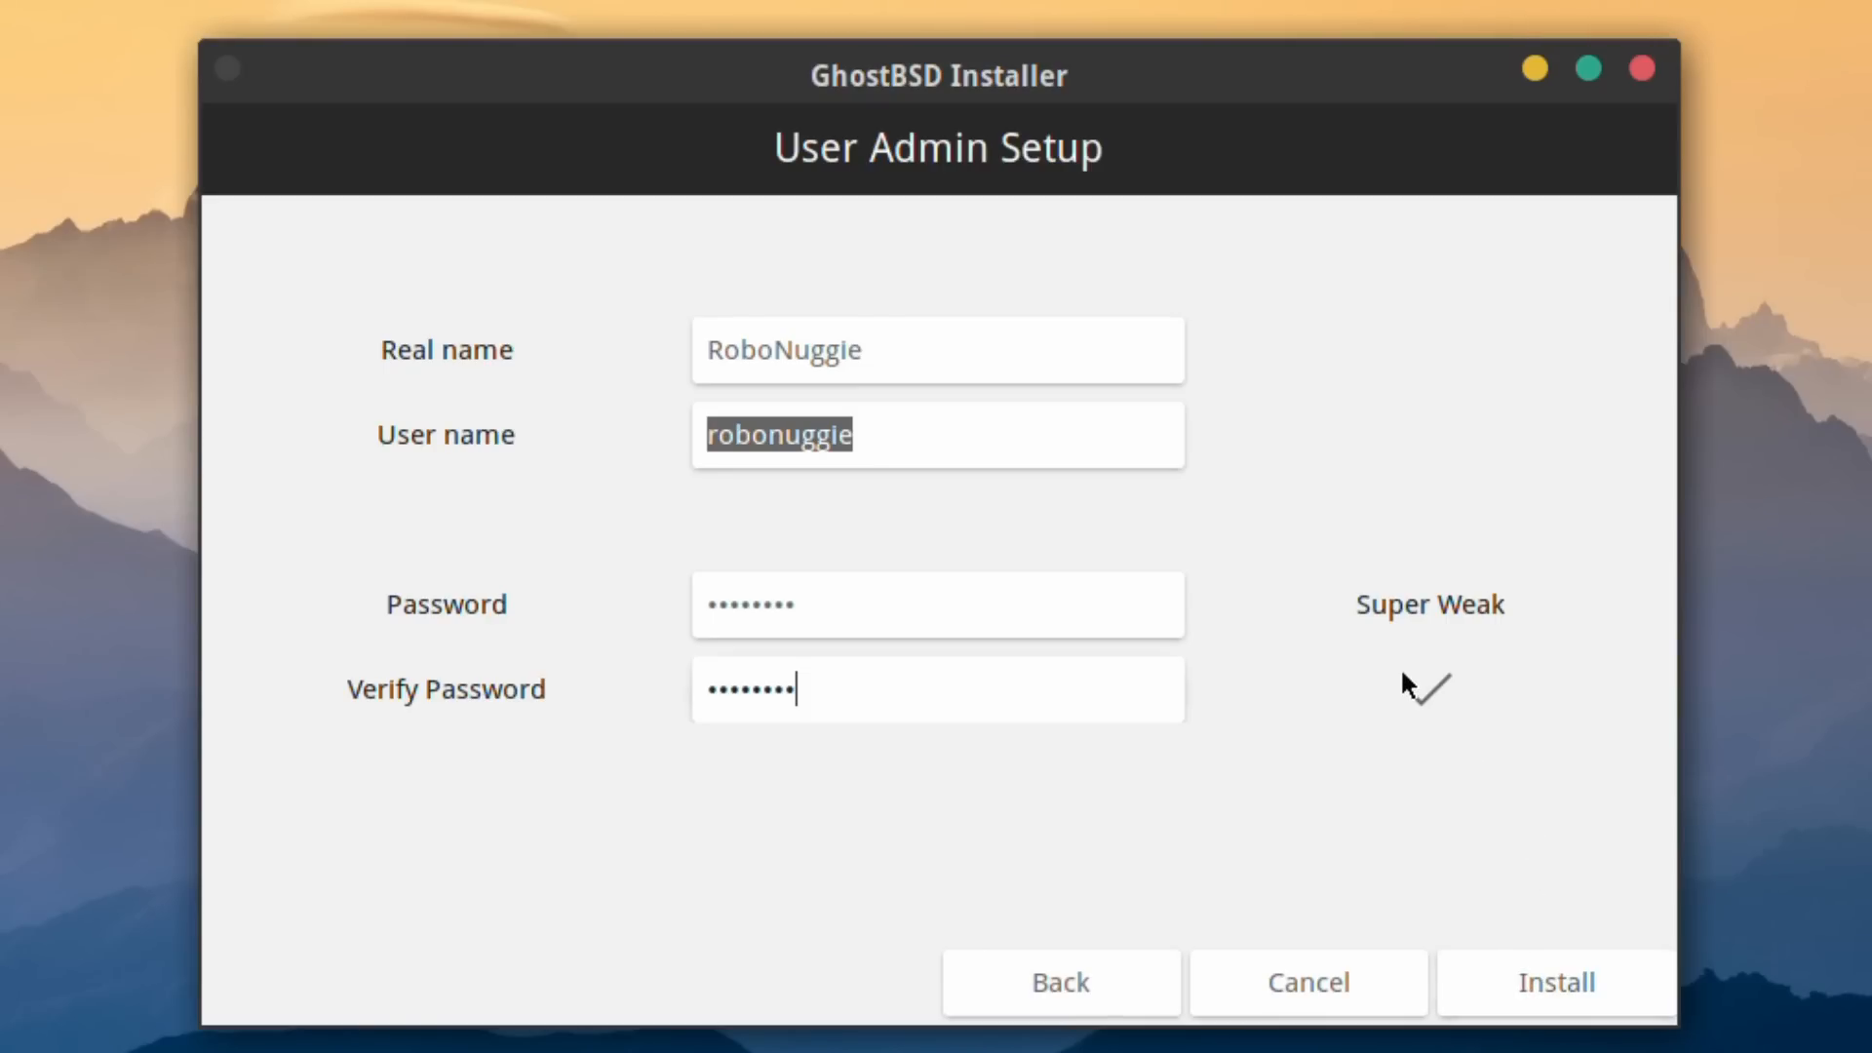
pyautogui.click(1527, 999)
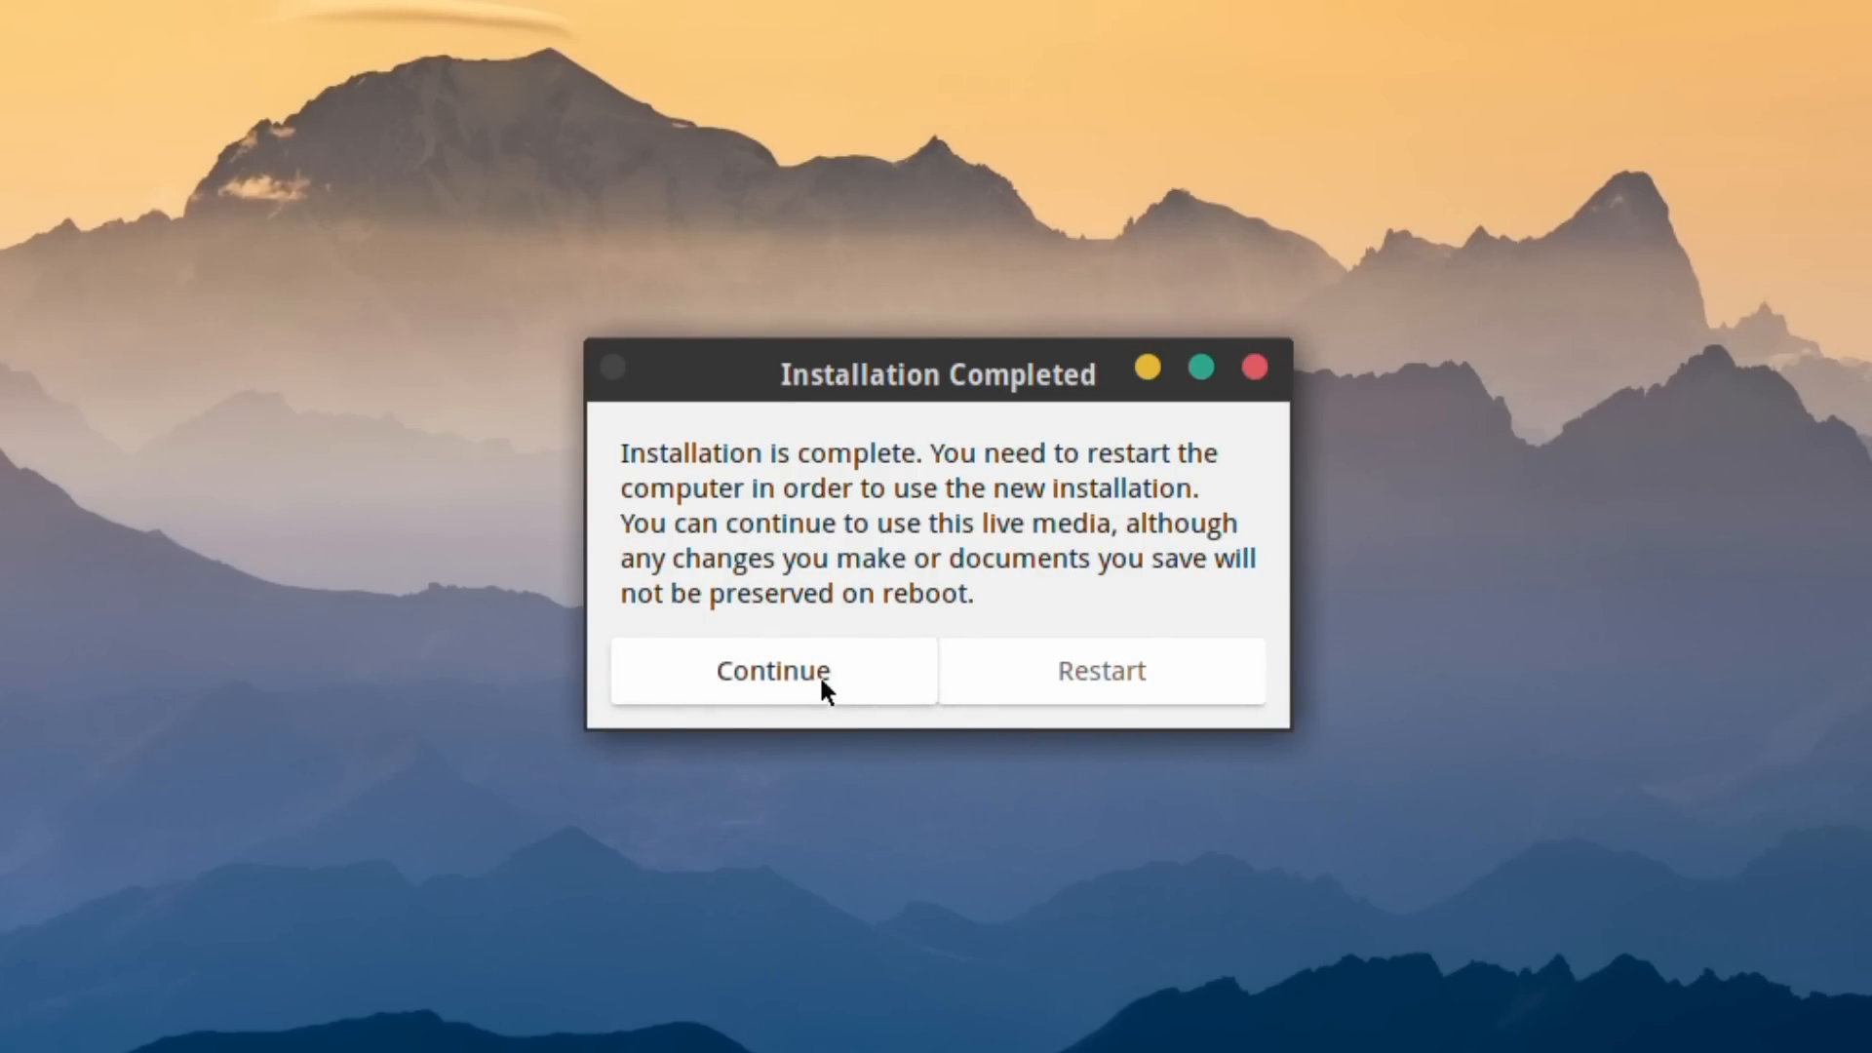
# Shut down the live session after the installation and log in to the installed system with the account password
pyautogui.click(787, 673)
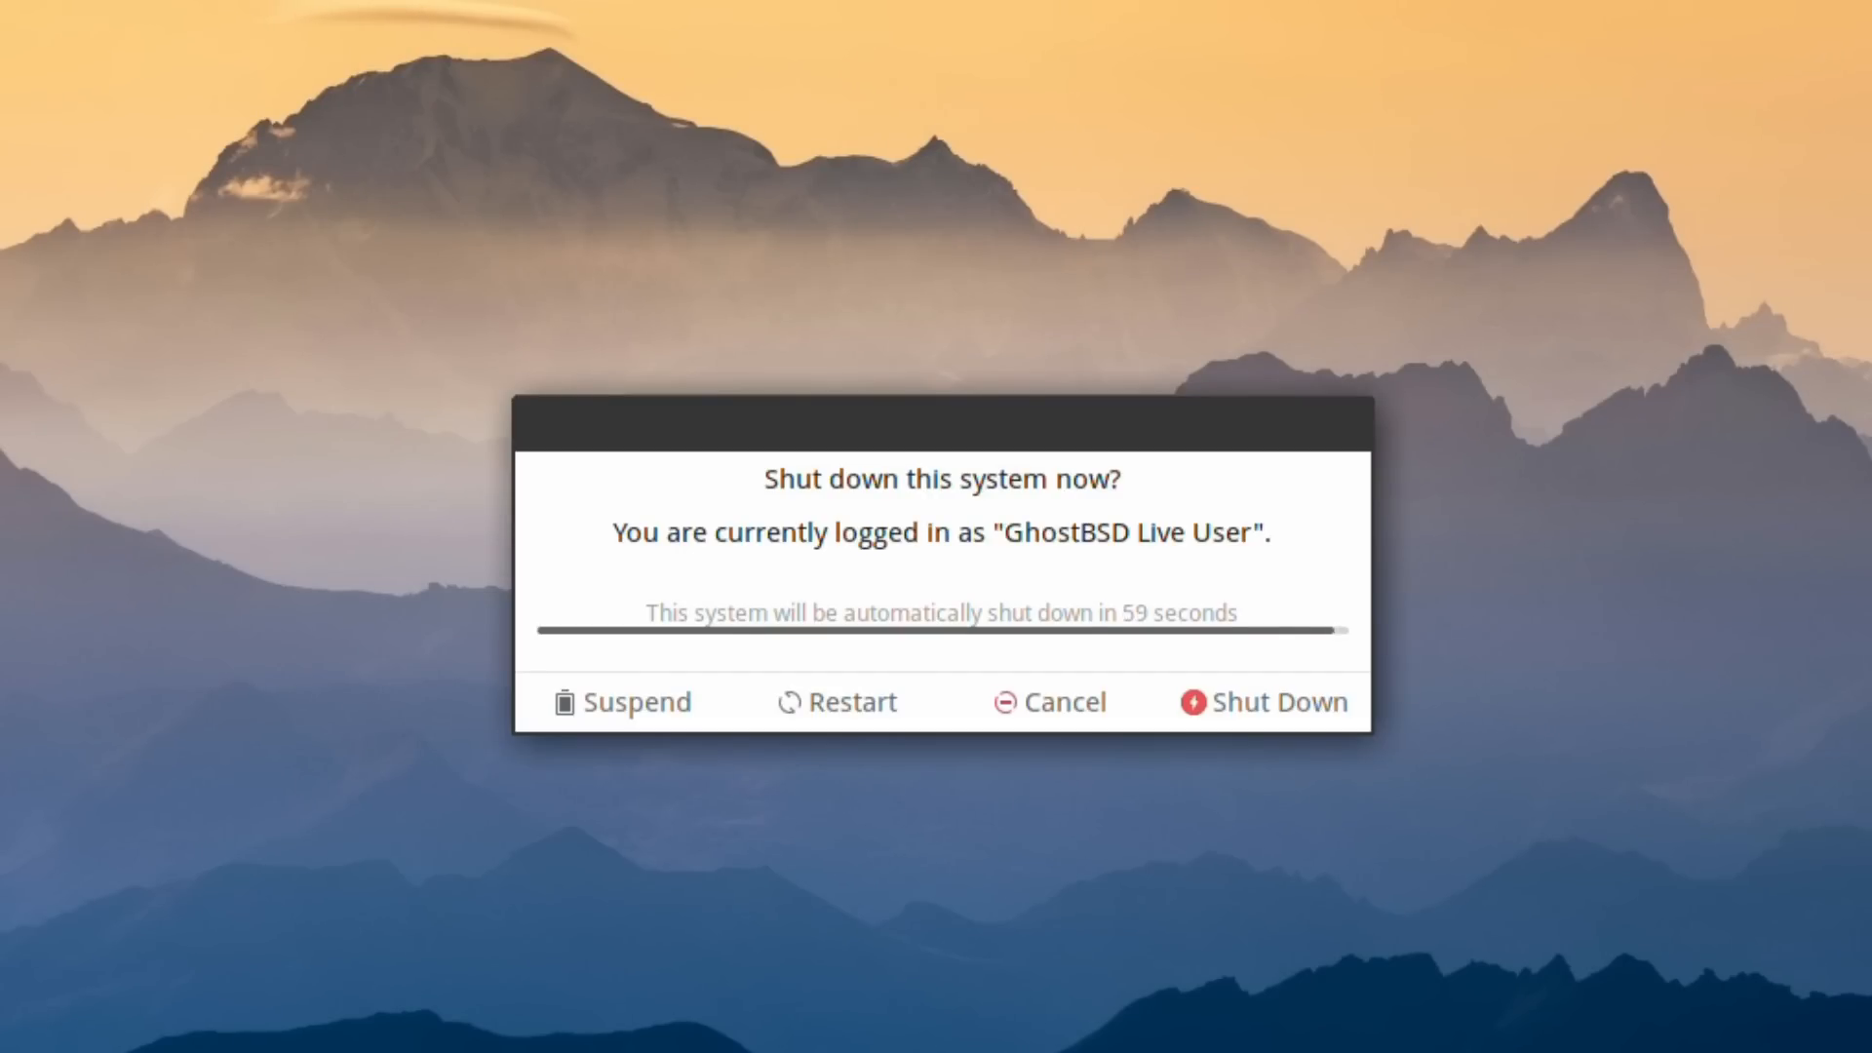
pyautogui.click(1283, 708)
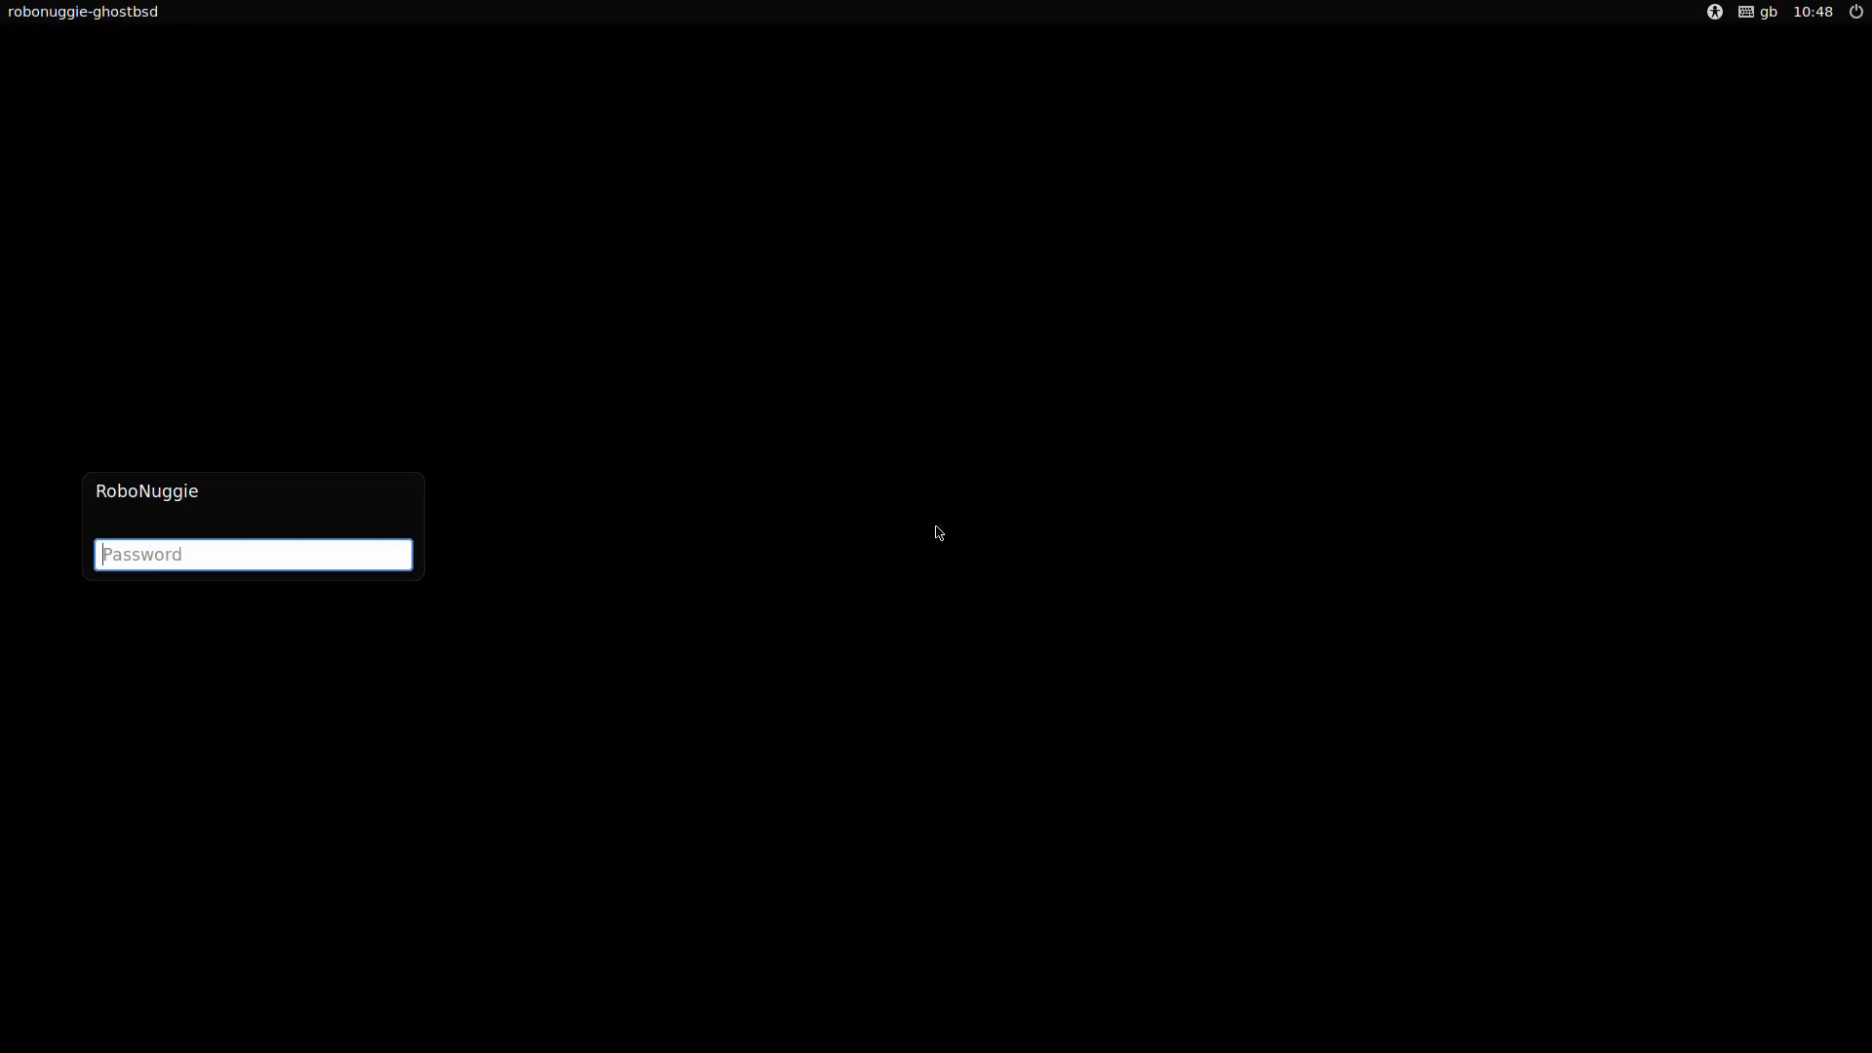
pyautogui.write('********')
pyautogui.press('Return')
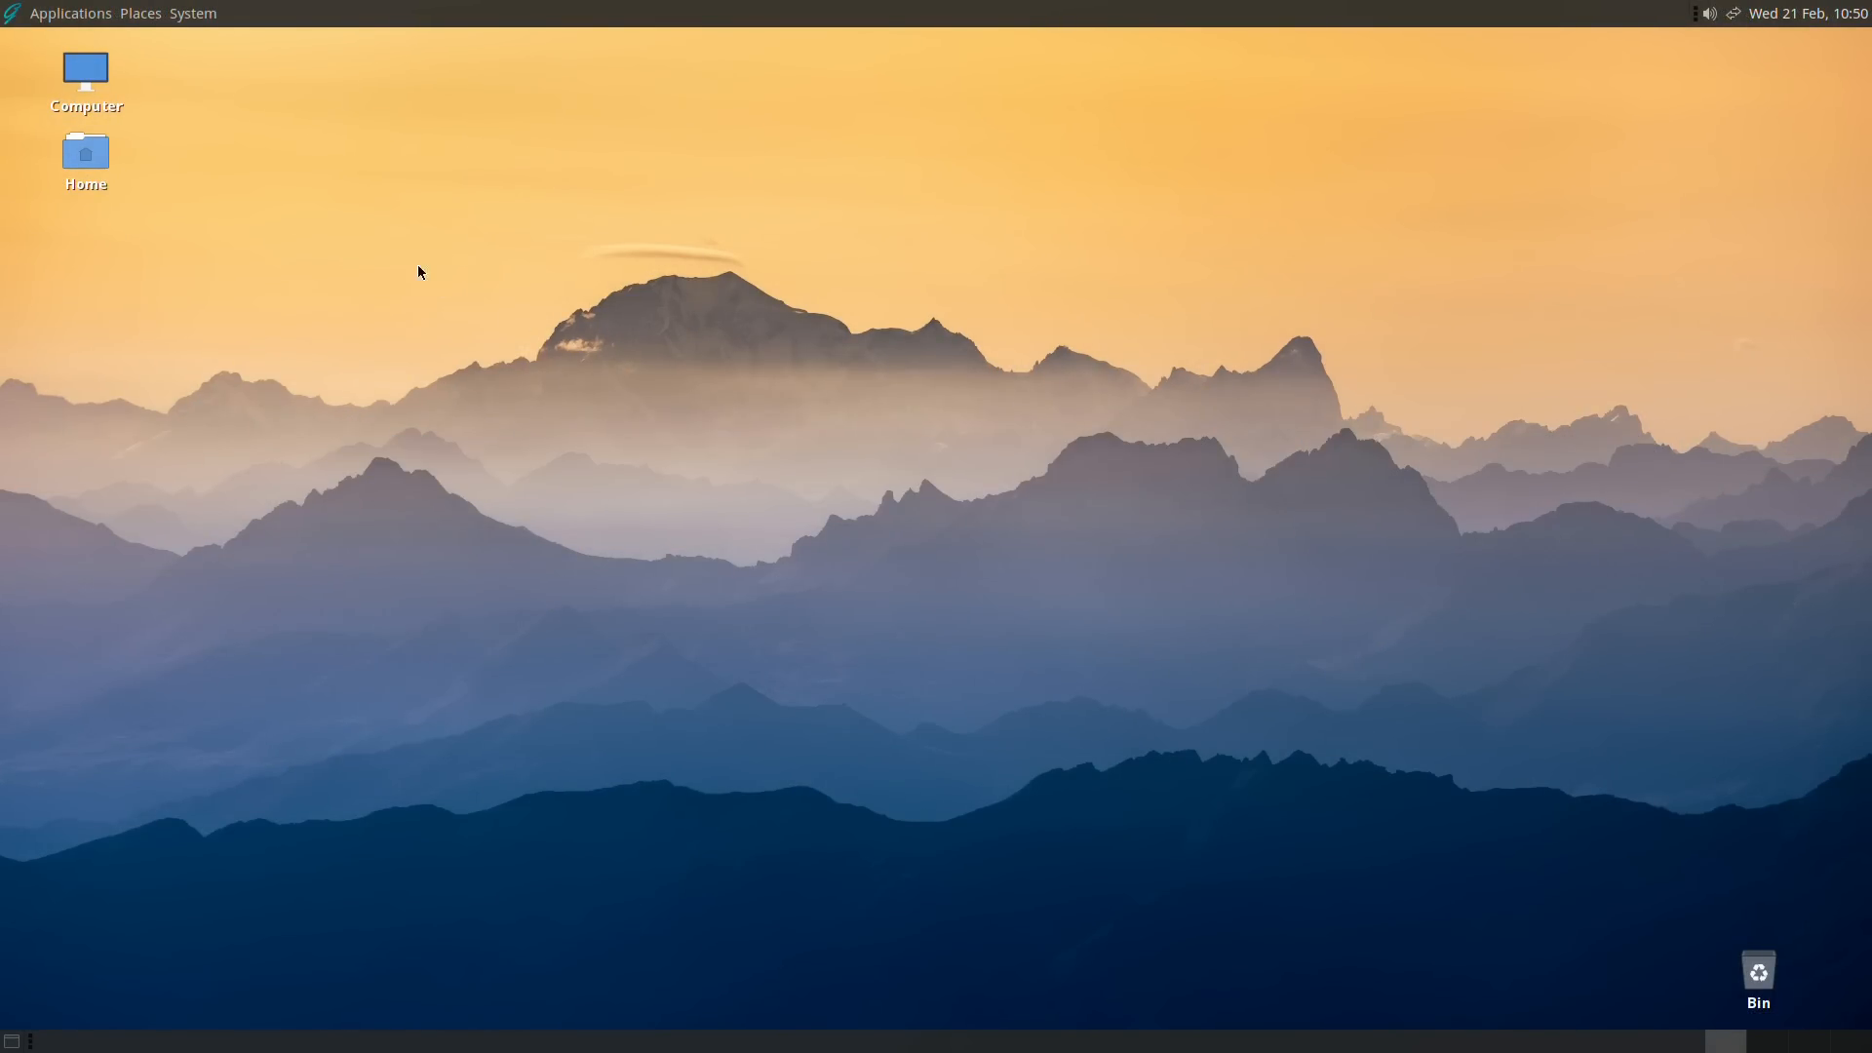
# Open the Control Center and enlarge its window to show all the settings groups
pyautogui.click(190, 13)
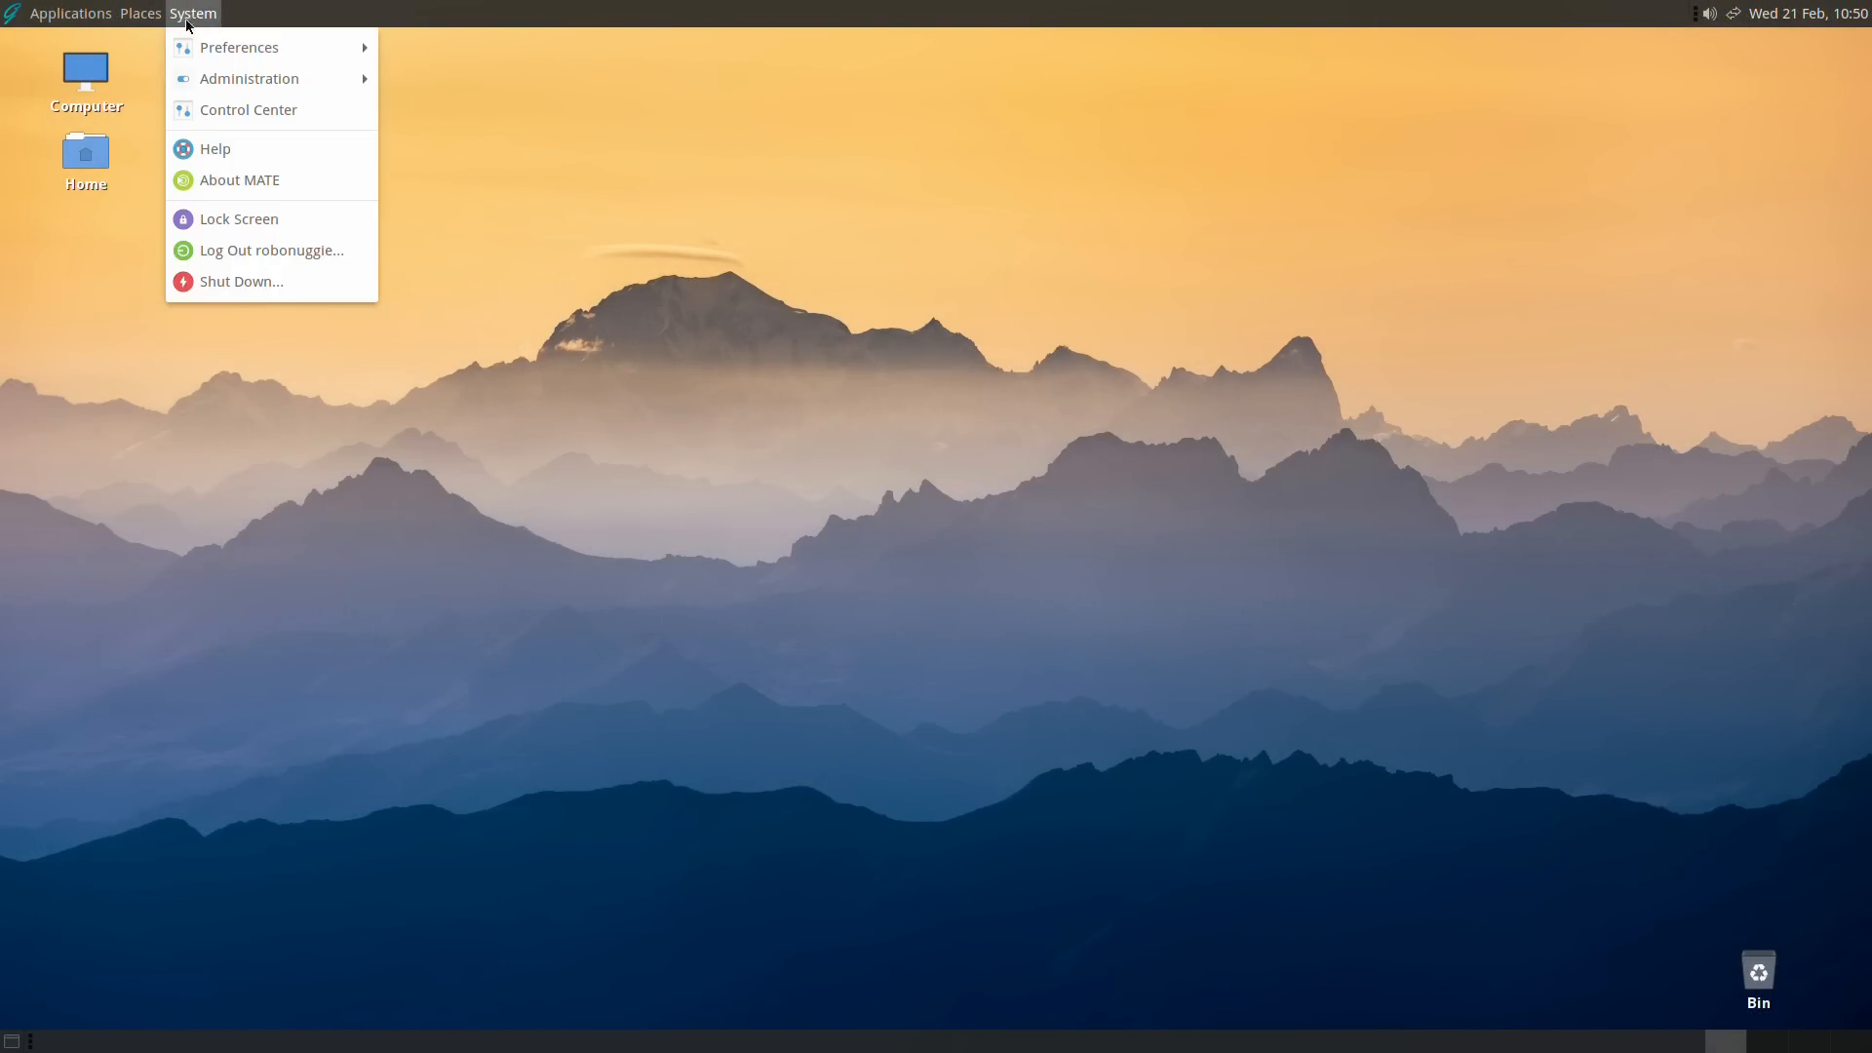
pyautogui.click(192, 110)
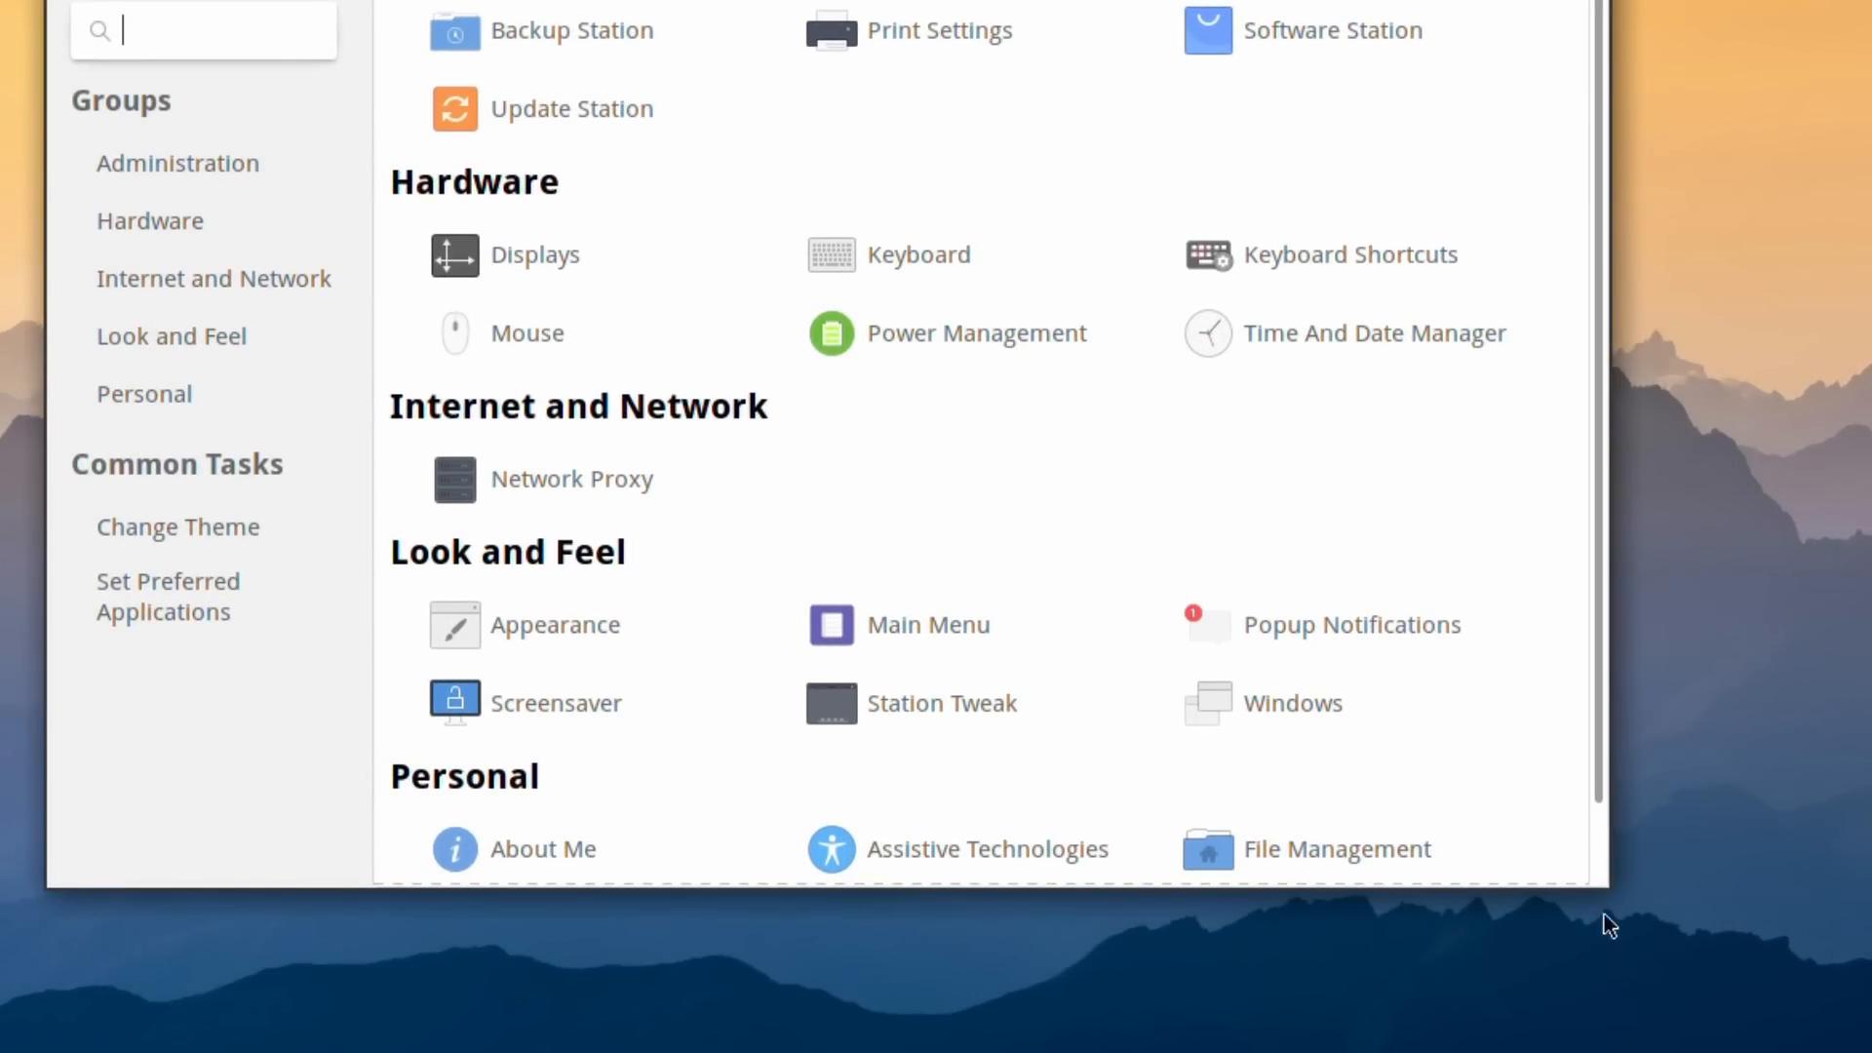
pyautogui.moveTo(1591, 889); pyautogui.dragTo(1825, 1052)
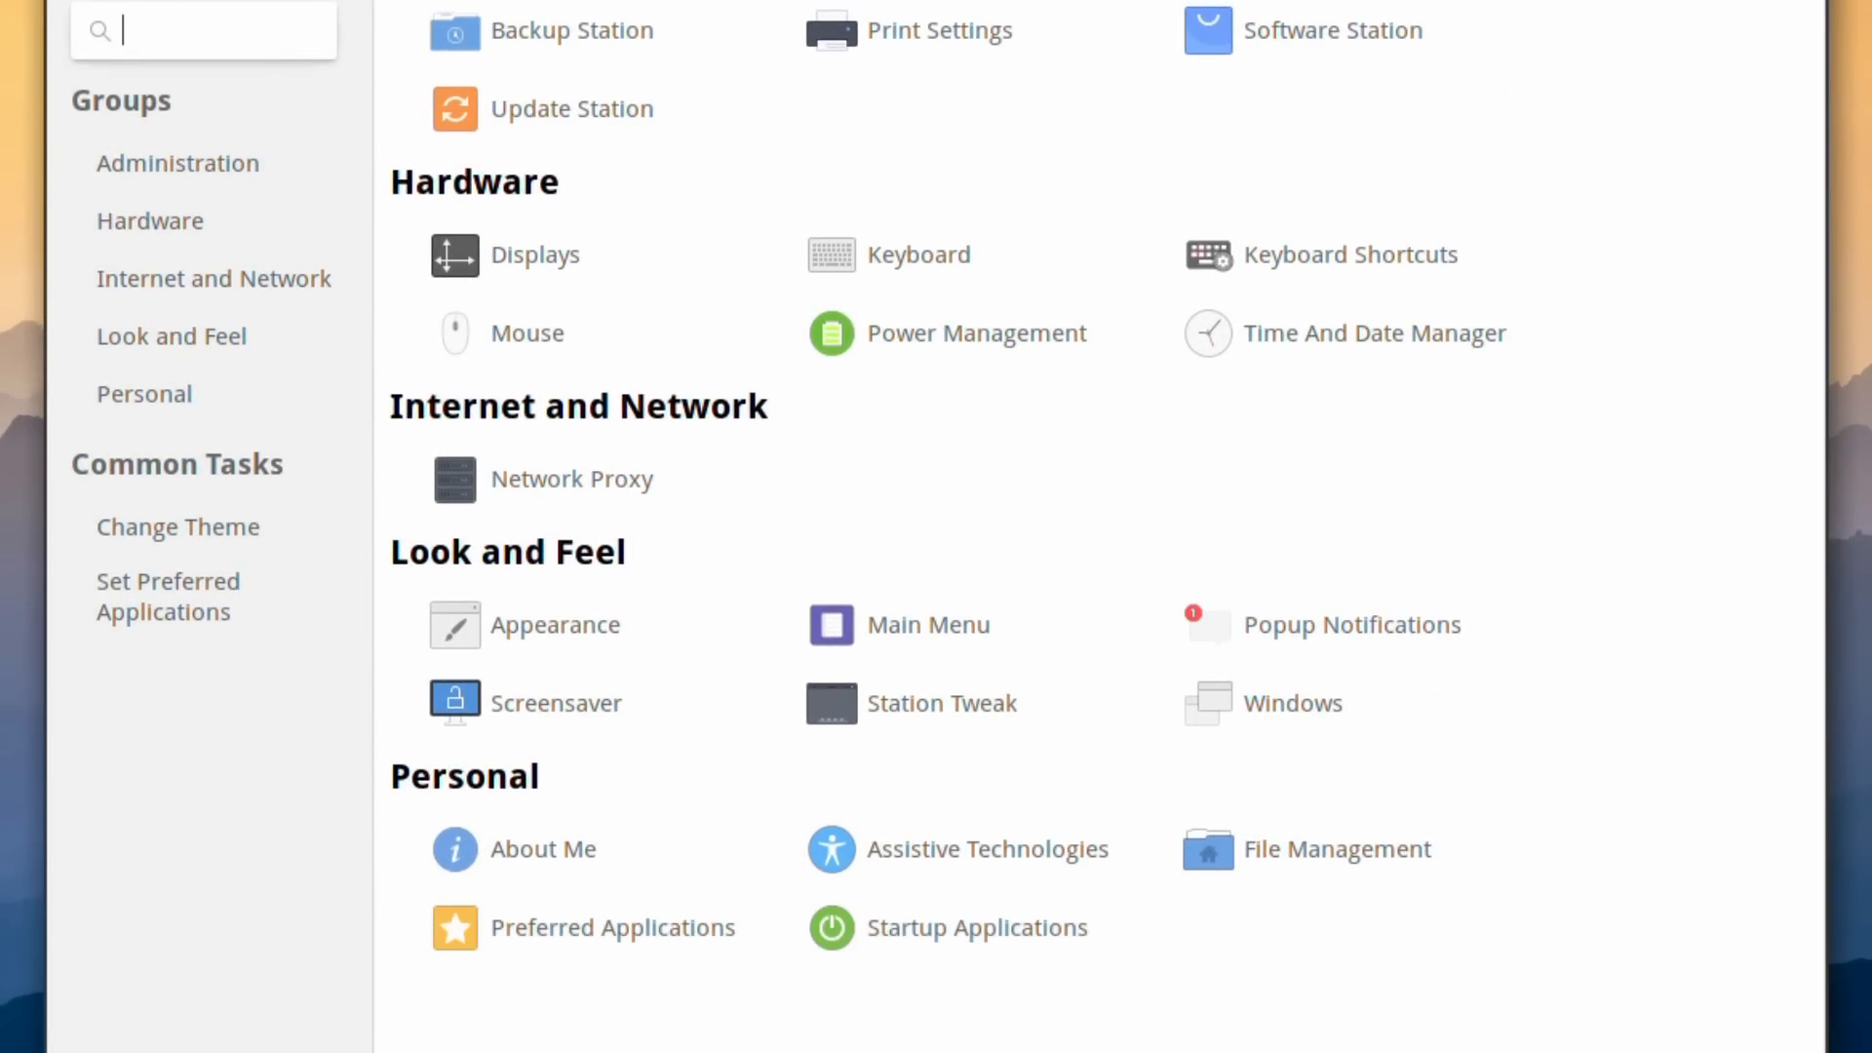
# Launch Backup Station as superuser, authenticating with the account password
pyautogui.click(487, 31)
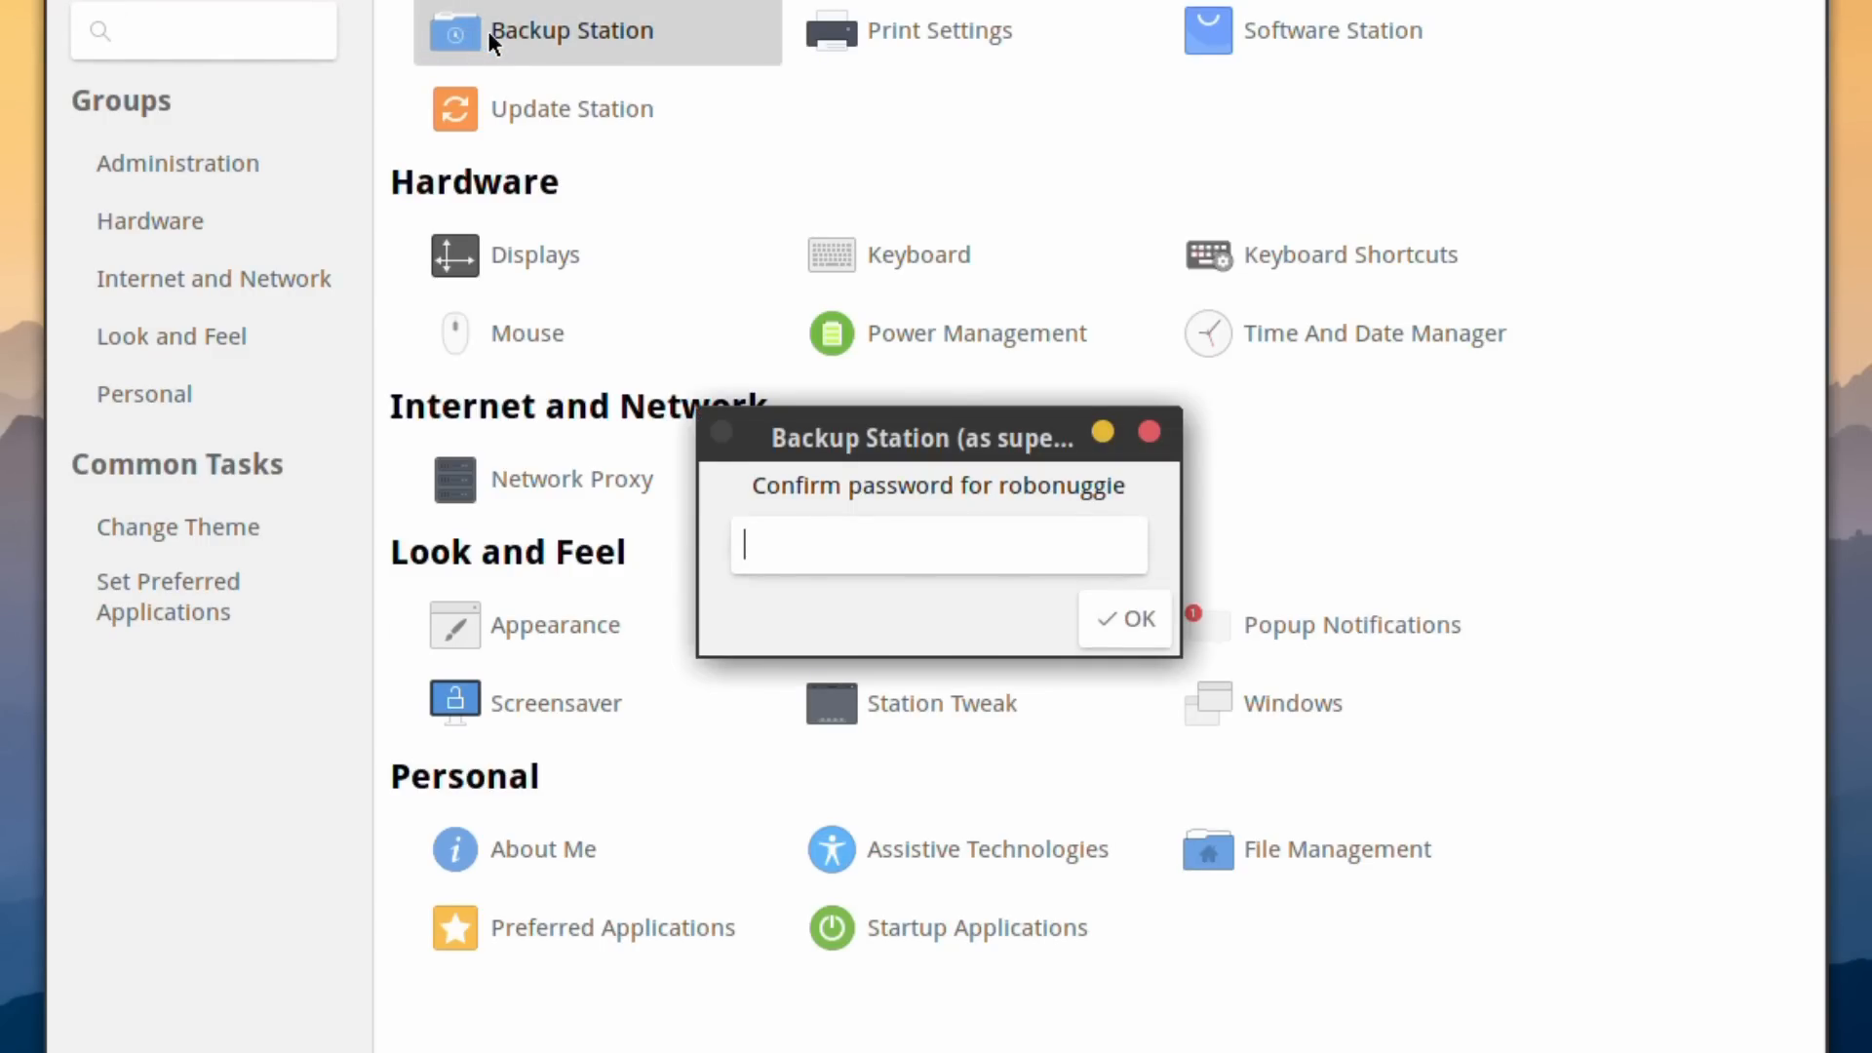
pyautogui.write('********')
pyautogui.press('Return')
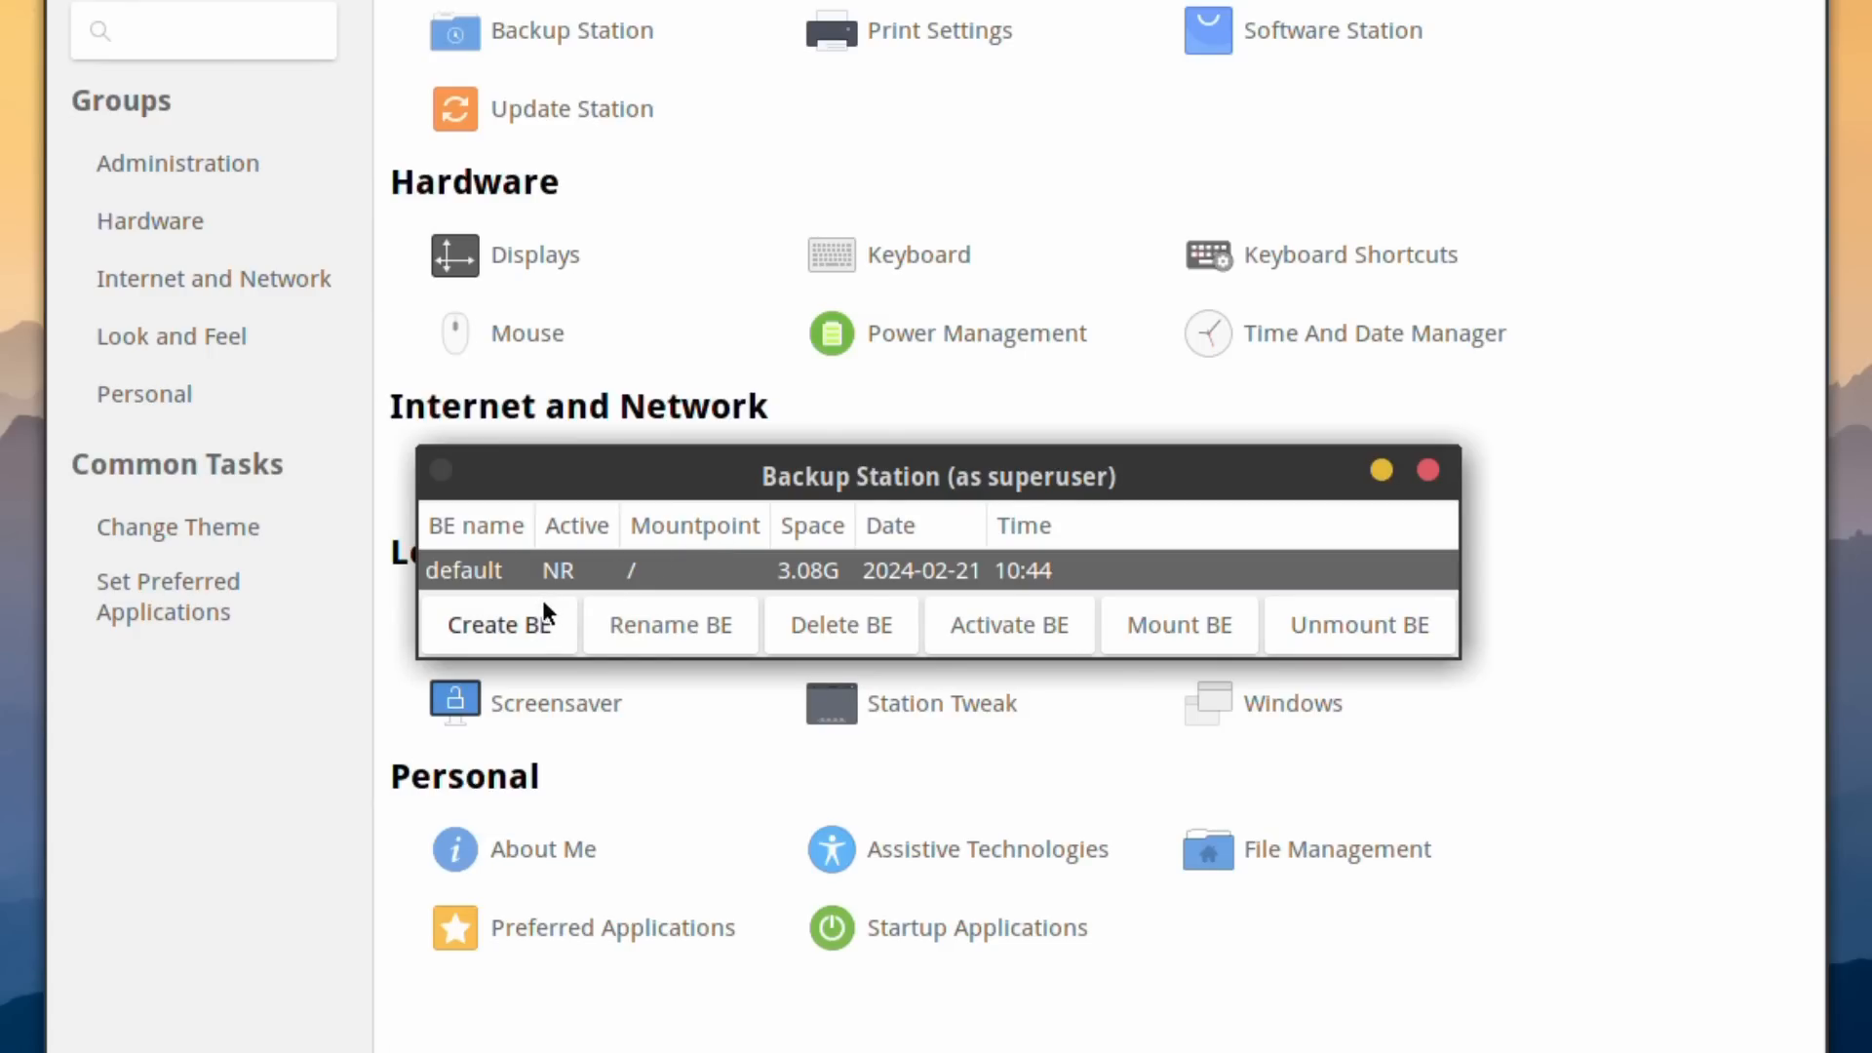
# Create a new boot environment named hello
pyautogui.click(486, 626)
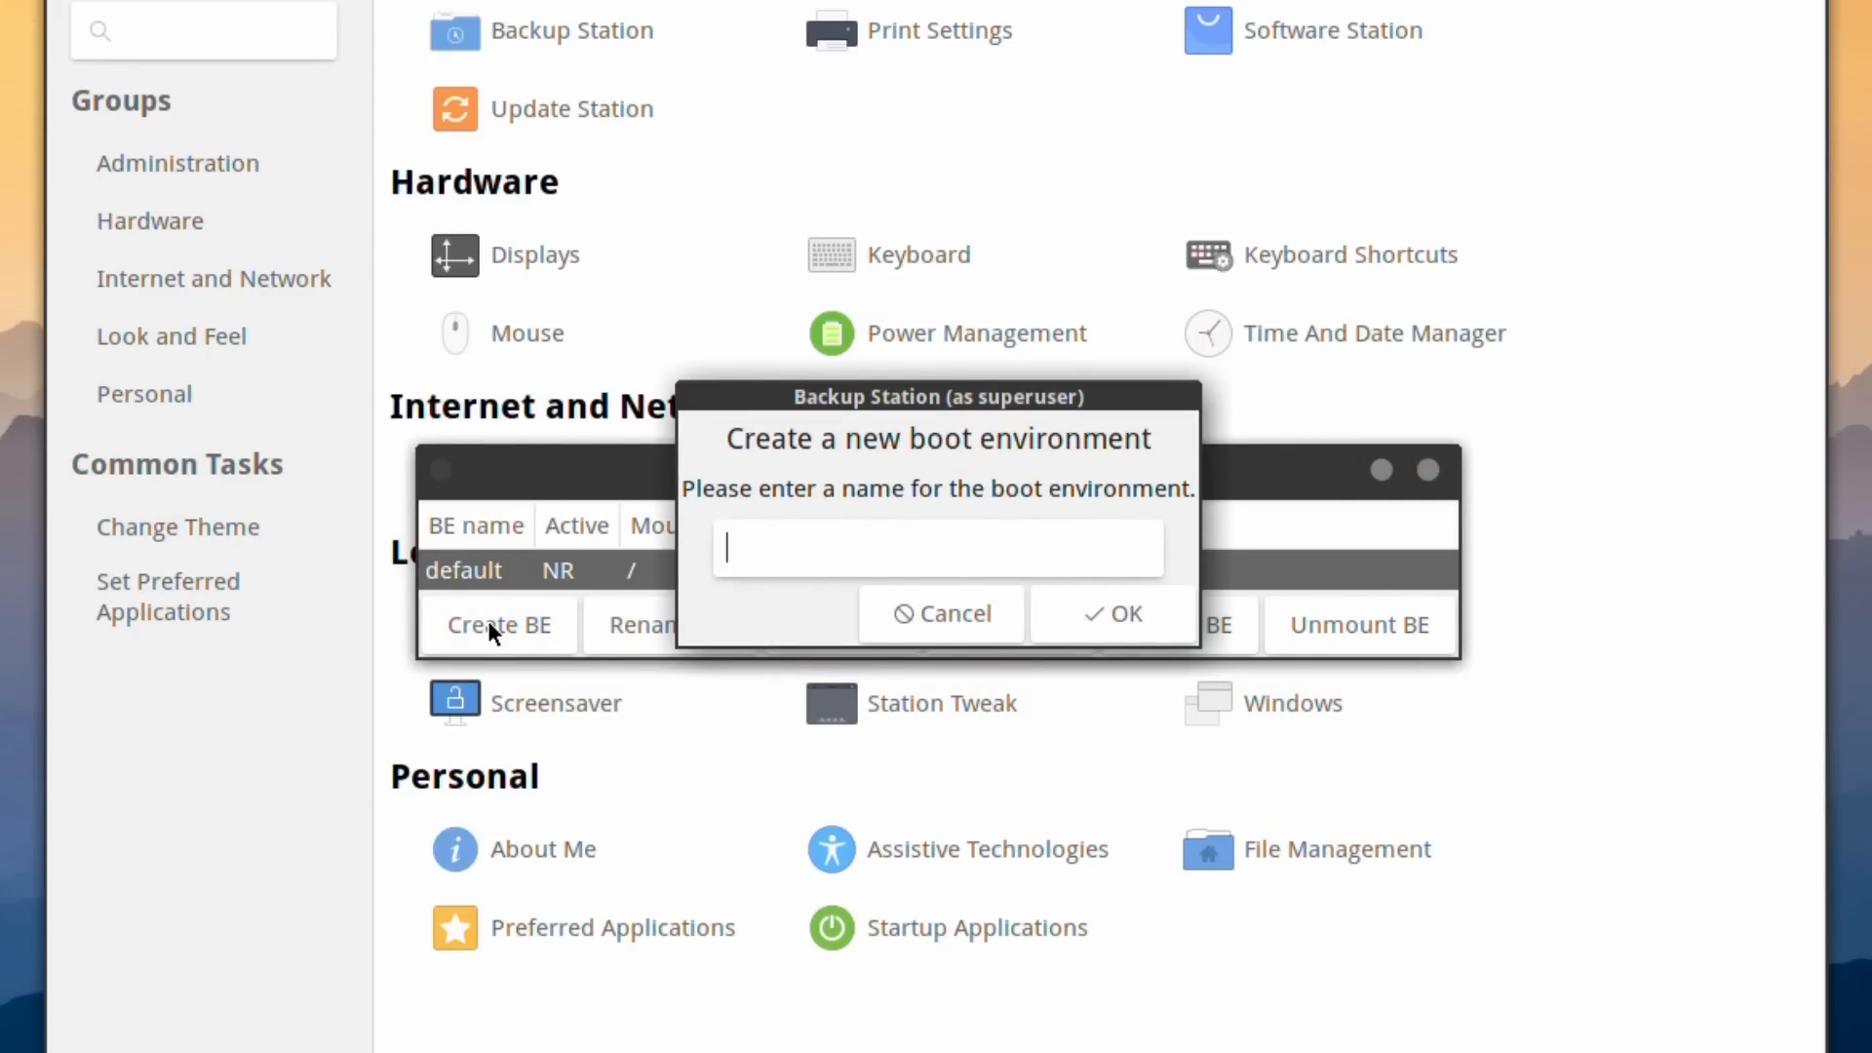
pyautogui.write('GhostBSD-24-02')
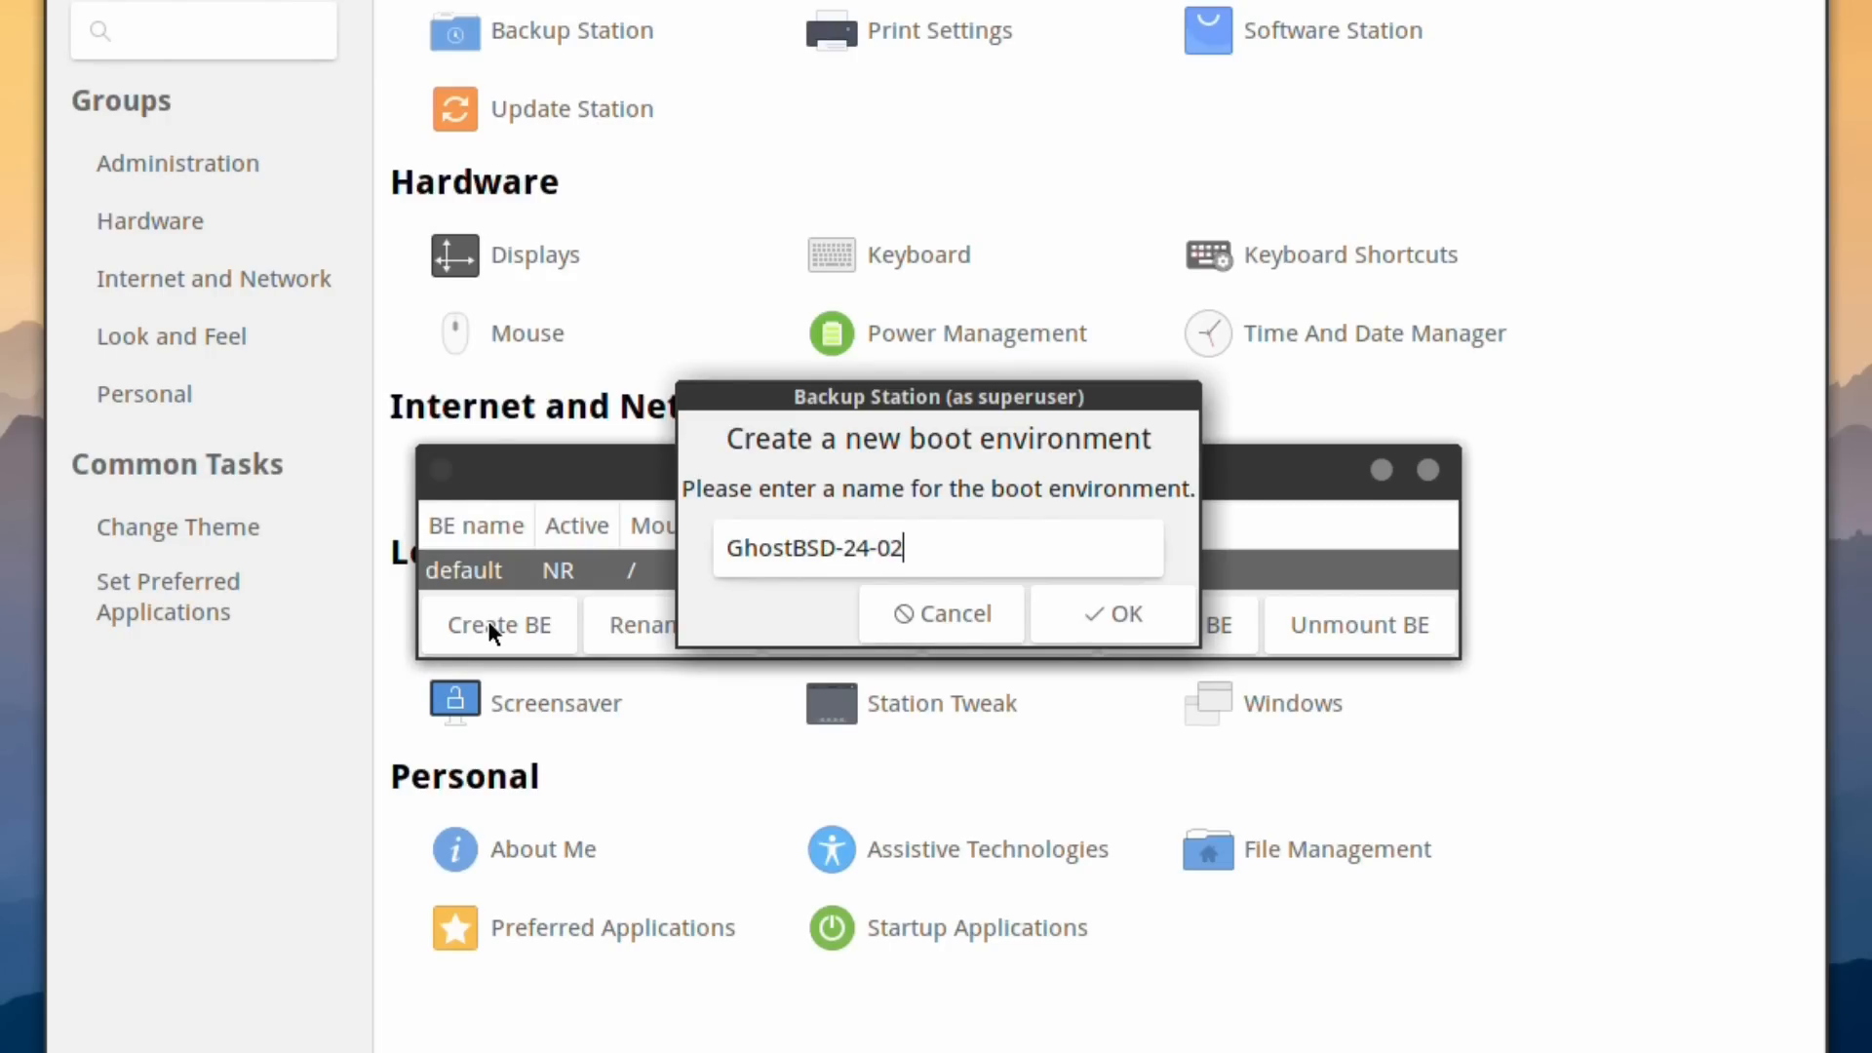
pyautogui.press('BackSpace')
pyautogui.write('1-01')
pyautogui.moveTo(975, 562); pyautogui.dragTo(680, 520)
pyautogui.write('hello')
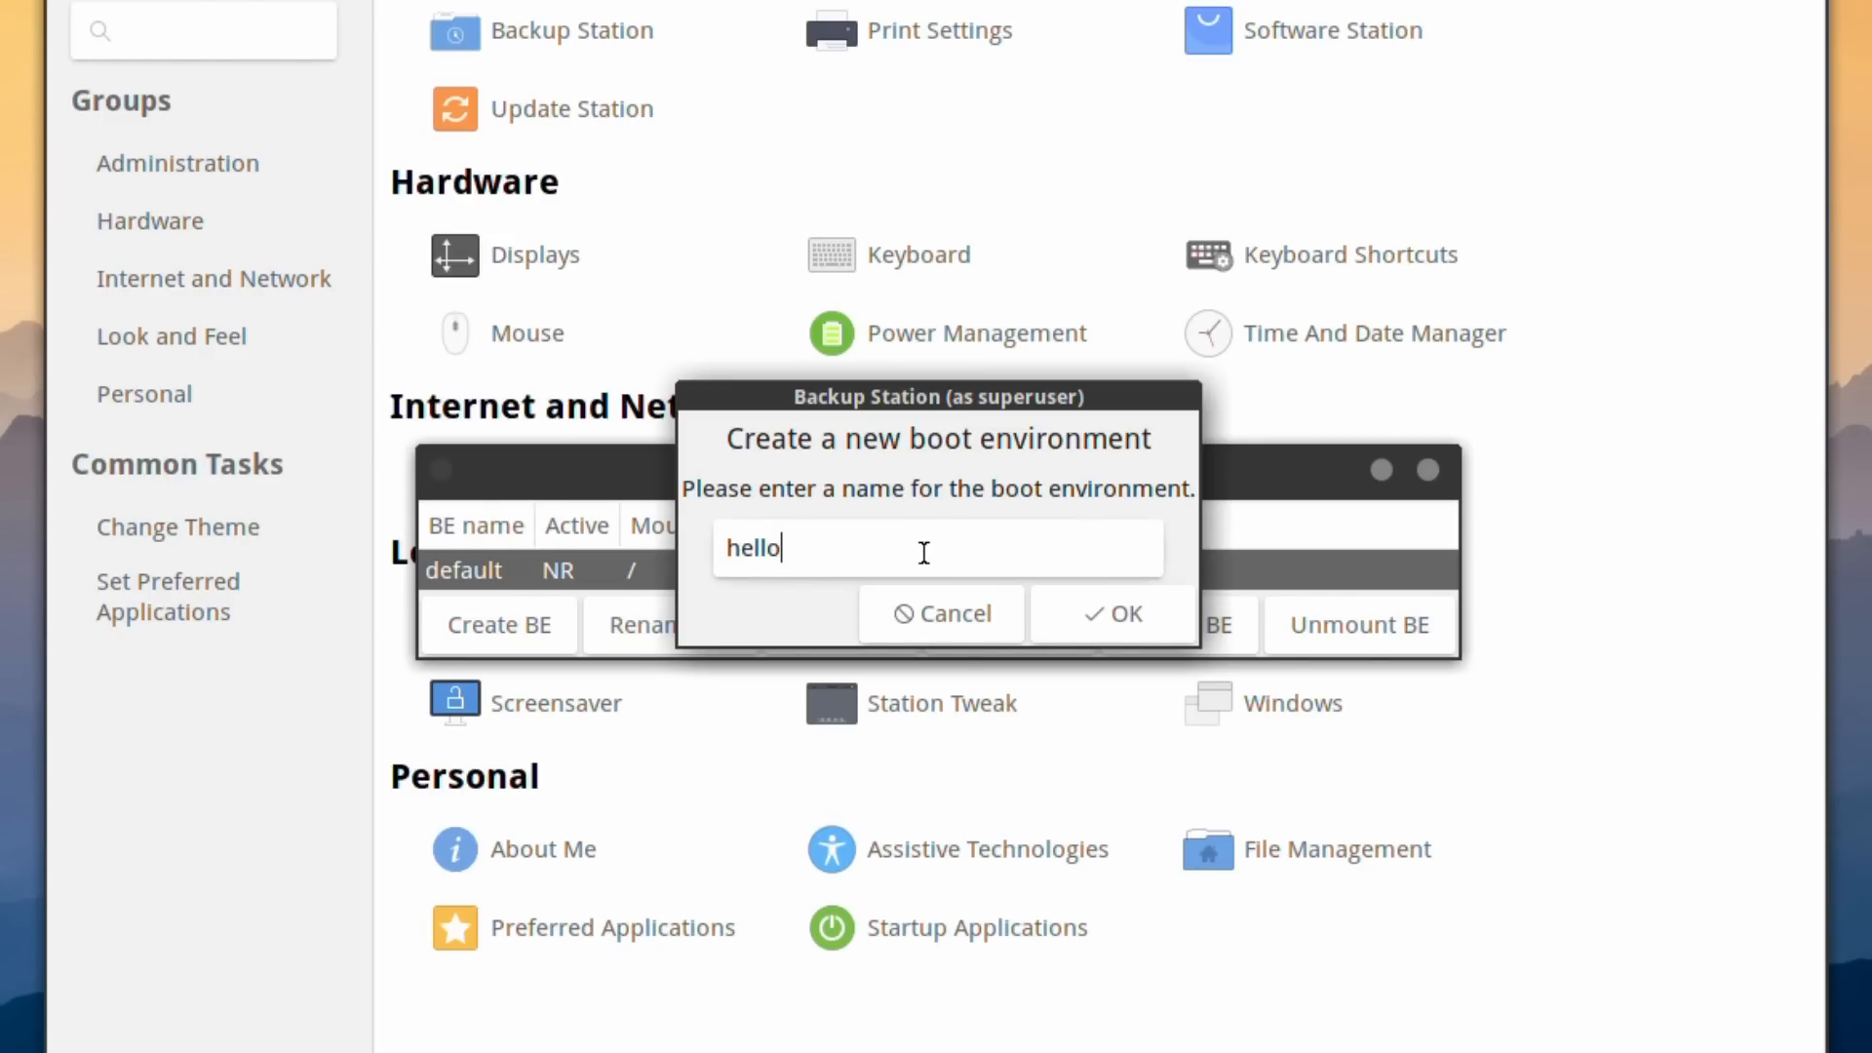
pyautogui.click(1110, 615)
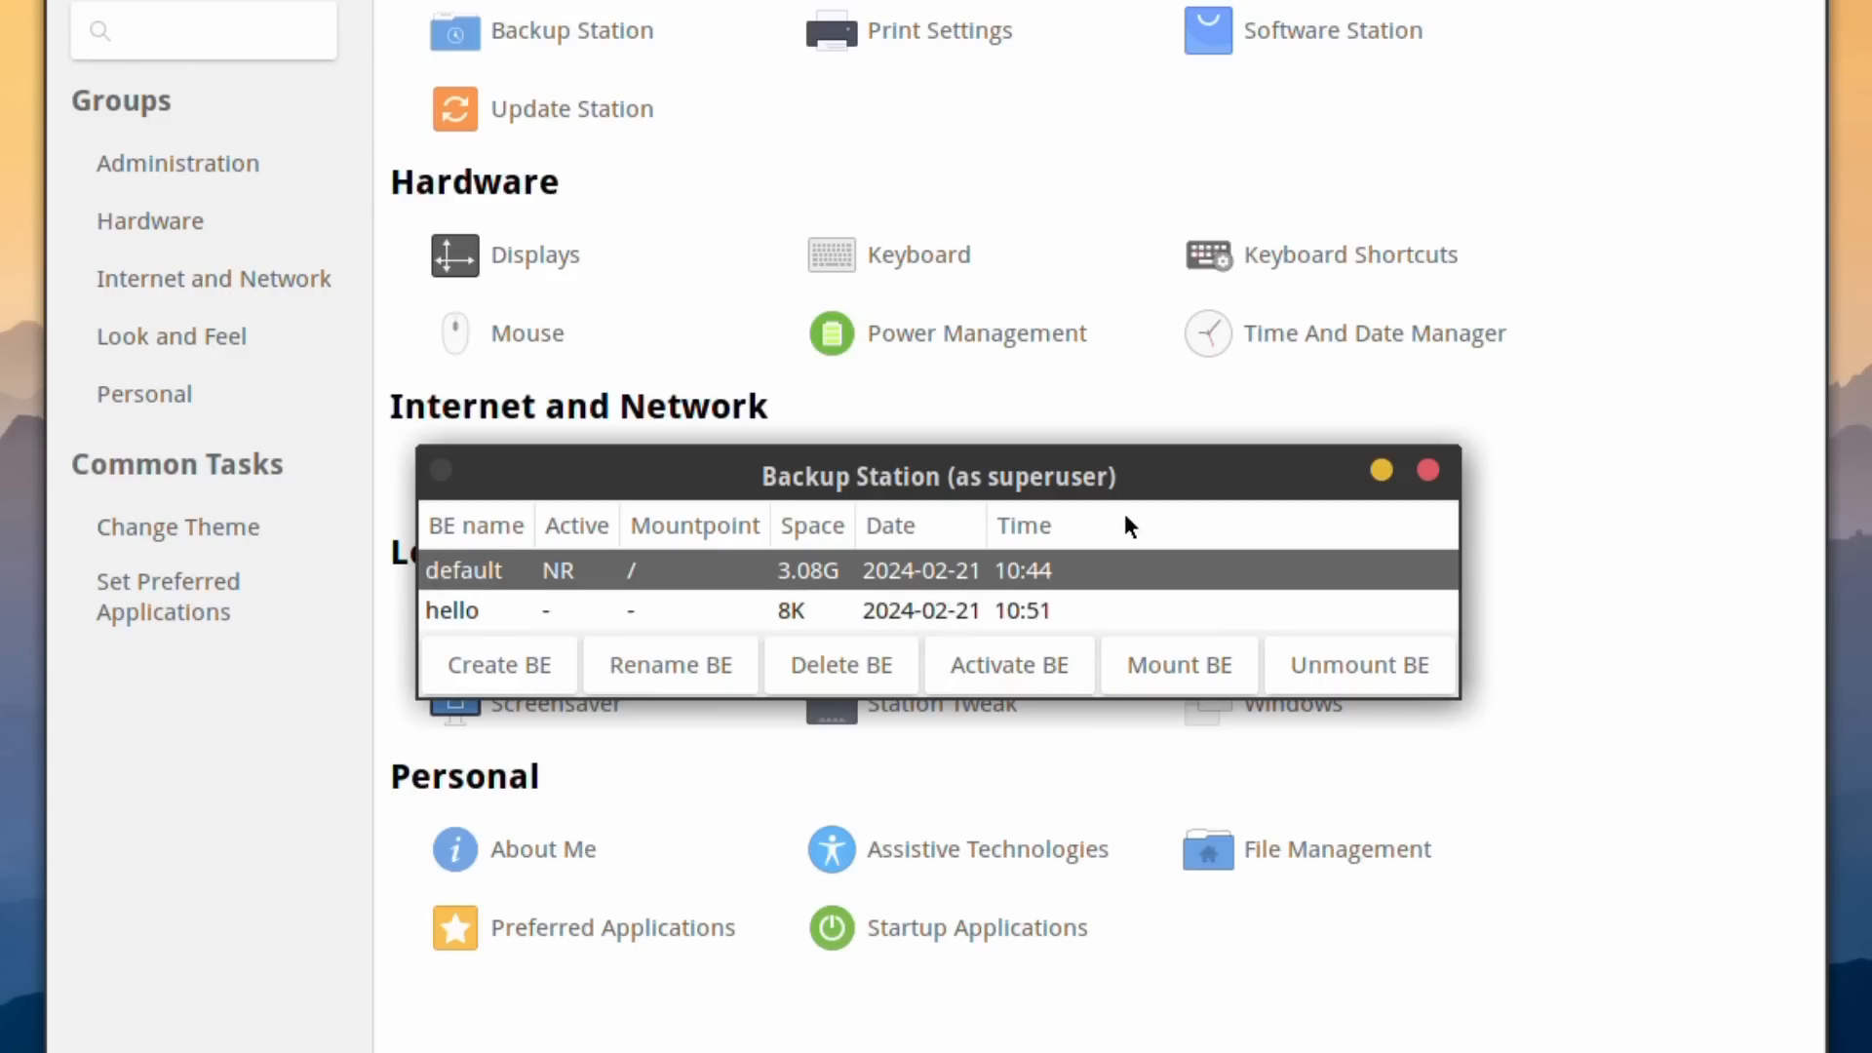
# Delete the hello boot environment from Backup Station
pyautogui.click(616, 608)
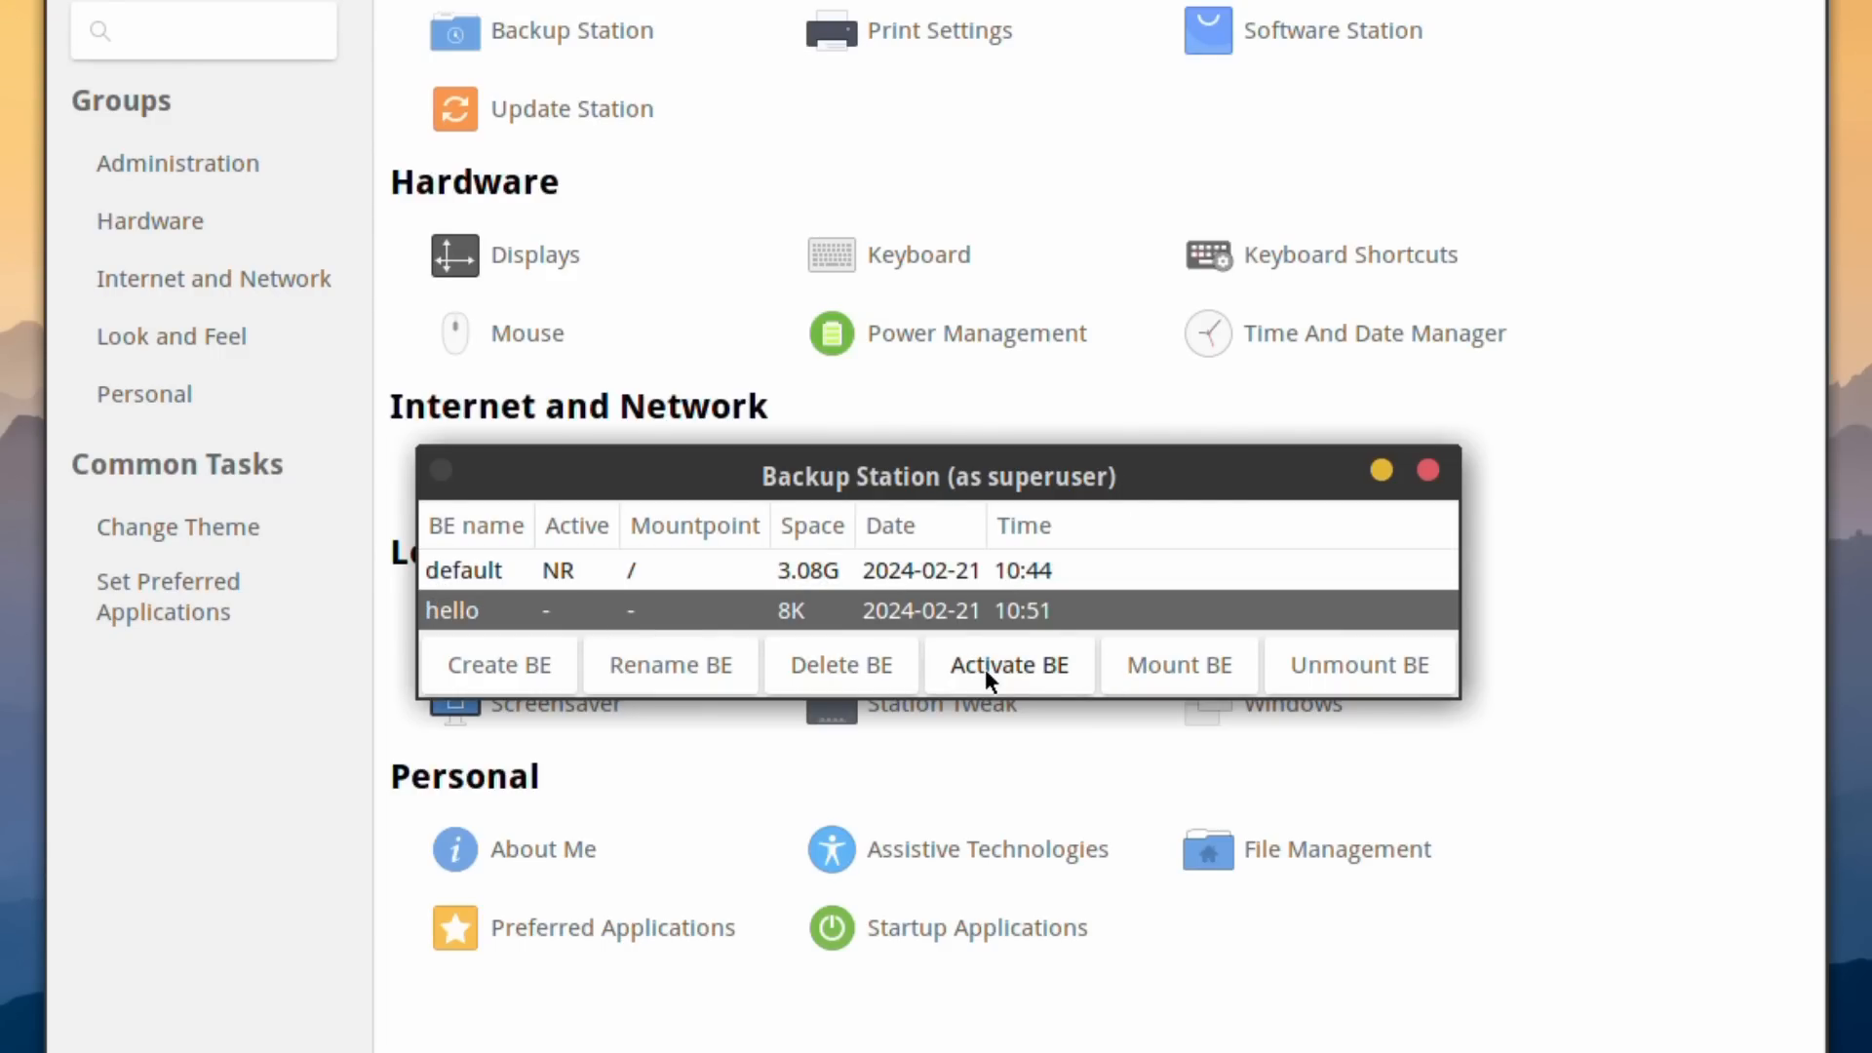
pyautogui.click(714, 567)
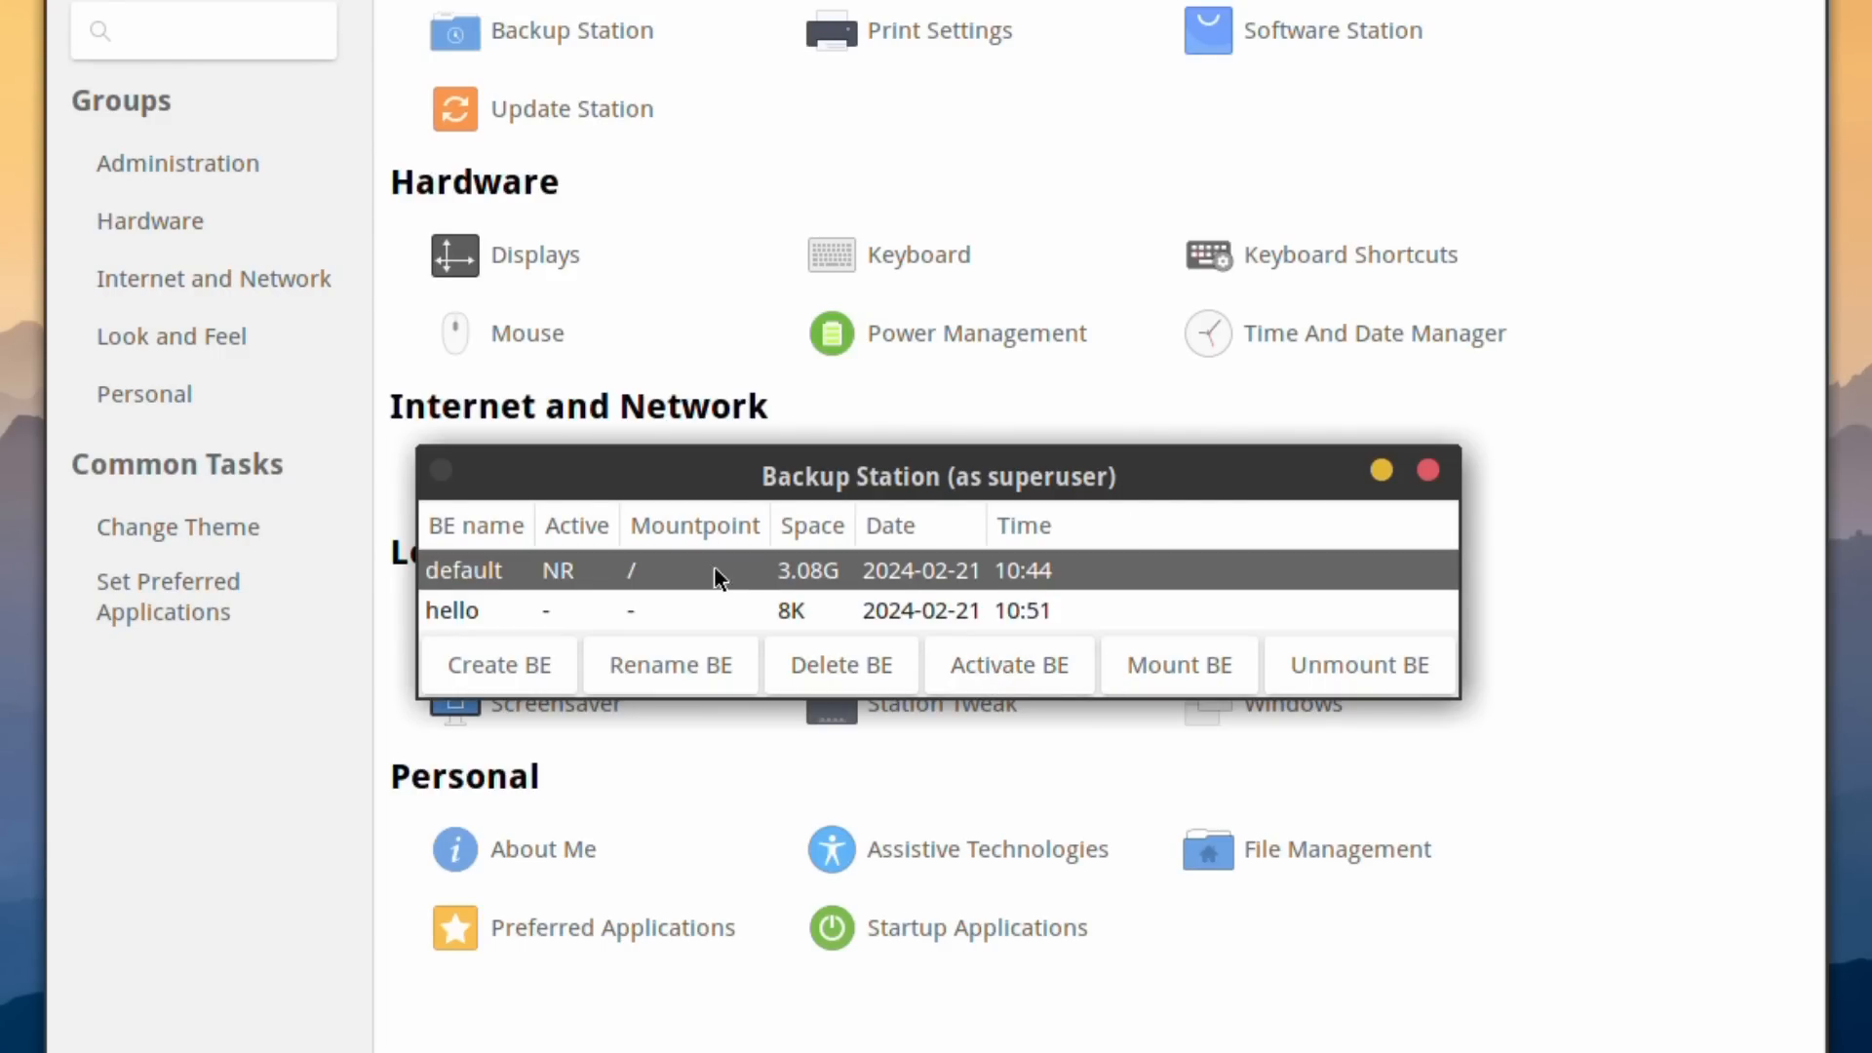
pyautogui.click(696, 599)
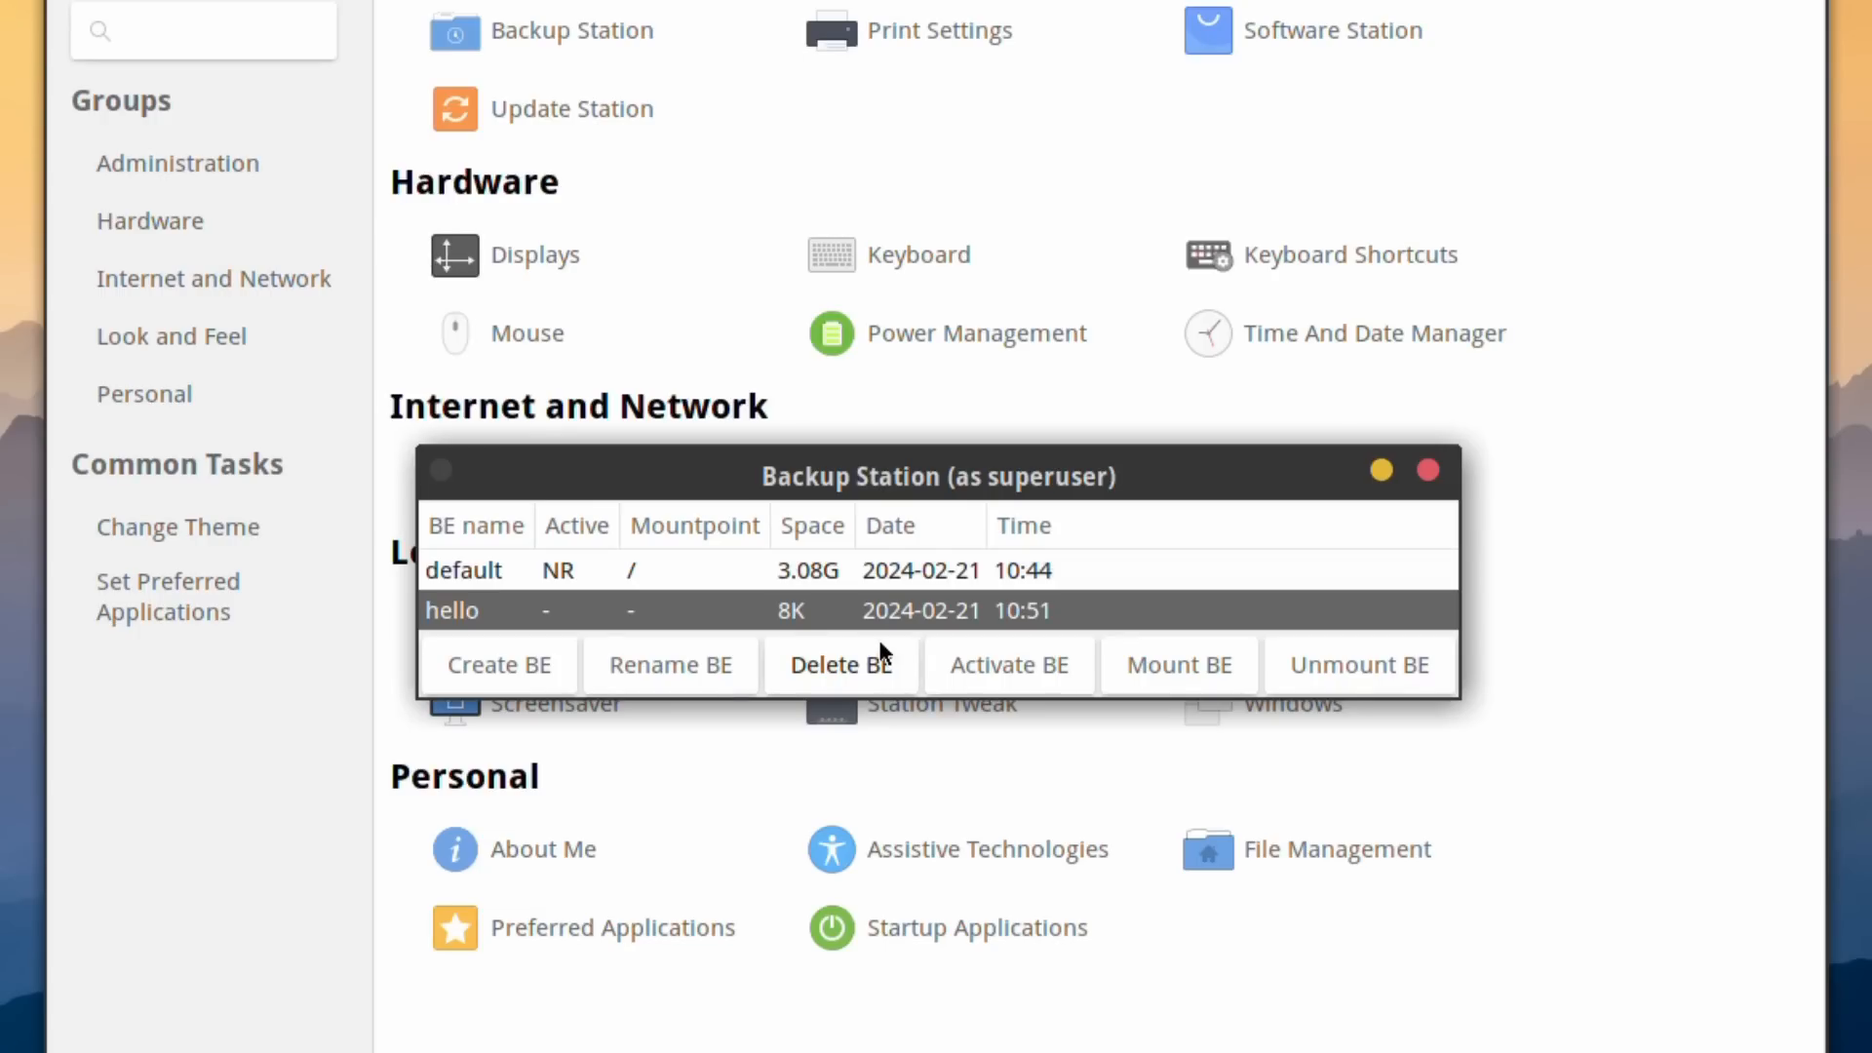
pyautogui.click(856, 660)
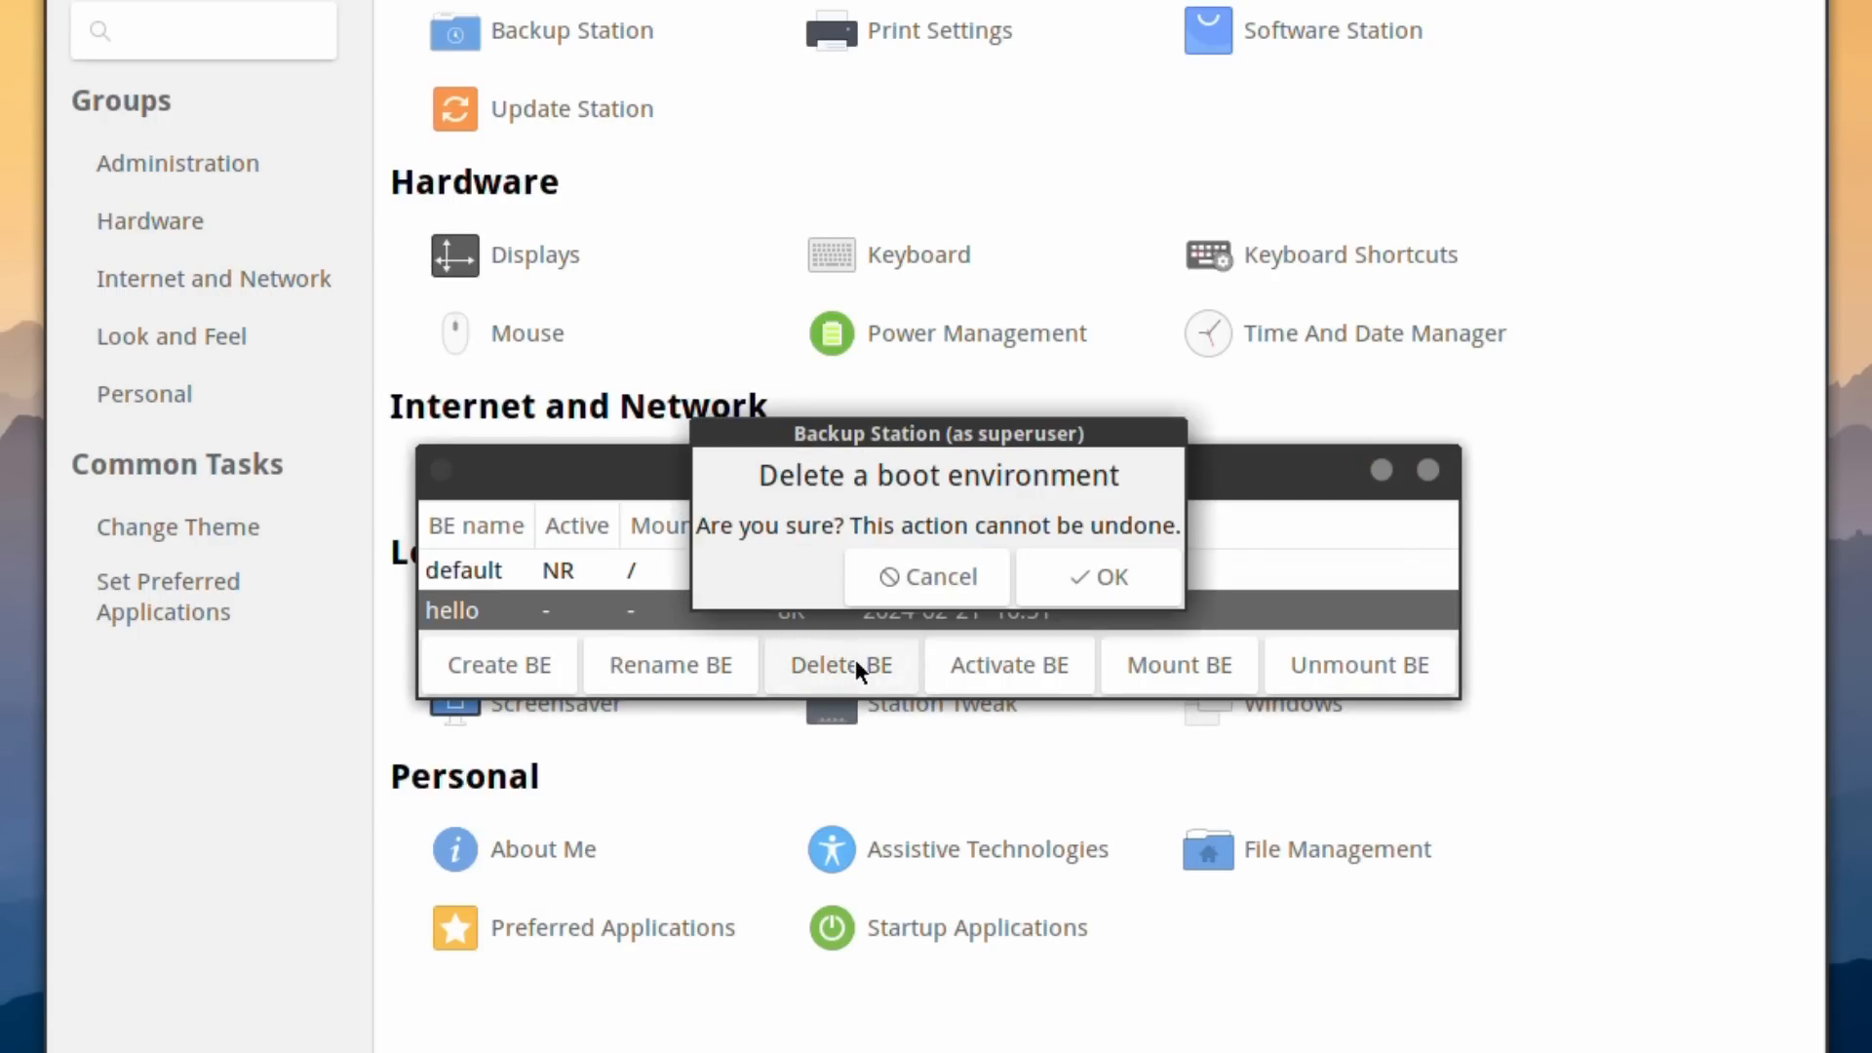
pyautogui.click(1079, 587)
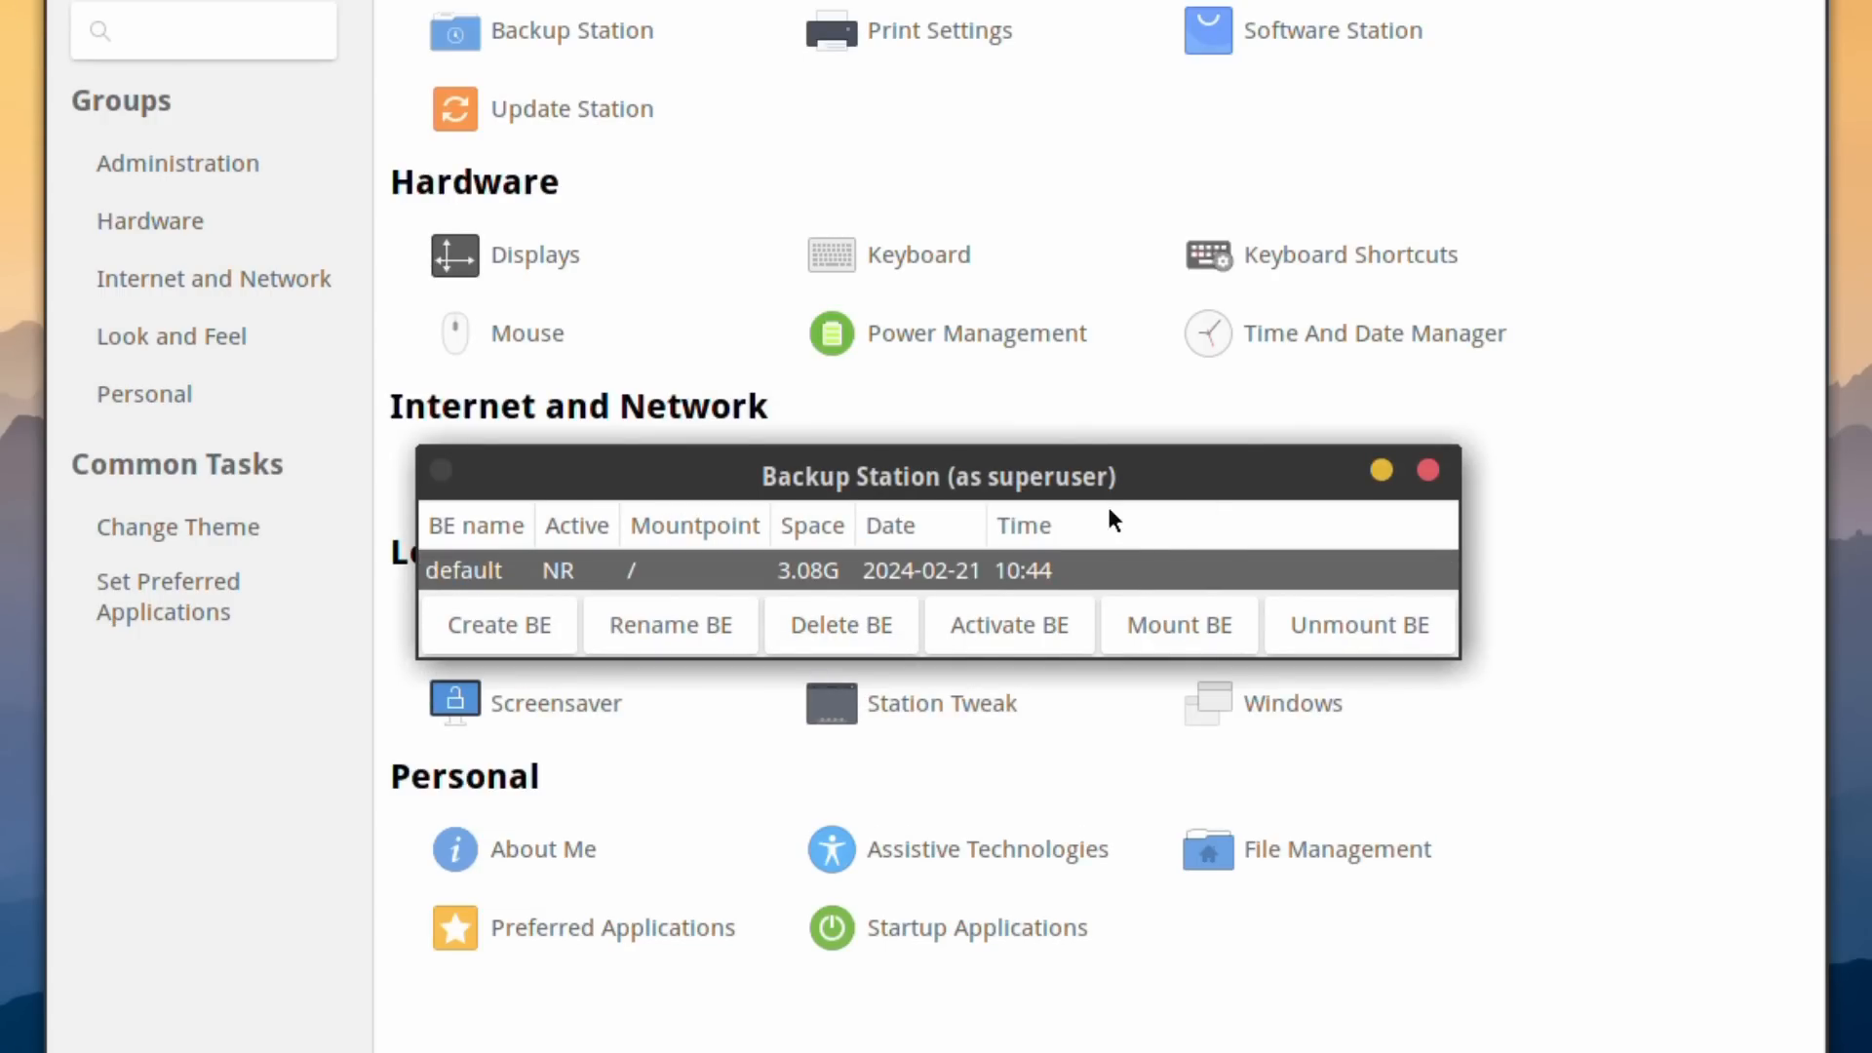
# Create a boot environment named GhostBSD-01-01-24 and close Backup Station
pyautogui.click(477, 639)
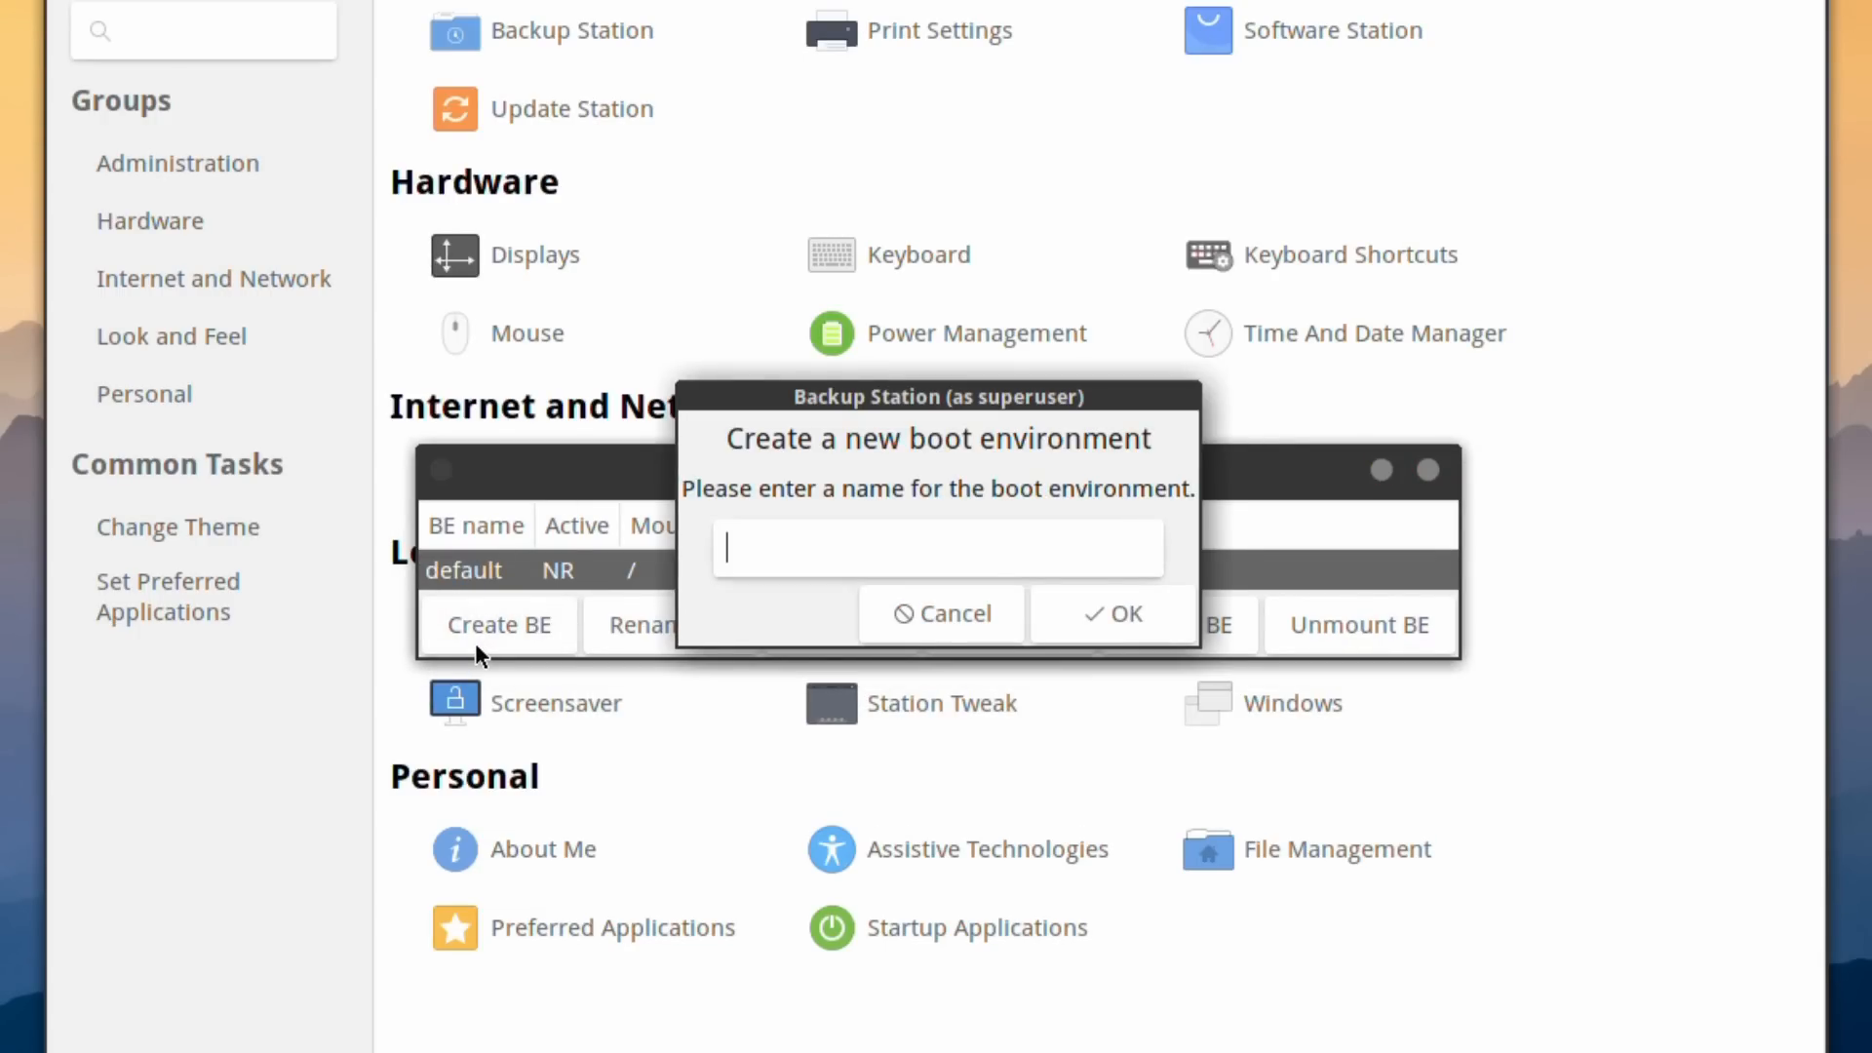
pyautogui.write('GhostBSD')
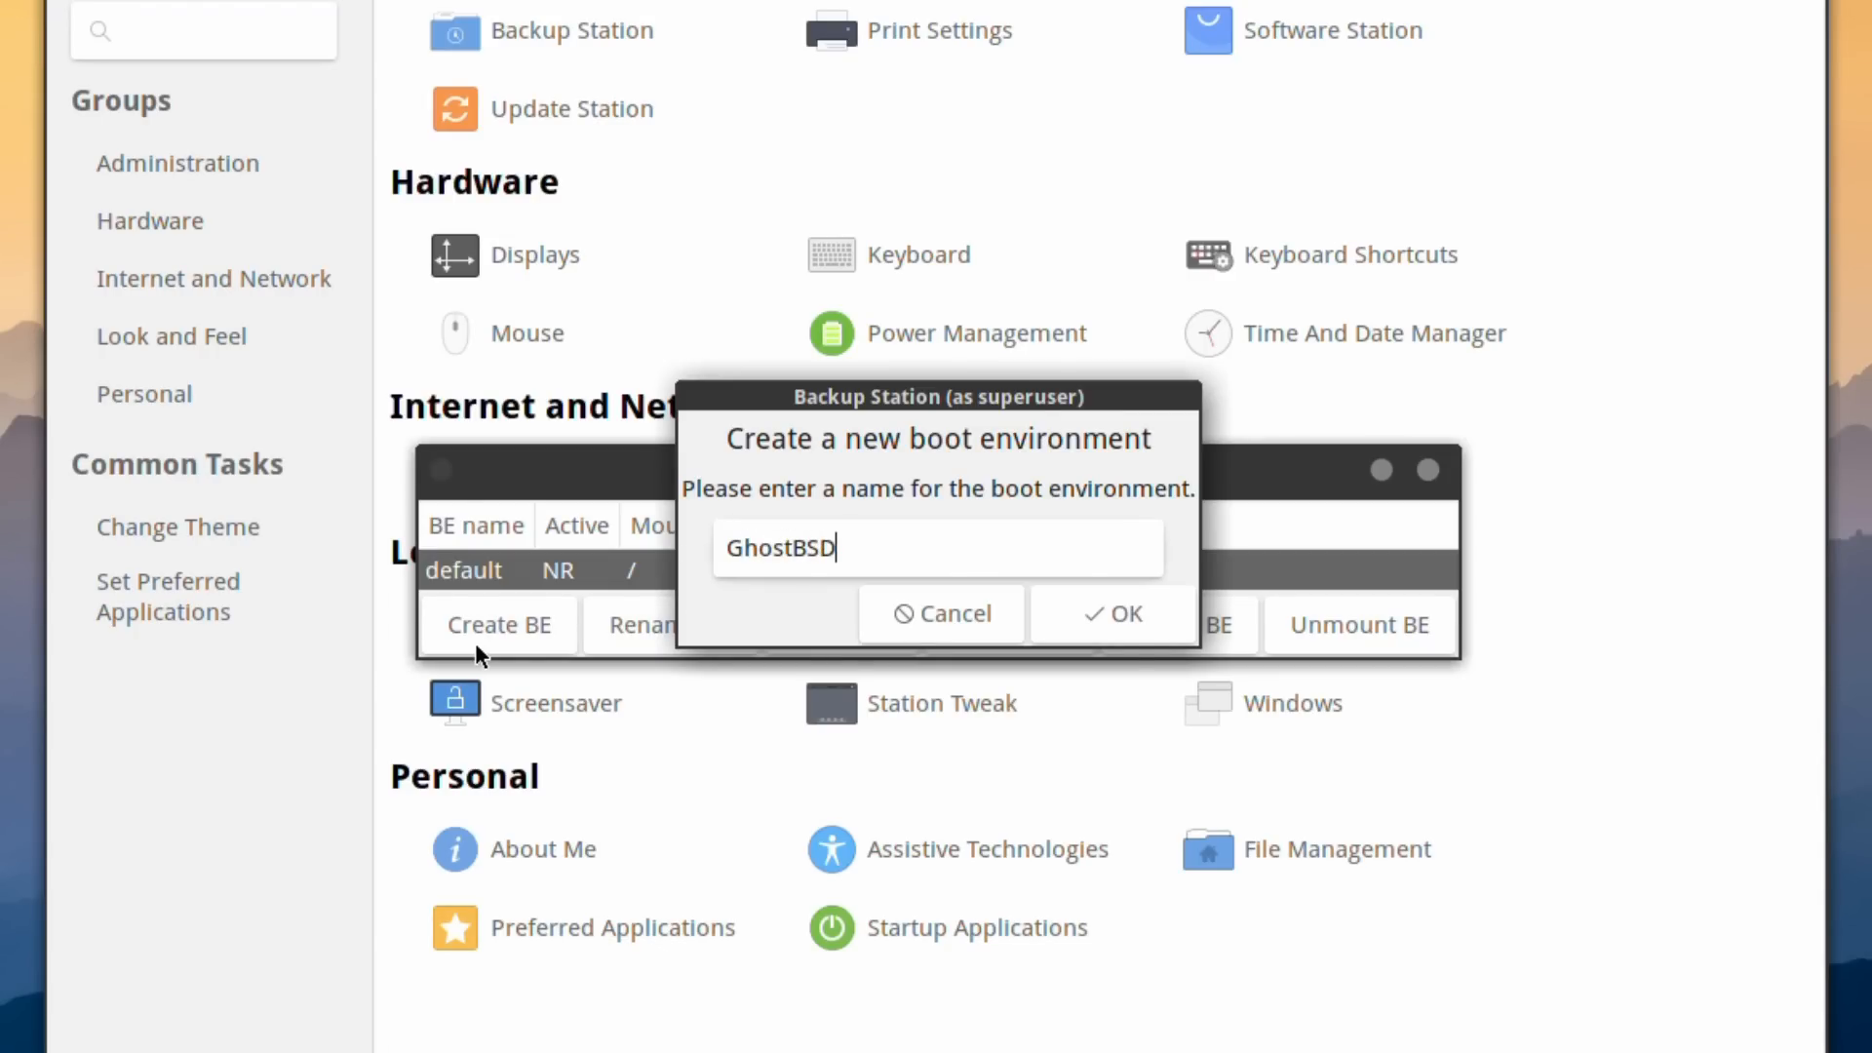
pyautogui.write('-2')
pyautogui.press('BackSpace')
pyautogui.write('01-01-24')
pyautogui.click(1116, 614)
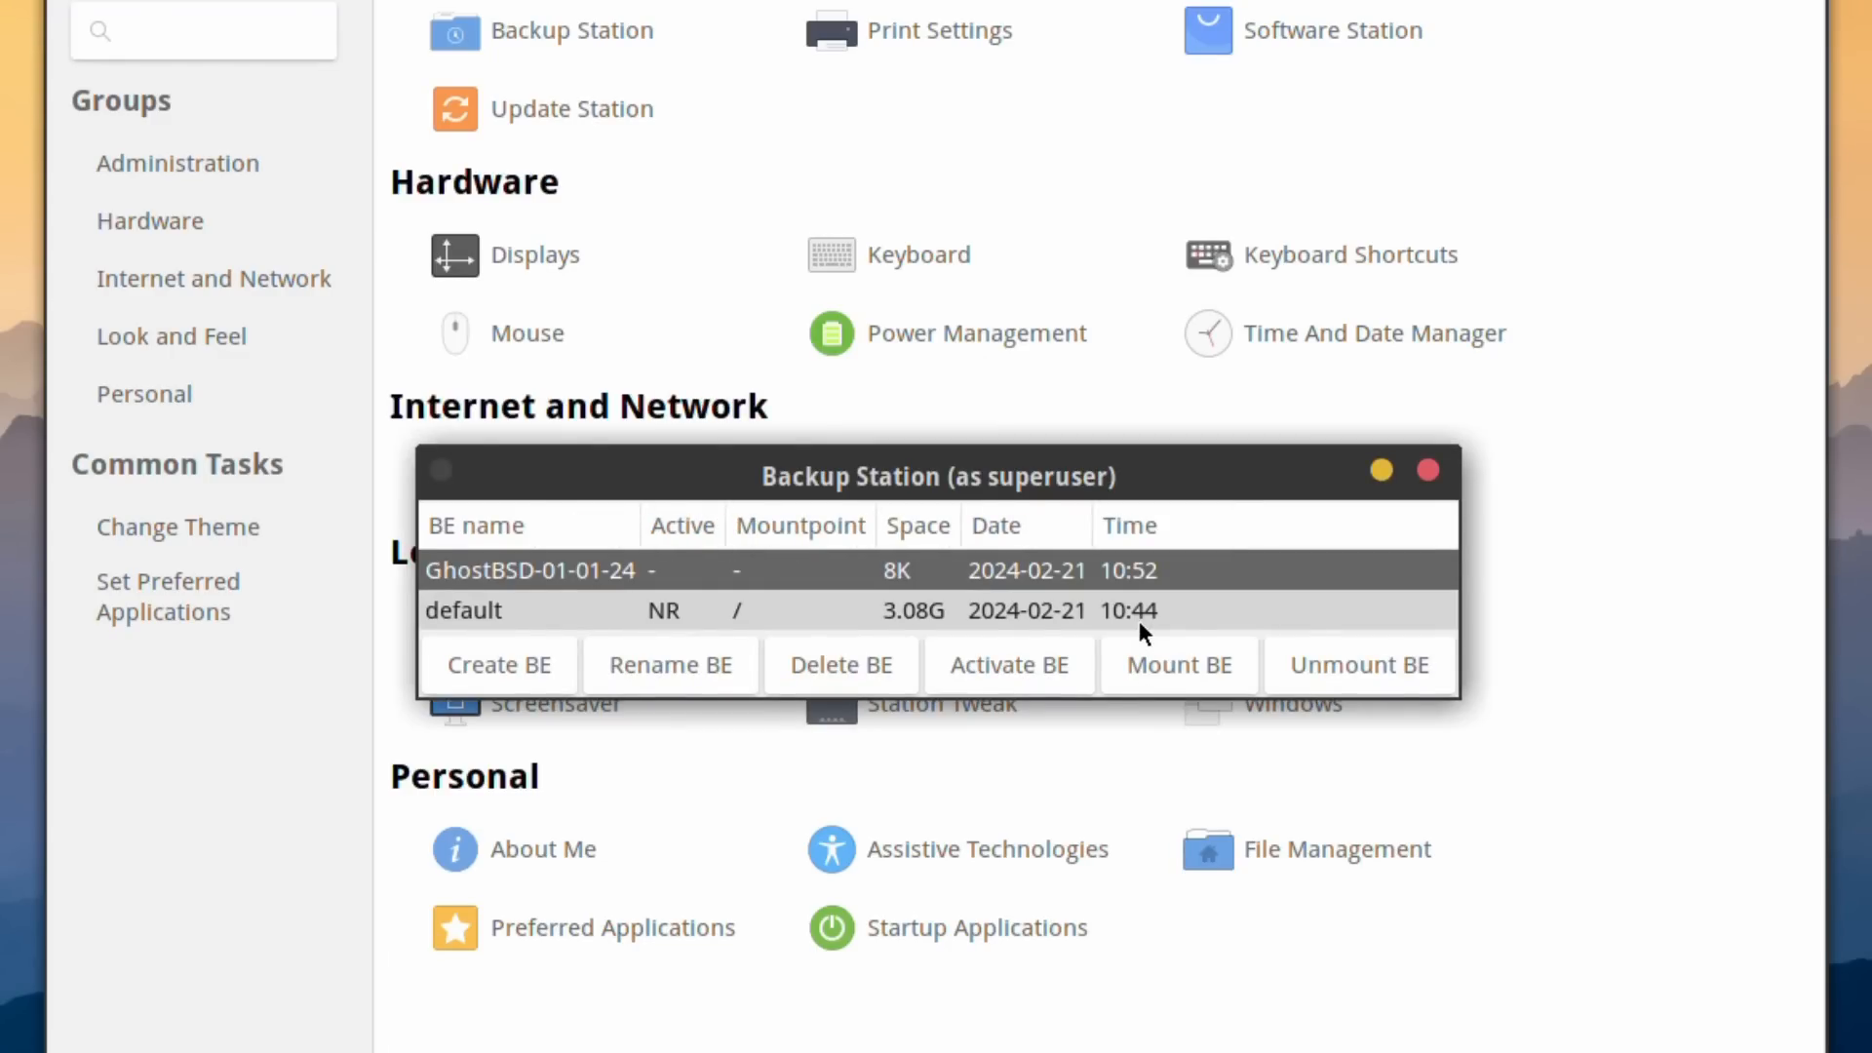
pyautogui.click(1427, 471)
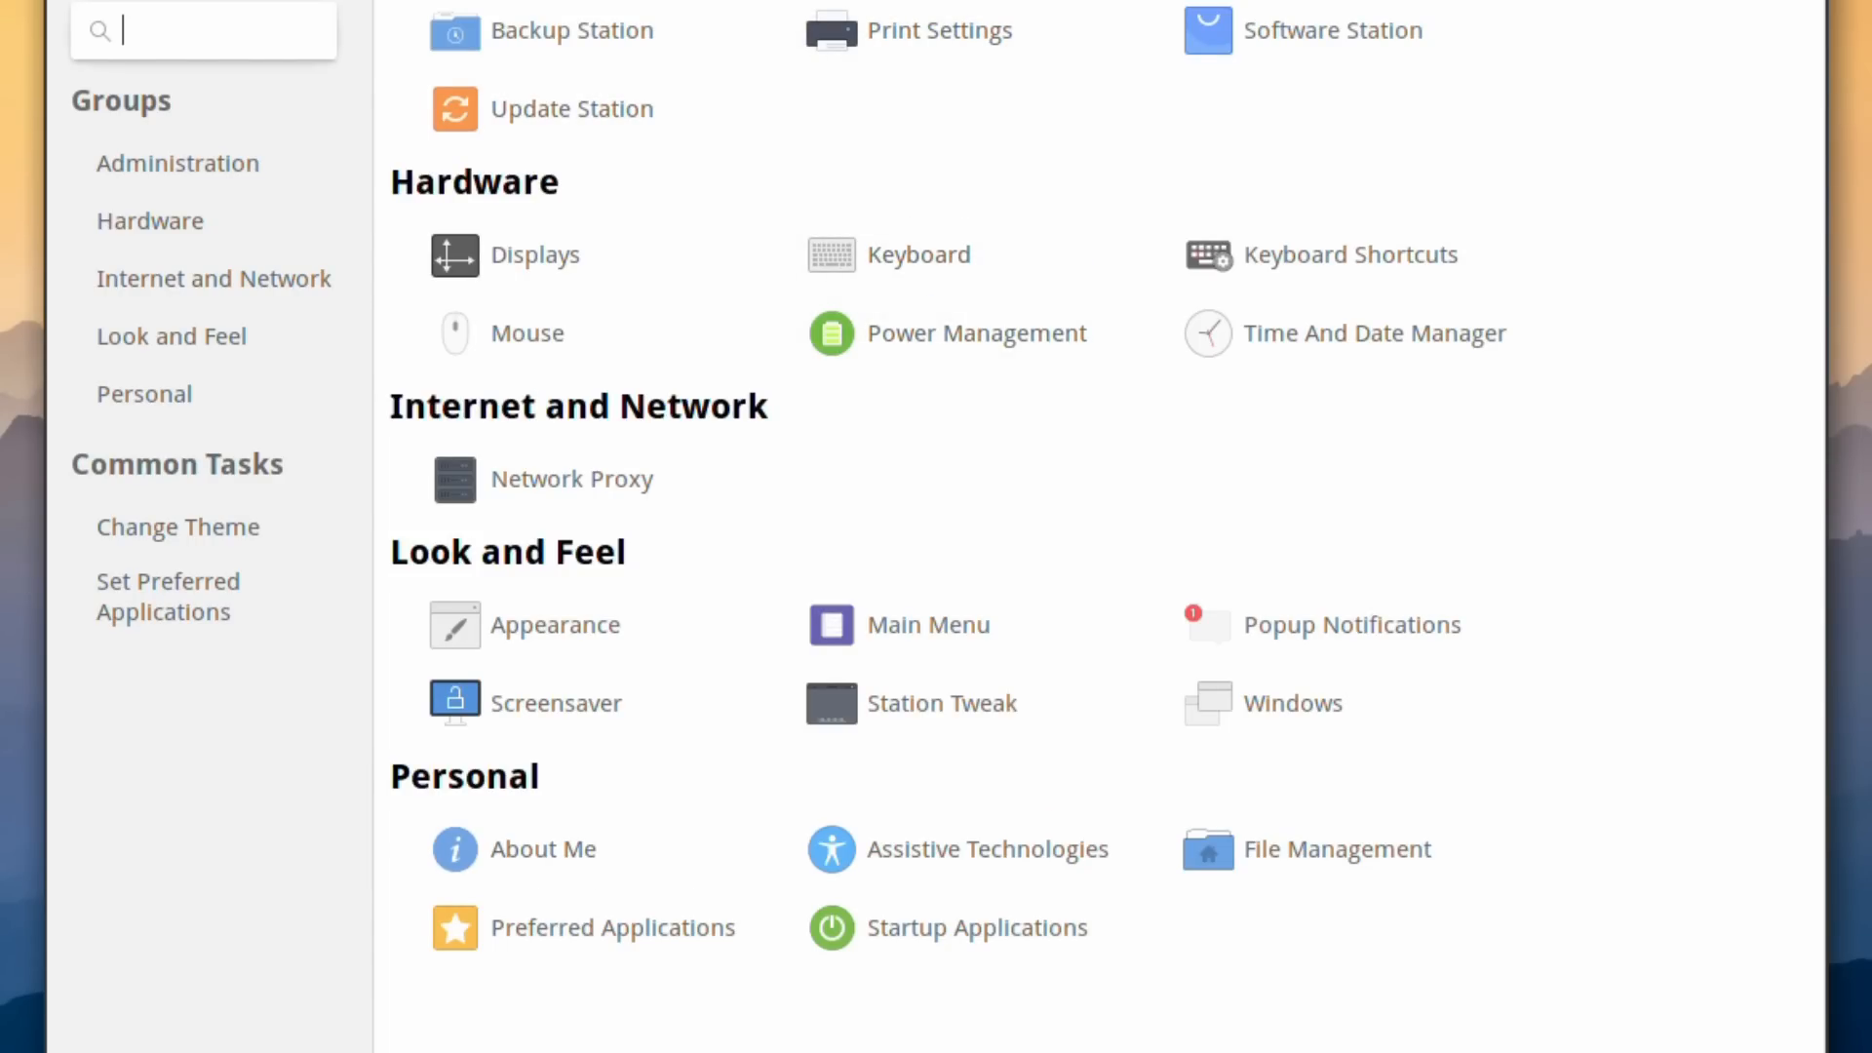
# Open Print Settings and unlock printer administration with the account password
pyautogui.moveTo(898, 0); pyautogui.dragTo(811, 0)
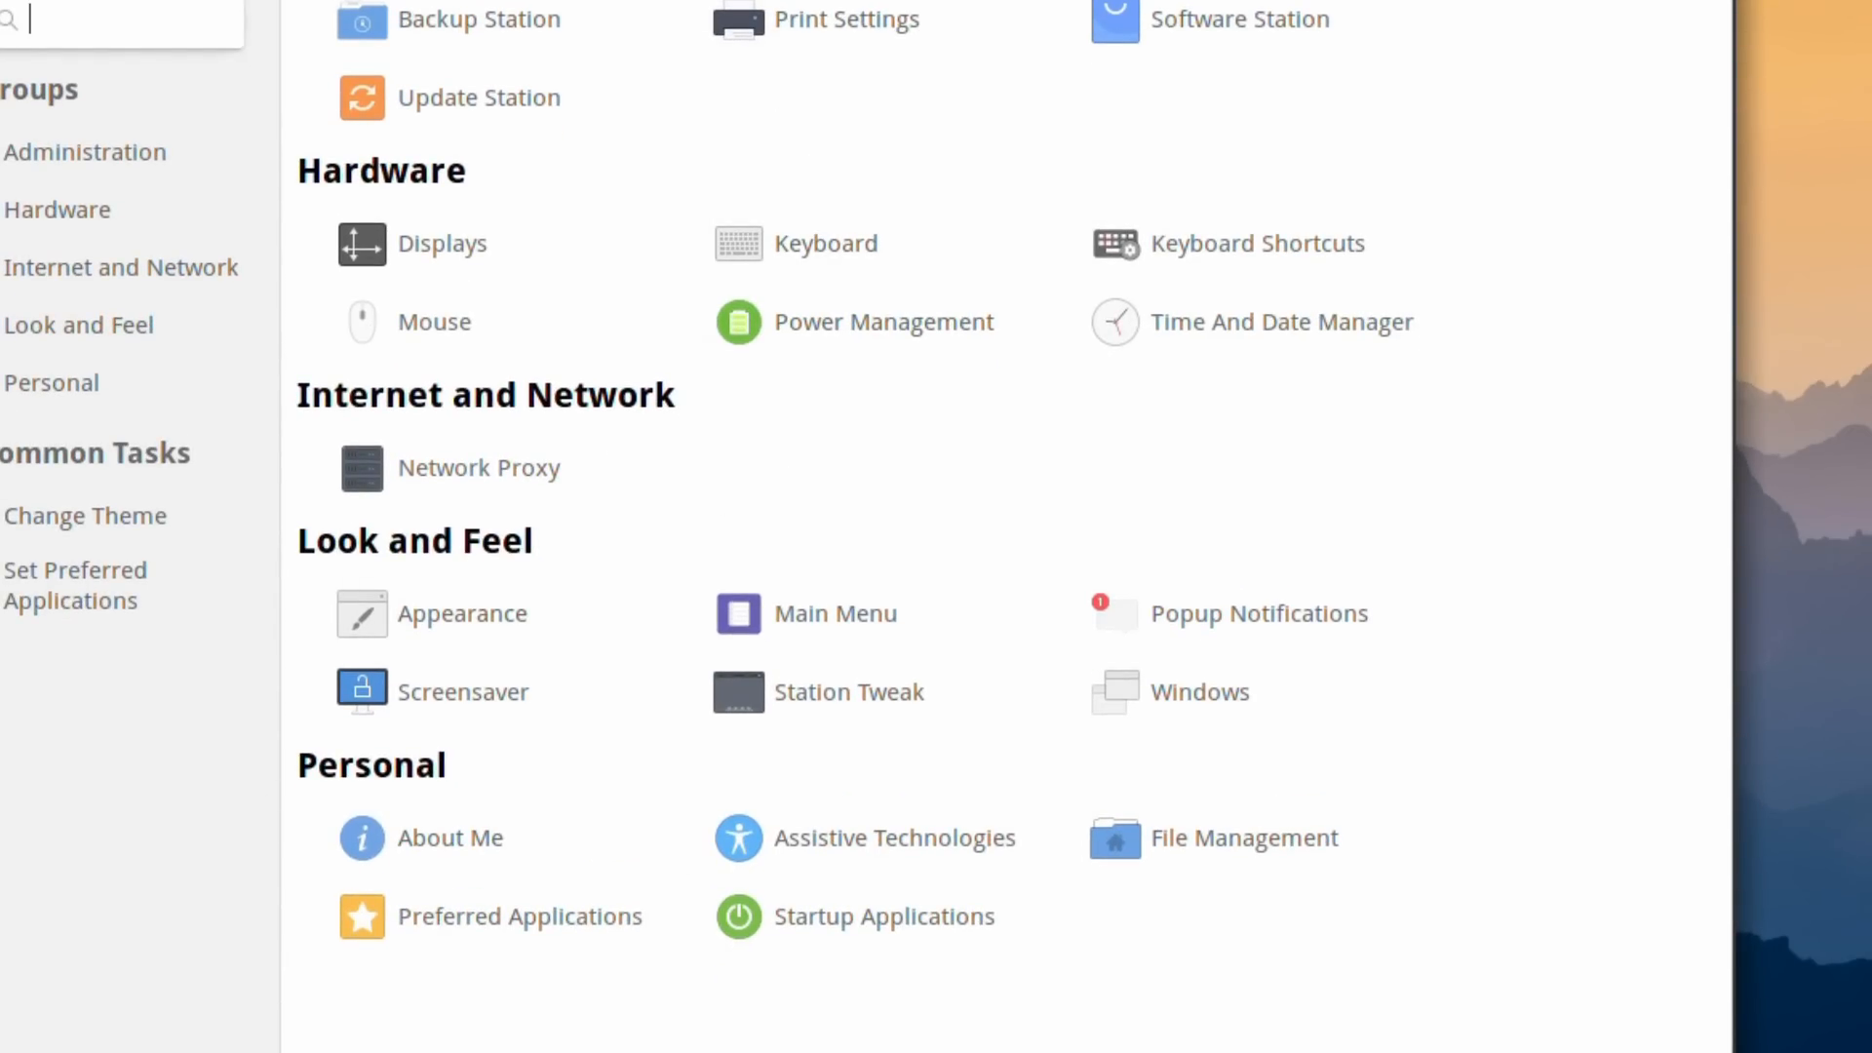
pyautogui.hotkey('alt', 'Tab')
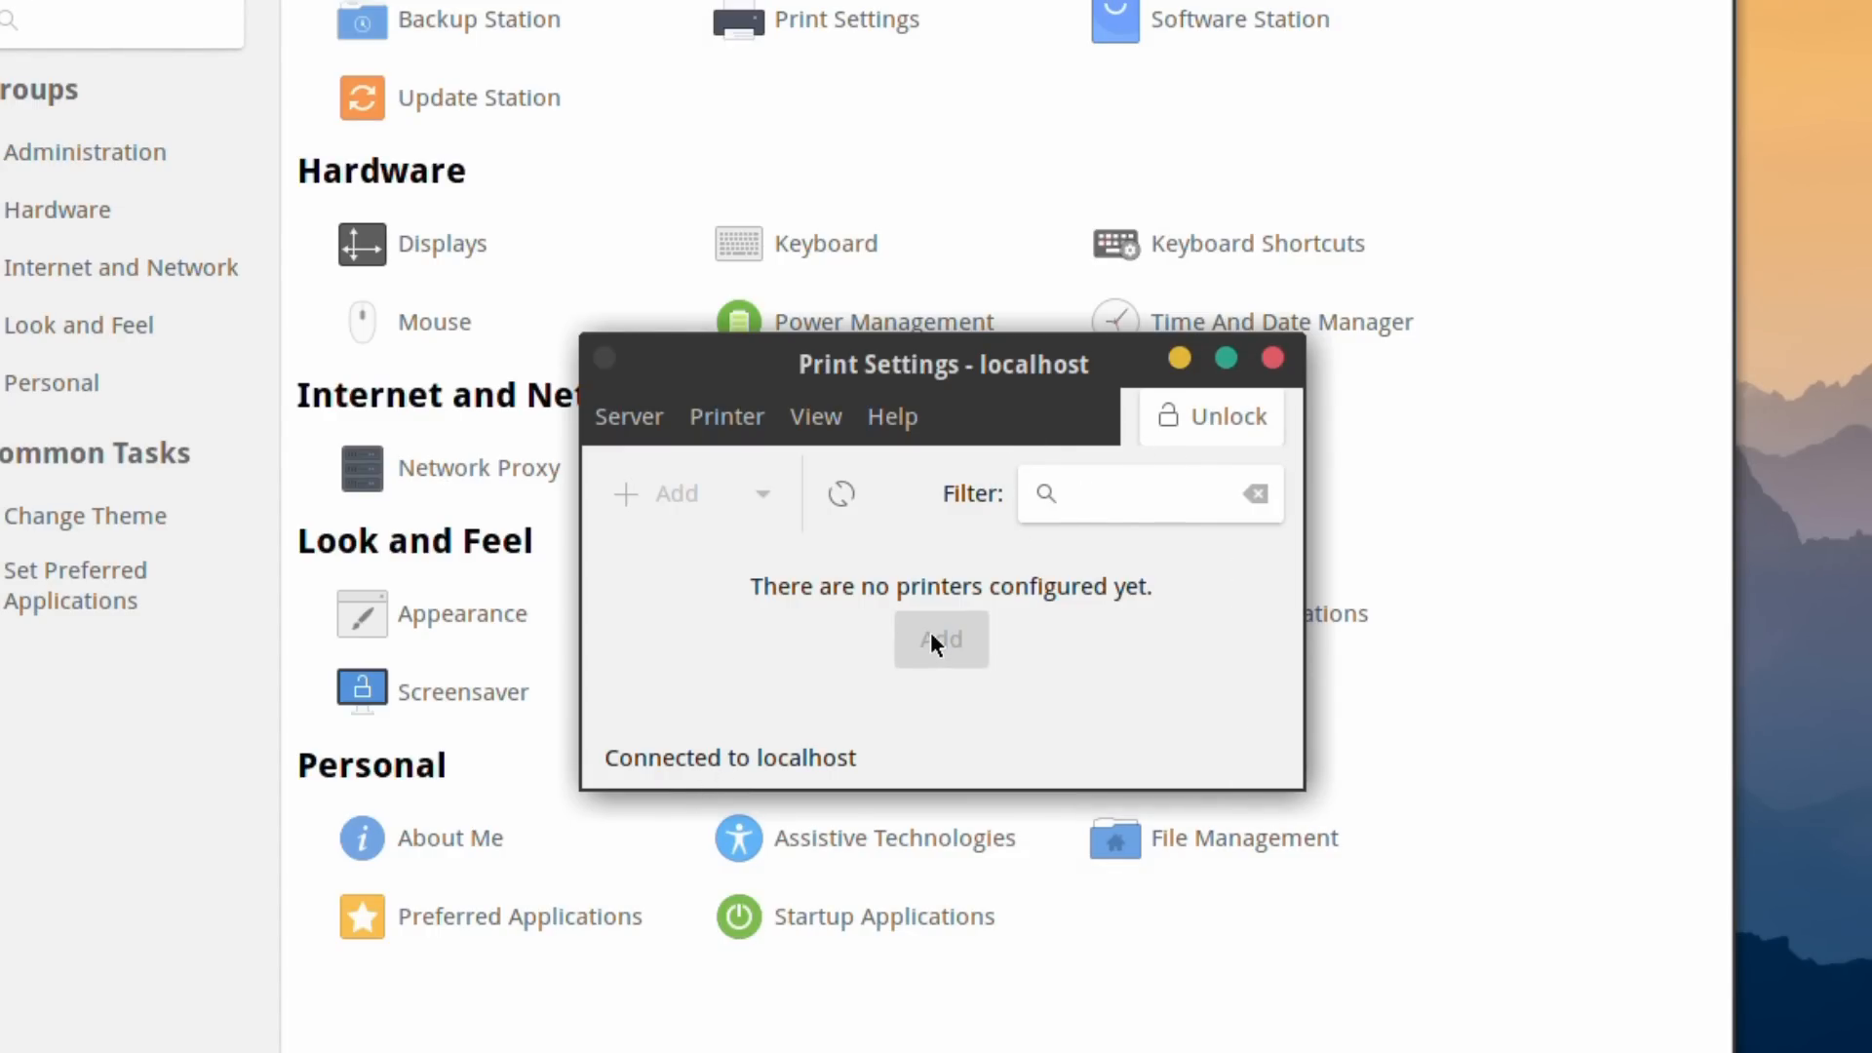
pyautogui.click(1232, 414)
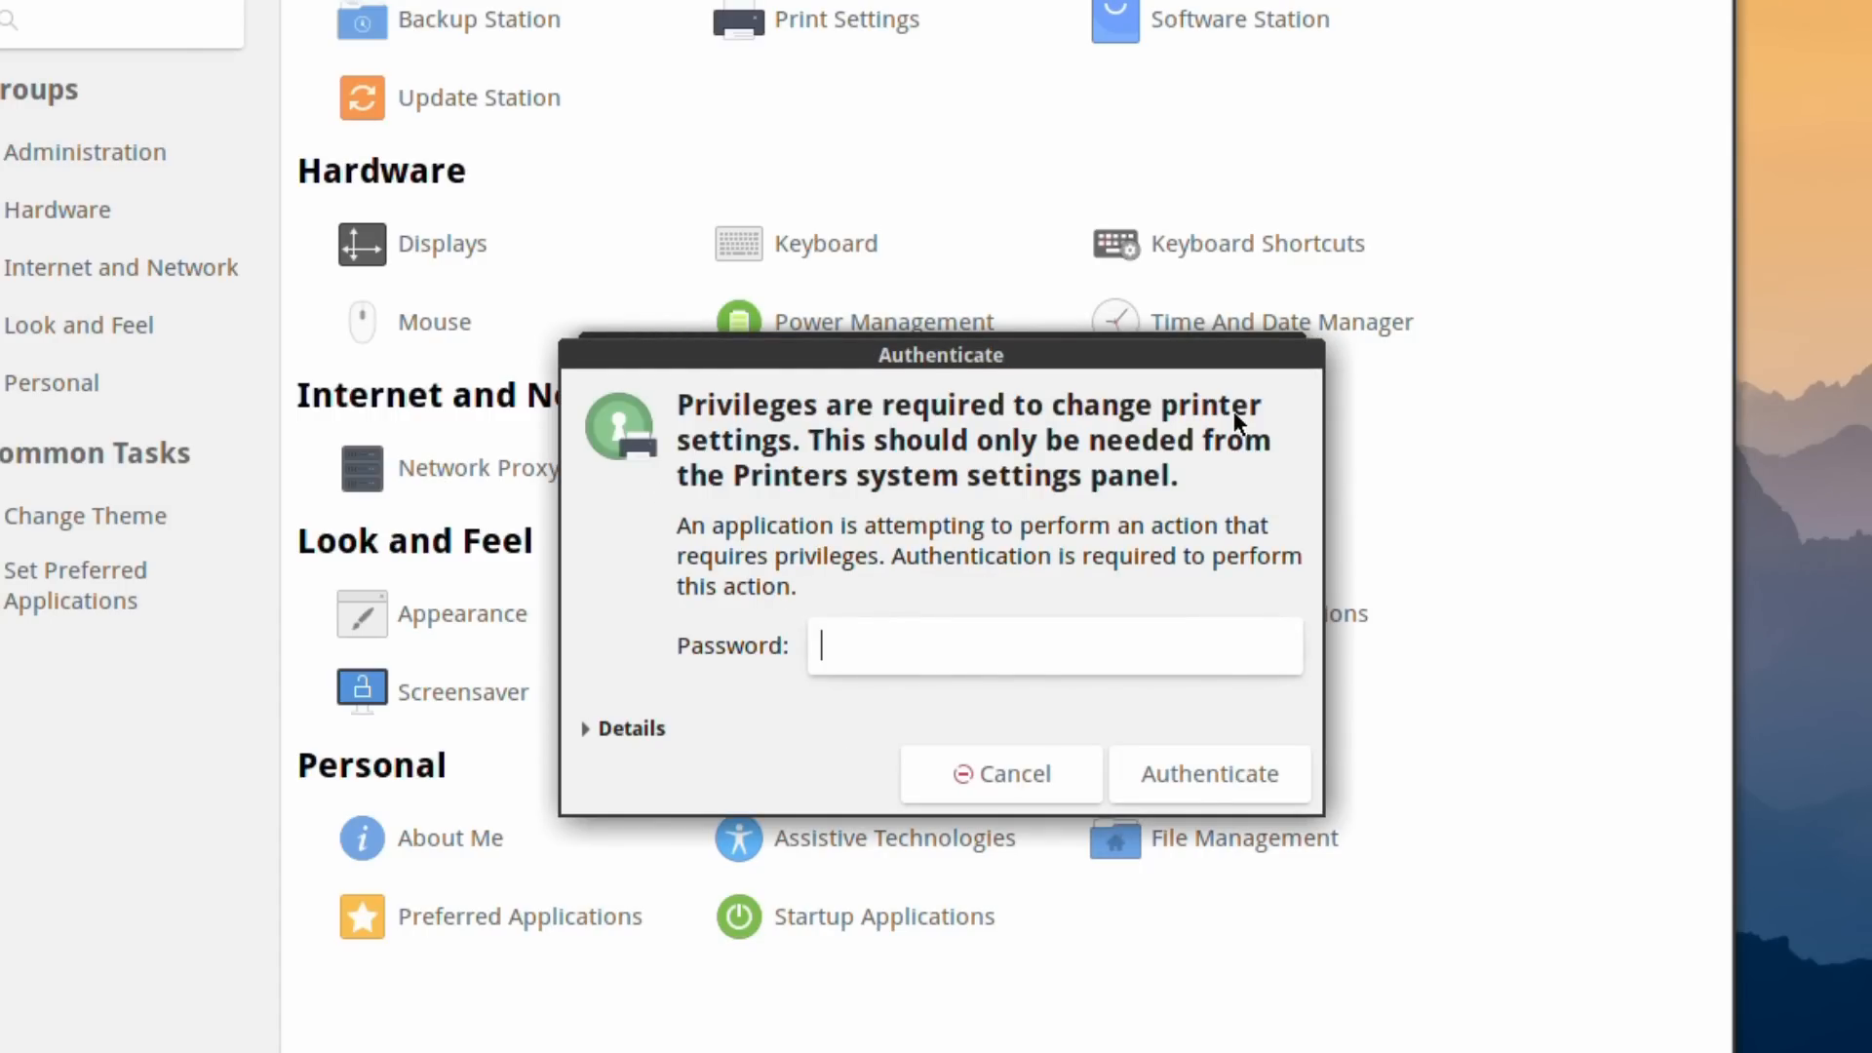
pyautogui.write('••••••••')
pyautogui.press('Return')
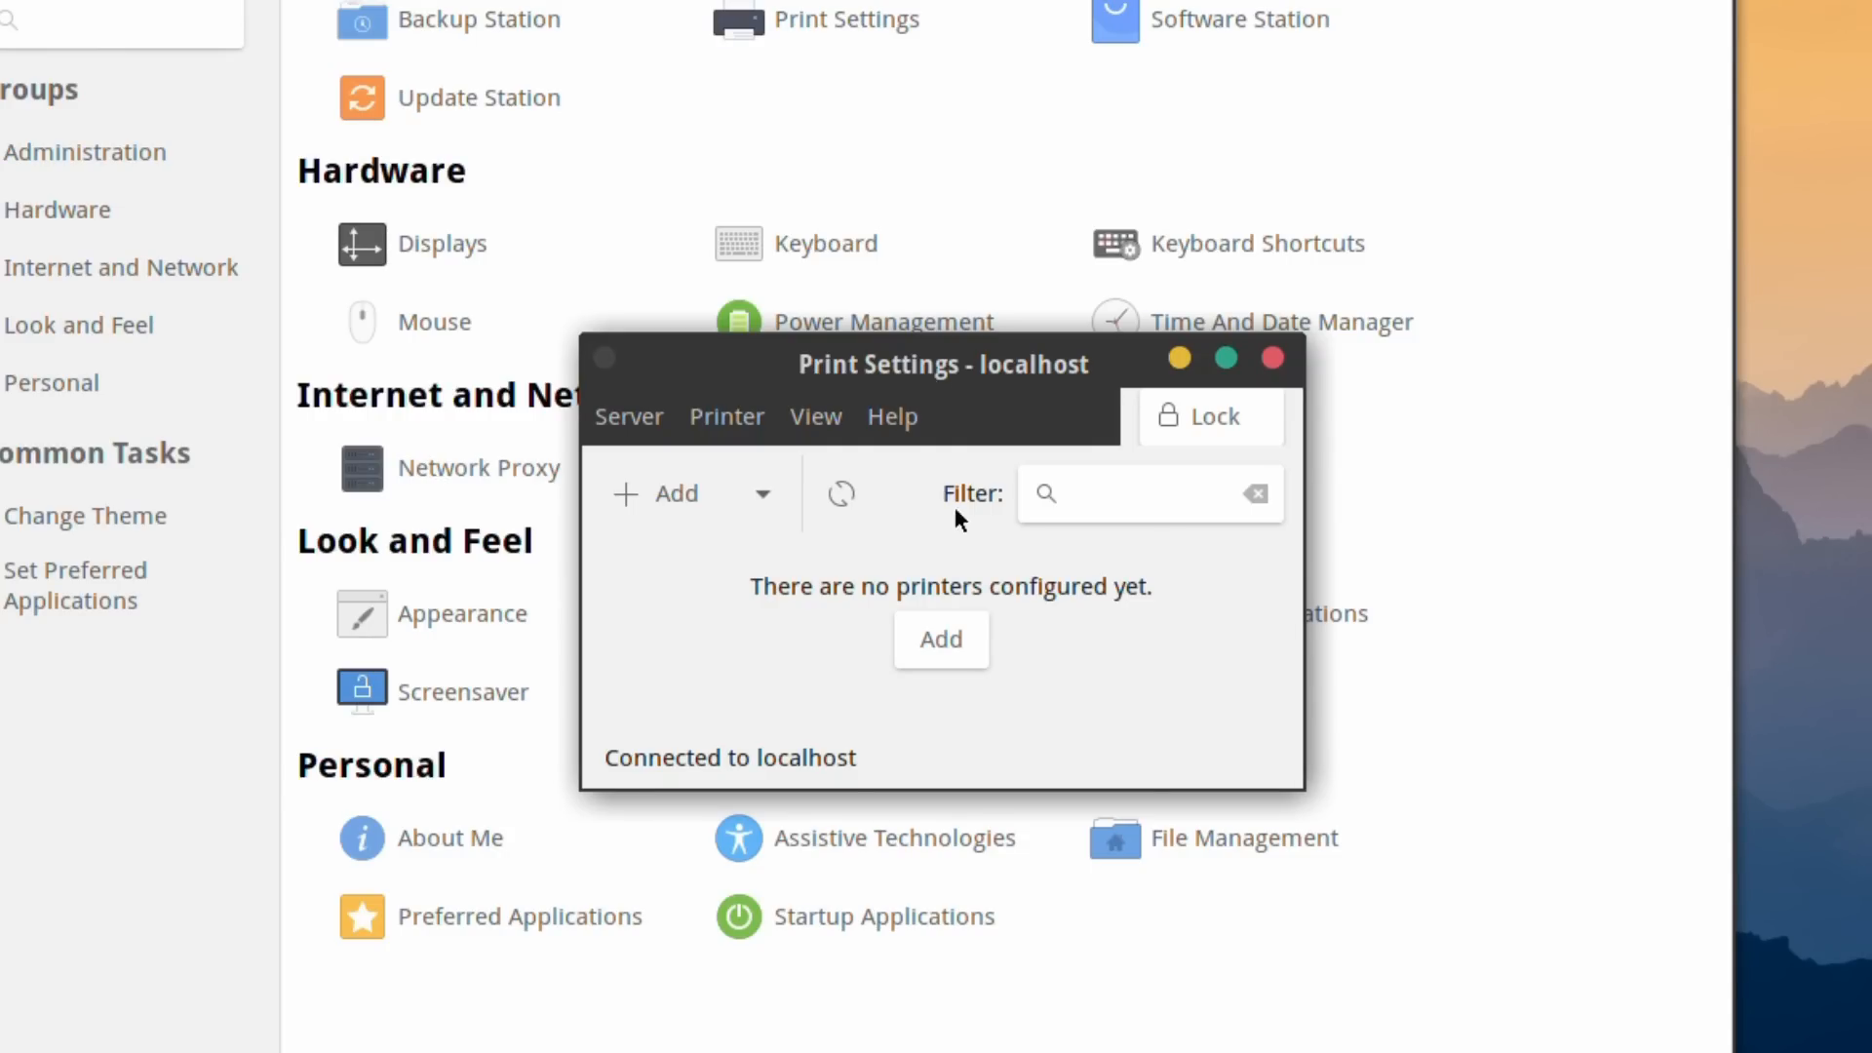
# Start adding a printer and choose the network printer Xerox B230 at 192.168.1.175 with the AppSocket/HP JetDirect connection
pyautogui.click(938, 639)
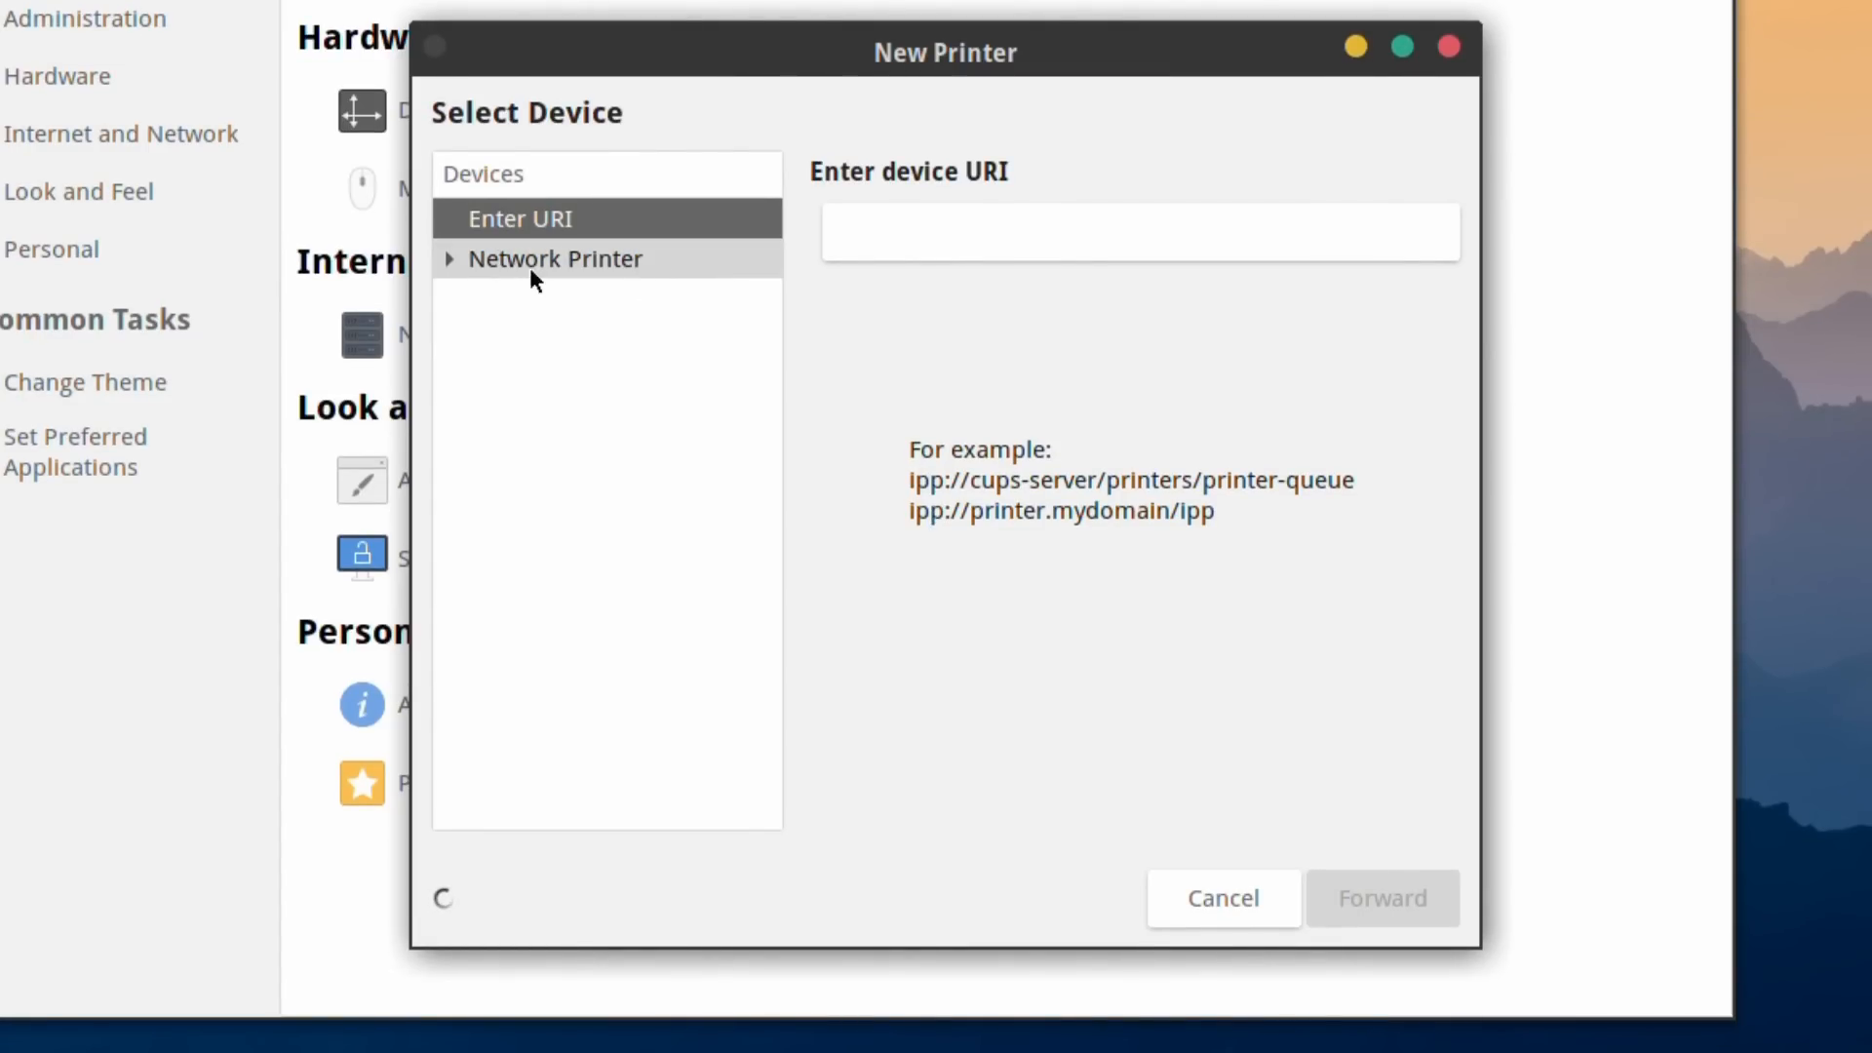
pyautogui.click(444, 257)
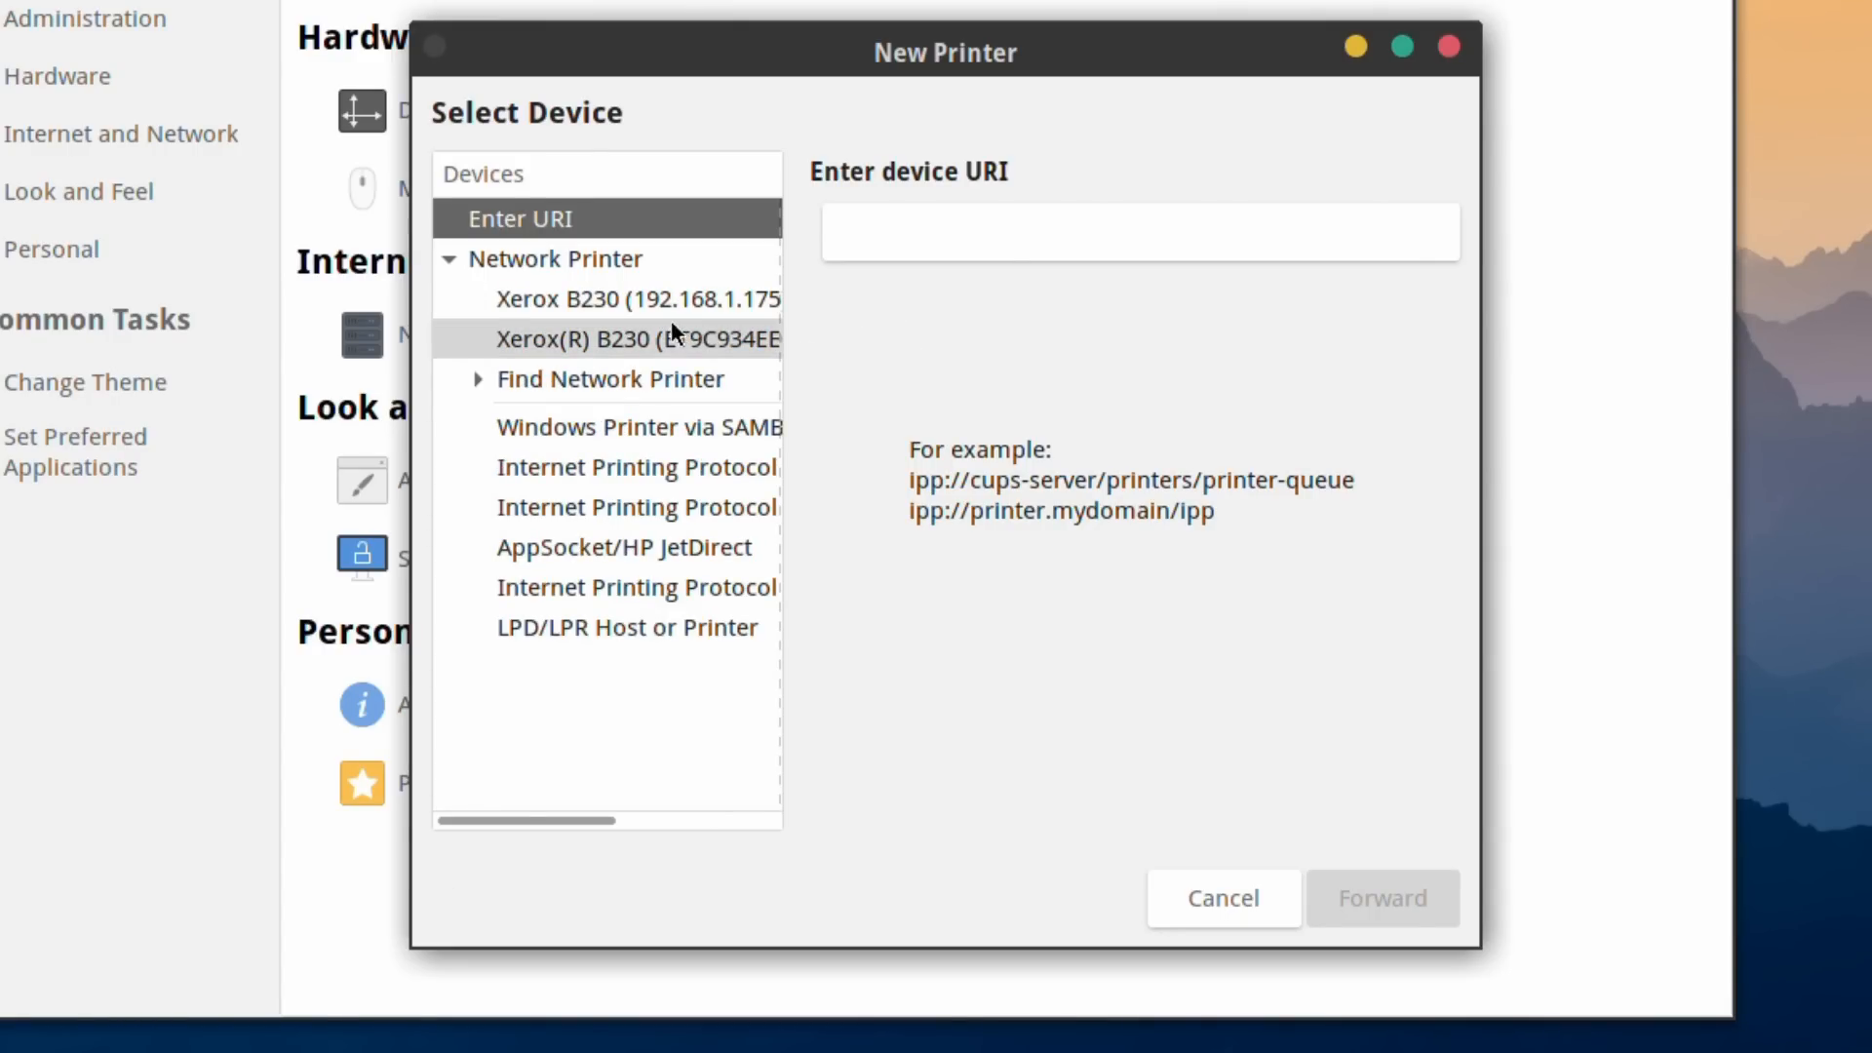
pyautogui.click(582, 302)
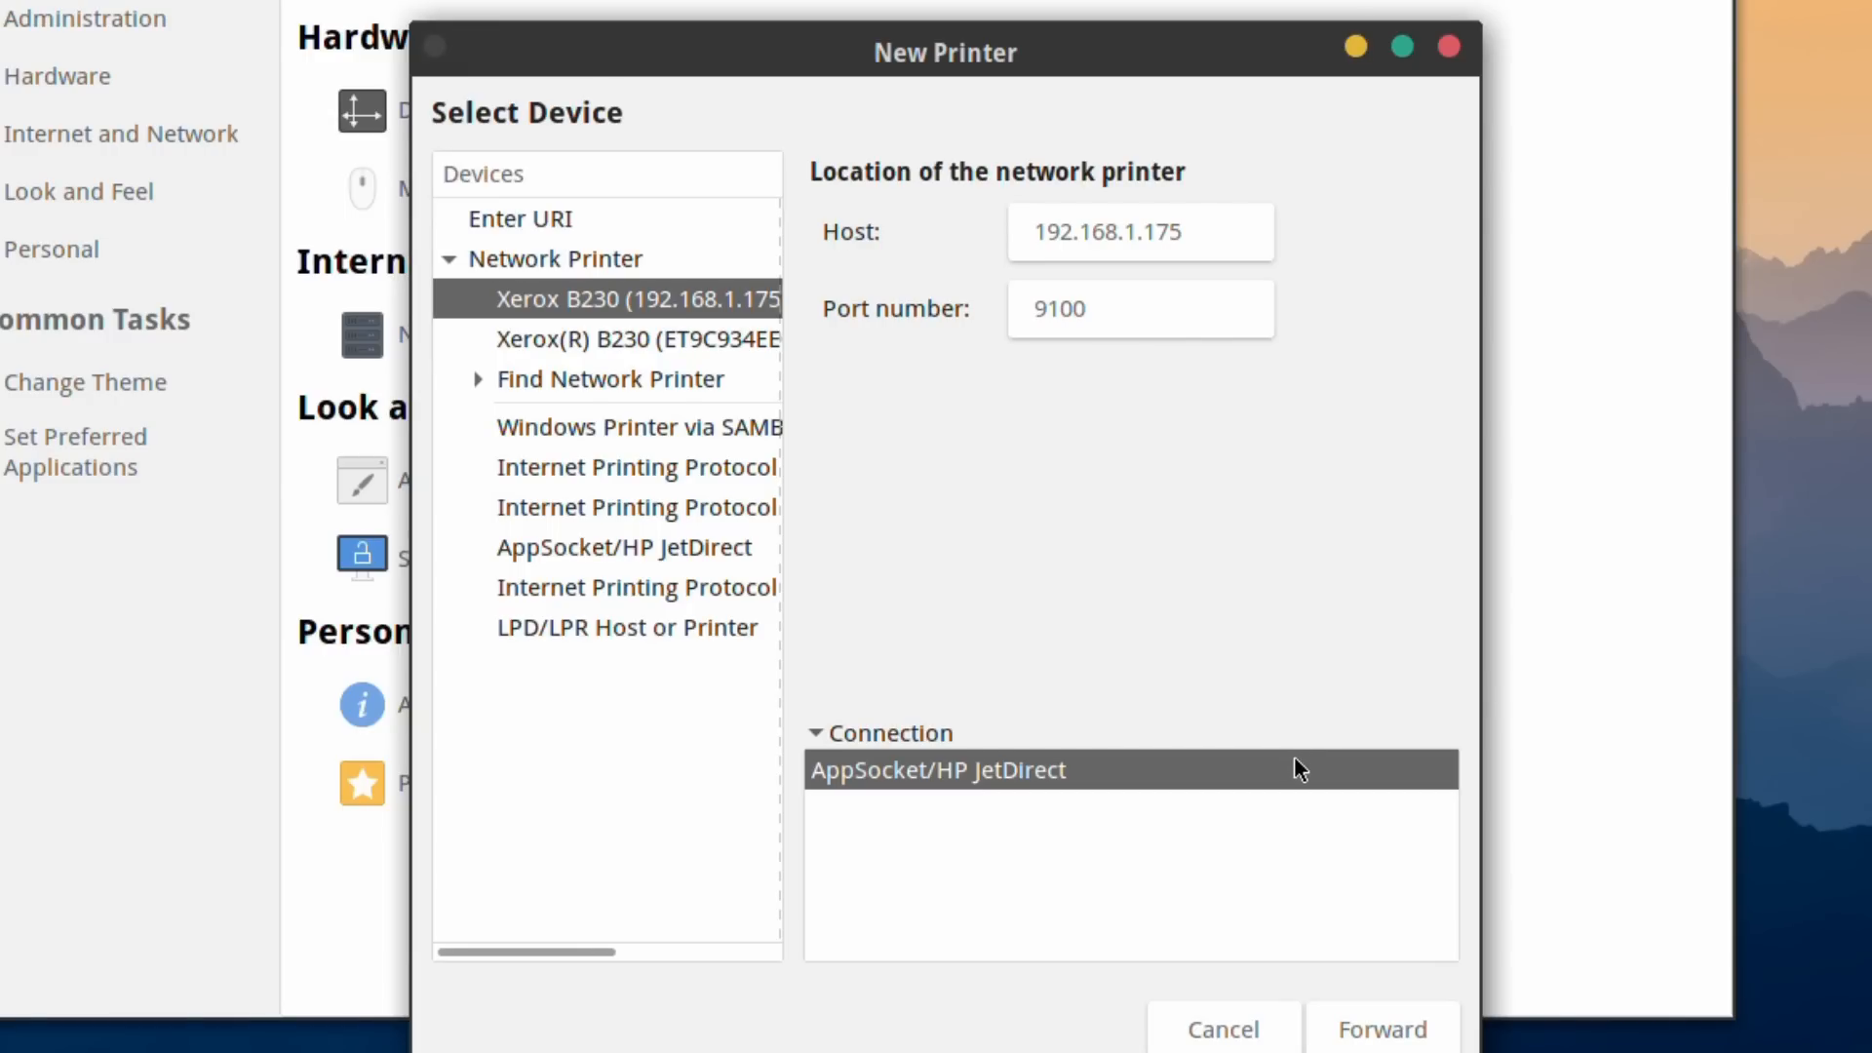
pyautogui.click(1381, 1040)
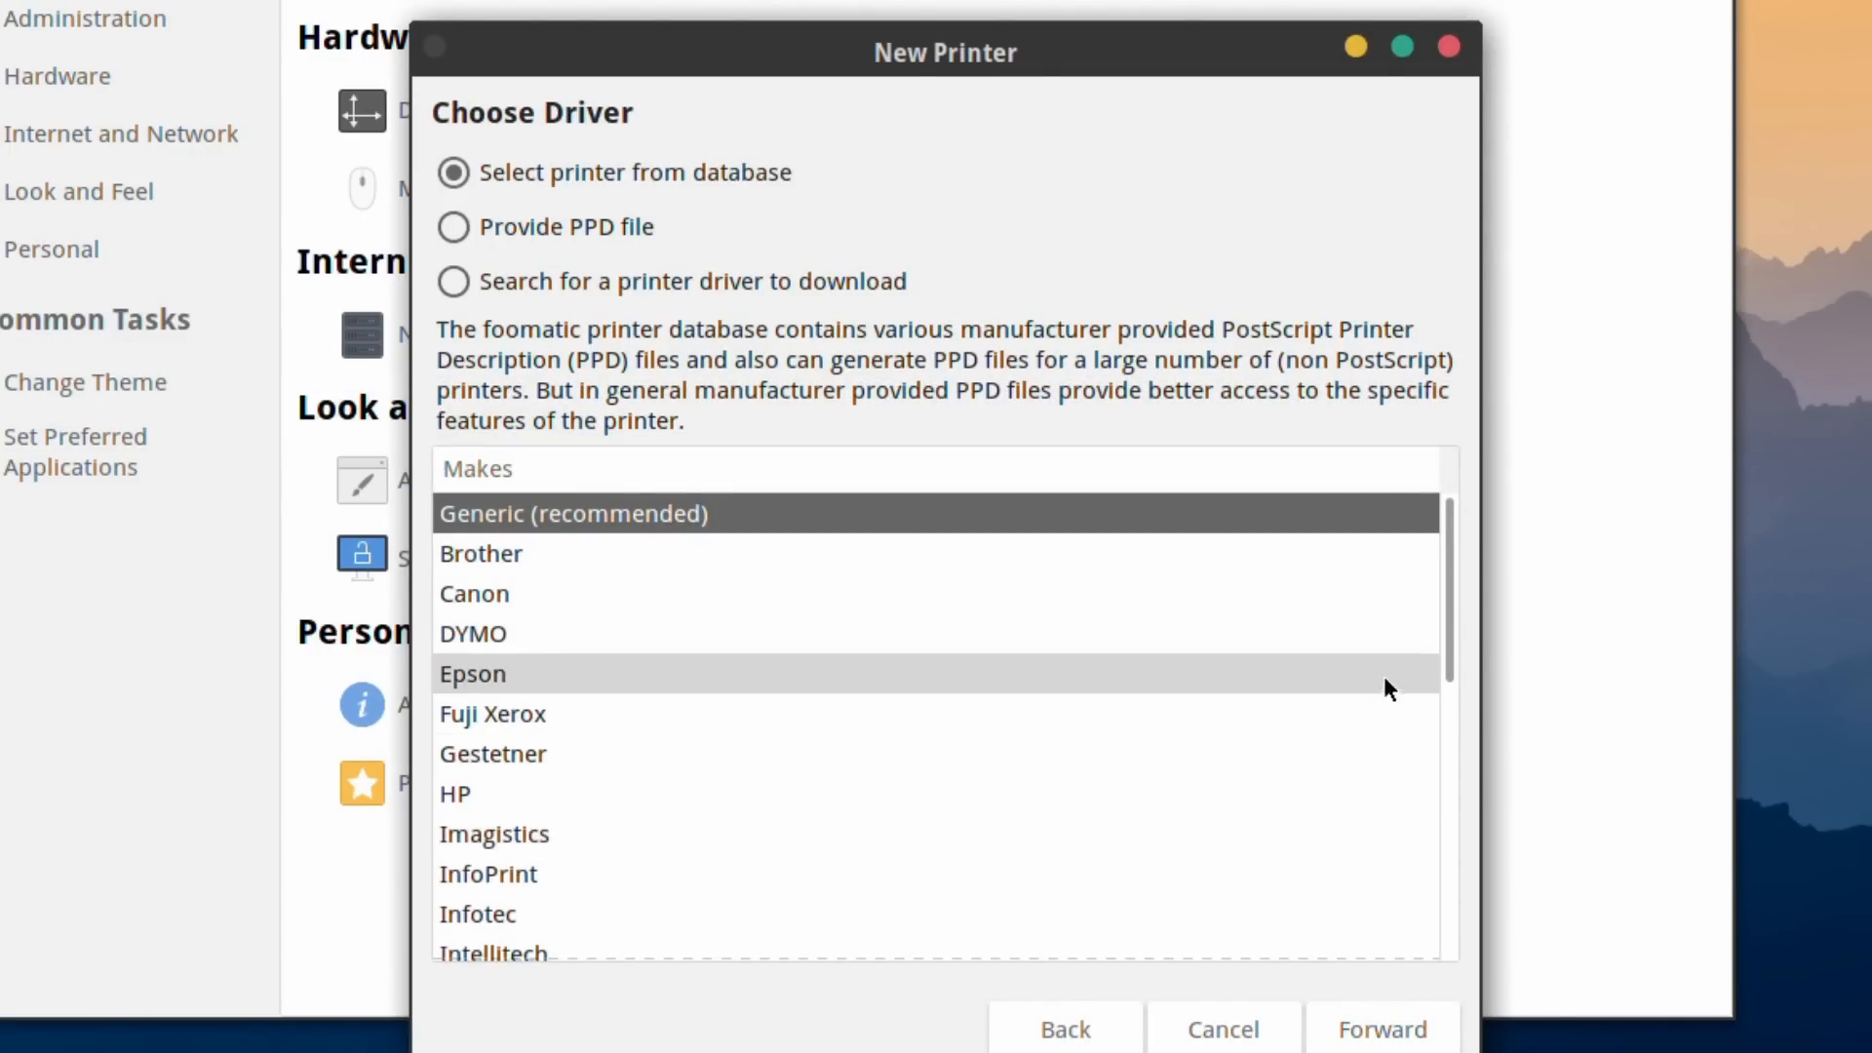
# Choose the Generic make with the PCL Laser model and the Generic PCL Laser Printer driver
pyautogui.moveTo(1450, 606); pyautogui.dragTo(1424, 546)
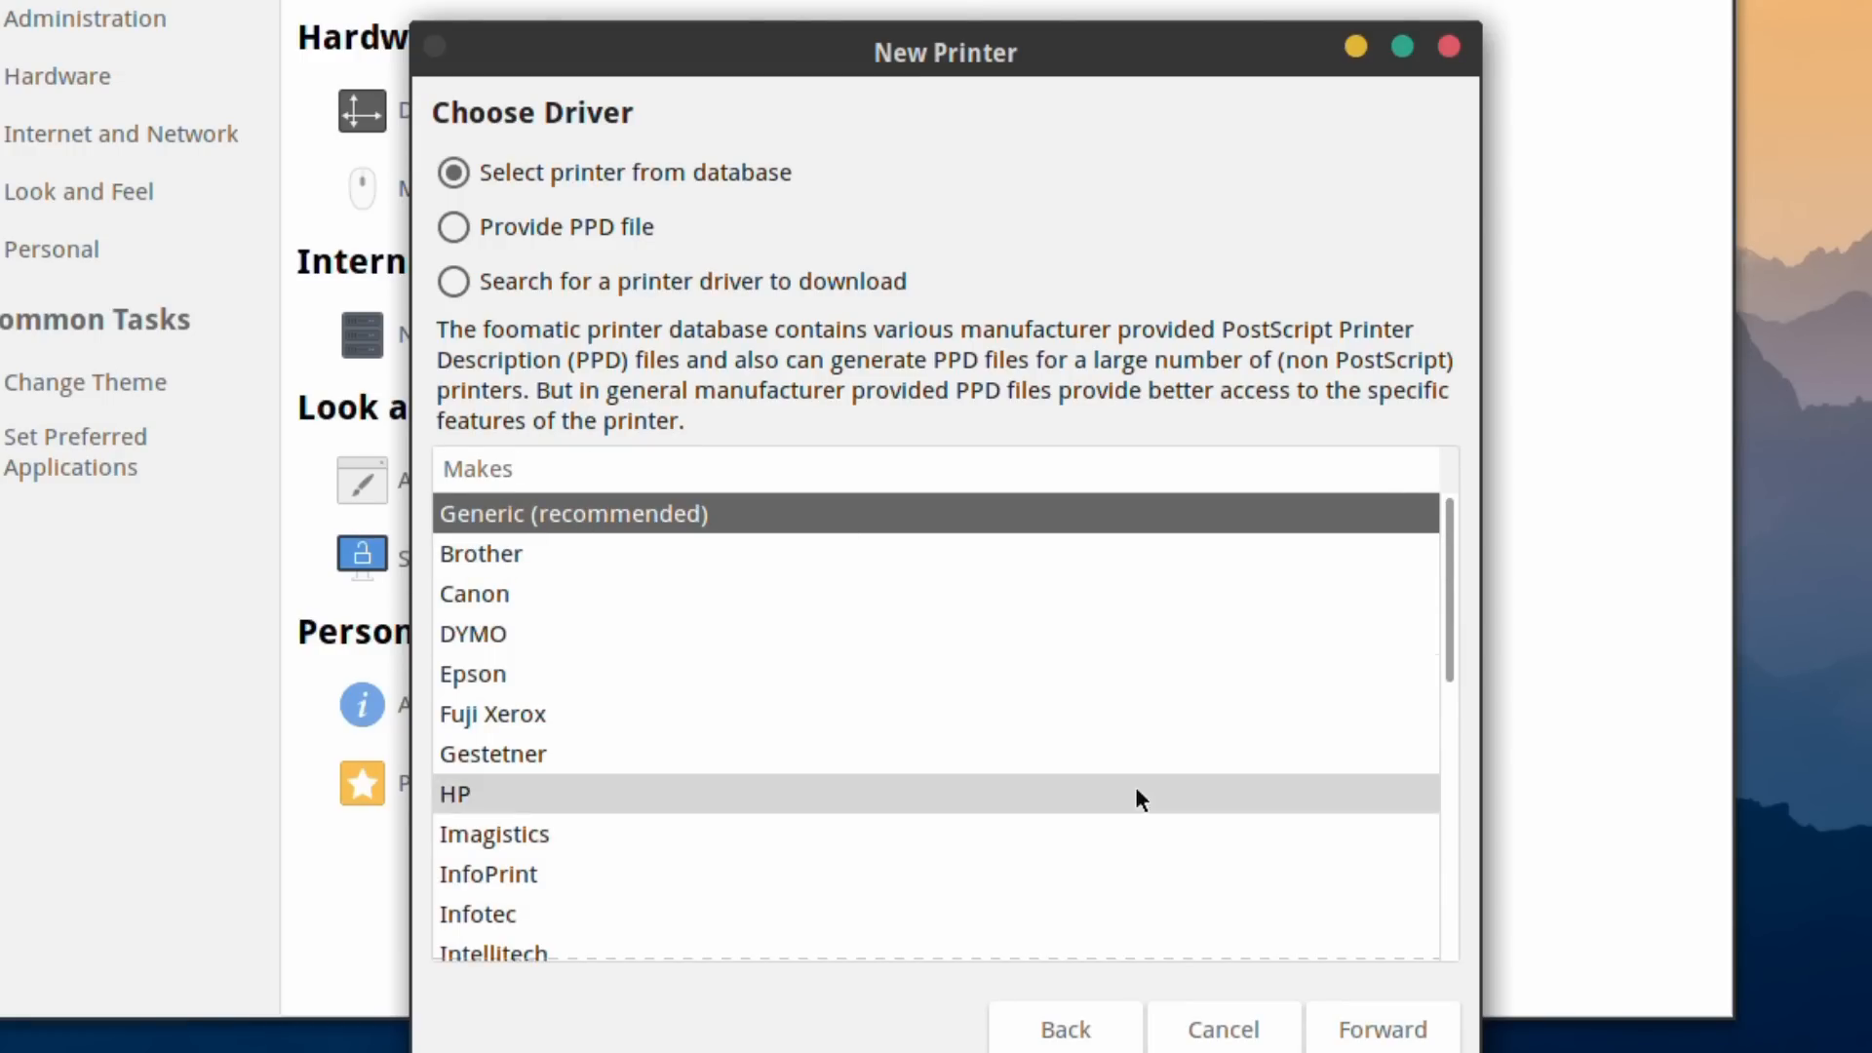
pyautogui.click(1390, 1032)
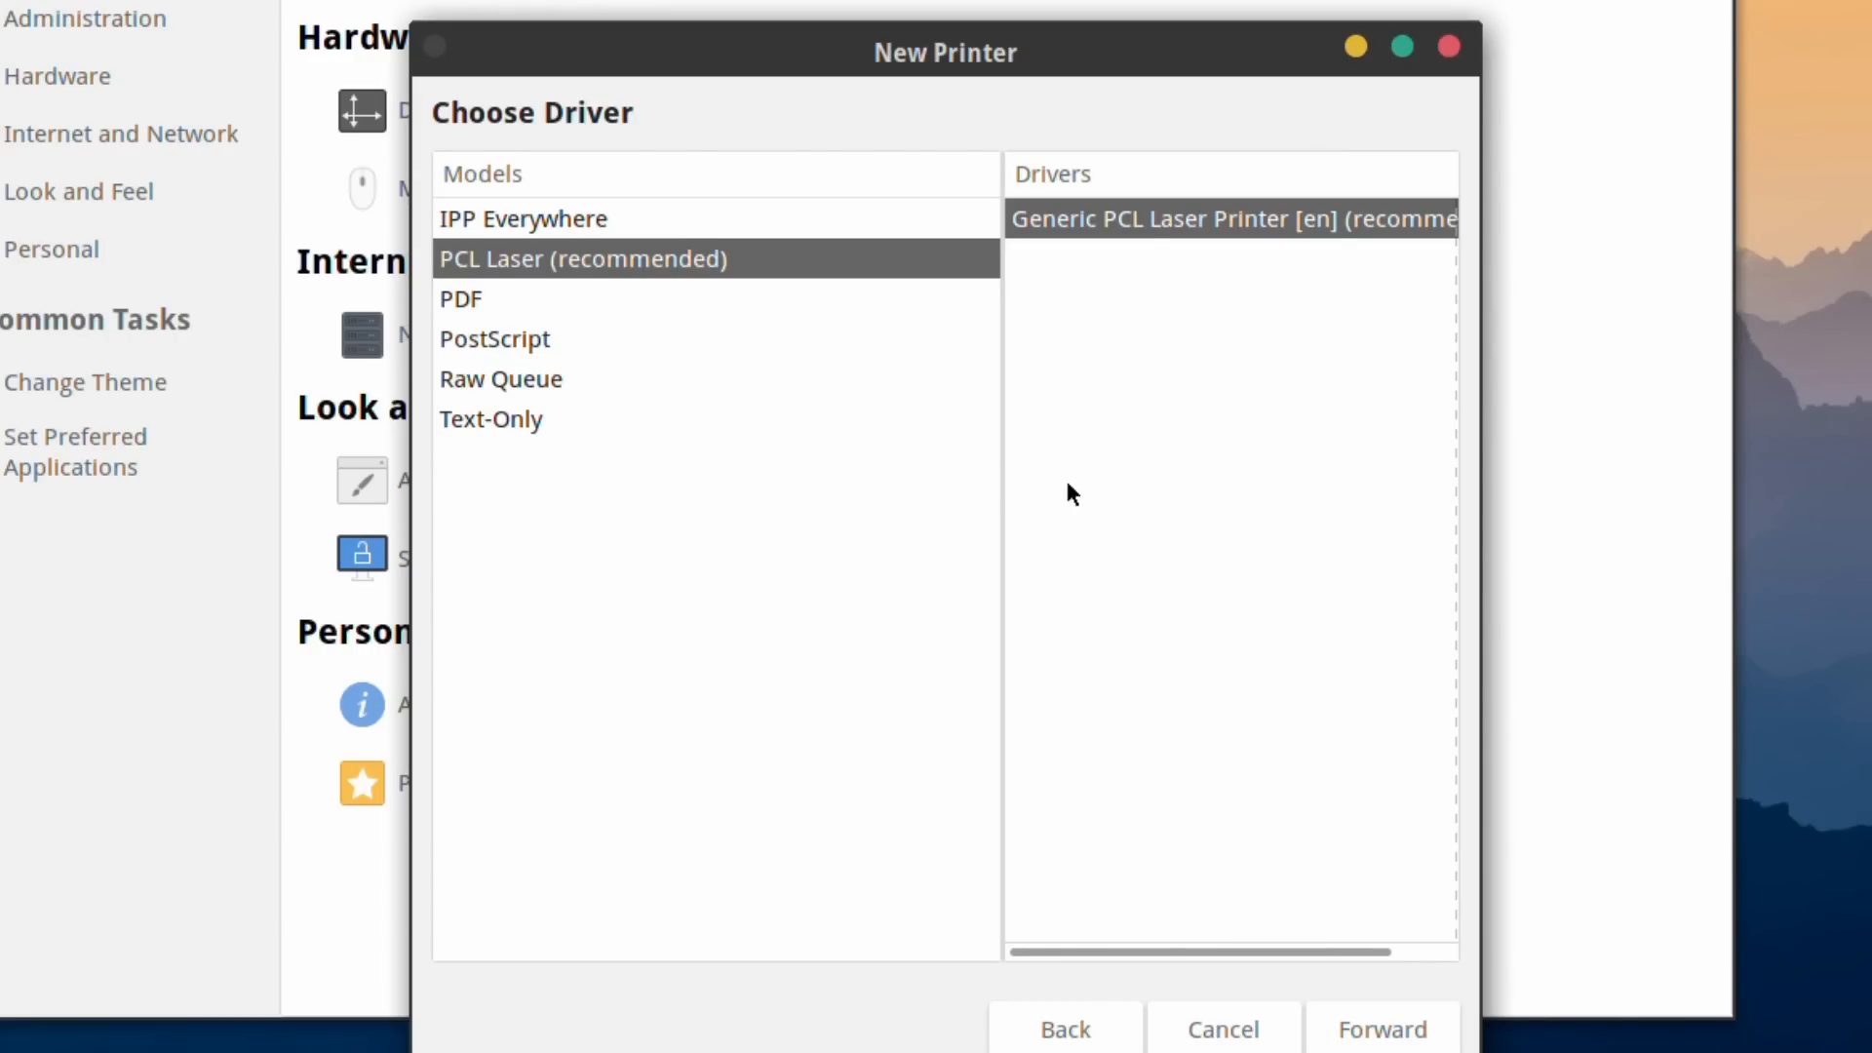
pyautogui.click(1382, 1033)
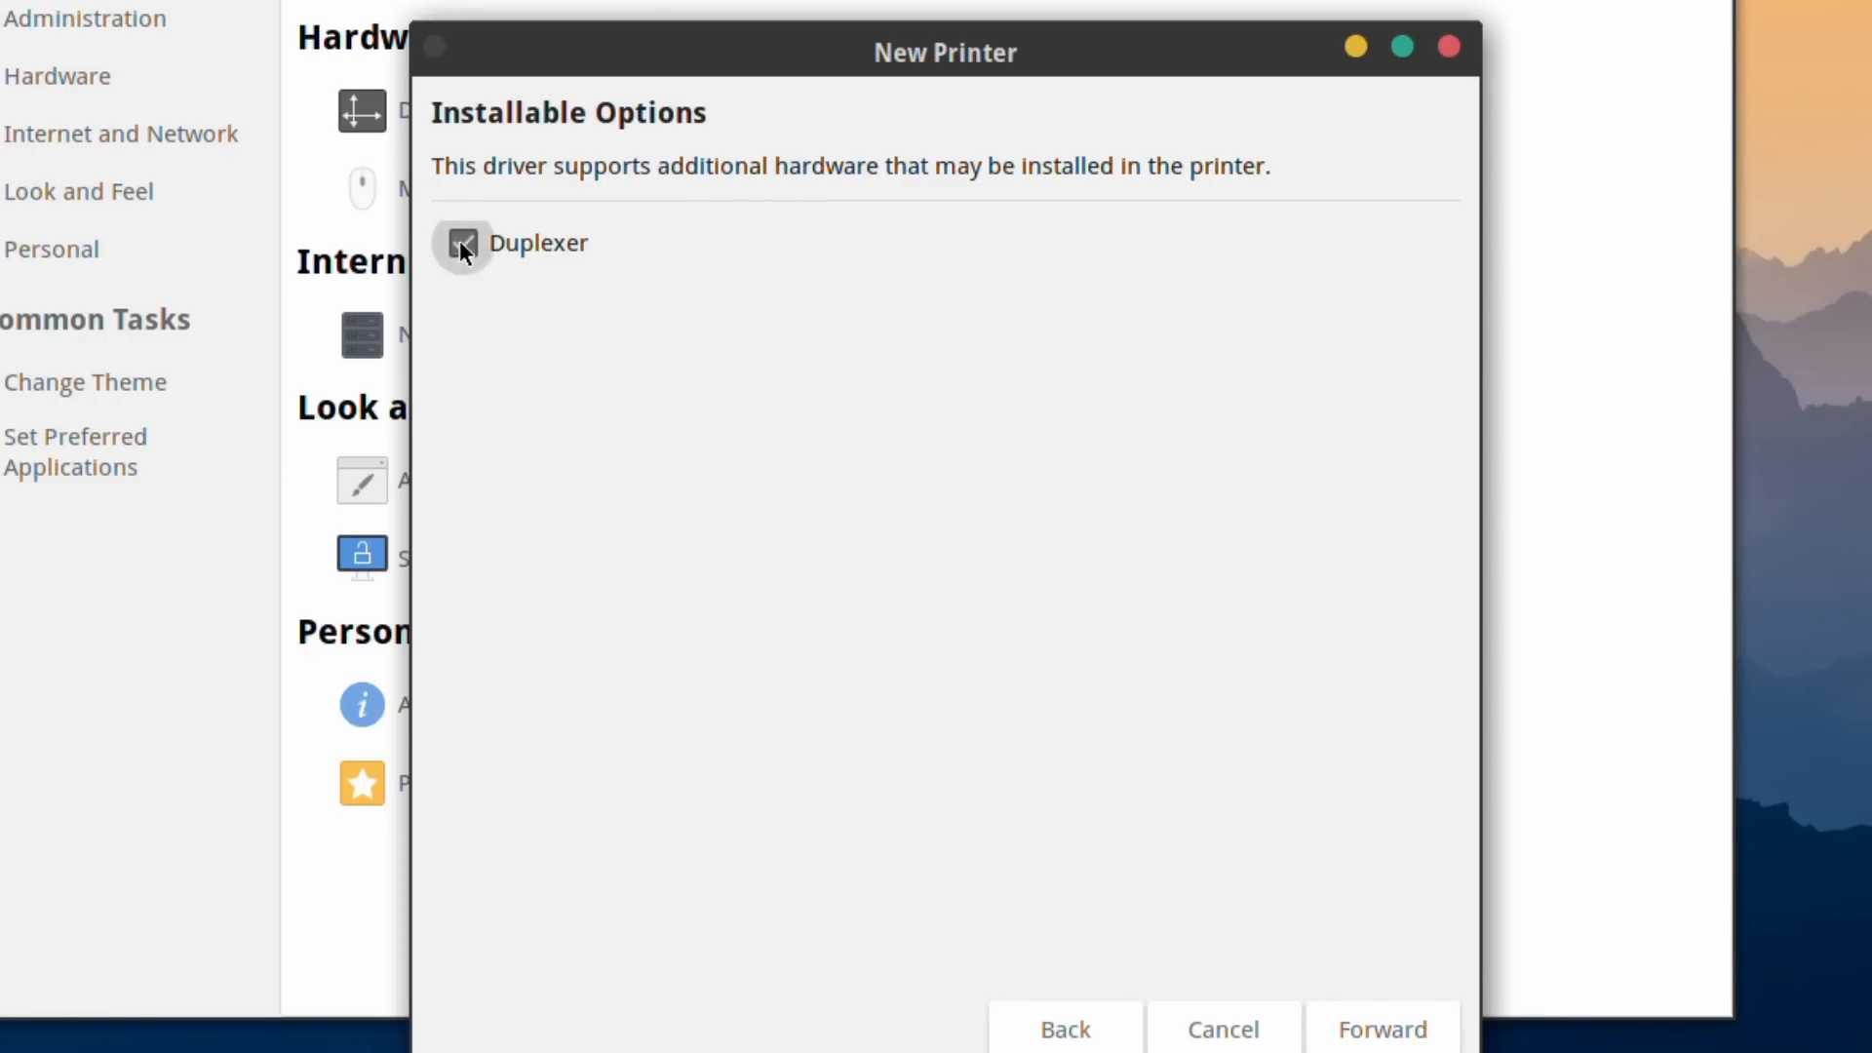
# Enable the Duplexer option and add the printer with its suggested name, description and location
pyautogui.click(461, 243)
pyautogui.click(1375, 1032)
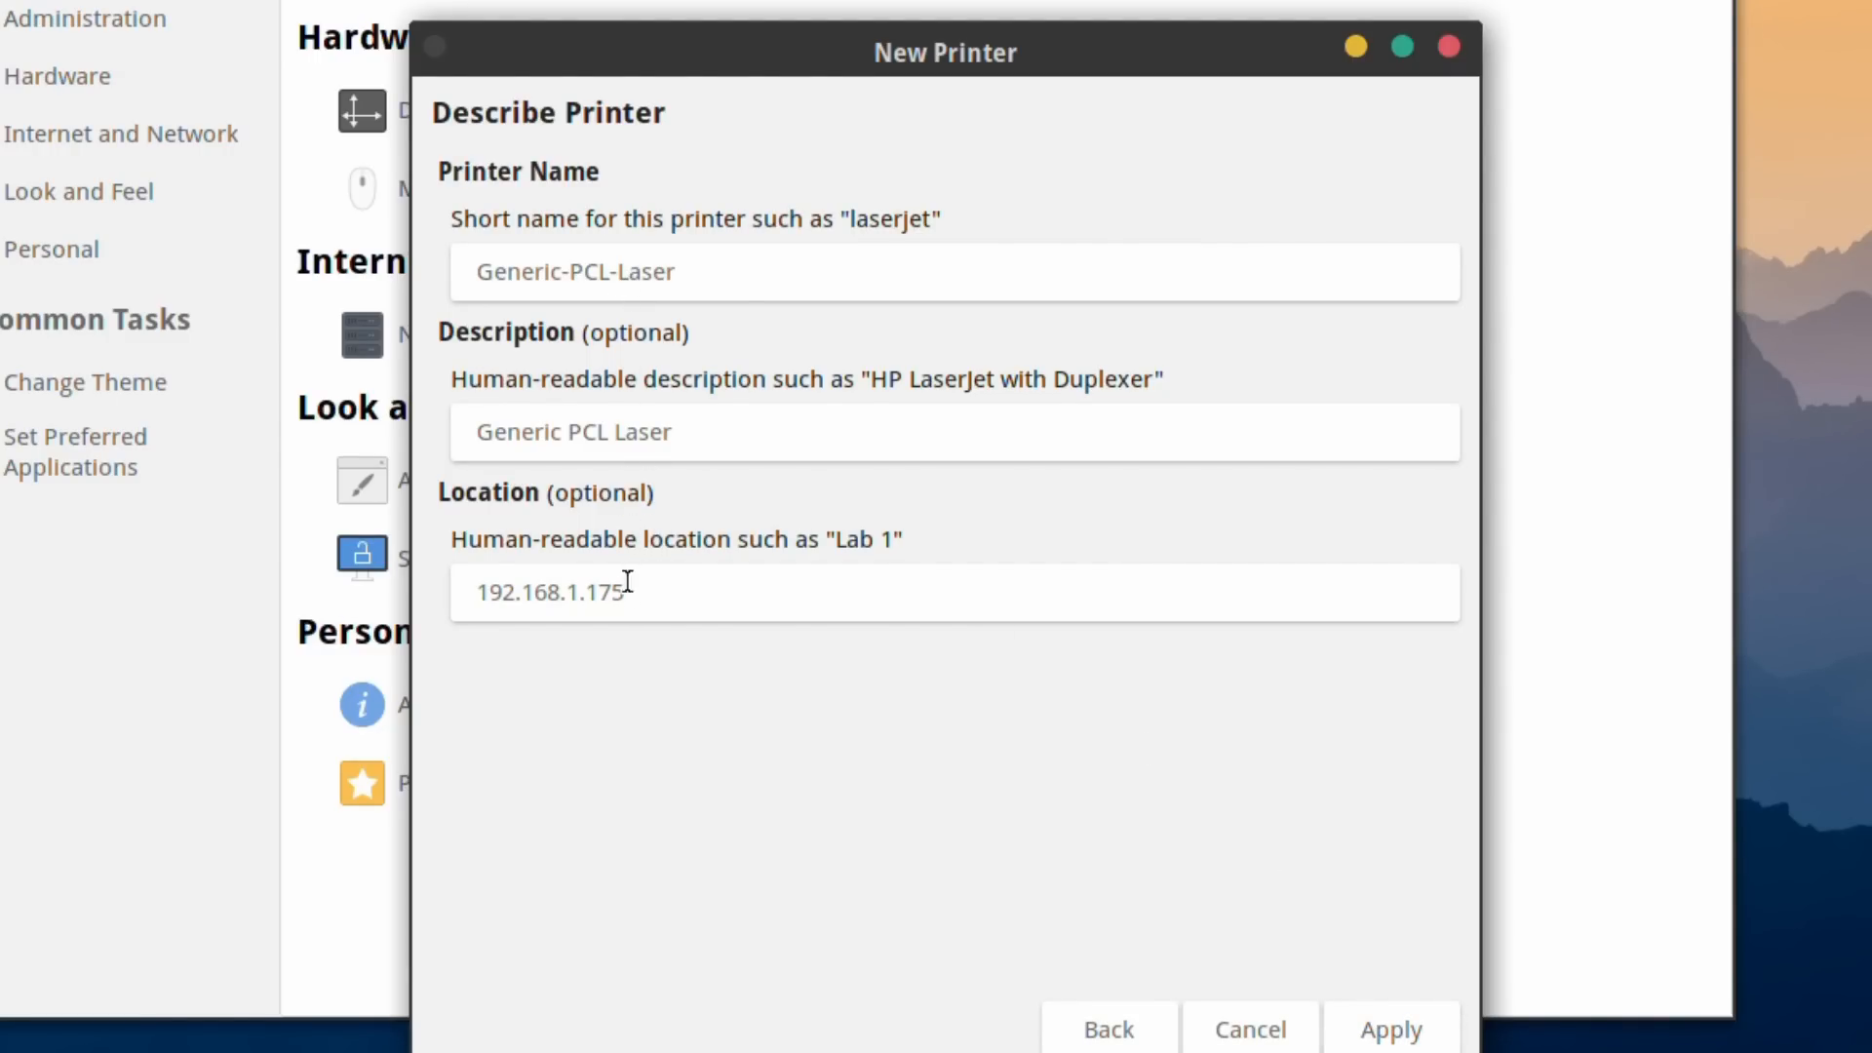
pyautogui.click(1392, 1026)
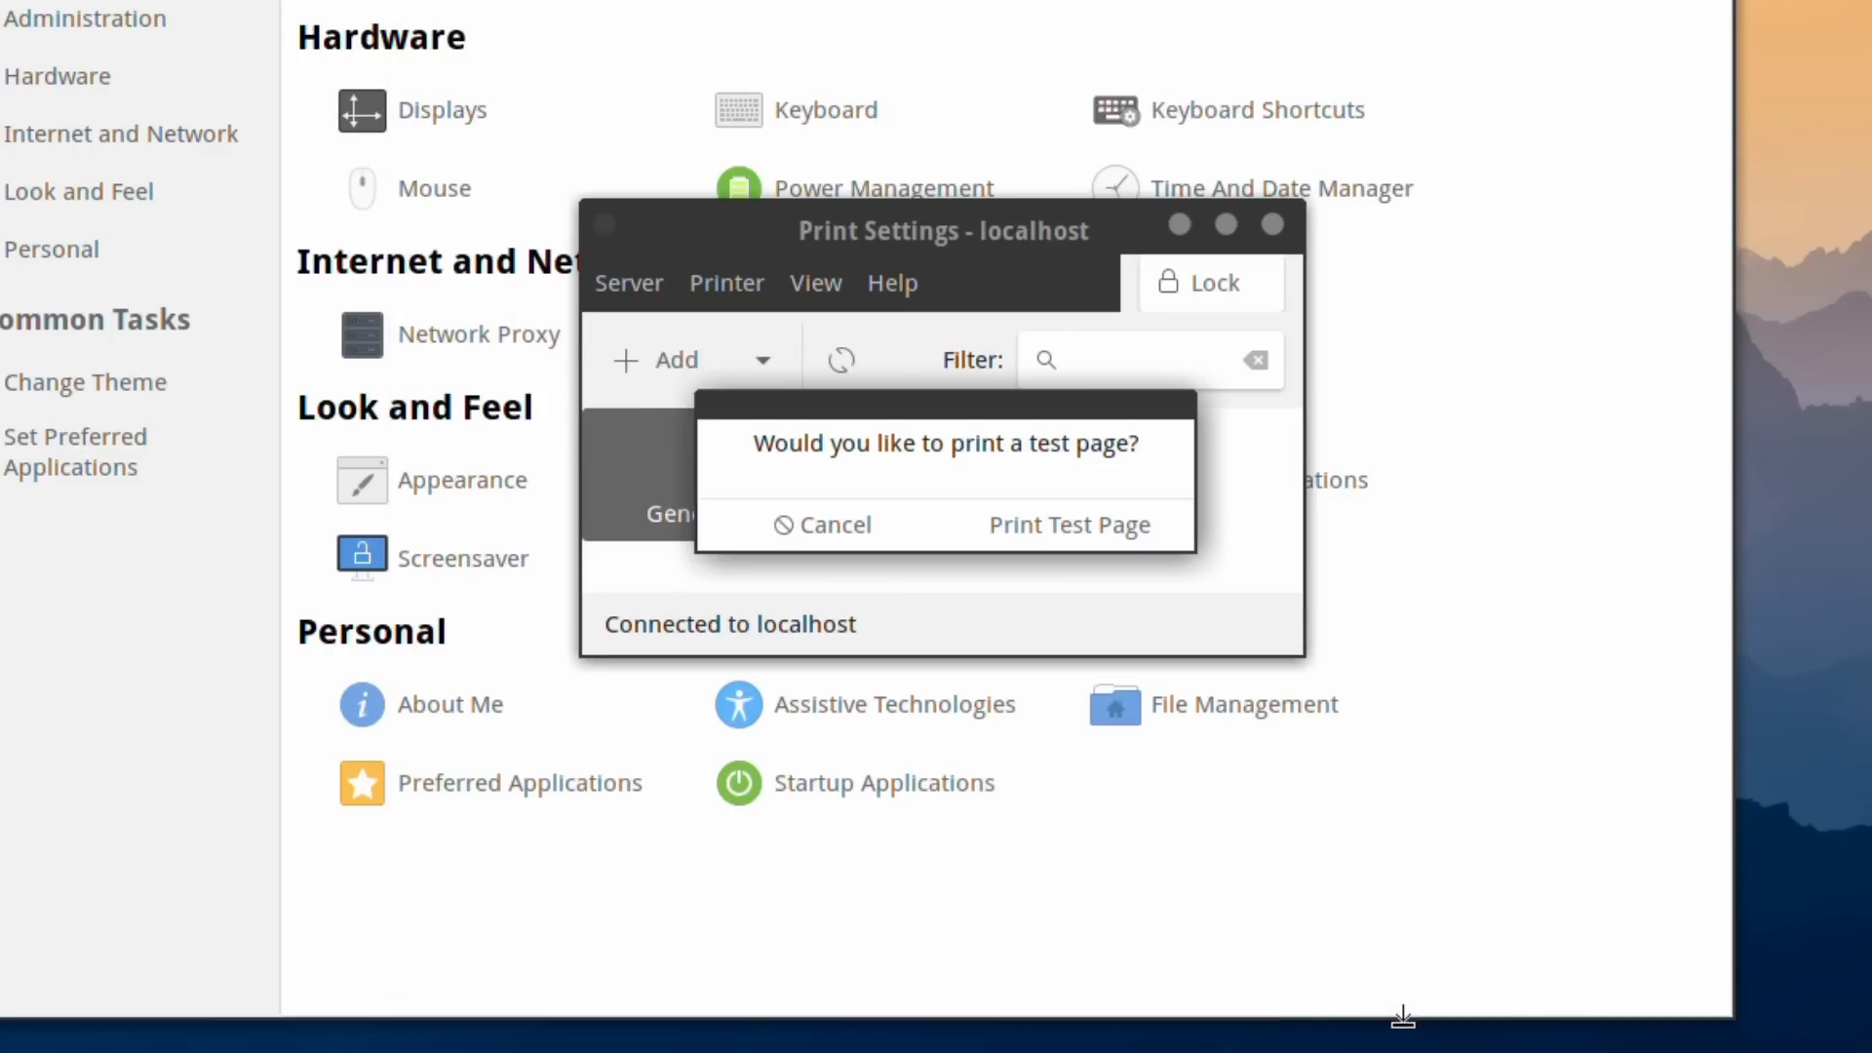
# Print a test page on the new printer, dismiss its properties and close Print Settings
pyautogui.click(1107, 526)
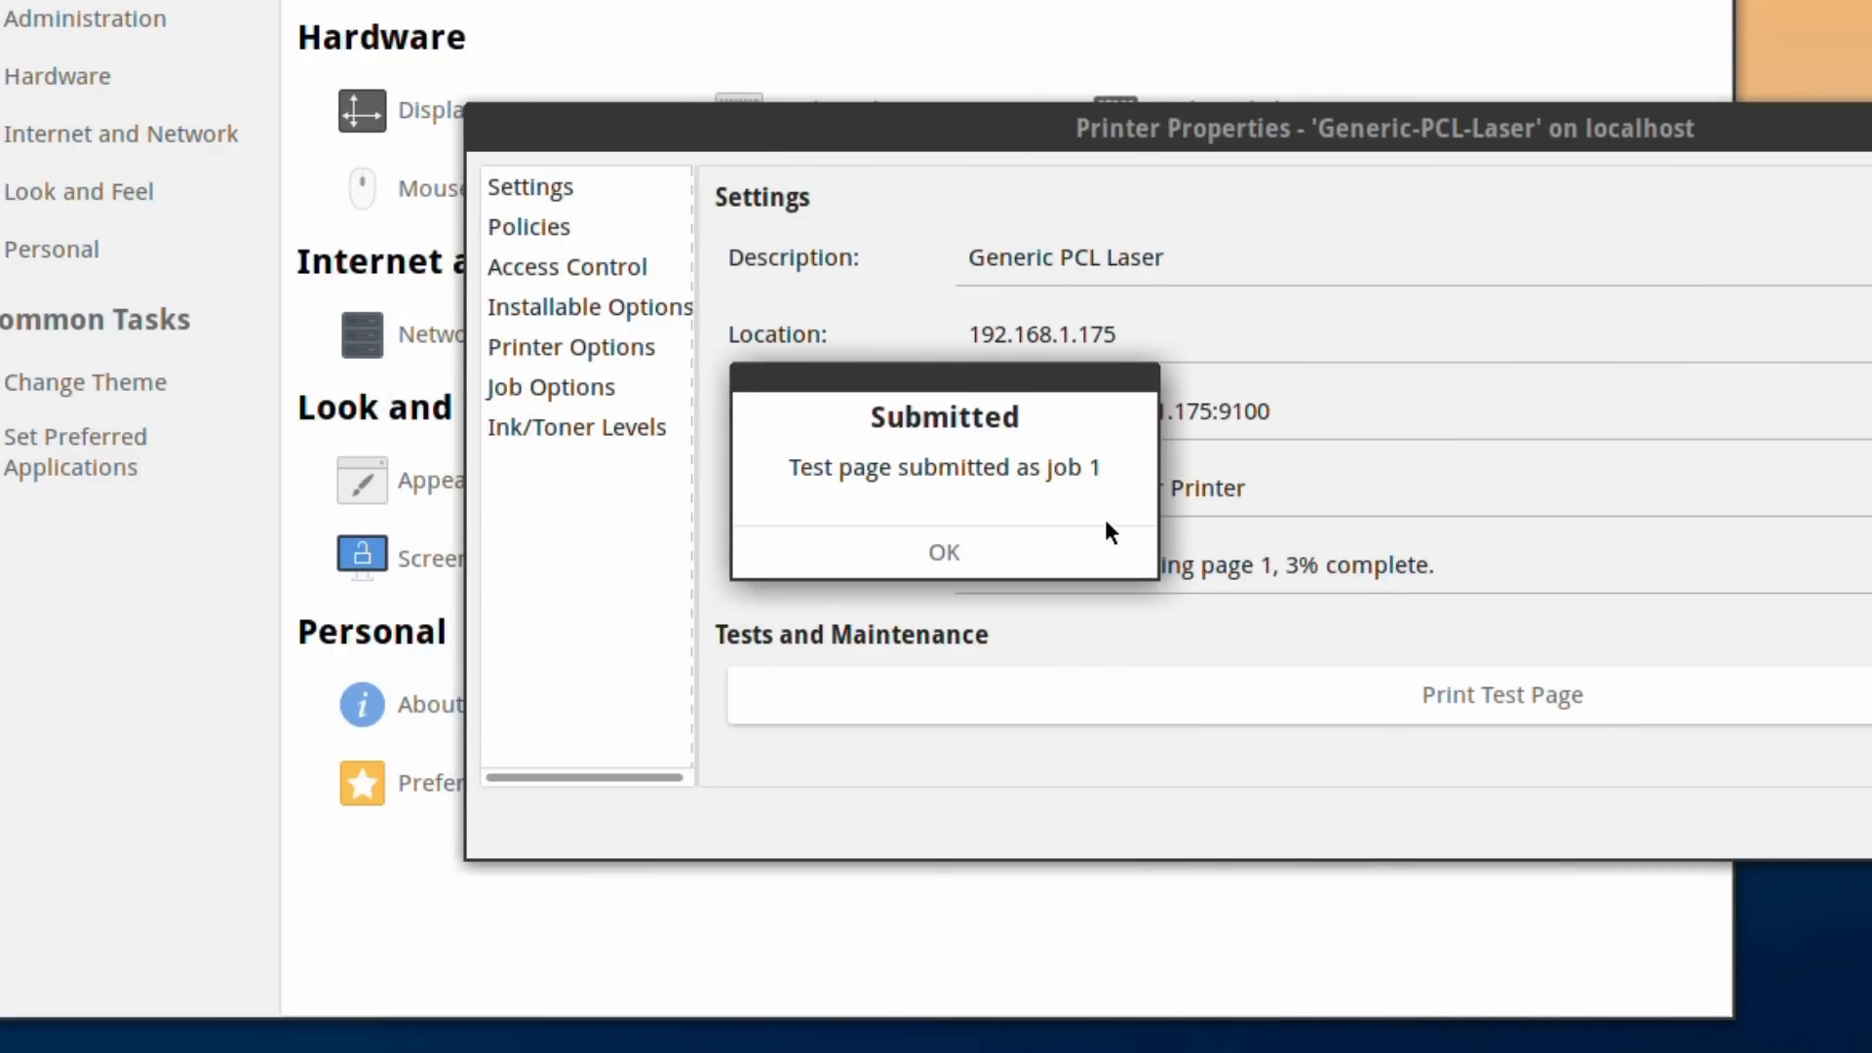
pyautogui.click(944, 552)
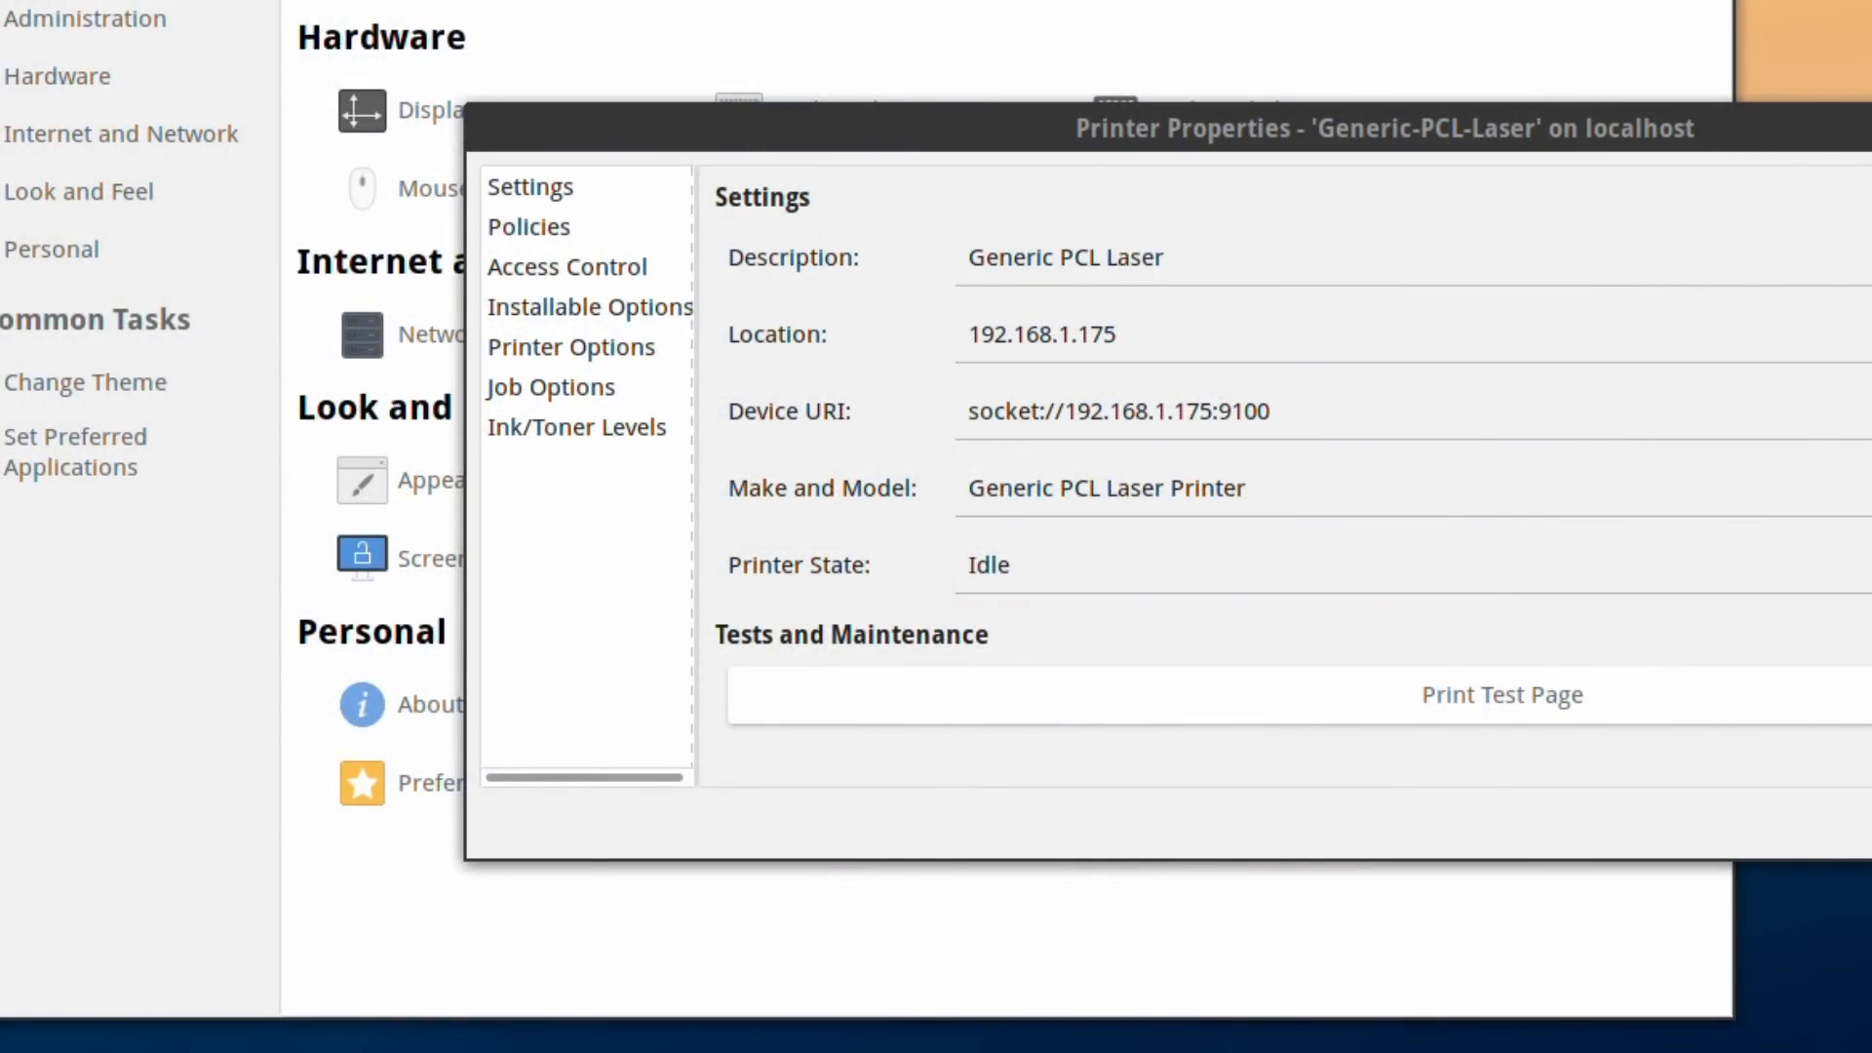
pyautogui.press('Escape')
pyautogui.rightClick(759, 458)
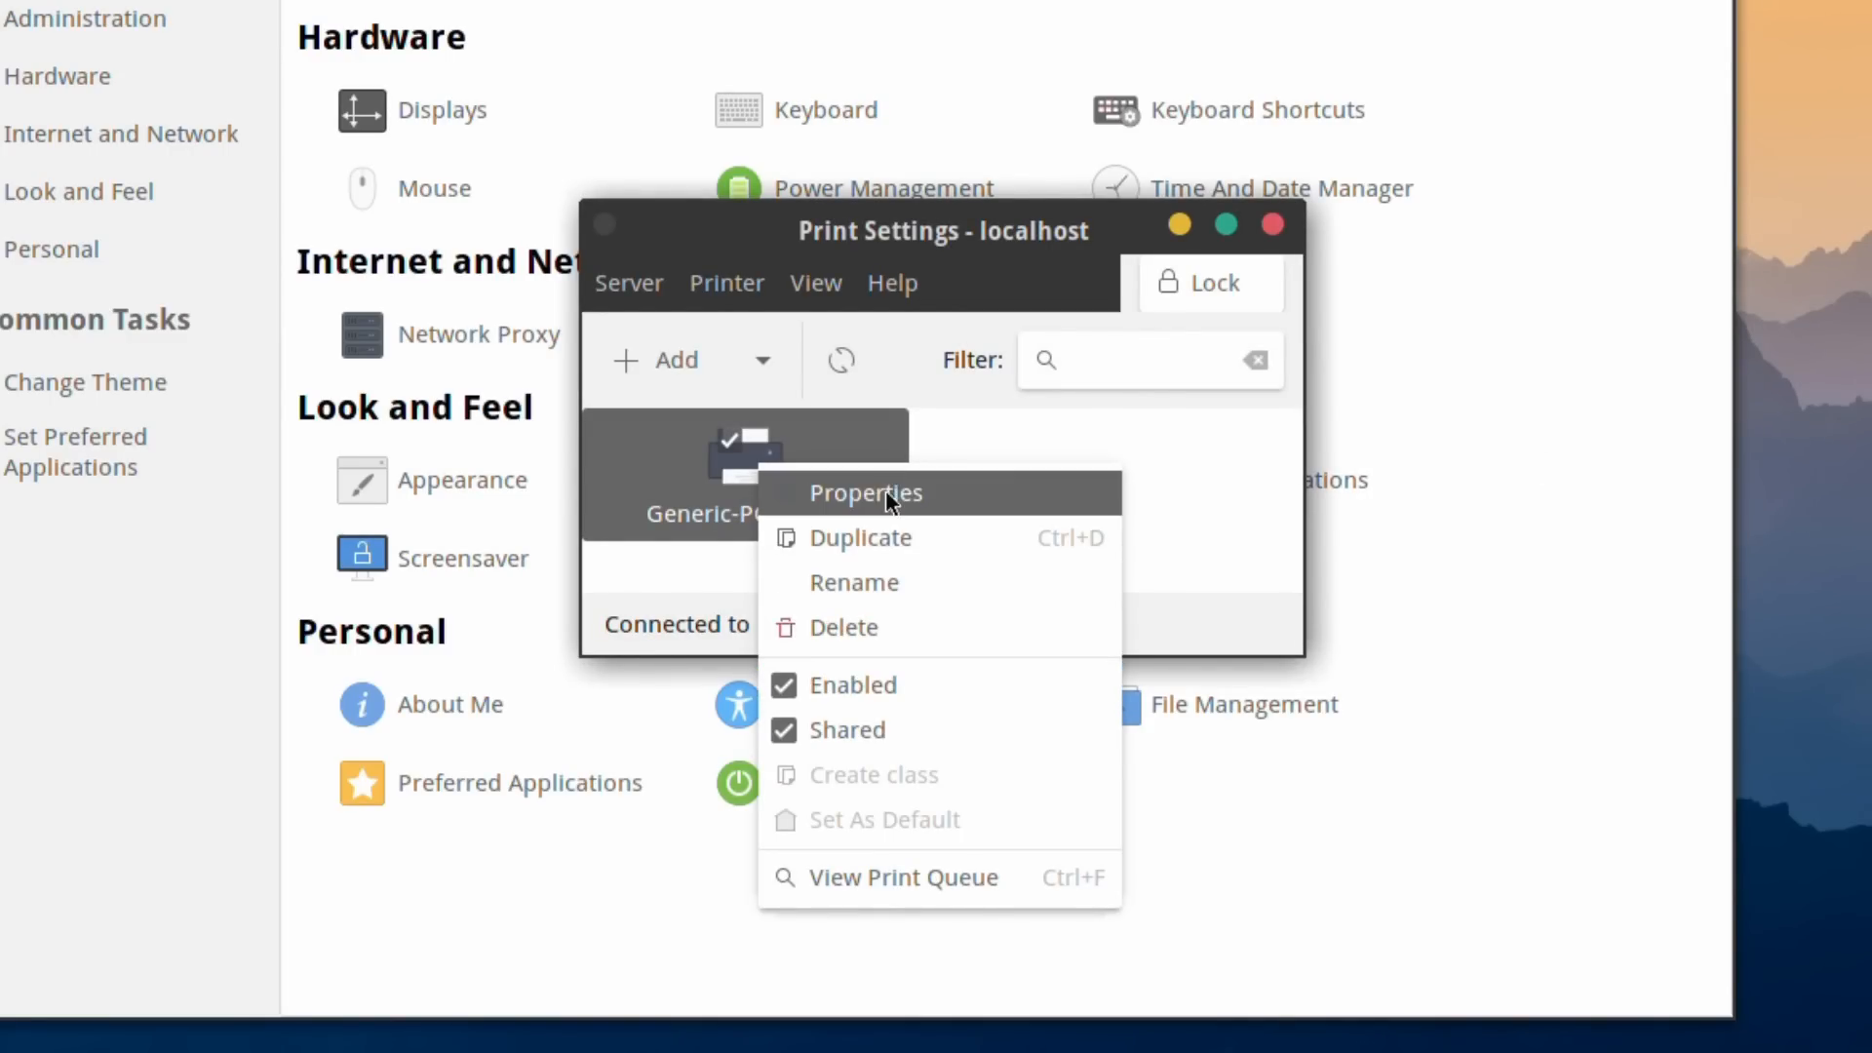
pyautogui.click(1201, 498)
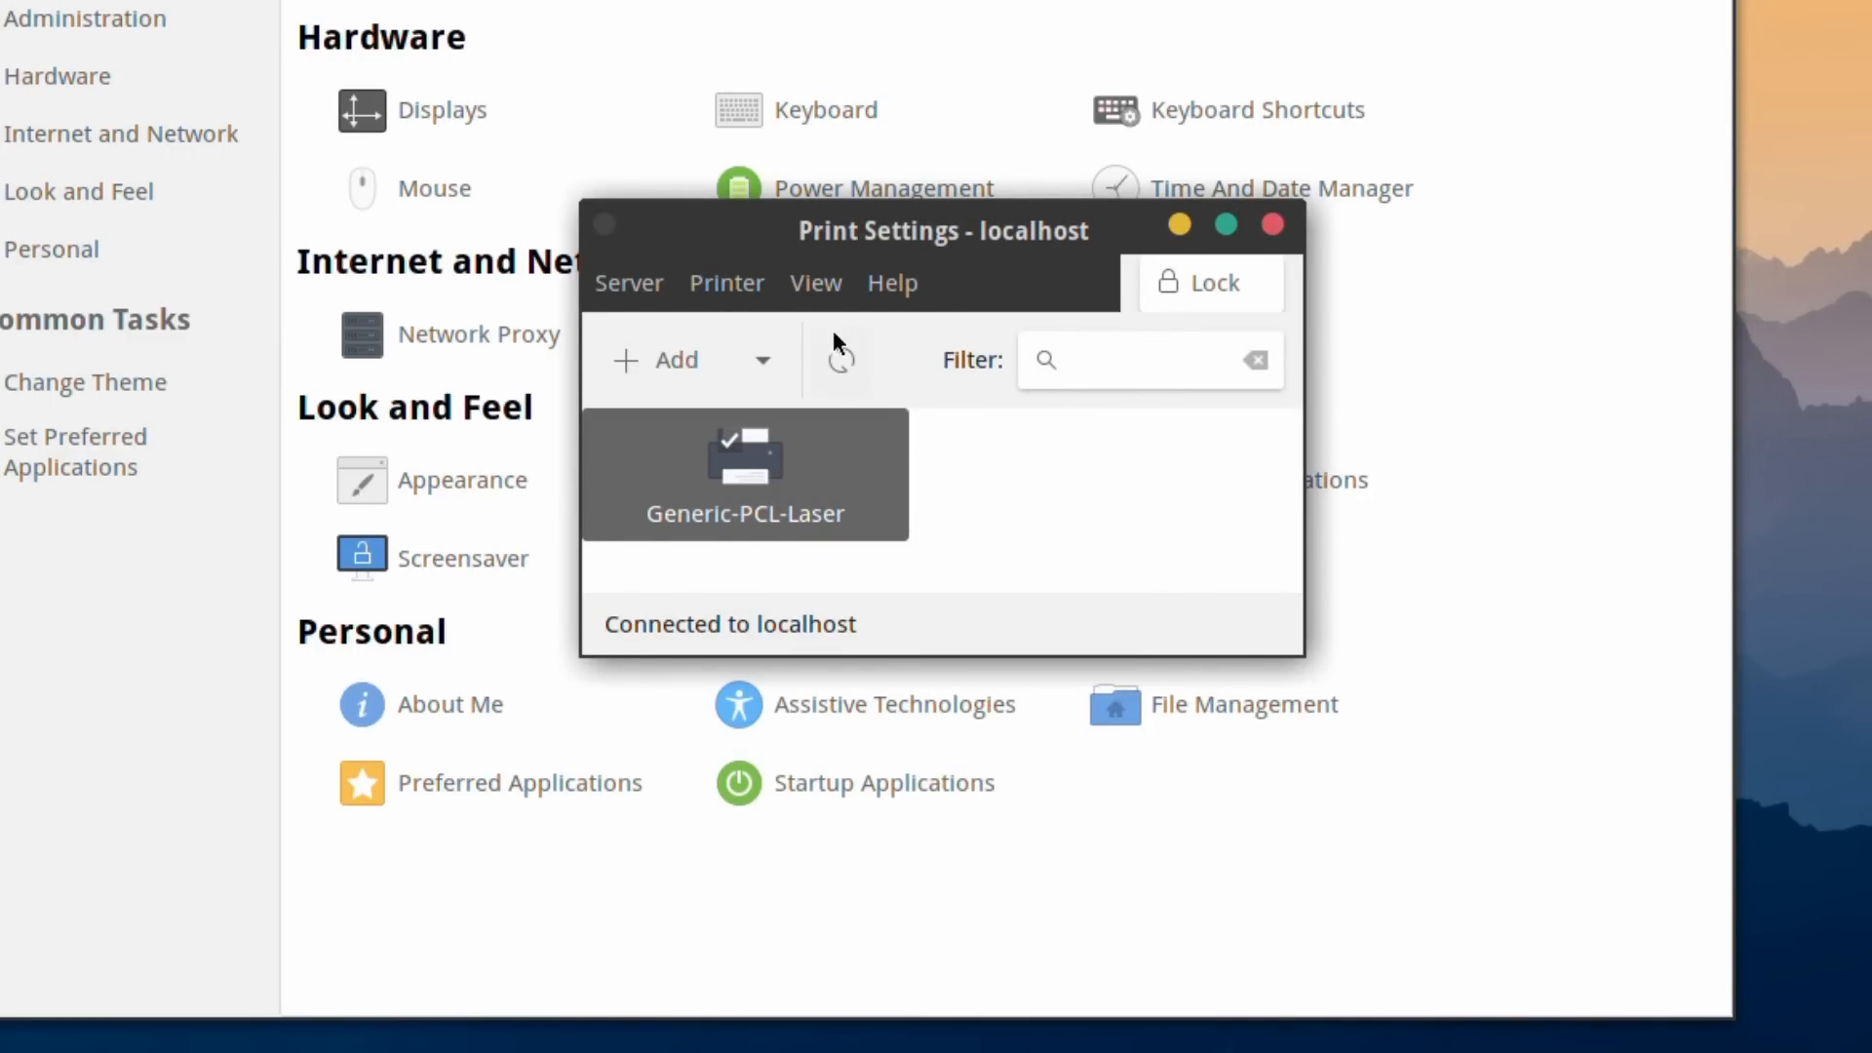
pyautogui.click(1273, 225)
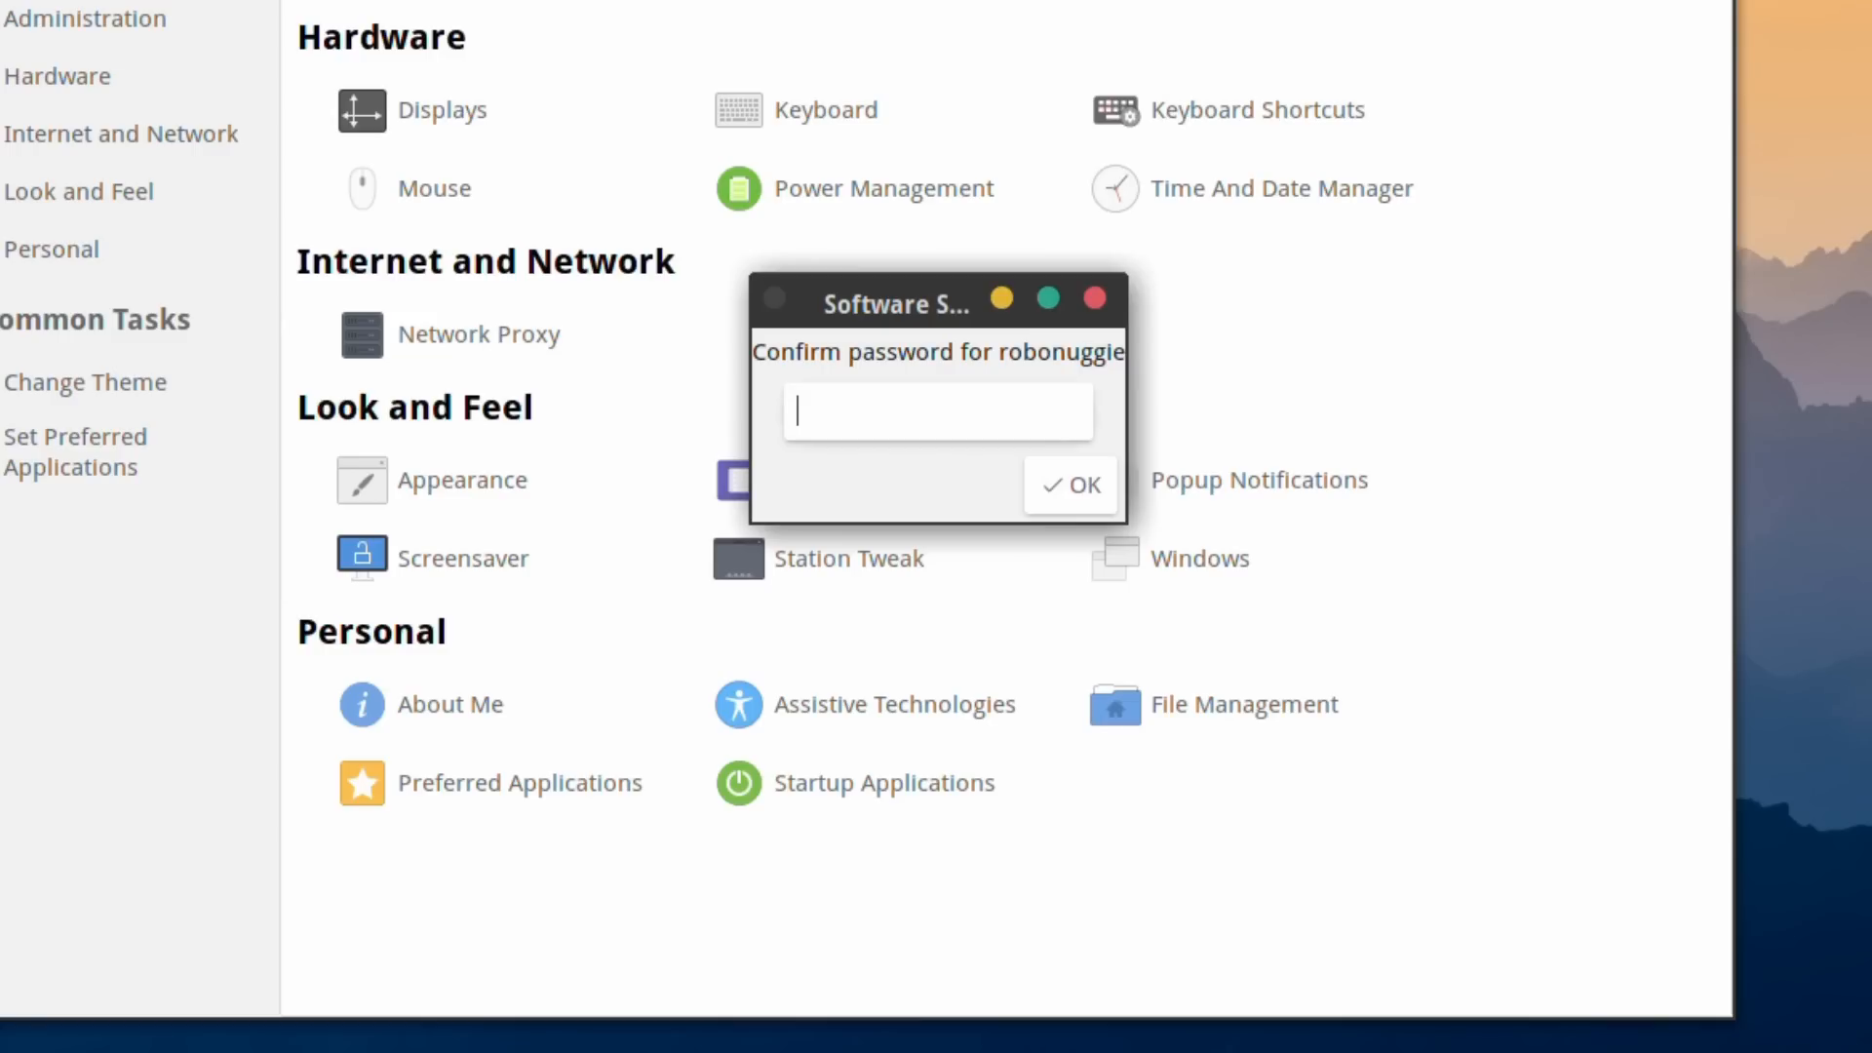
# Open Software Station with the account password and browse the accessibility packages
pyautogui.write('••••••••')
pyautogui.press('Return')
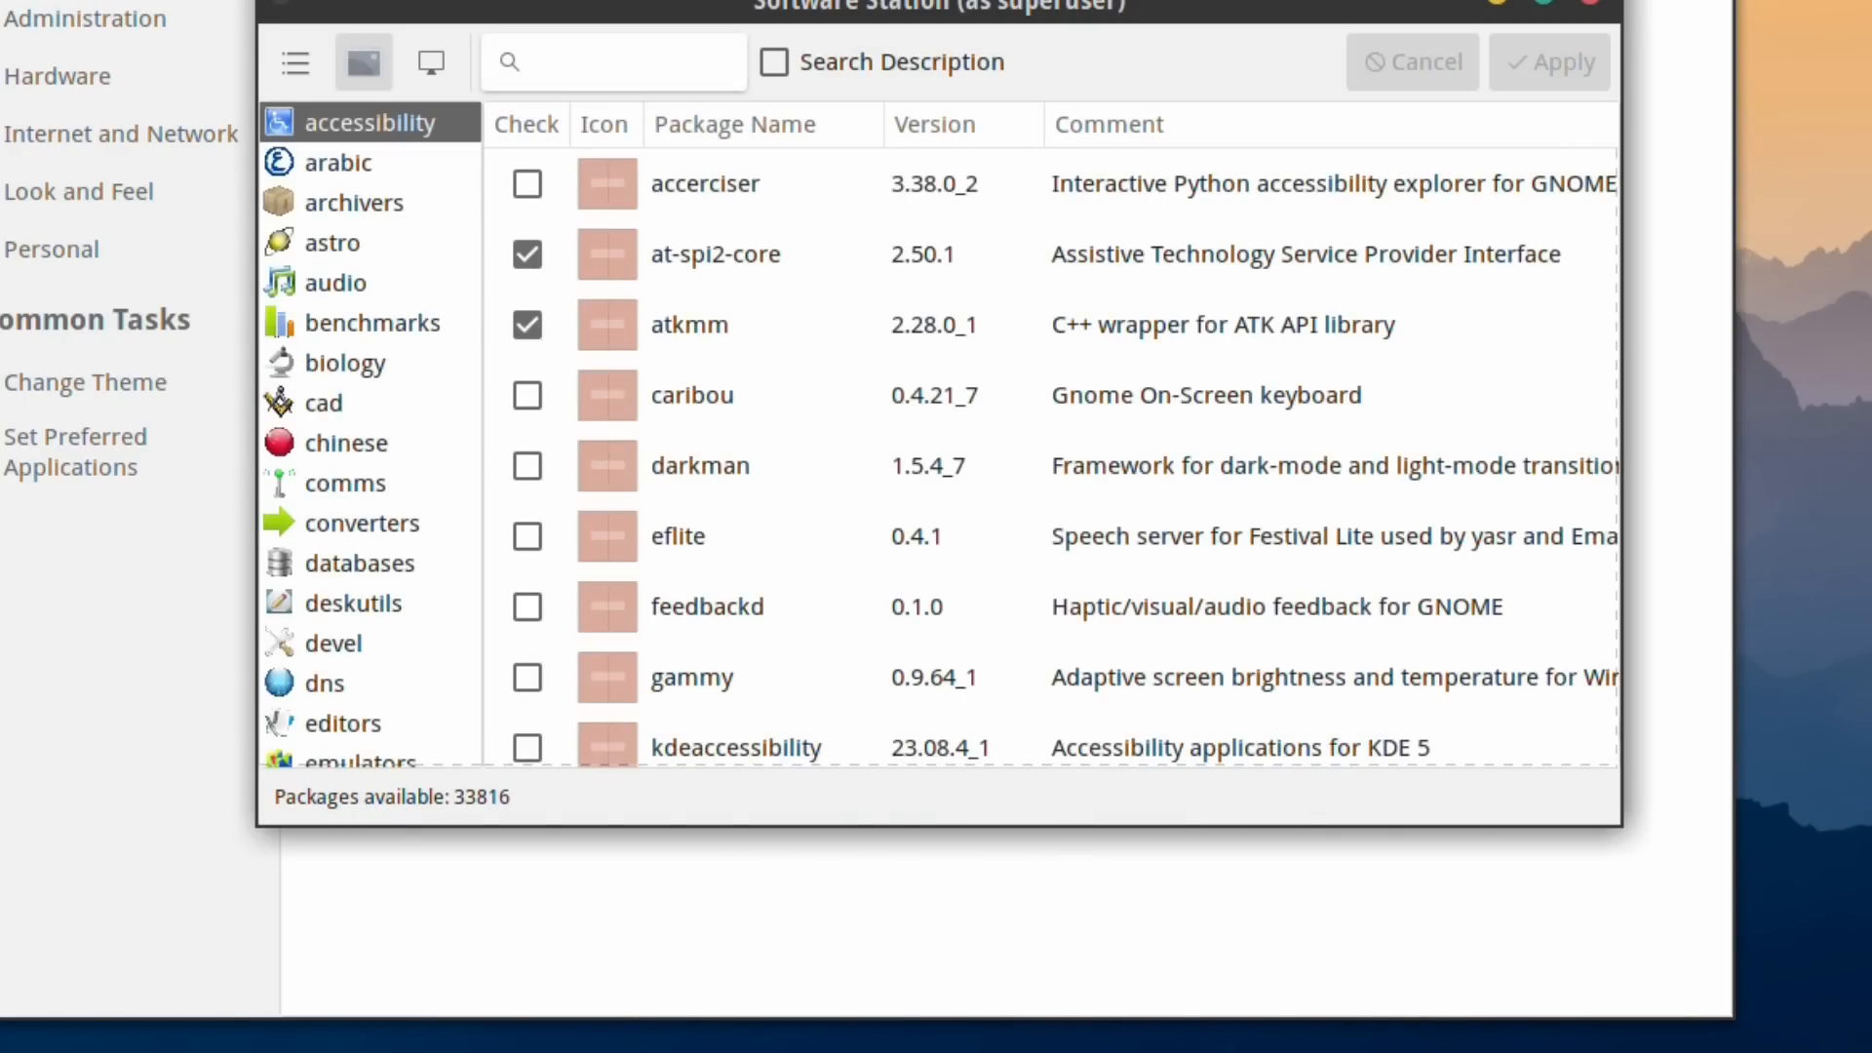
pyautogui.scroll(-3, 1261, 308)
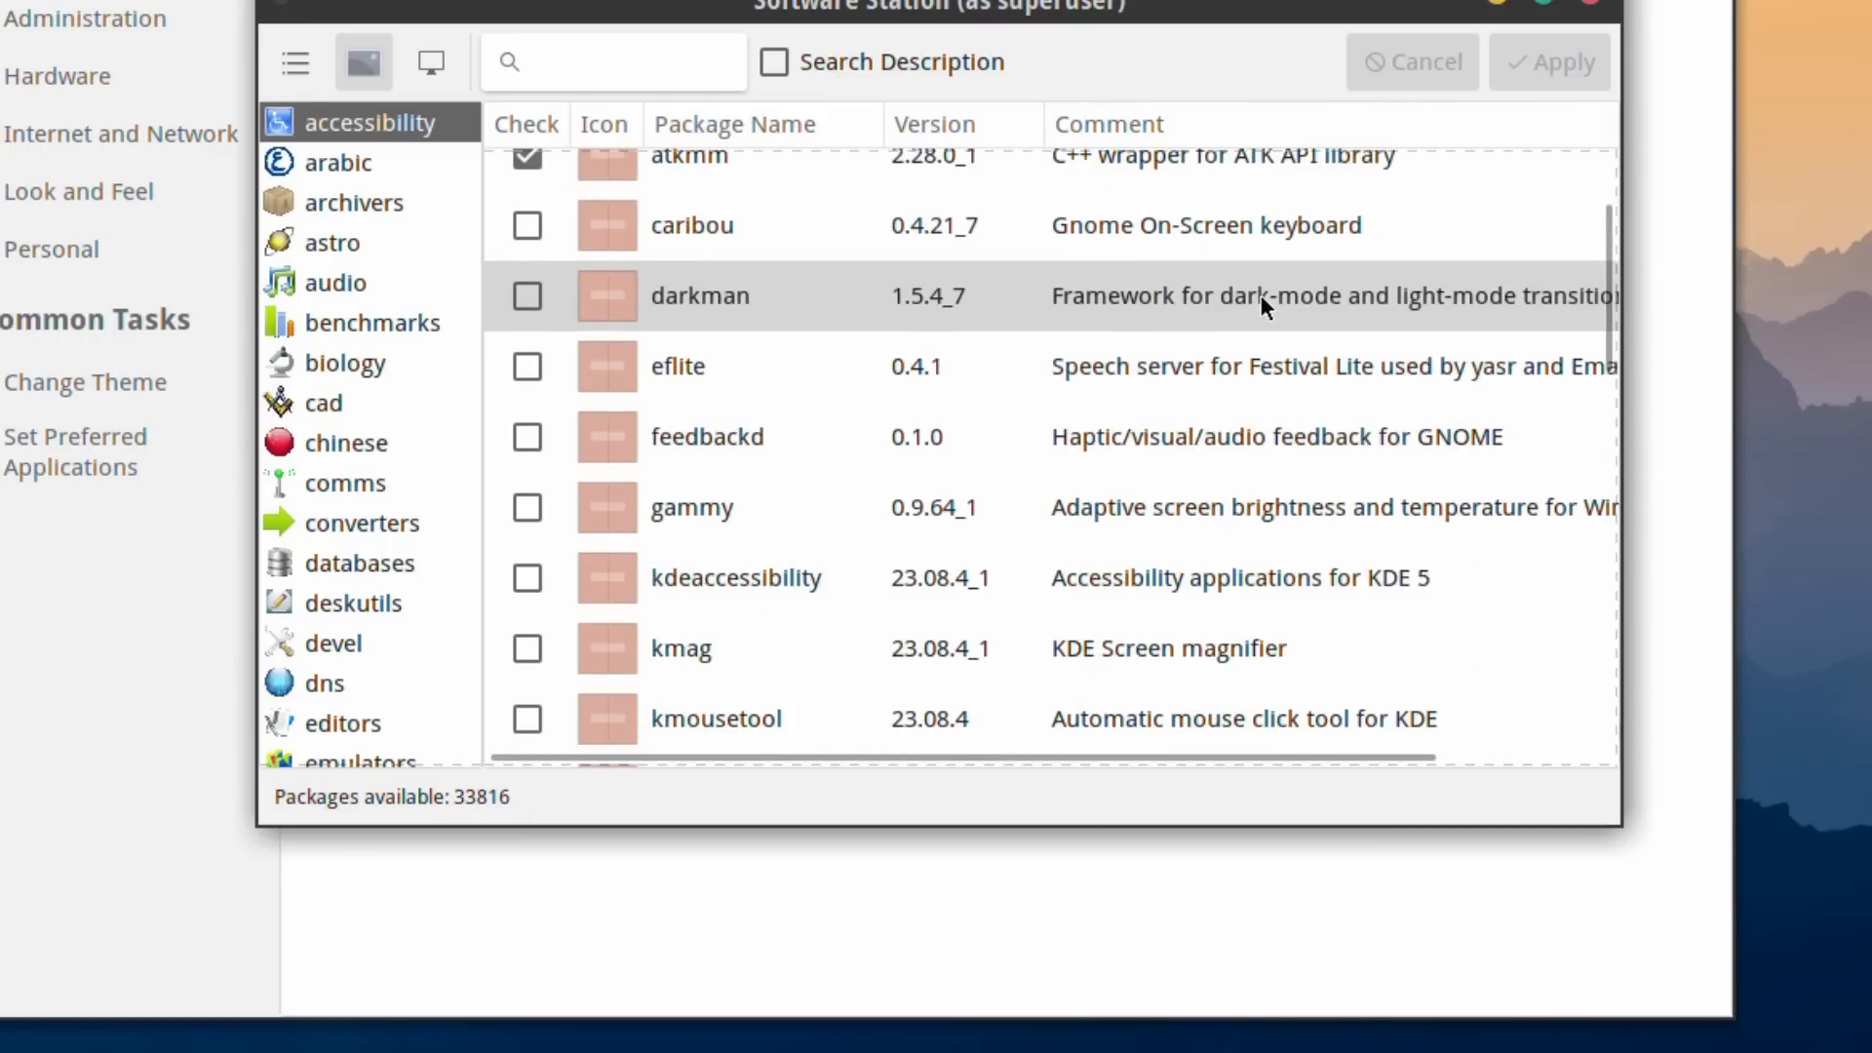
pyautogui.scroll(4, 1261, 309)
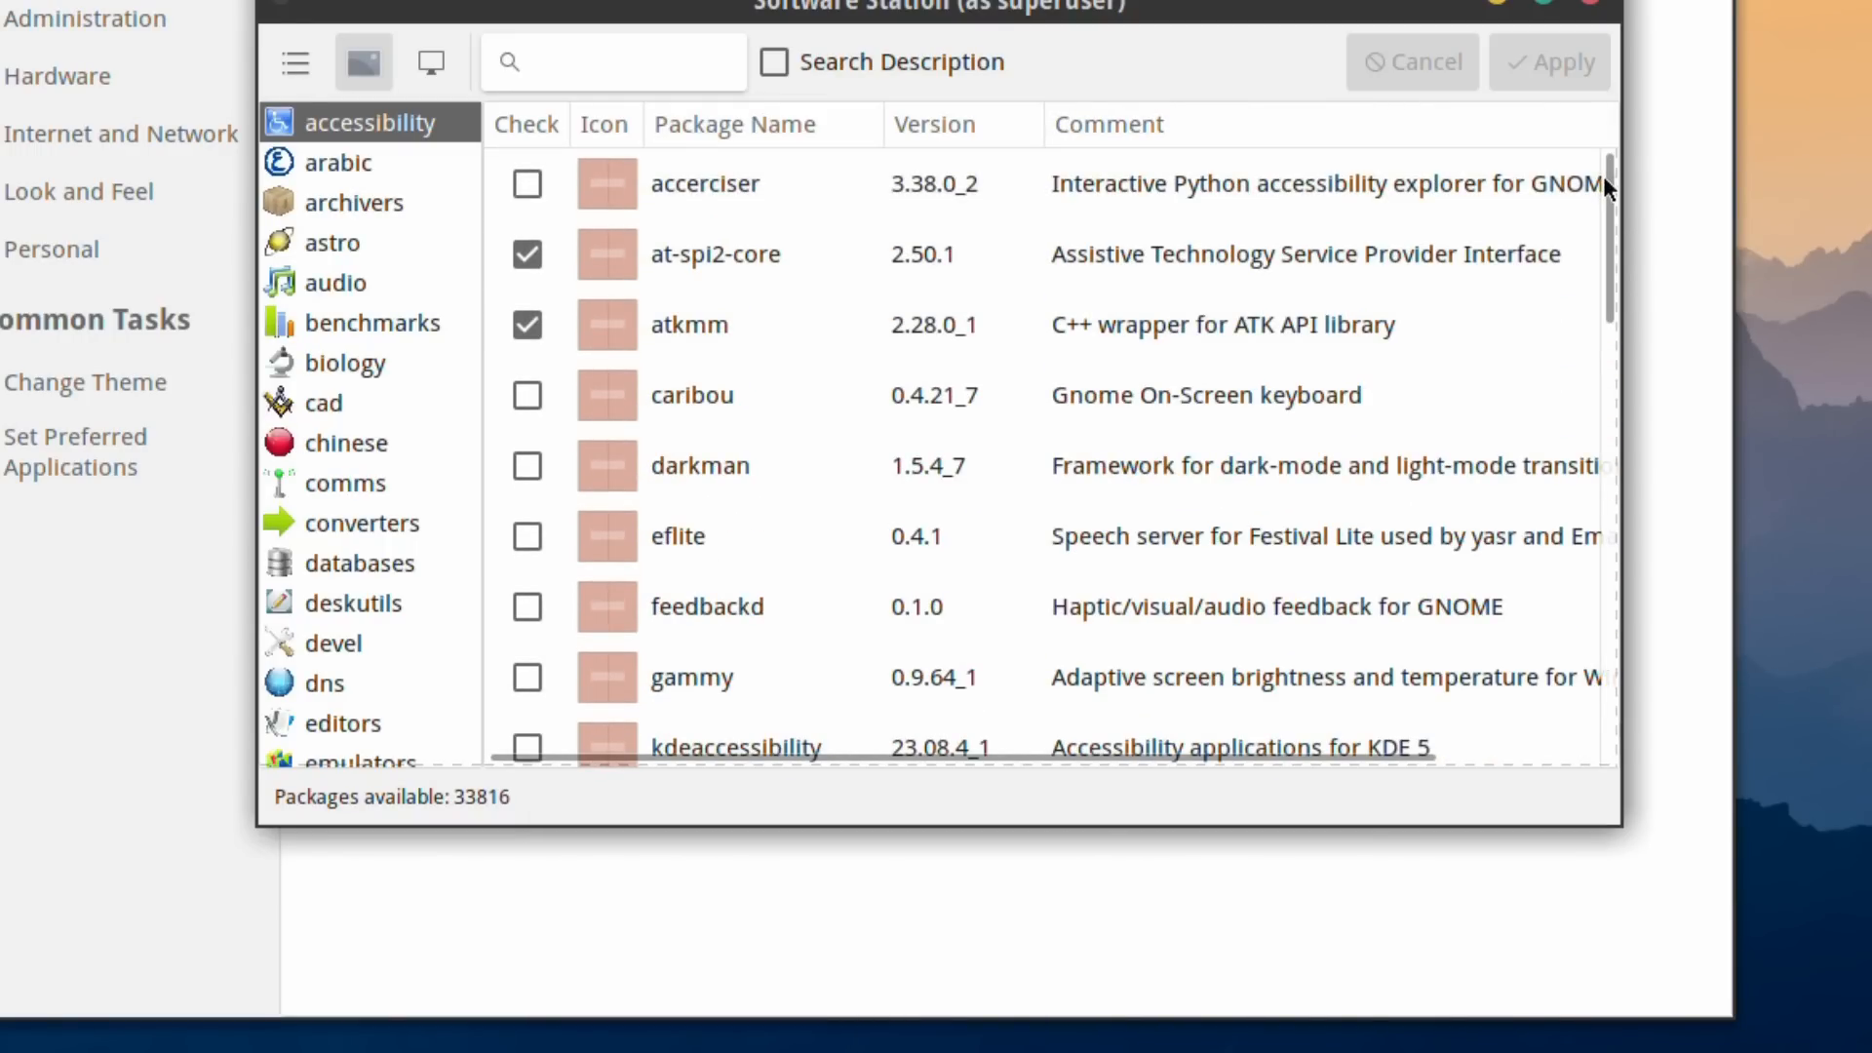
pyautogui.moveTo(1609, 175); pyautogui.dragTo(1625, 9)
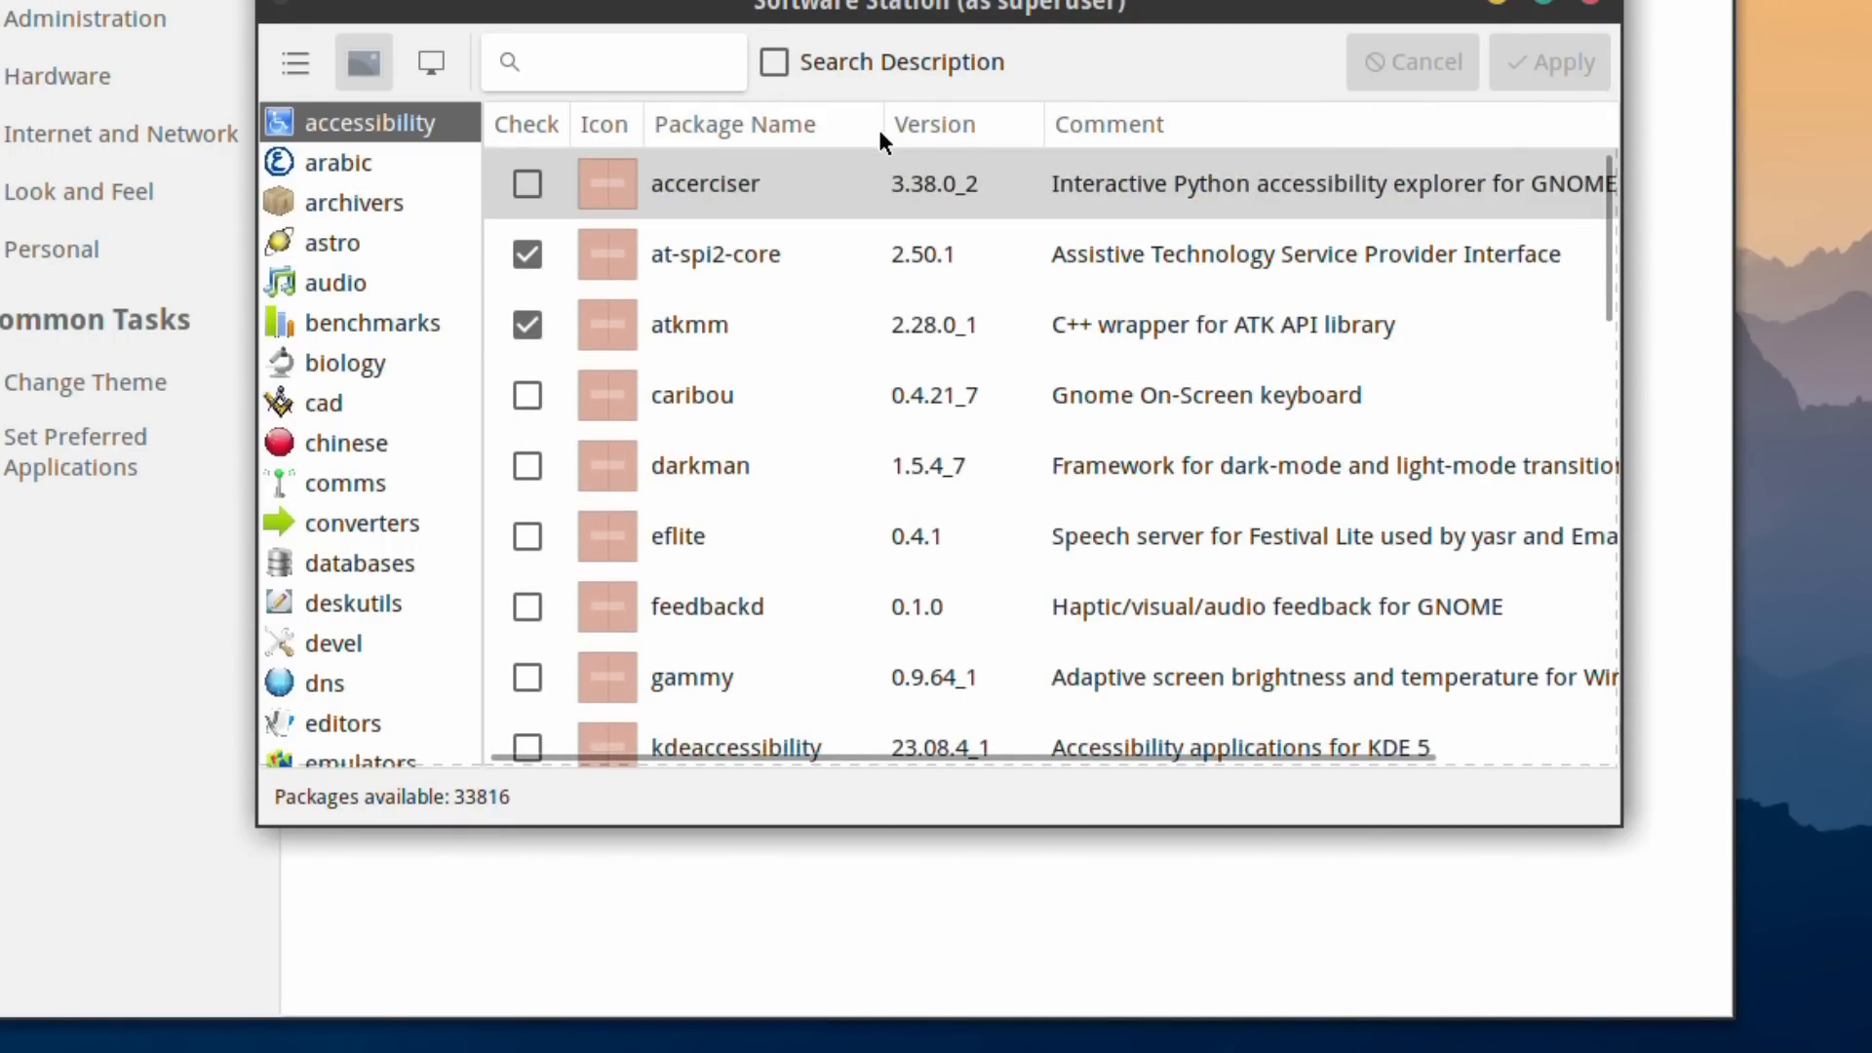
# Search the packages for libreoffice and mark en_GB-libreoffice for installation
pyautogui.click(624, 64)
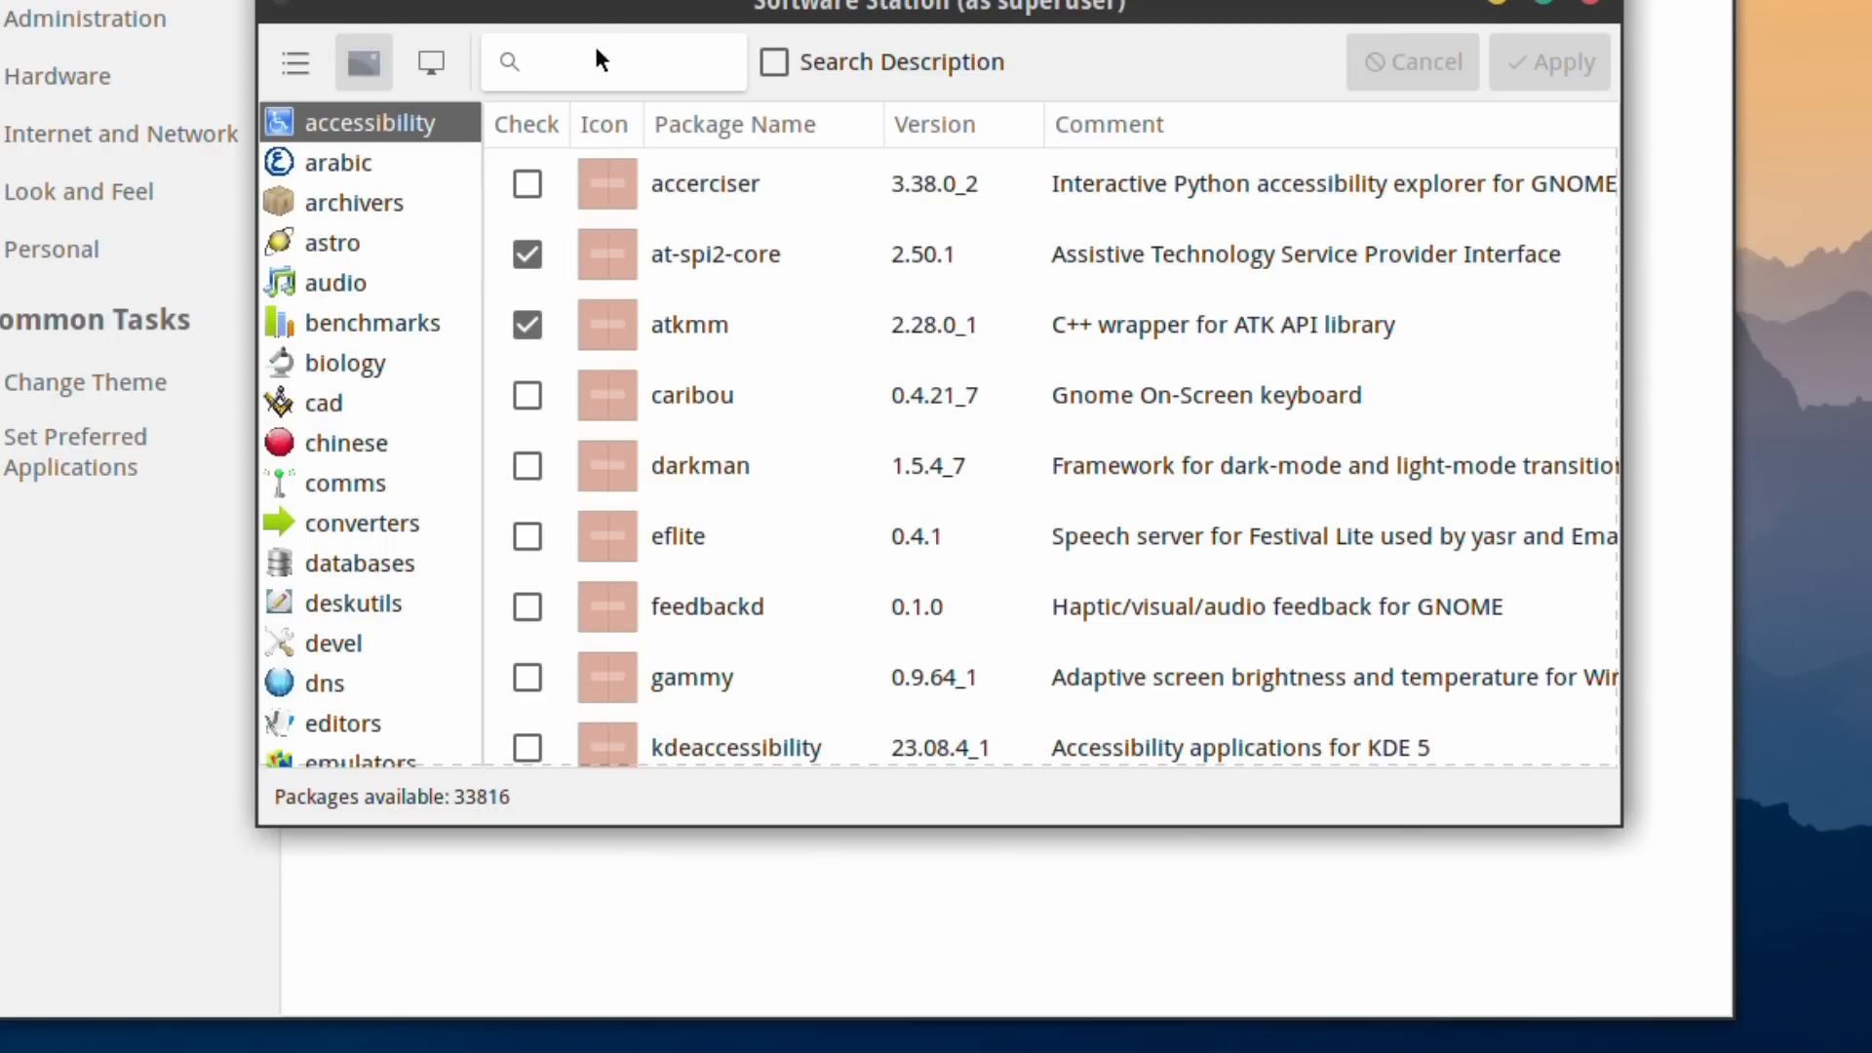
pyautogui.write('libreoffice')
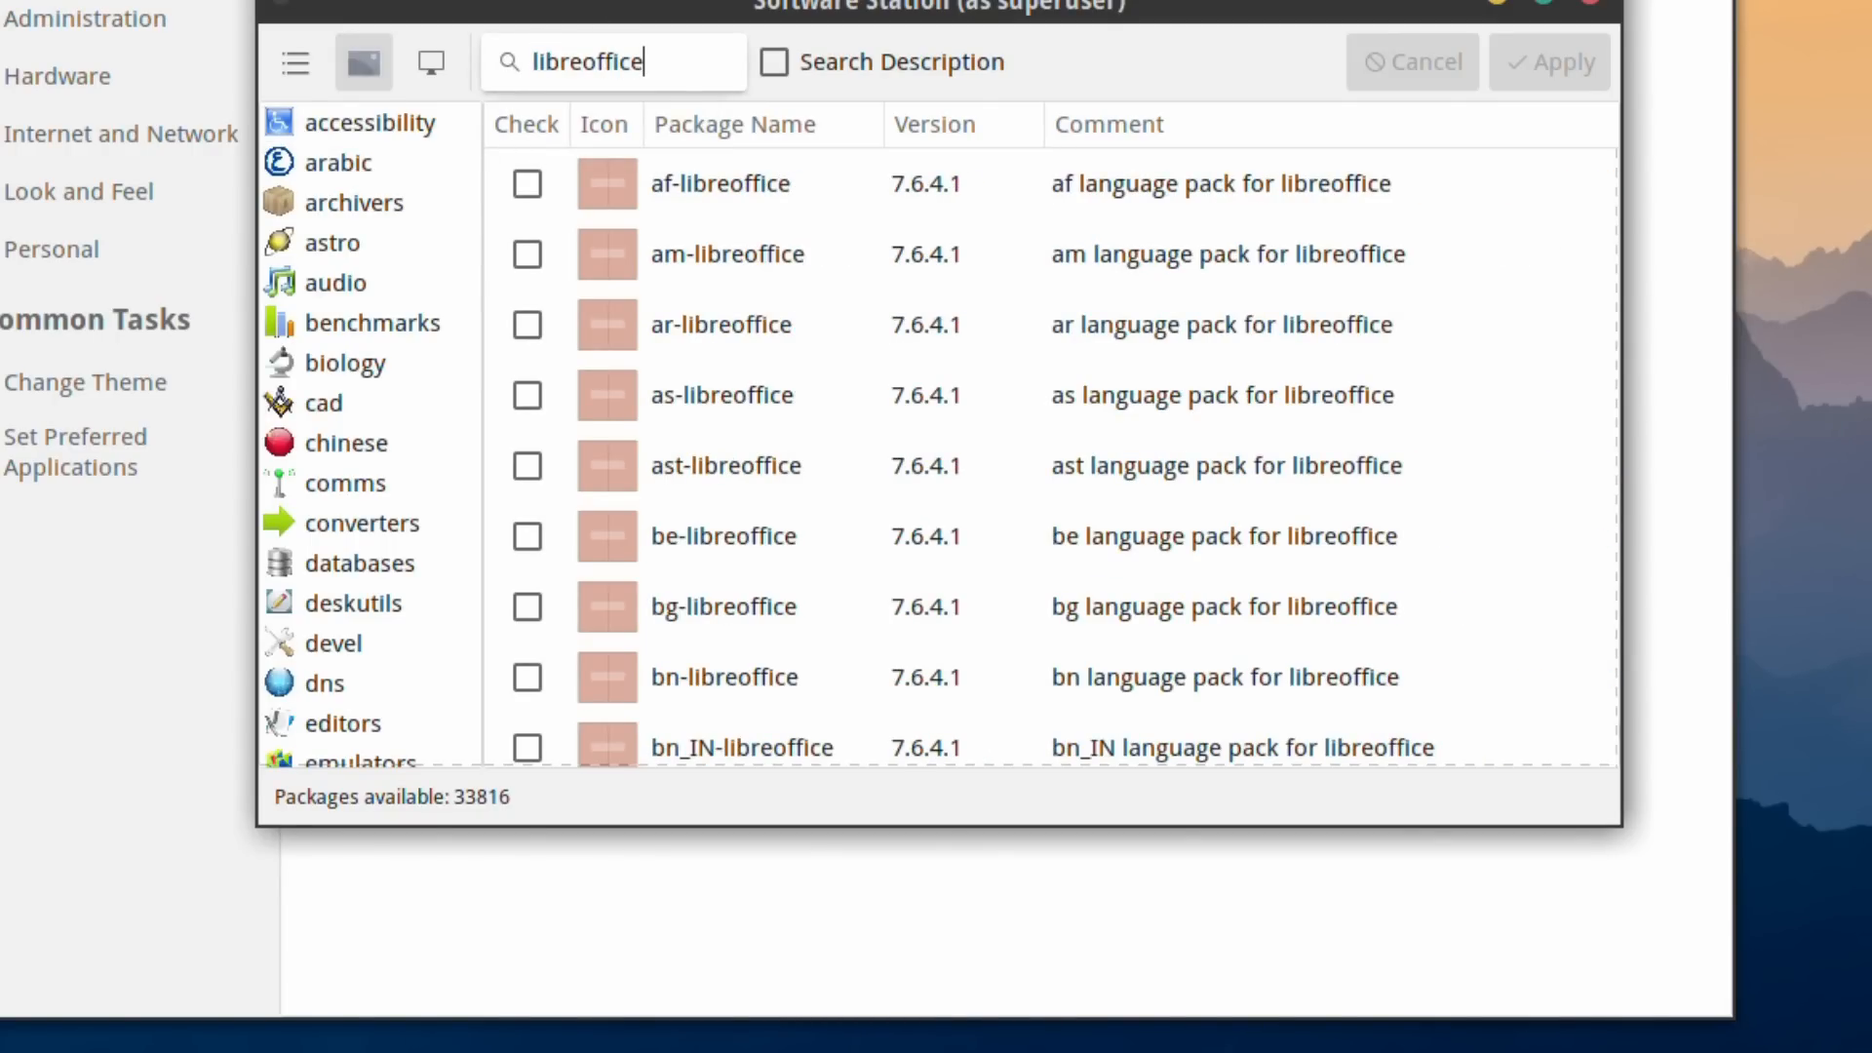
pyautogui.scroll(-3, 828, 507)
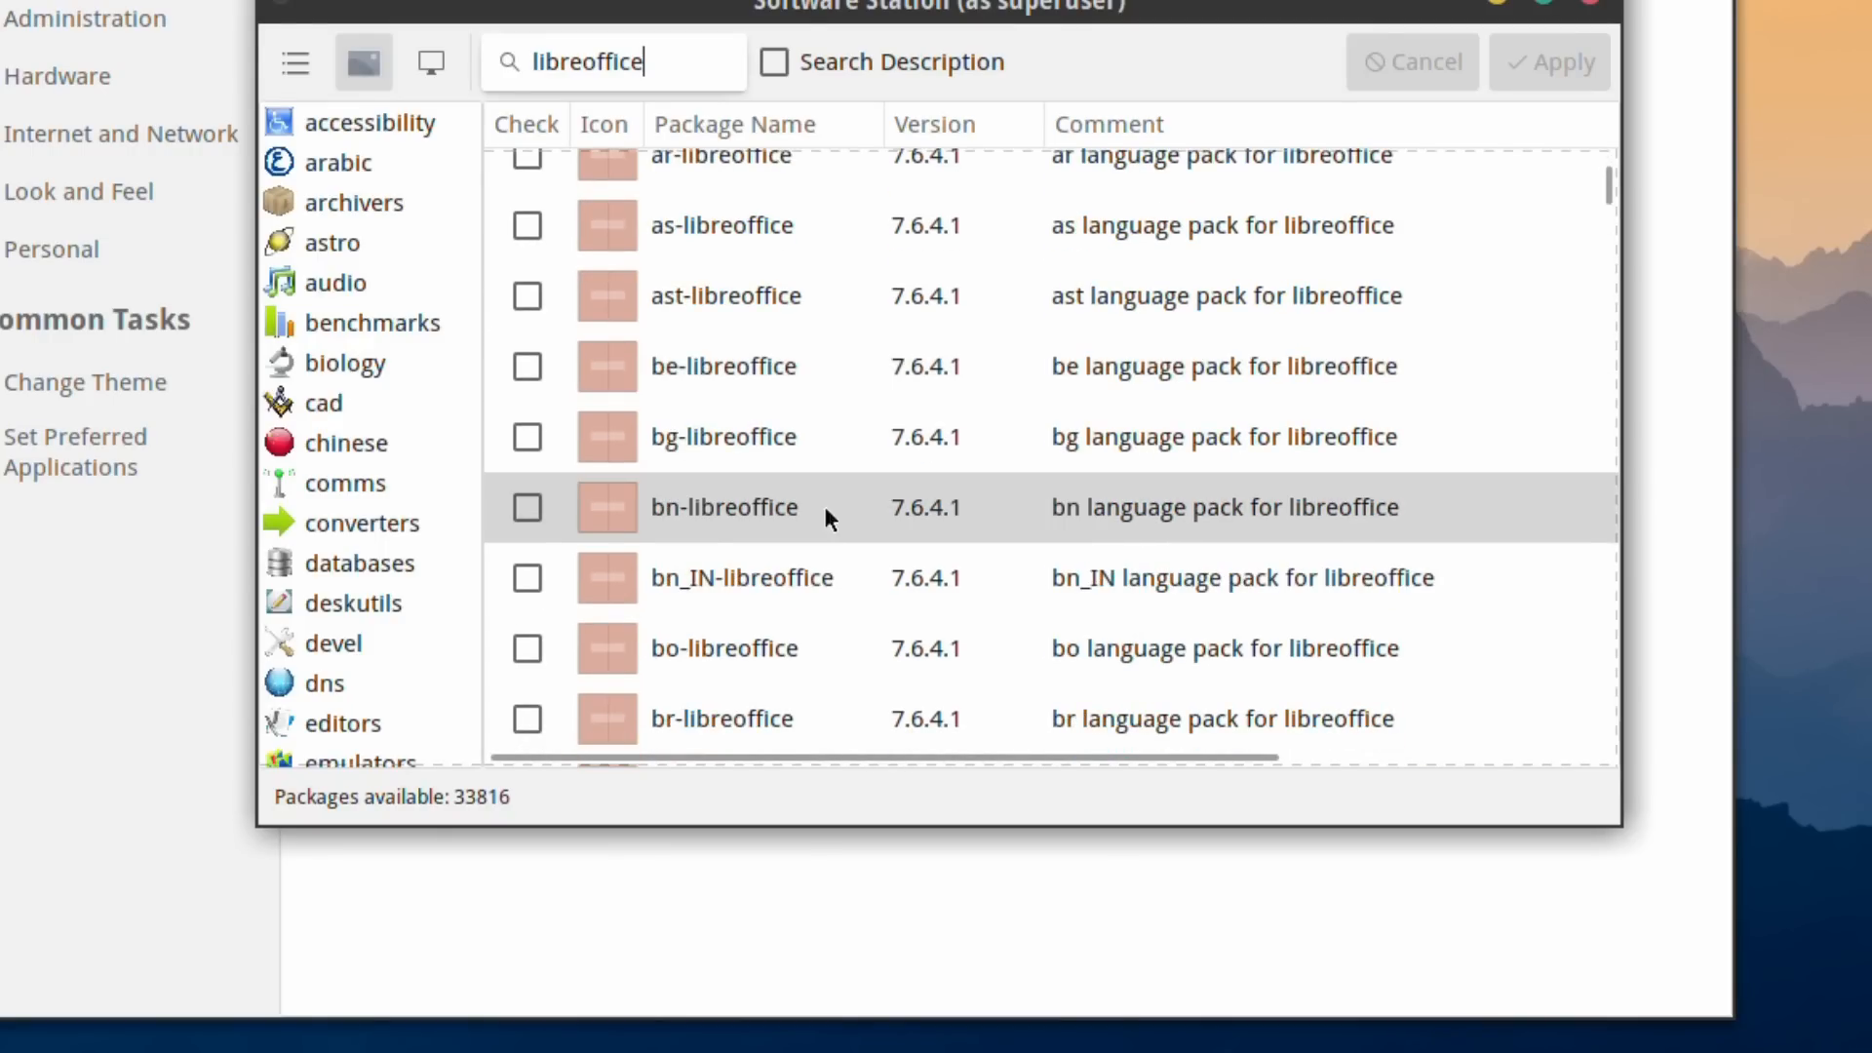
pyautogui.scroll(-5, 840, 525)
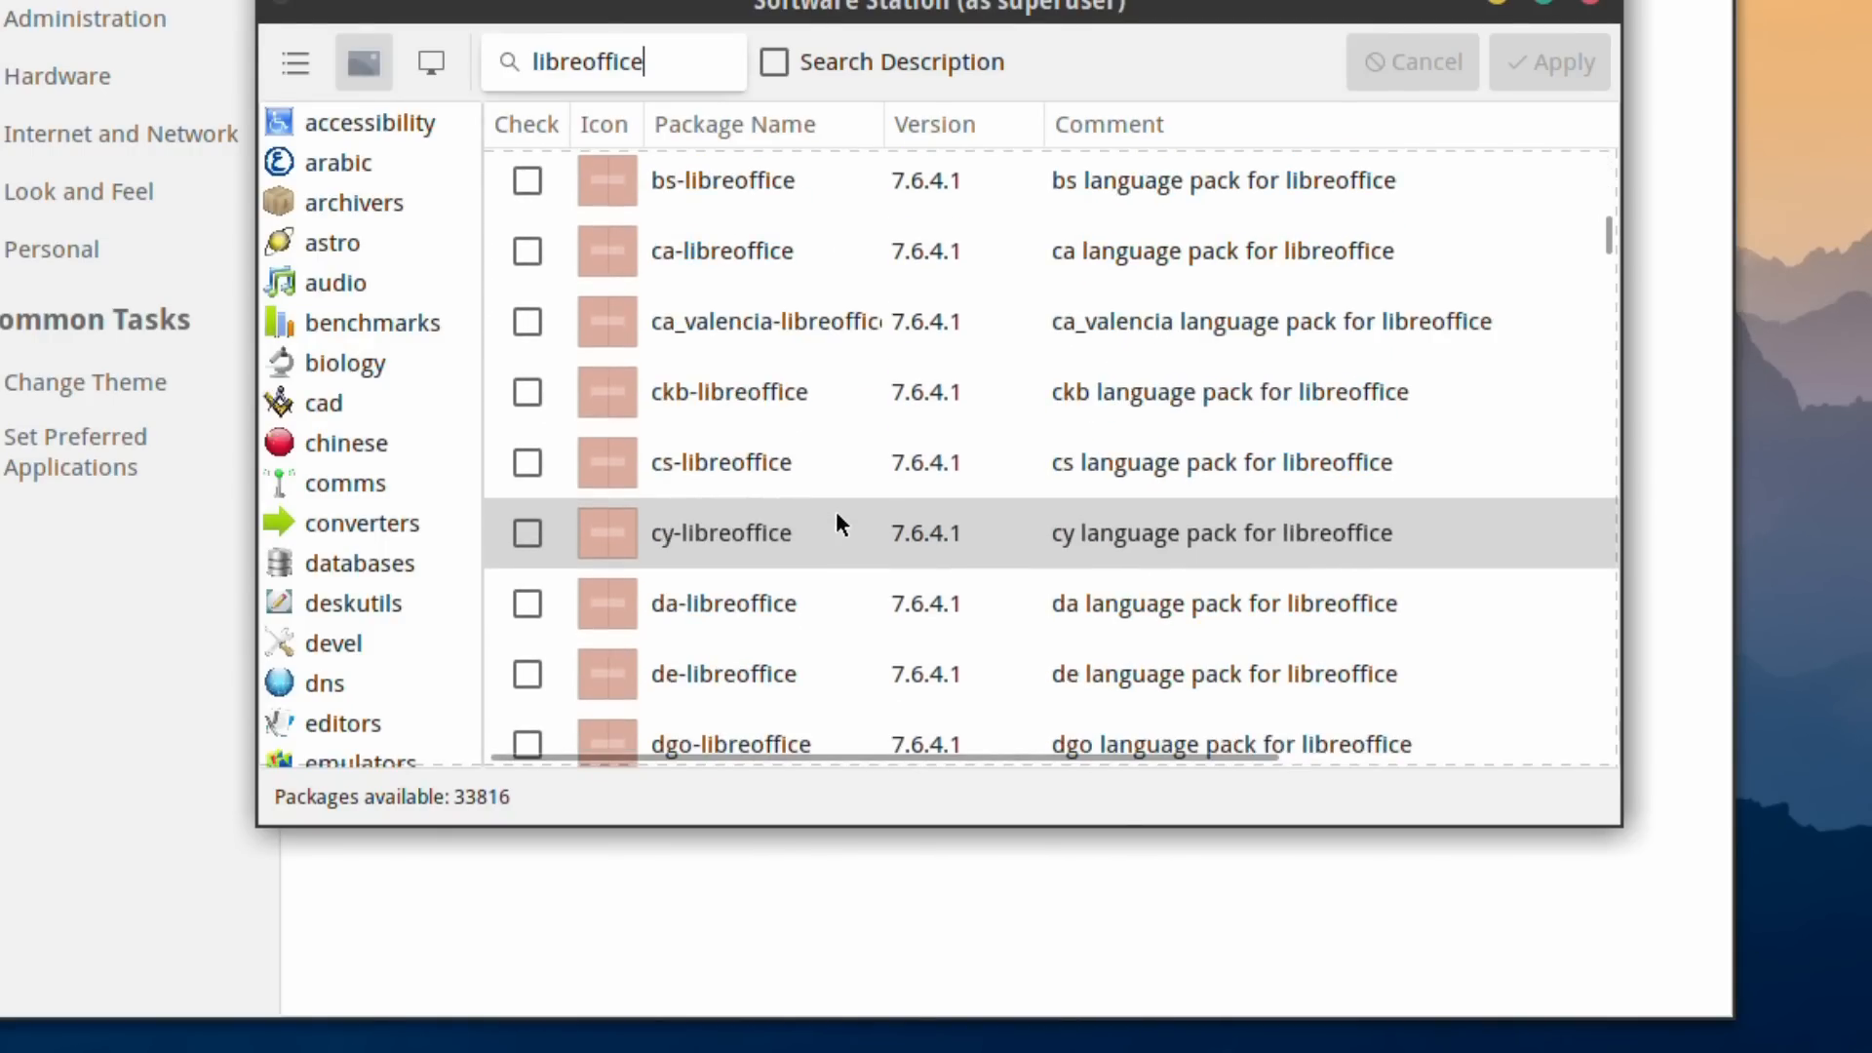
pyautogui.scroll(-4, 837, 522)
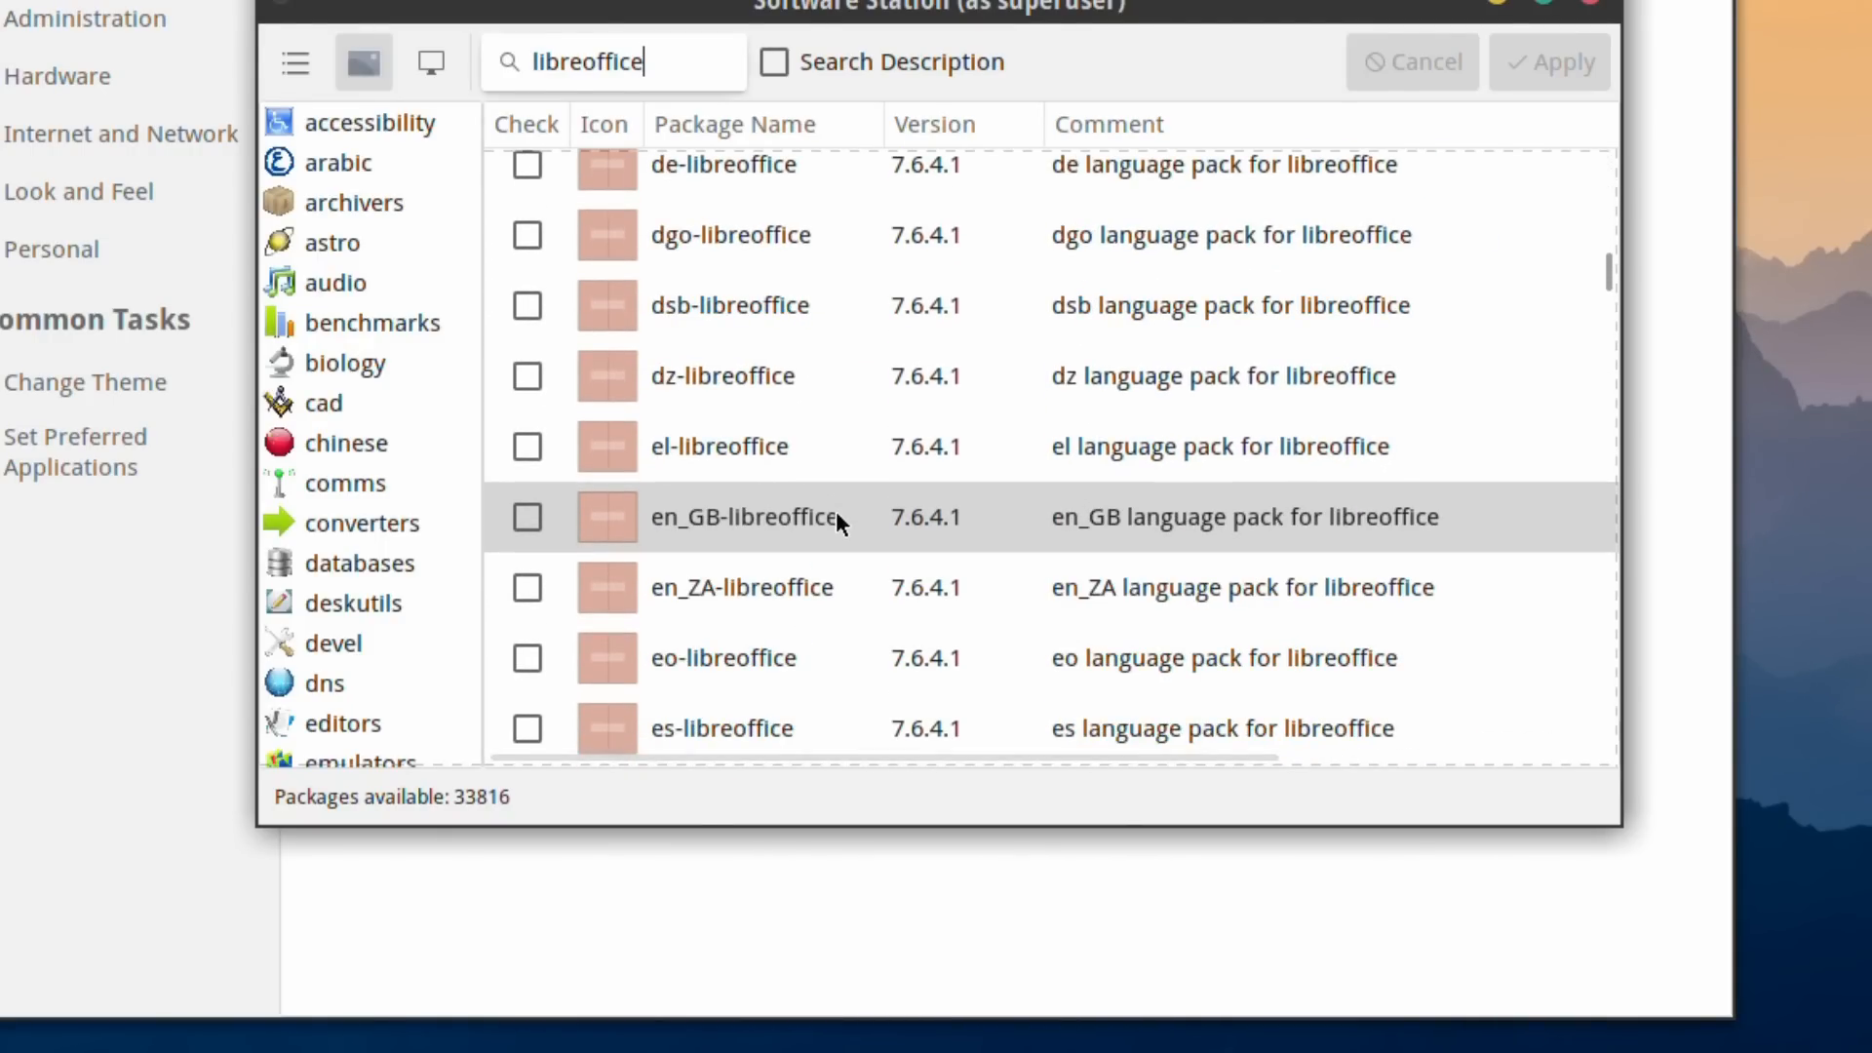
pyautogui.click(526, 515)
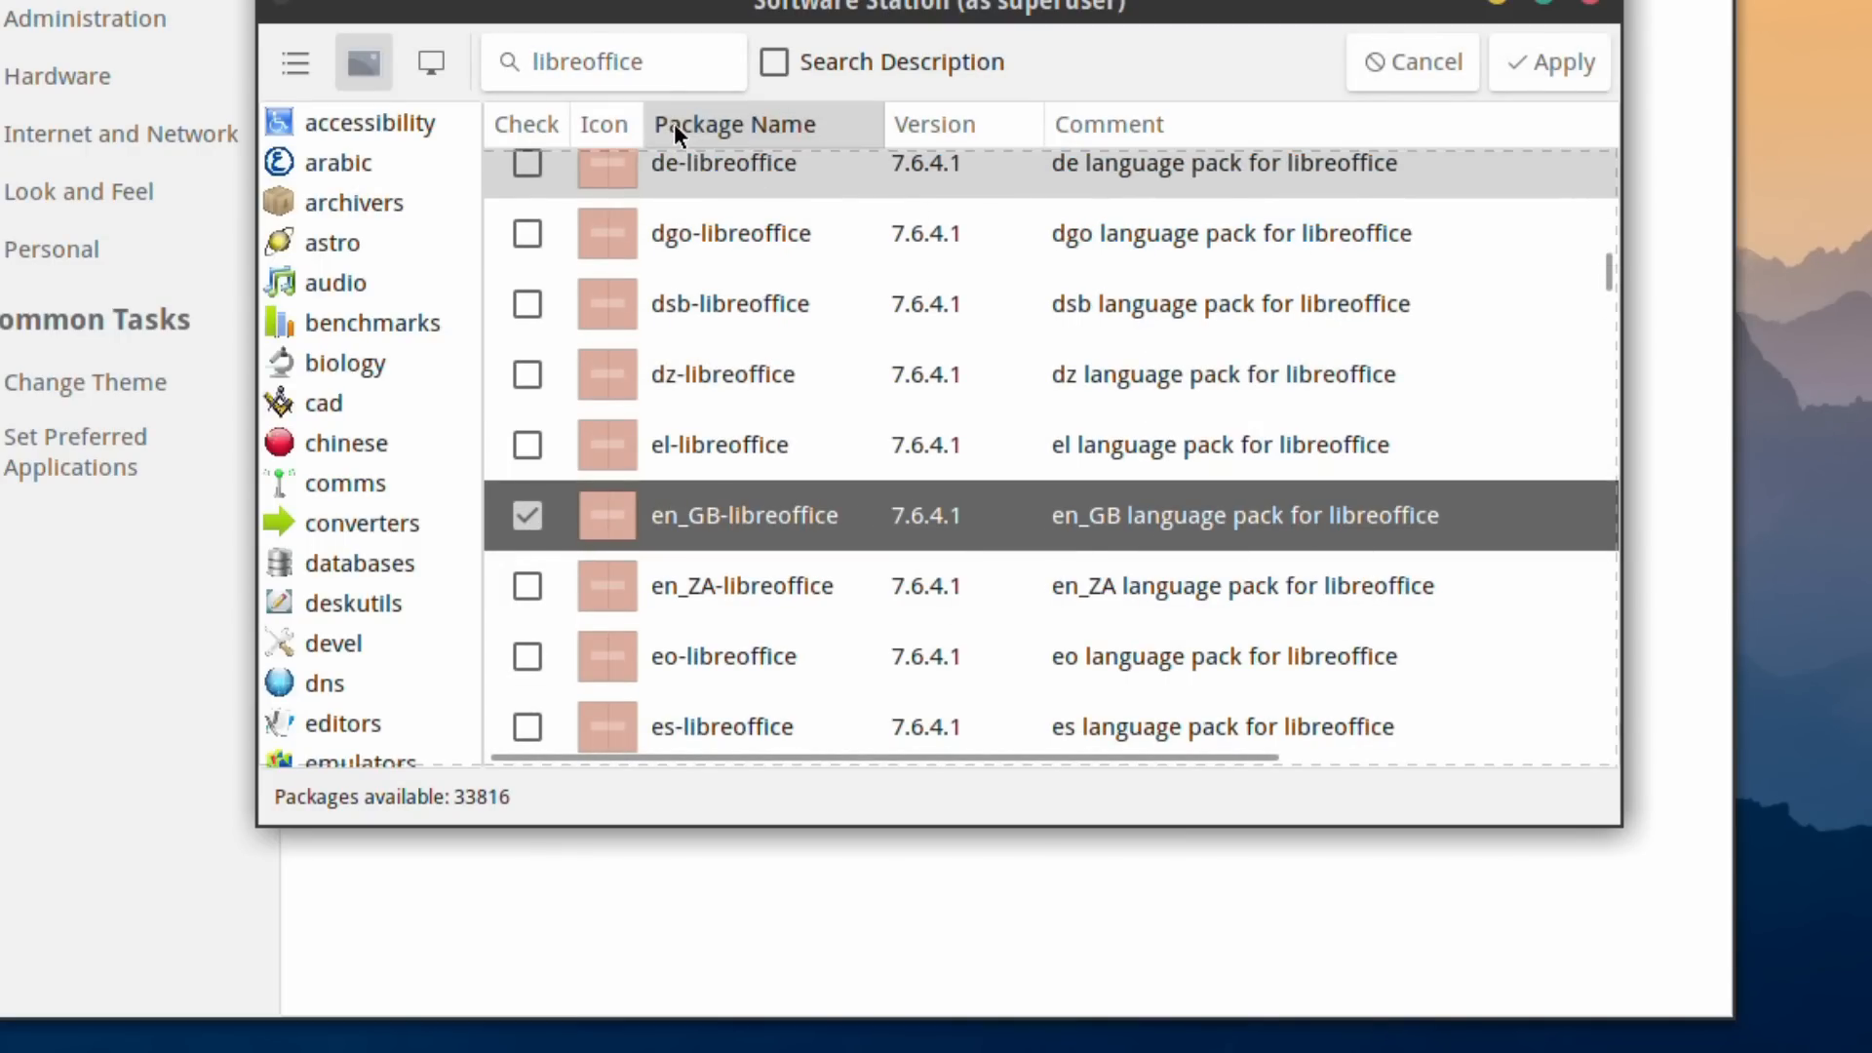
# Search for inkscape and mark both inkscape and the Inkscape open symbols package for installation
pyautogui.click(682, 71)
pyautogui.write('in')
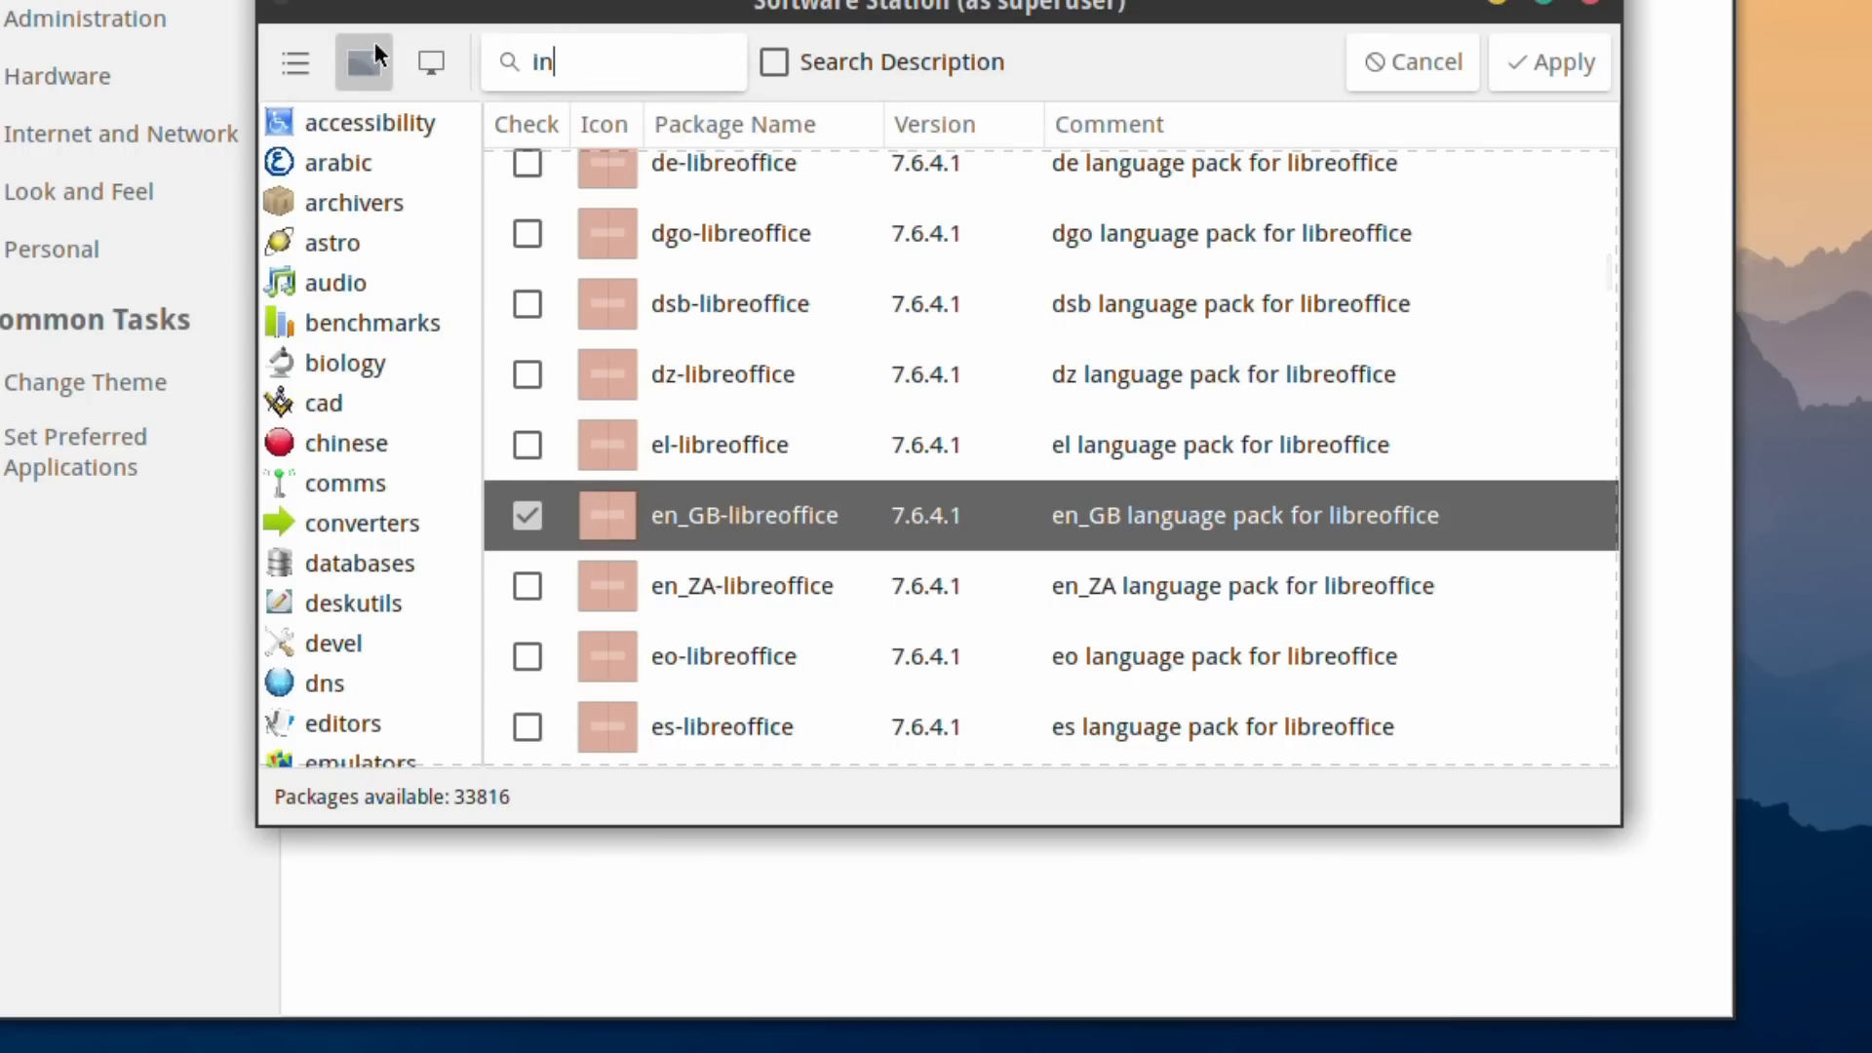
pyautogui.write('kscape')
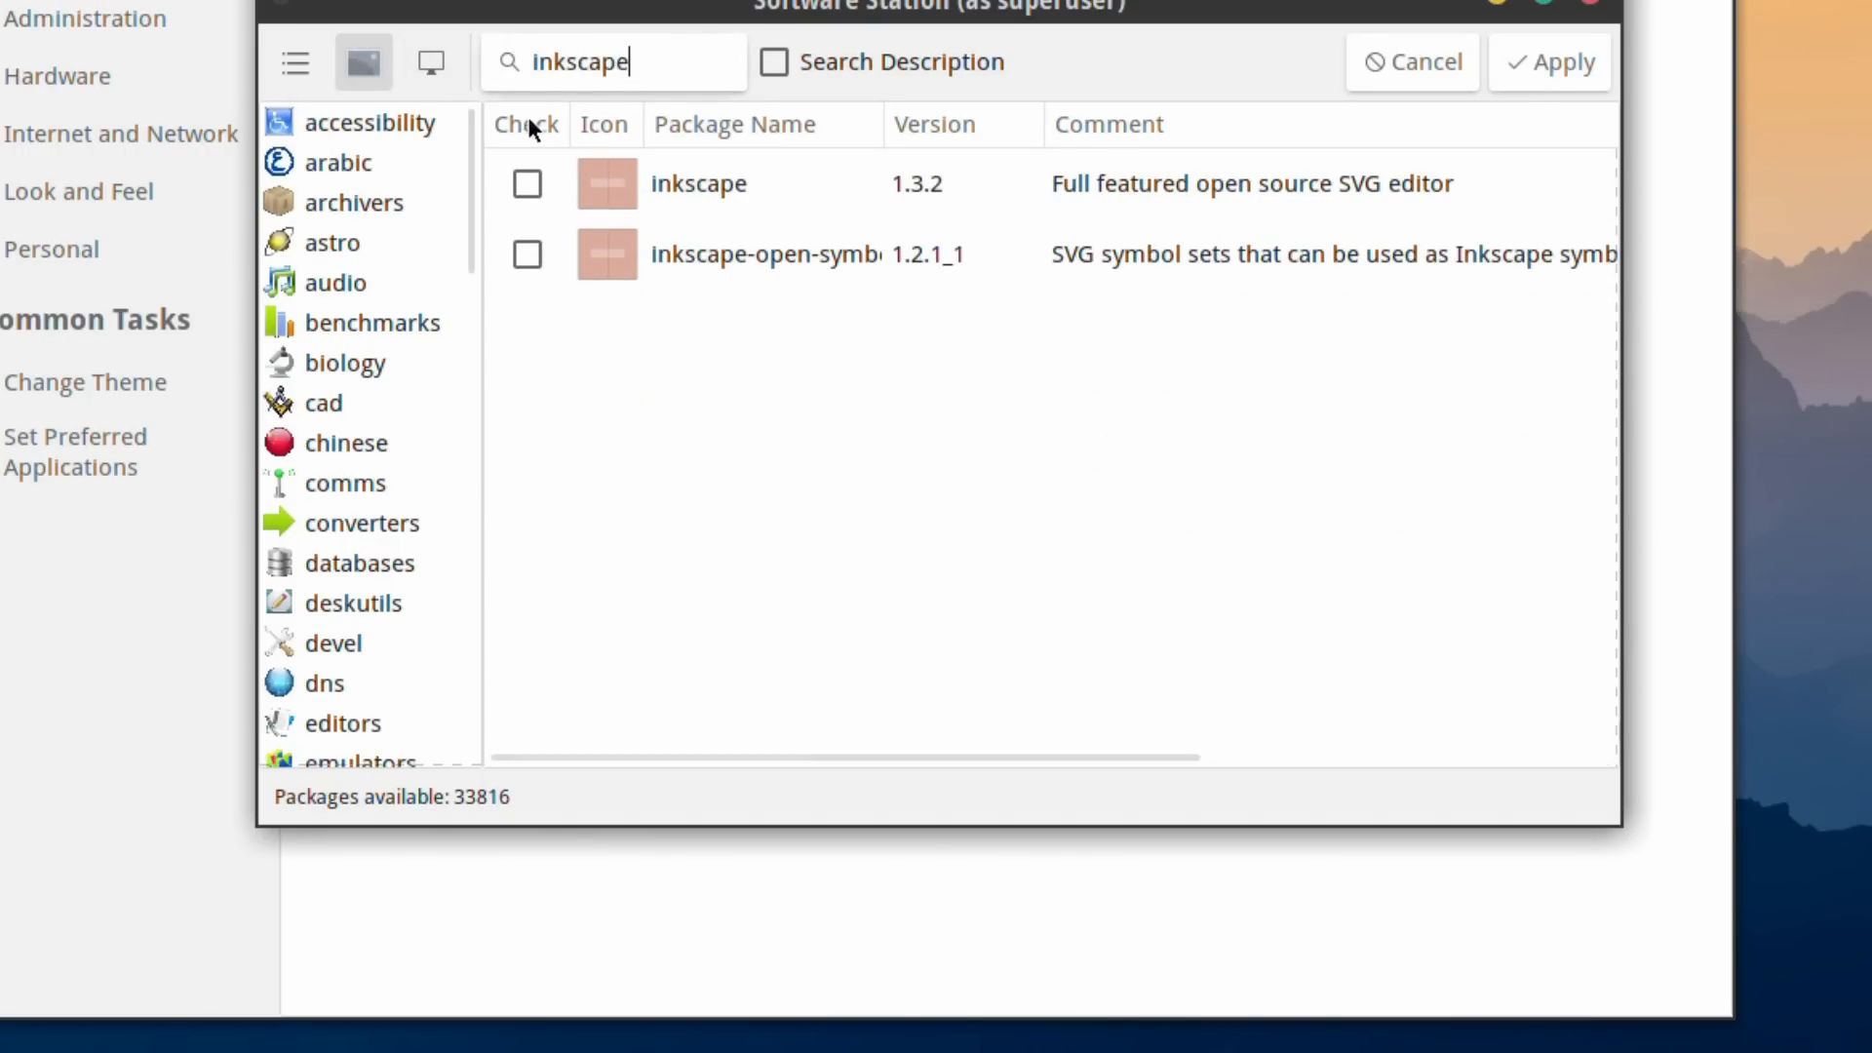
pyautogui.click(527, 184)
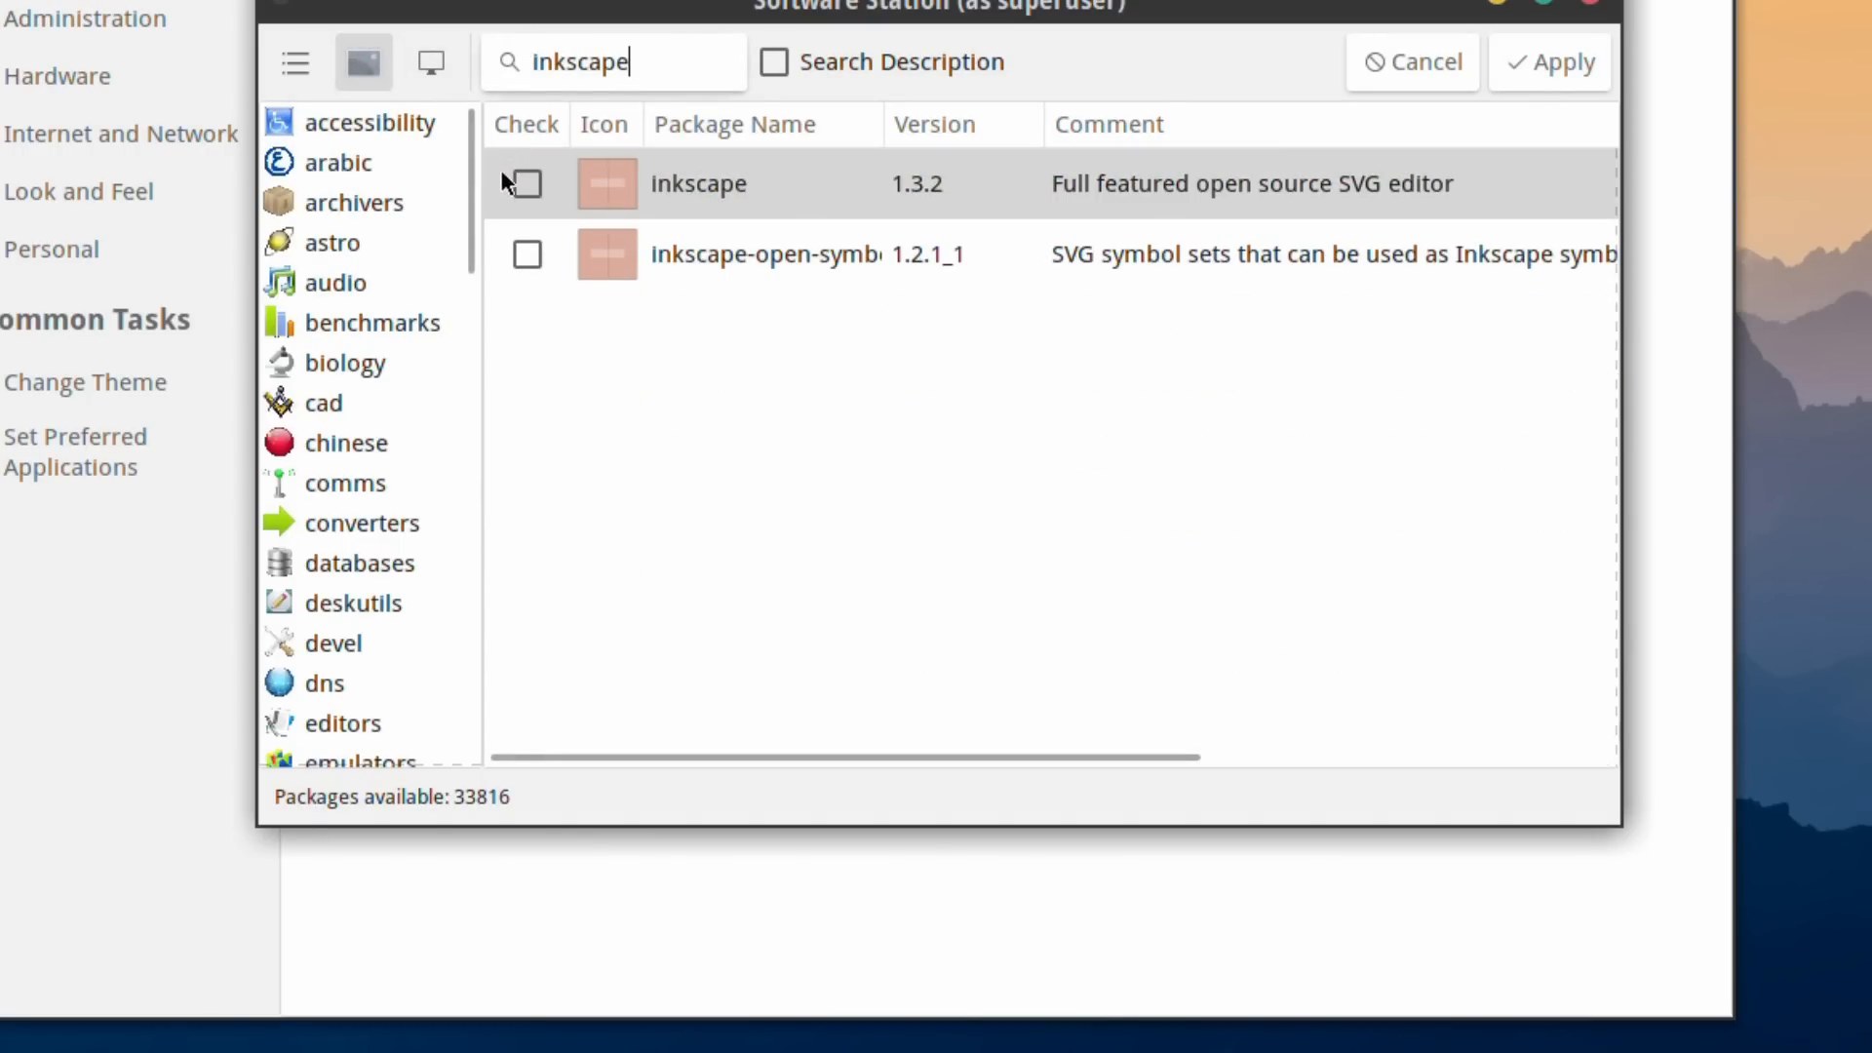
pyautogui.click(520, 248)
# Search for kdenlive and mark the kdenlive package for installation
pyautogui.click(683, 60)
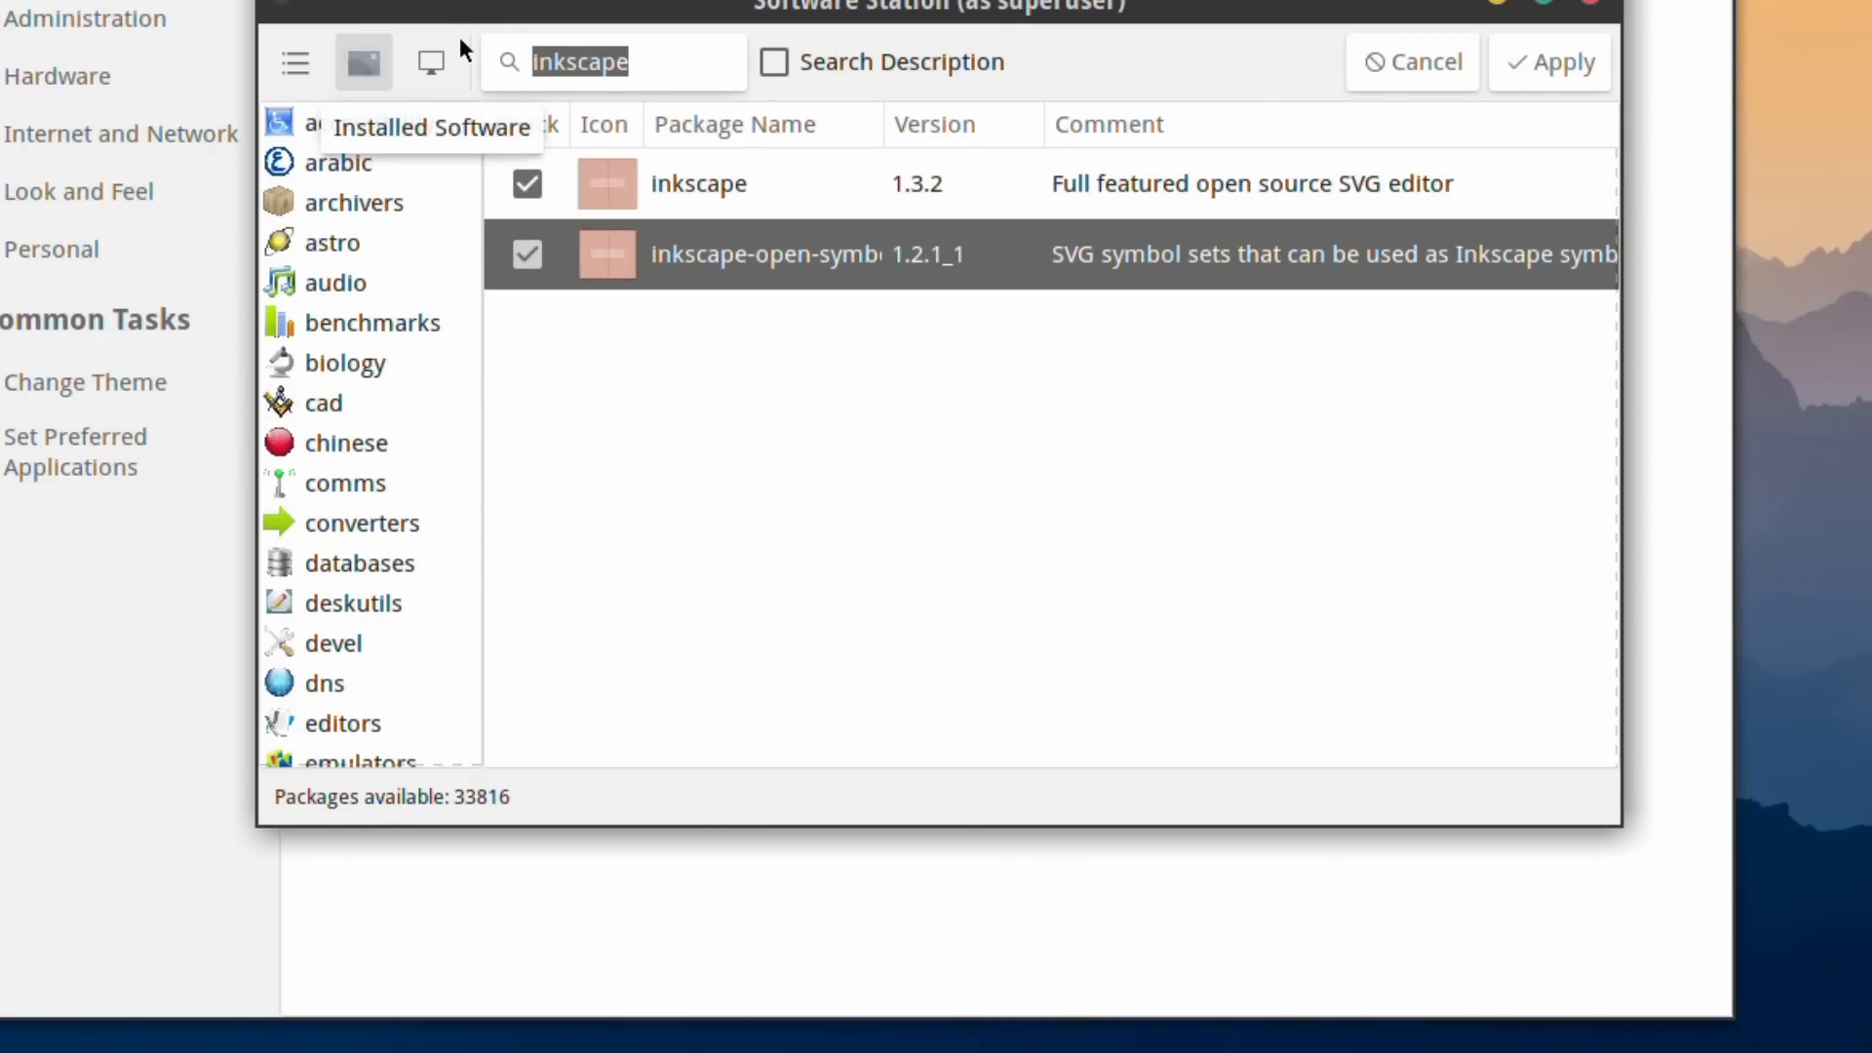
pyautogui.write('kdenli')
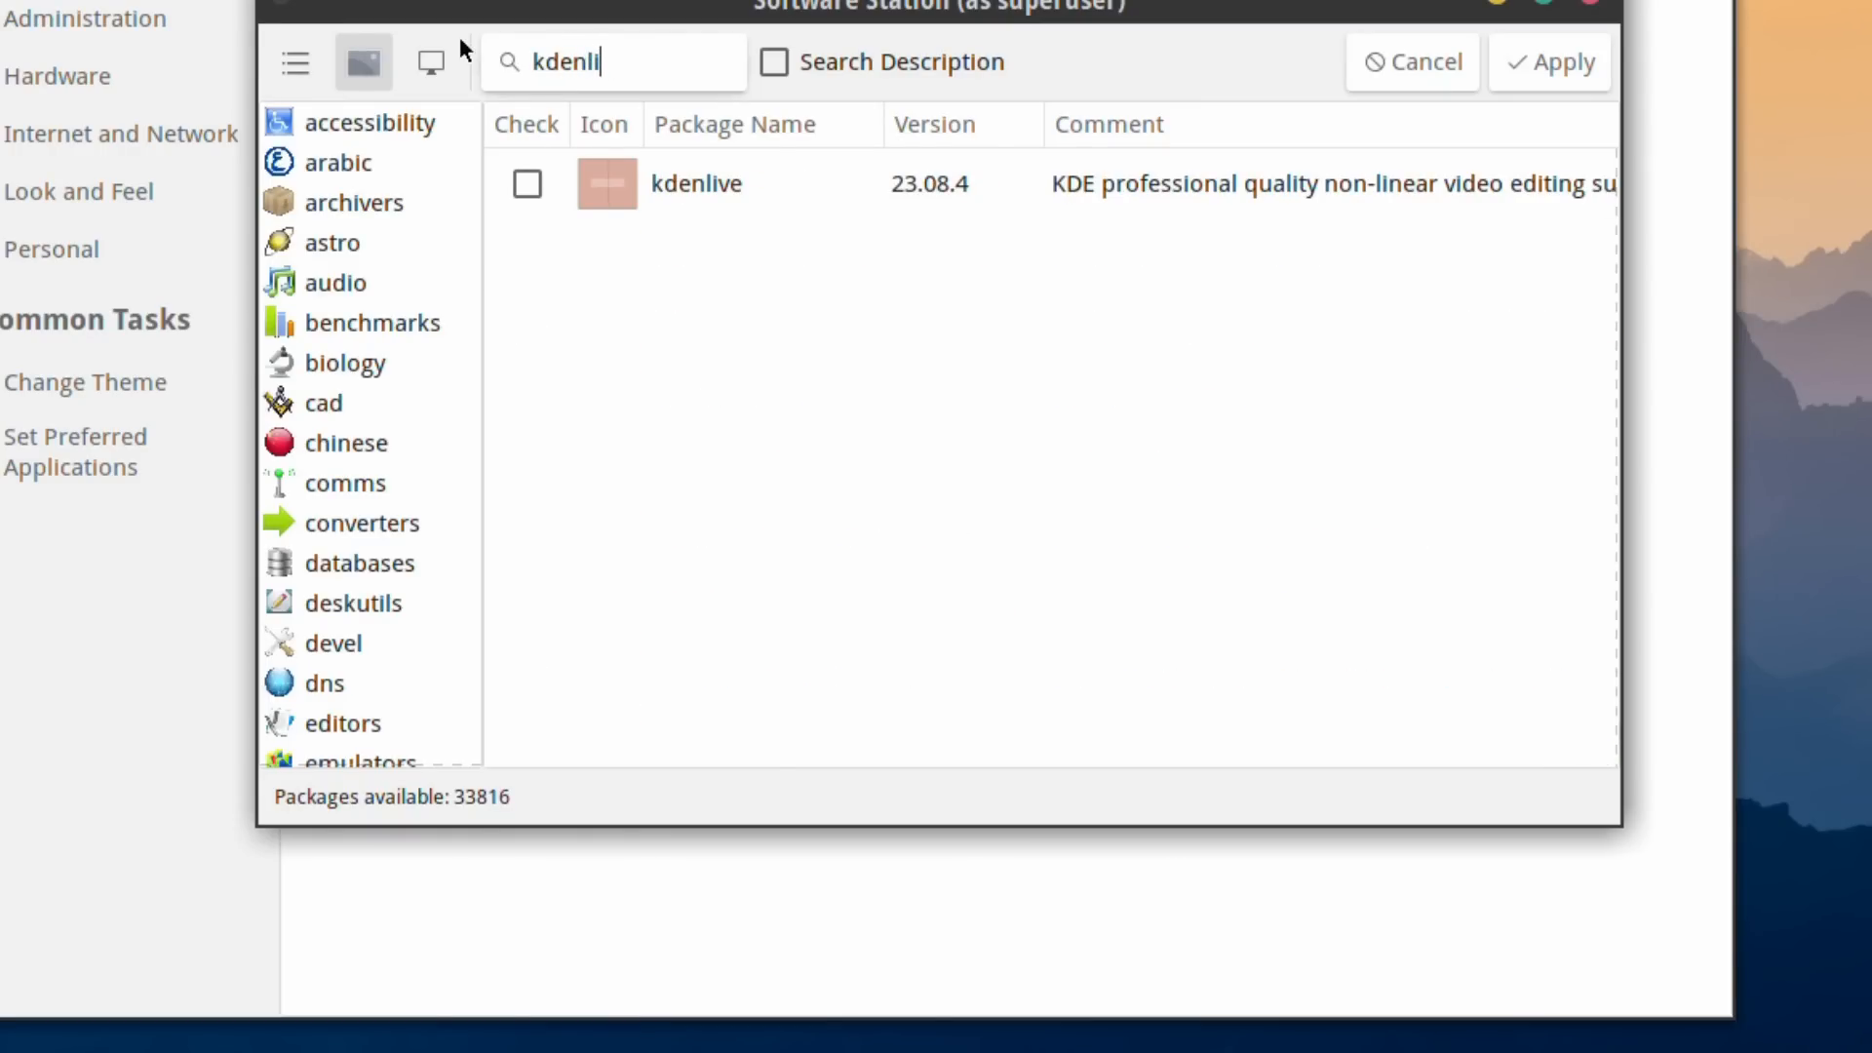
pyautogui.write('ve')
pyautogui.click(527, 185)
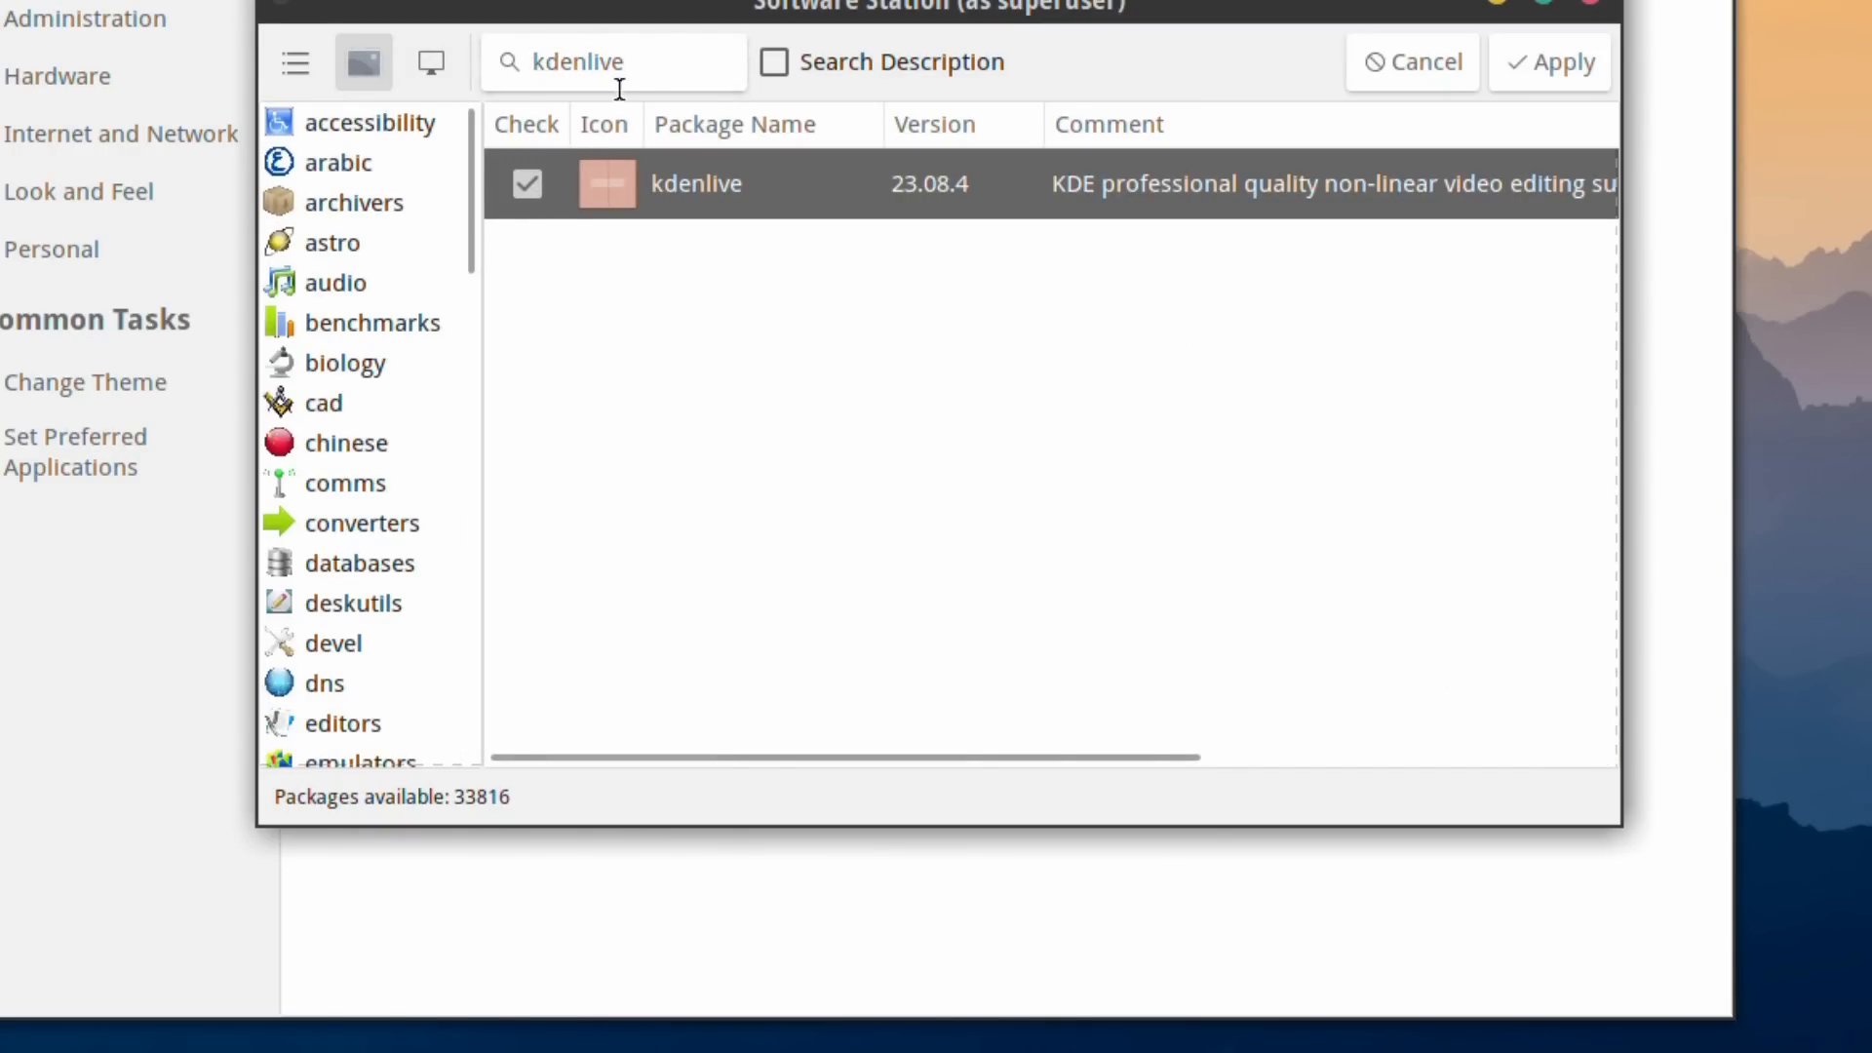
# Search for simplescreen and mark the simplescreenrecorder package for installation
pyautogui.moveTo(624, 64); pyautogui.dragTo(470, 37)
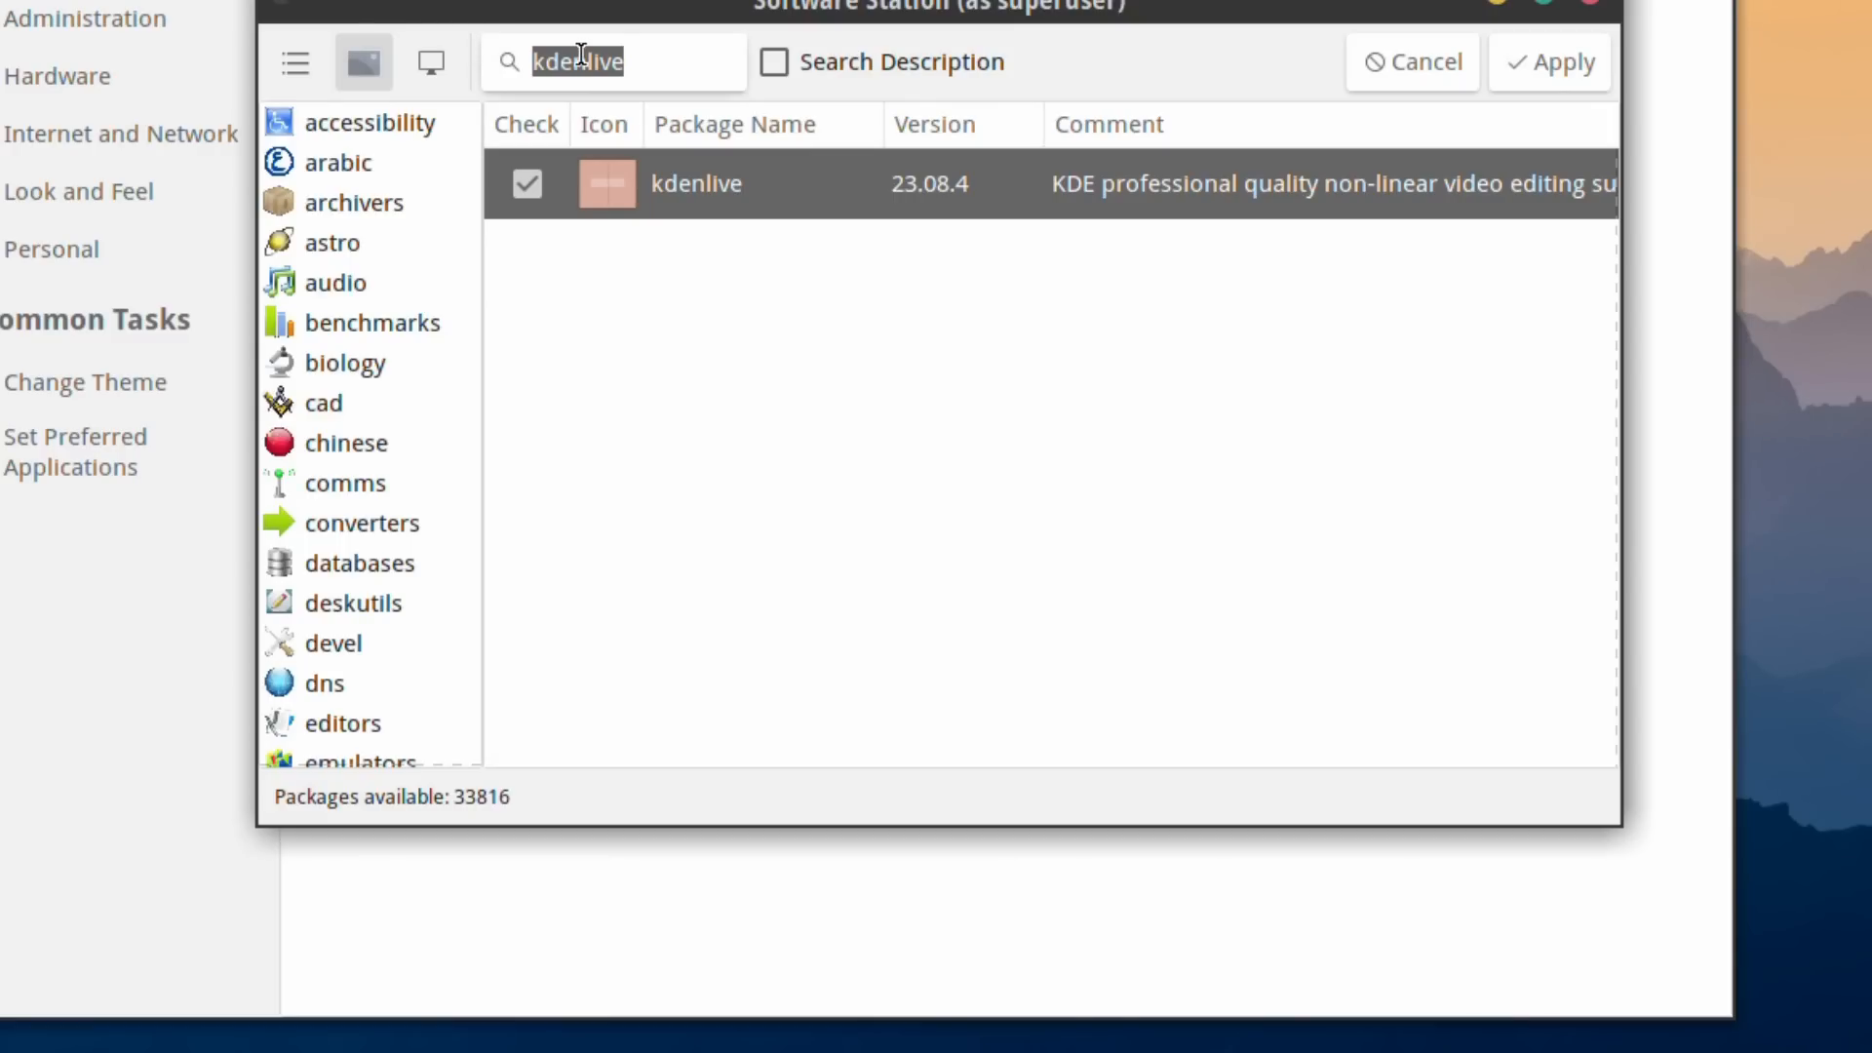
pyautogui.write('simple')
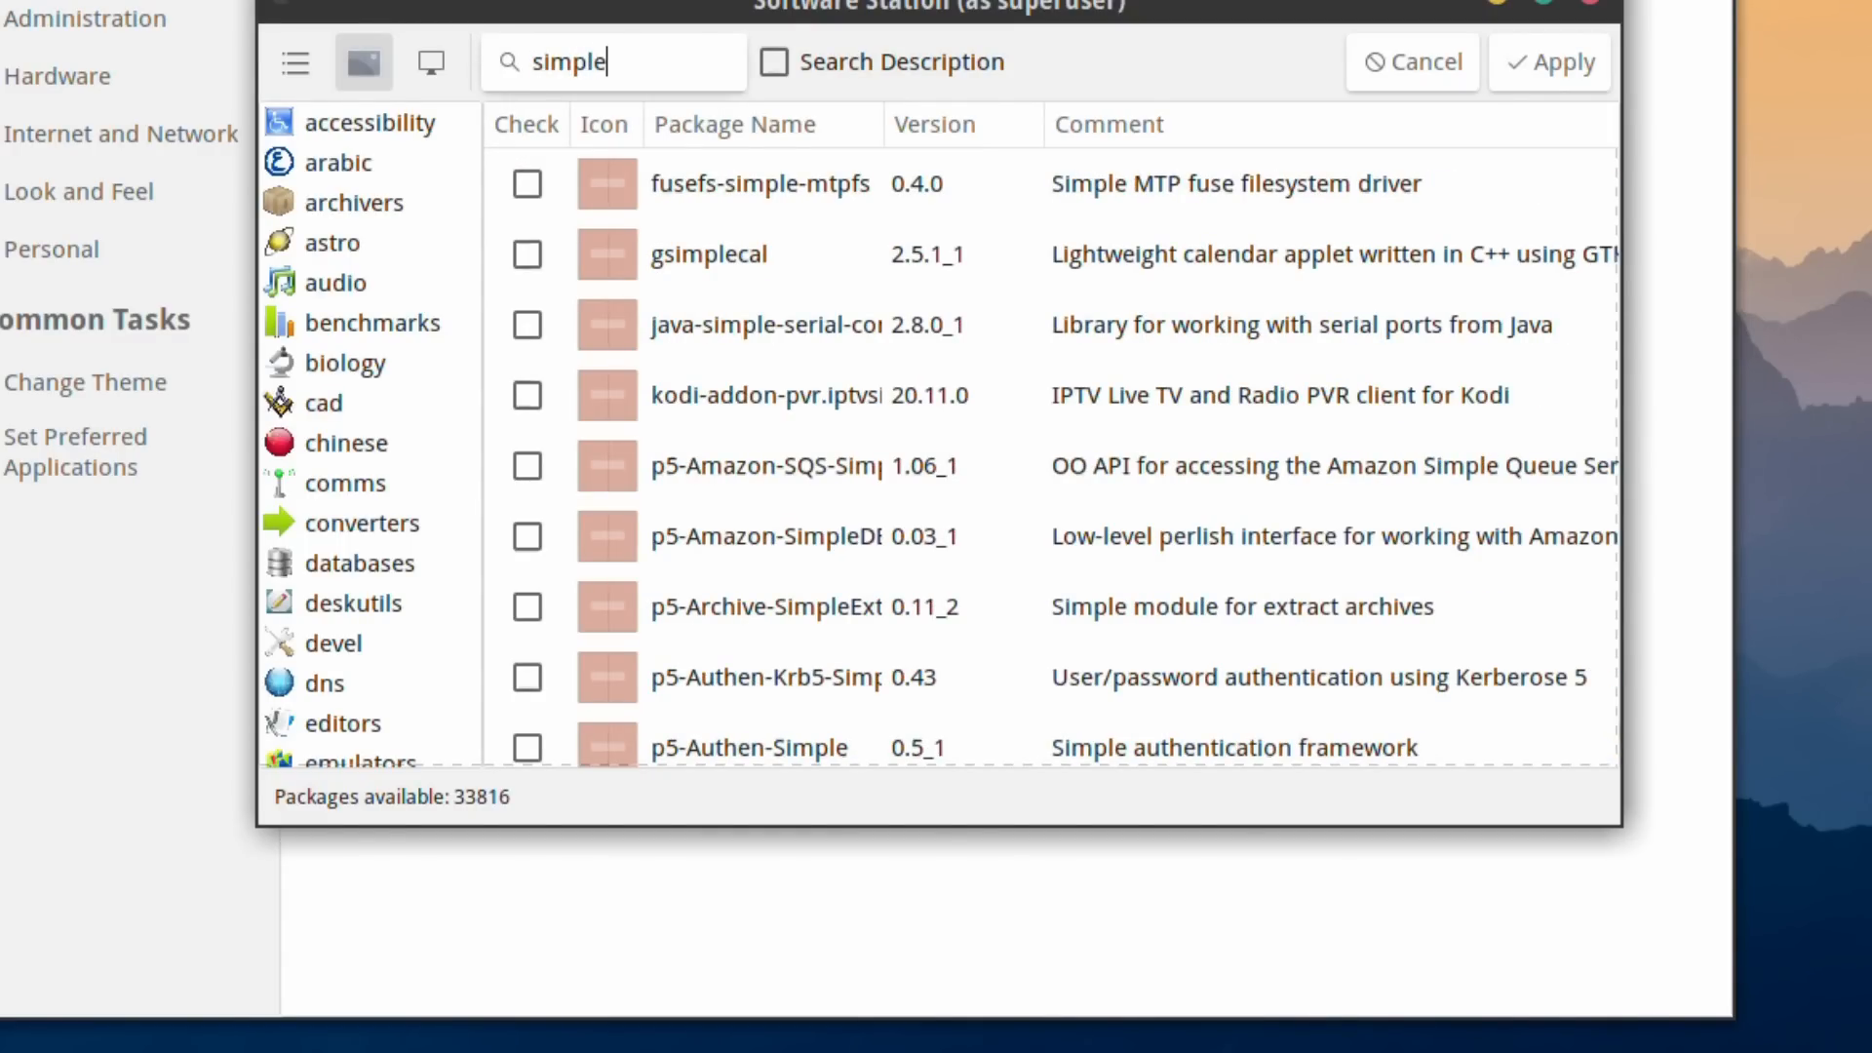
pyautogui.write('screen')
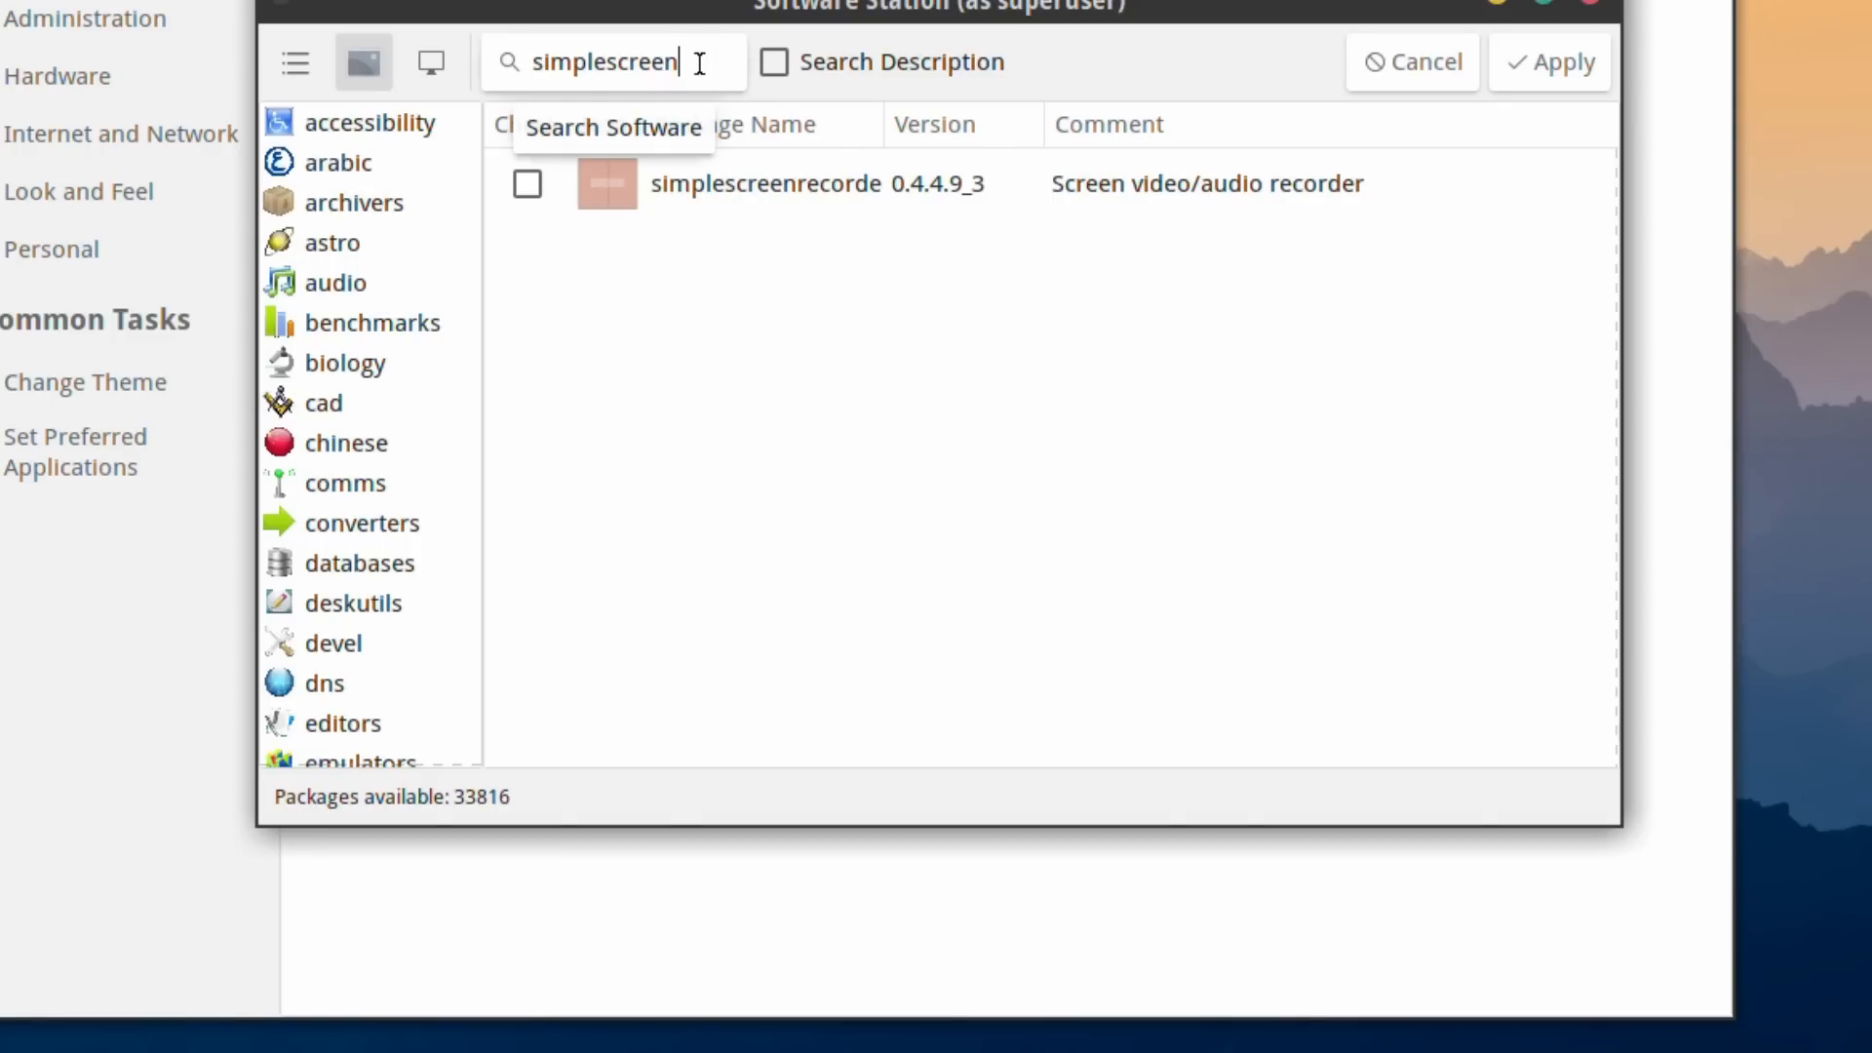
pyautogui.click(528, 180)
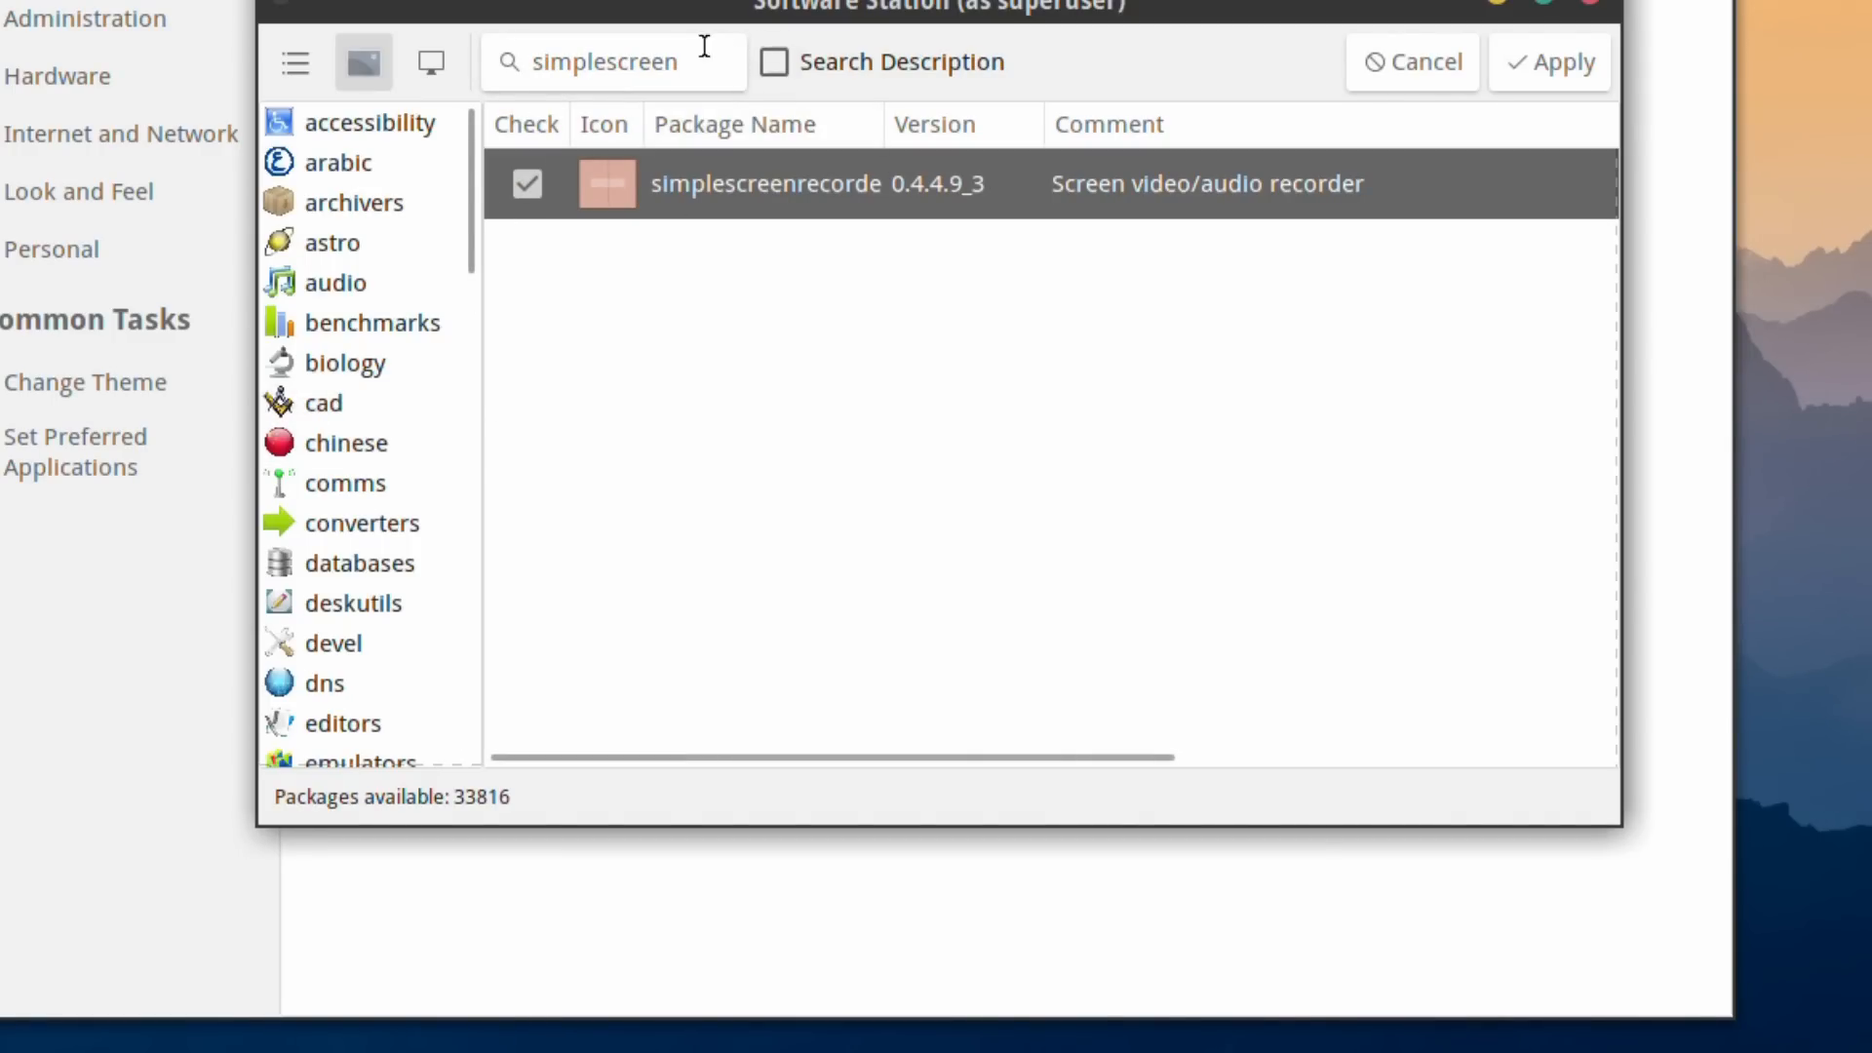
pyautogui.moveTo(663, 62); pyautogui.dragTo(399, 31)
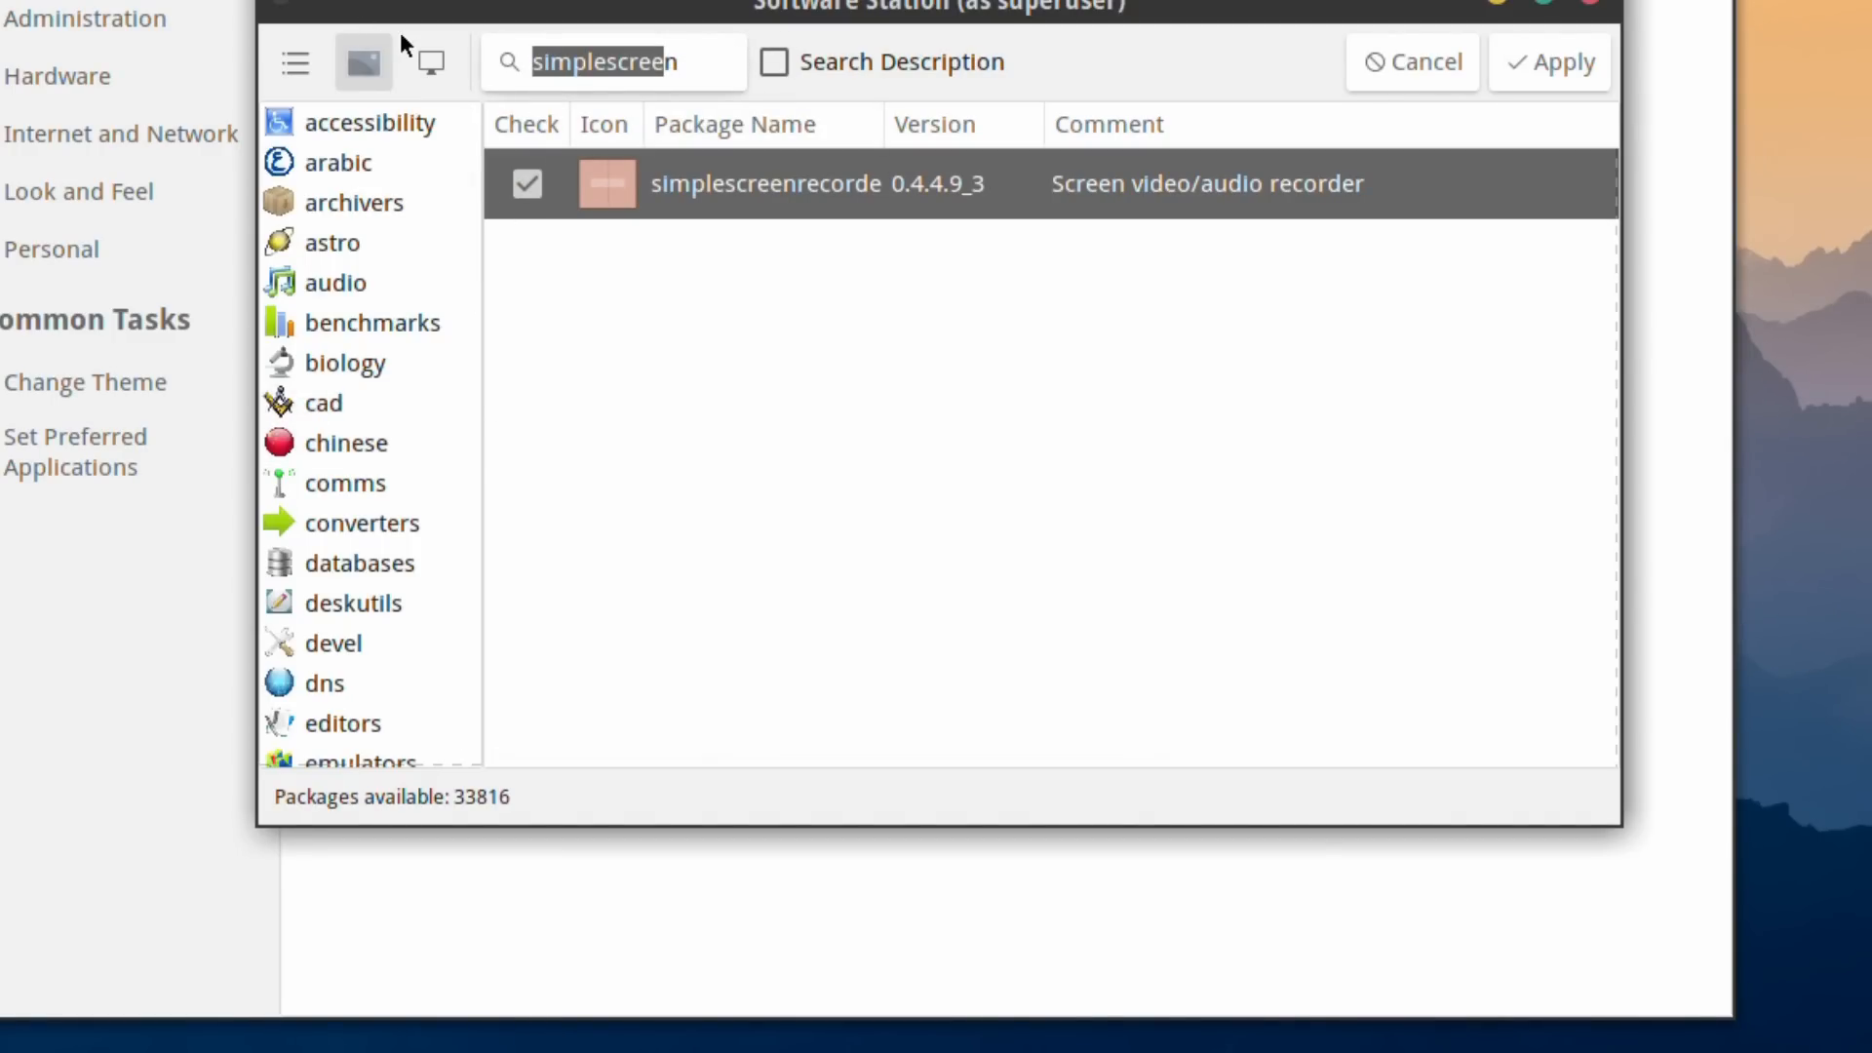
# Clear the package search, browse the games category and mark lbreakout2 for installation
pyautogui.press('BackSpace')
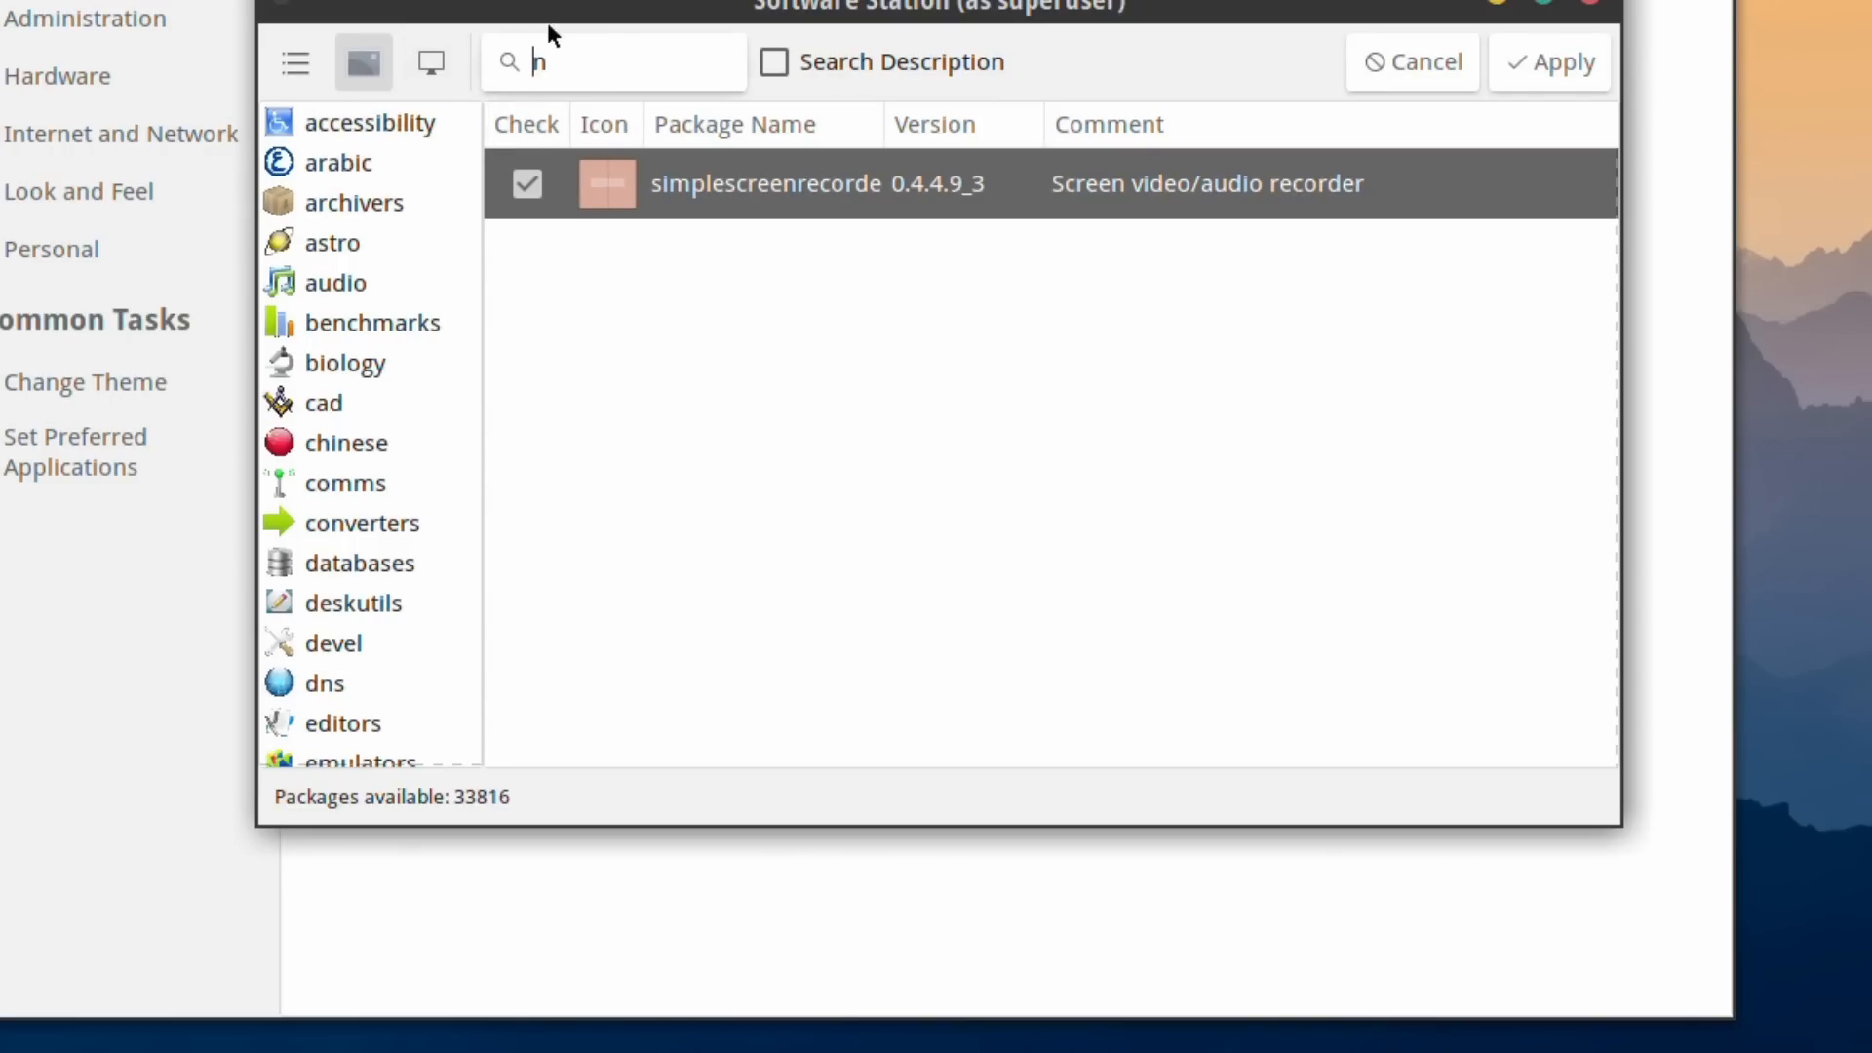
pyautogui.click(585, 62)
pyautogui.press('BackSpace')
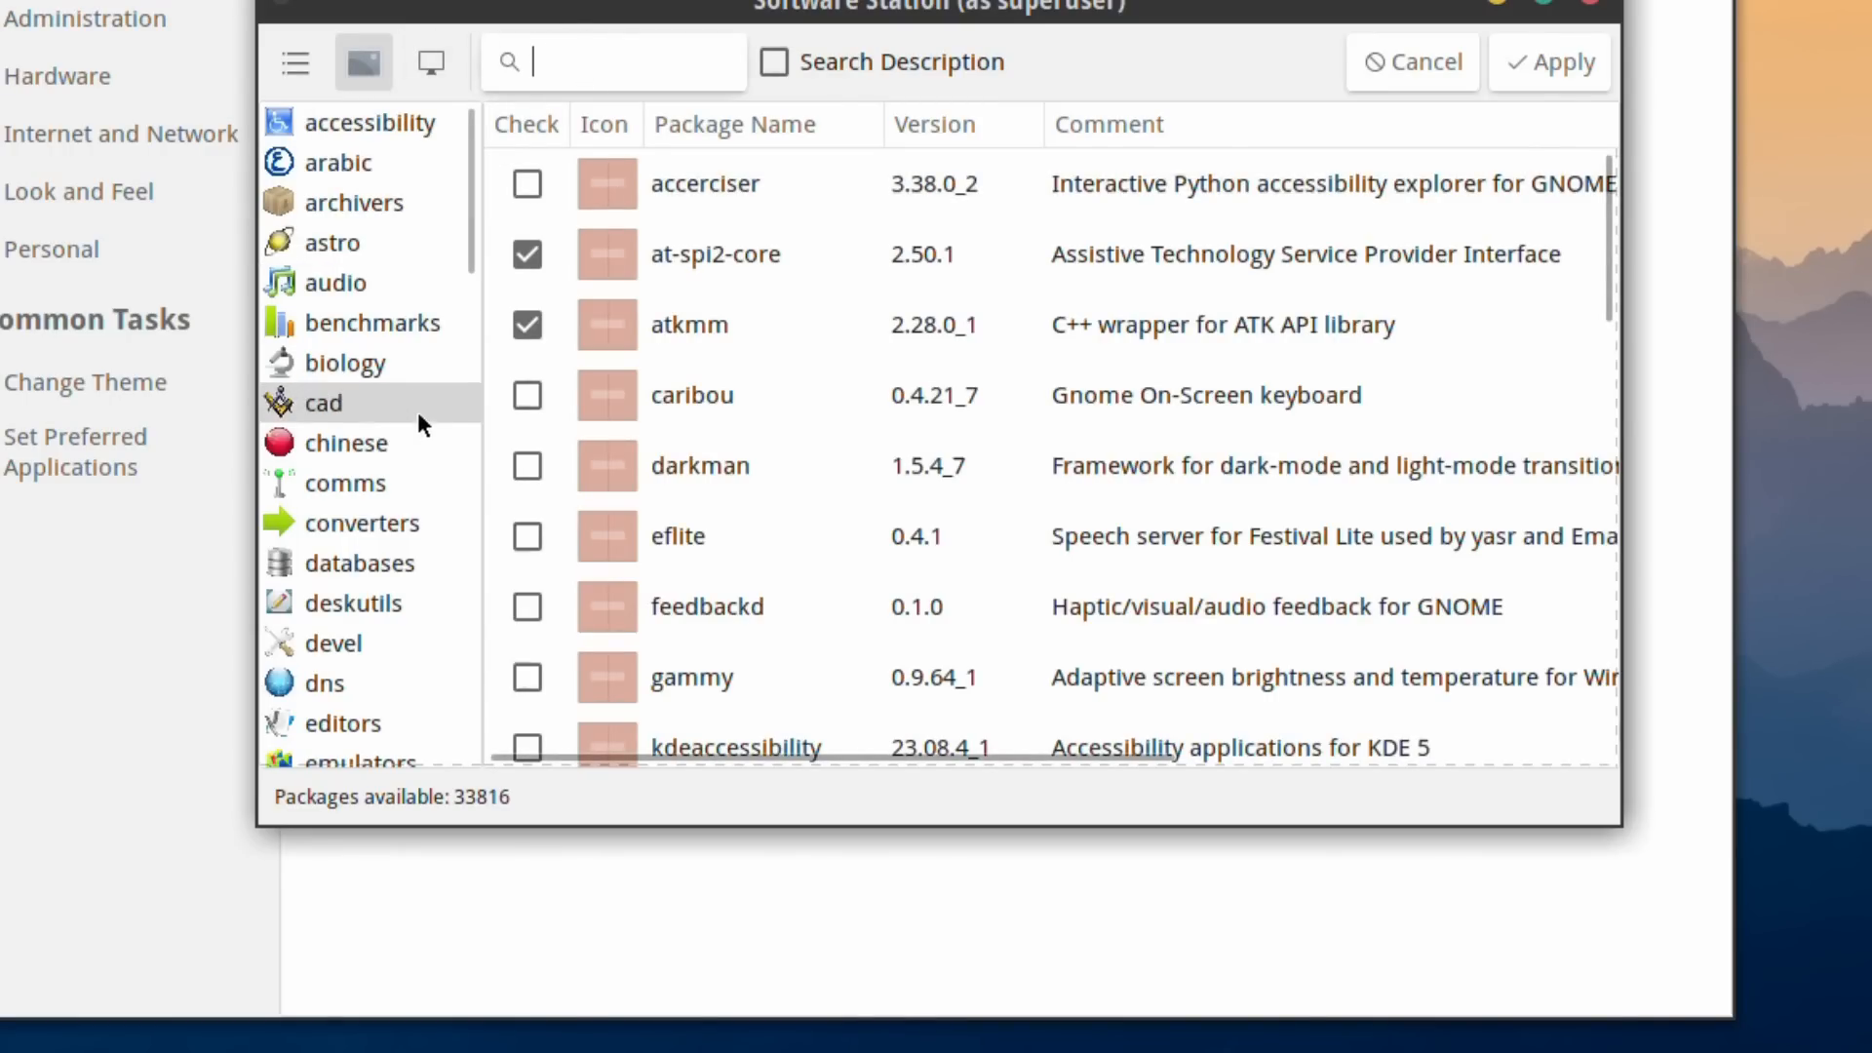
pyautogui.scroll(-3, 365, 290)
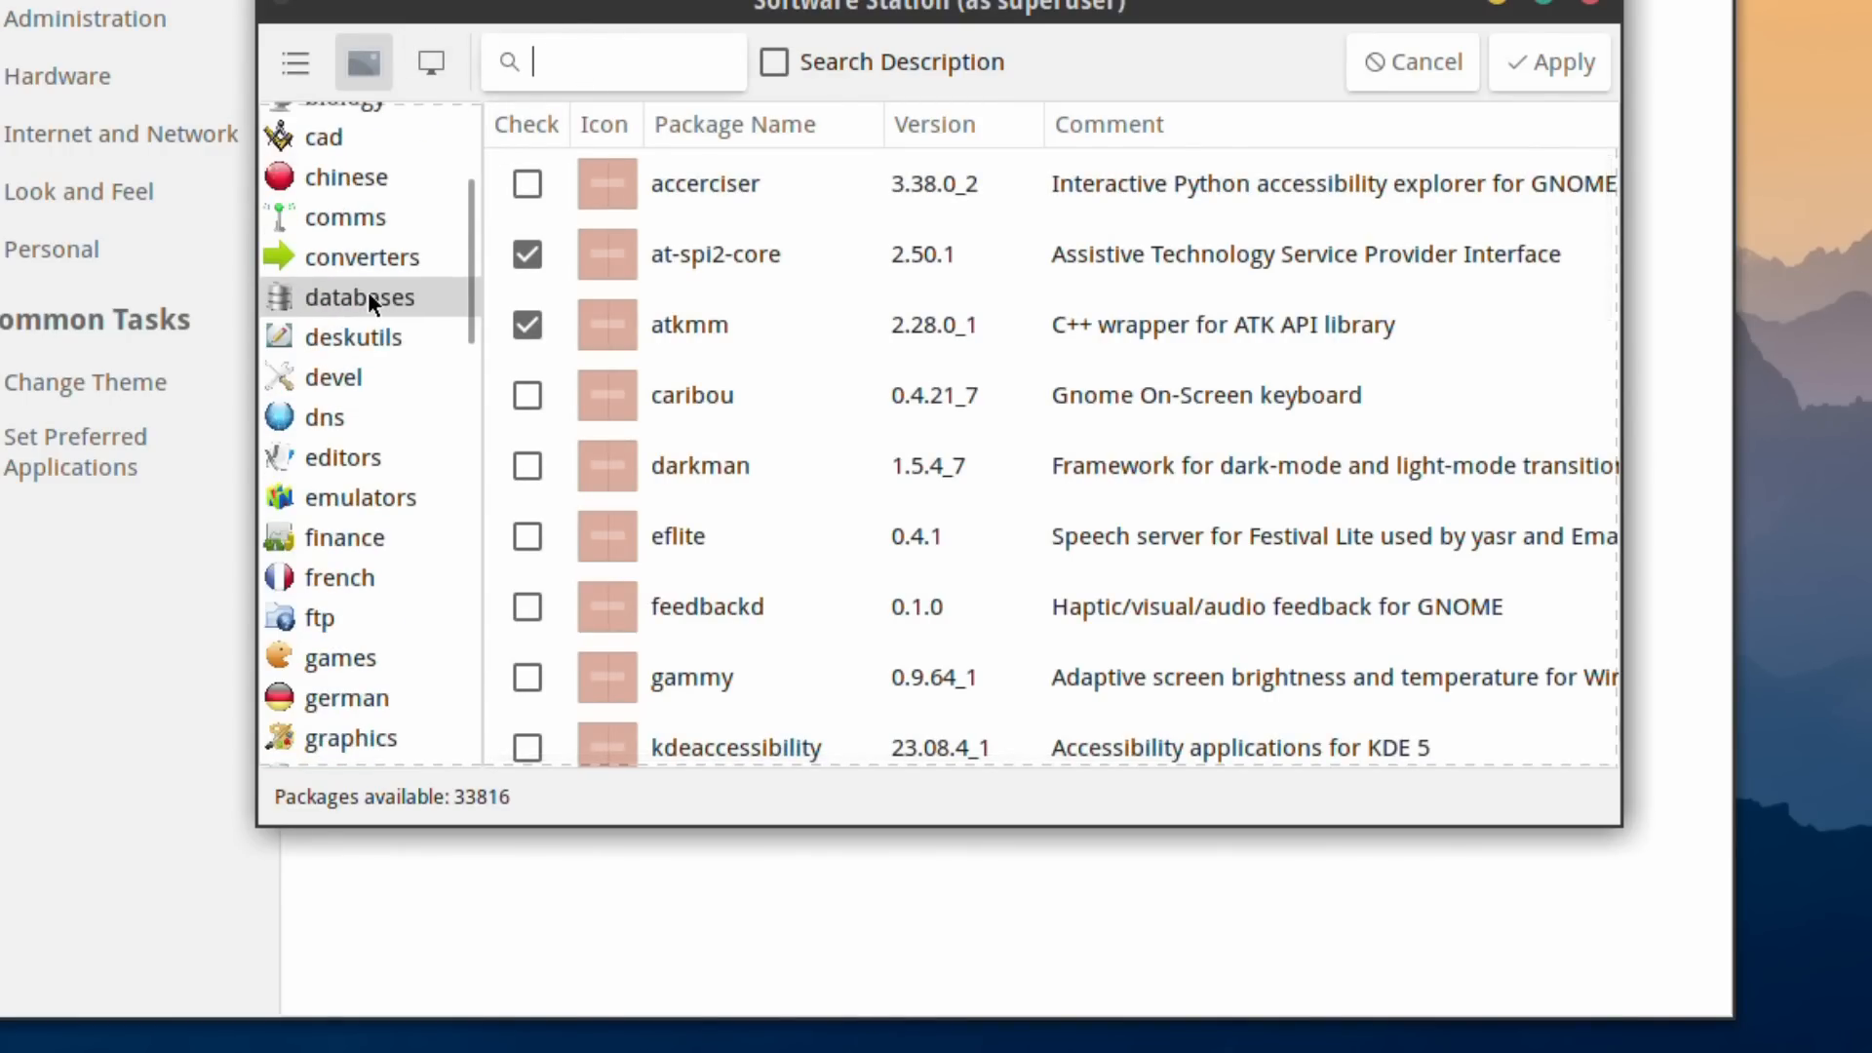
pyautogui.scroll(-1, 367, 290)
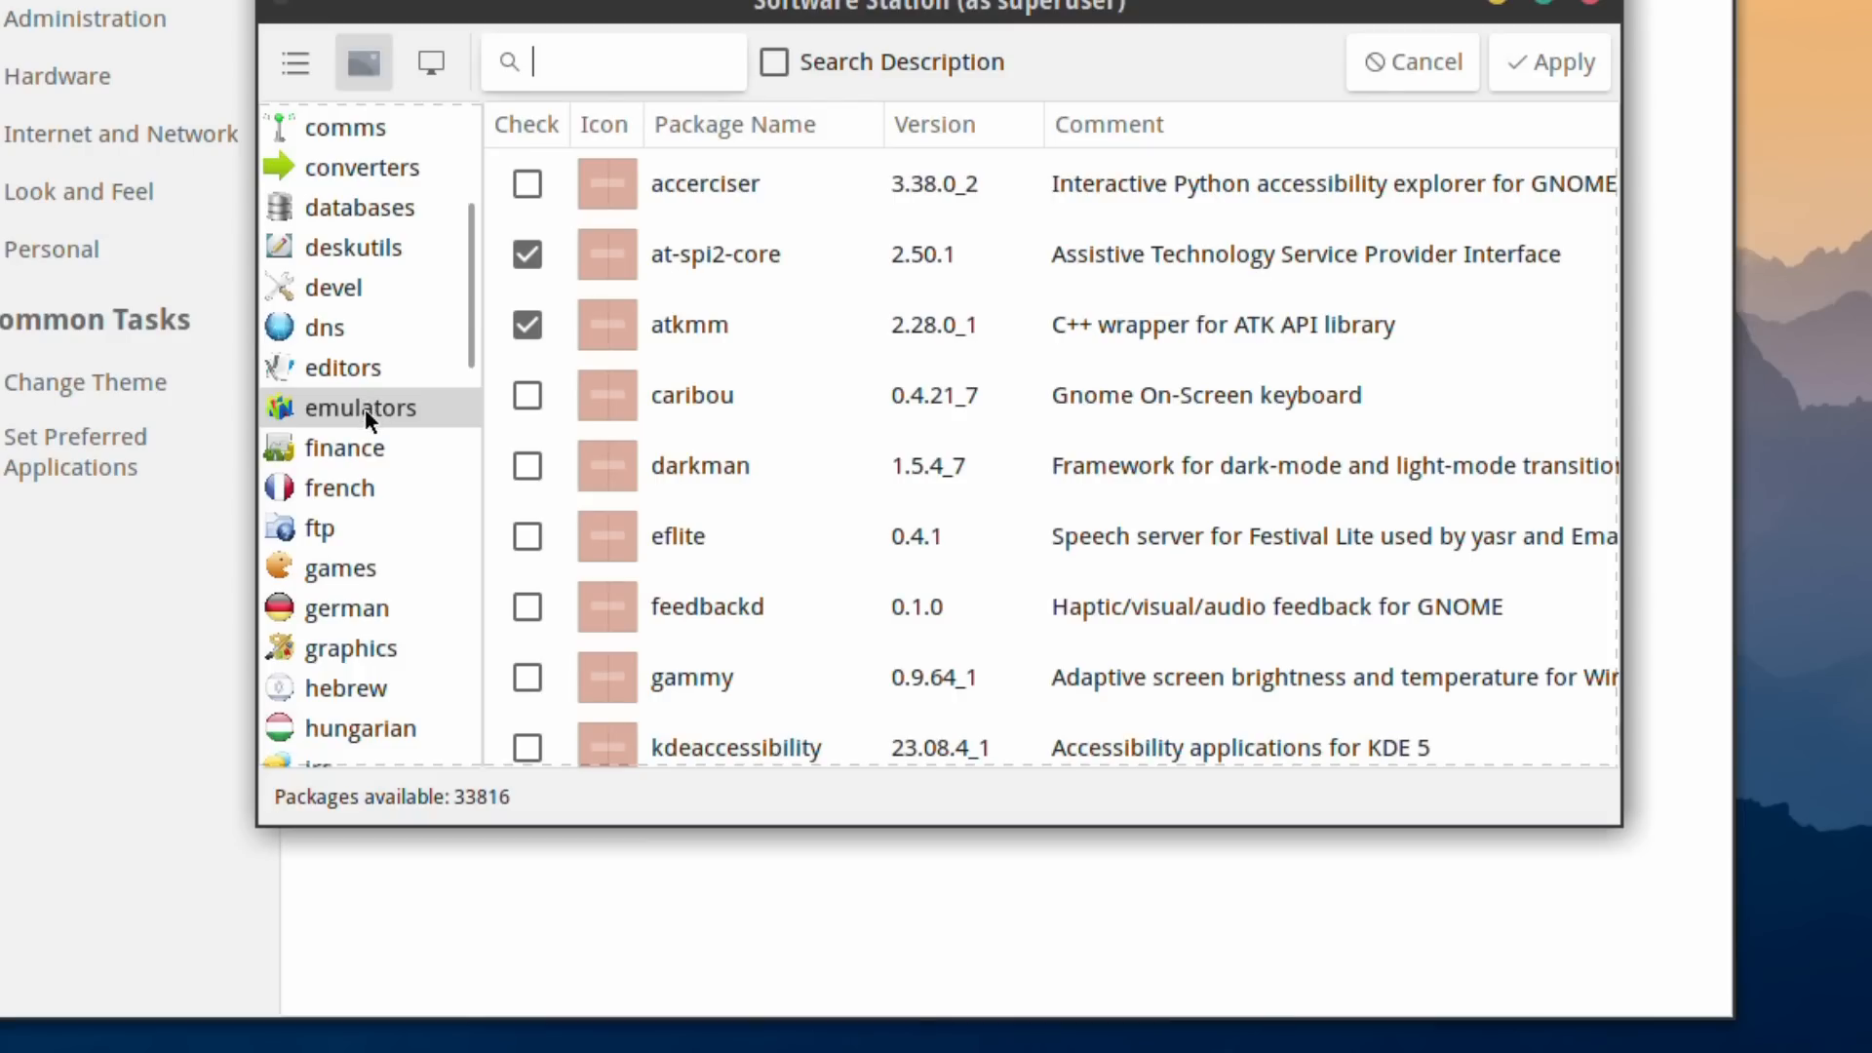
pyautogui.scroll(-1, 364, 407)
pyautogui.click(329, 482)
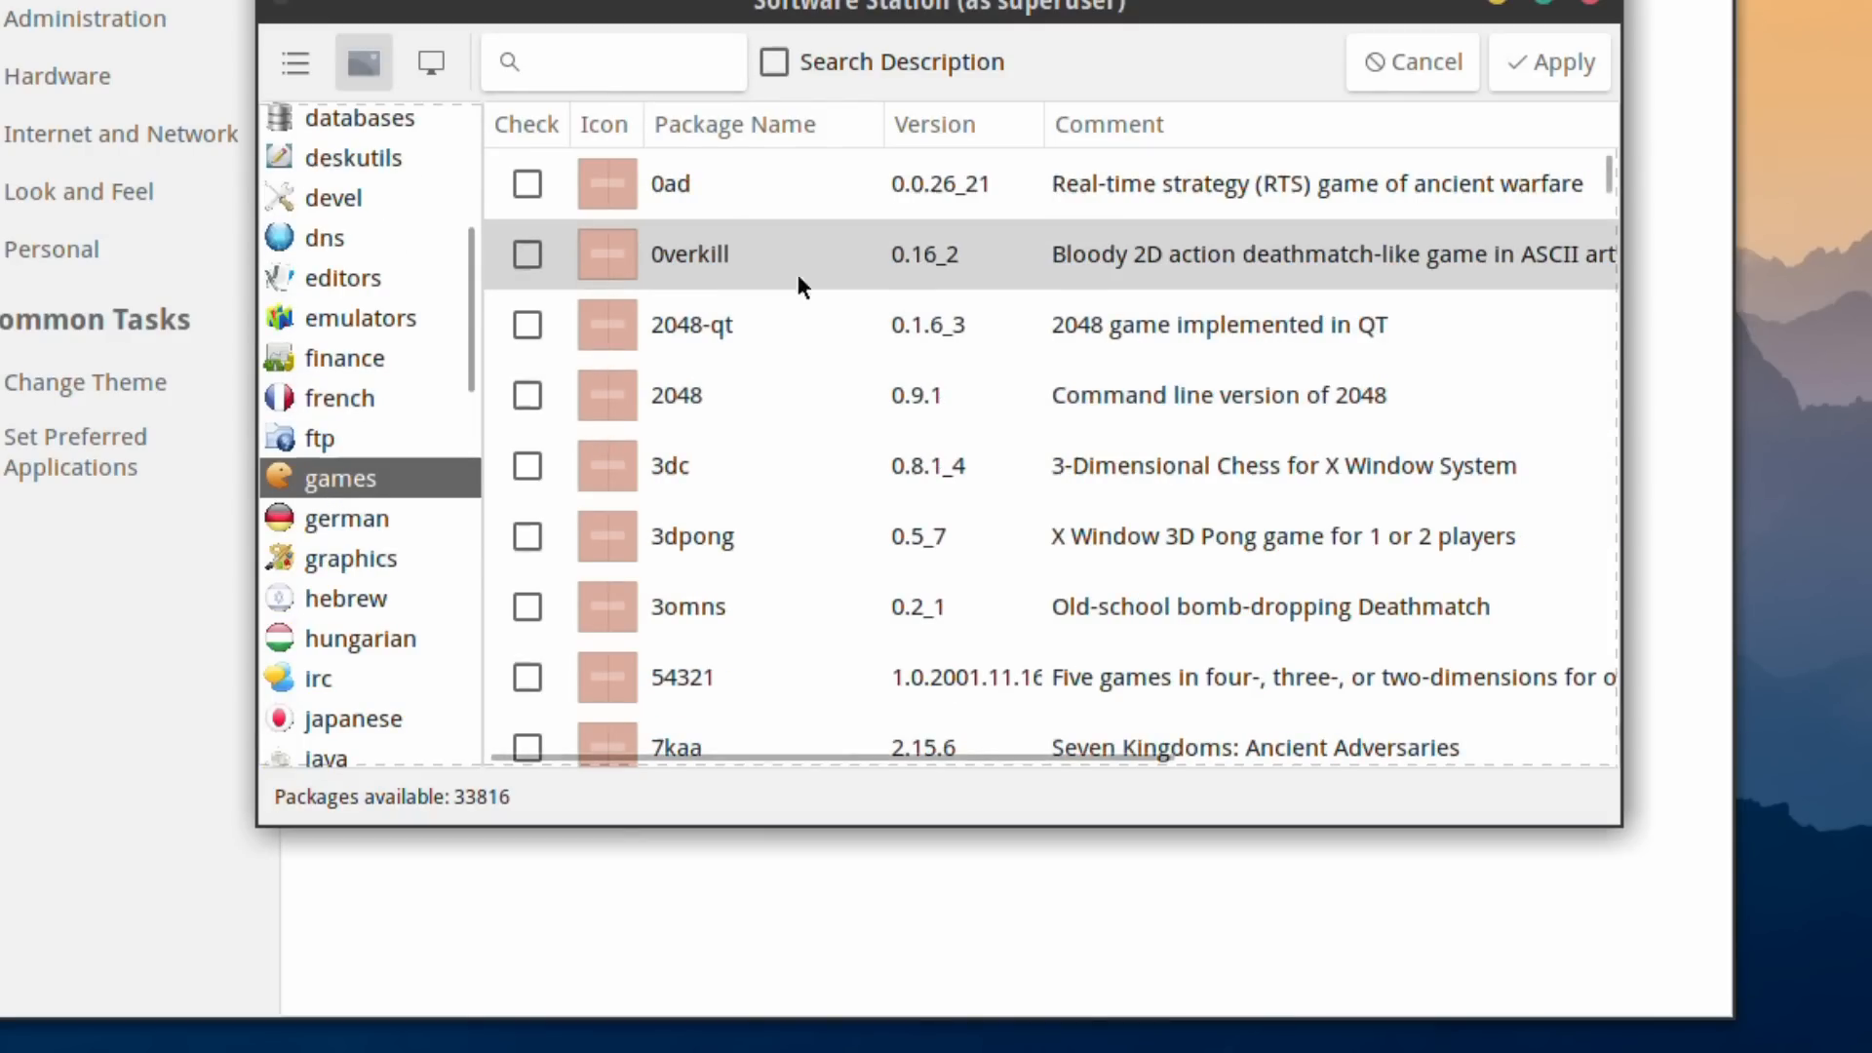
pyautogui.moveTo(1611, 172); pyautogui.dragTo(1571, 410)
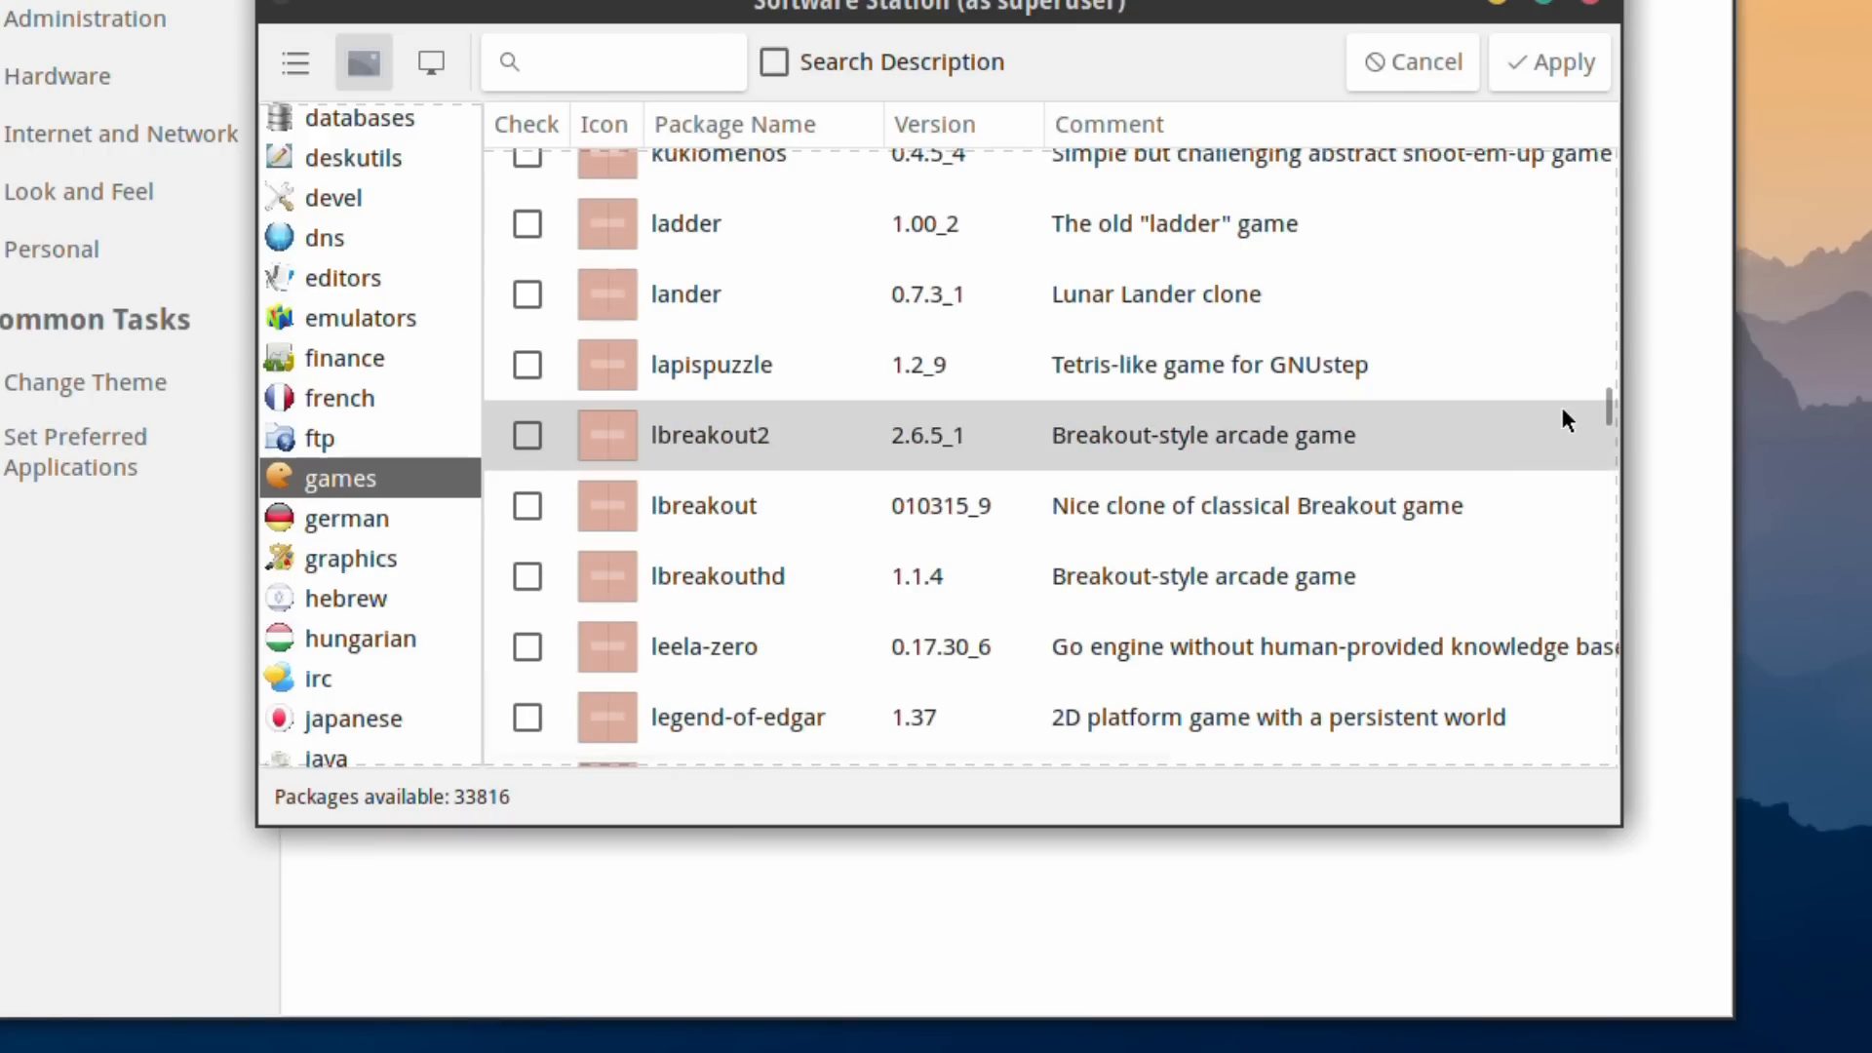
pyautogui.click(525, 427)
# Look further through the games list, then apply all marked packages and confirm the software changes
pyautogui.scroll(-2, 696, 616)
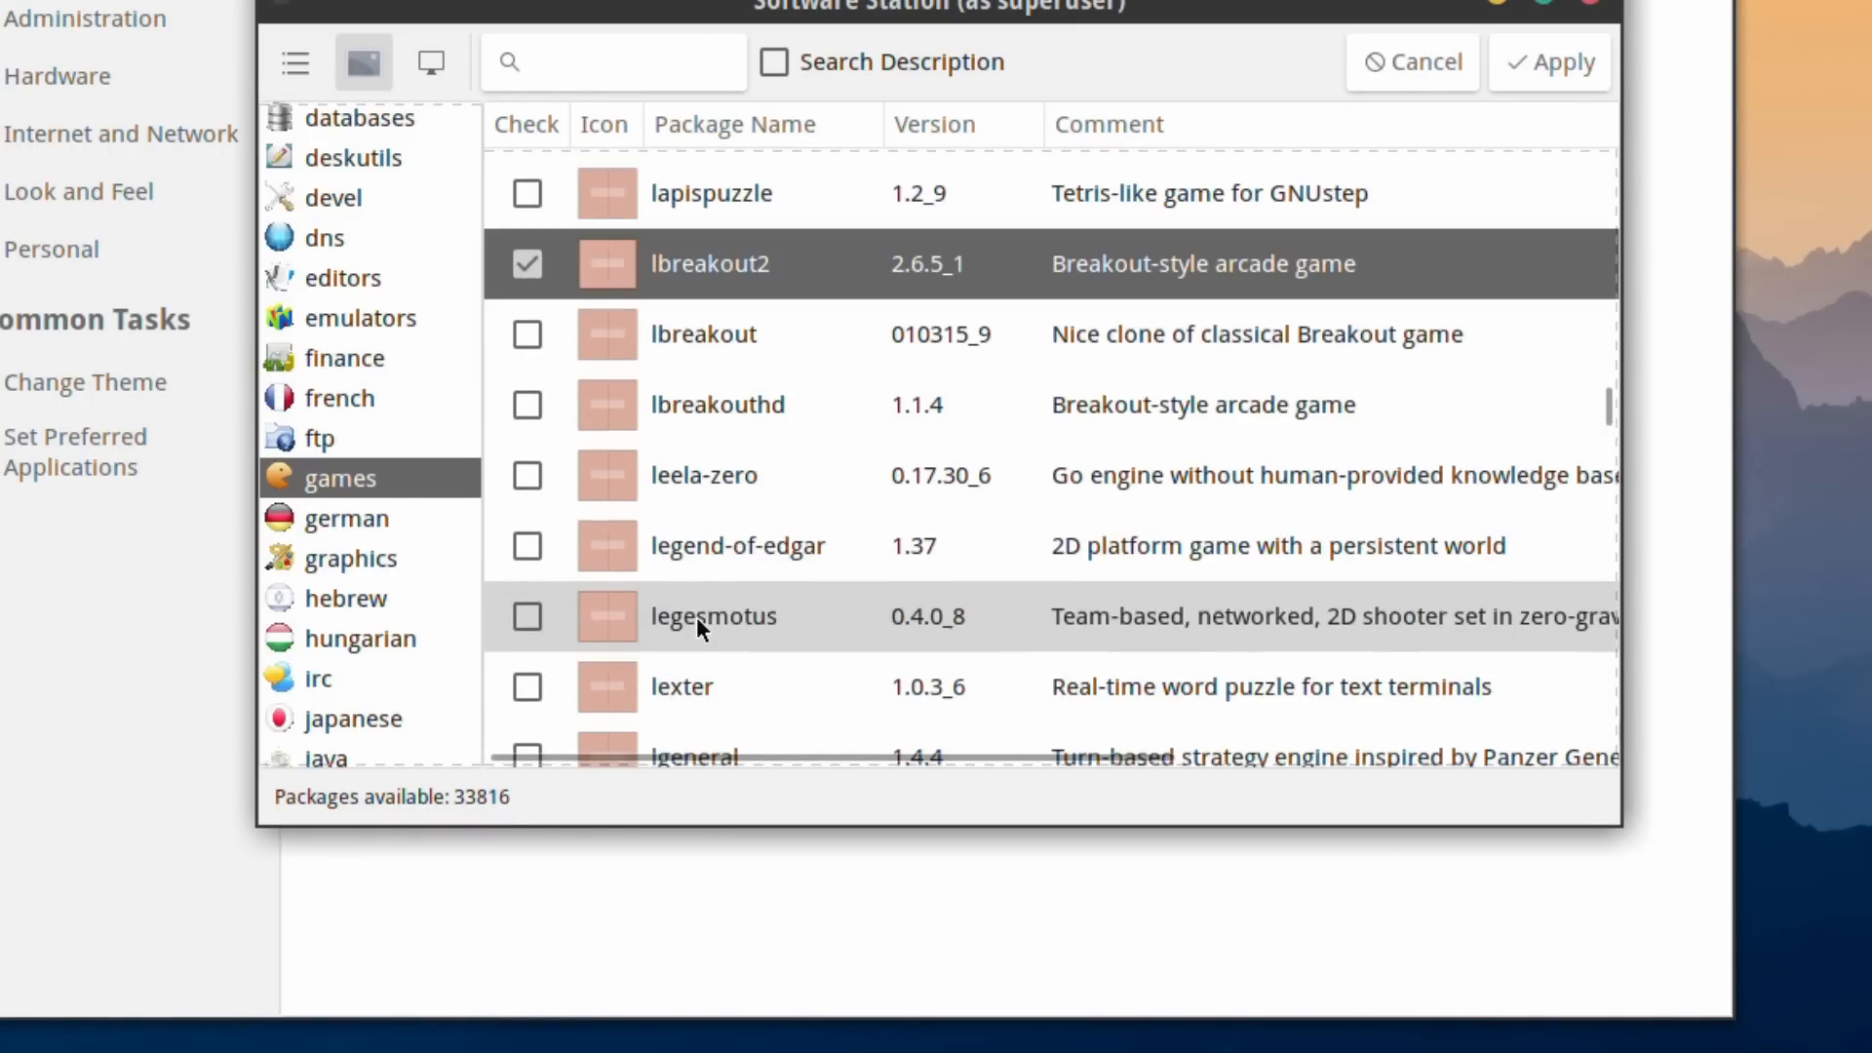
pyautogui.scroll(-3, 928, 616)
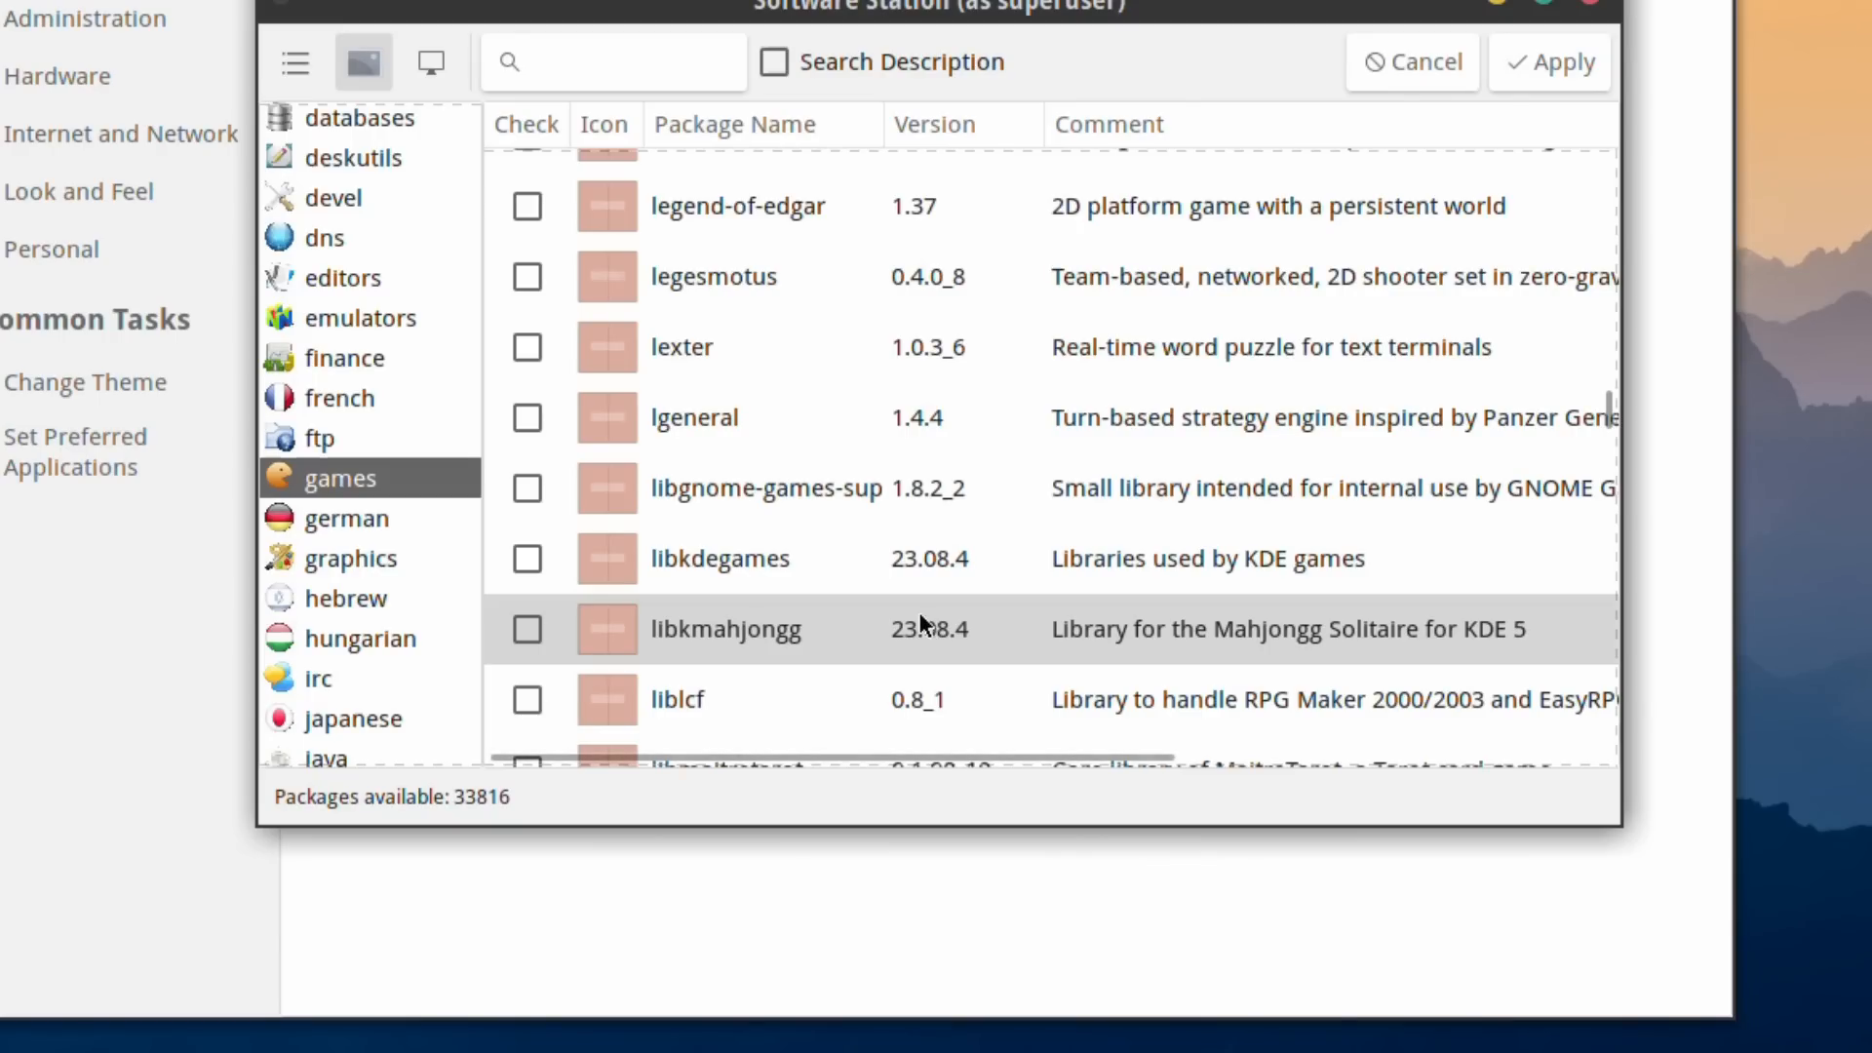
pyautogui.scroll(-3, 919, 611)
pyautogui.scroll(-3, 918, 611)
pyautogui.scroll(-3, 918, 611)
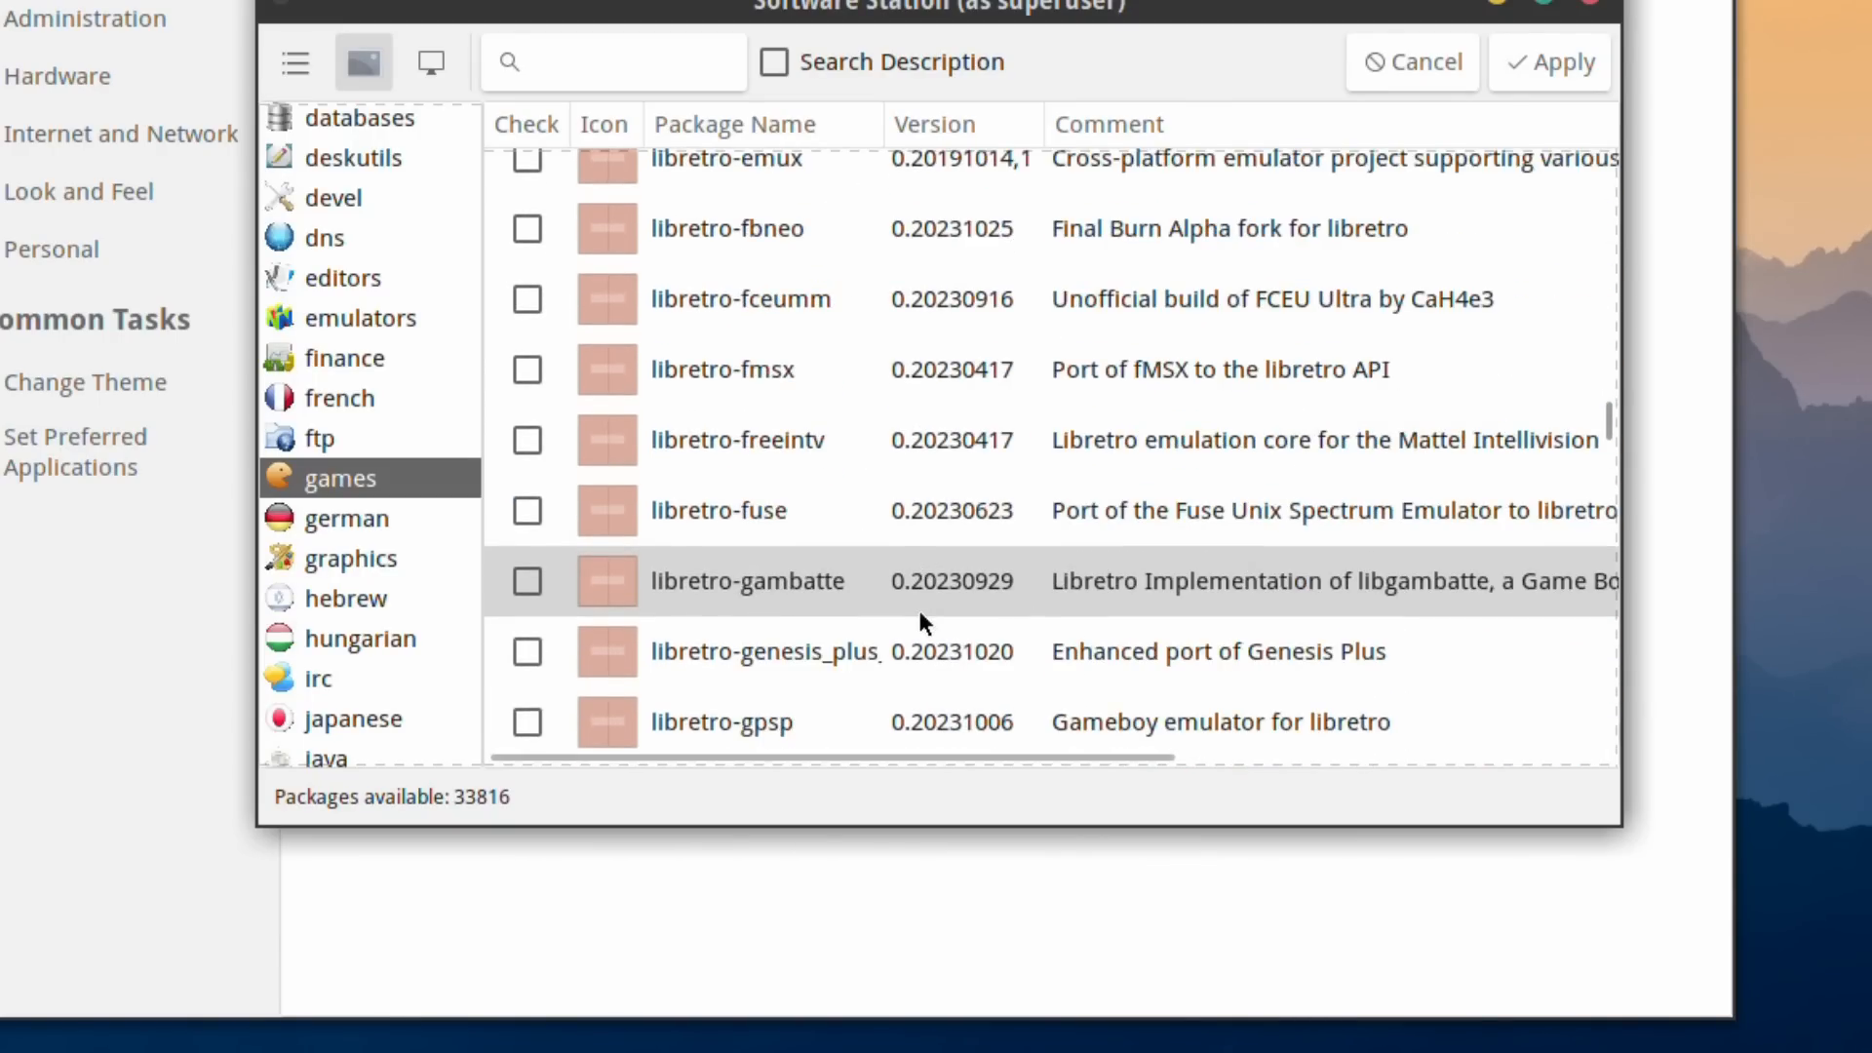
pyautogui.scroll(3, 917, 606)
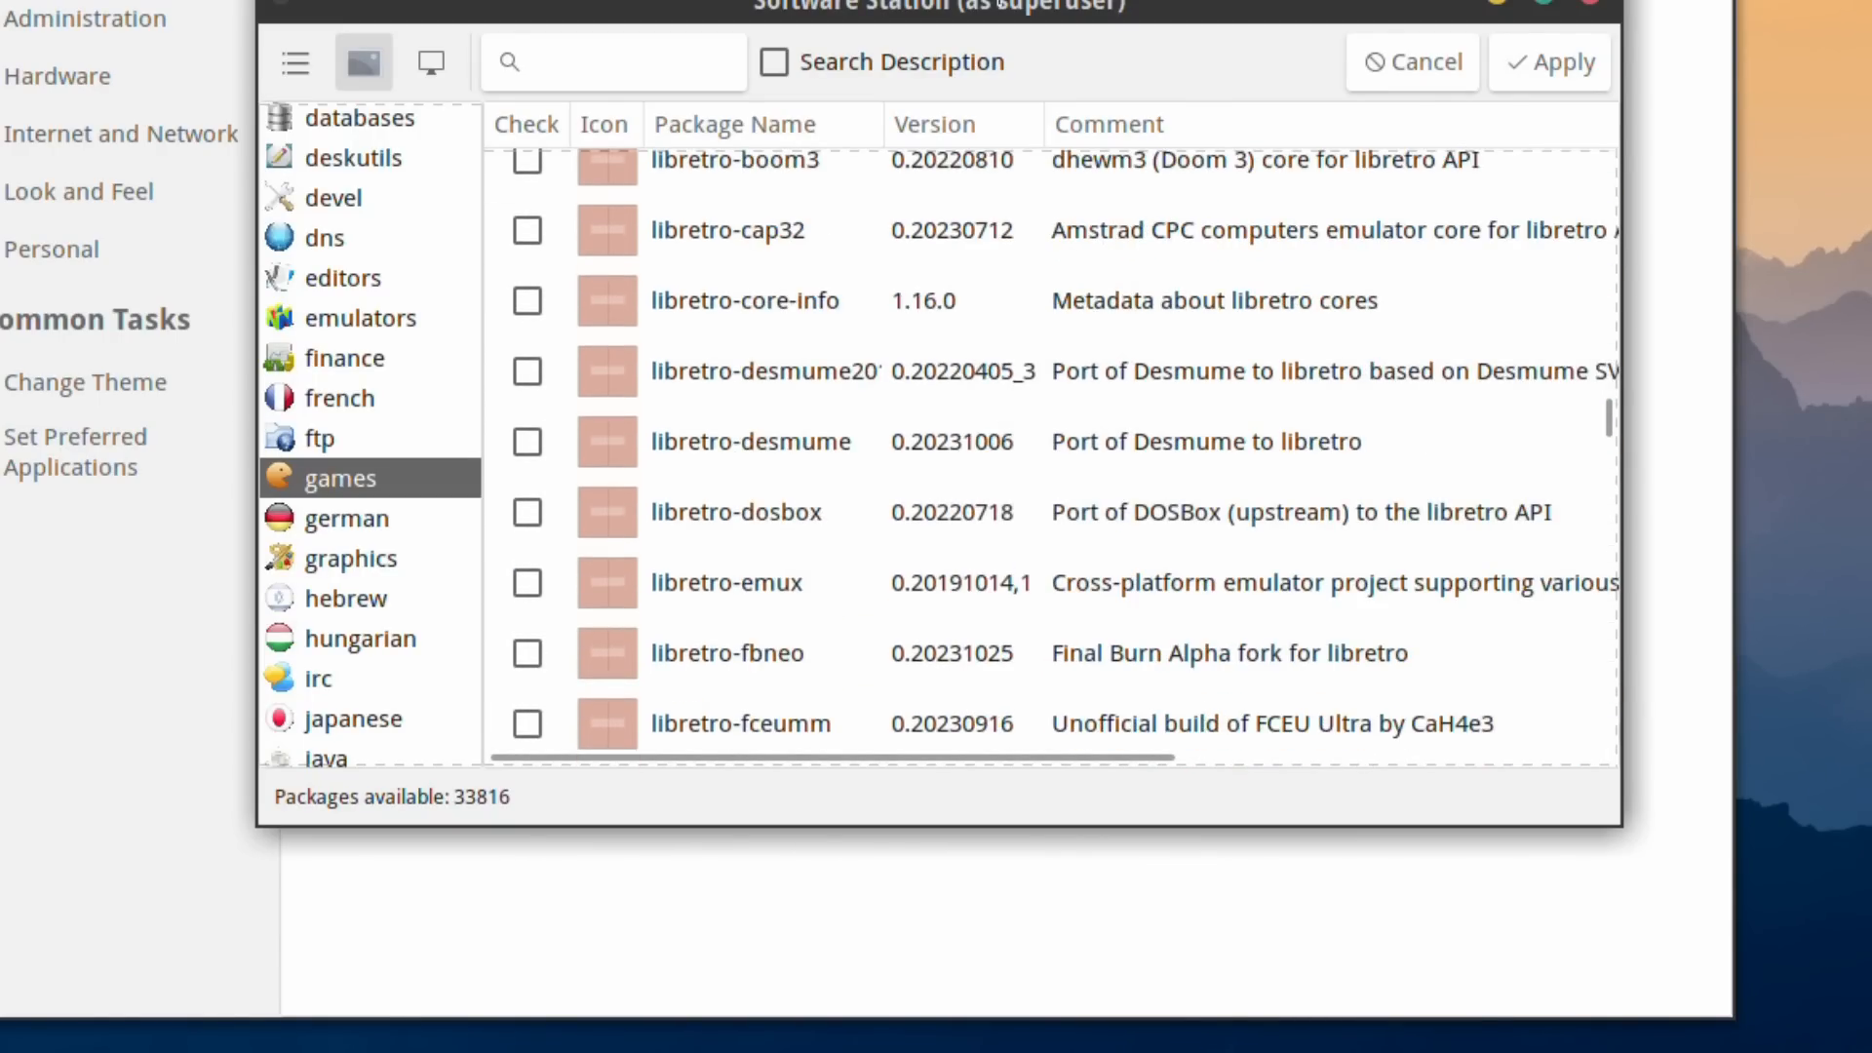
pyautogui.click(1529, 58)
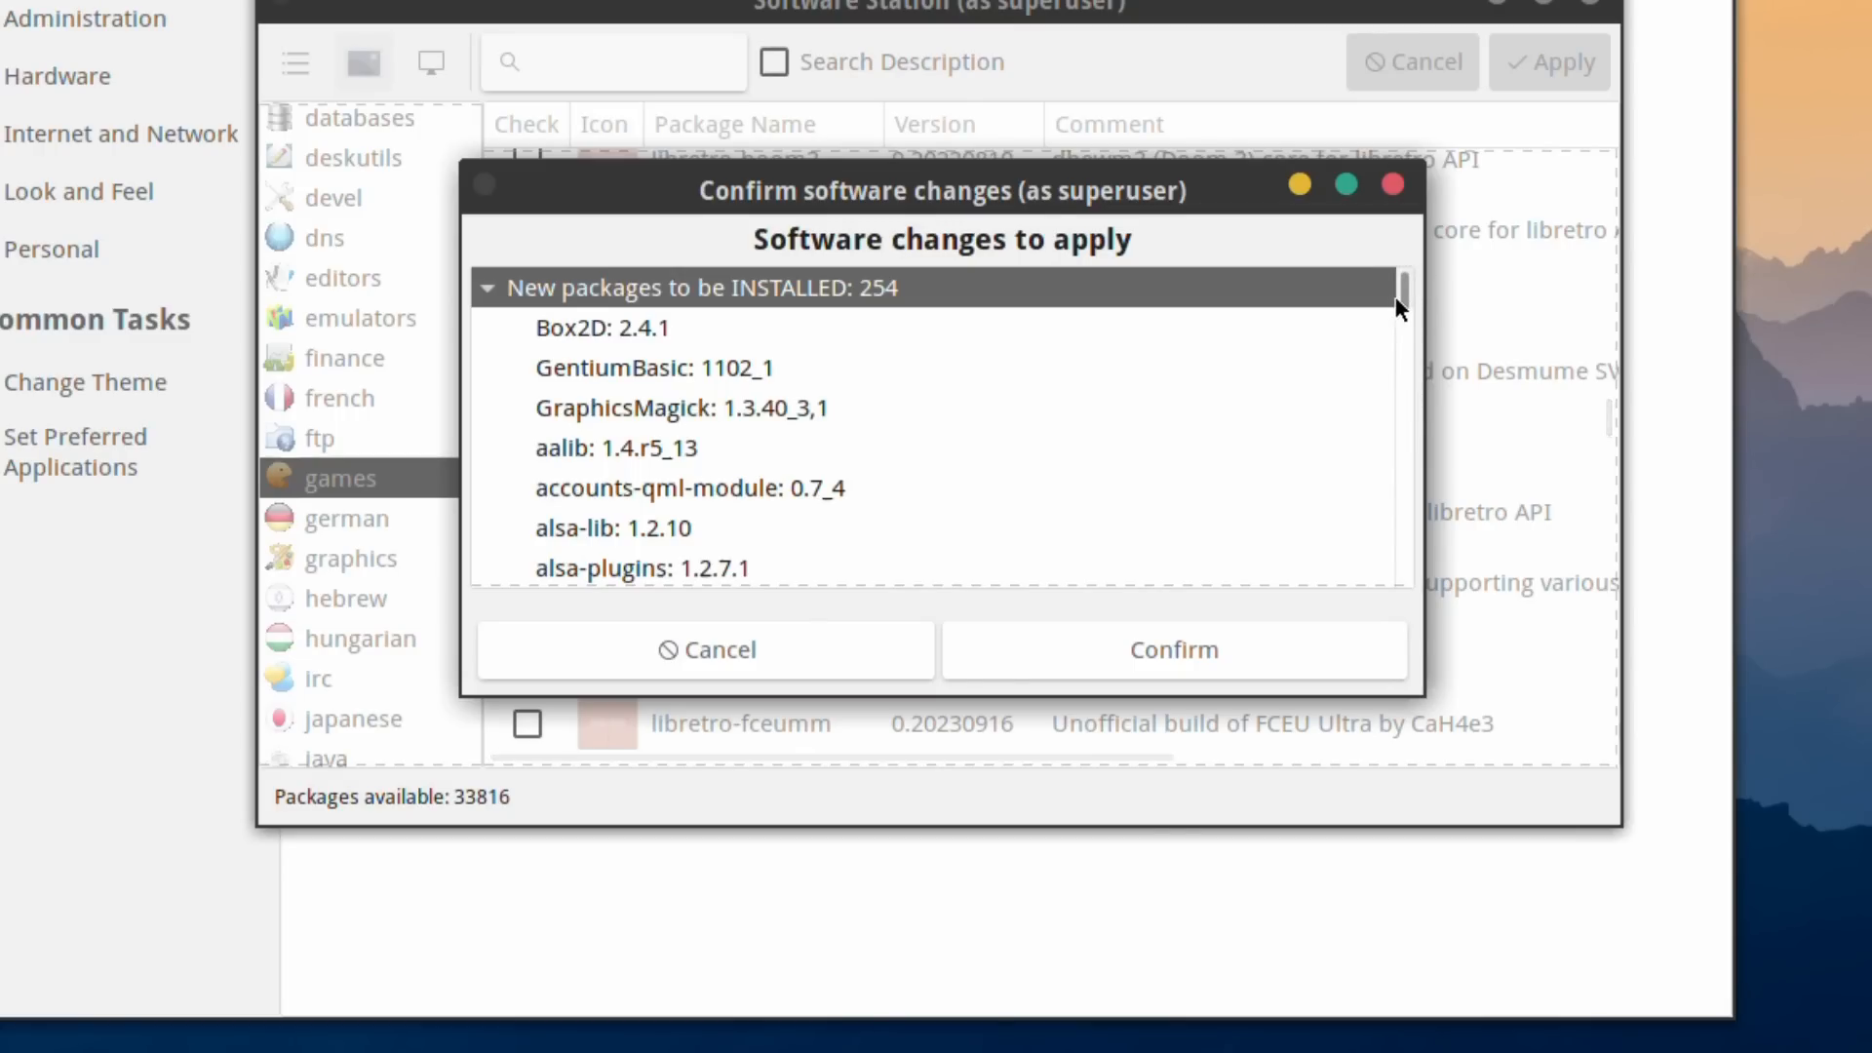
pyautogui.moveTo(1395, 297); pyautogui.dragTo(1350, 283)
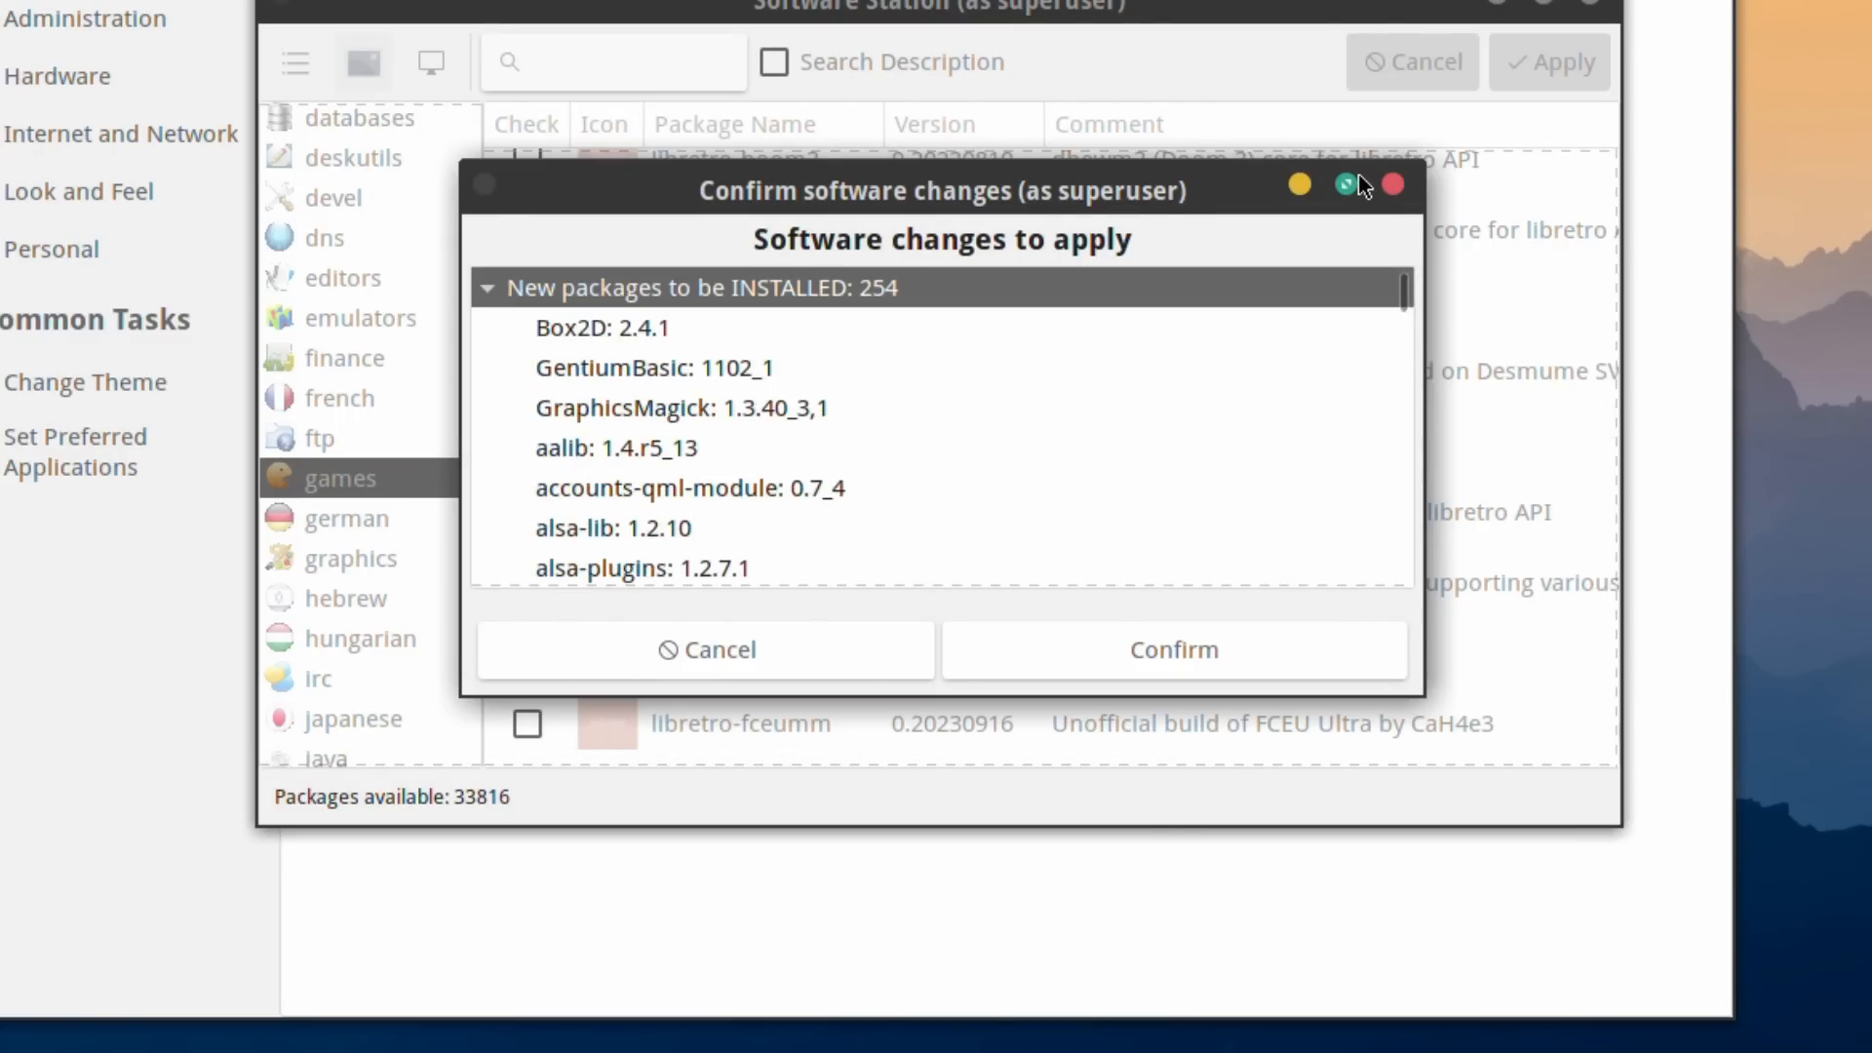
pyautogui.click(1155, 659)
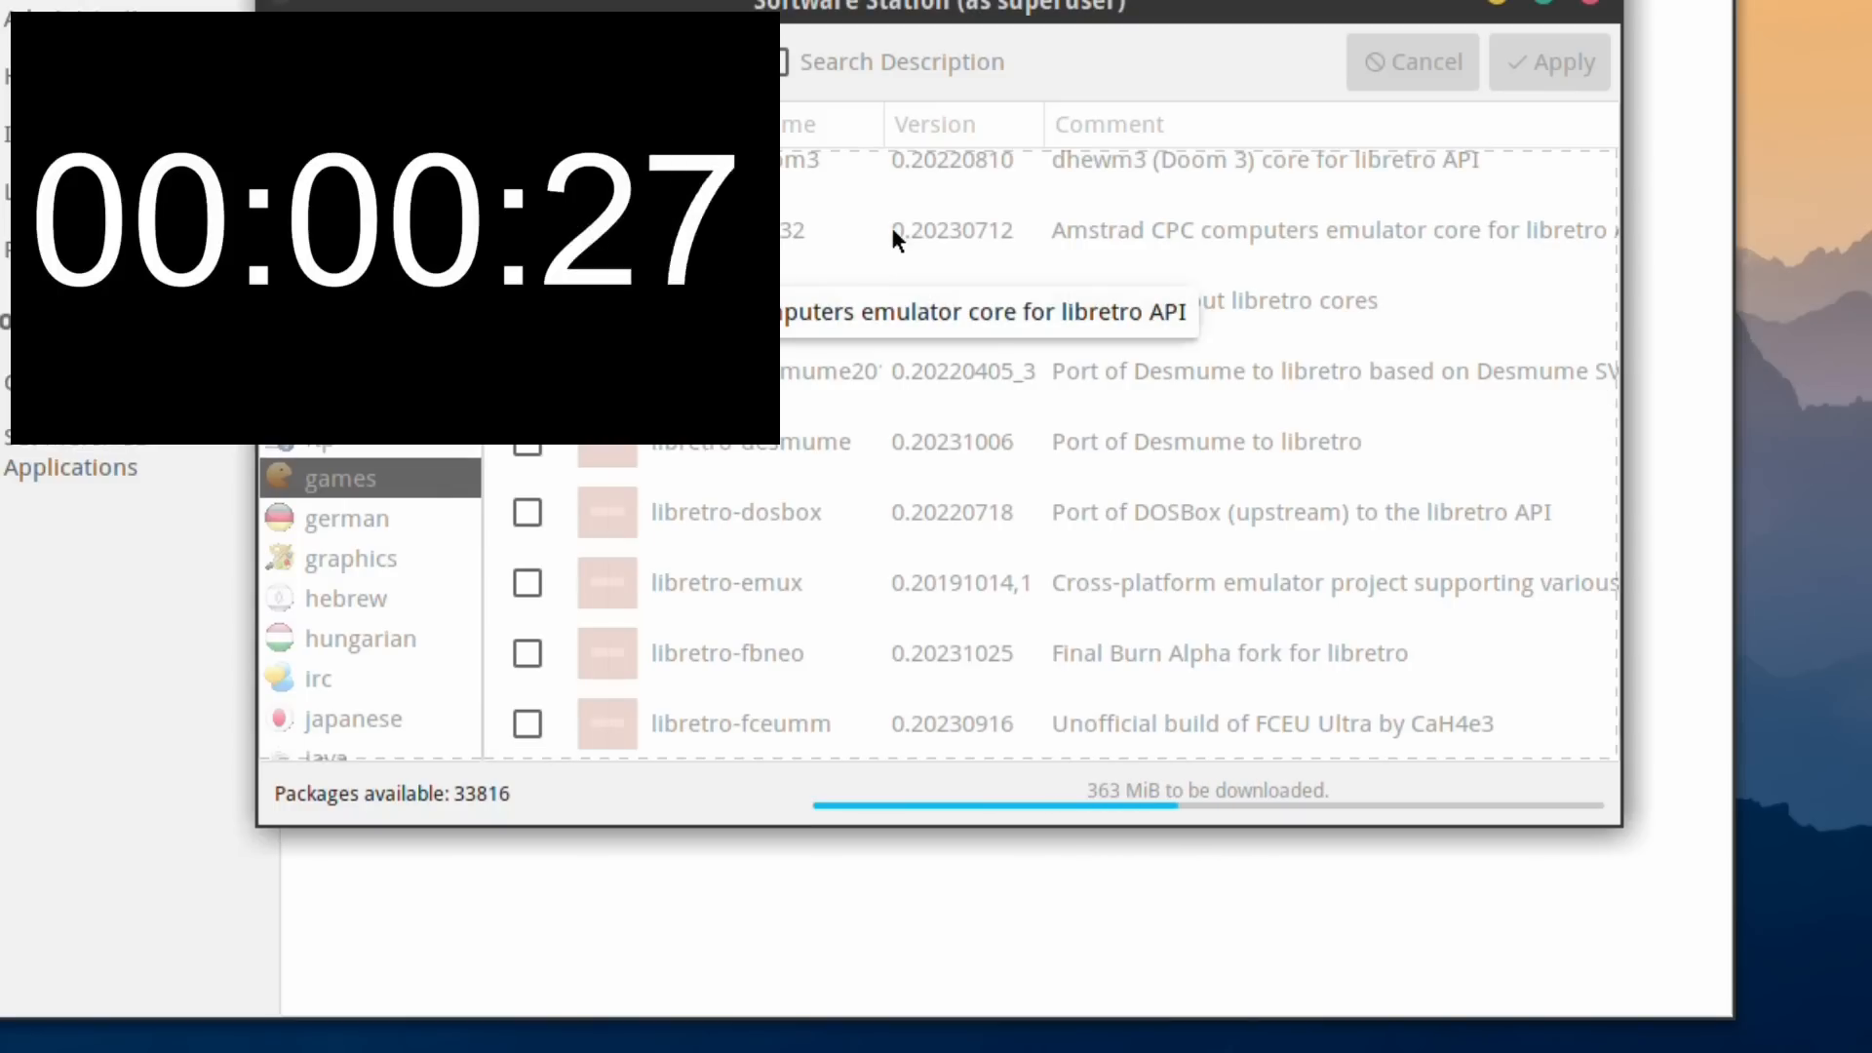
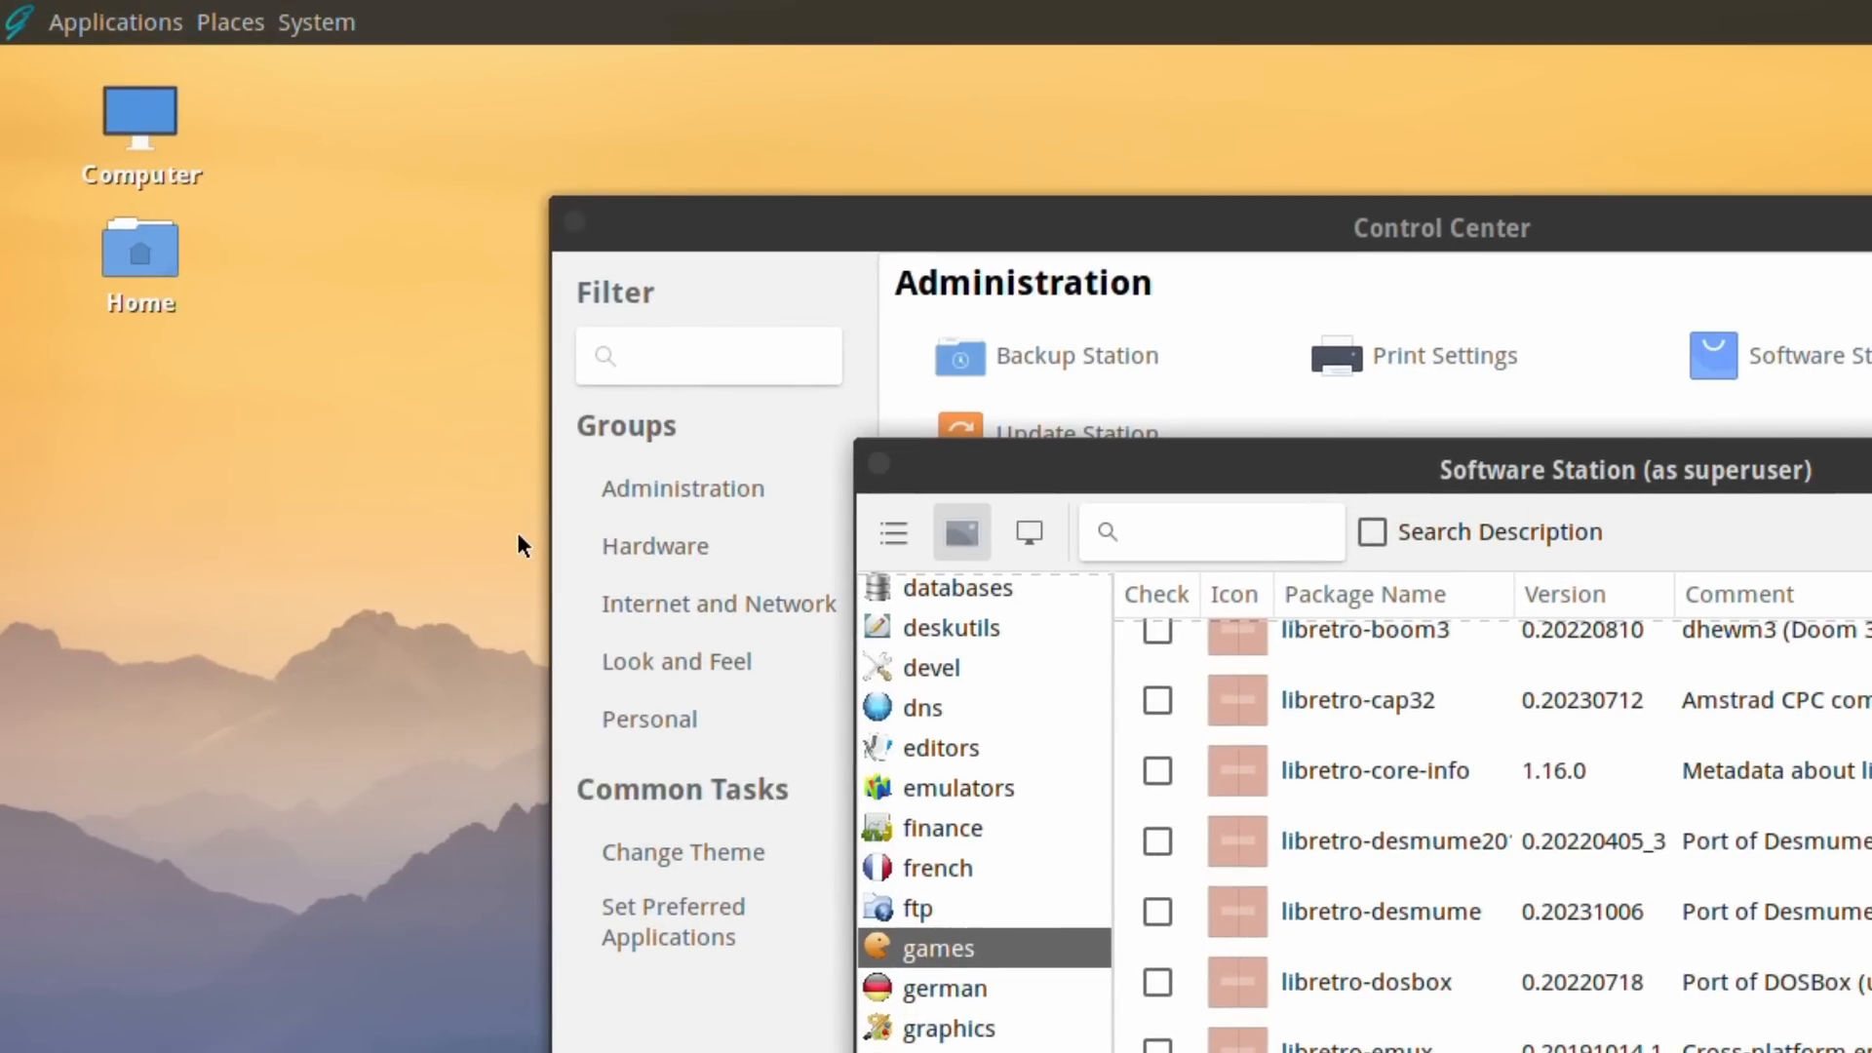
# Launch LibreOffice Writer, turn off tips on startup and dismiss the Tip of the Day
pyautogui.click(23, 21)
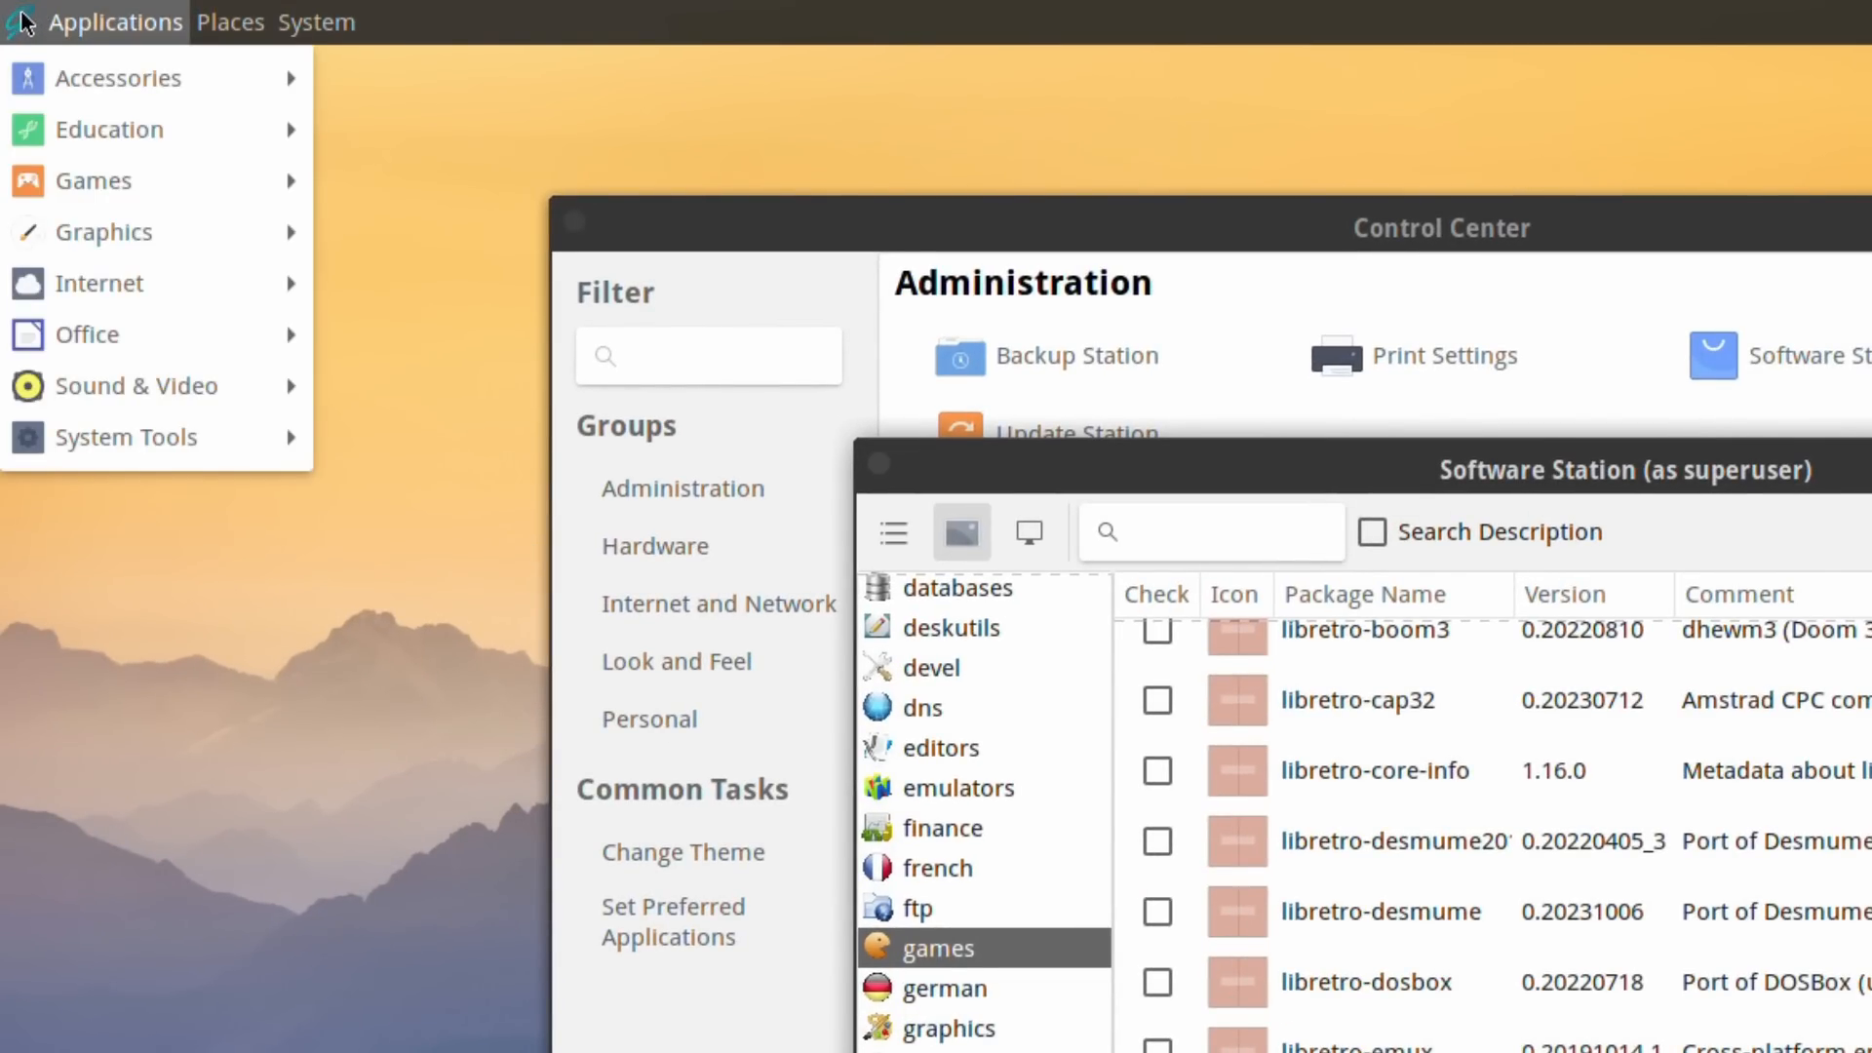
pyautogui.moveTo(4, 185)
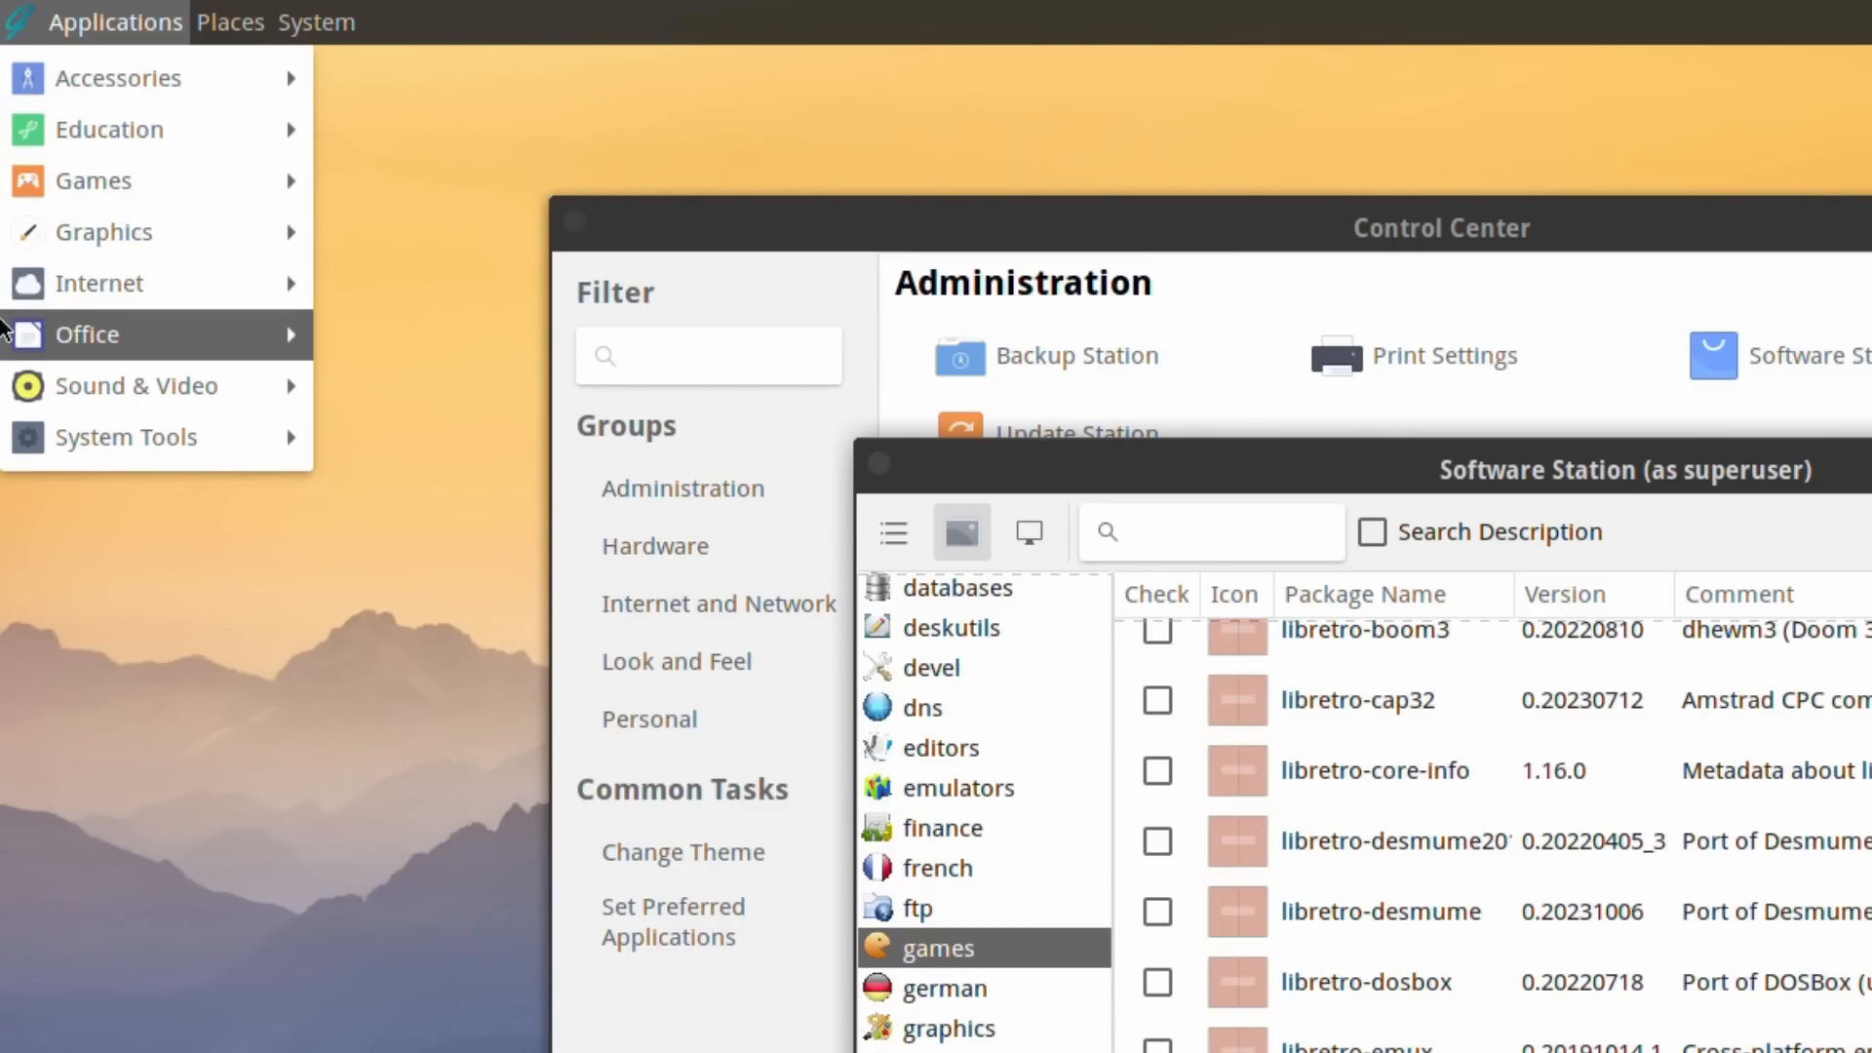
pyautogui.moveTo(5, 331)
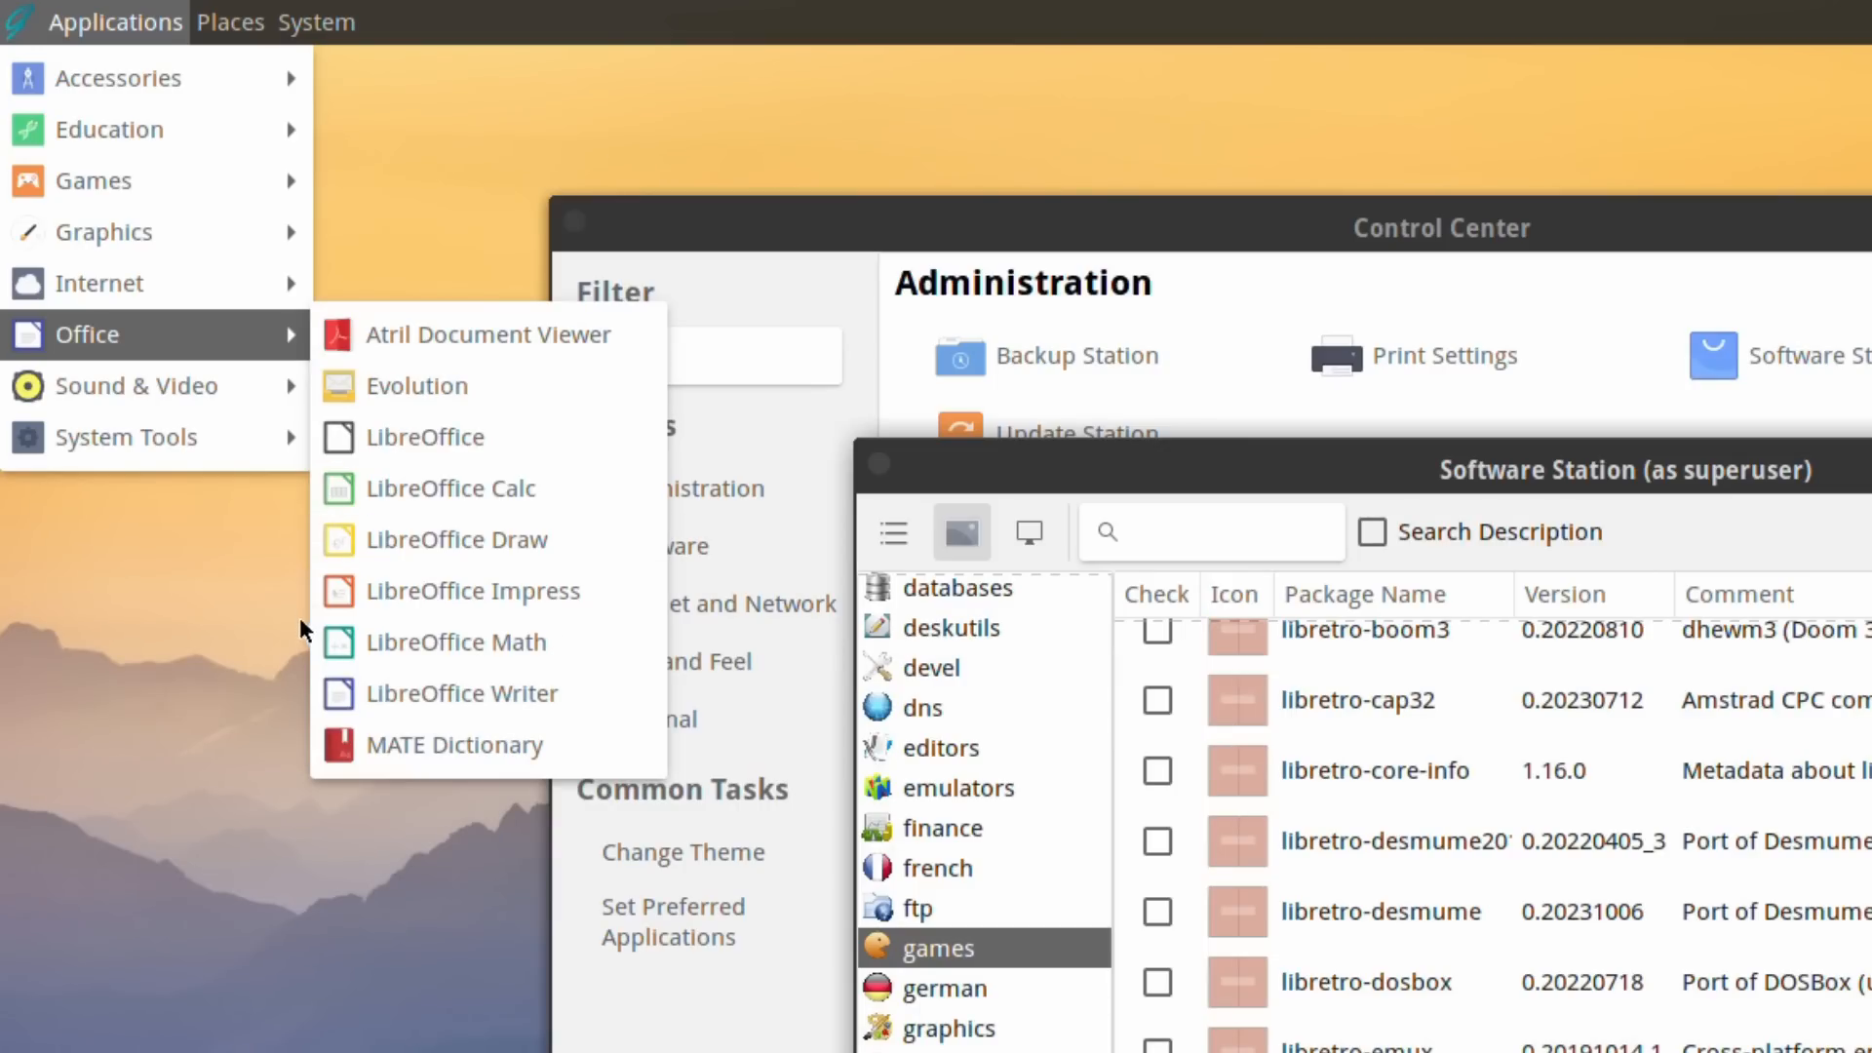
pyautogui.click(361, 698)
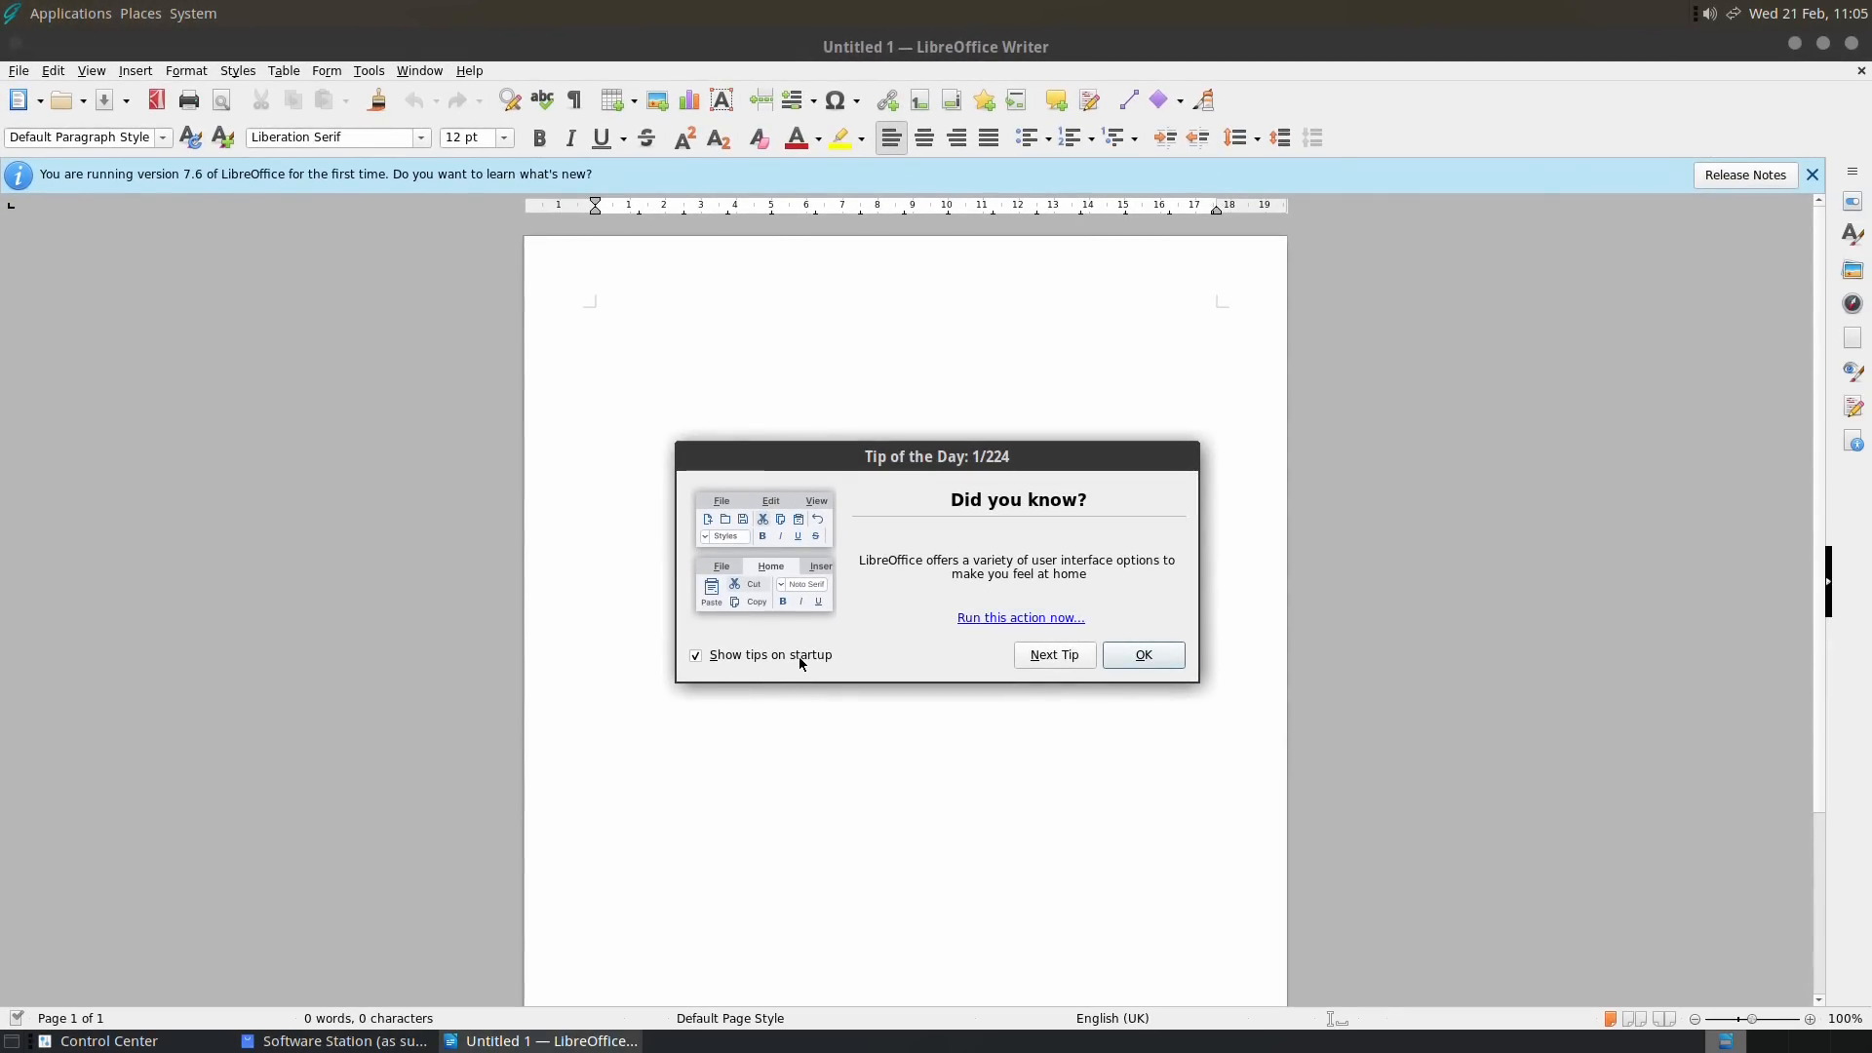
pyautogui.click(833, 654)
pyautogui.click(1143, 656)
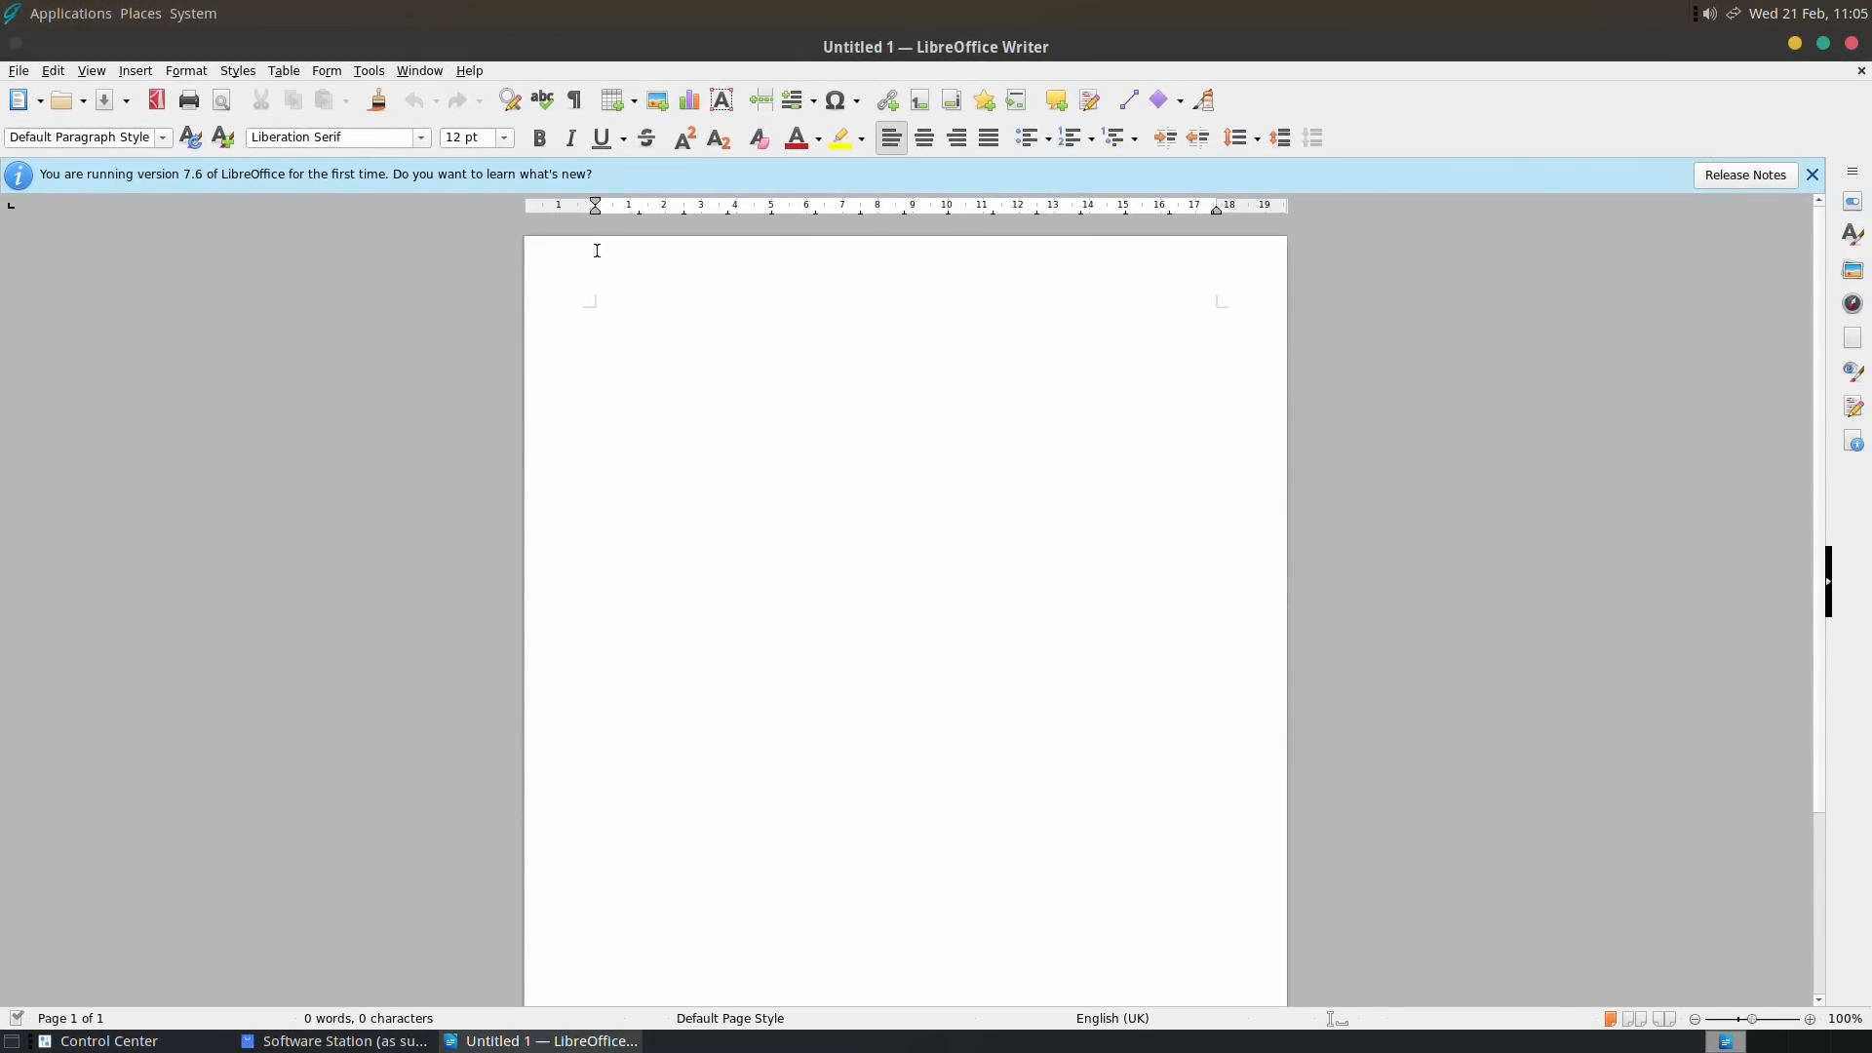
# Set the zoom of the blank Writer document to Page Width
pyautogui.click(92, 71)
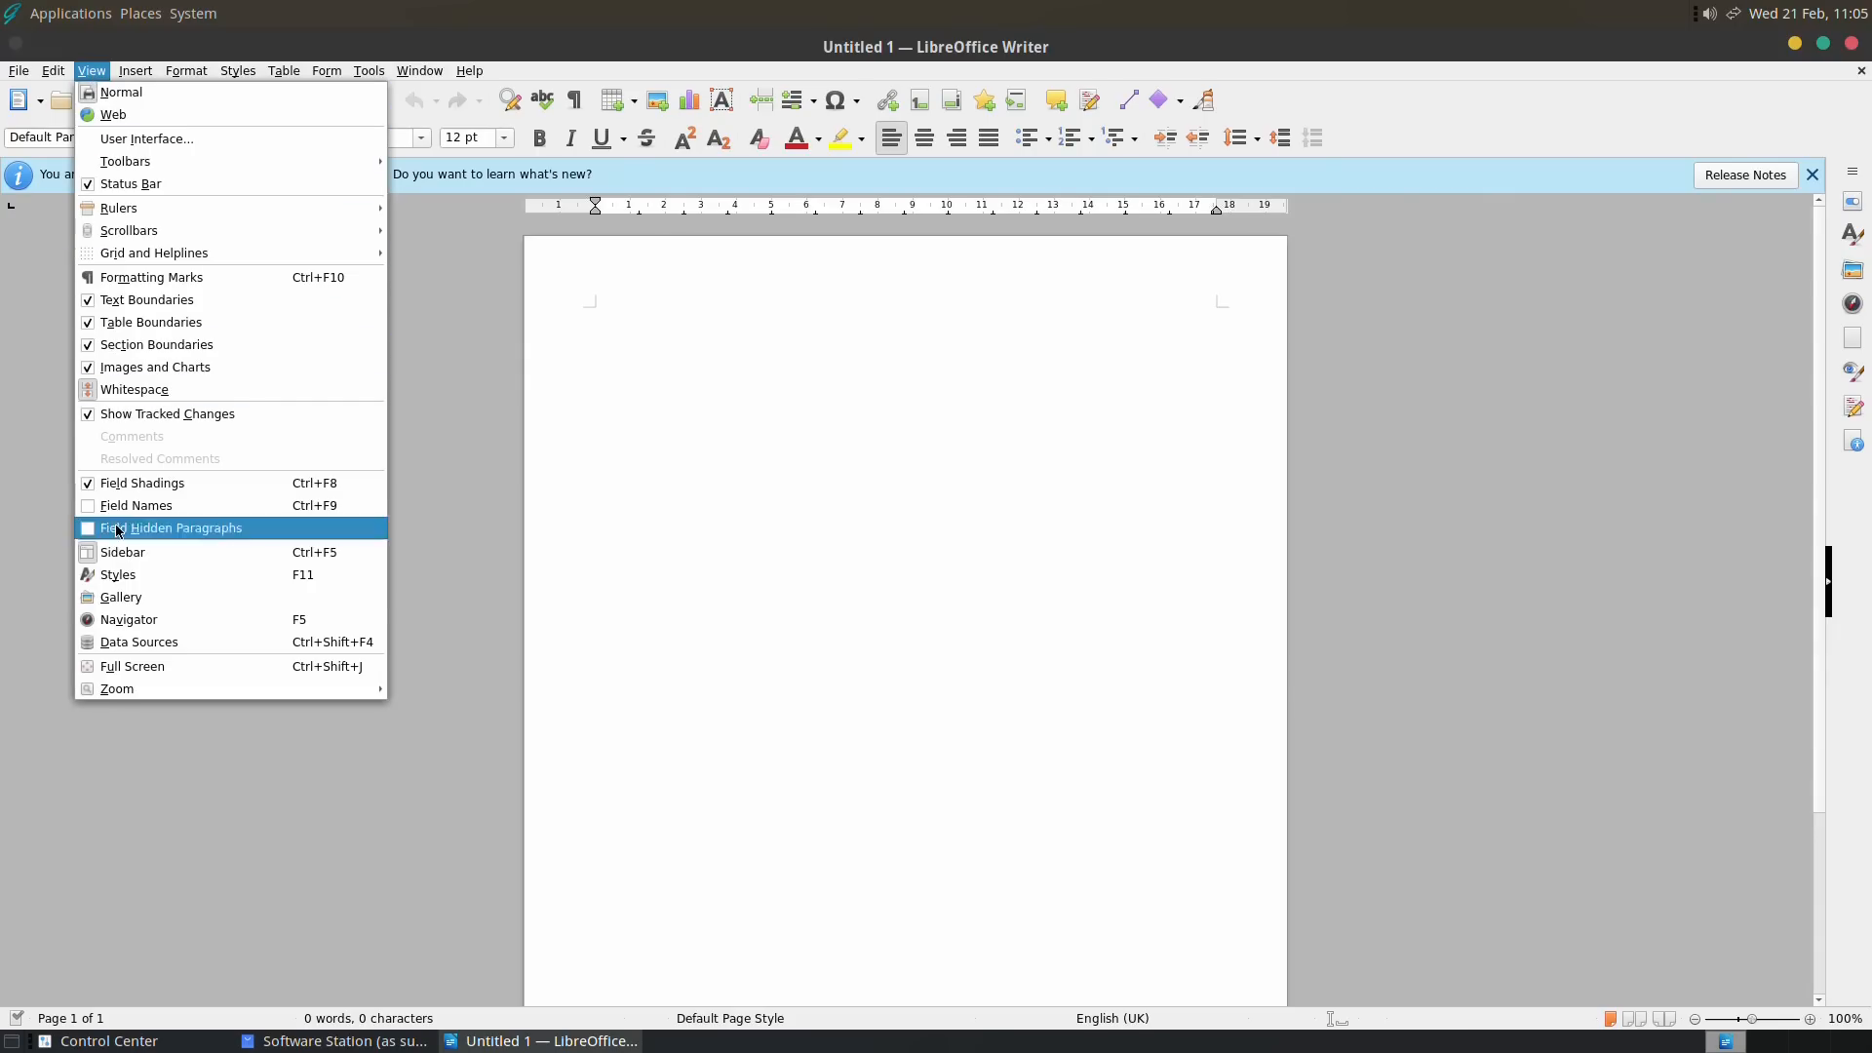
pyautogui.moveTo(385, 697)
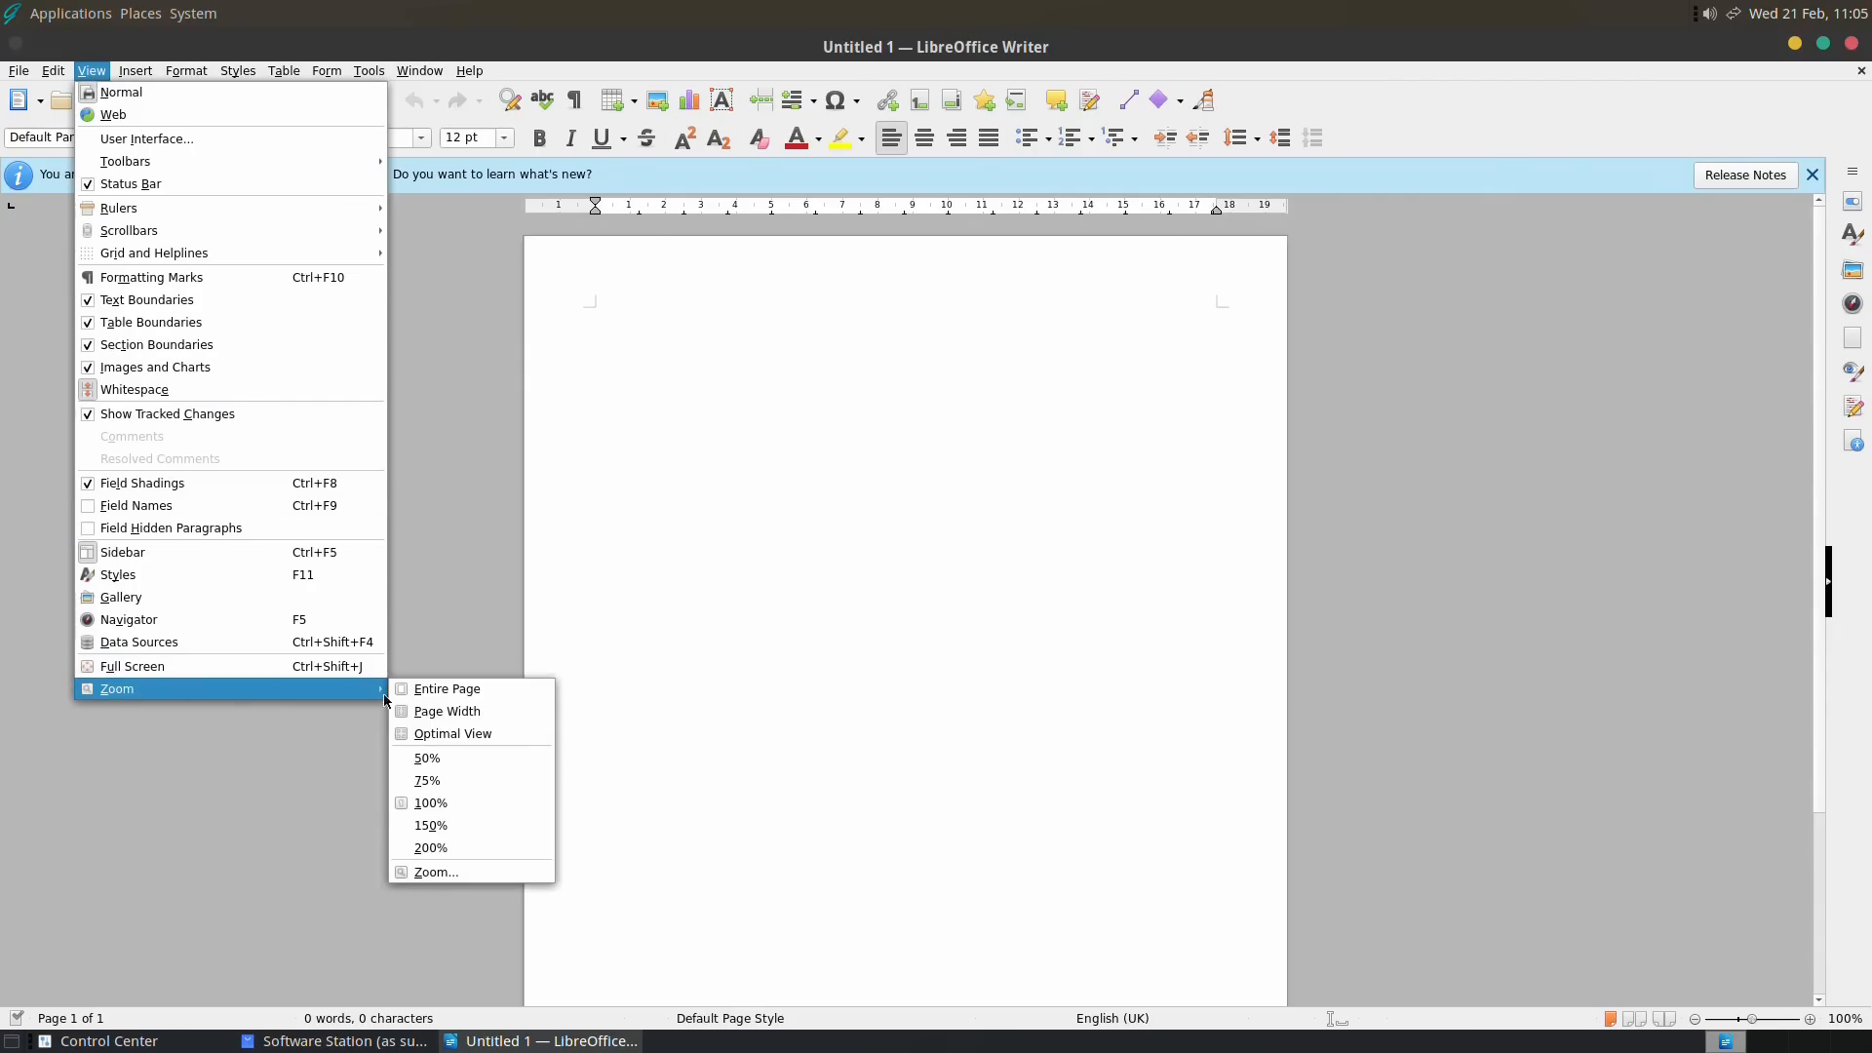
pyautogui.click(461, 712)
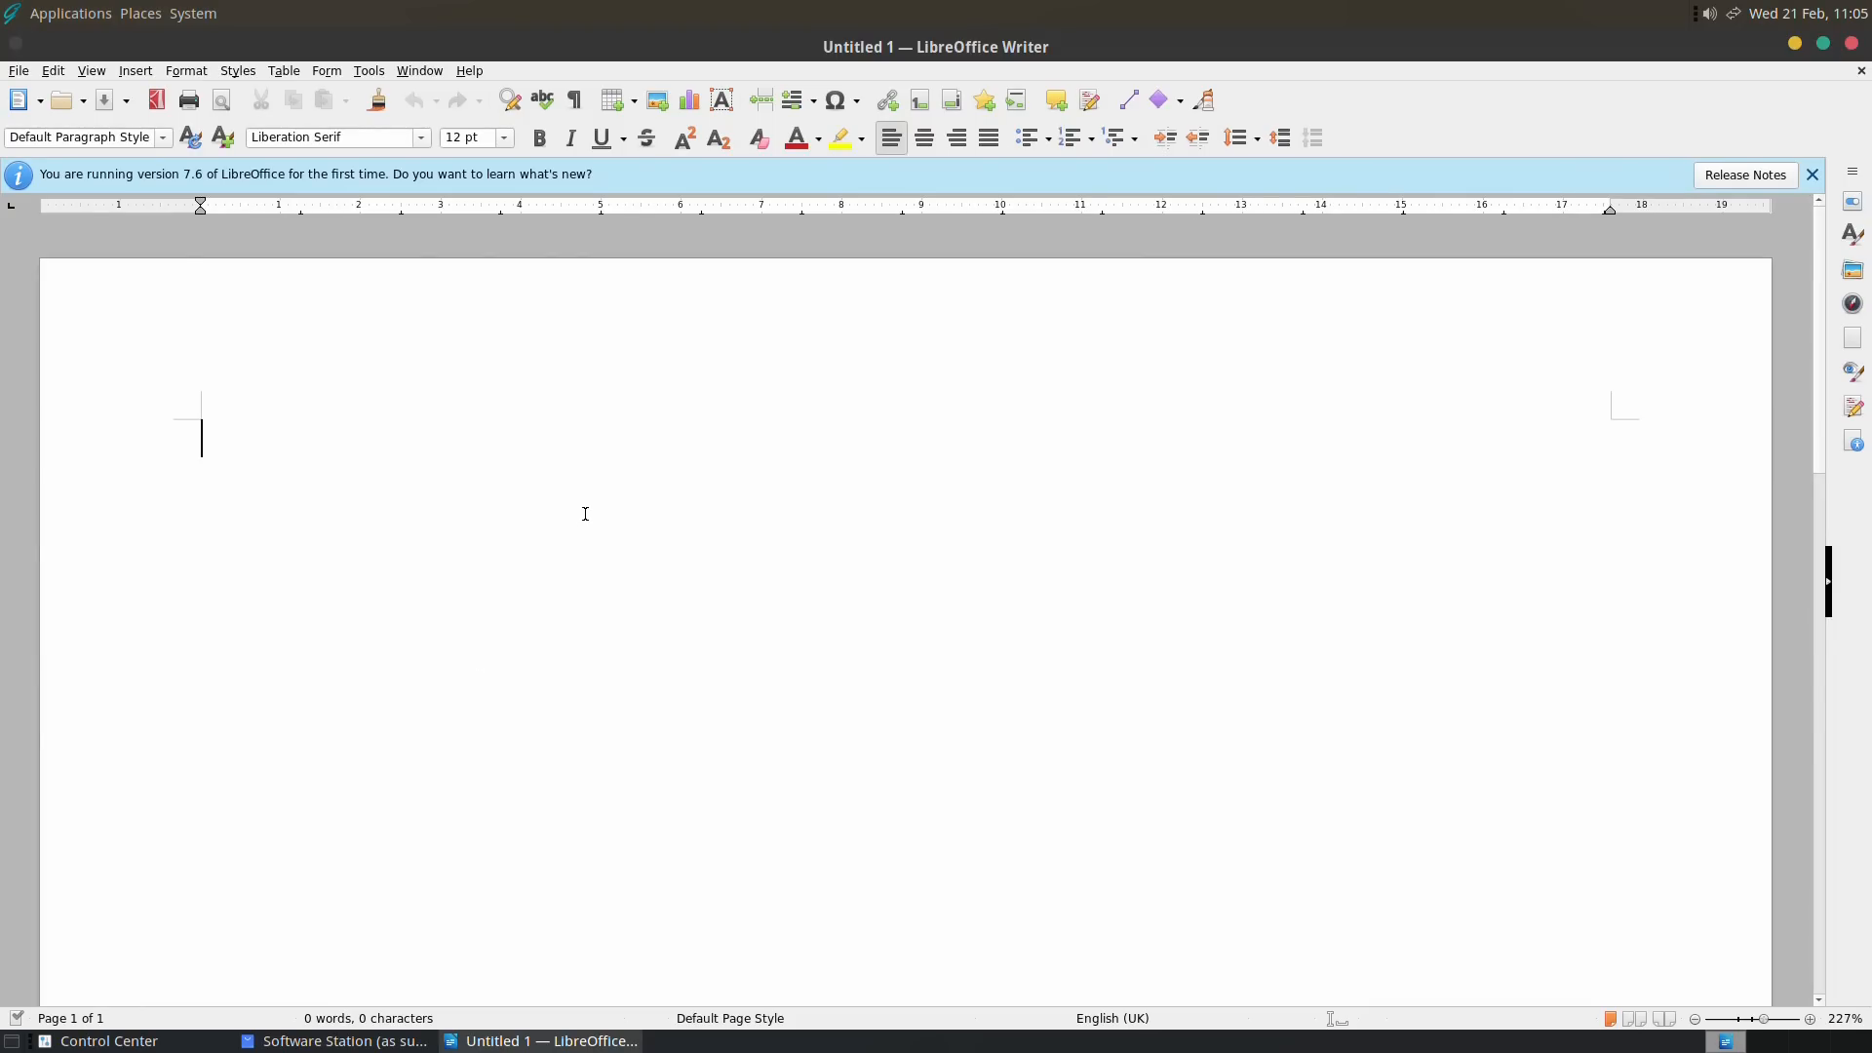
pyautogui.write('Hell')
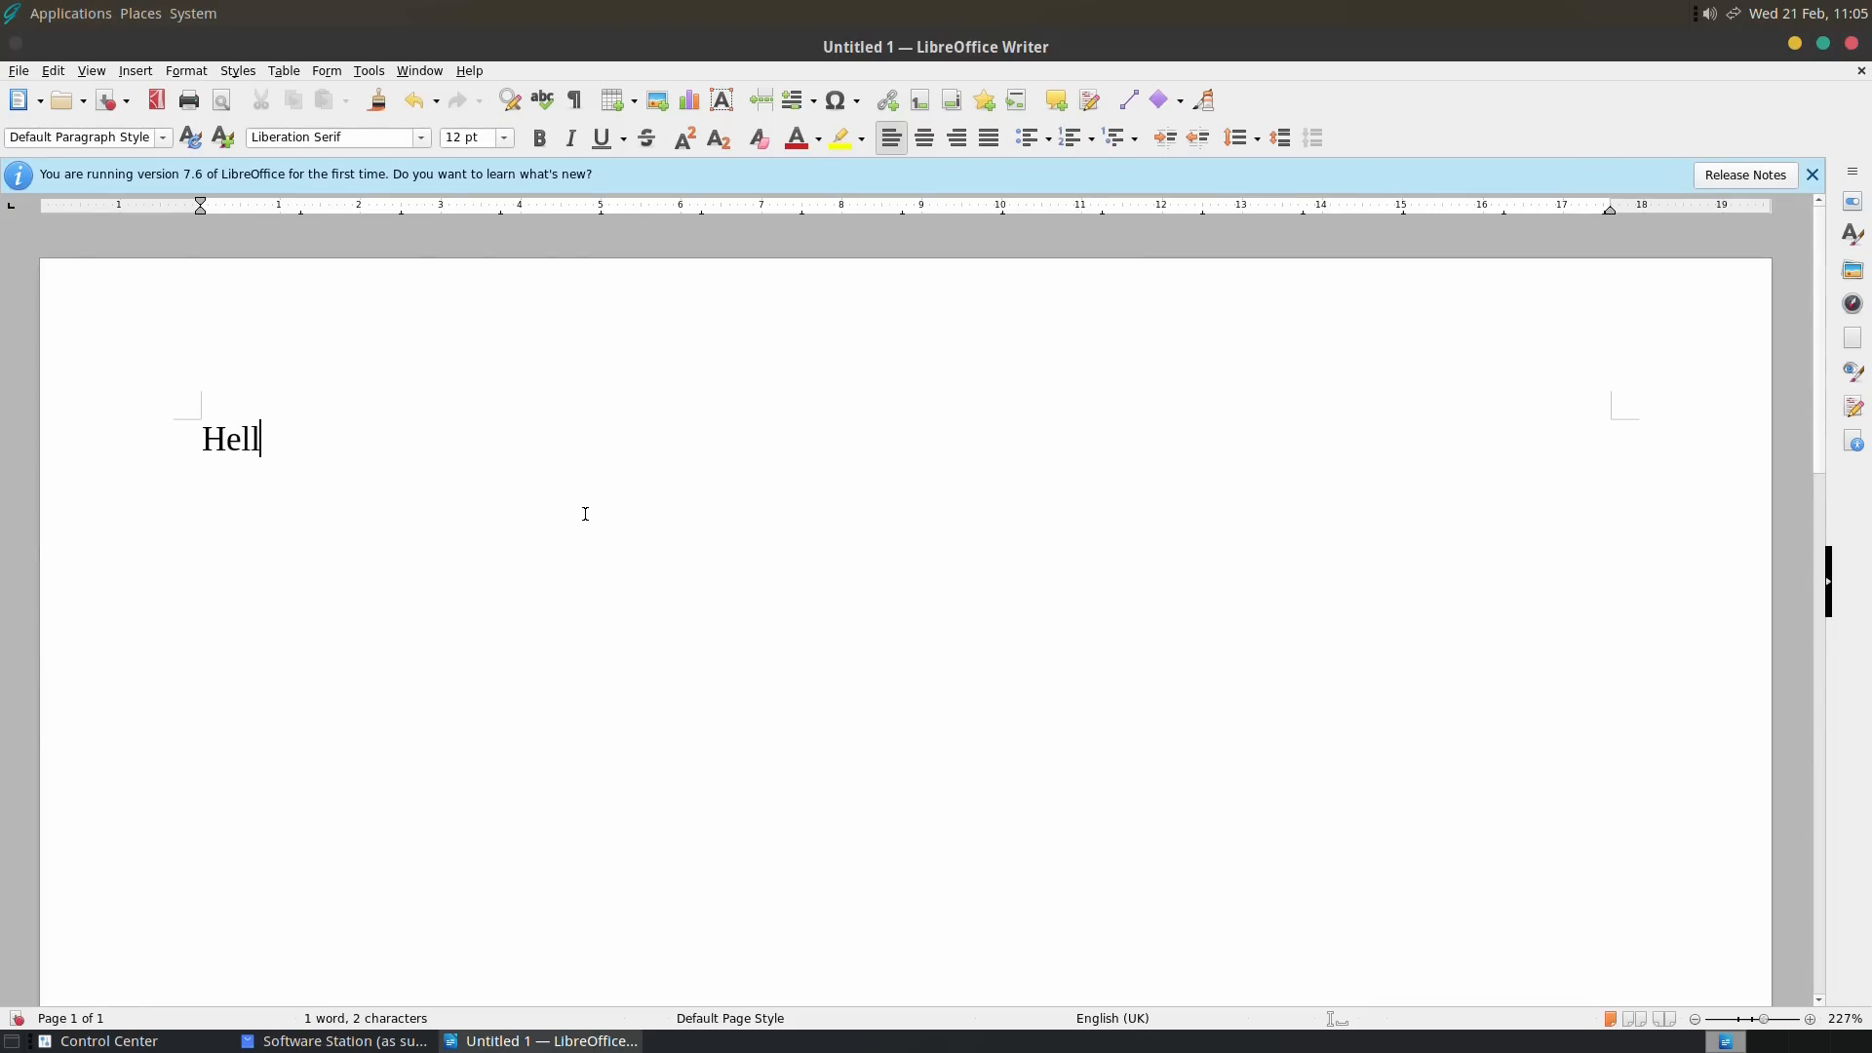
pyautogui.write('o The')
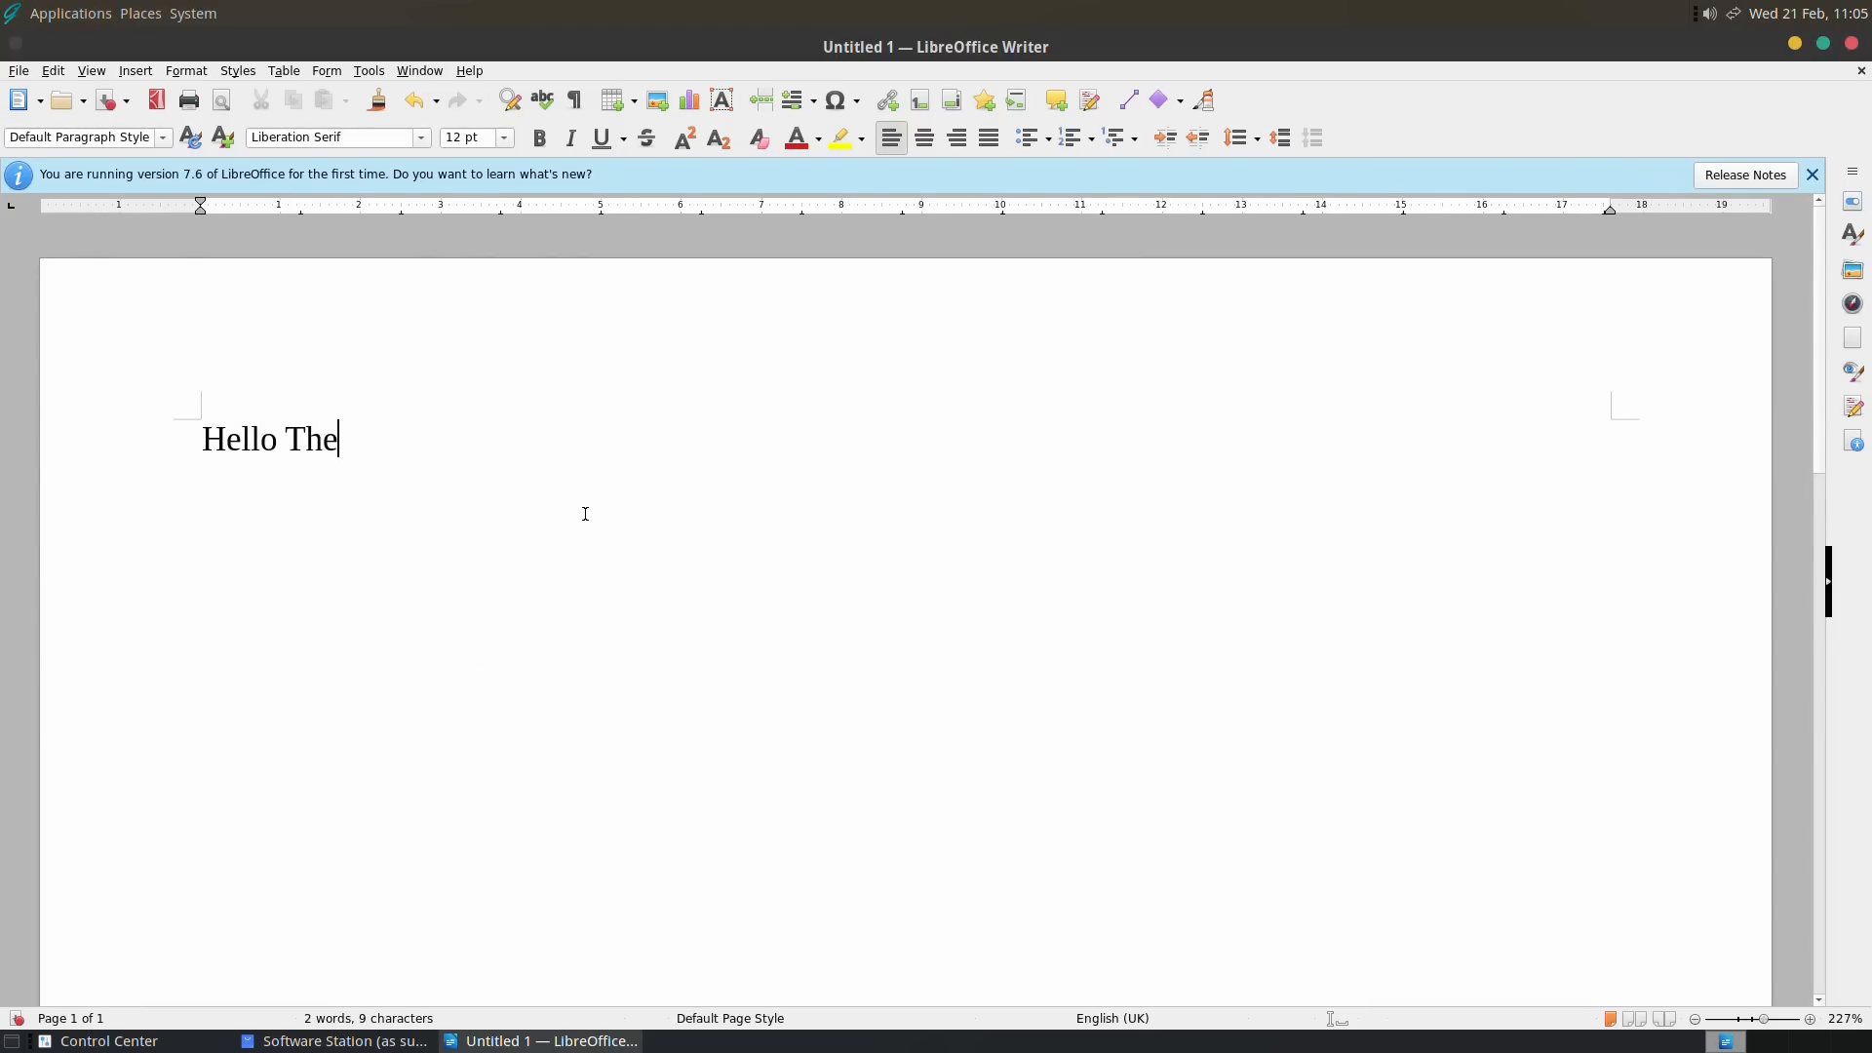
pyautogui.press('BackSpace')
pyautogui.press('BackSpace')
pyautogui.press('BackSpace')
pyautogui.press('BackSpace')
pyautogui.press('BackSpace')
pyautogui.press('BackSpace')
pyautogui.press('BackSpace')
pyautogui.press('BackSpace')
pyautogui.press('BackSpace')
# Write "Hello!" at the start of the document and set its font size to 96 pt
pyautogui.write('Hello!')
pyautogui.moveTo(300, 431); pyautogui.dragTo(130, 422)
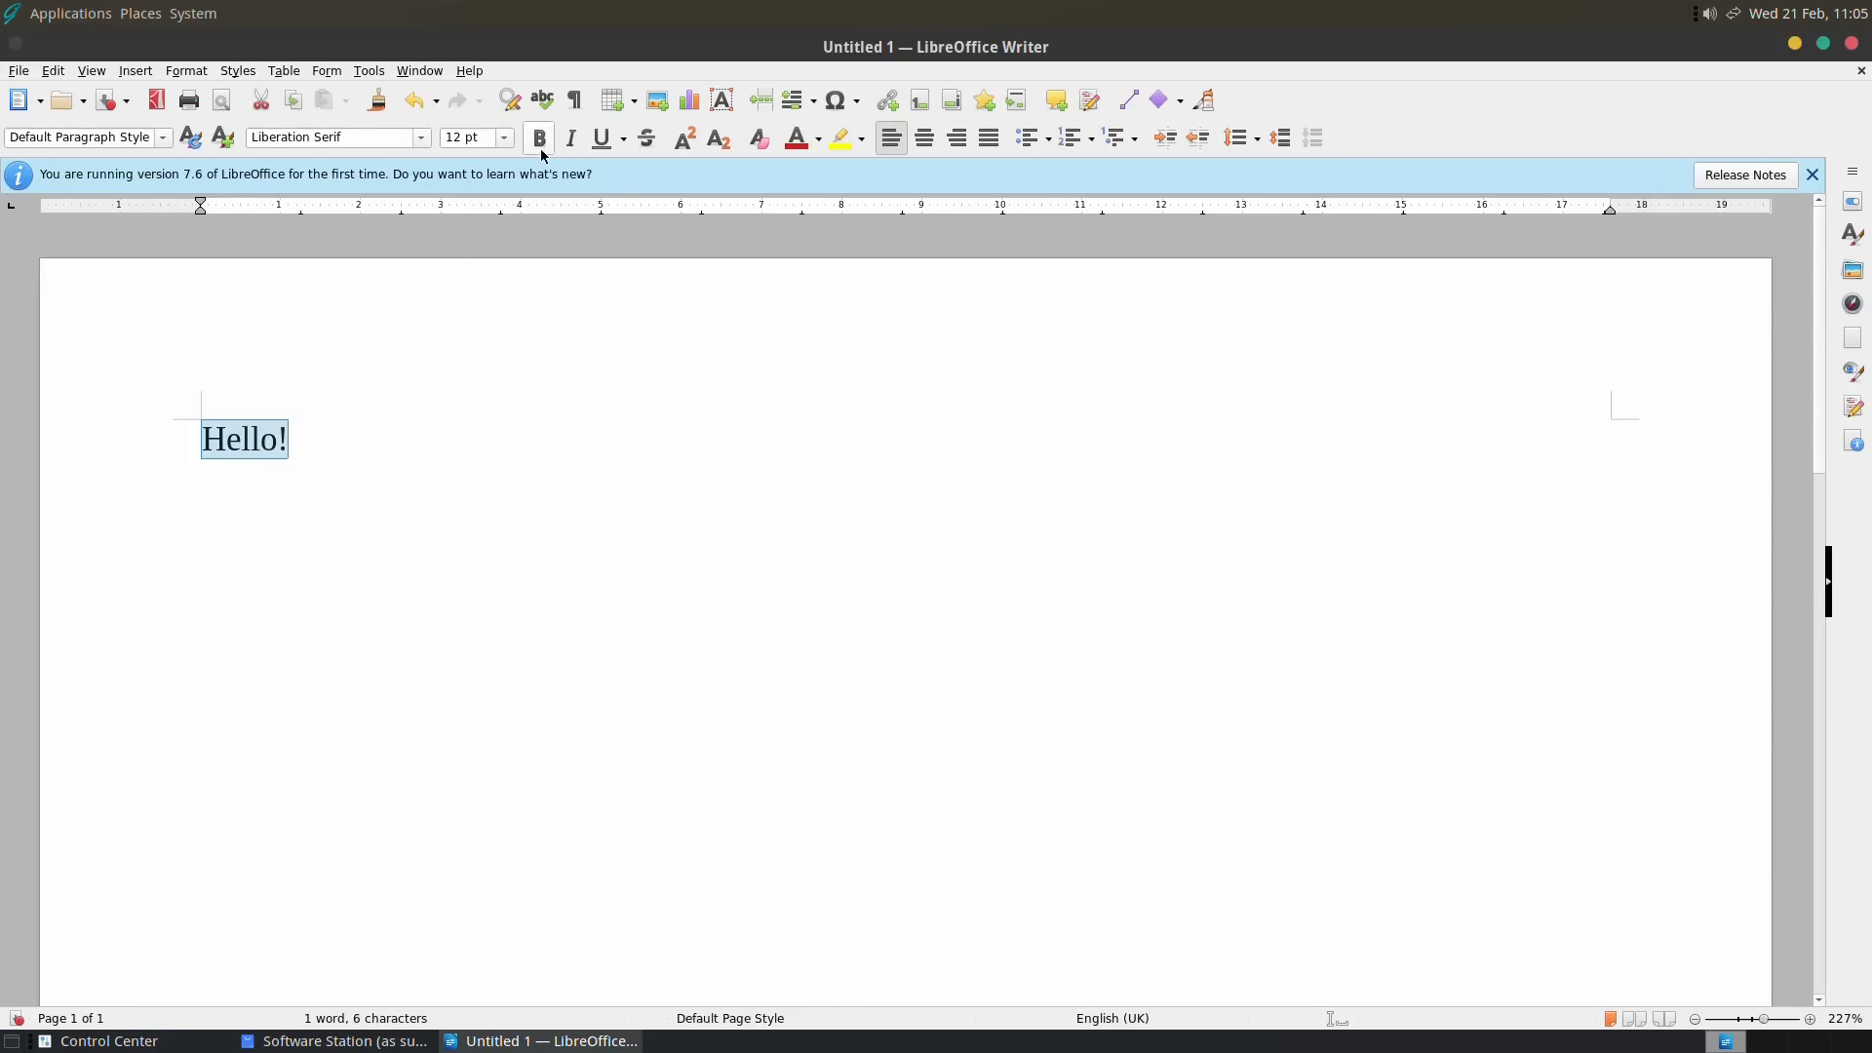
pyautogui.click(502, 138)
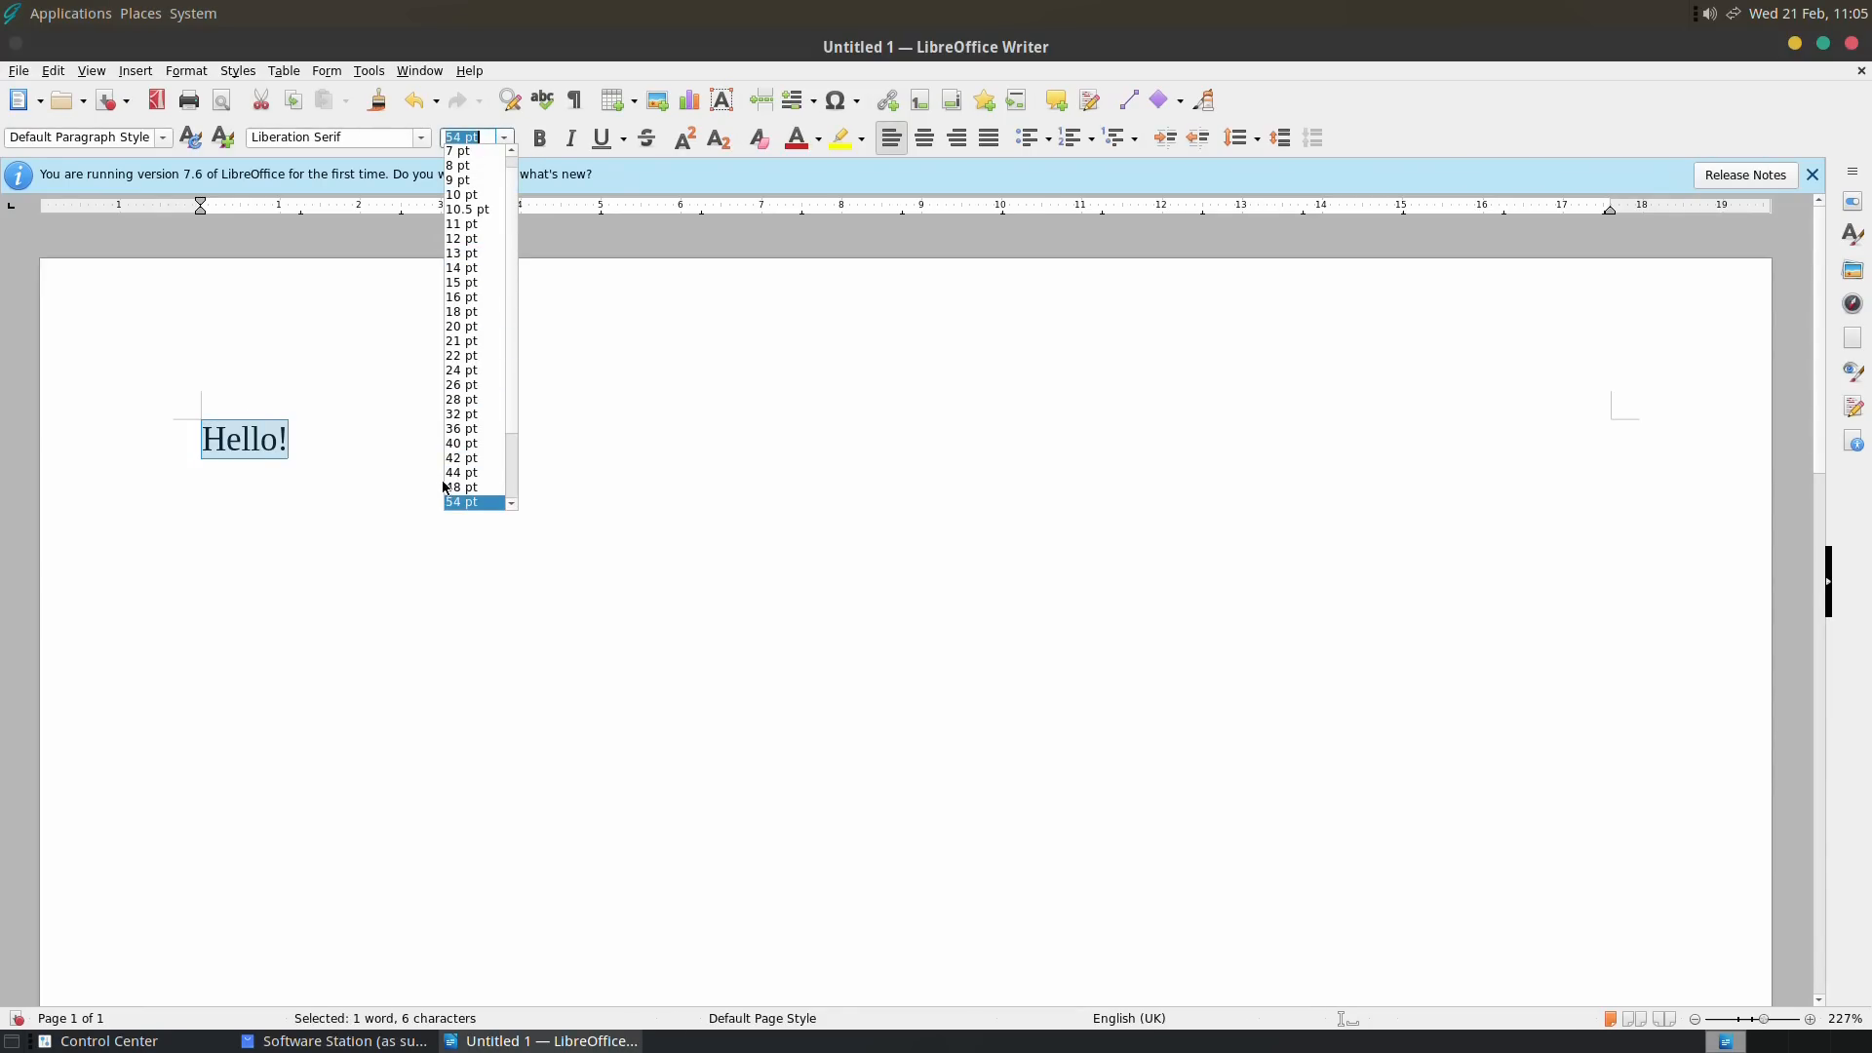
pyautogui.click(453, 501)
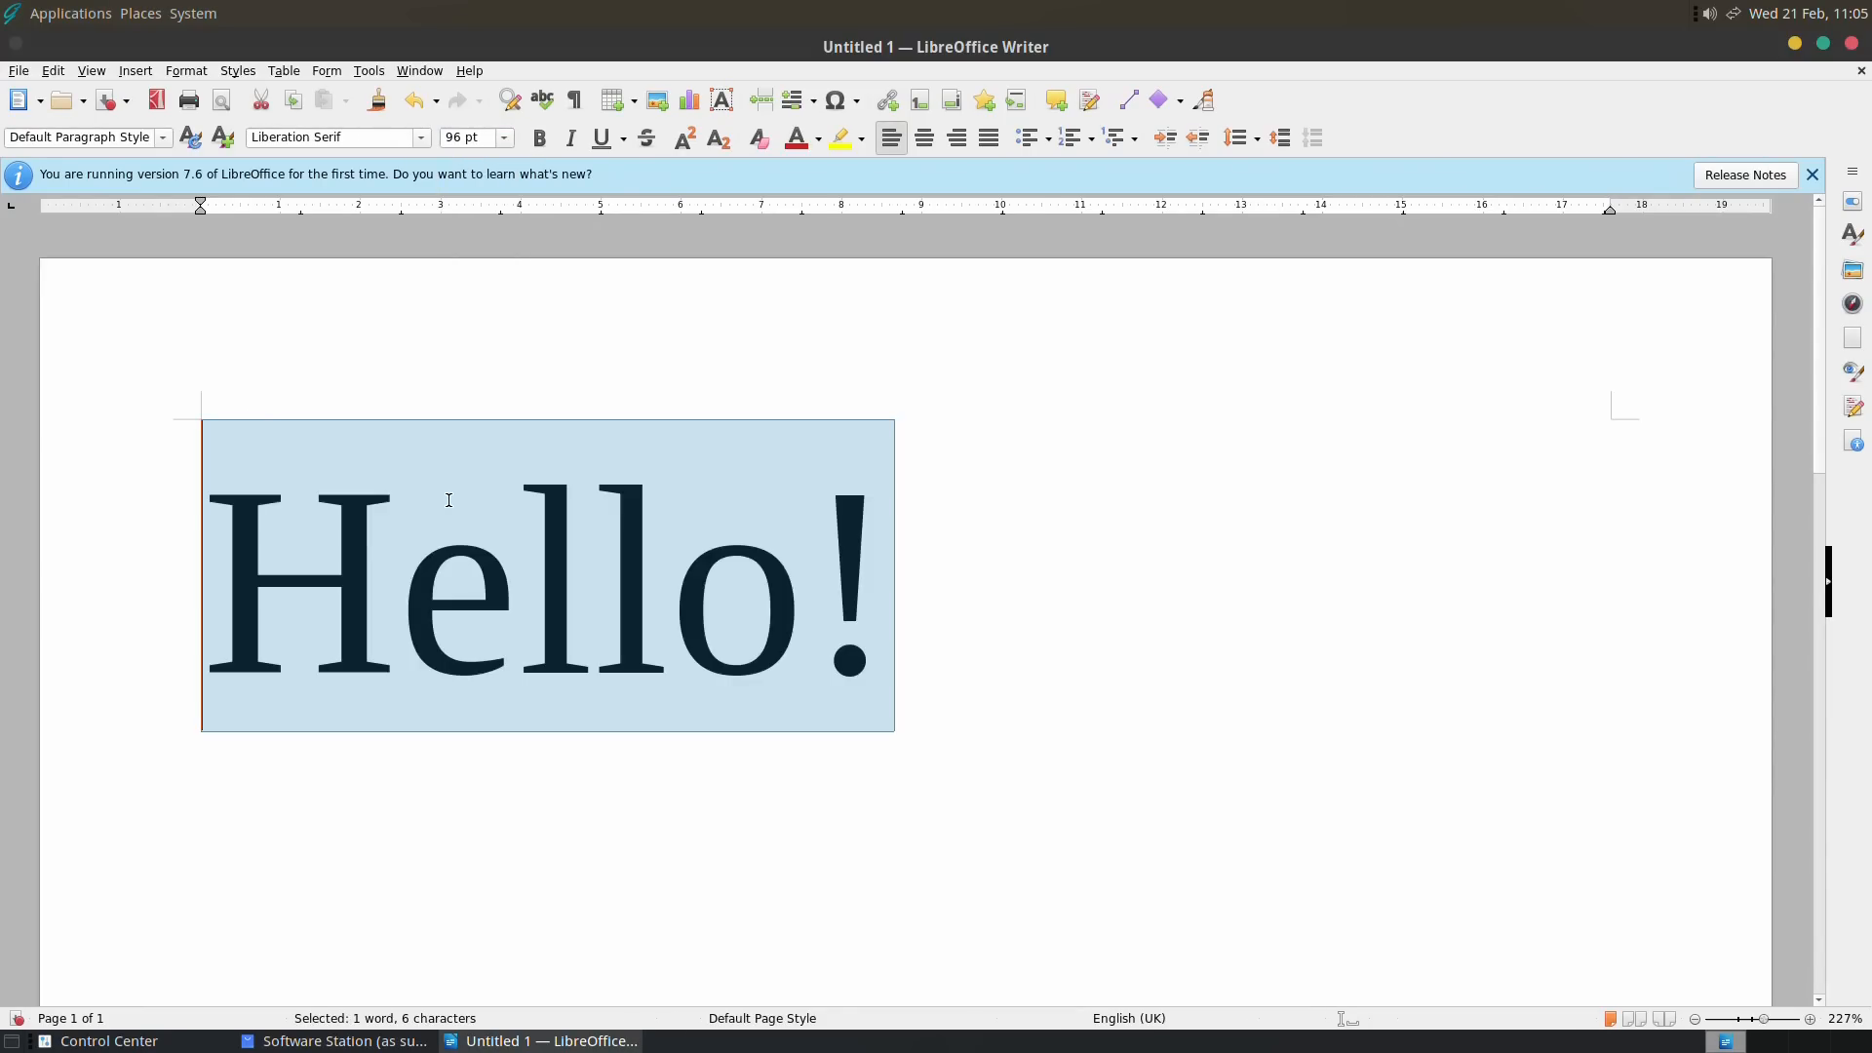
pyautogui.click(902, 504)
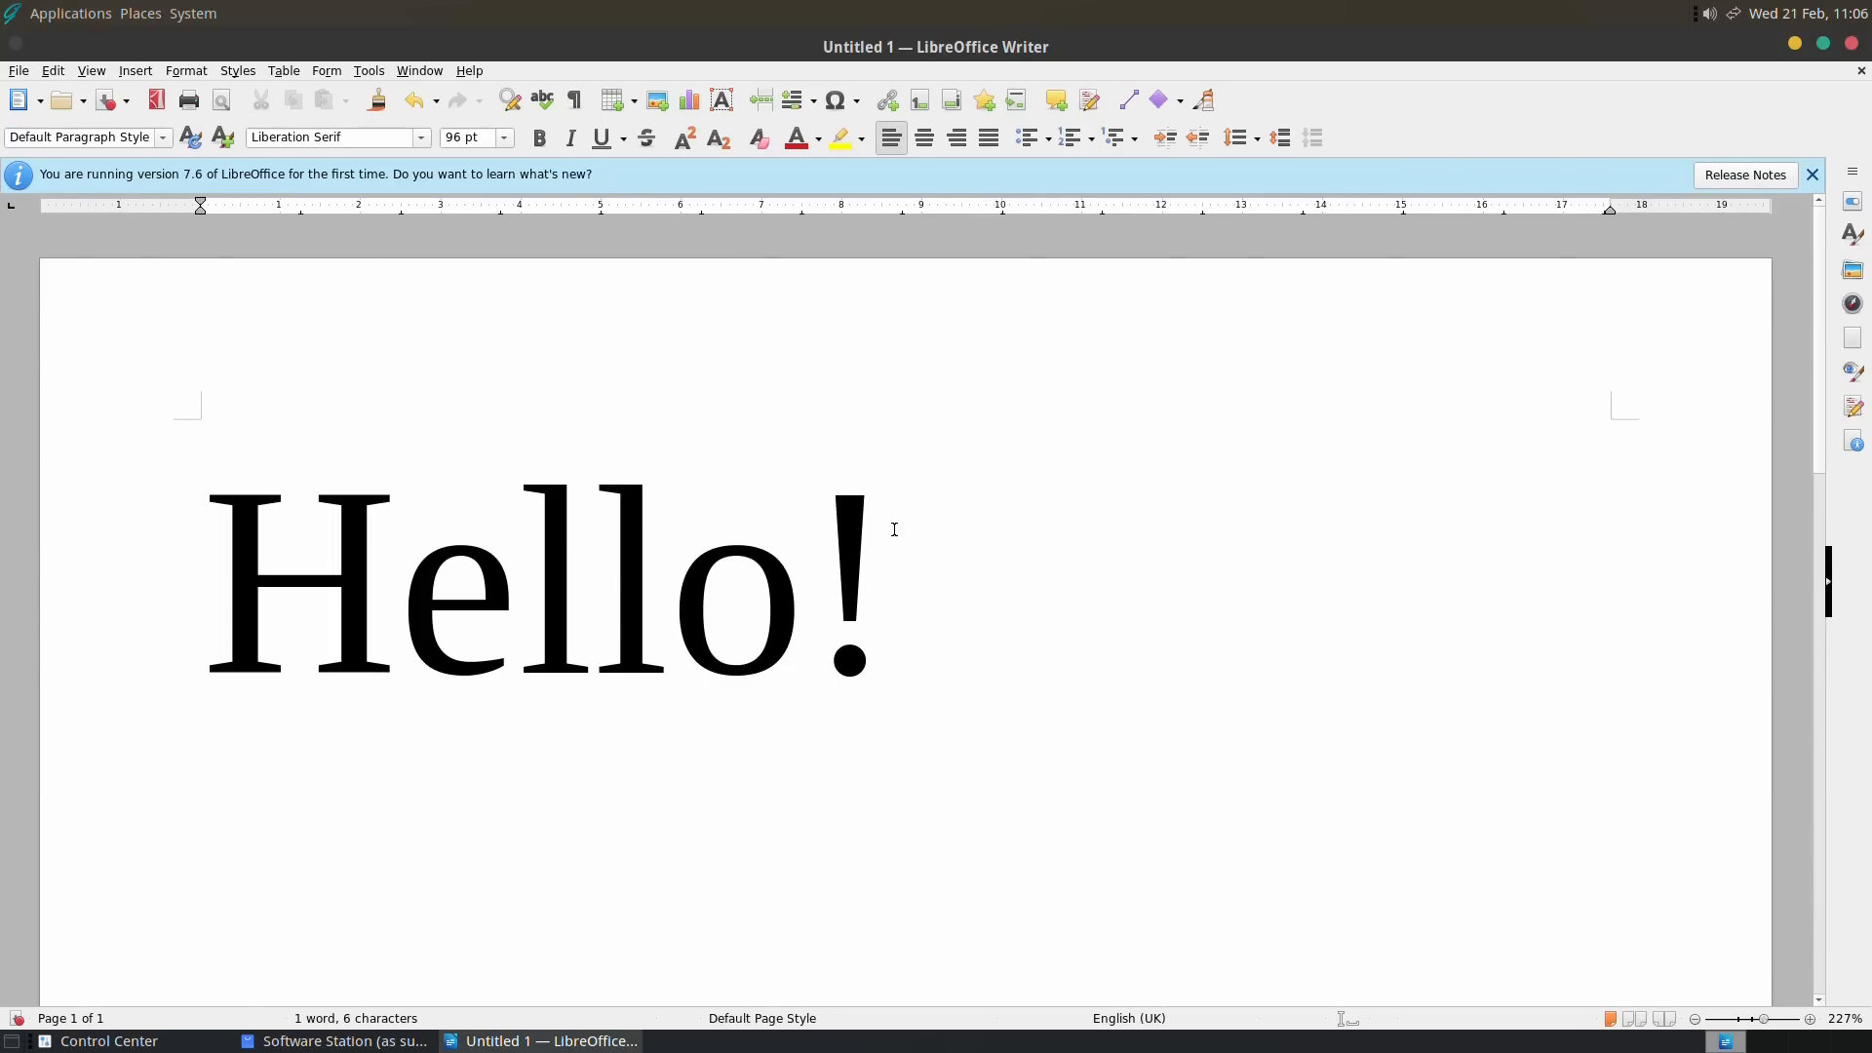
pyautogui.write('sdgh')
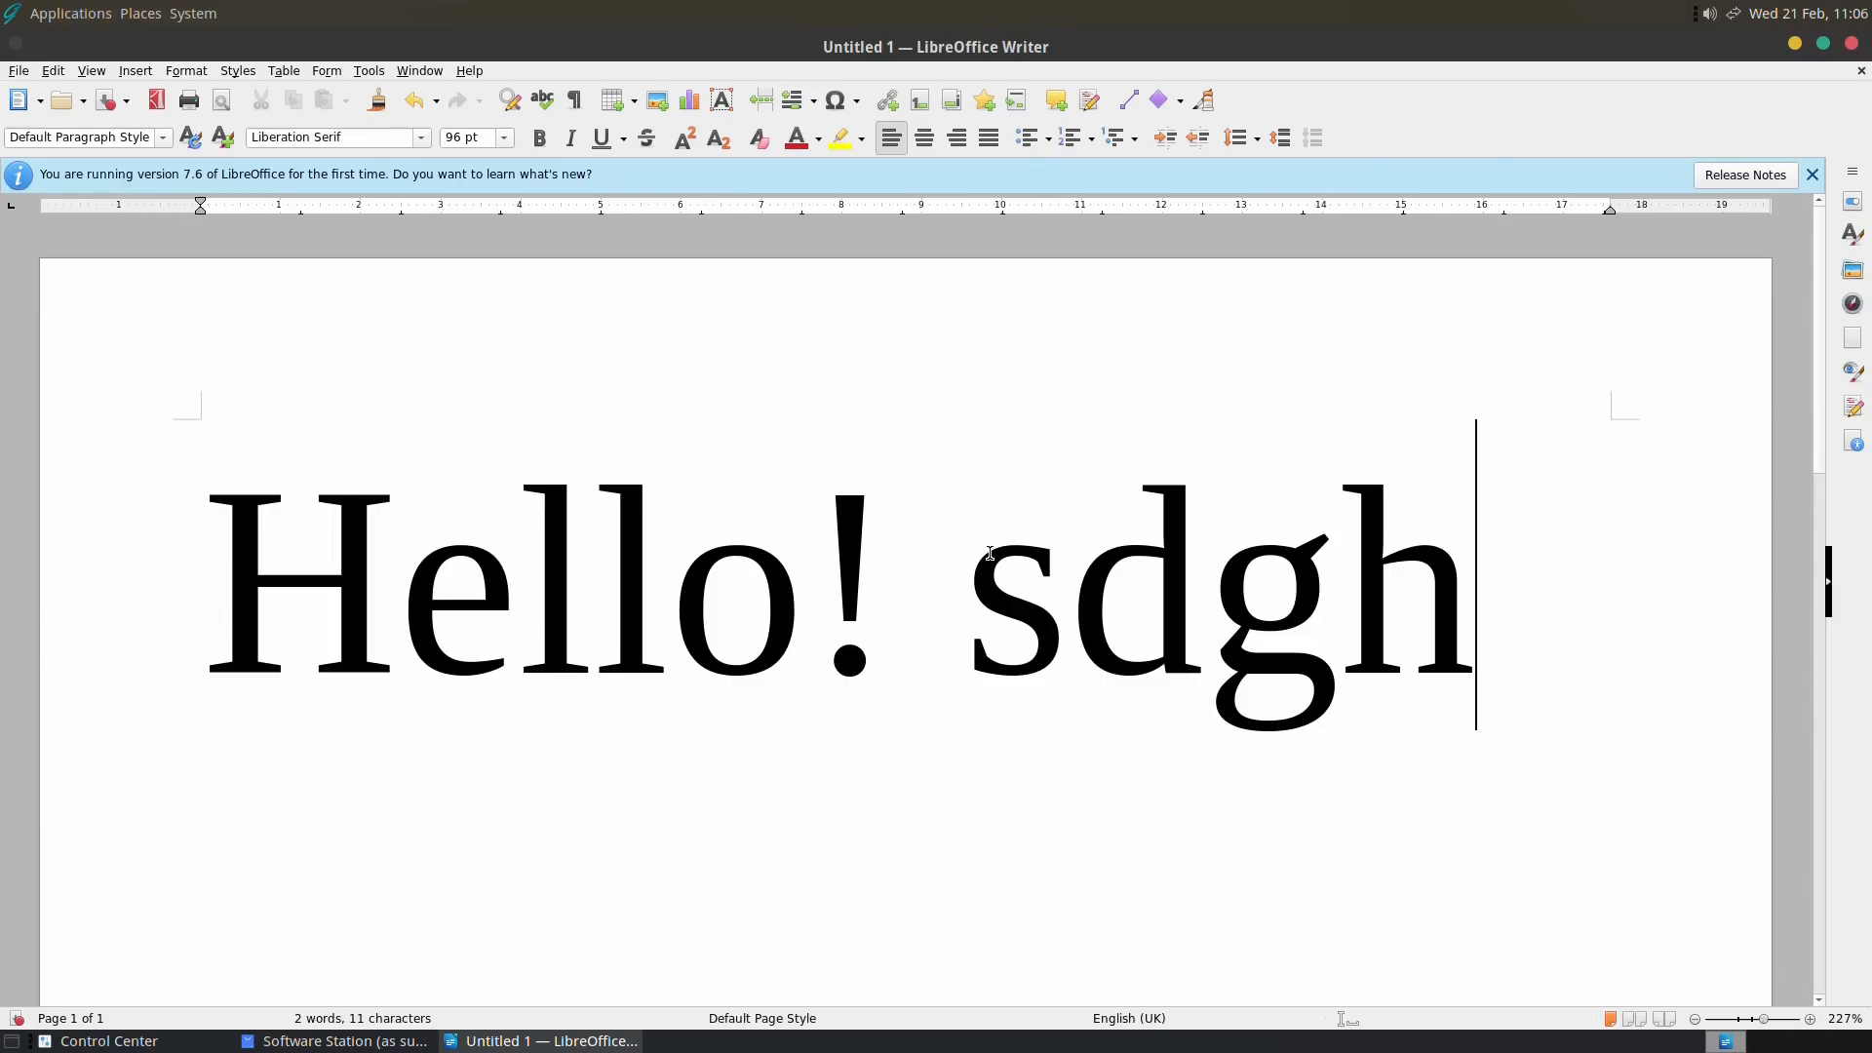
pyautogui.press('BackSpace')
pyautogui.press('BackSpace')
pyautogui.press('BackSpace')
pyautogui.press('BackSpace')
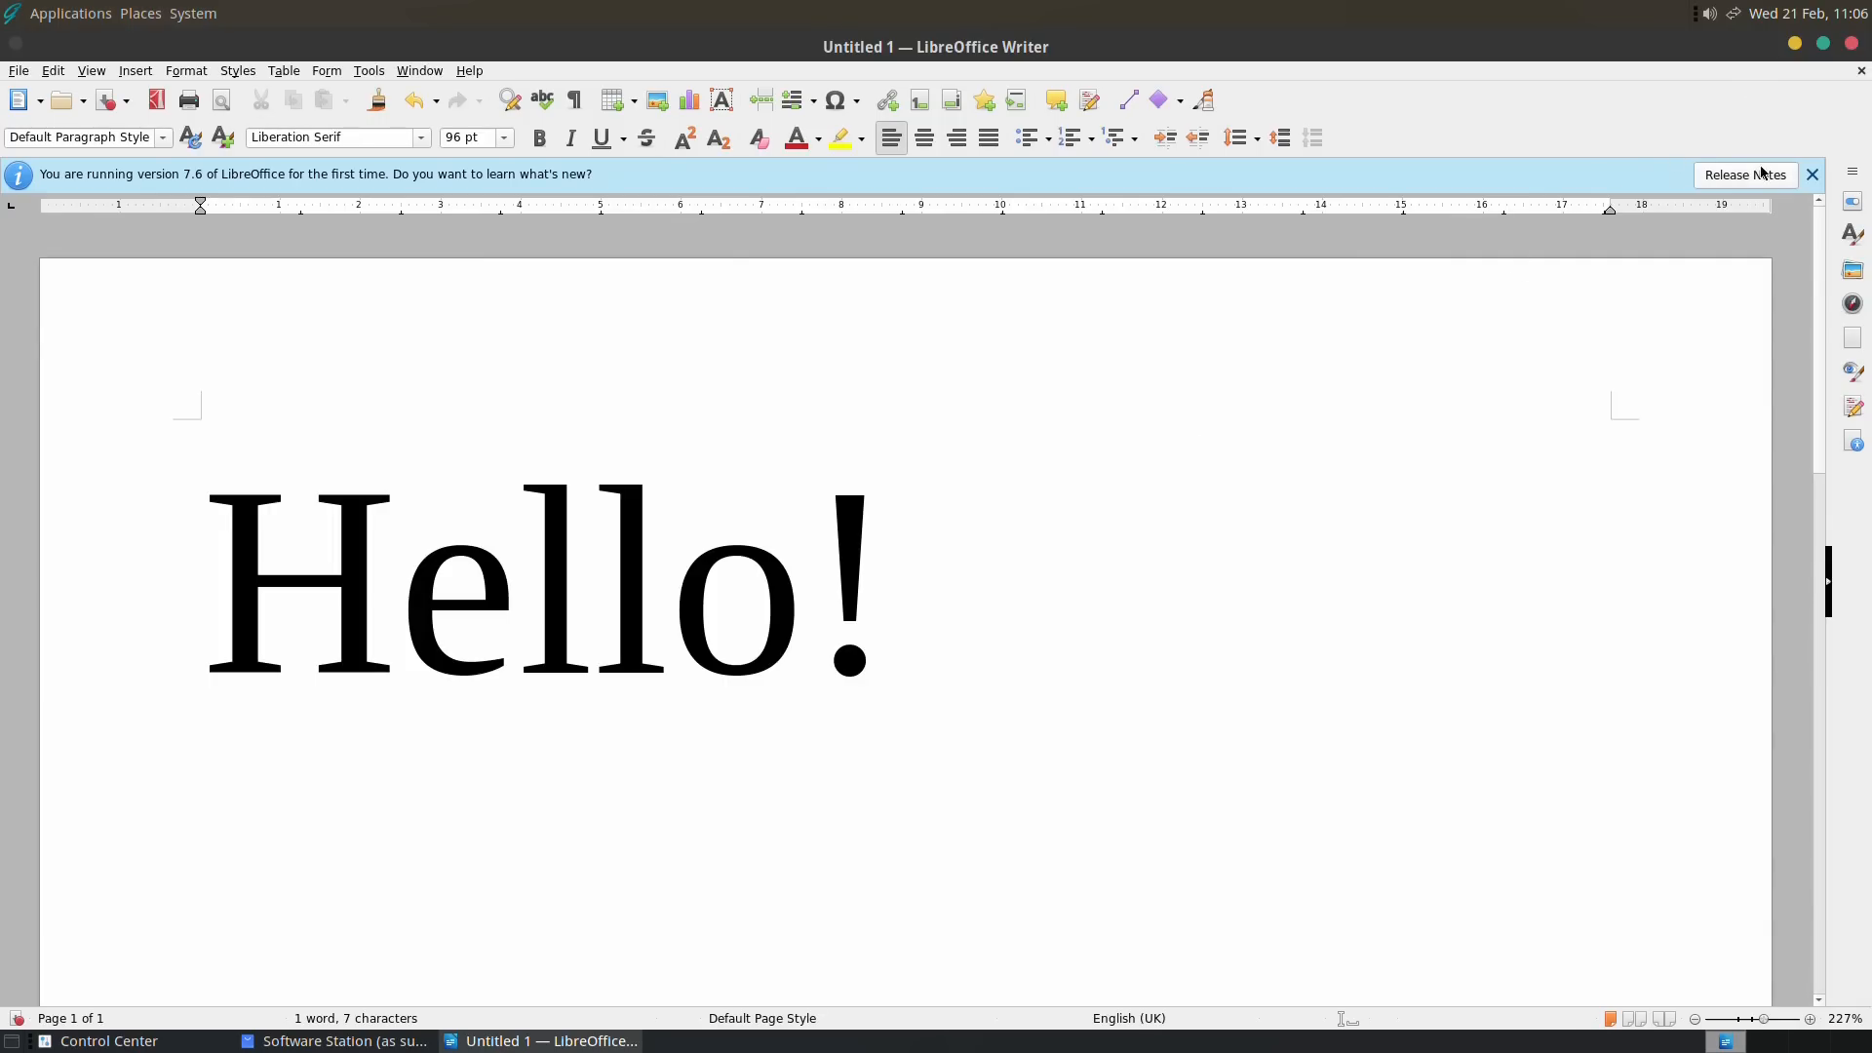
# Dismiss the release notes bar and close the Writer document without saving it
pyautogui.click(1812, 175)
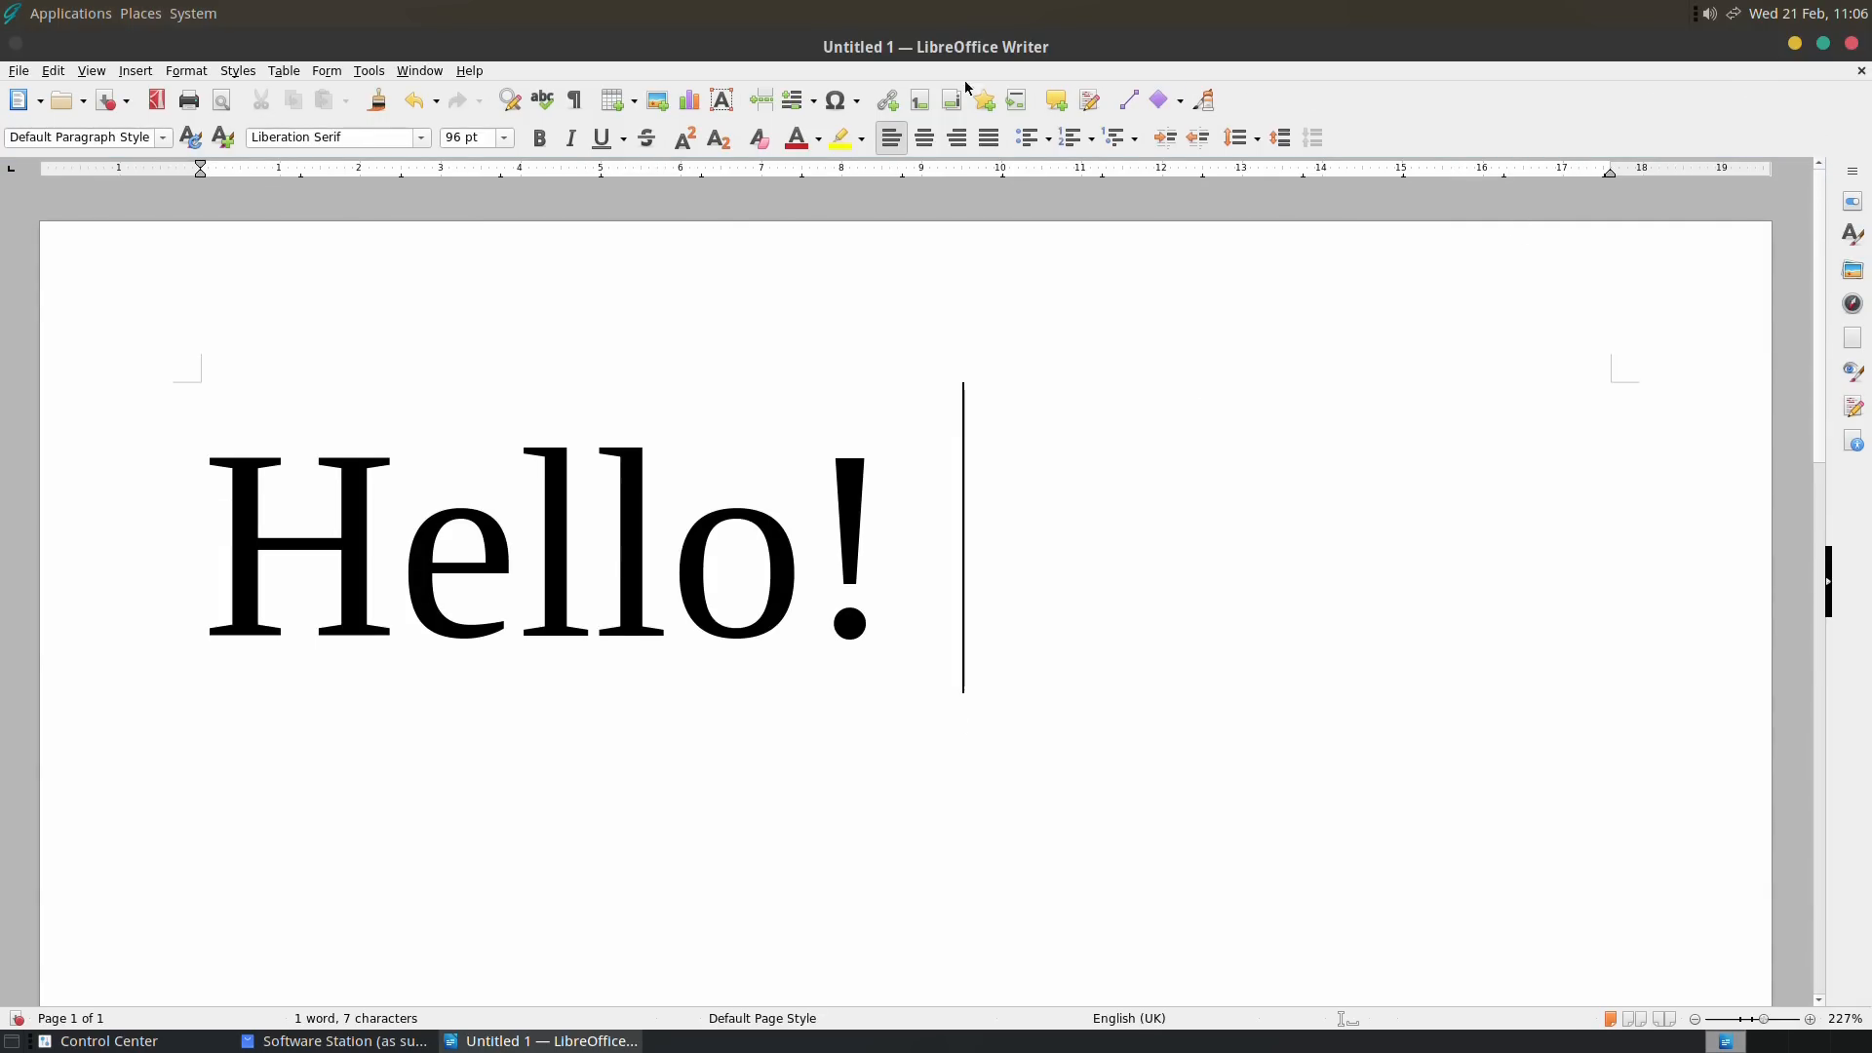
pyautogui.click(1848, 39)
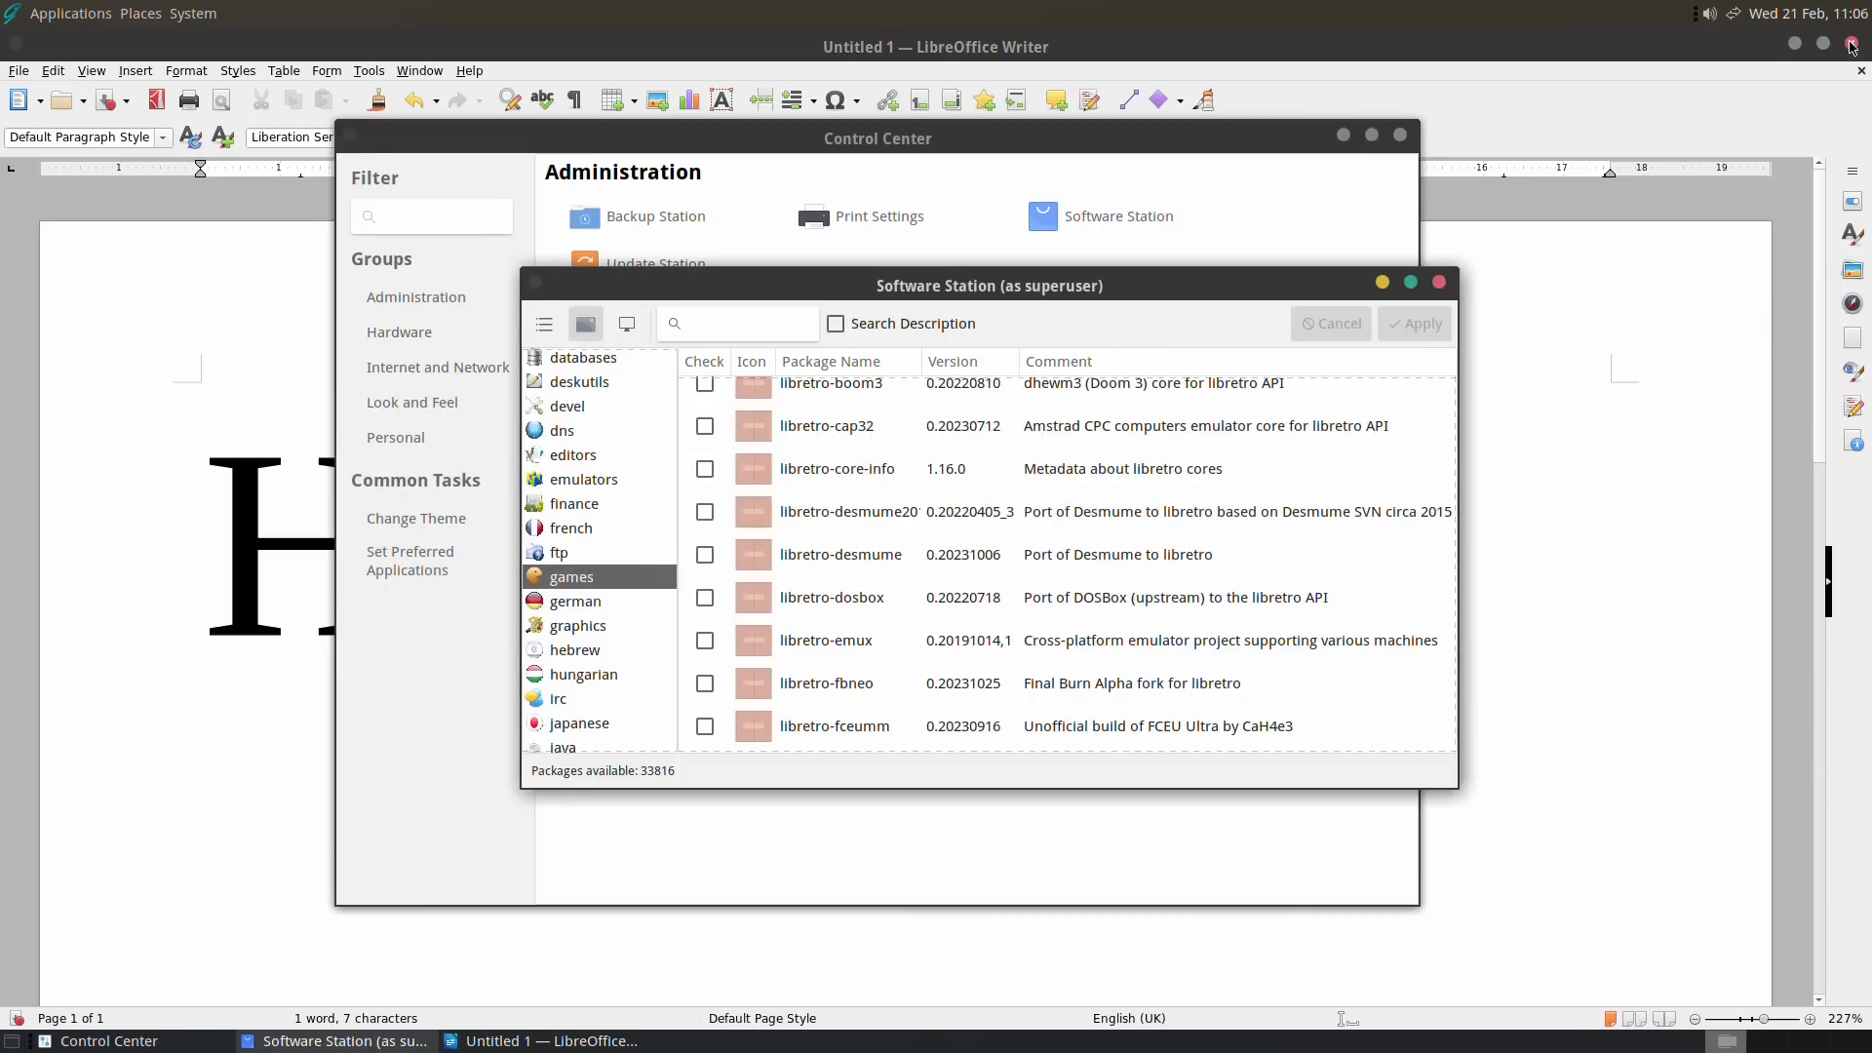
pyautogui.click(1716, 70)
pyautogui.click(1850, 45)
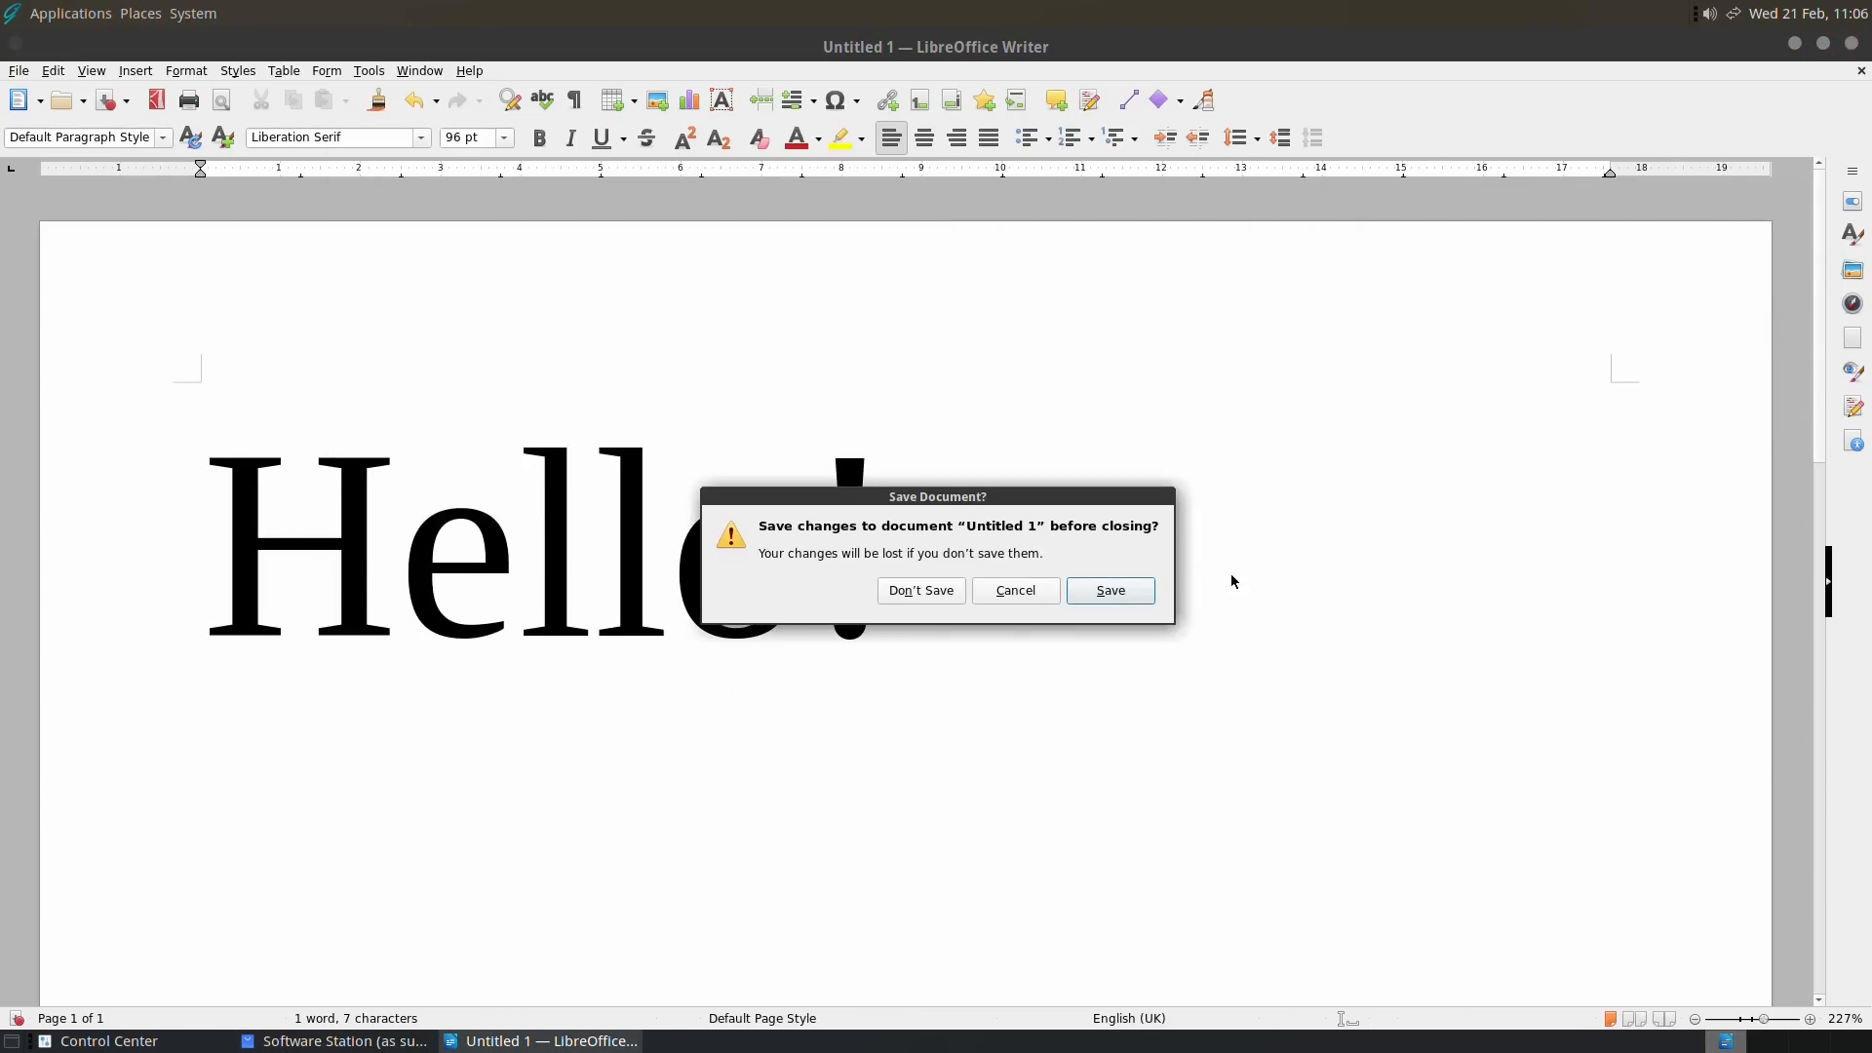
pyautogui.click(920, 591)
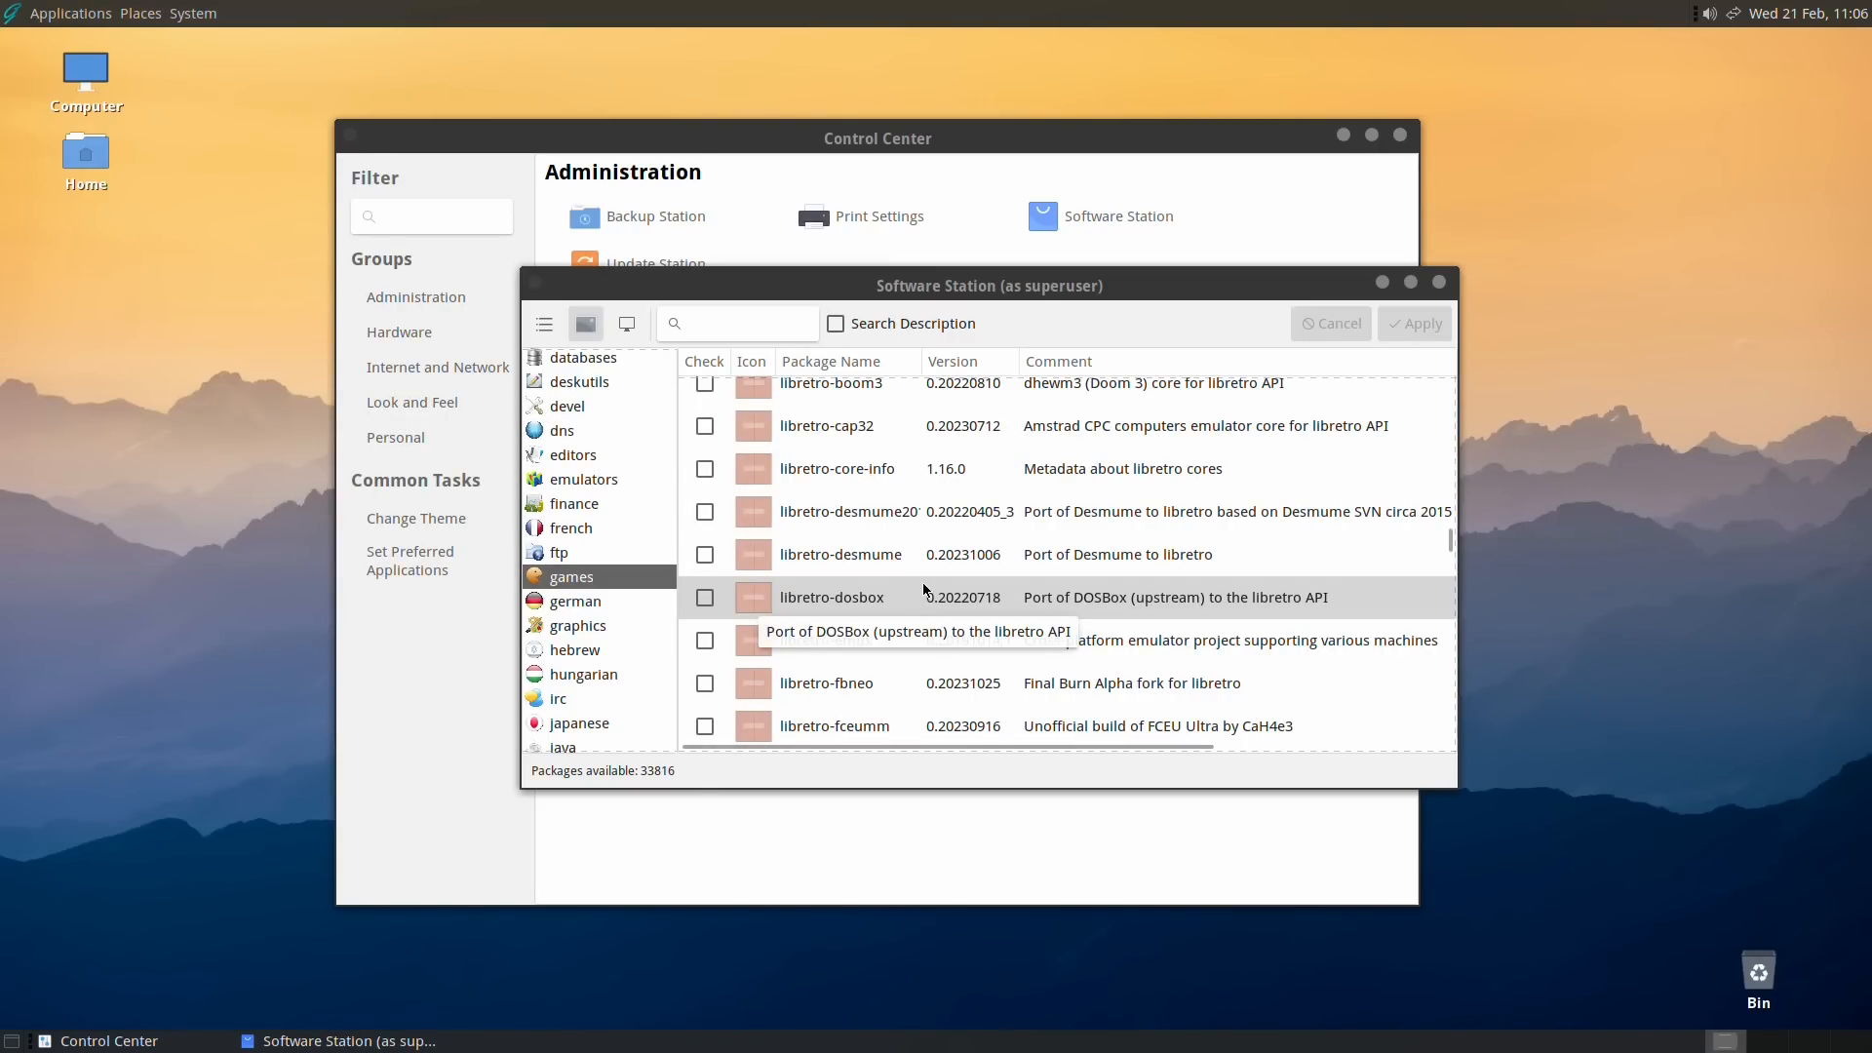
pyautogui.scroll(2, 857, 576)
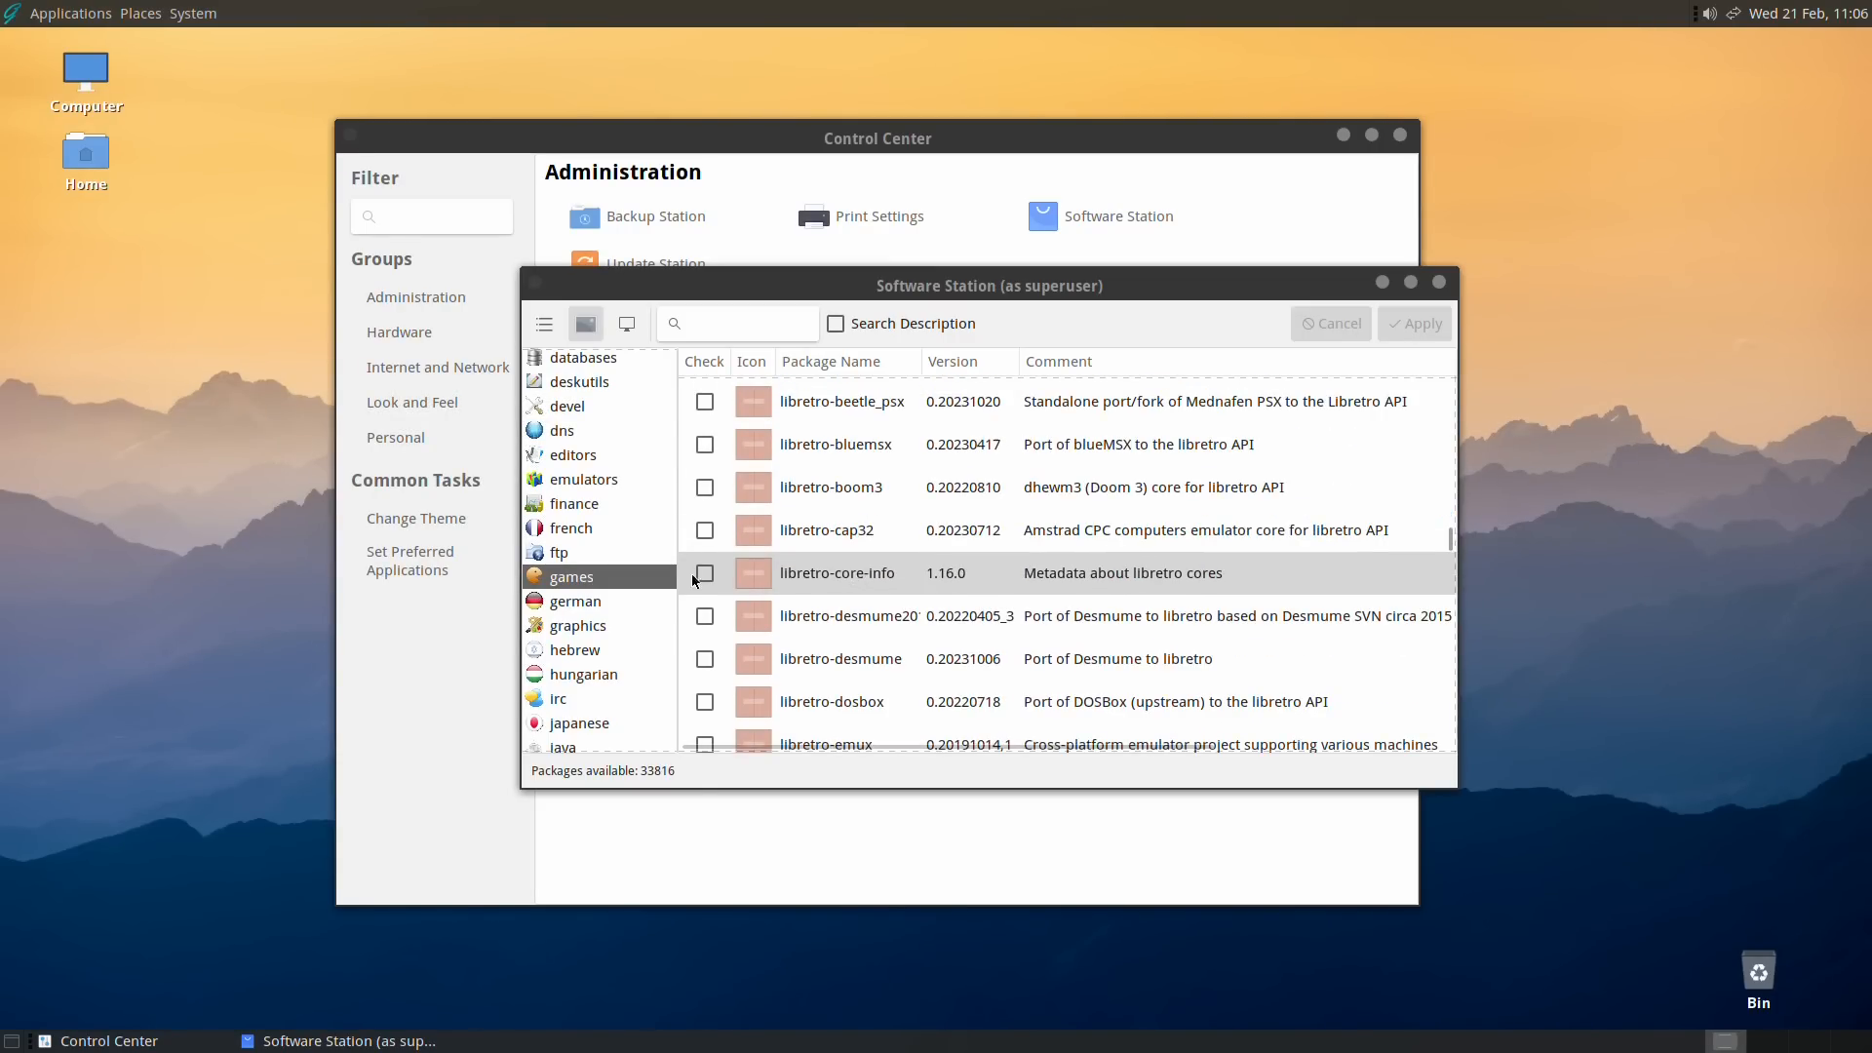
# View the graphics package category, close Software Station and check for system updates with Update Station
pyautogui.click(555, 627)
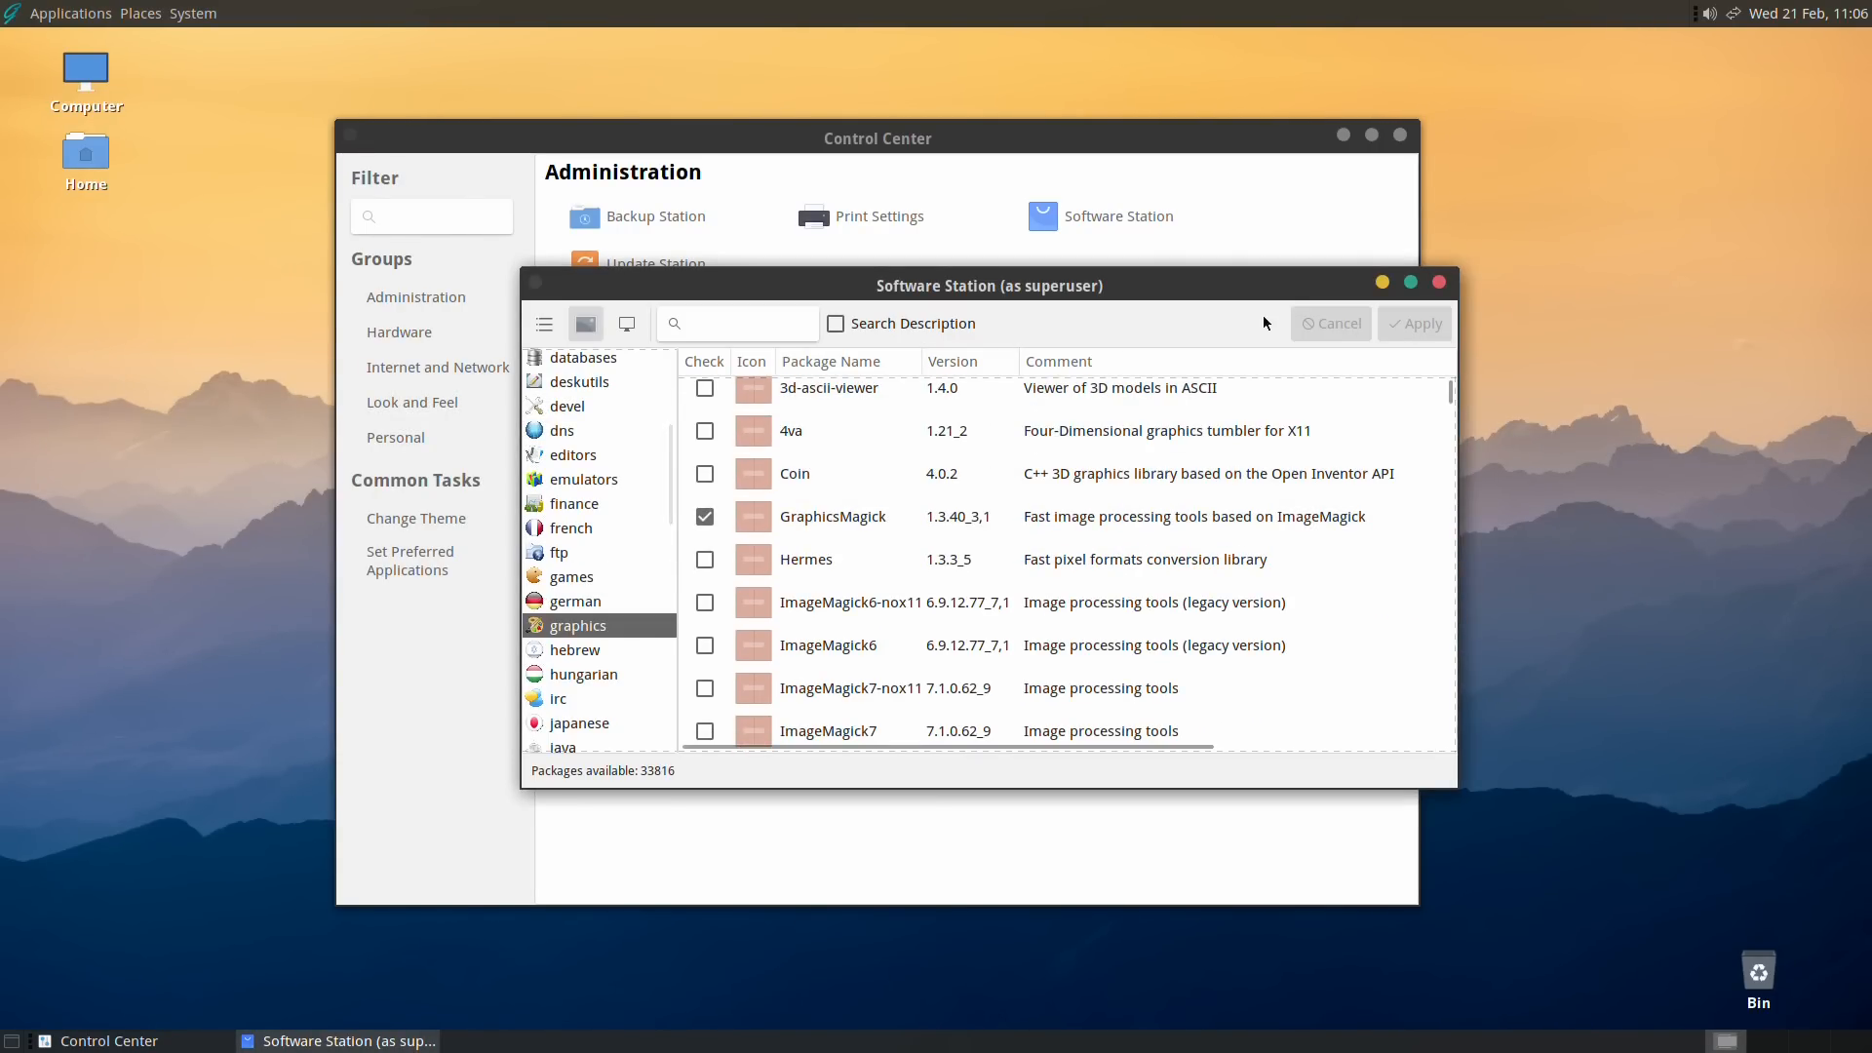
pyautogui.click(1442, 284)
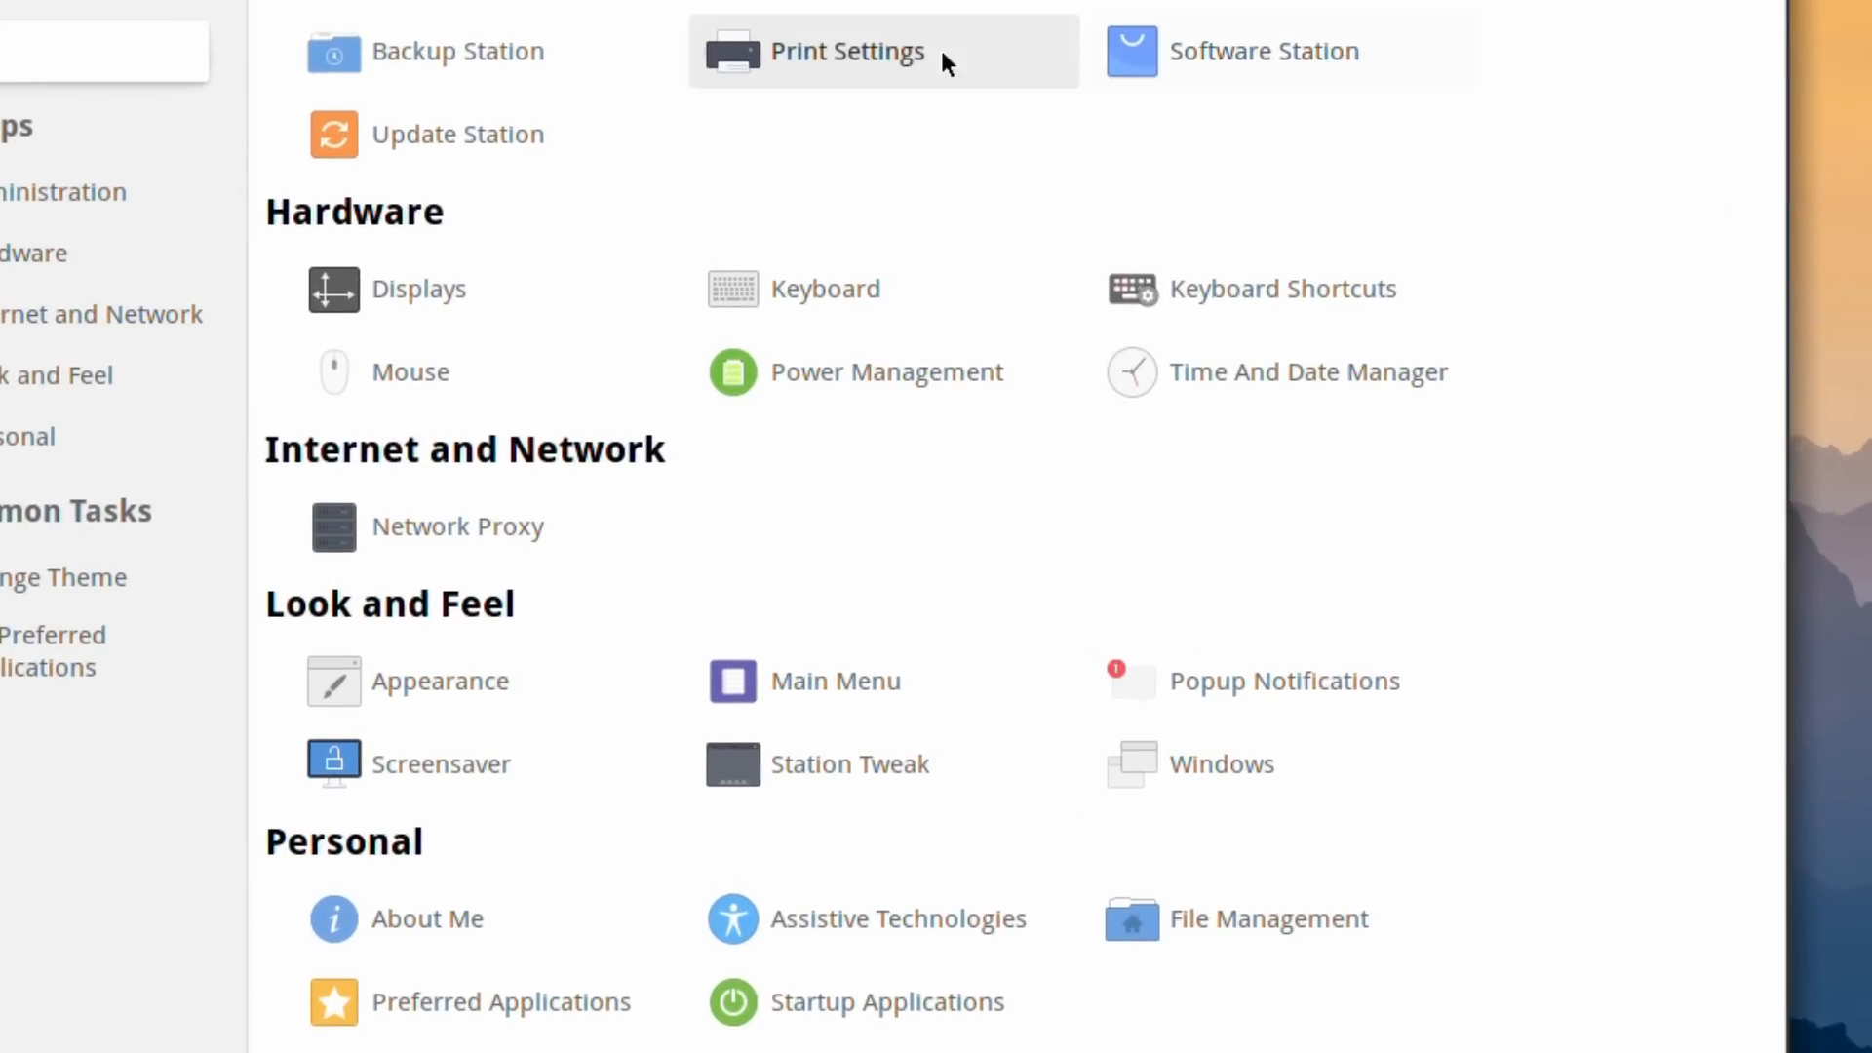
pyautogui.click(430, 129)
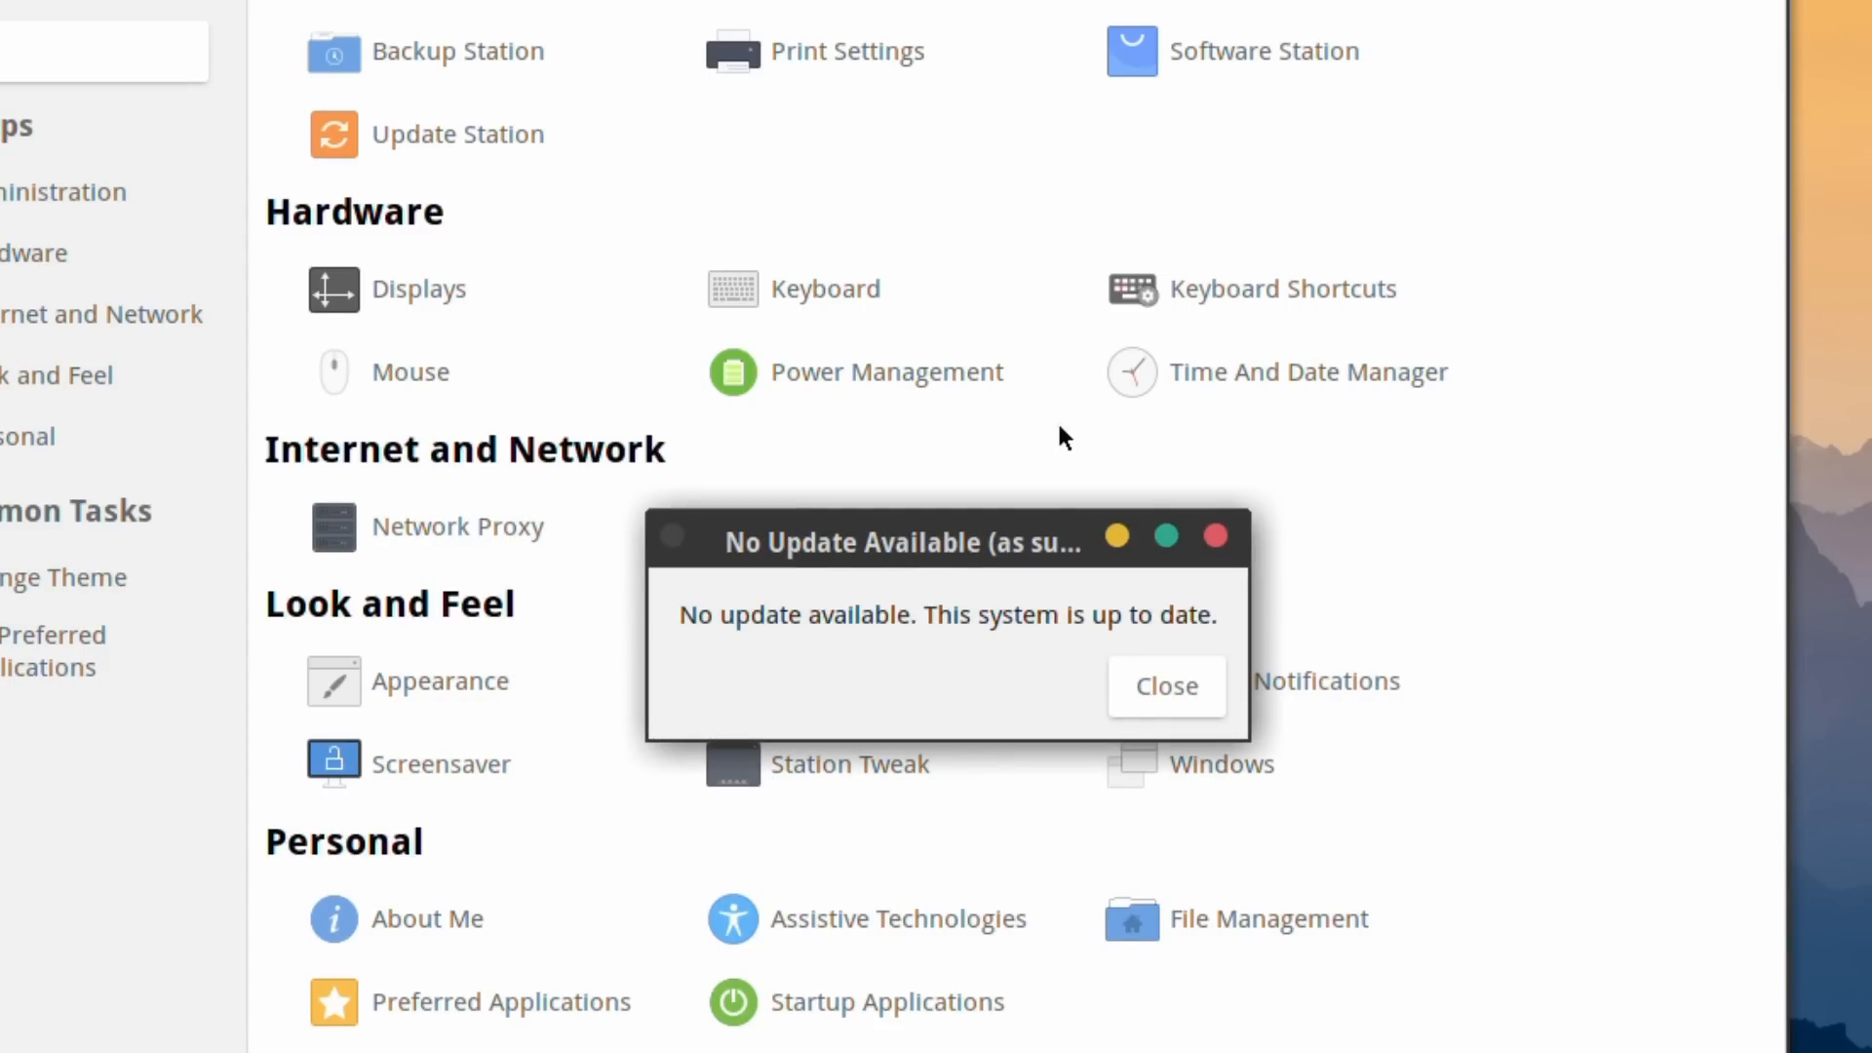
pyautogui.click(1137, 684)
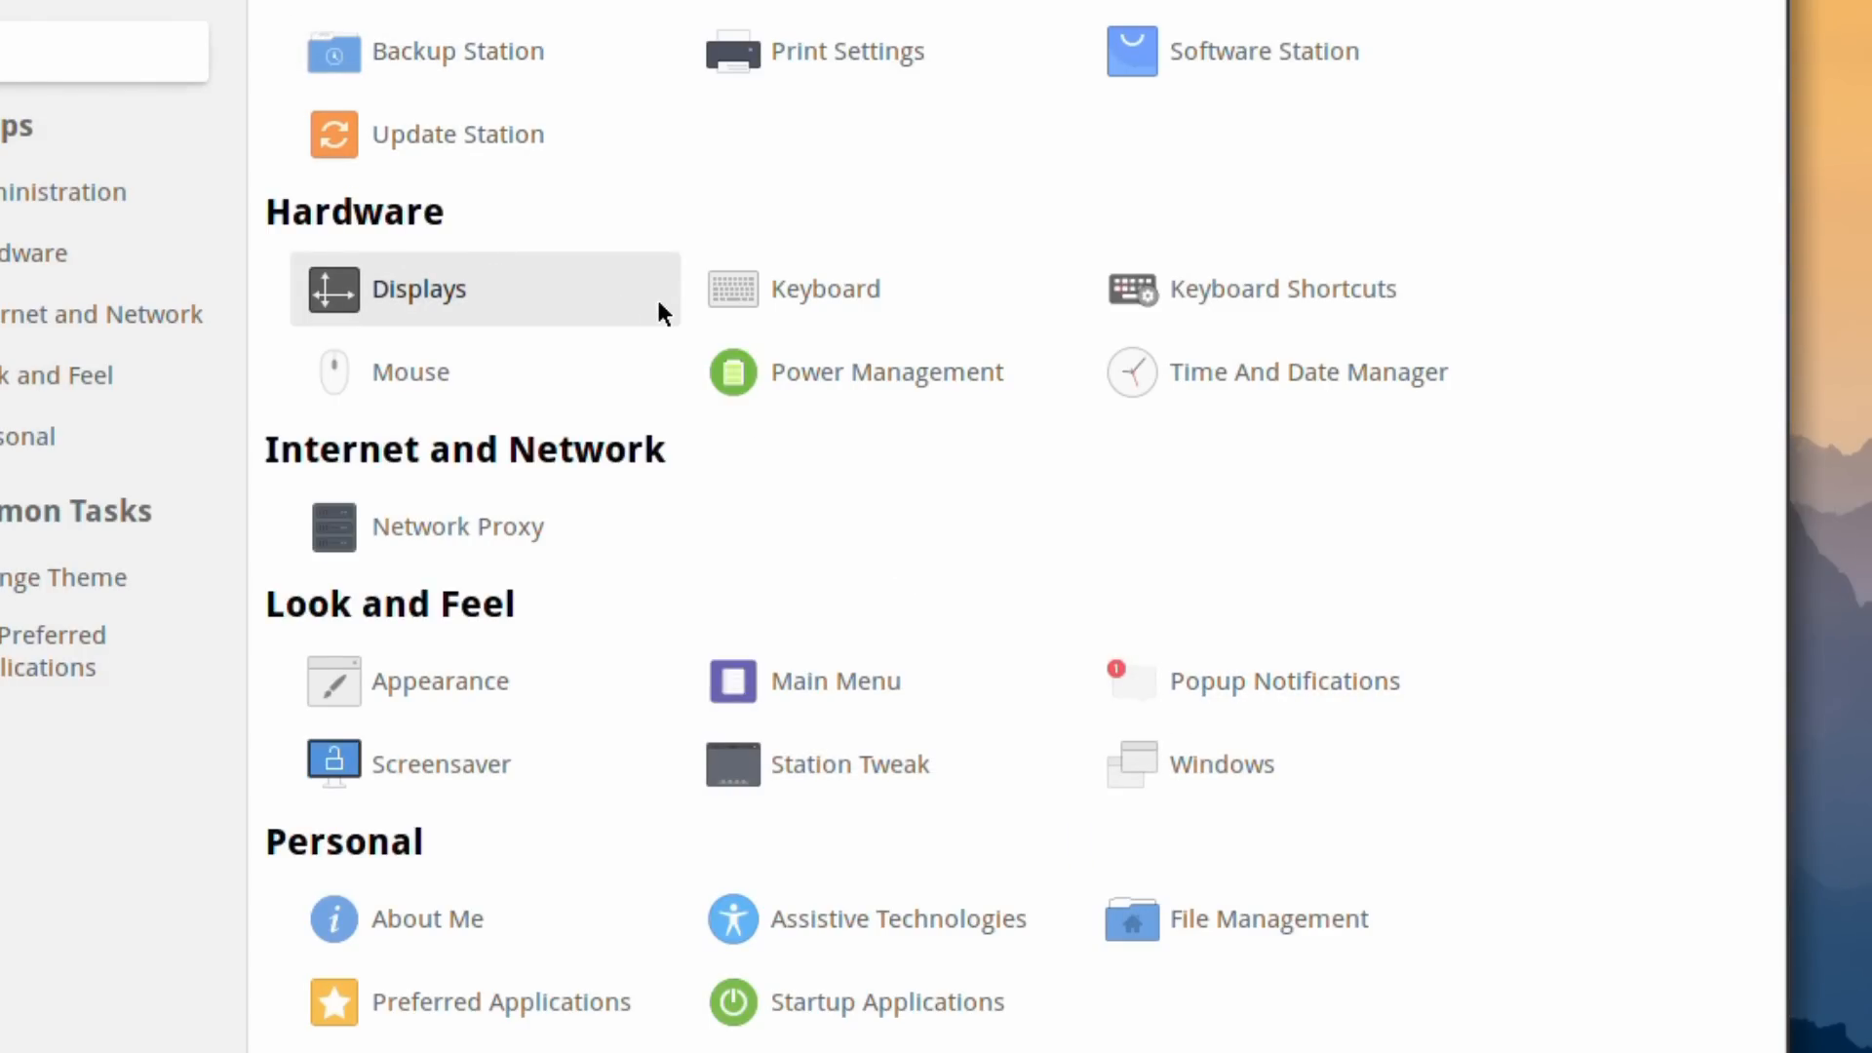
# Review the monitor preferences and the general, layout, accessibility, mouse keys and typing break settings of the keyboard, closing each dialog
pyautogui.click(427, 277)
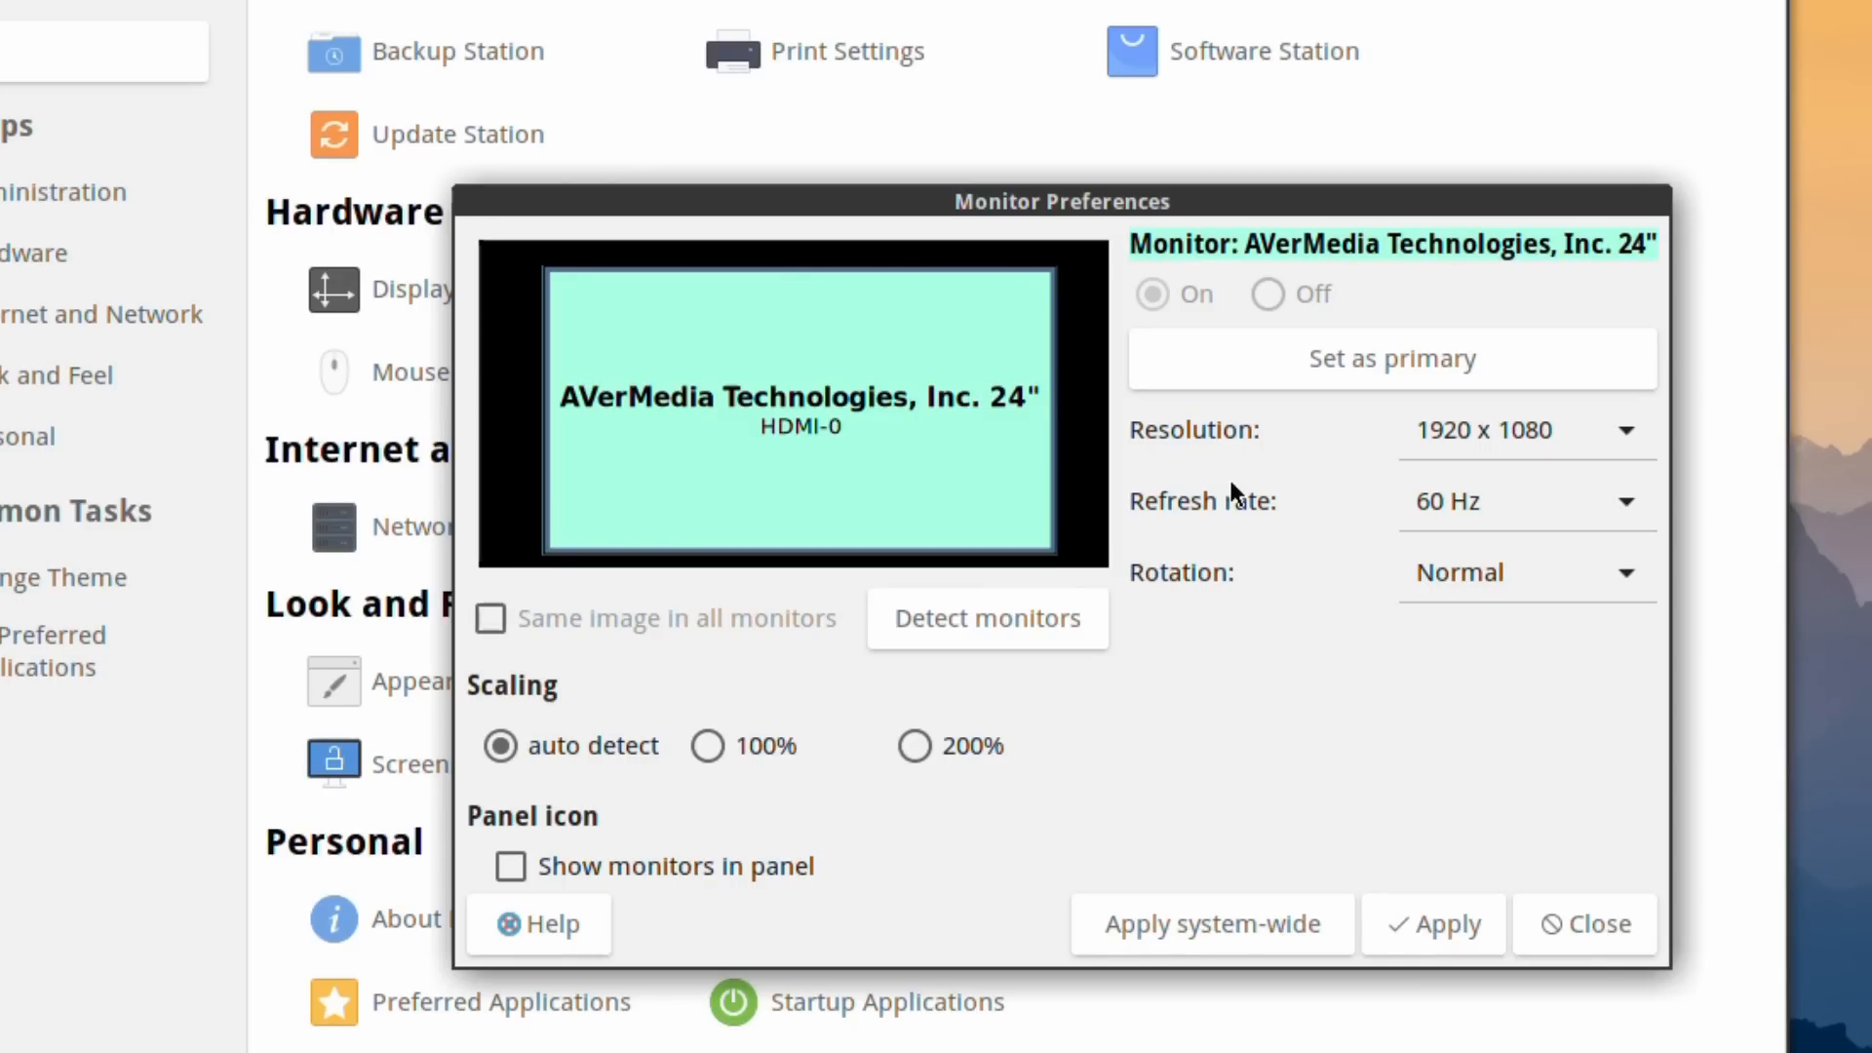
pyautogui.click(1605, 938)
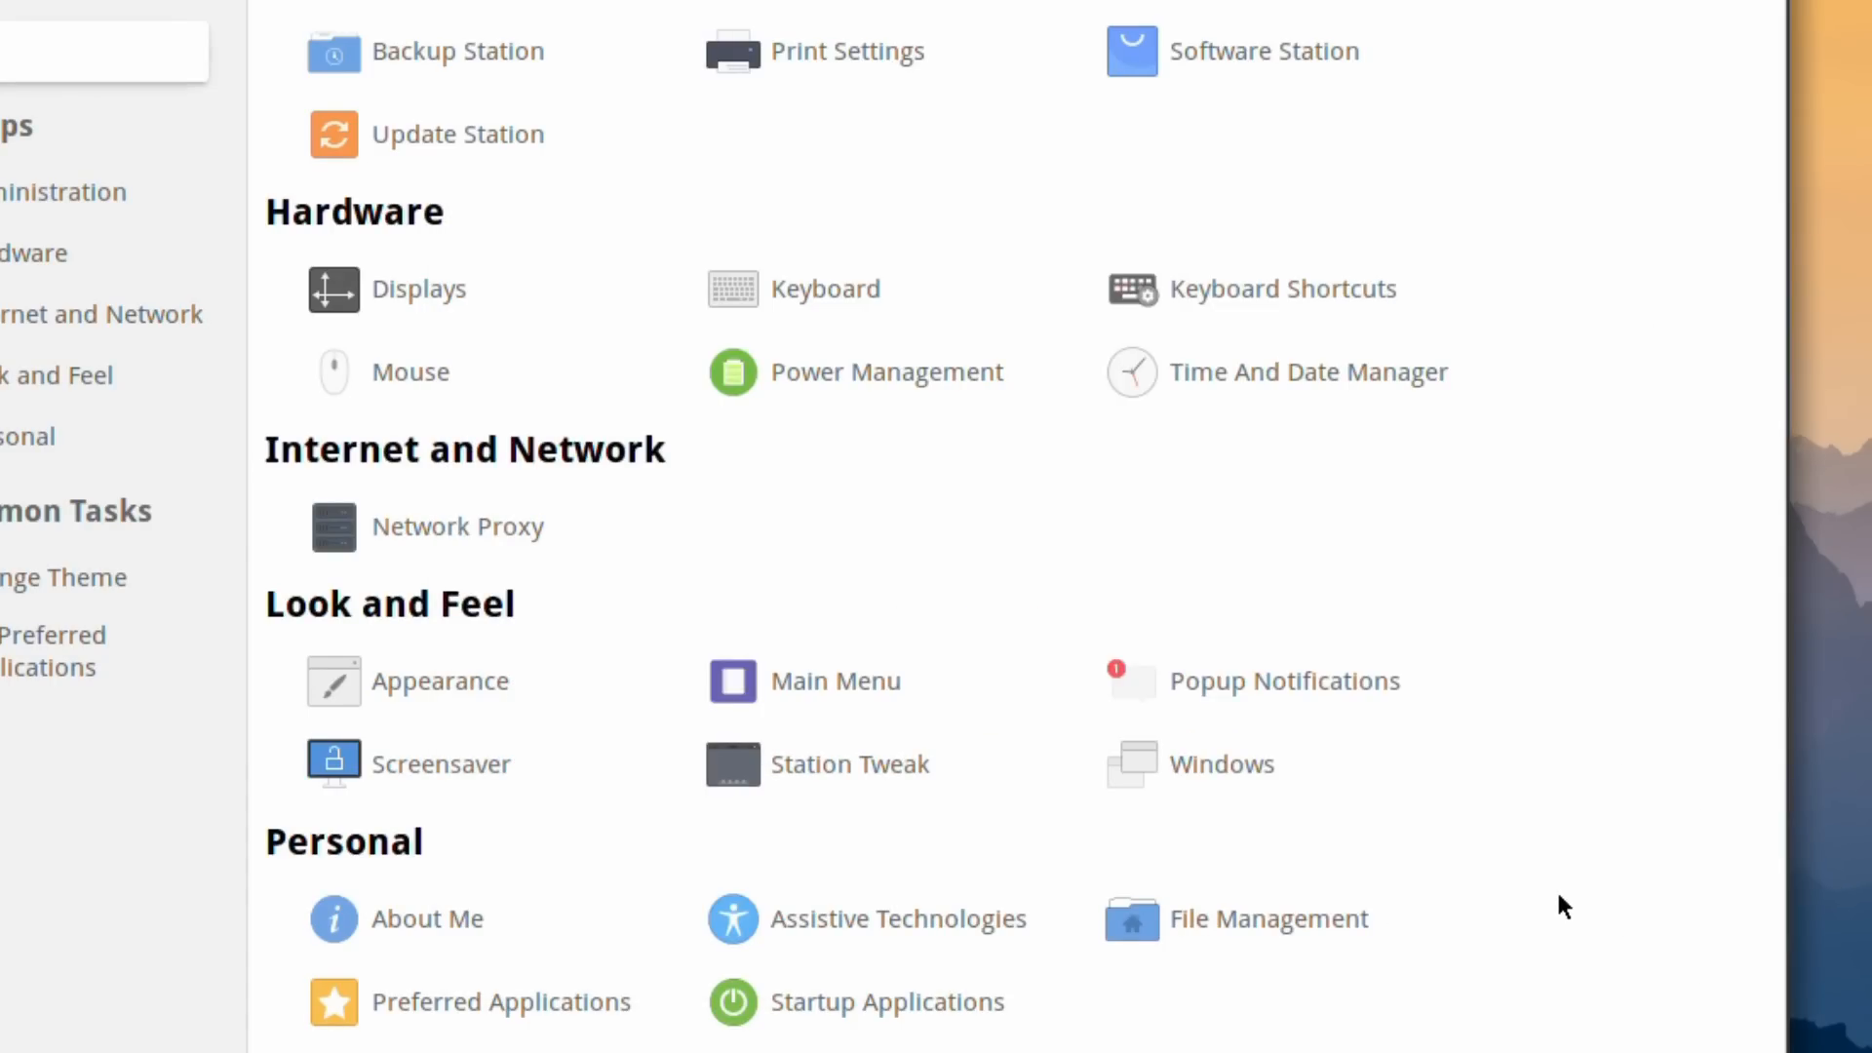
pyautogui.click(823, 288)
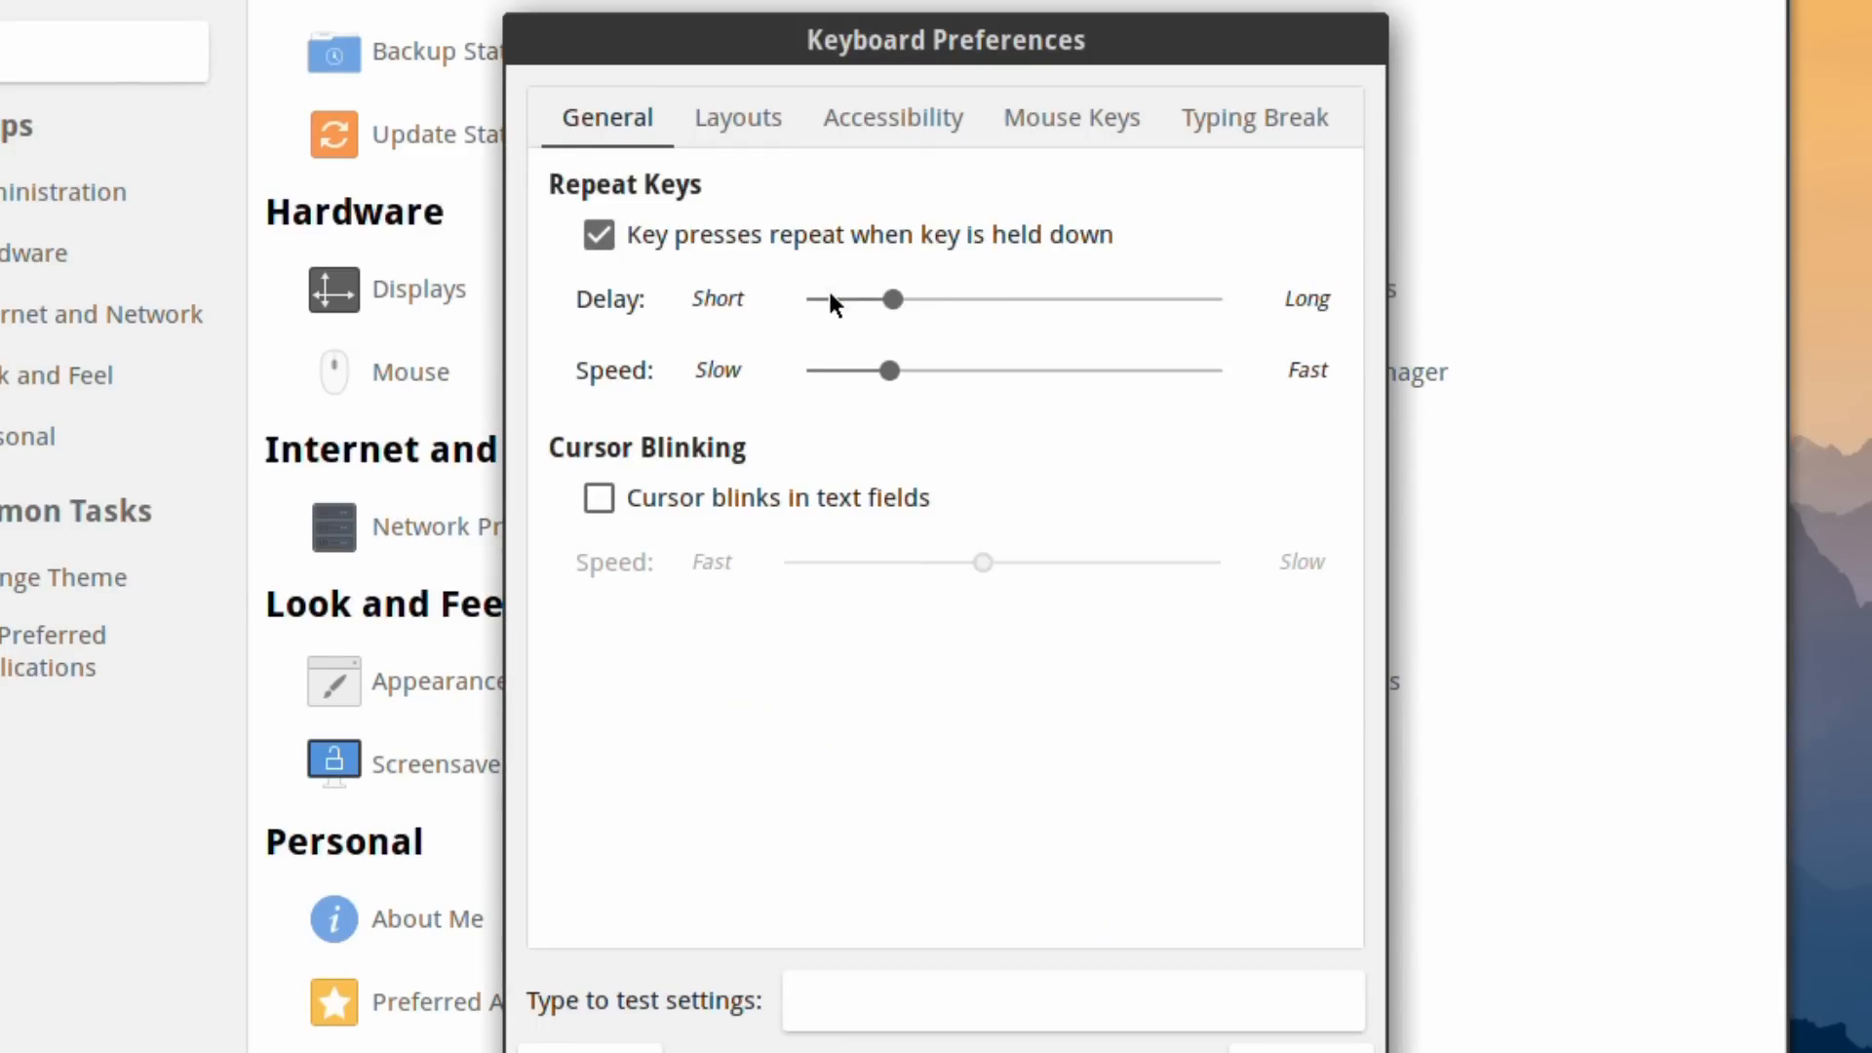
pyautogui.click(721, 116)
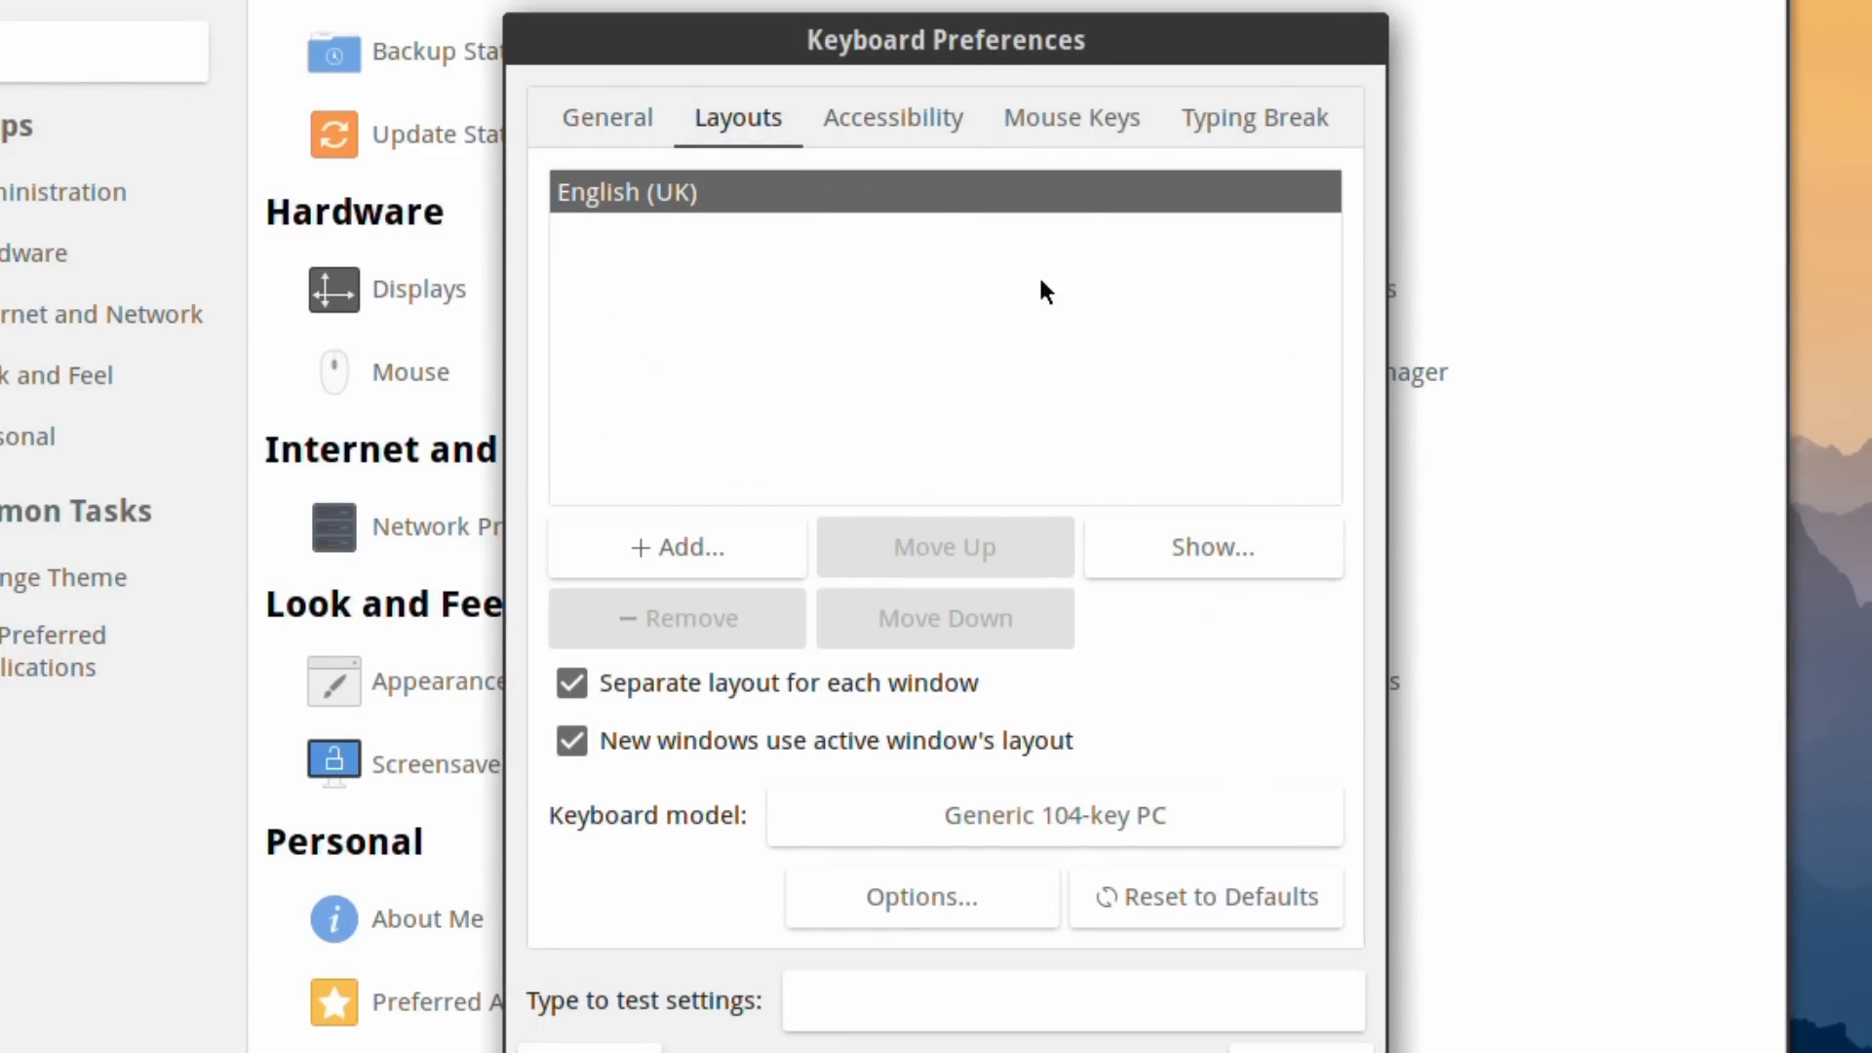
pyautogui.click(951, 116)
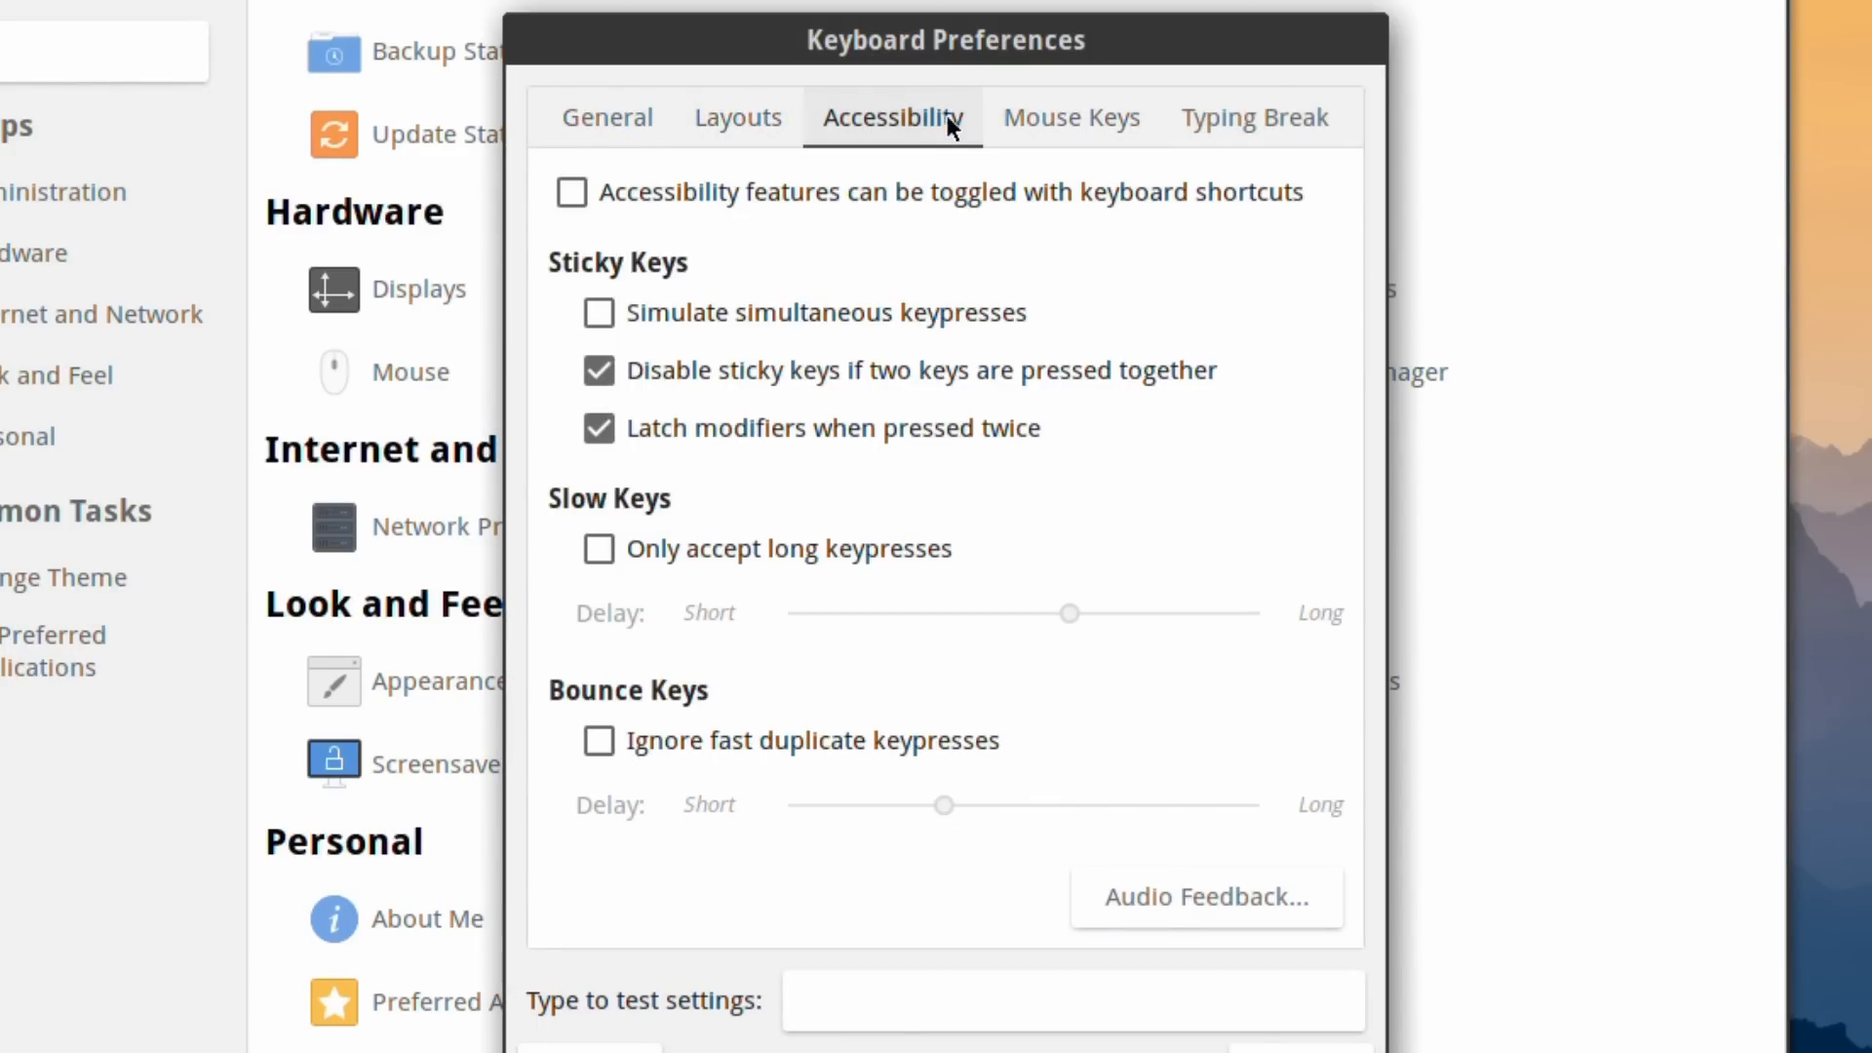
pyautogui.click(1061, 115)
pyautogui.click(1213, 119)
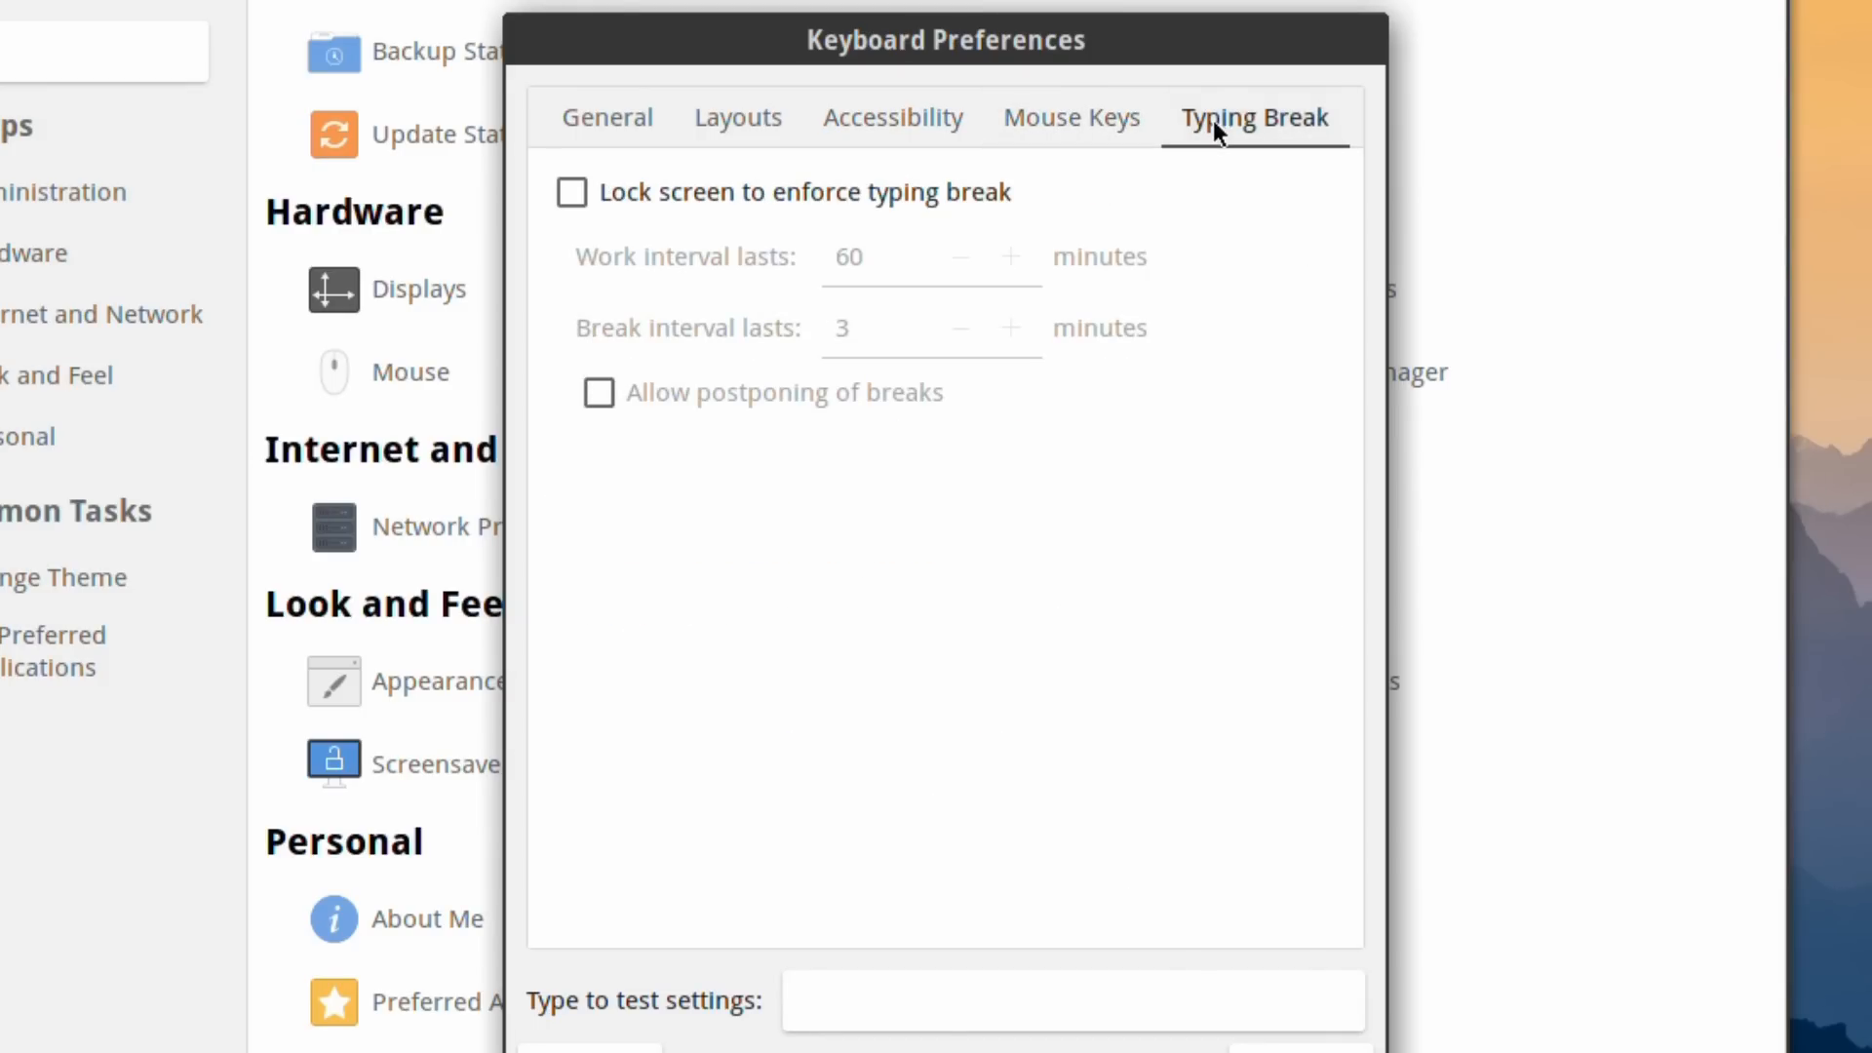
pyautogui.click(1334, 1047)
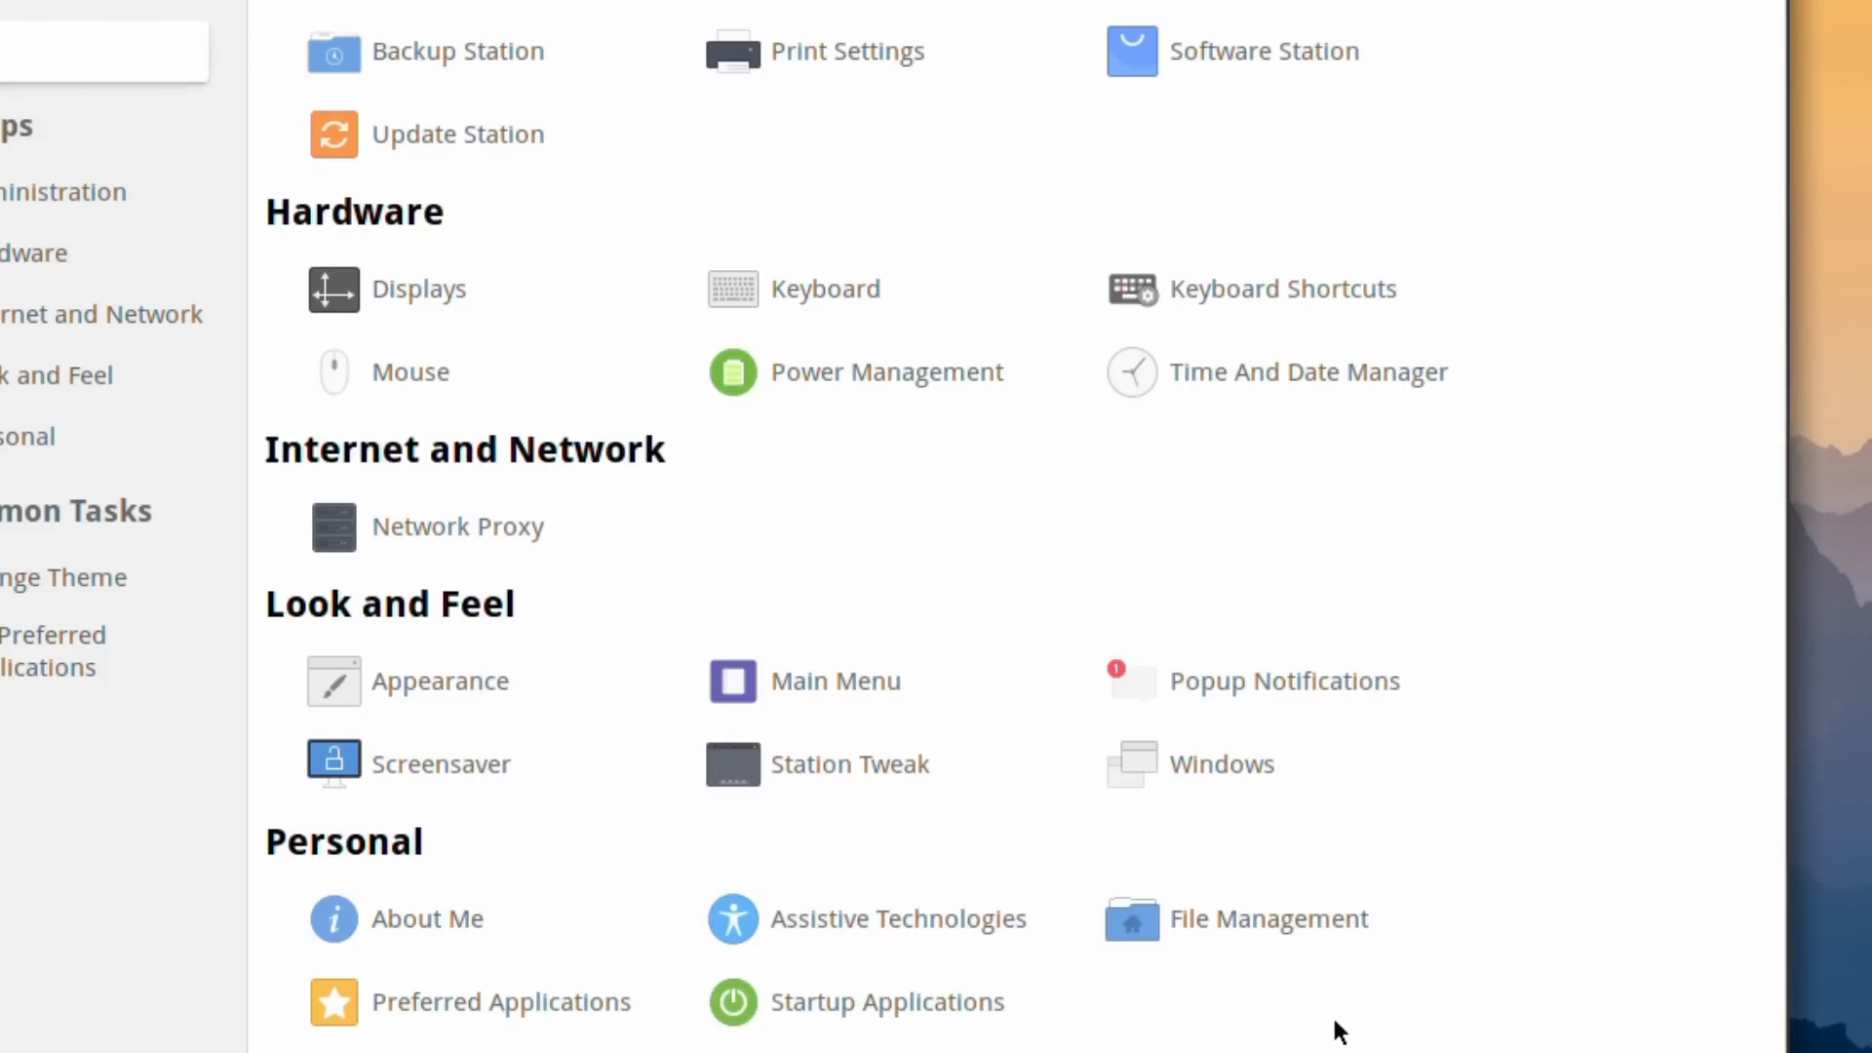
# Look through the list of keyboard shortcuts and the mouse preferences, closing both windows
pyautogui.click(1223, 297)
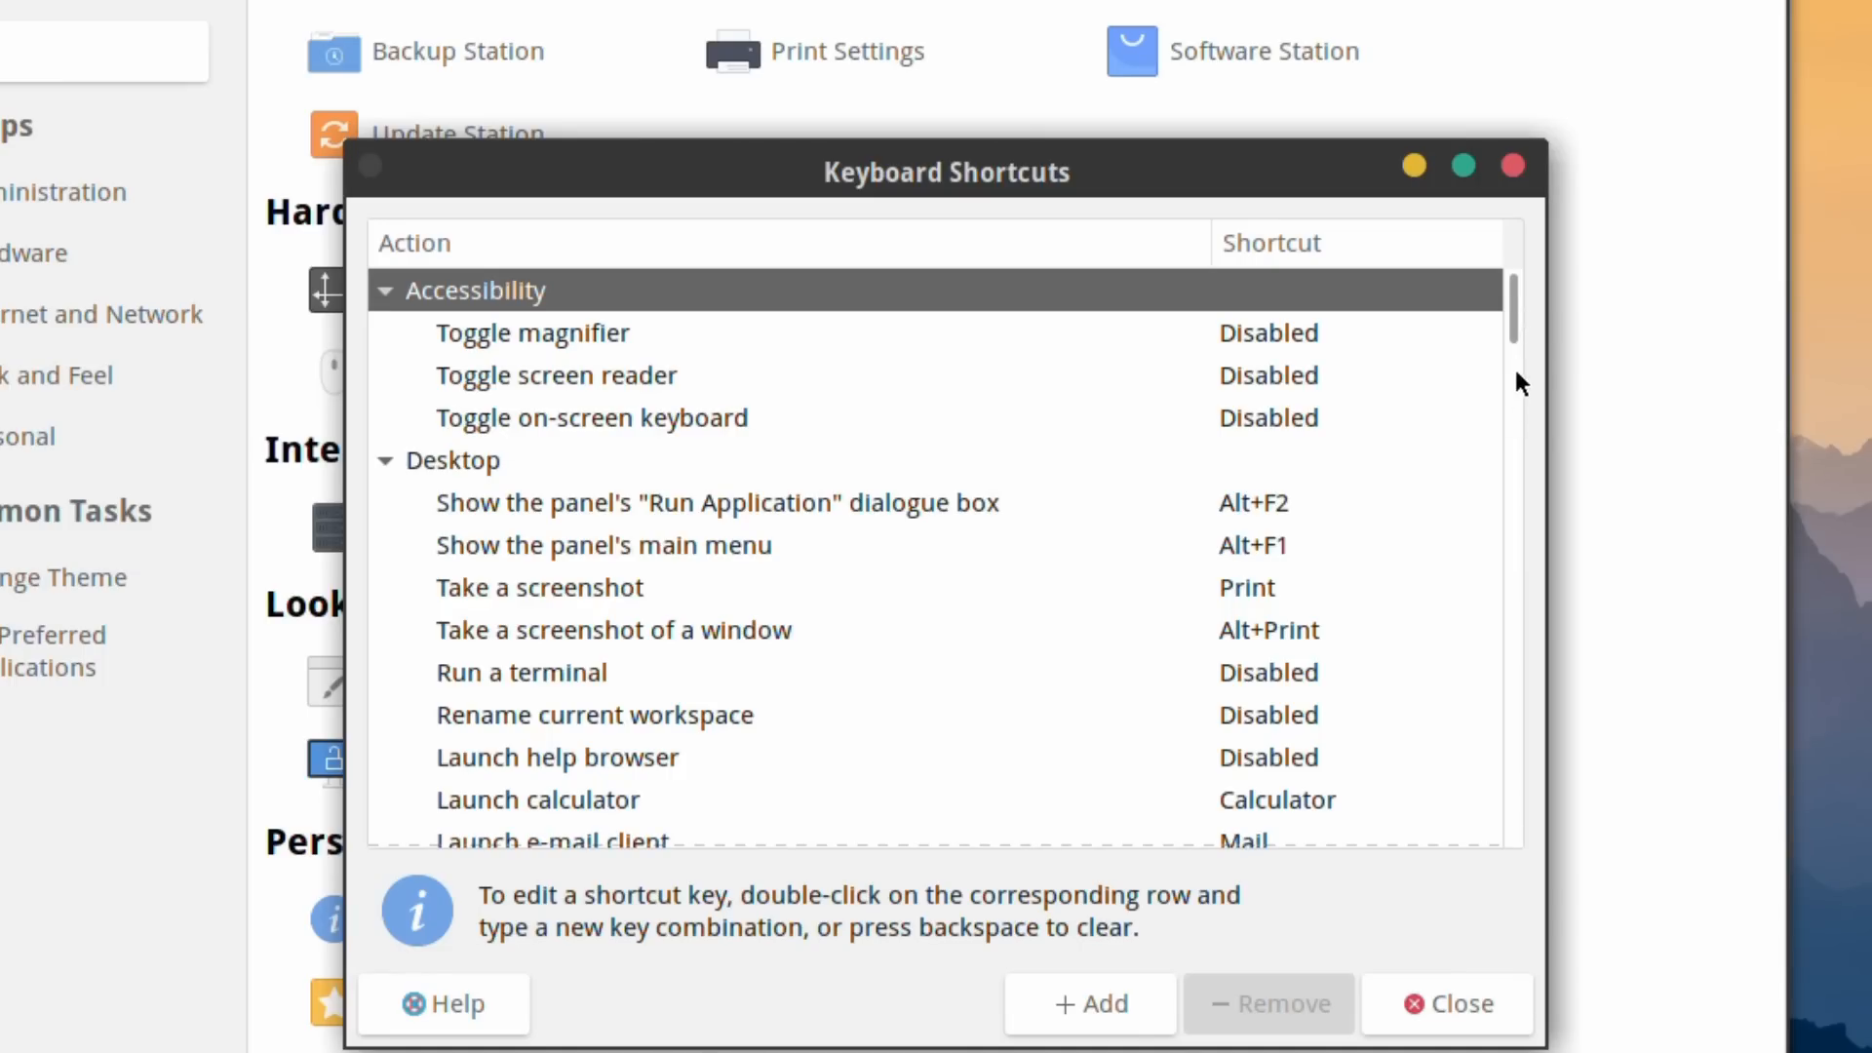
pyautogui.moveTo(1511, 325); pyautogui.dragTo(1406, 60)
pyautogui.click(1465, 1006)
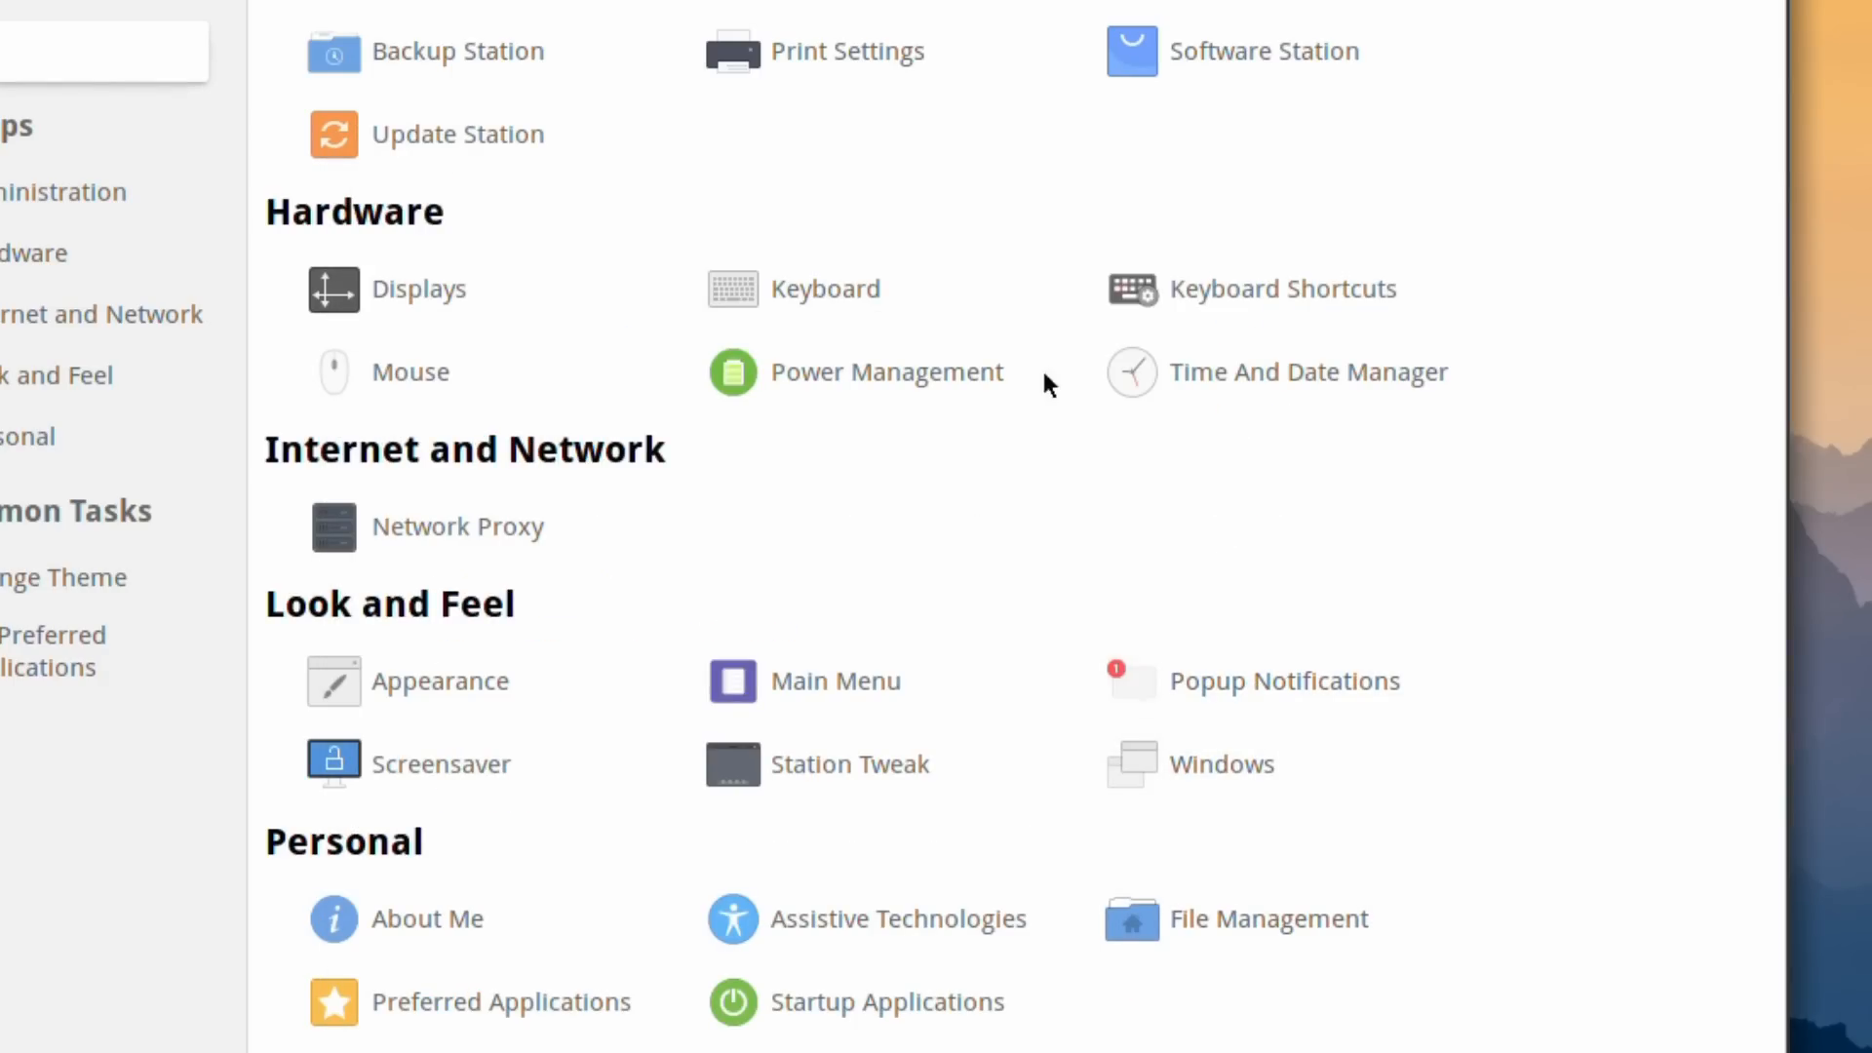
pyautogui.click(360, 373)
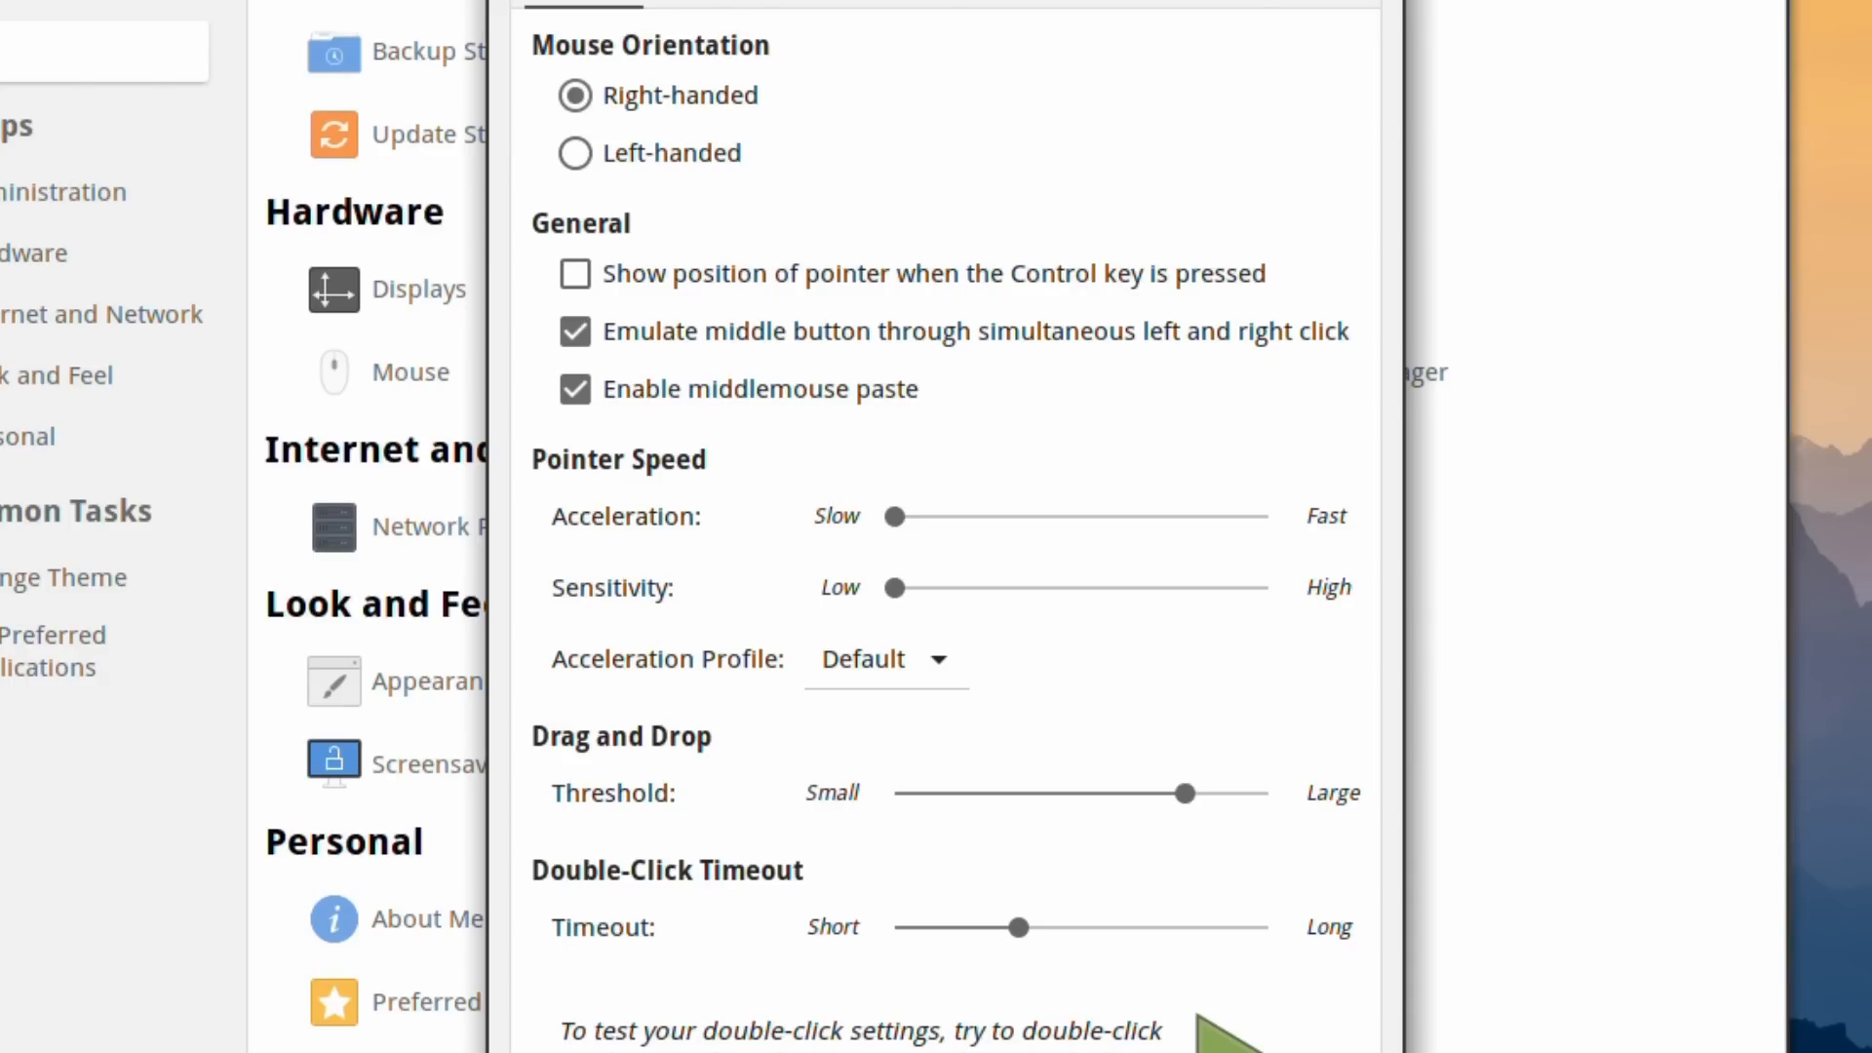
pyautogui.press('Escape')
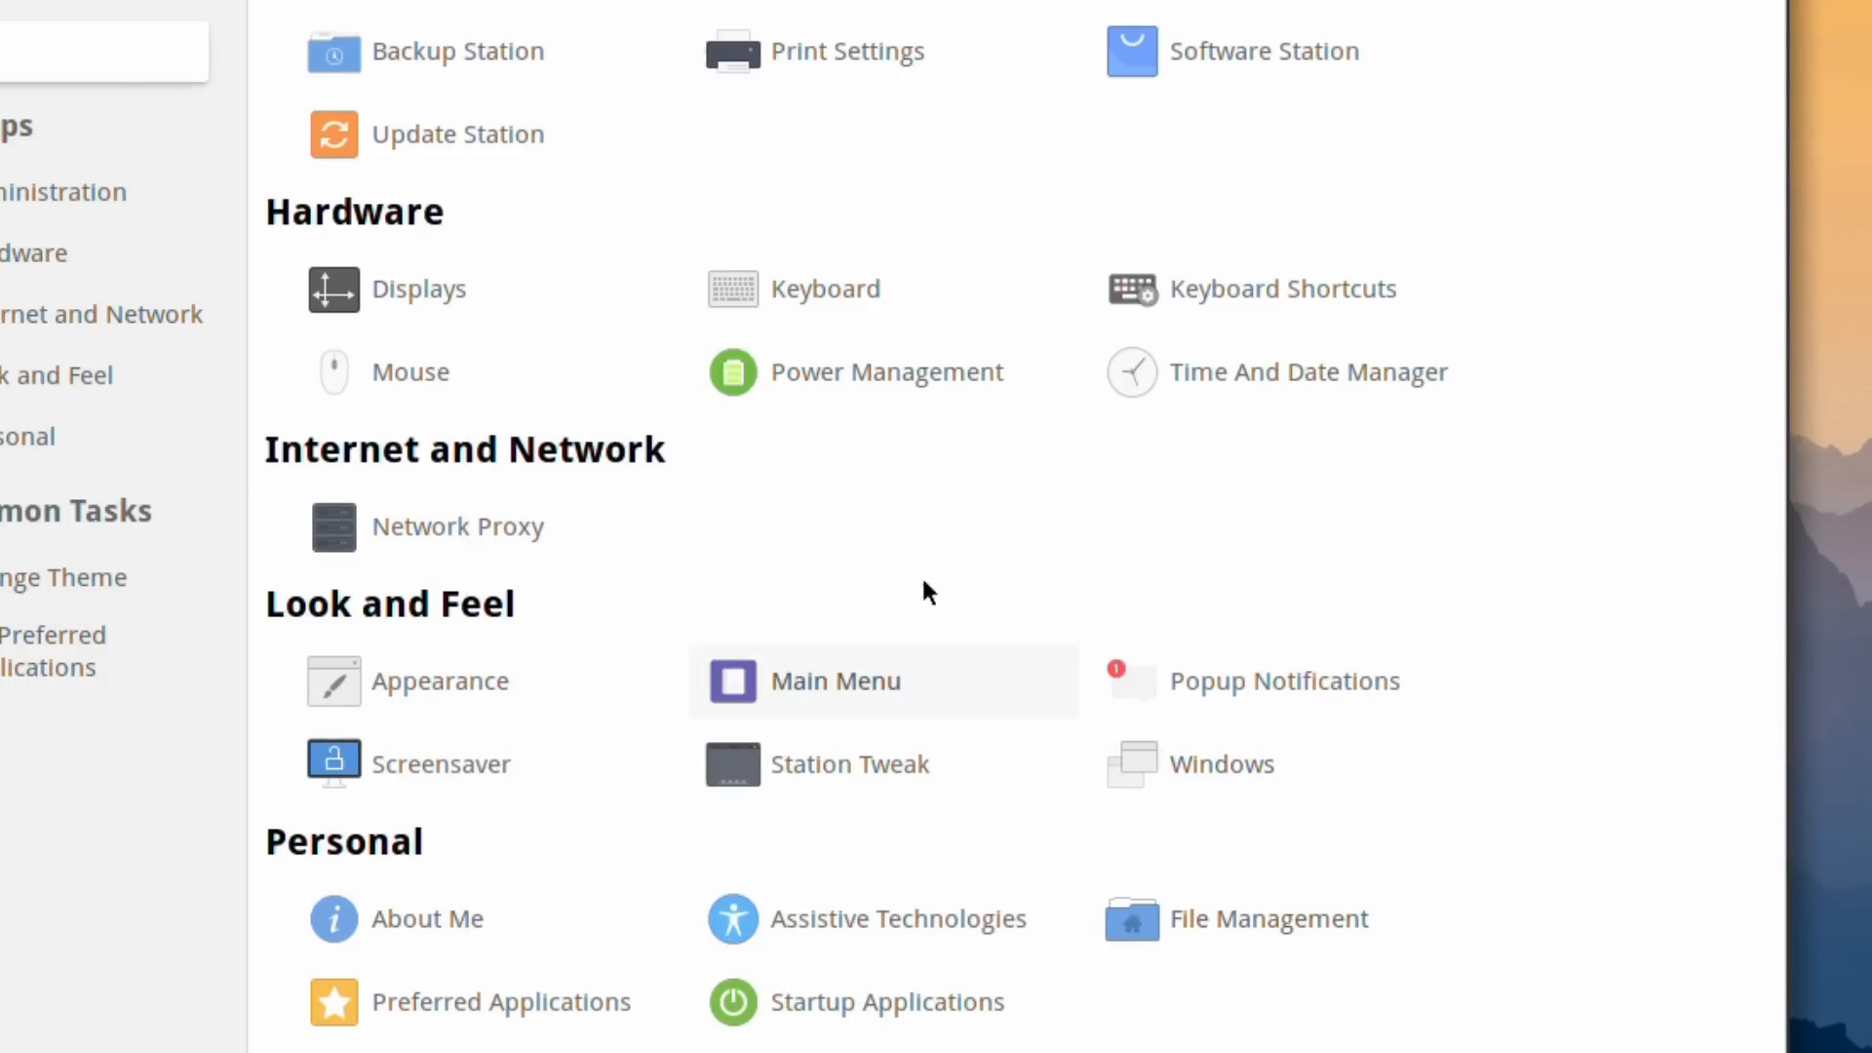
# Set the display to never sleep when inactive on AC power, view the general power settings and close the power preferences
pyautogui.click(879, 359)
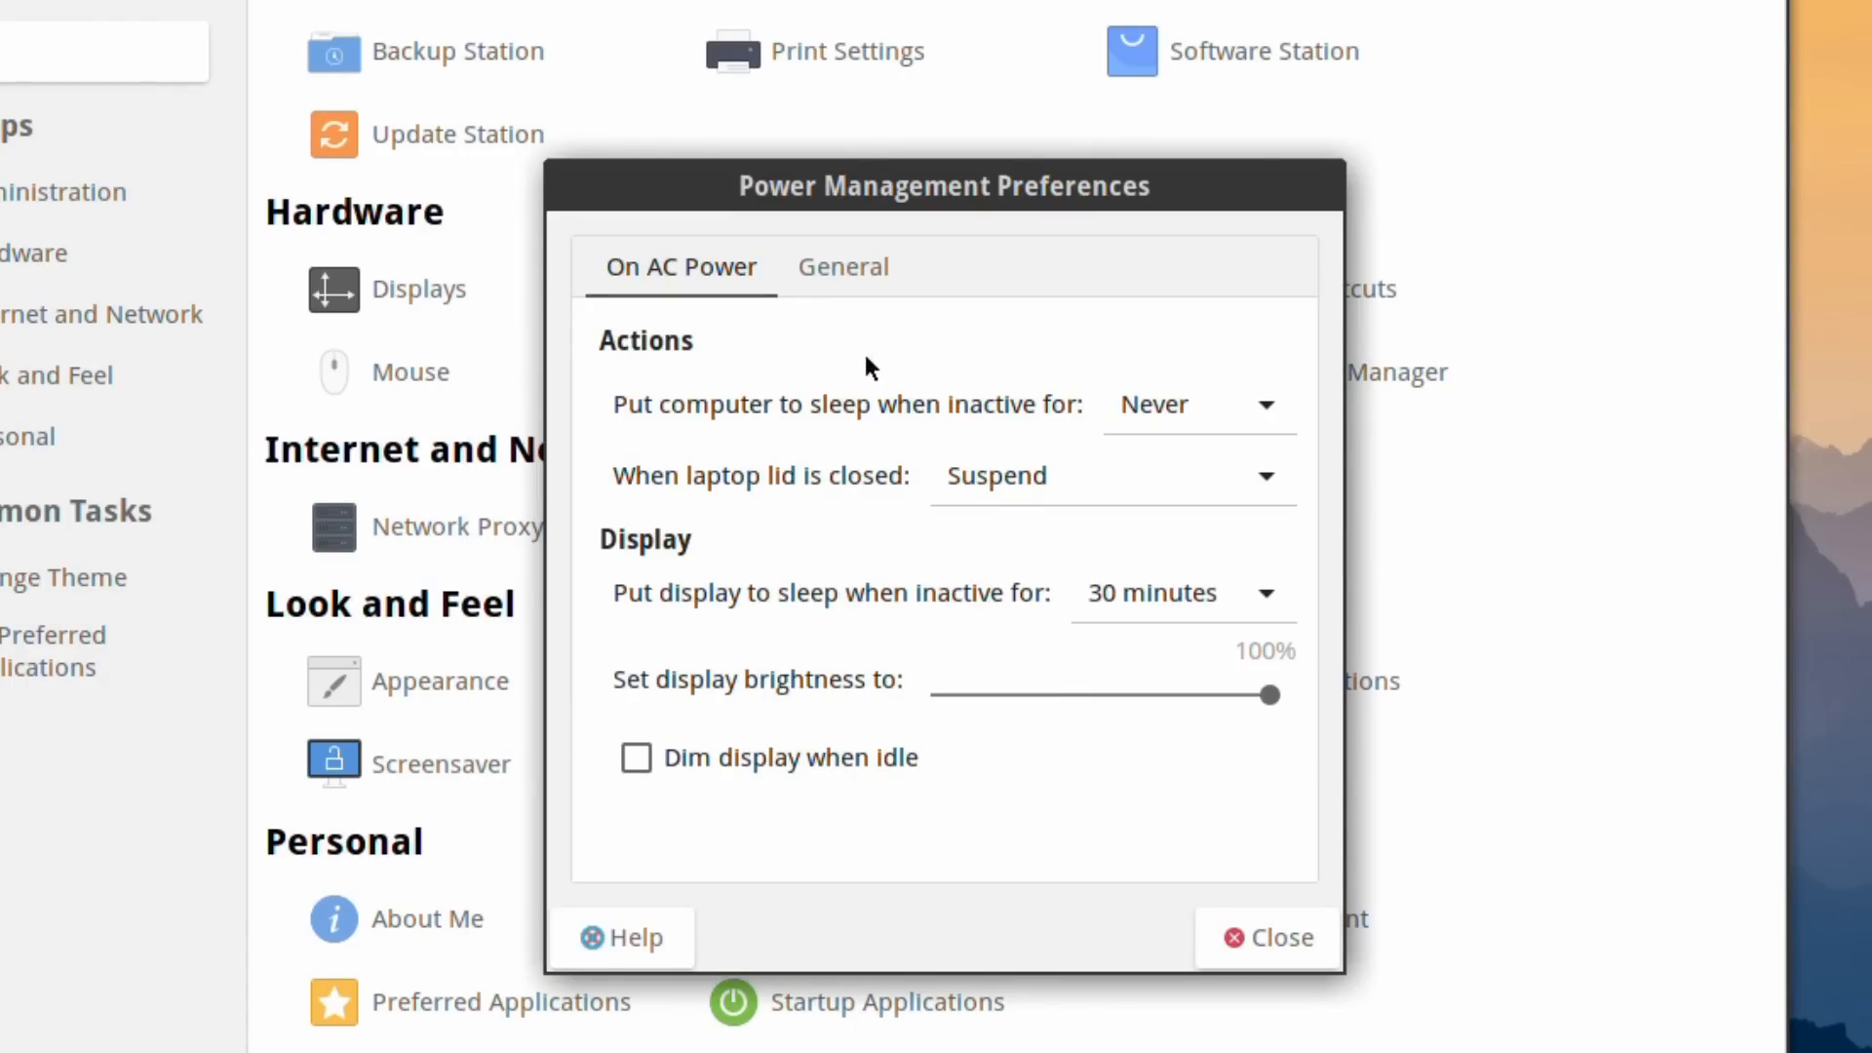
pyautogui.click(1179, 617)
pyautogui.click(1166, 696)
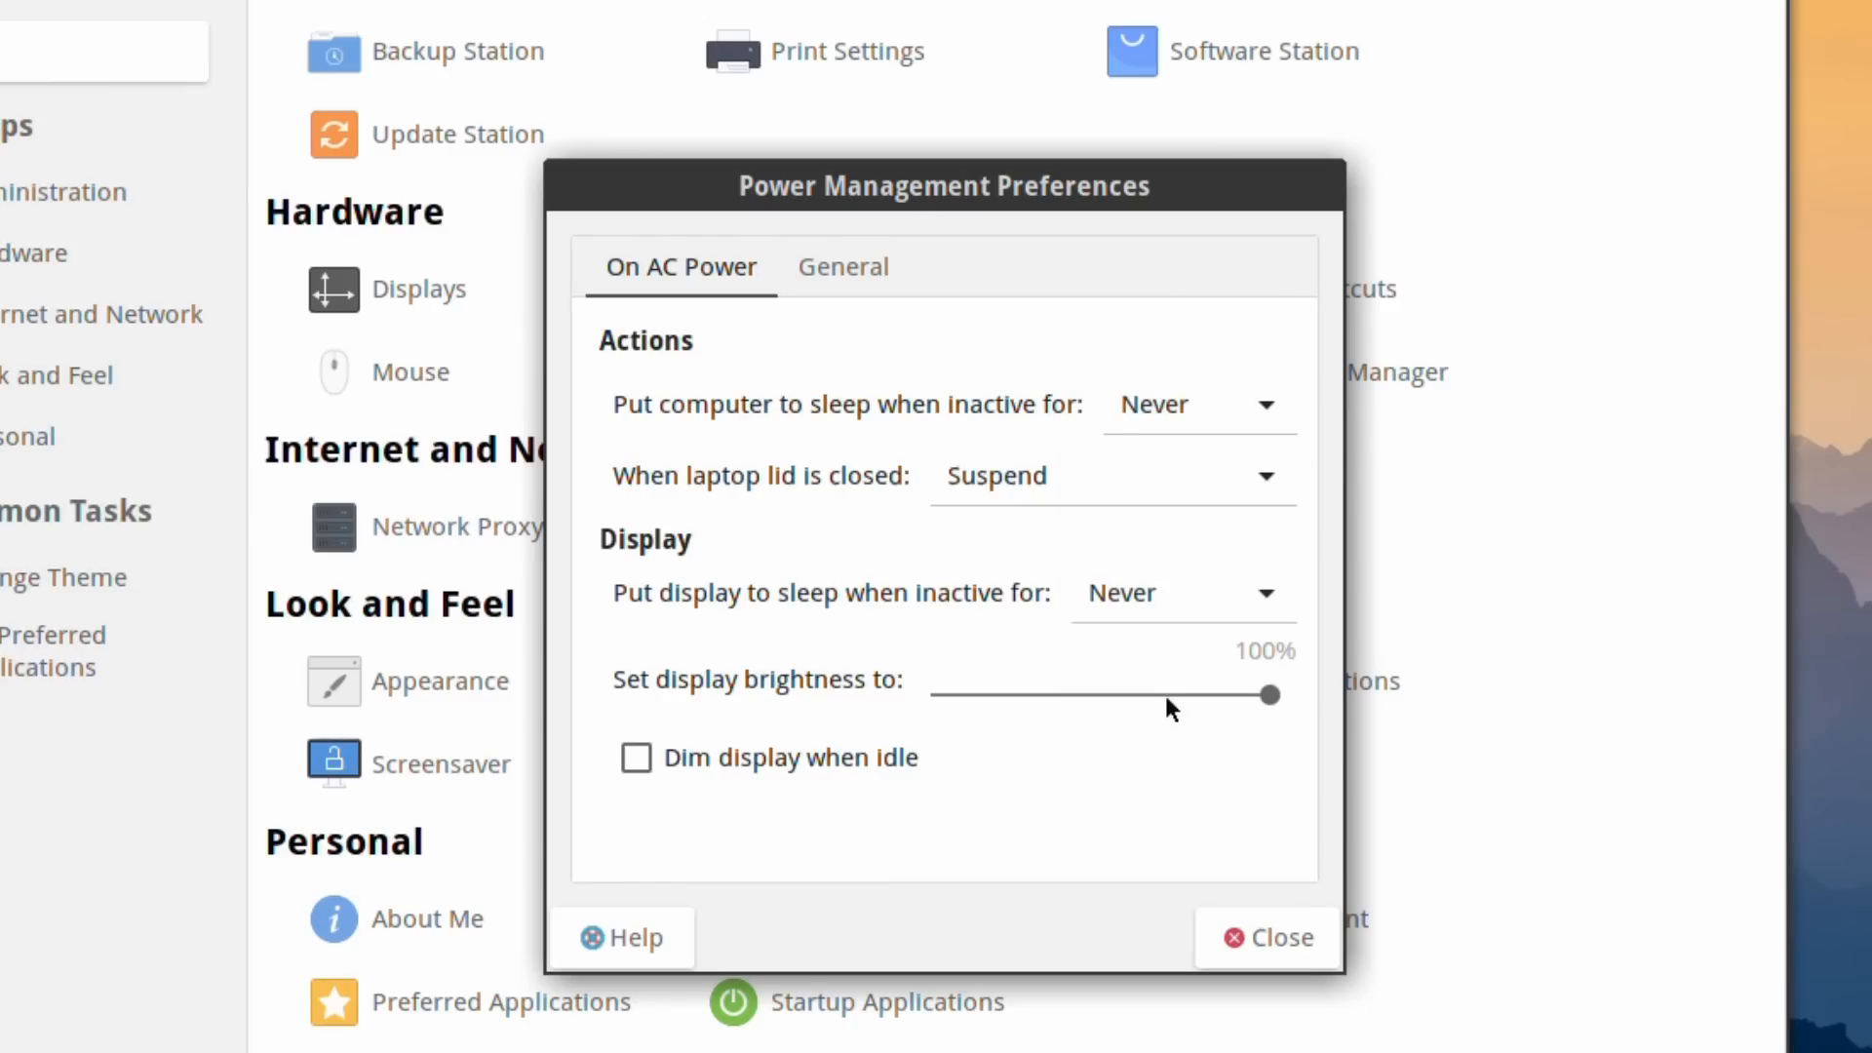
pyautogui.click(829, 267)
pyautogui.click(635, 244)
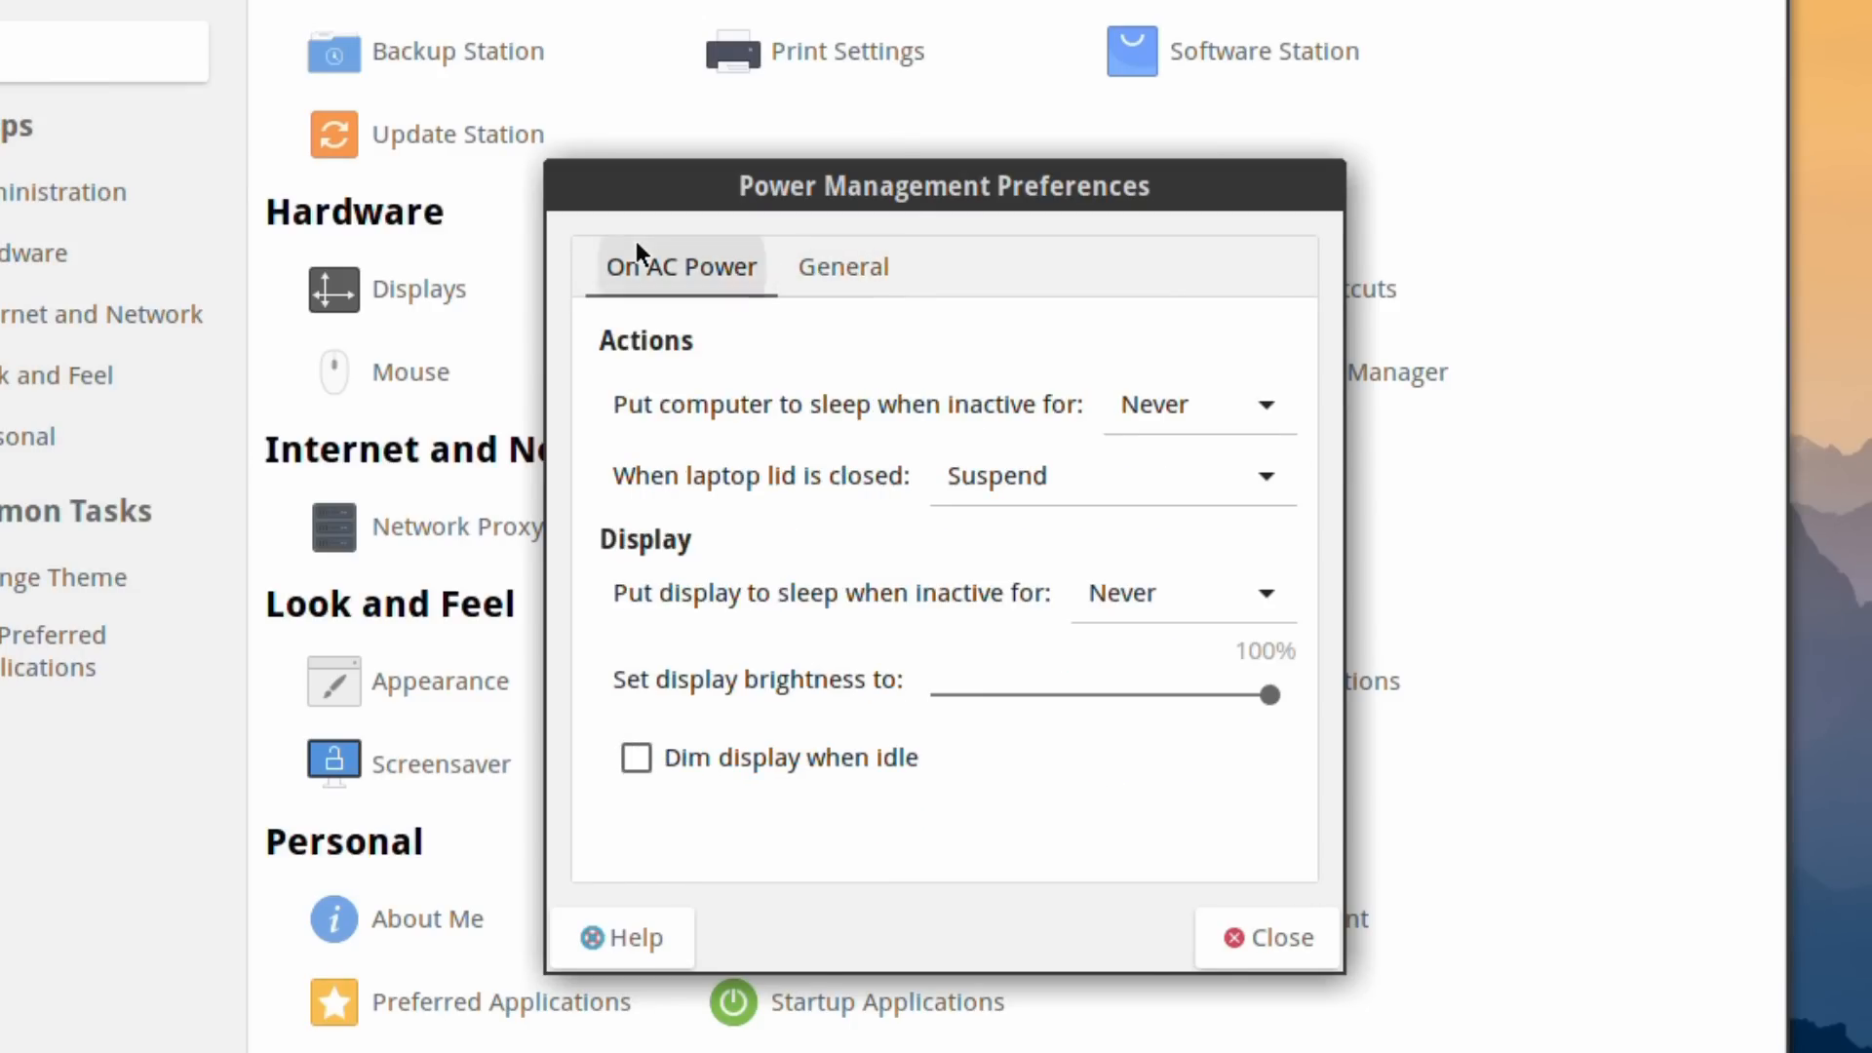
pyautogui.click(1306, 931)
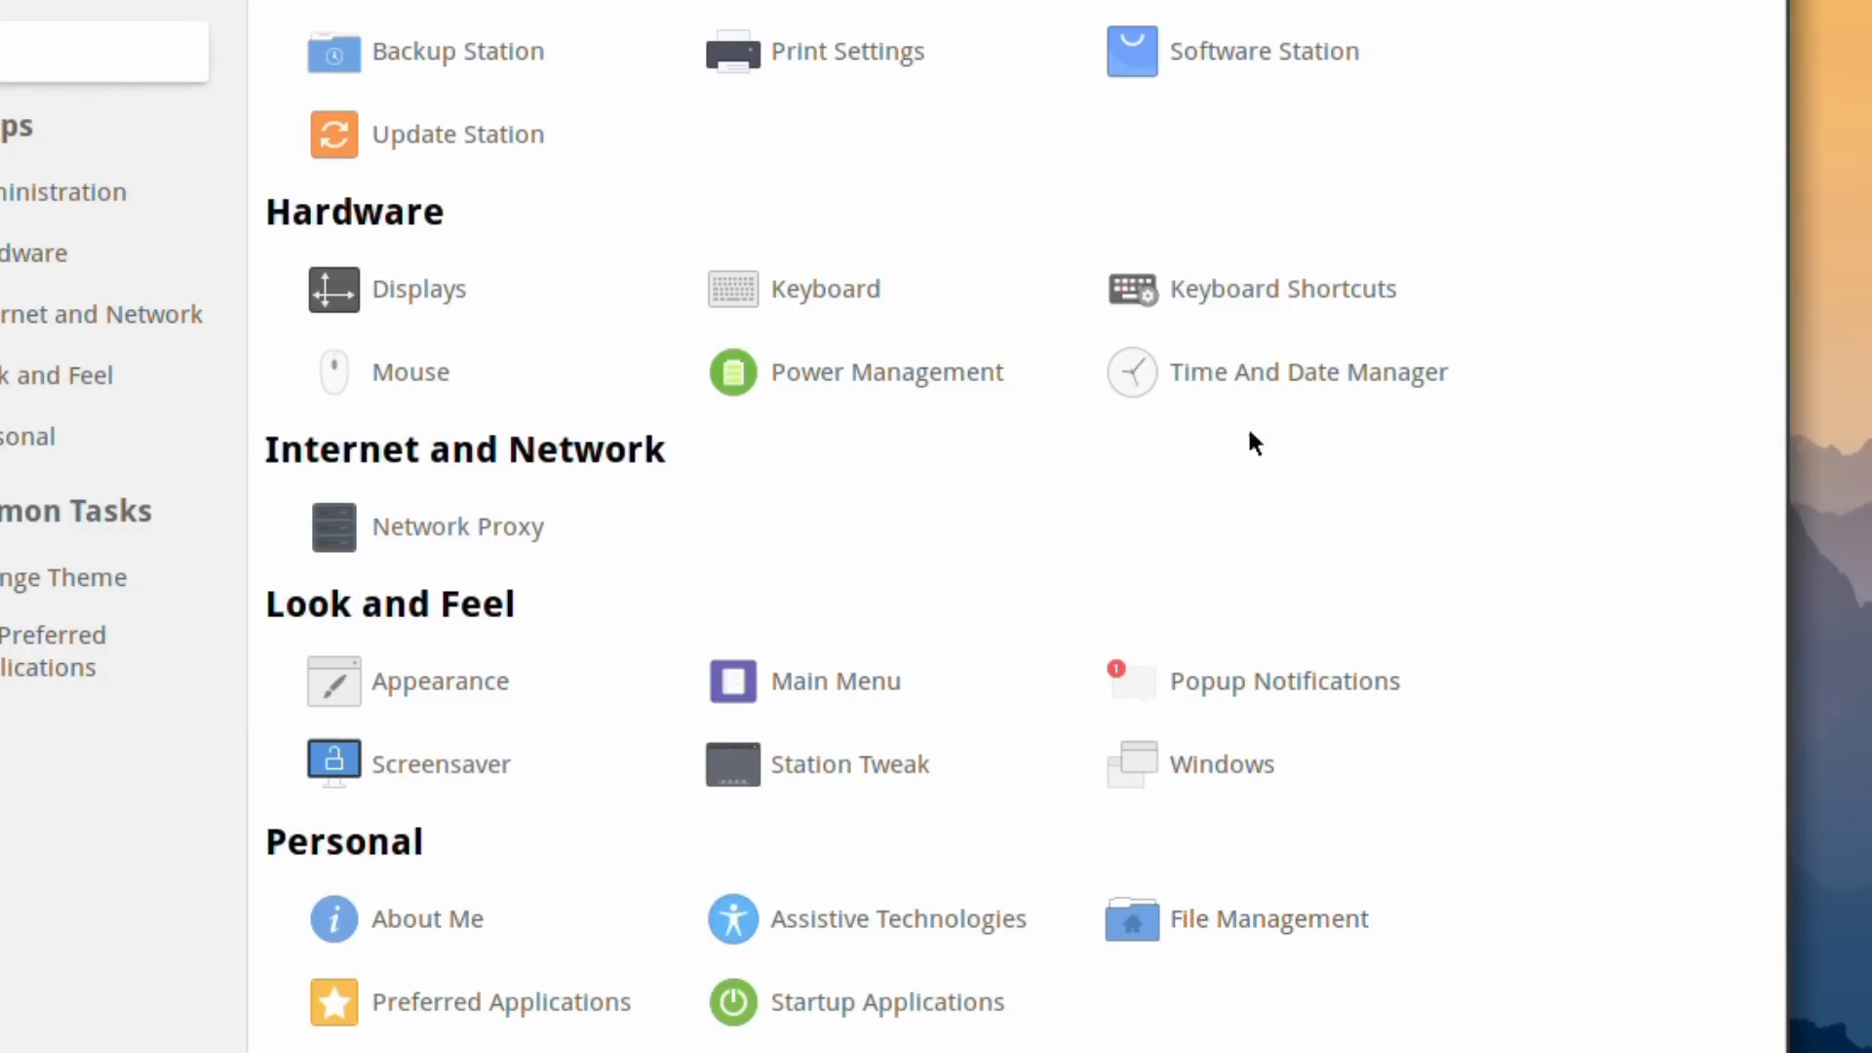
# Open the Time and Date Manager, dismiss its error dialog, try its Lock option and close it
pyautogui.click(1243, 377)
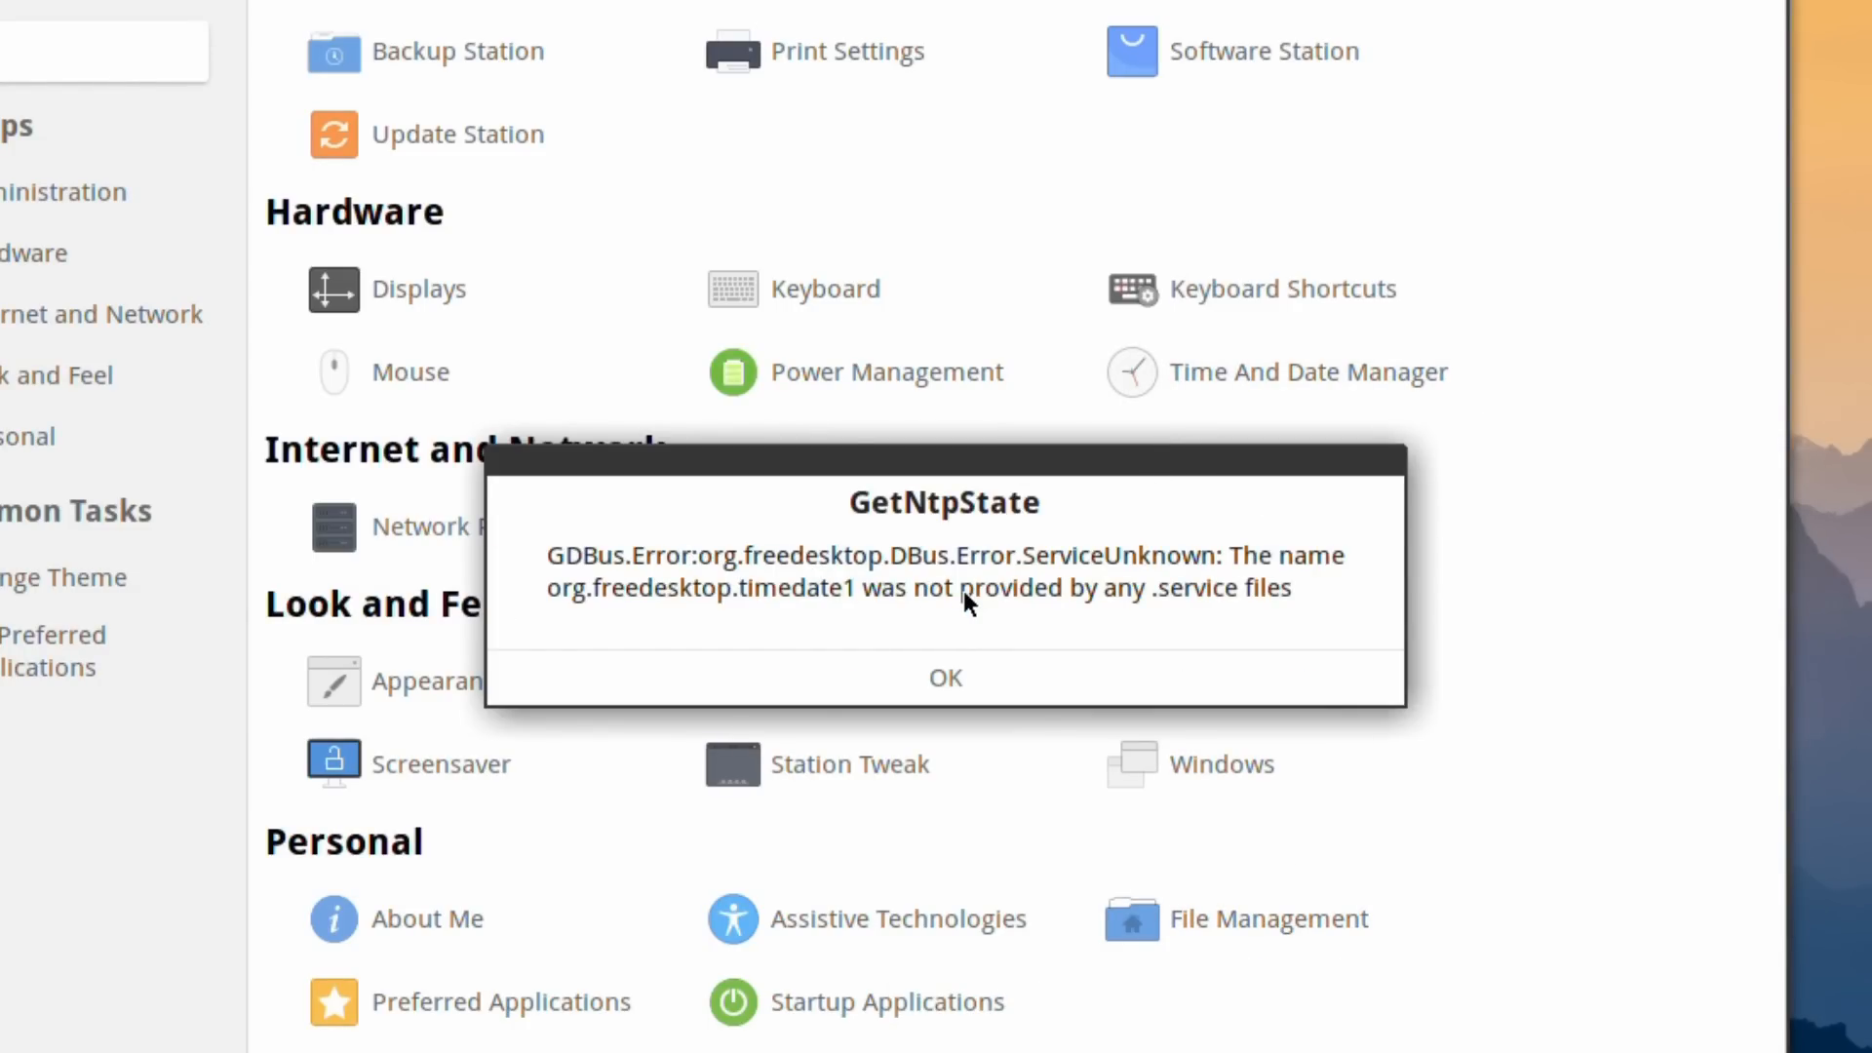
pyautogui.click(975, 670)
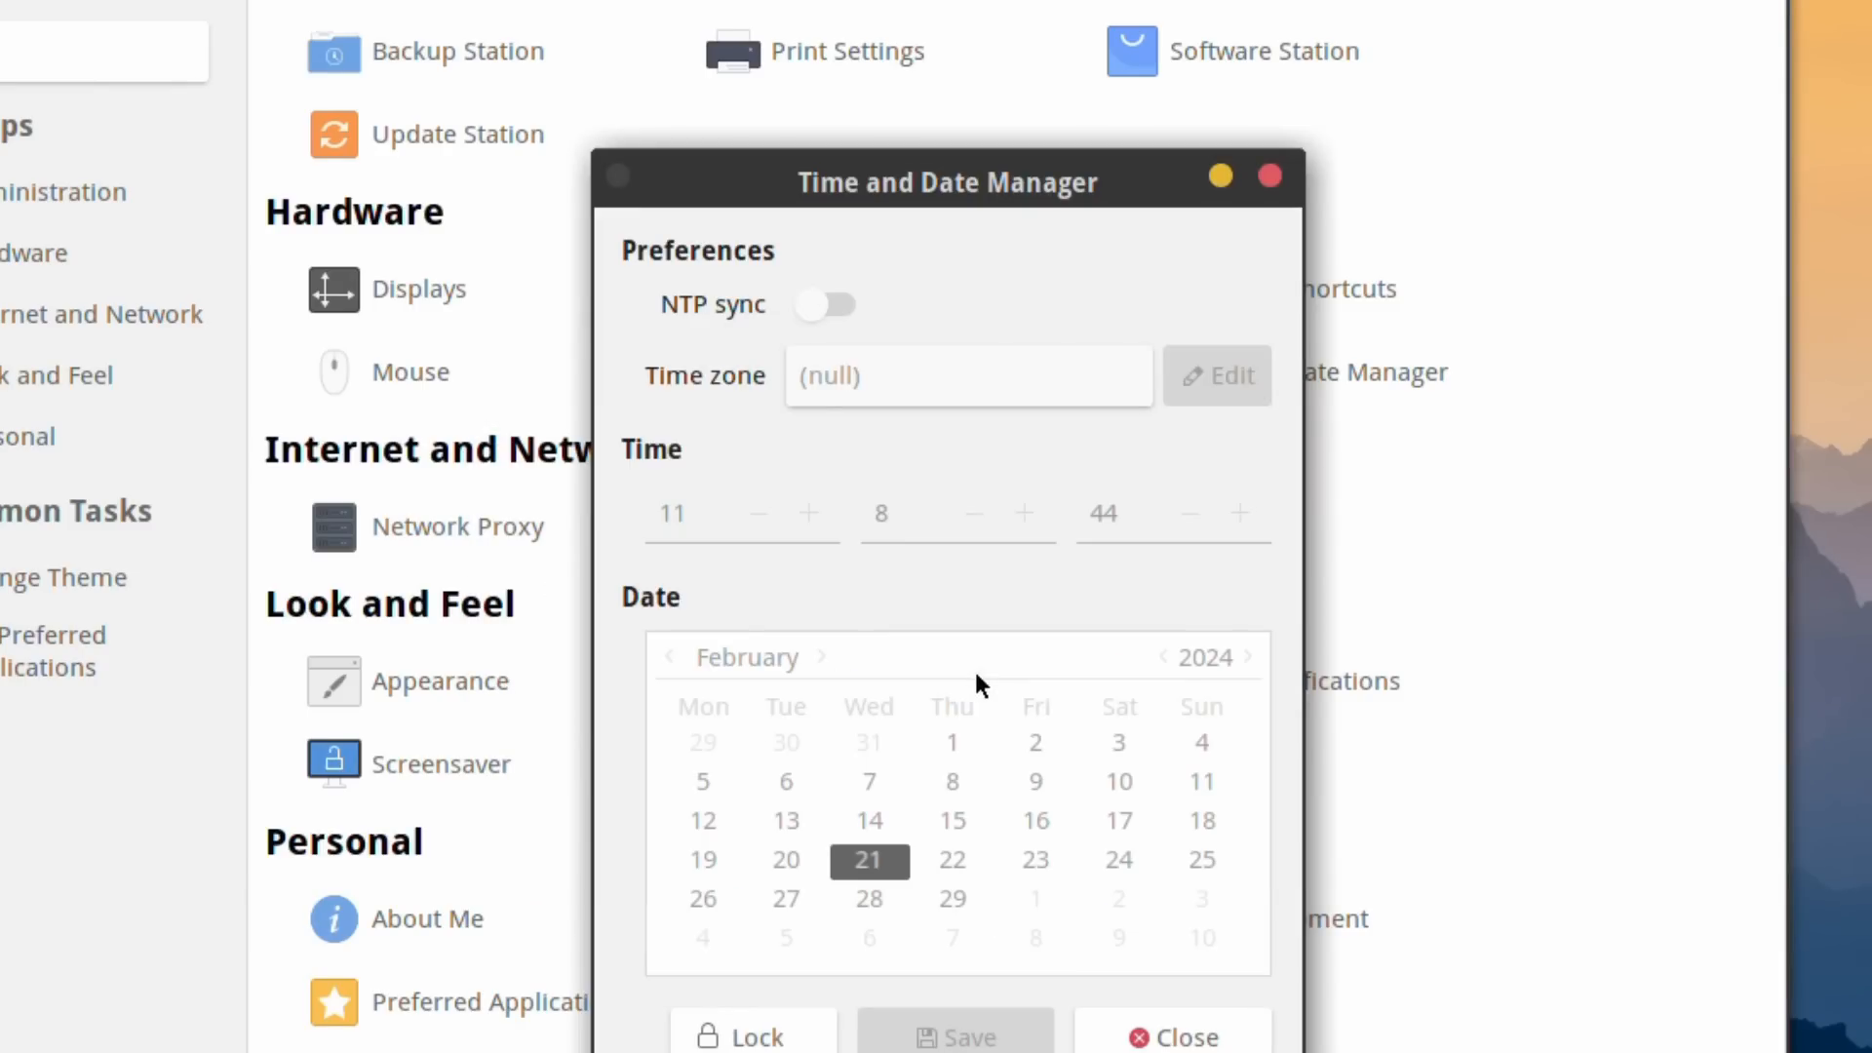
pyautogui.click(731, 1038)
pyautogui.click(1188, 1039)
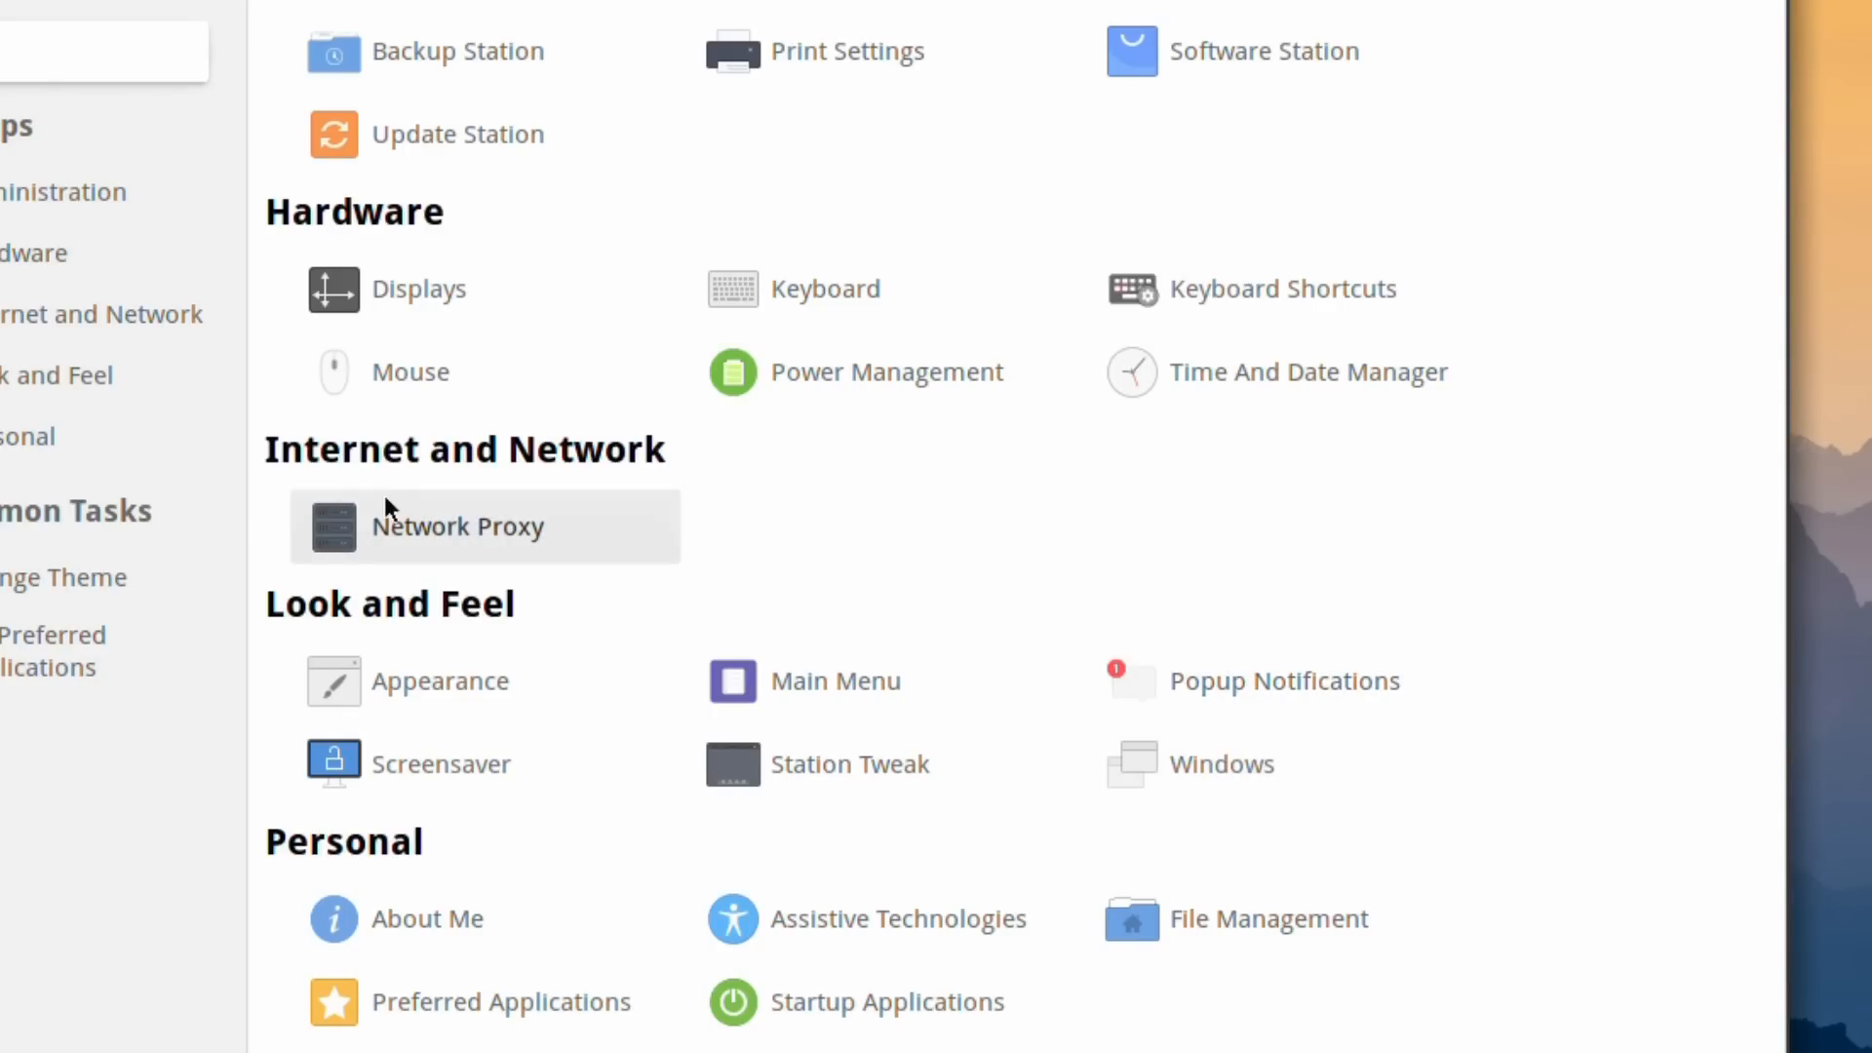
# Review the proxy configuration and ignored hosts in the network proxy preferences, and close them
pyautogui.click(341, 531)
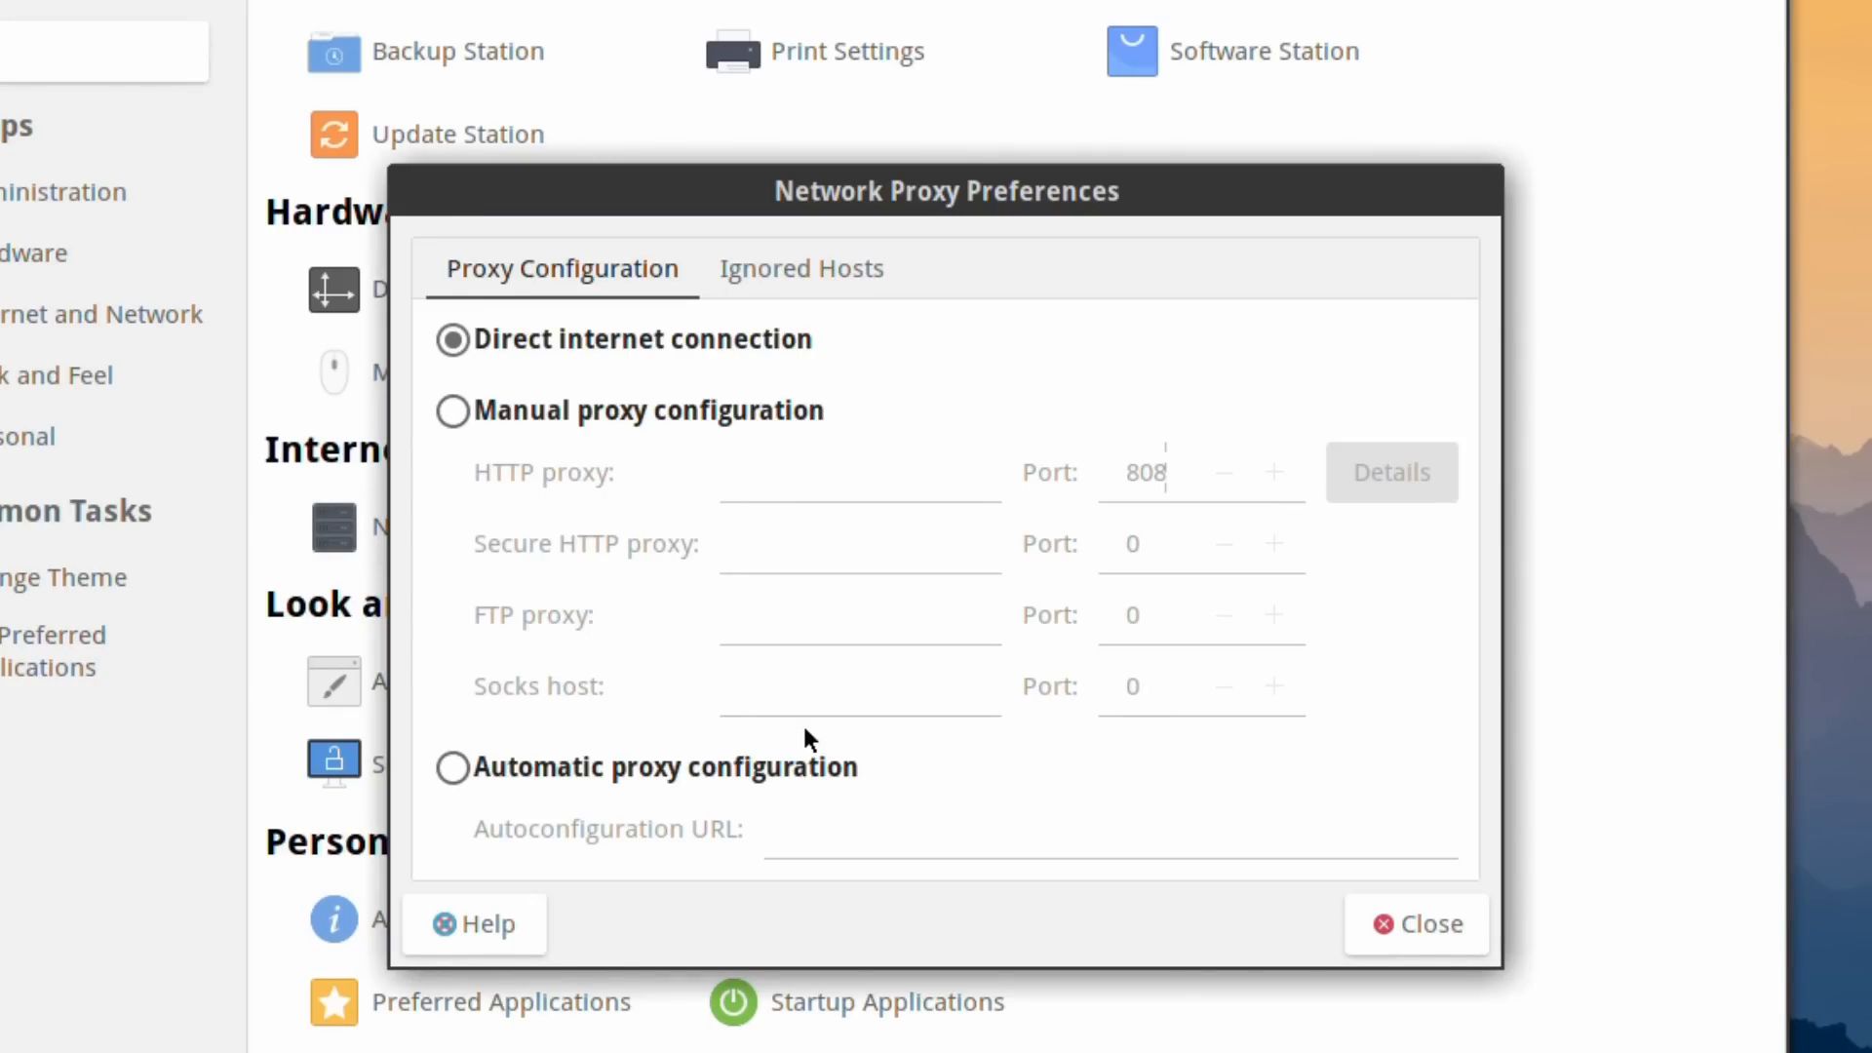
pyautogui.click(835, 292)
pyautogui.click(605, 285)
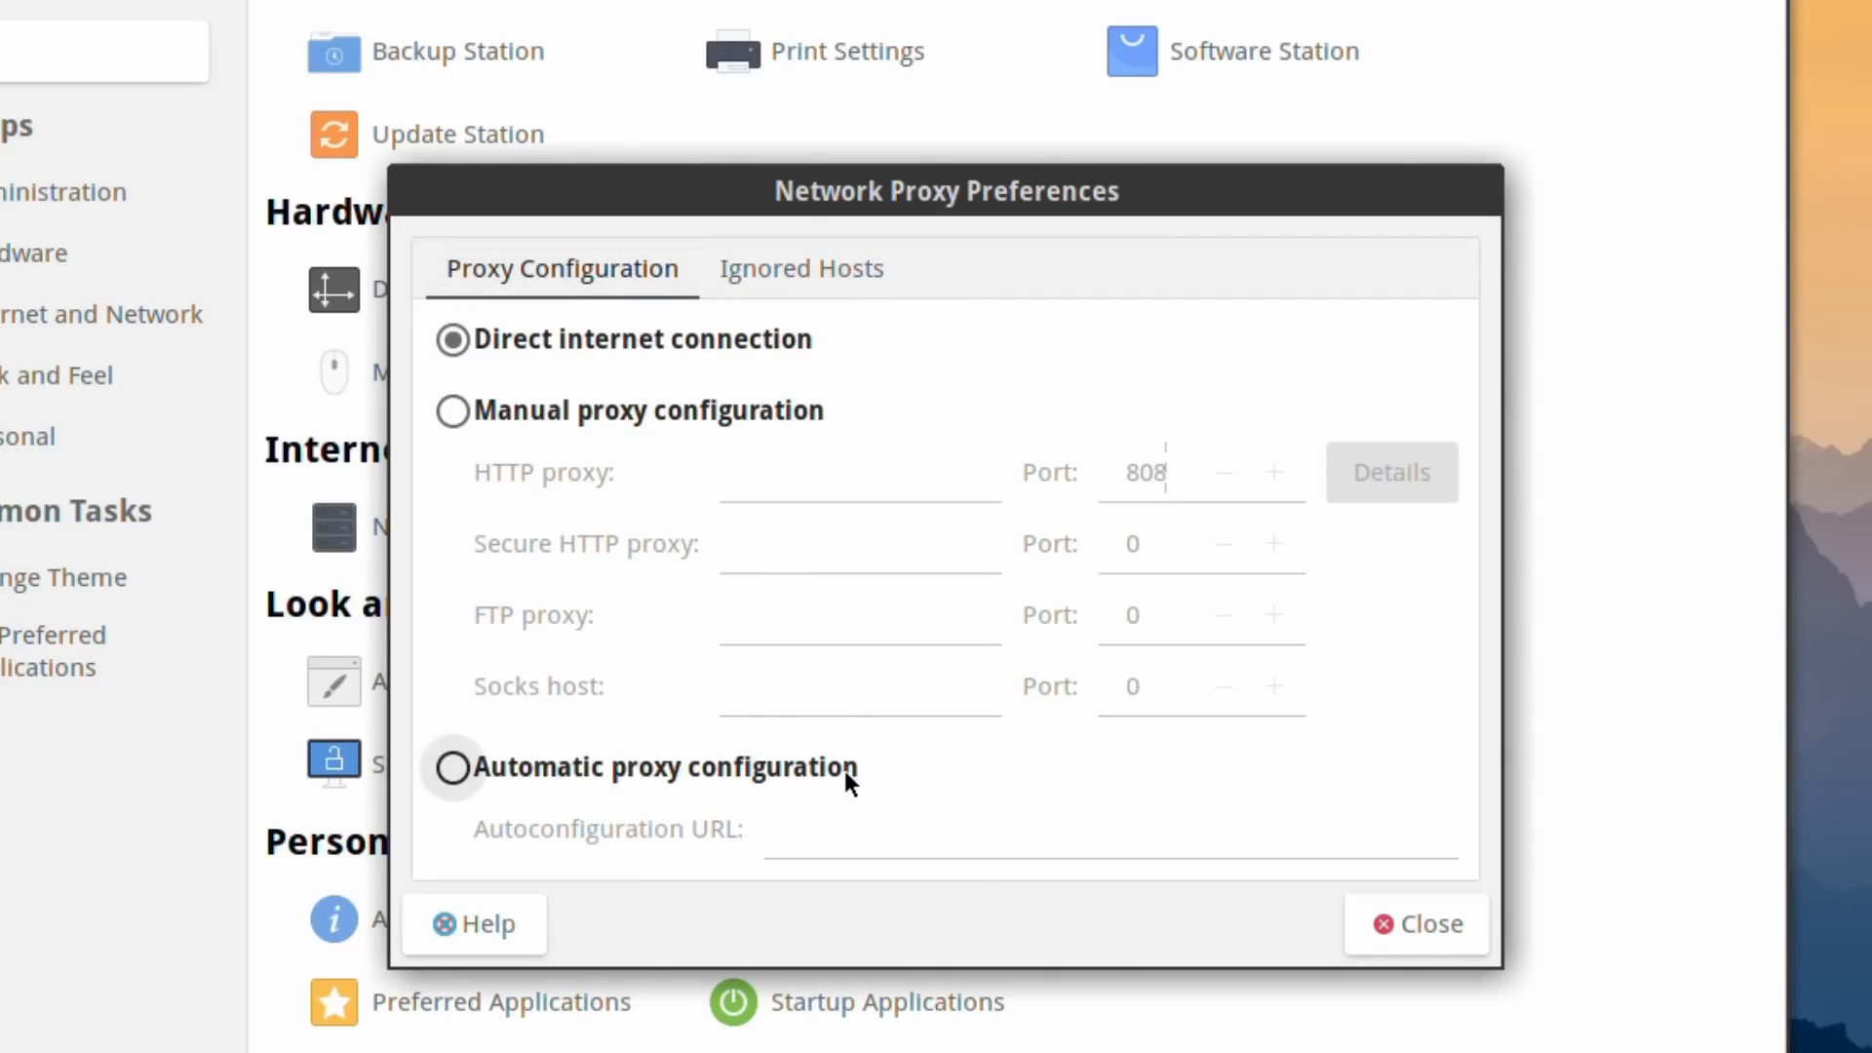
pyautogui.click(1468, 941)
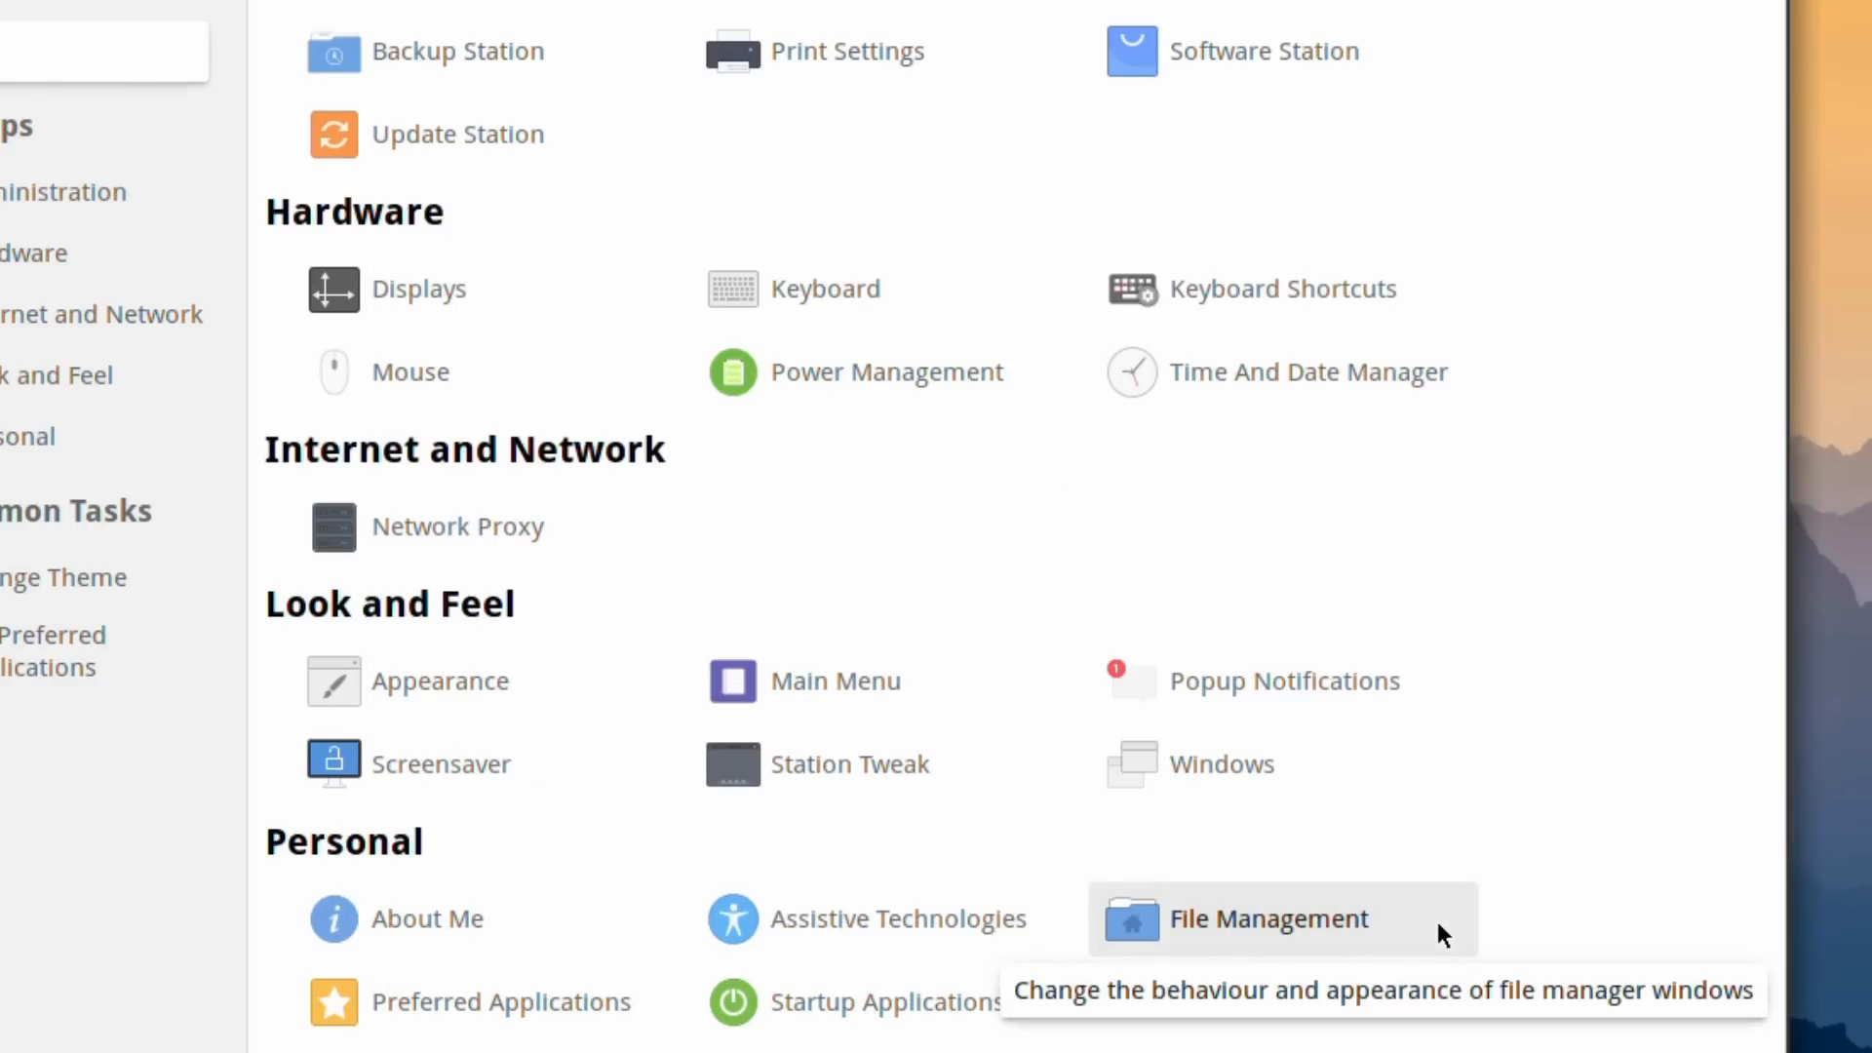
# Open the appearance preferences, look at the available backgrounds and themes, and close the duplicate preferences window
pyautogui.click(421, 675)
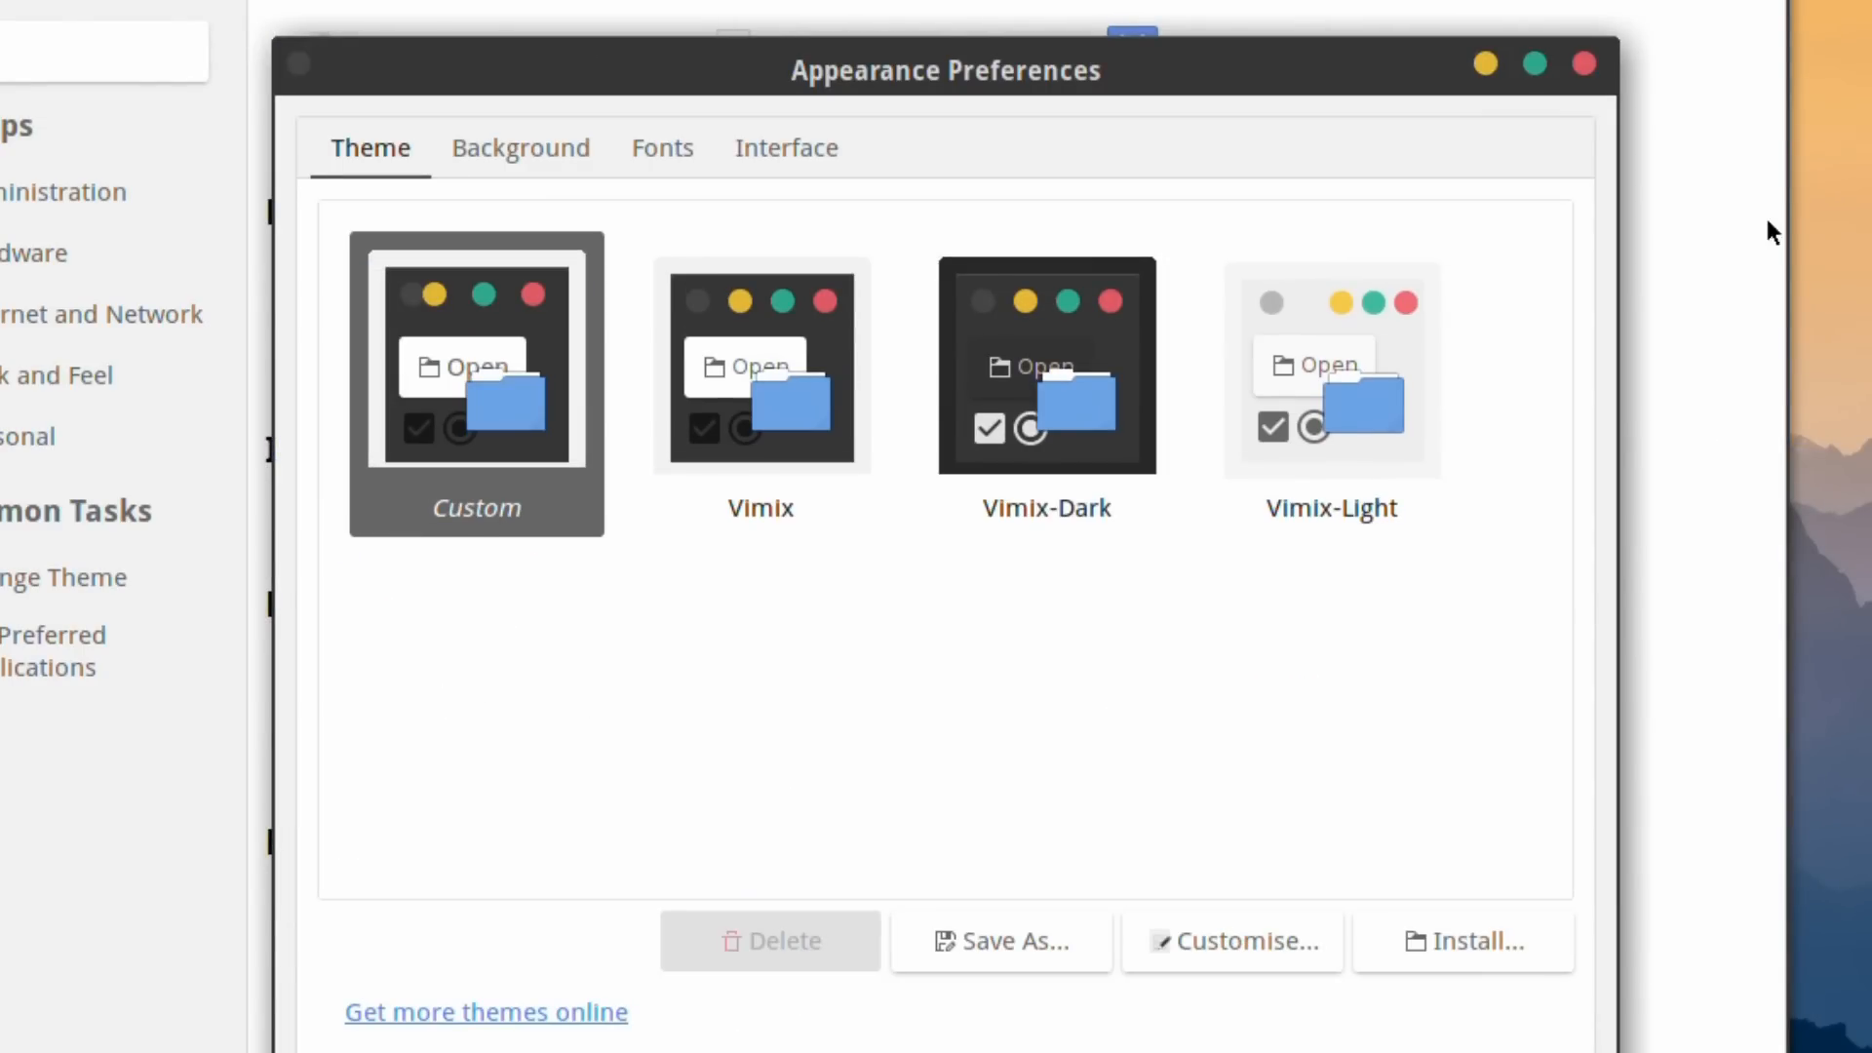
pyautogui.click(1838, 199)
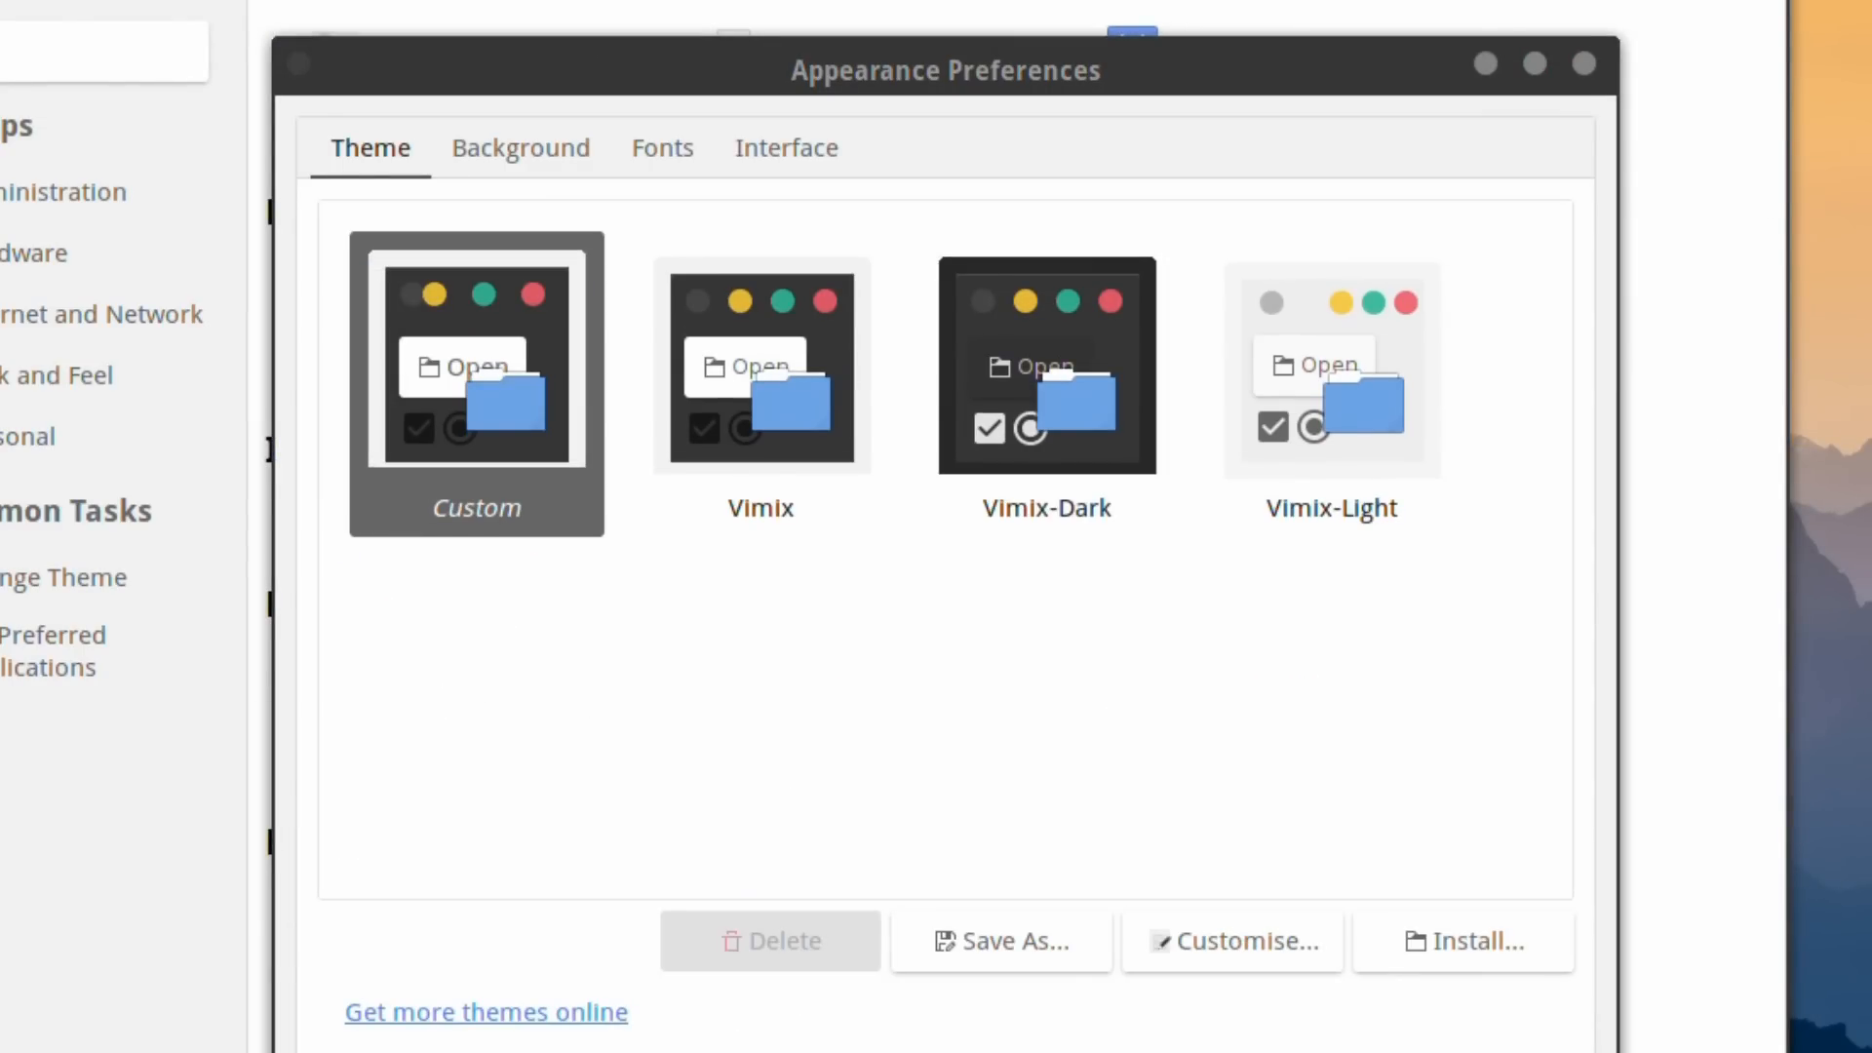
pyautogui.click(521, 148)
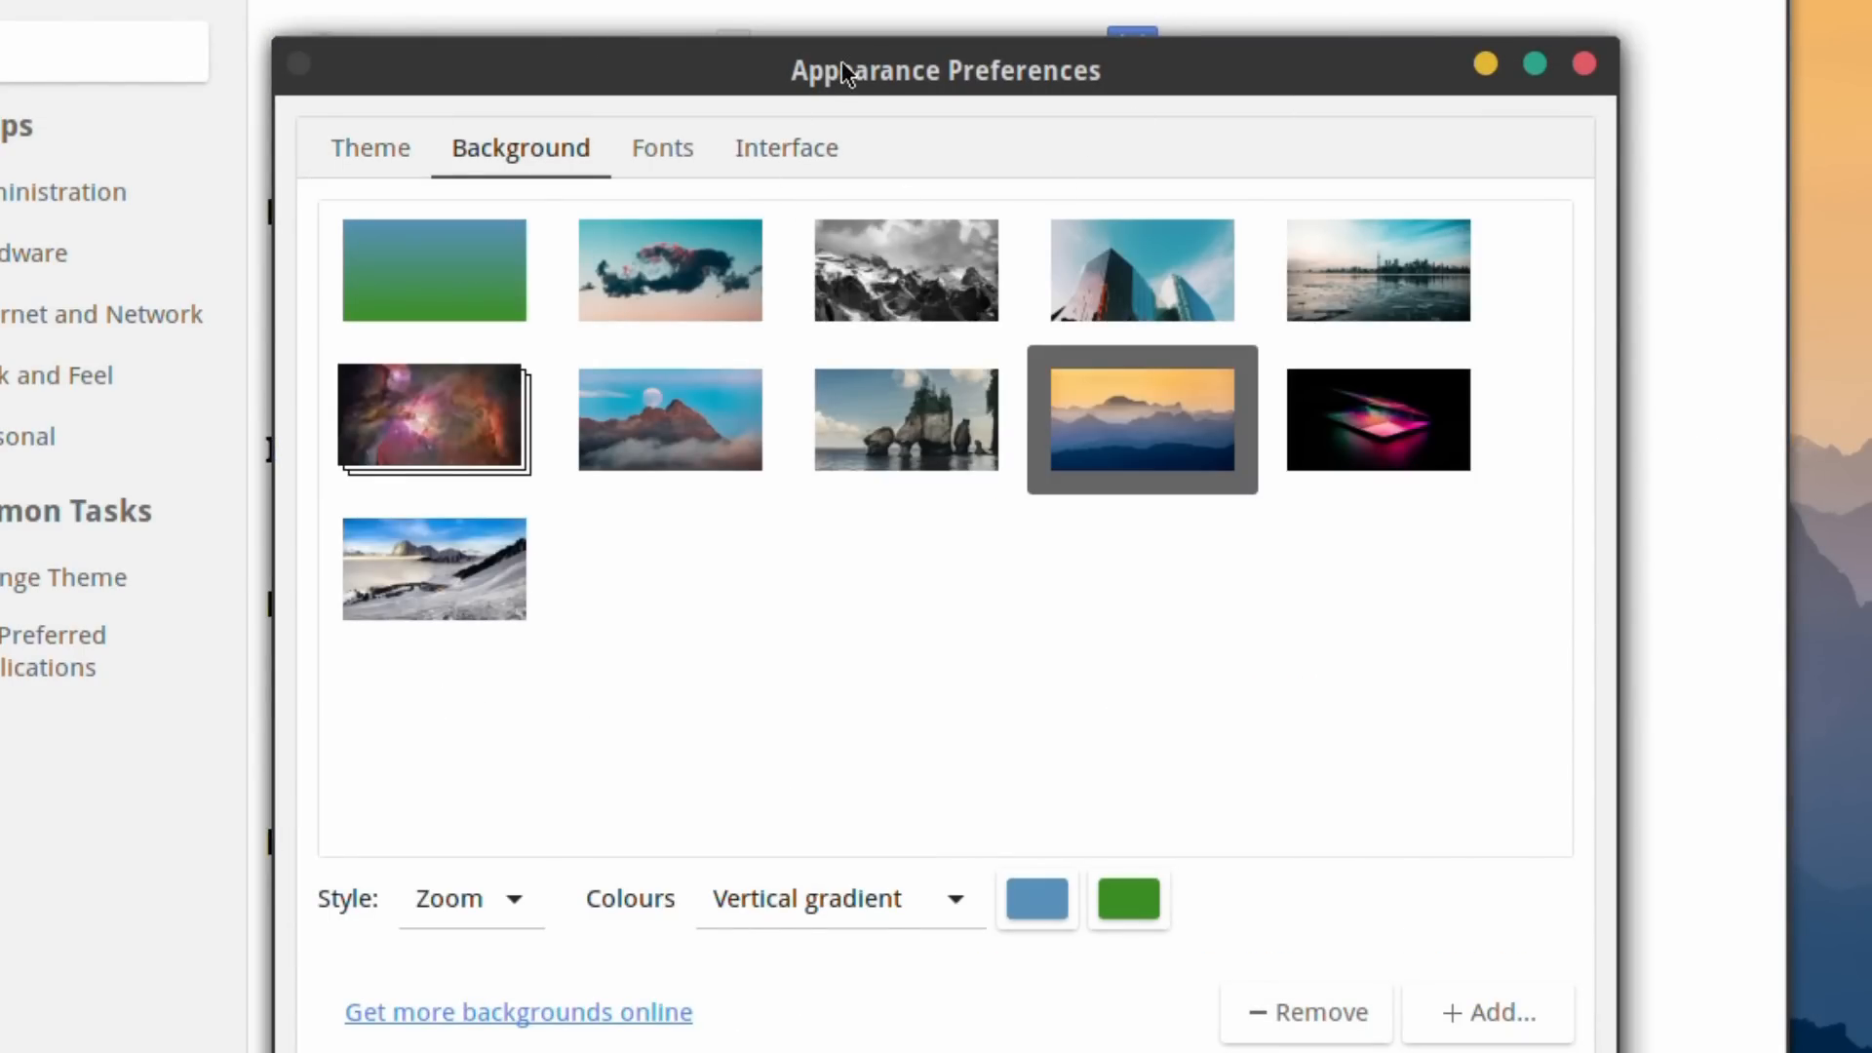
pyautogui.moveTo(844, 71); pyautogui.dragTo(1028, 77)
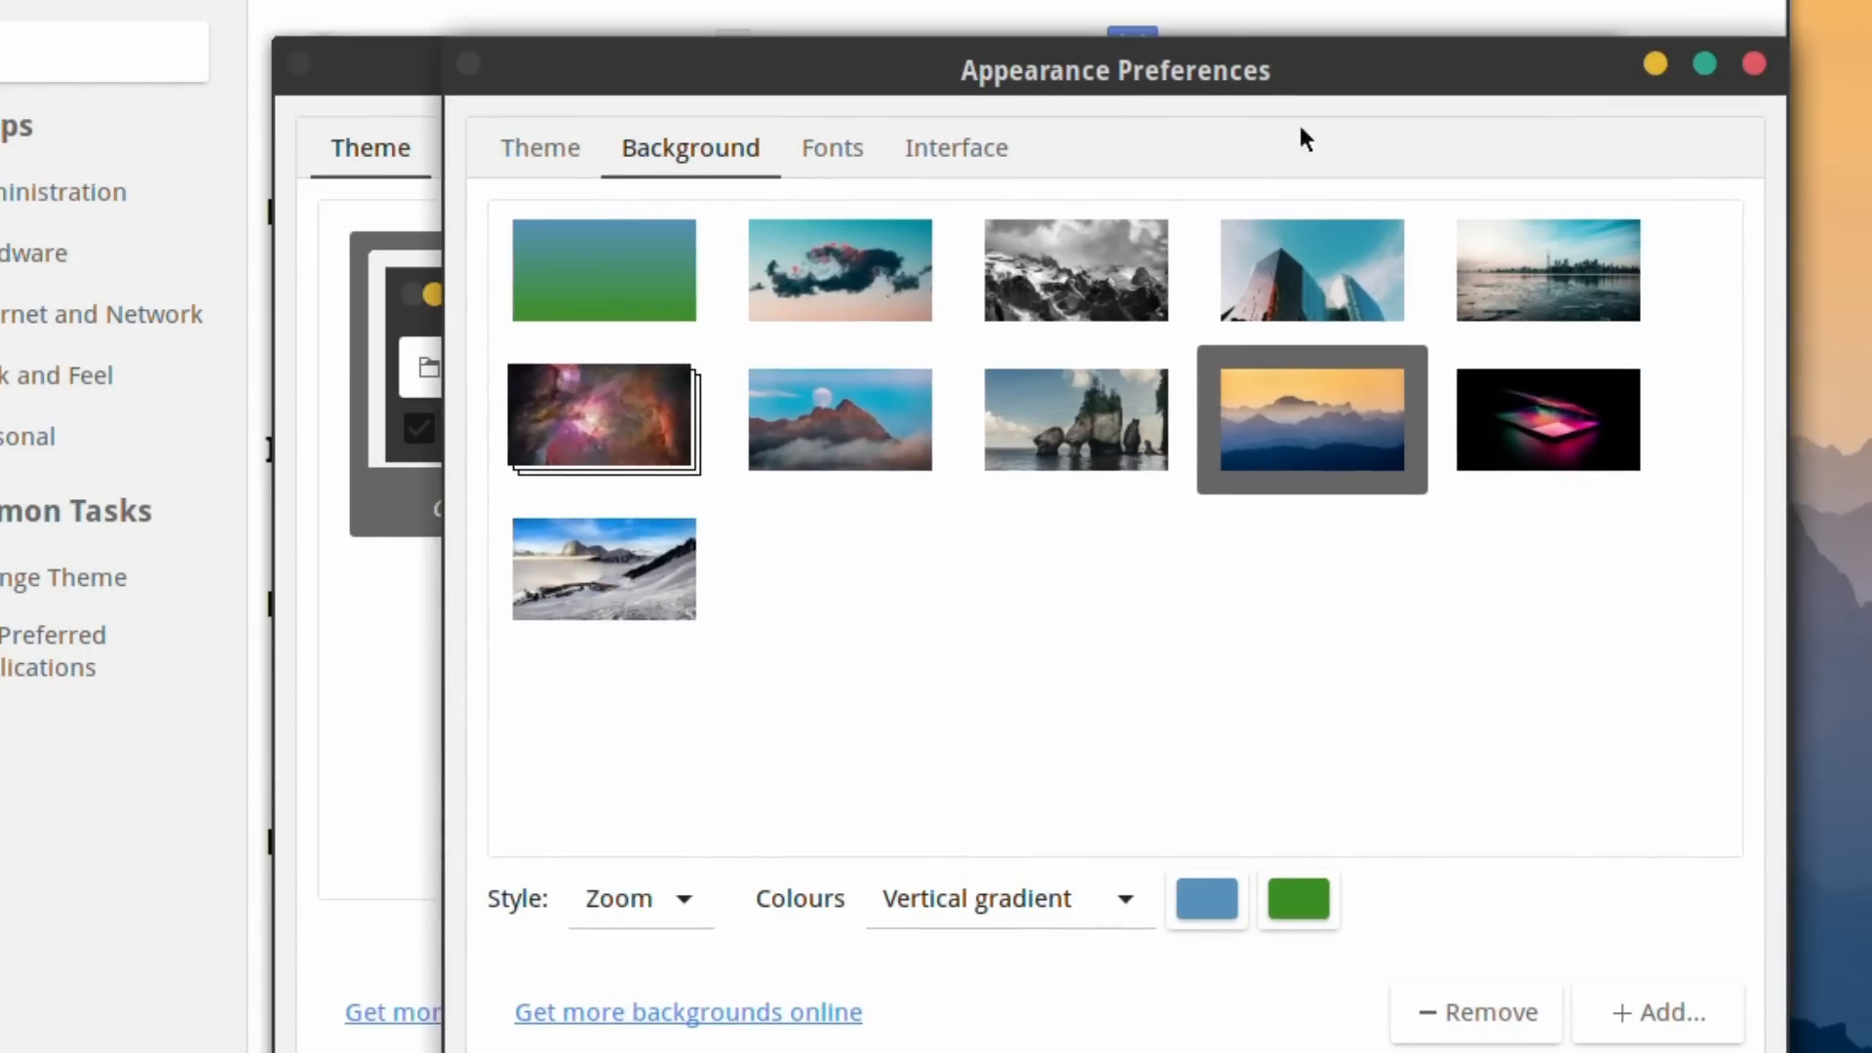
pyautogui.click(538, 151)
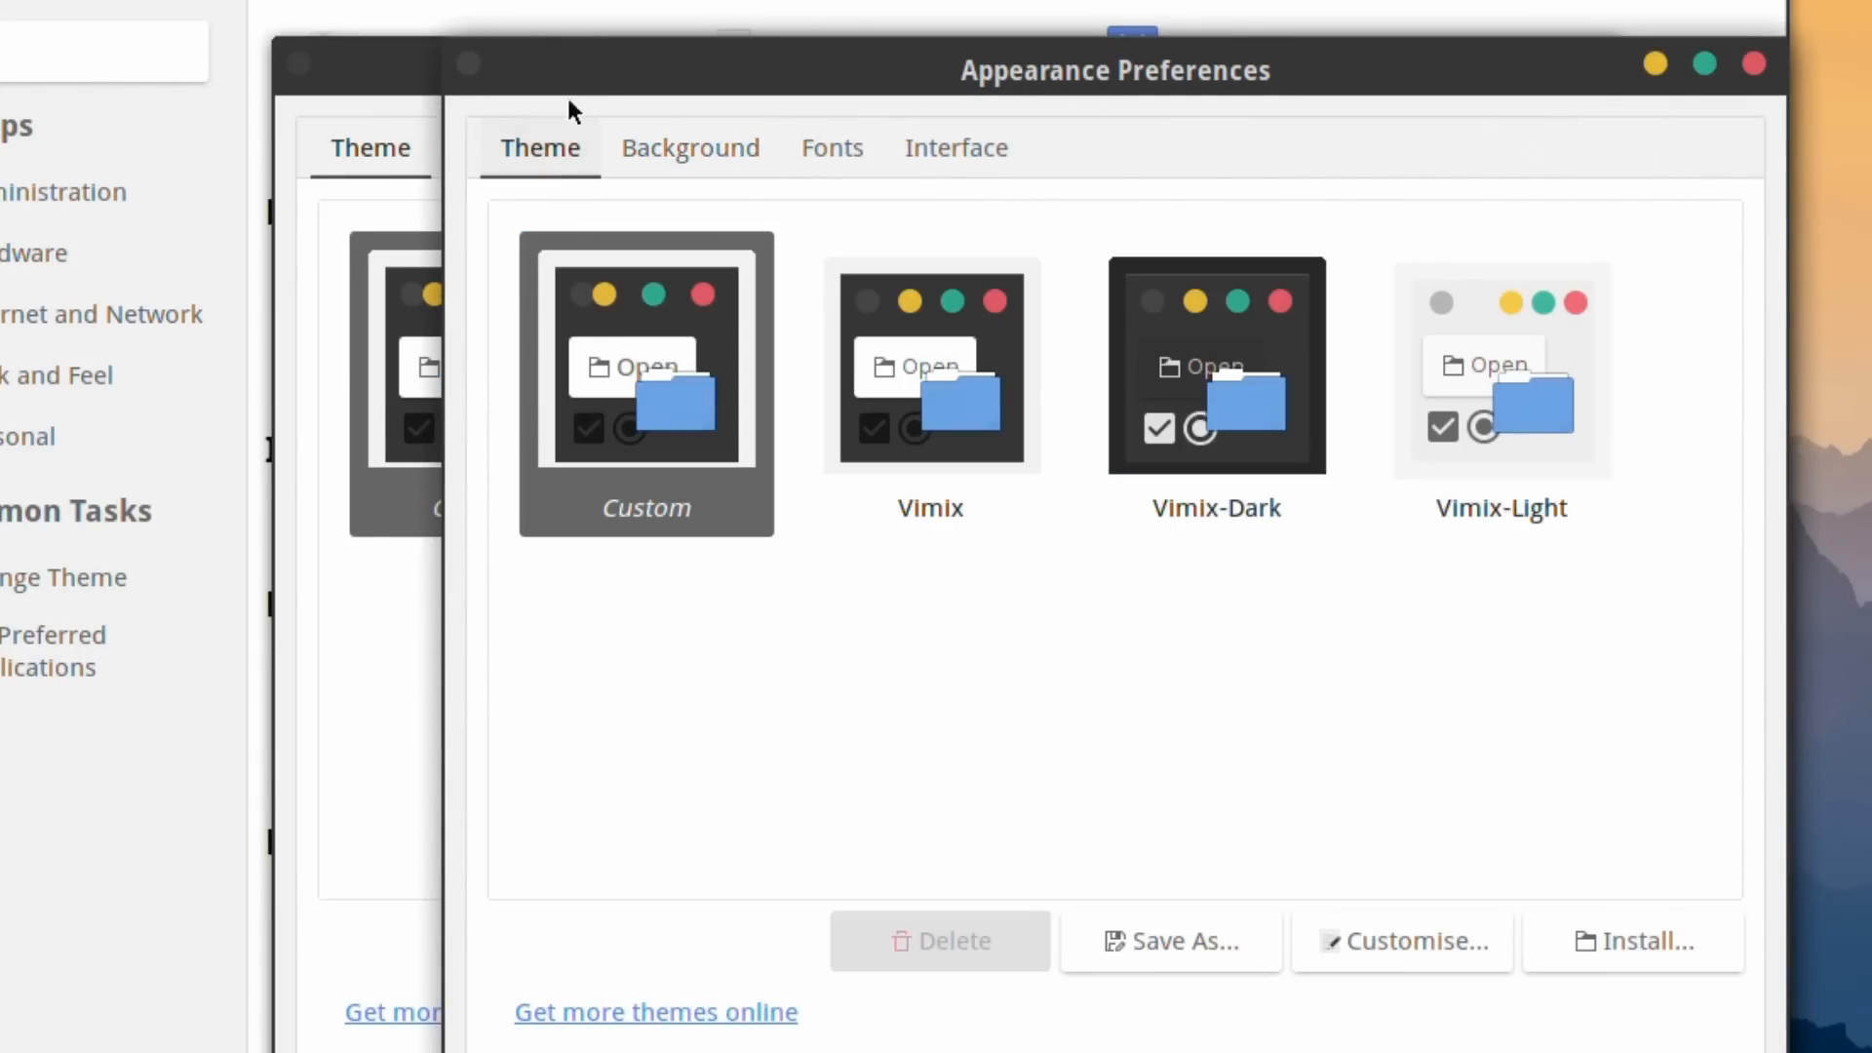
pyautogui.moveTo(585, 76); pyautogui.dragTo(715, 121)
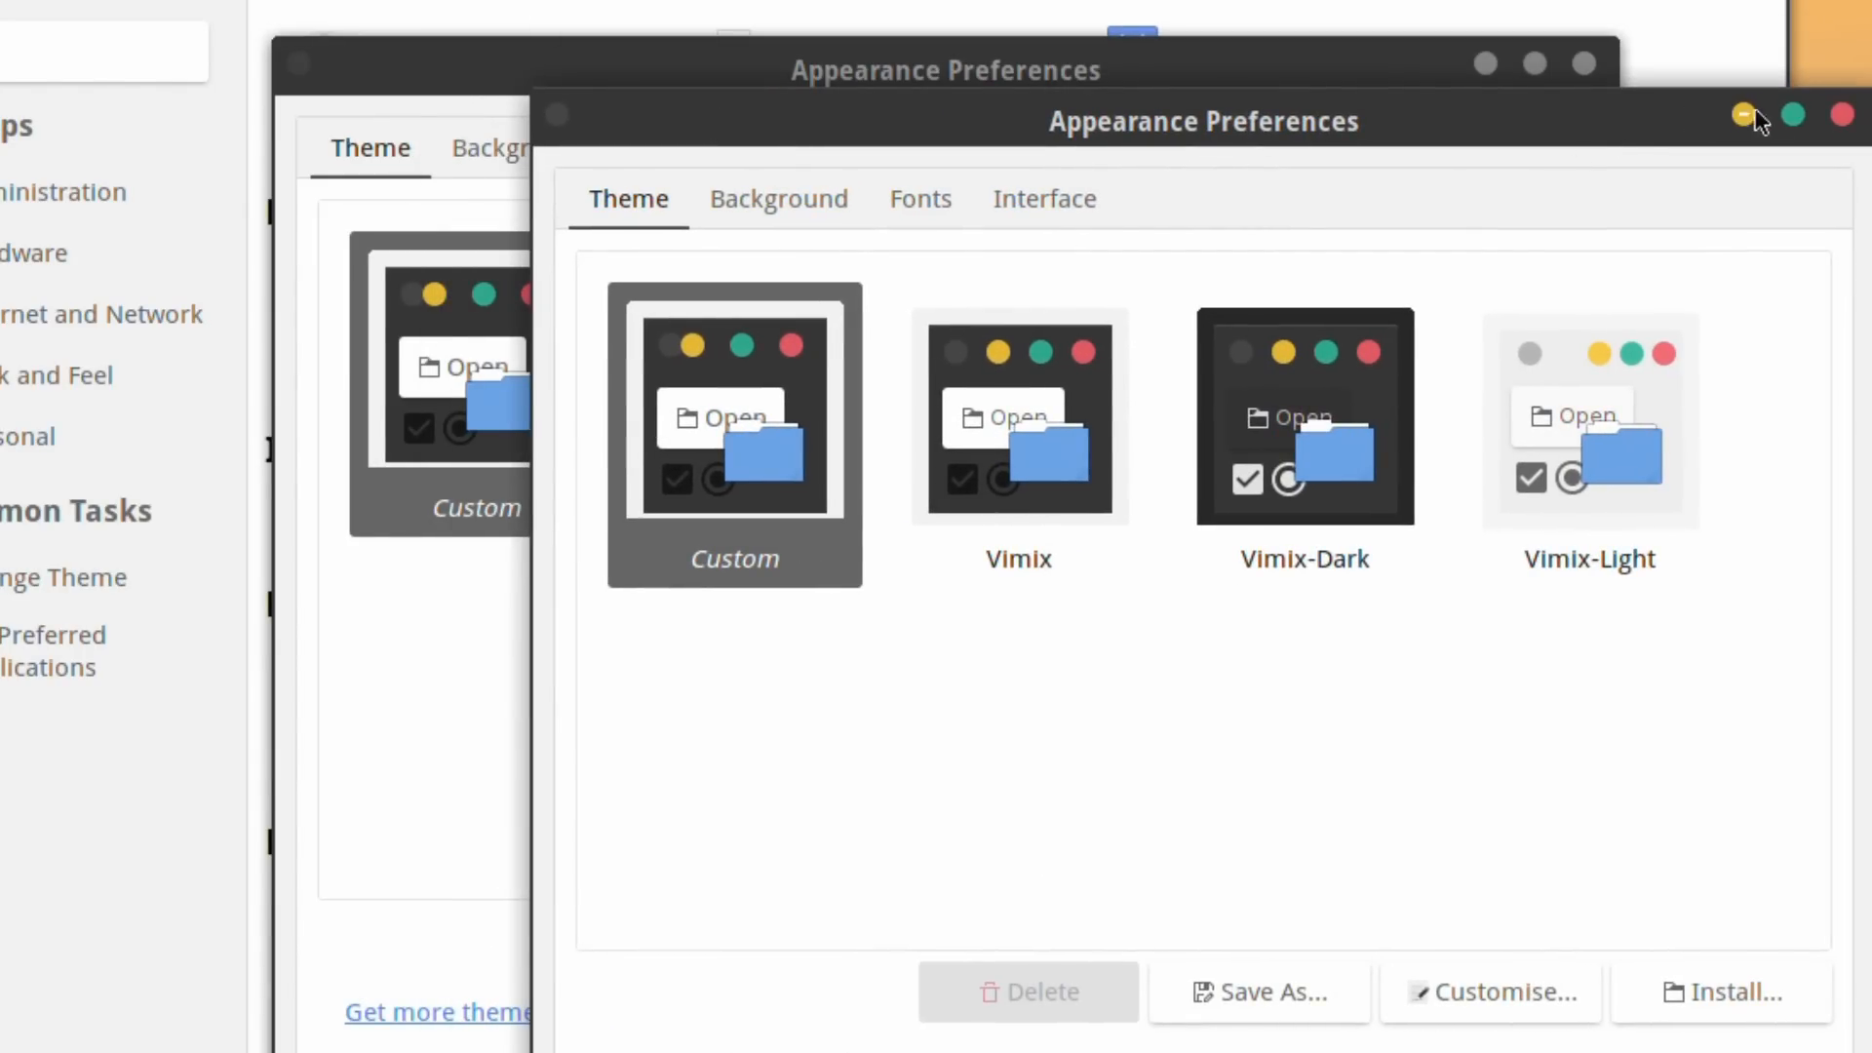
pyautogui.click(1846, 123)
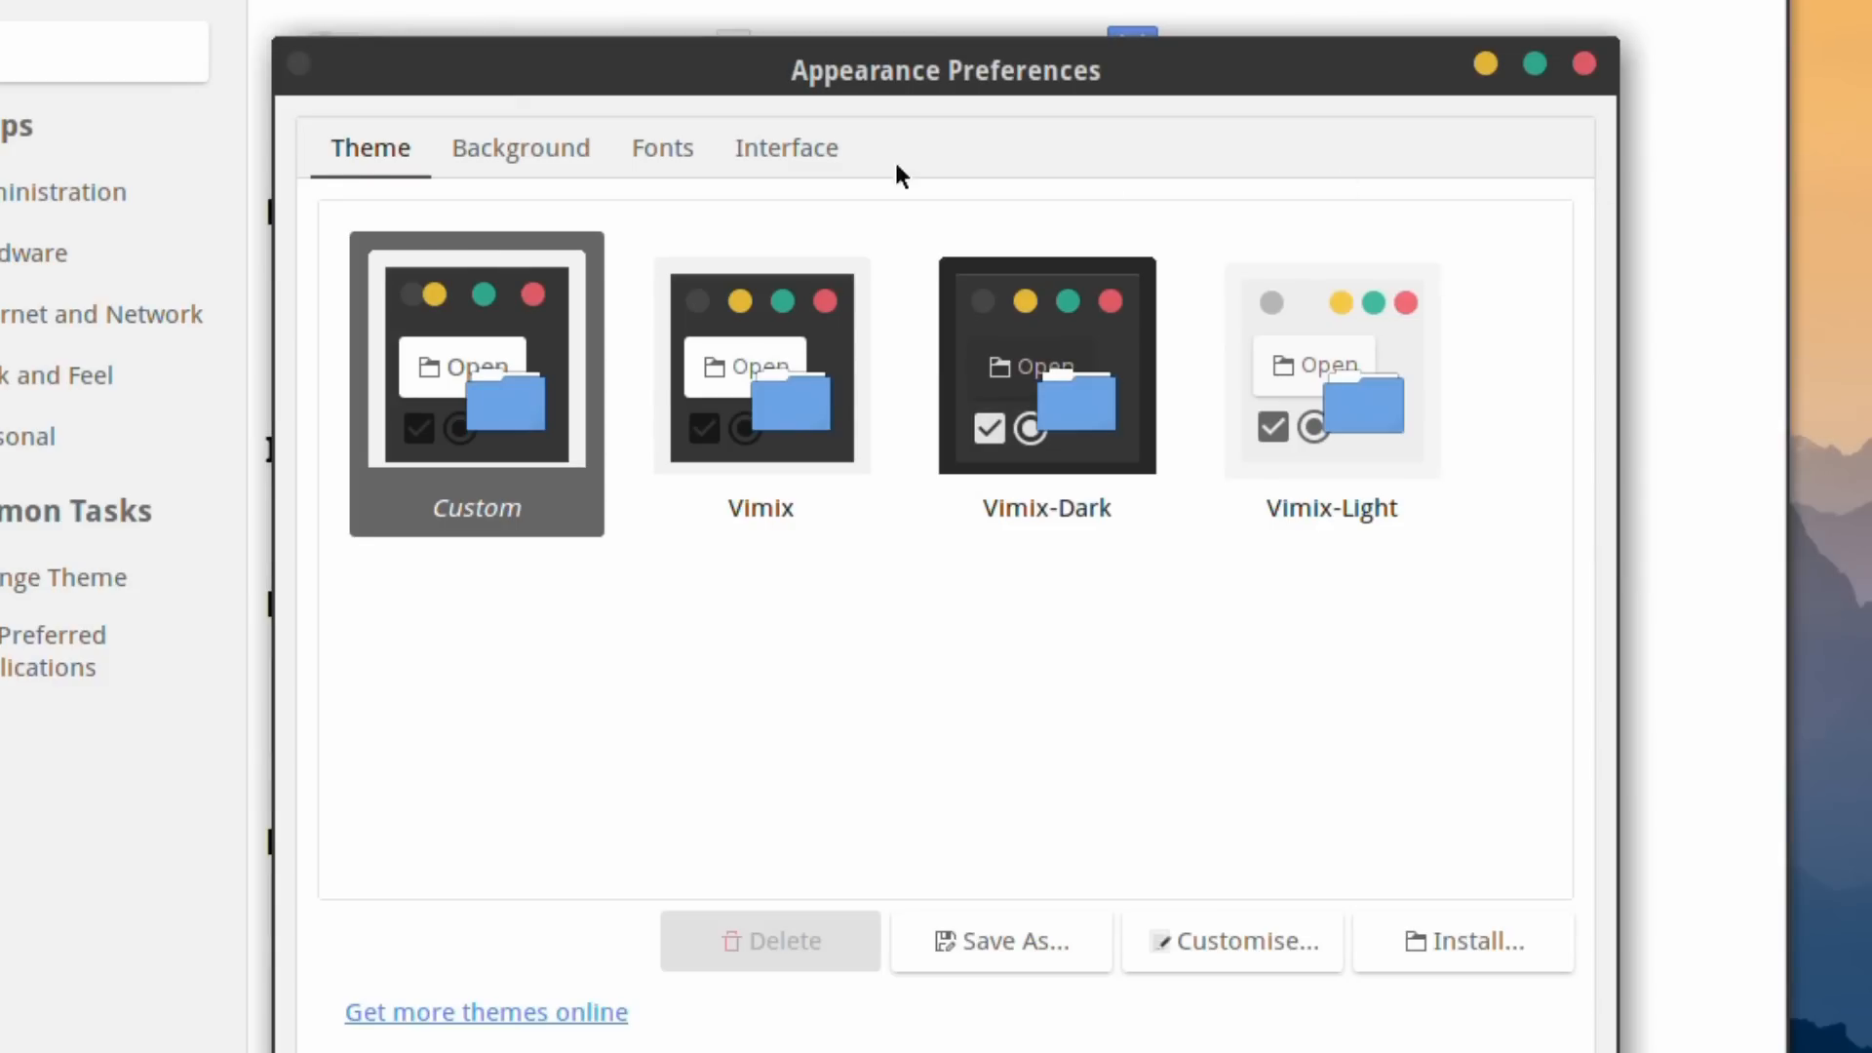
# Review the background, font and interface settings in the remaining appearance preferences window, and close it
pyautogui.click(511, 153)
pyautogui.click(651, 146)
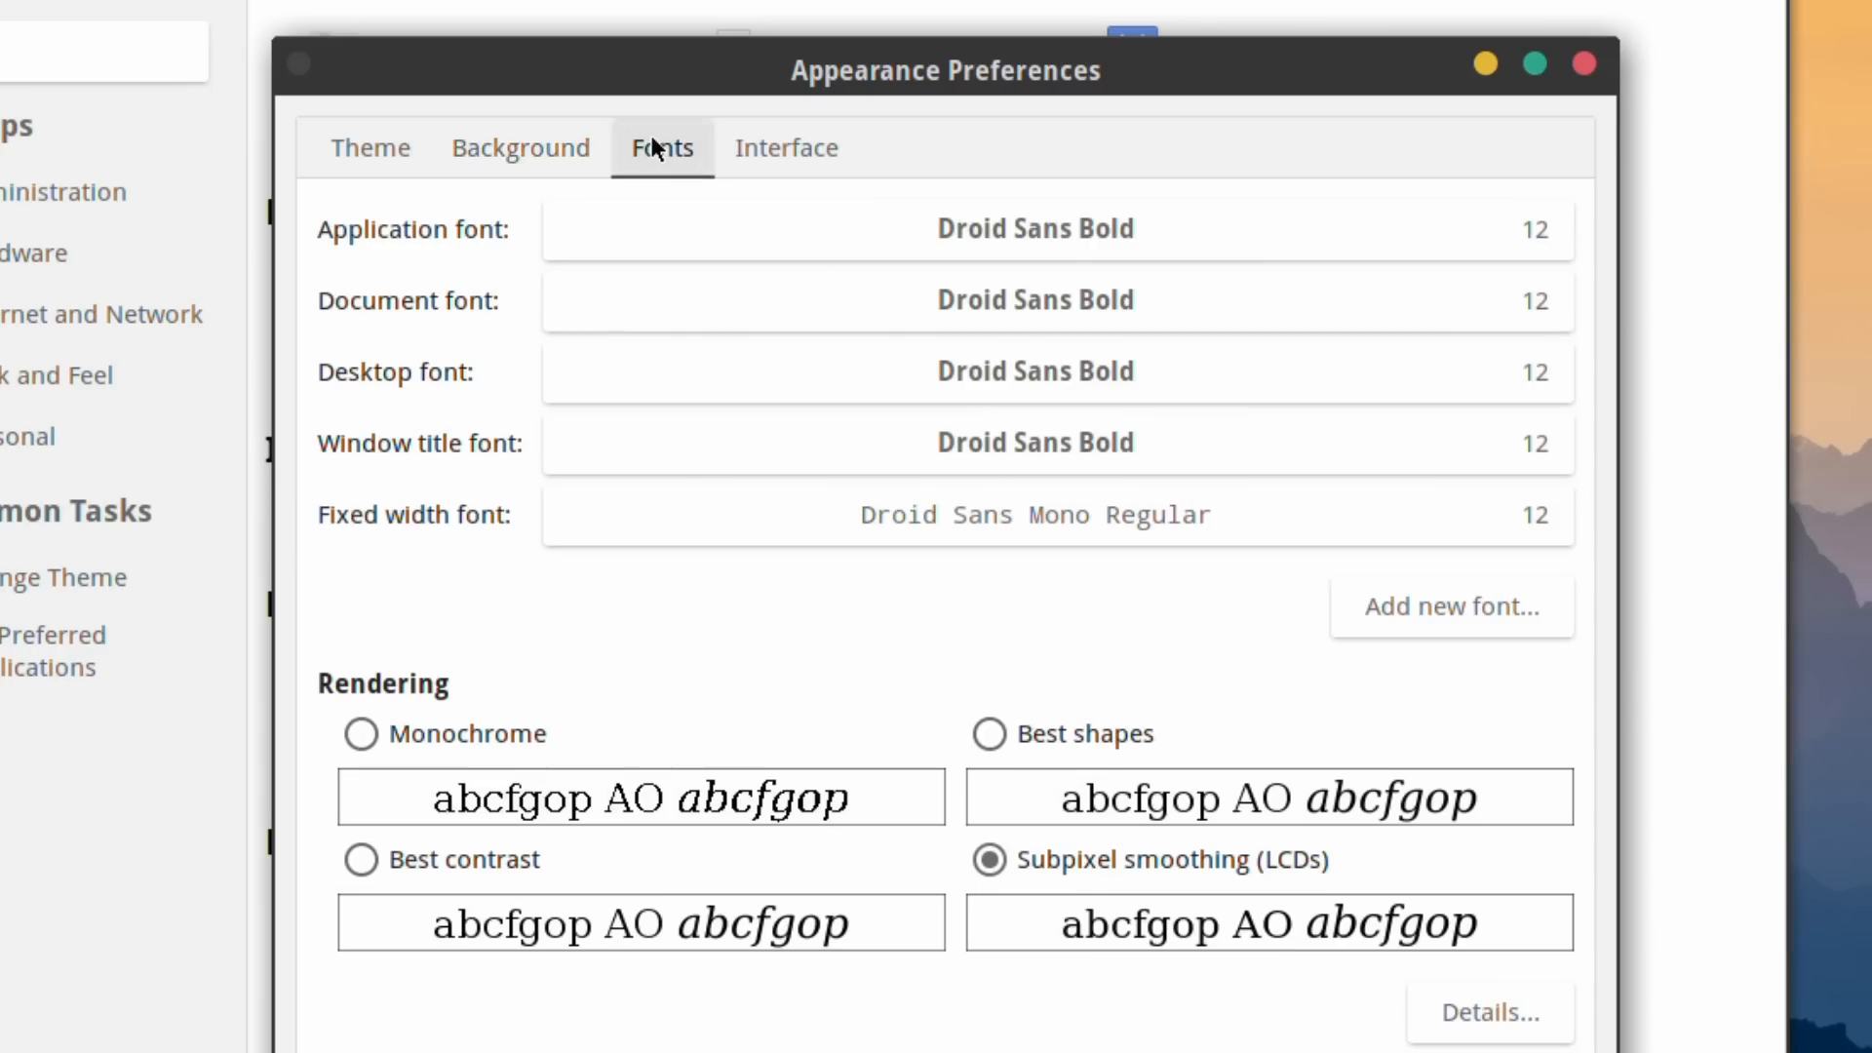
pyautogui.click(783, 148)
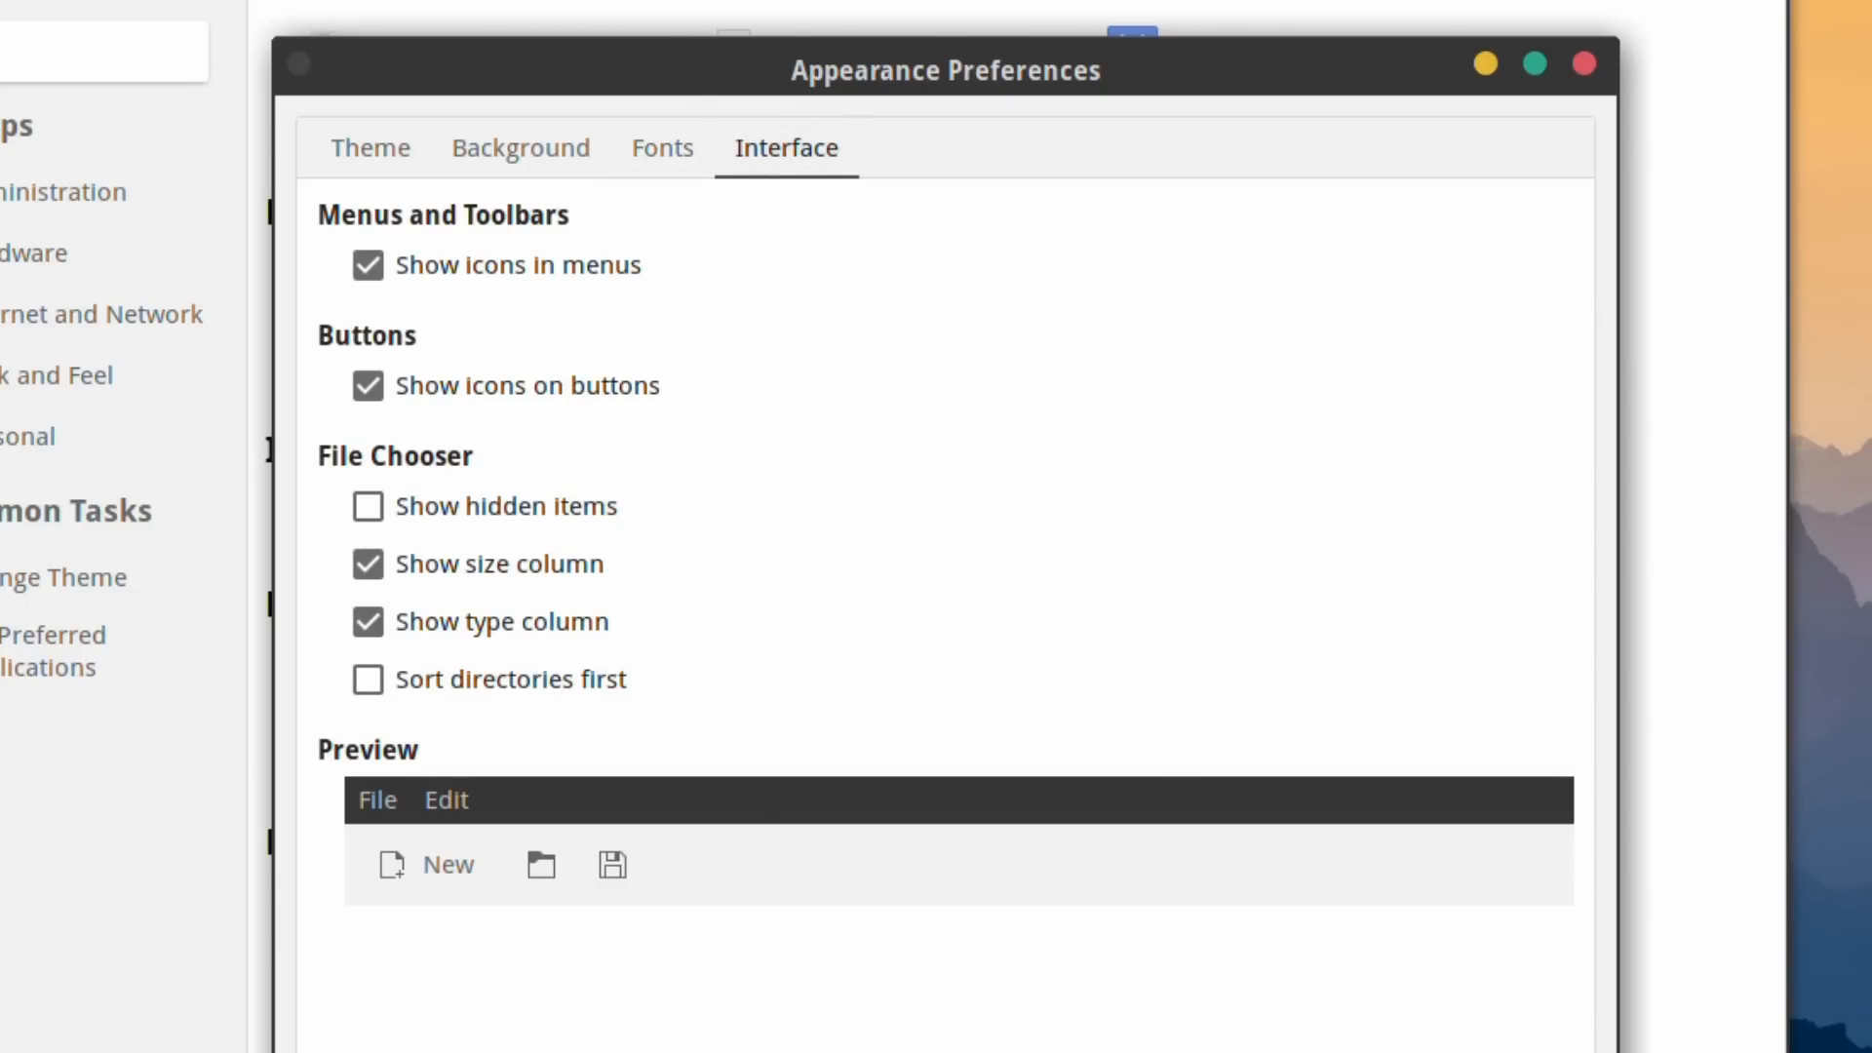
pyautogui.press('Escape')
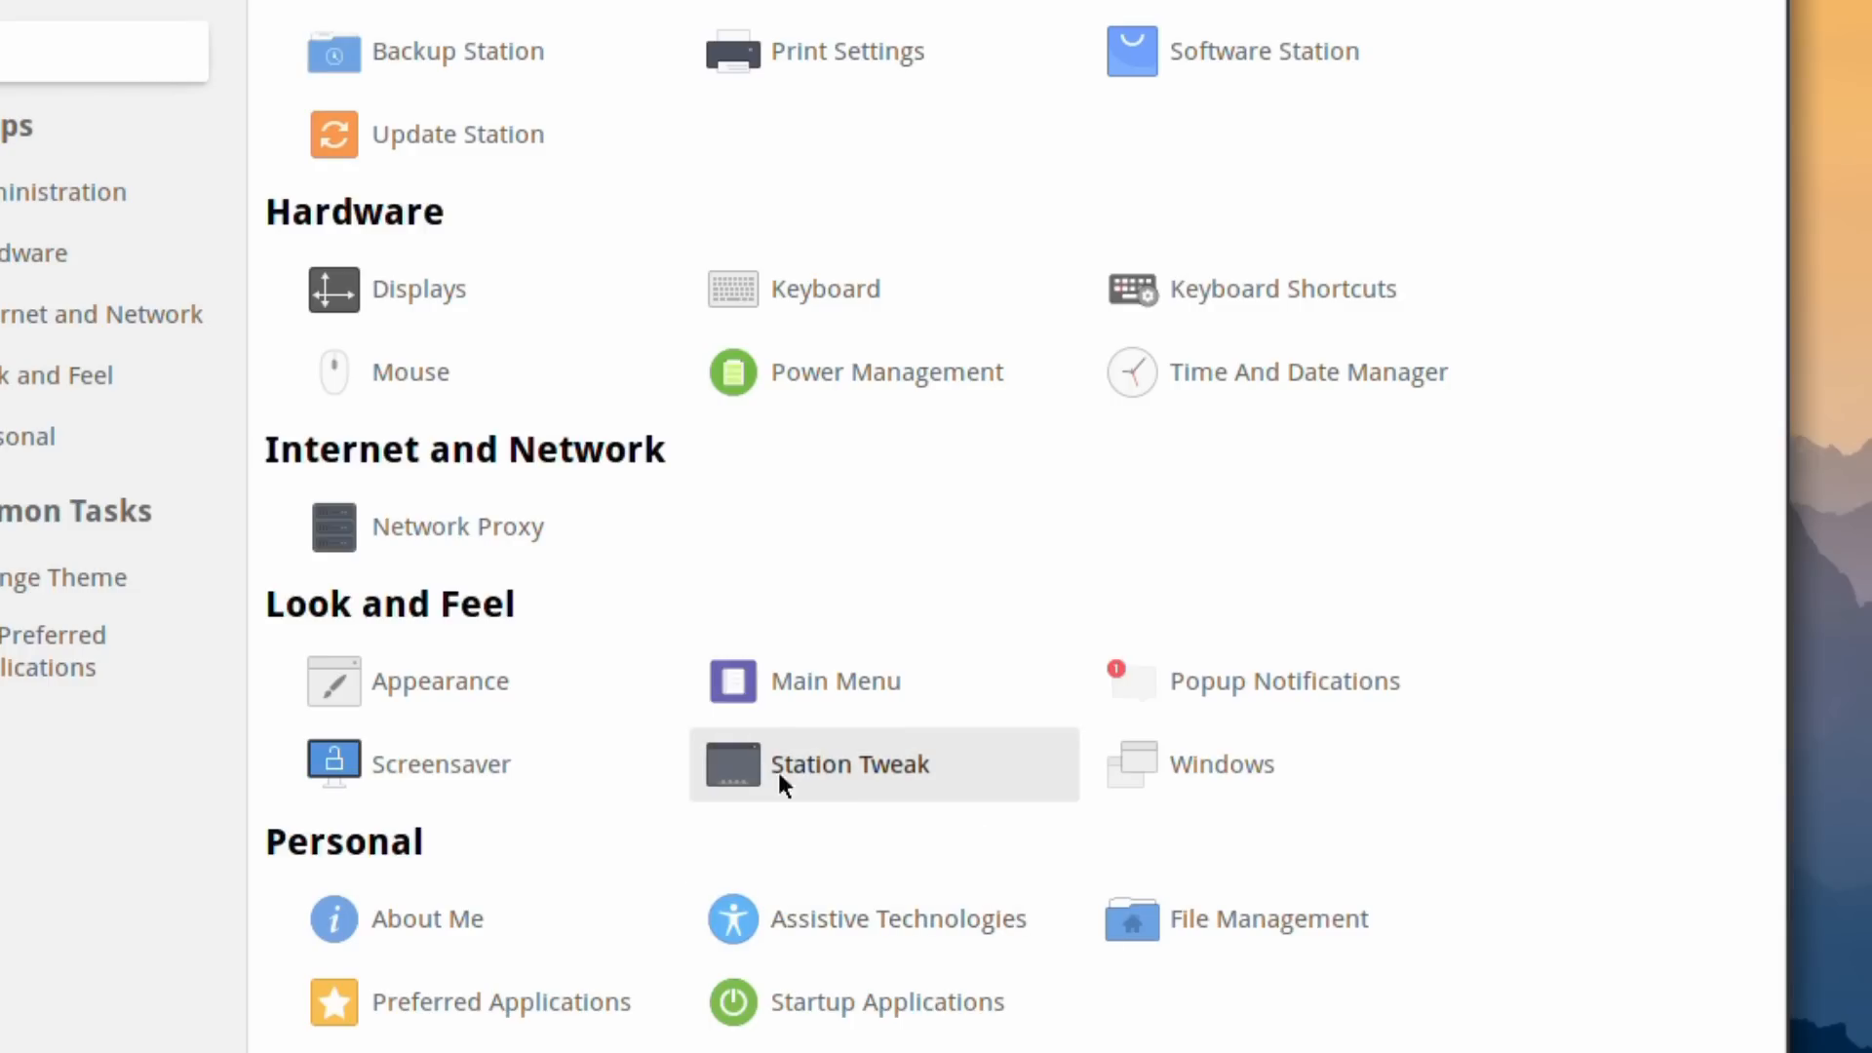
# Open and close the main menu editor, and do the same with the popup notification settings
pyautogui.click(847, 681)
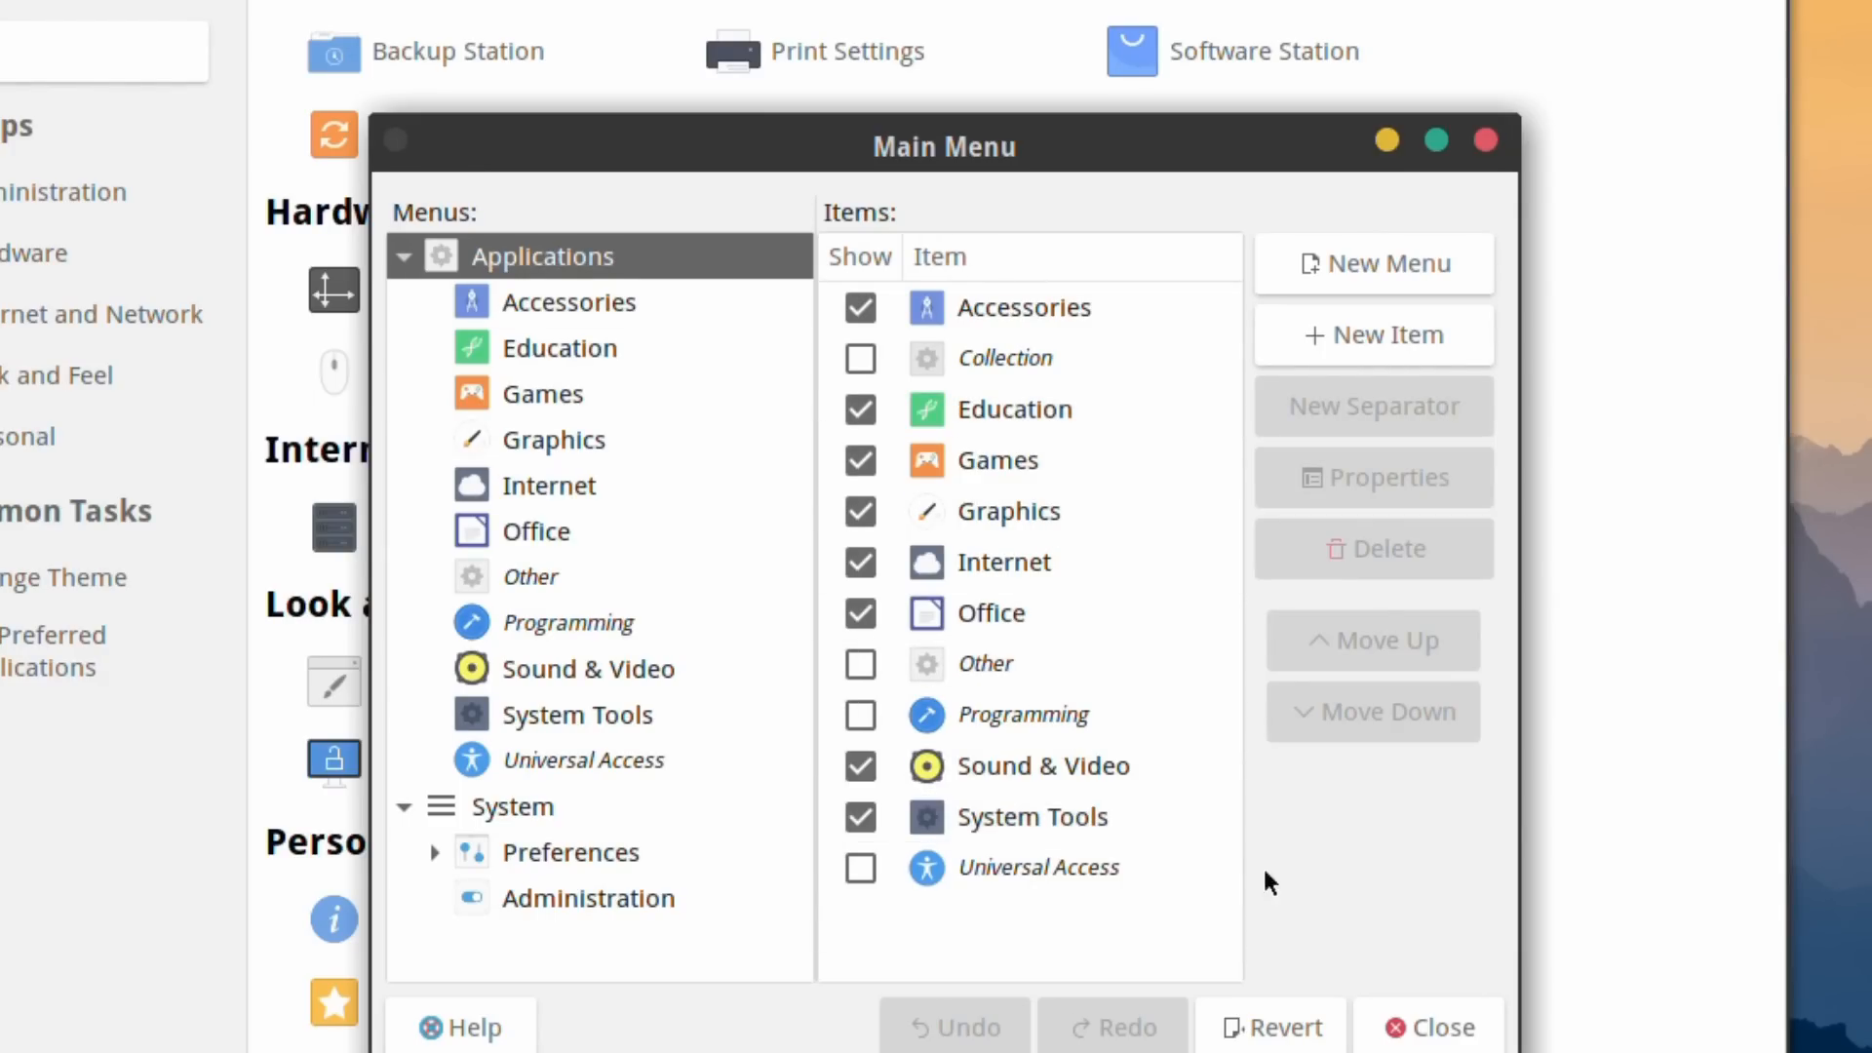
pyautogui.click(1459, 1031)
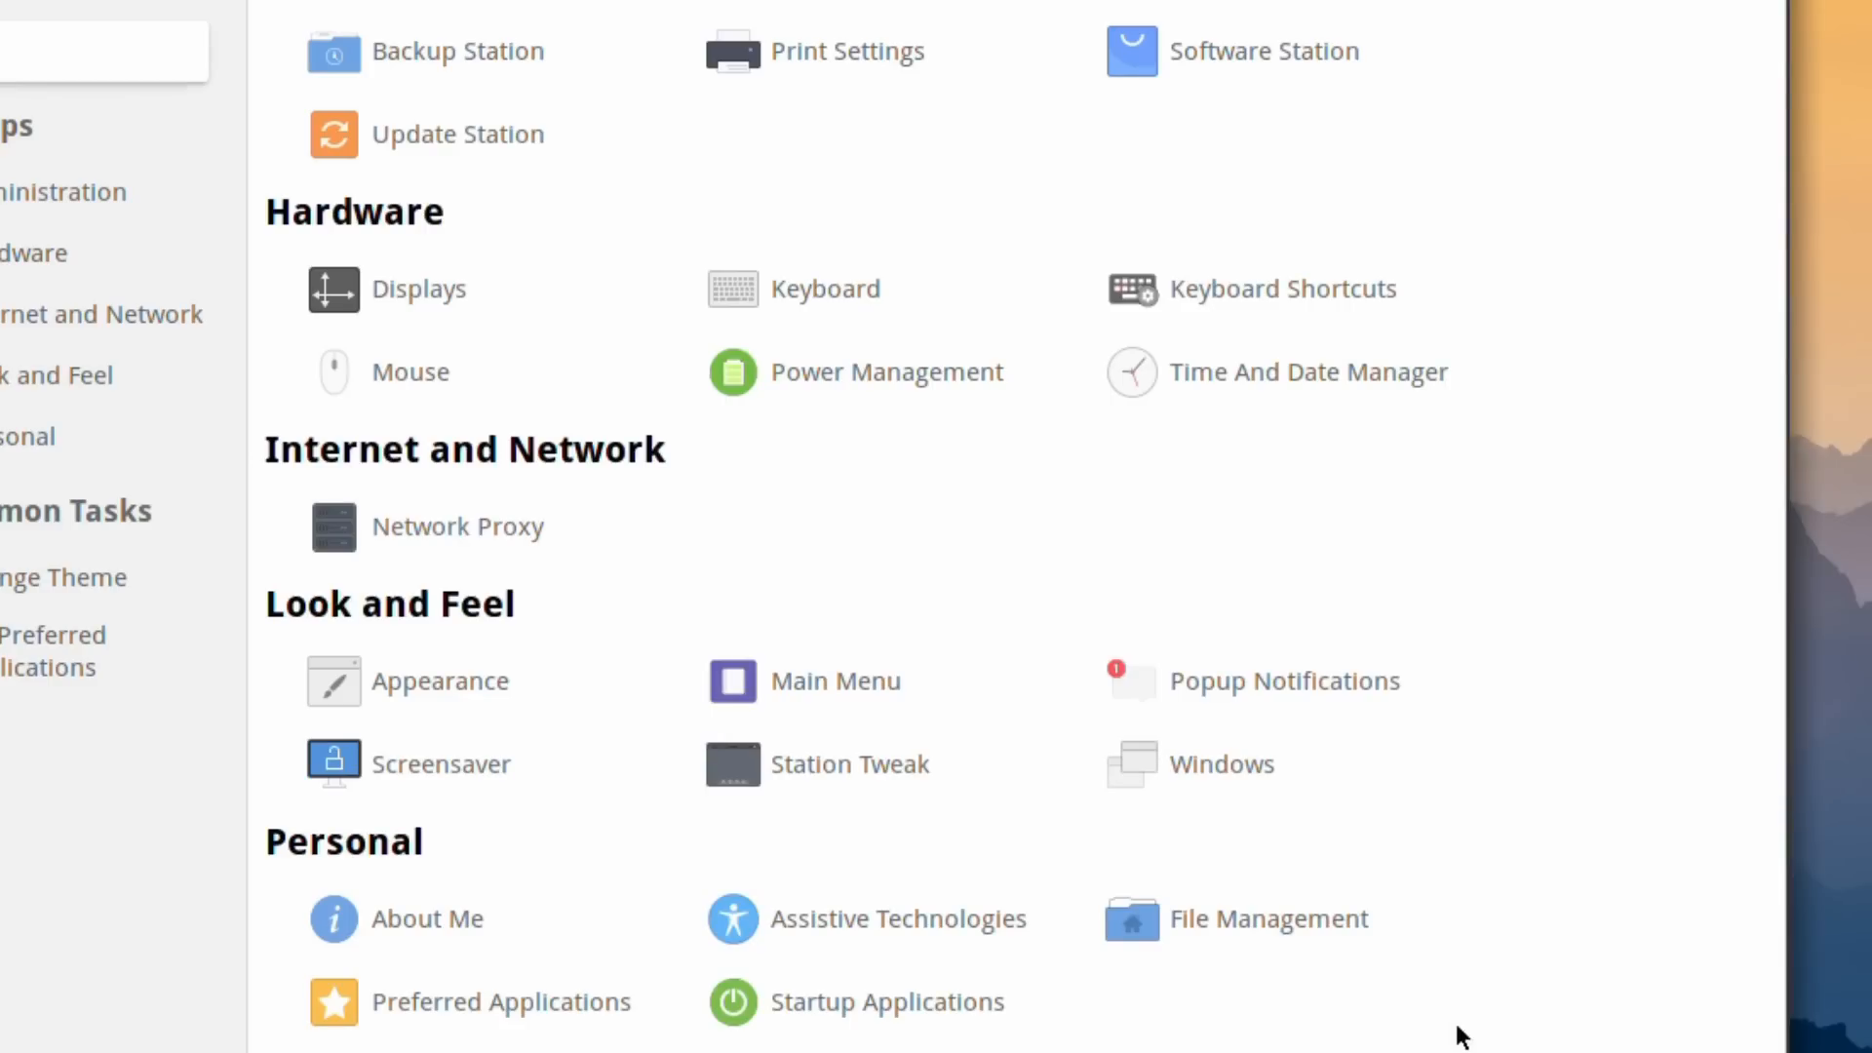
pyautogui.click(1248, 689)
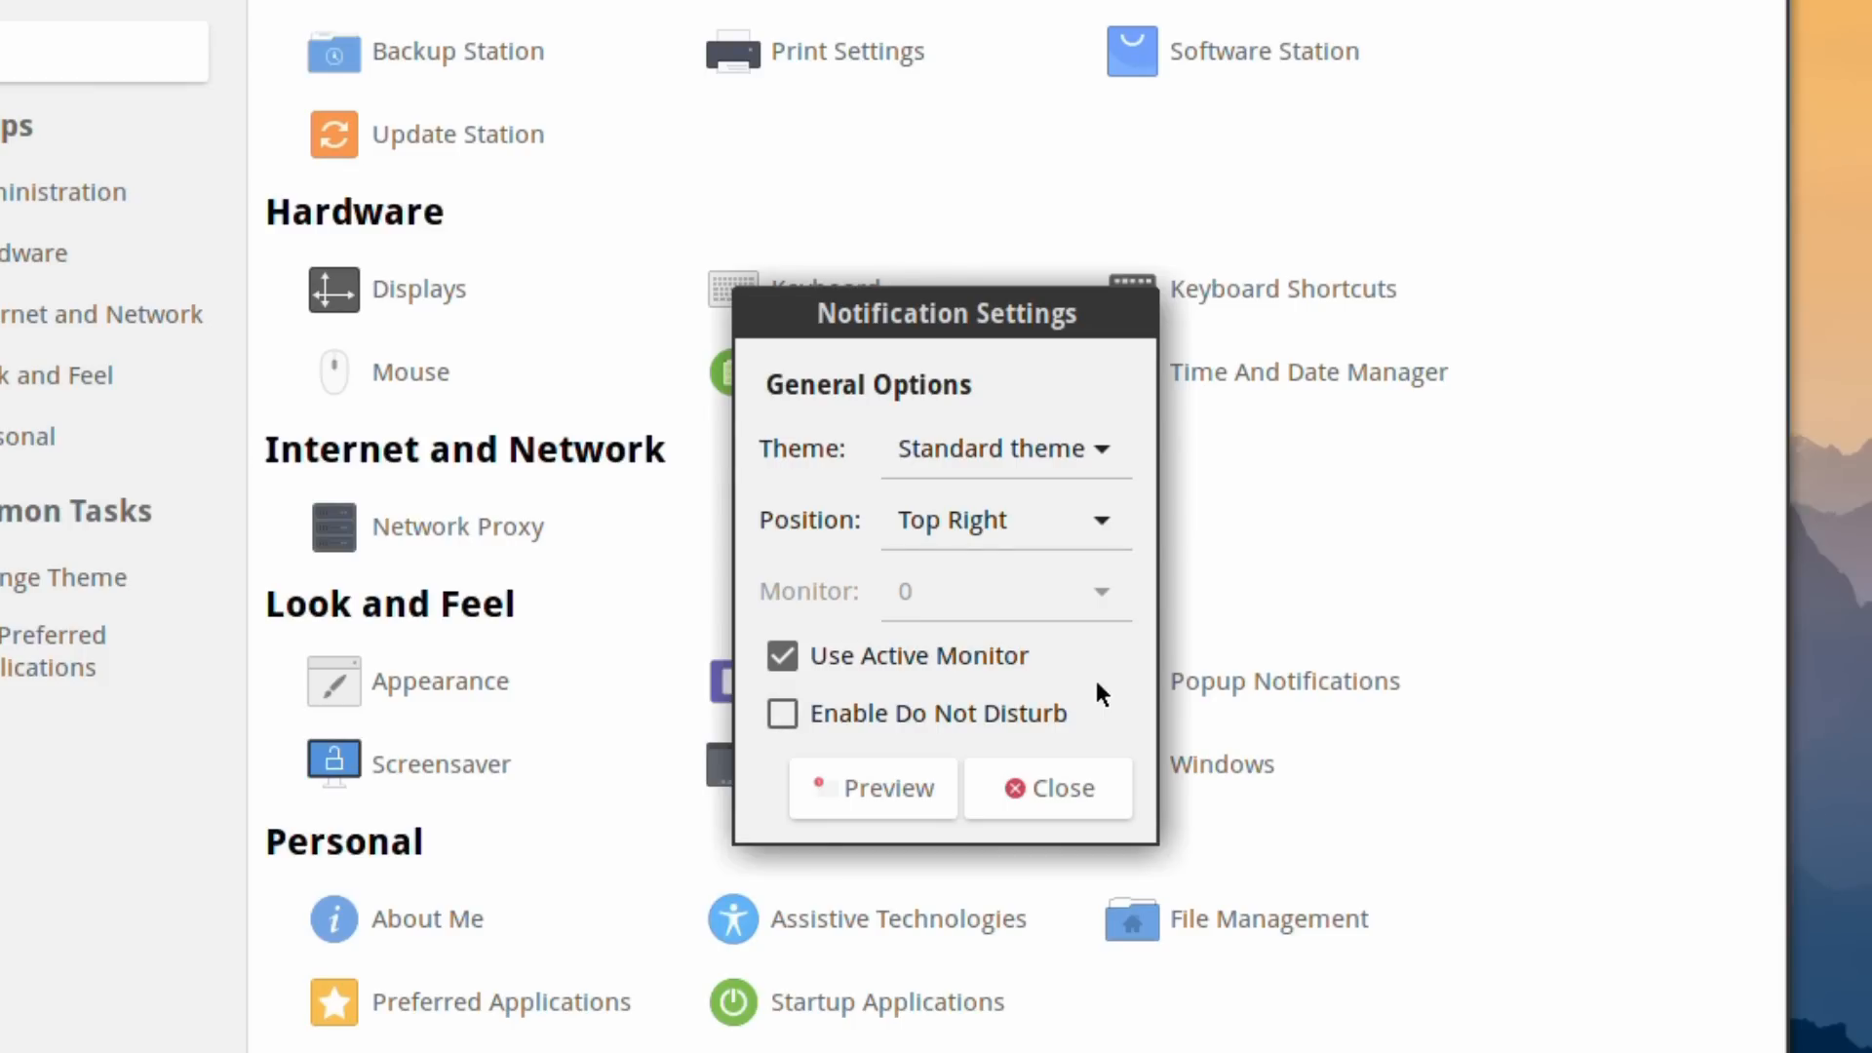
pyautogui.click(1074, 804)
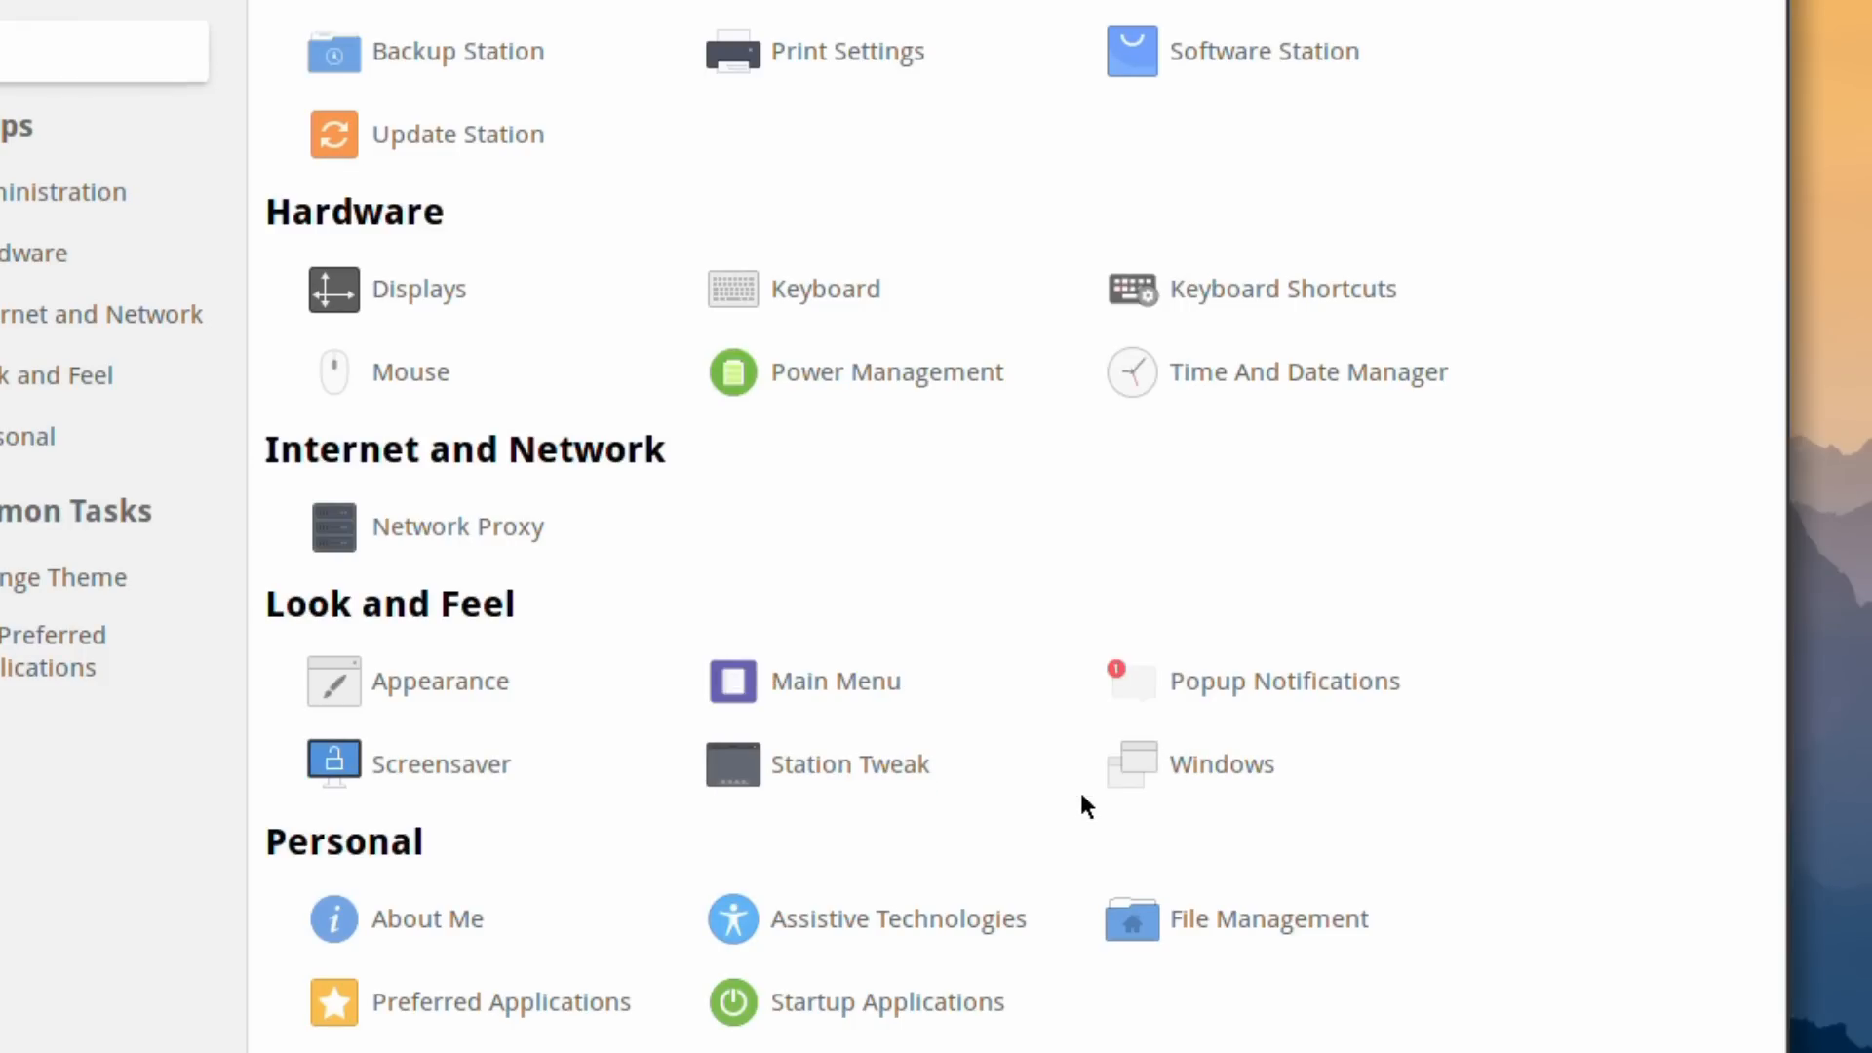
# Turn off activating the screensaver when idle and locking the screen while it is active in the screensaver preferences
pyautogui.click(446, 734)
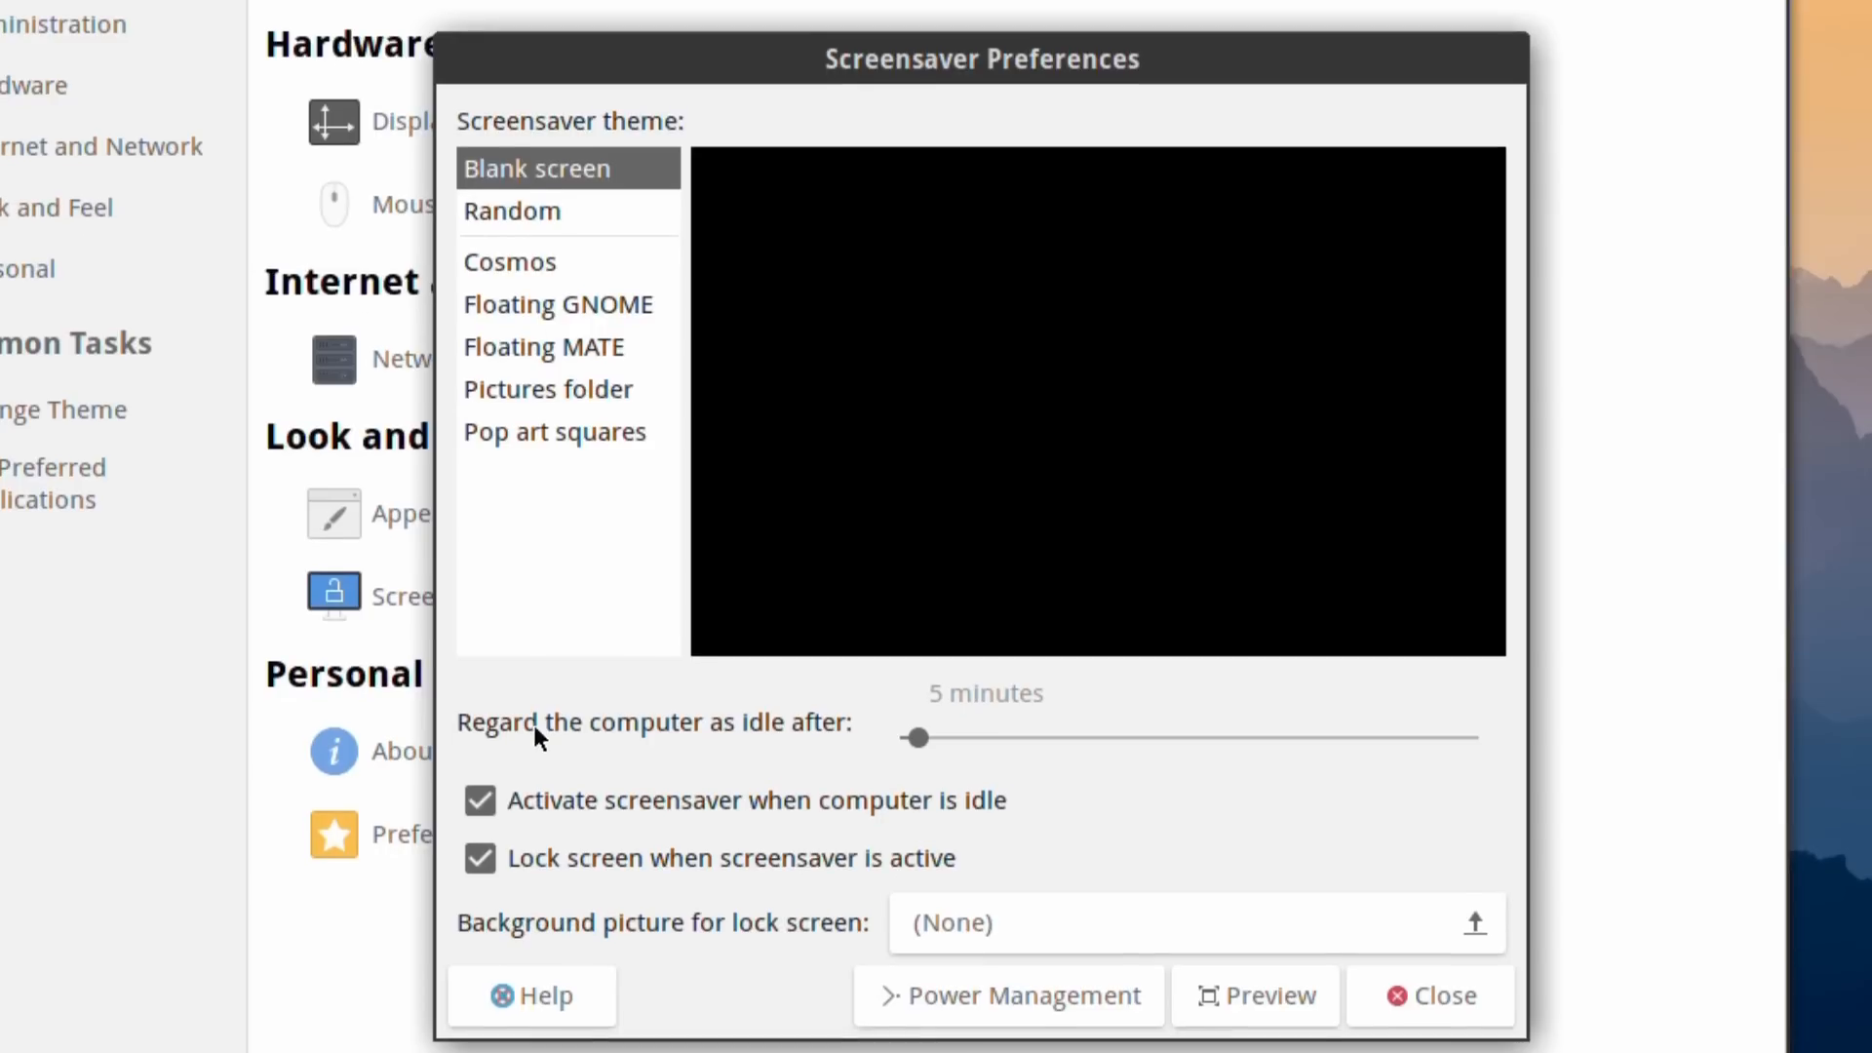
pyautogui.click(536, 800)
pyautogui.click(480, 858)
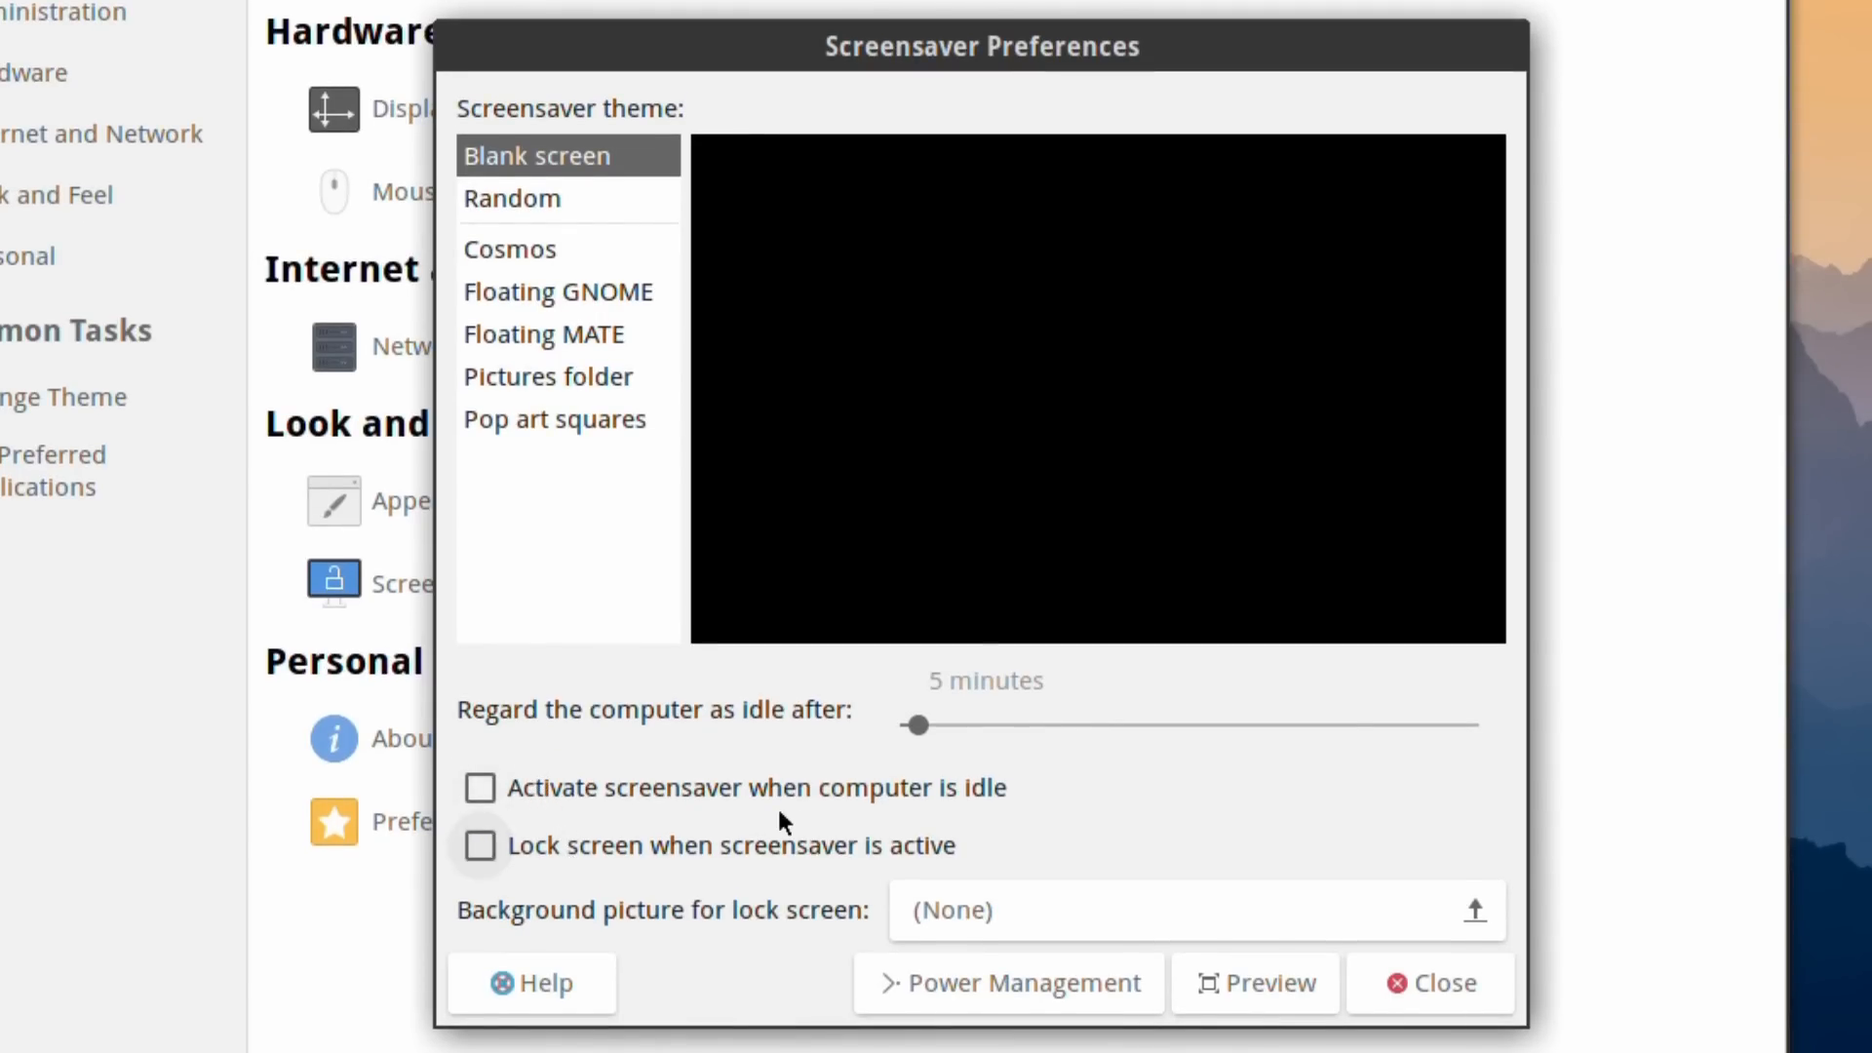
# Preview the available screensaver themes, select Floating GNOME and close the screensaver preferences
pyautogui.click(531, 247)
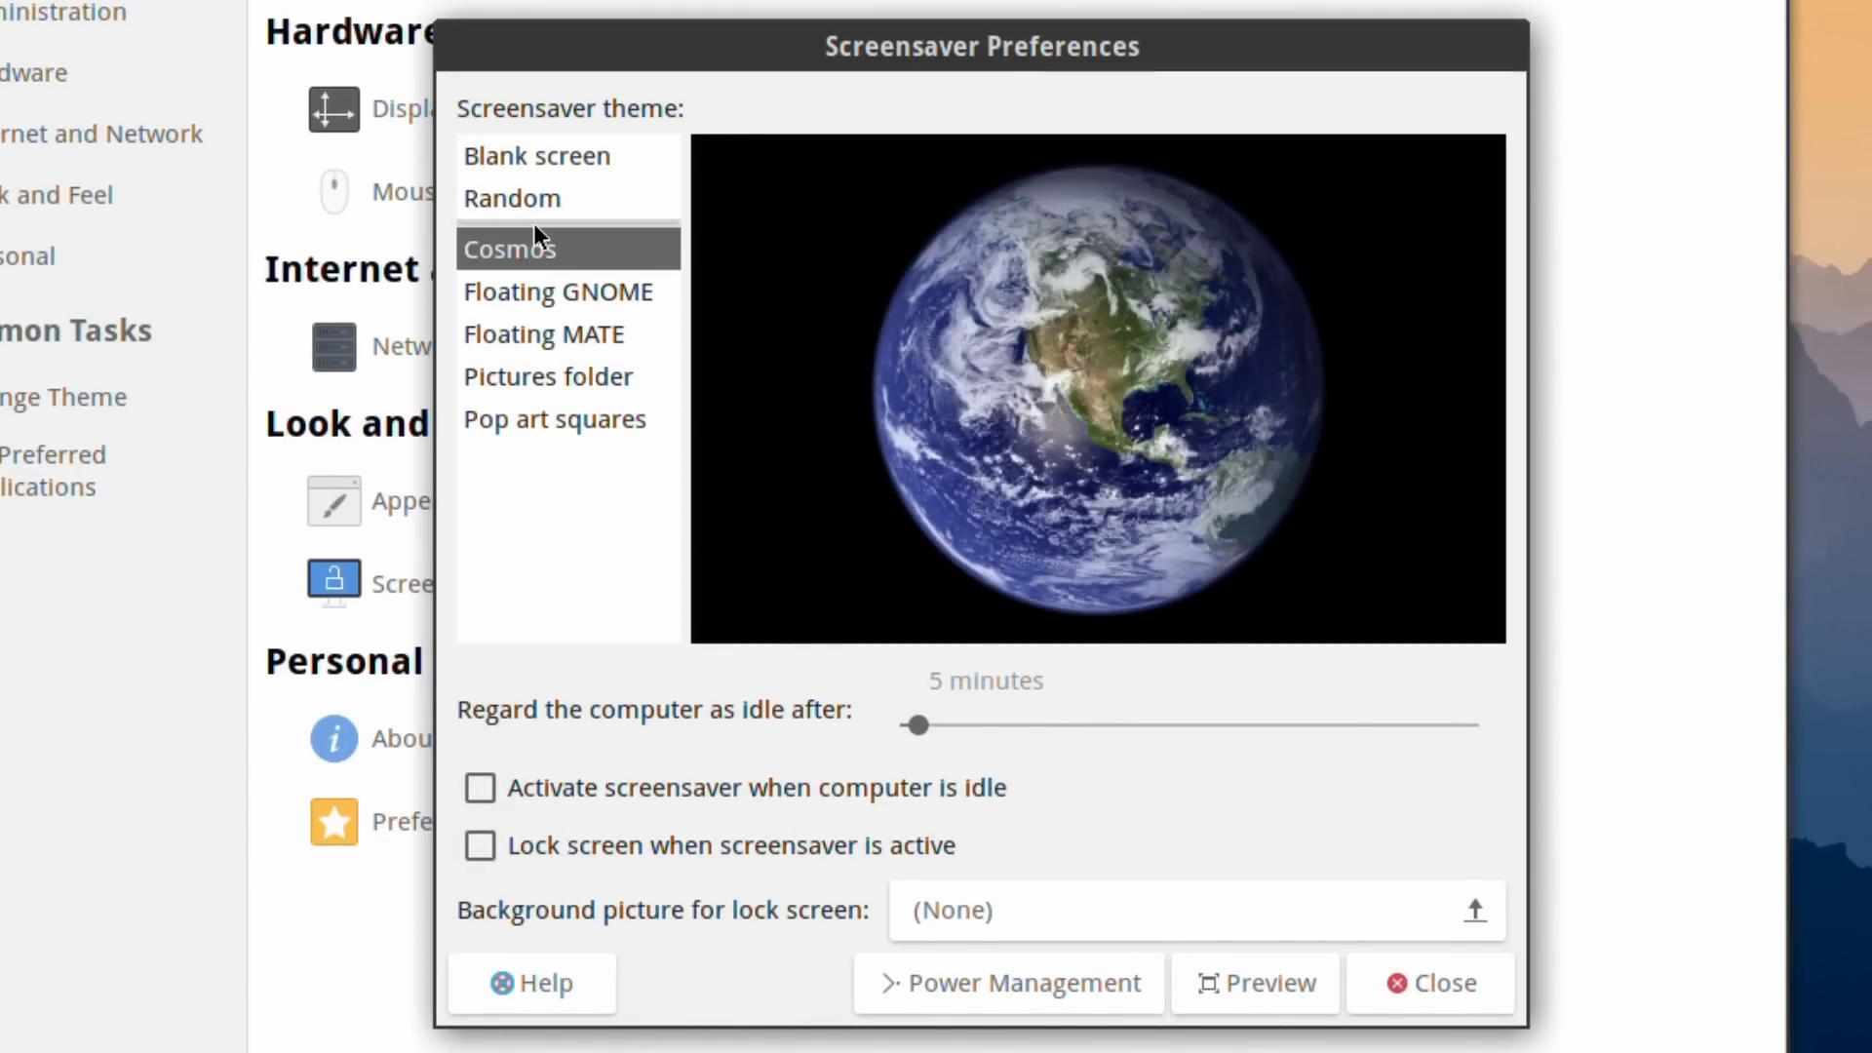
pyautogui.click(524, 290)
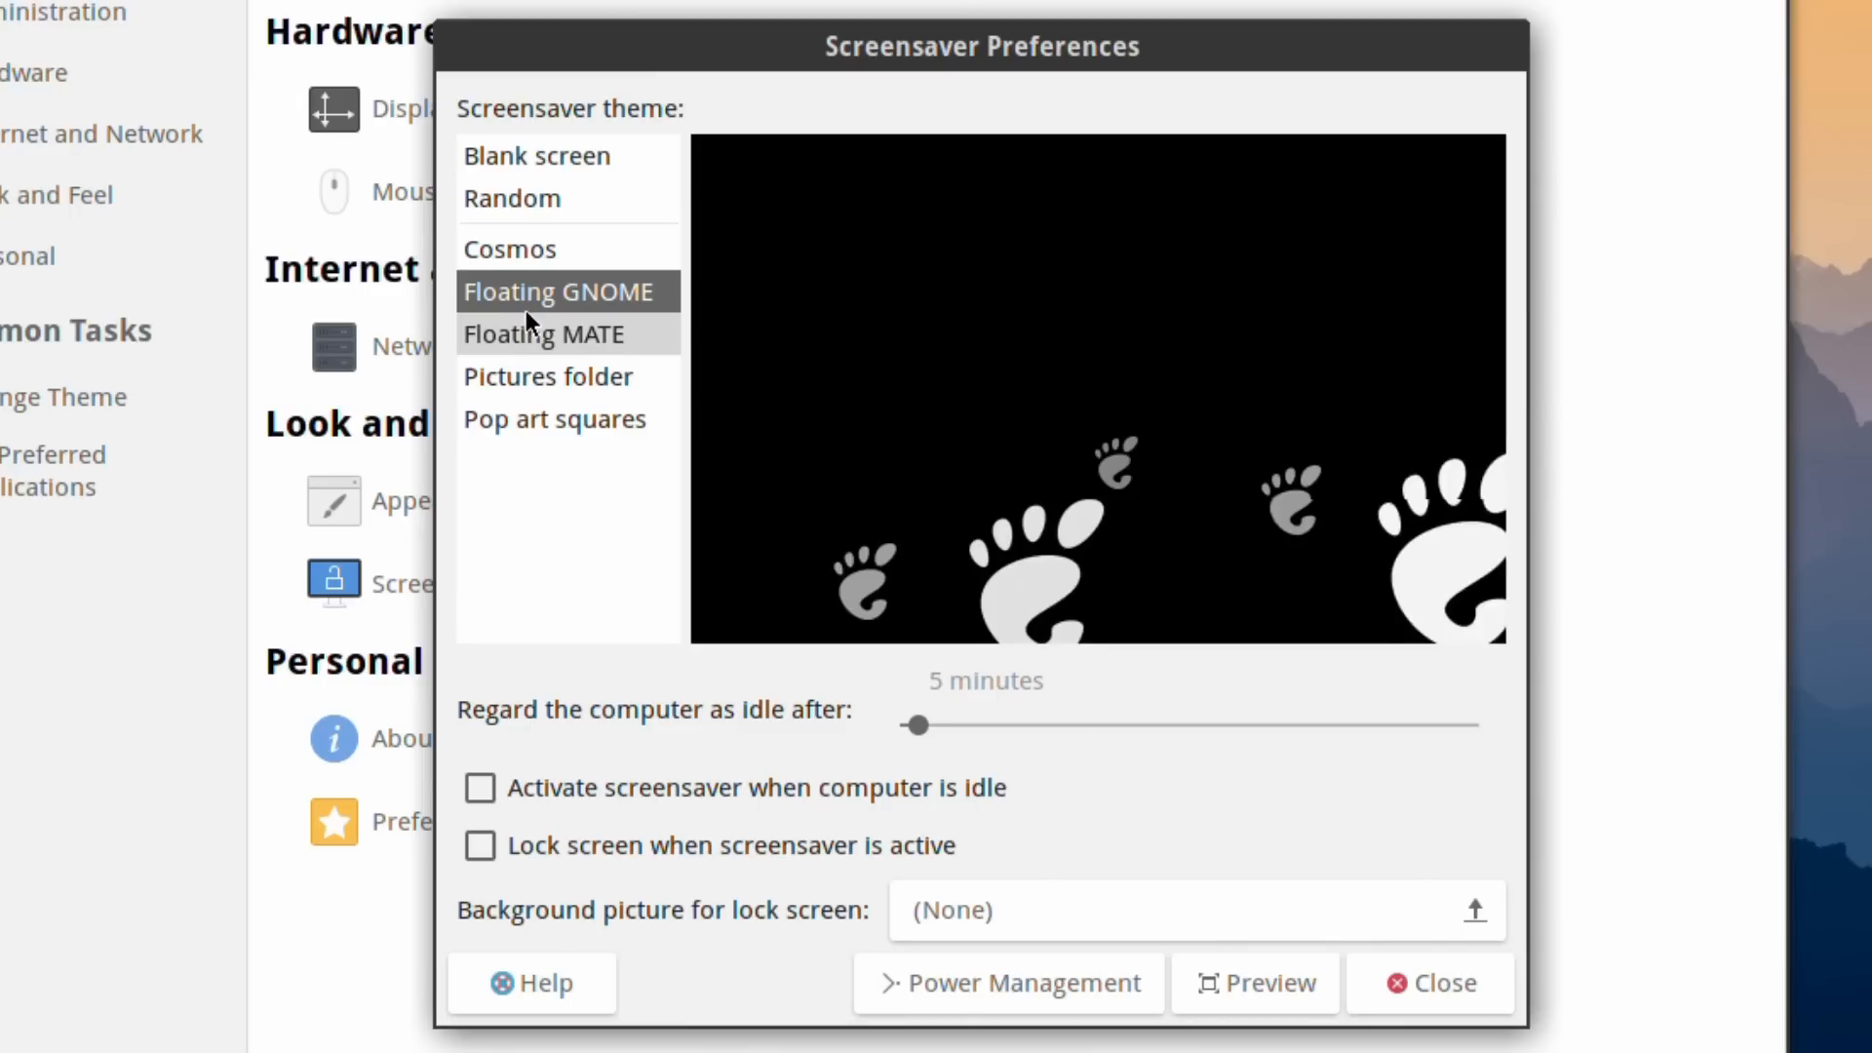
pyautogui.click(527, 333)
pyautogui.click(561, 376)
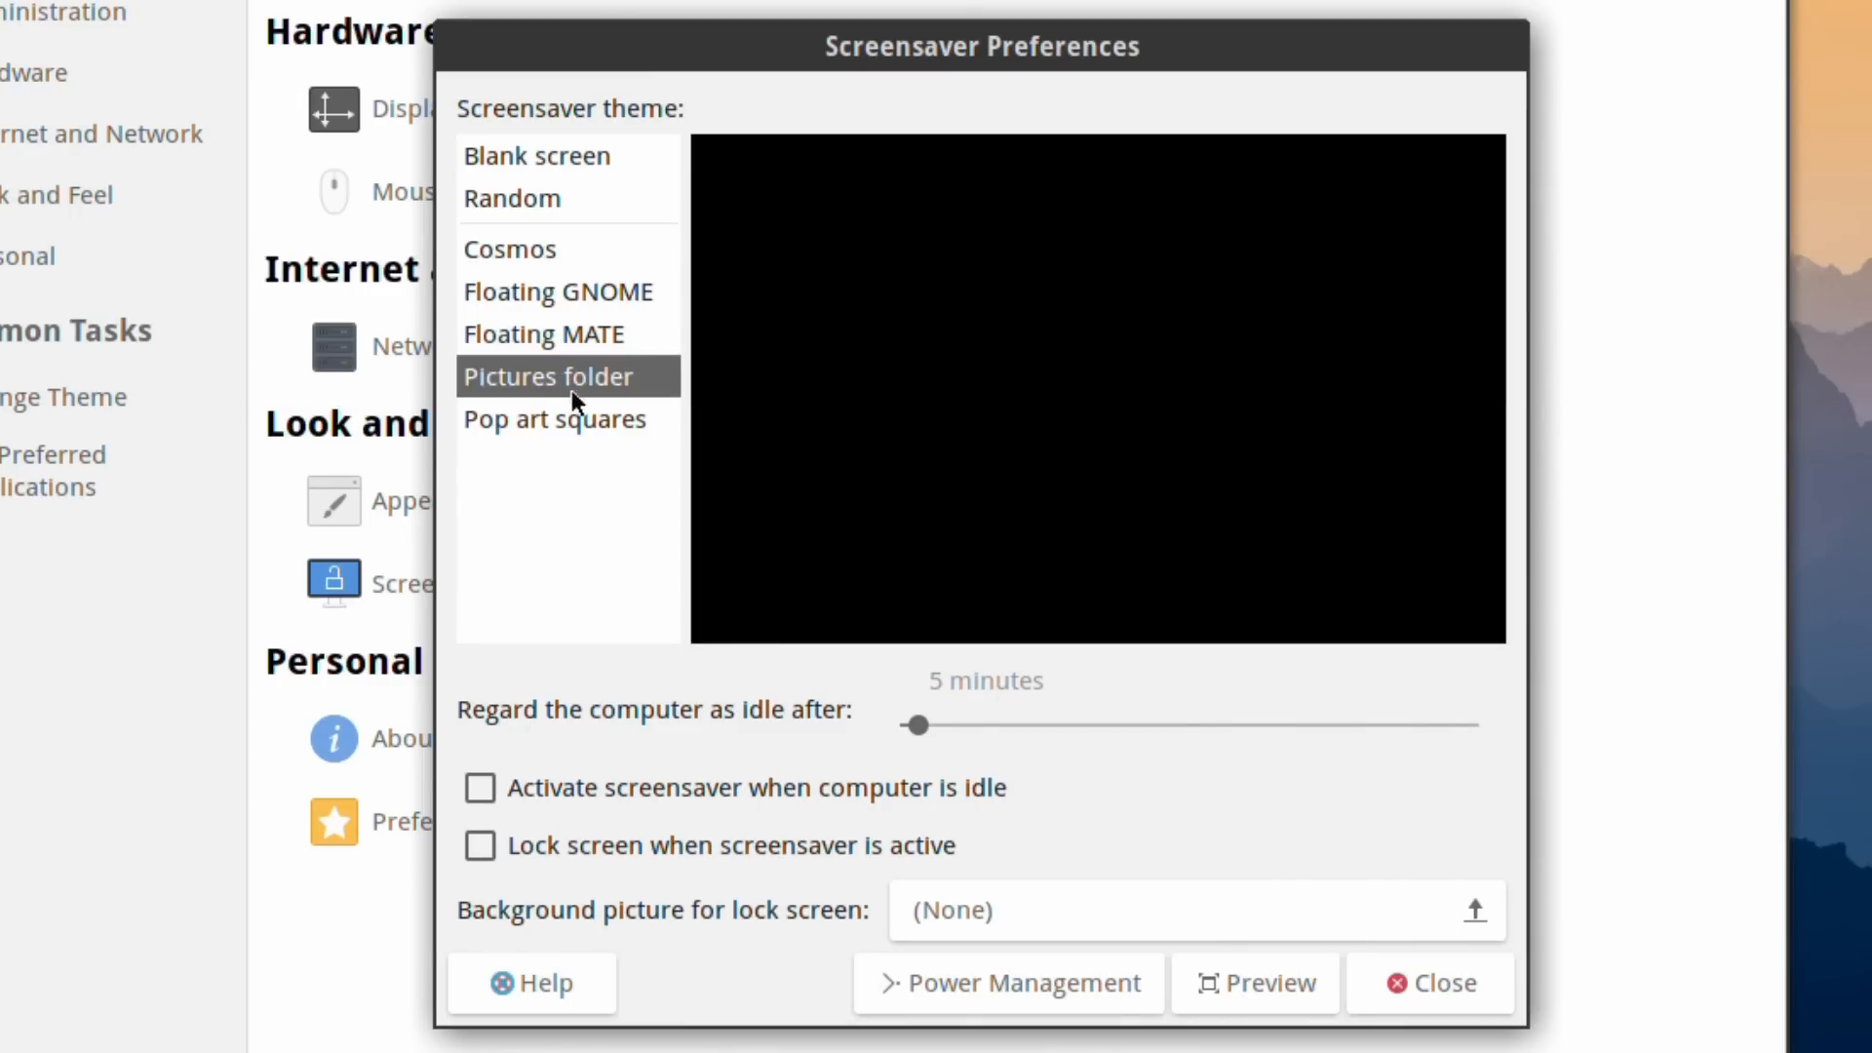
pyautogui.click(575, 417)
pyautogui.click(628, 292)
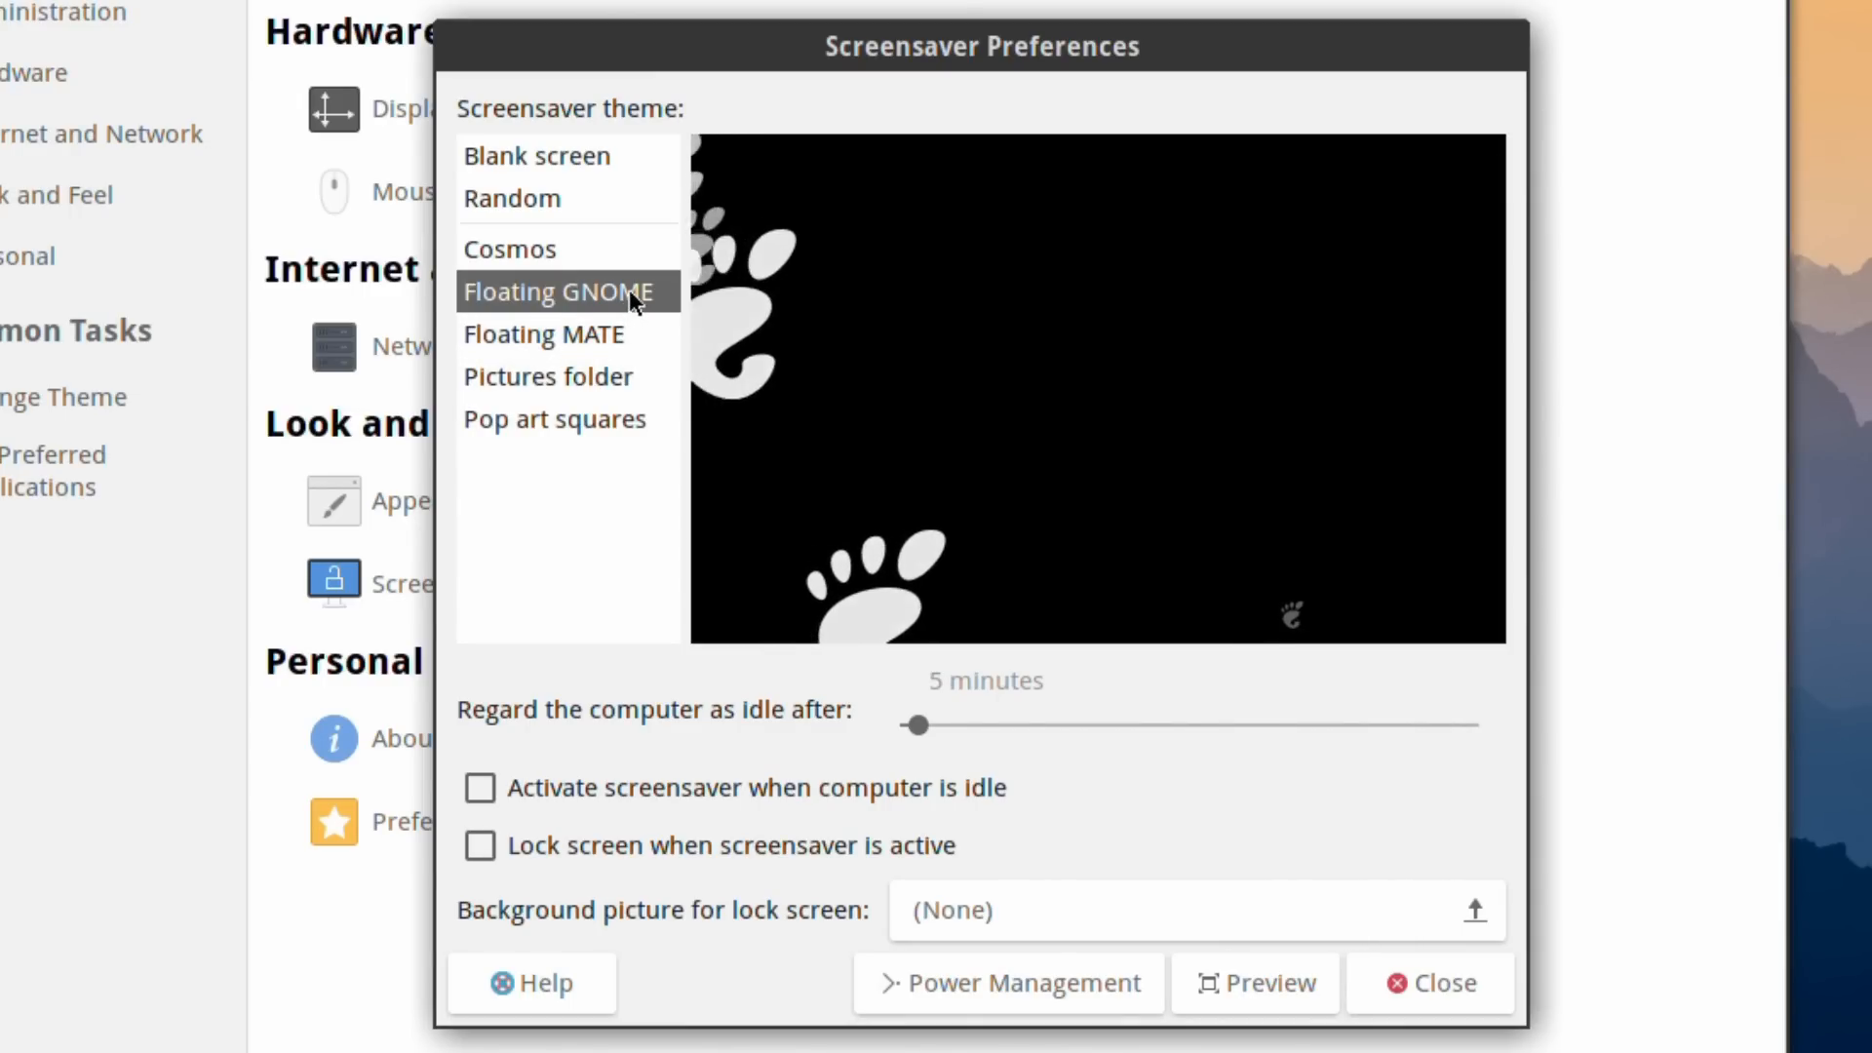
pyautogui.click(1459, 969)
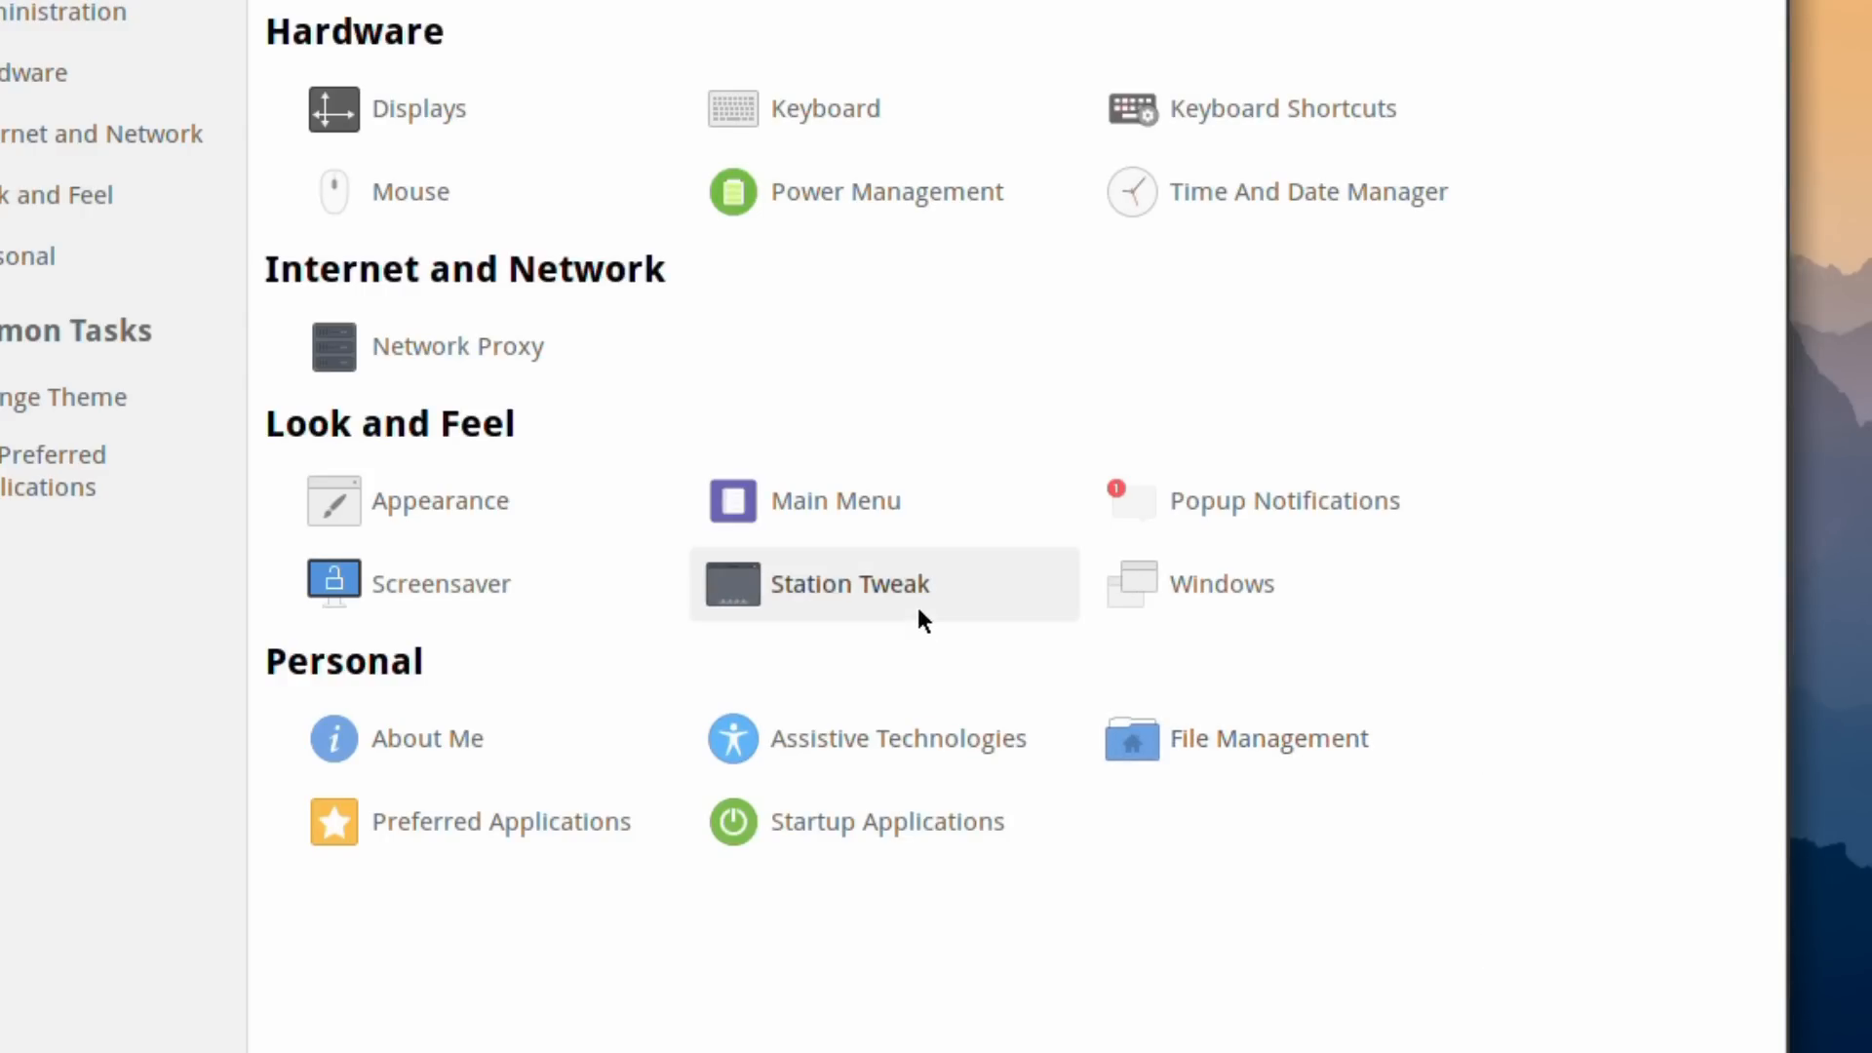
# Enable the Computer desktop icon in Station Tweak, and look through the panel layouts in its interface settings
pyautogui.click(829, 580)
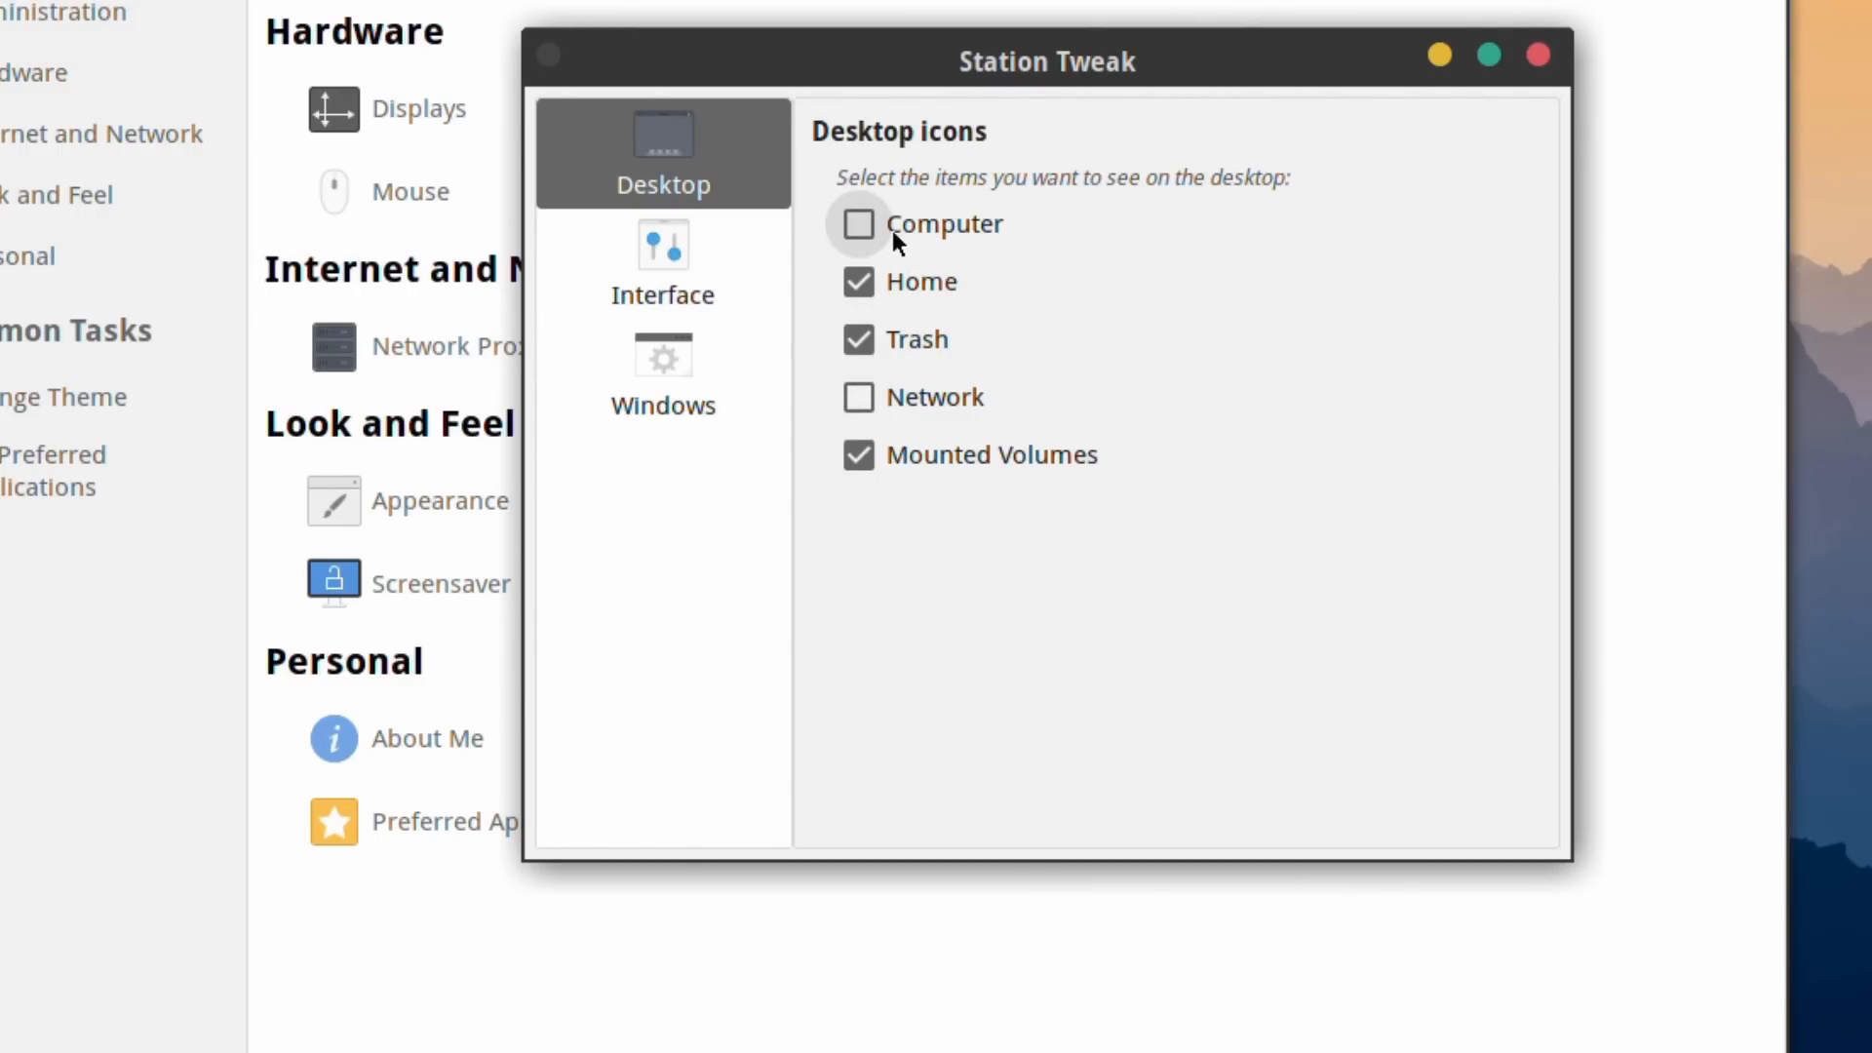
pyautogui.click(859, 282)
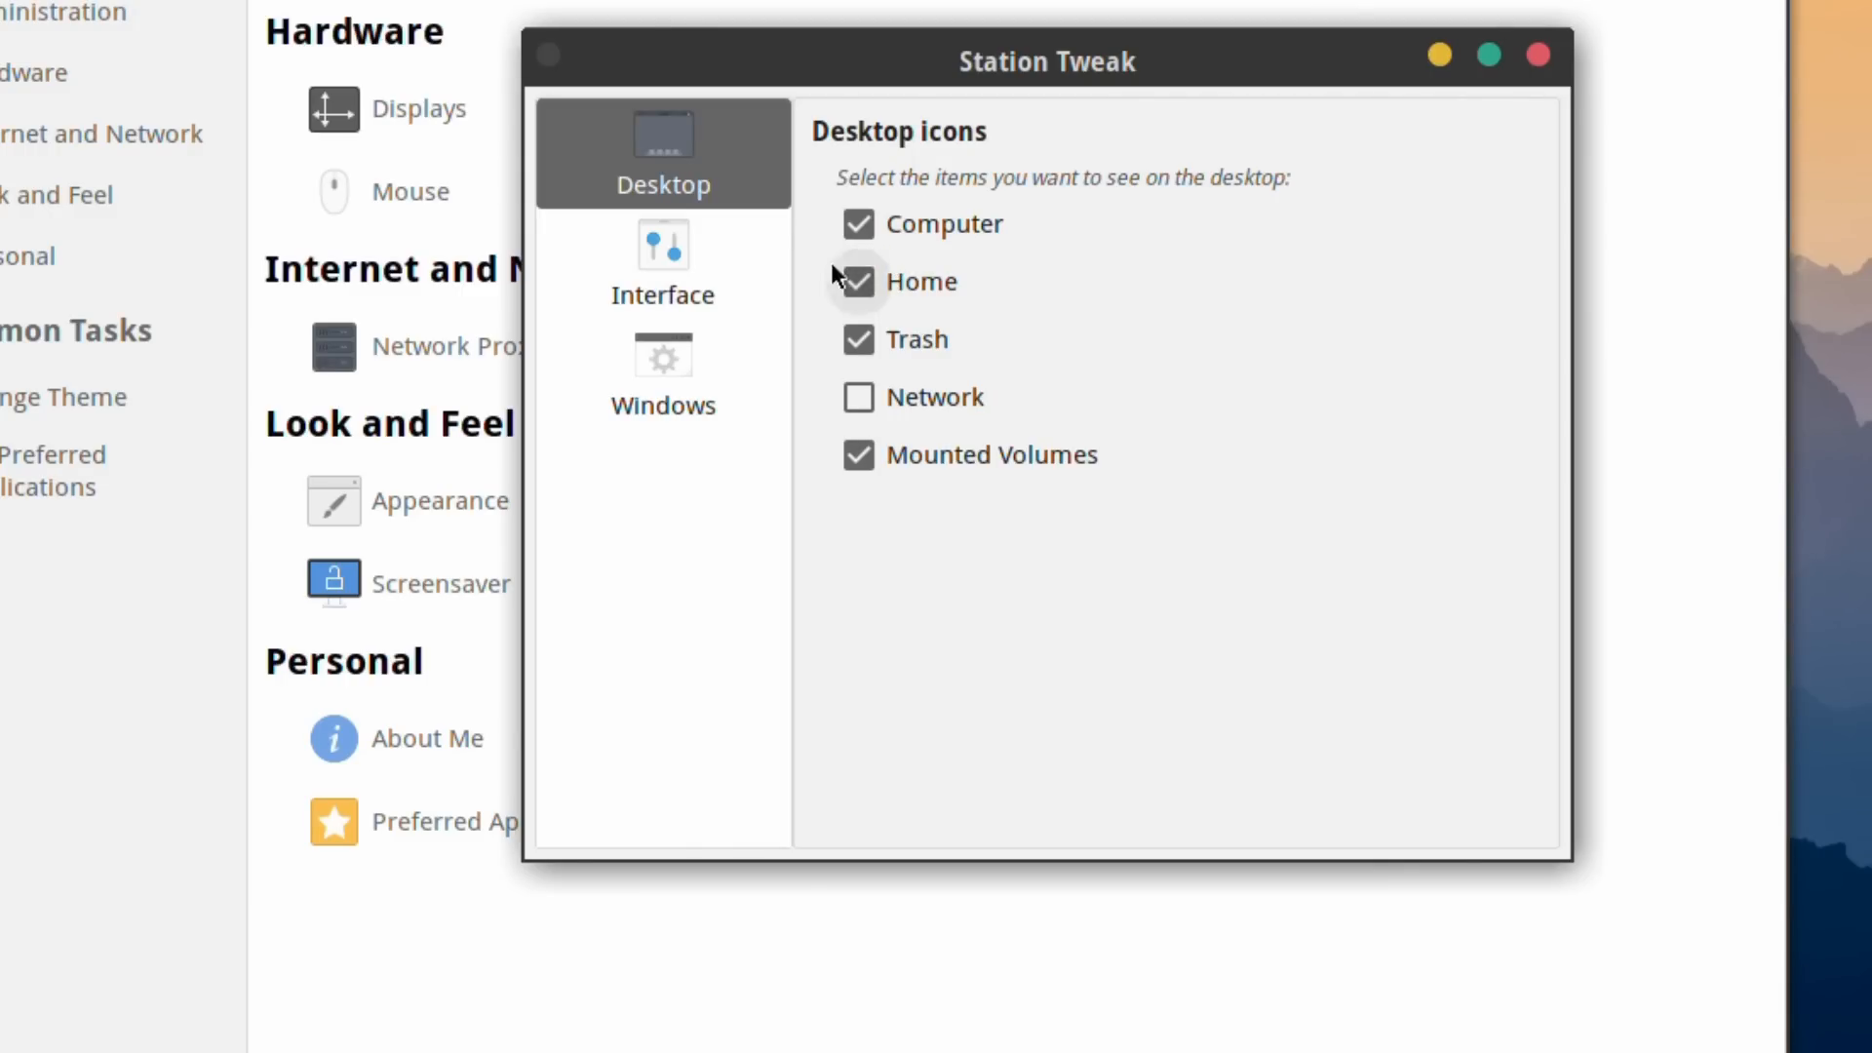
pyautogui.click(670, 270)
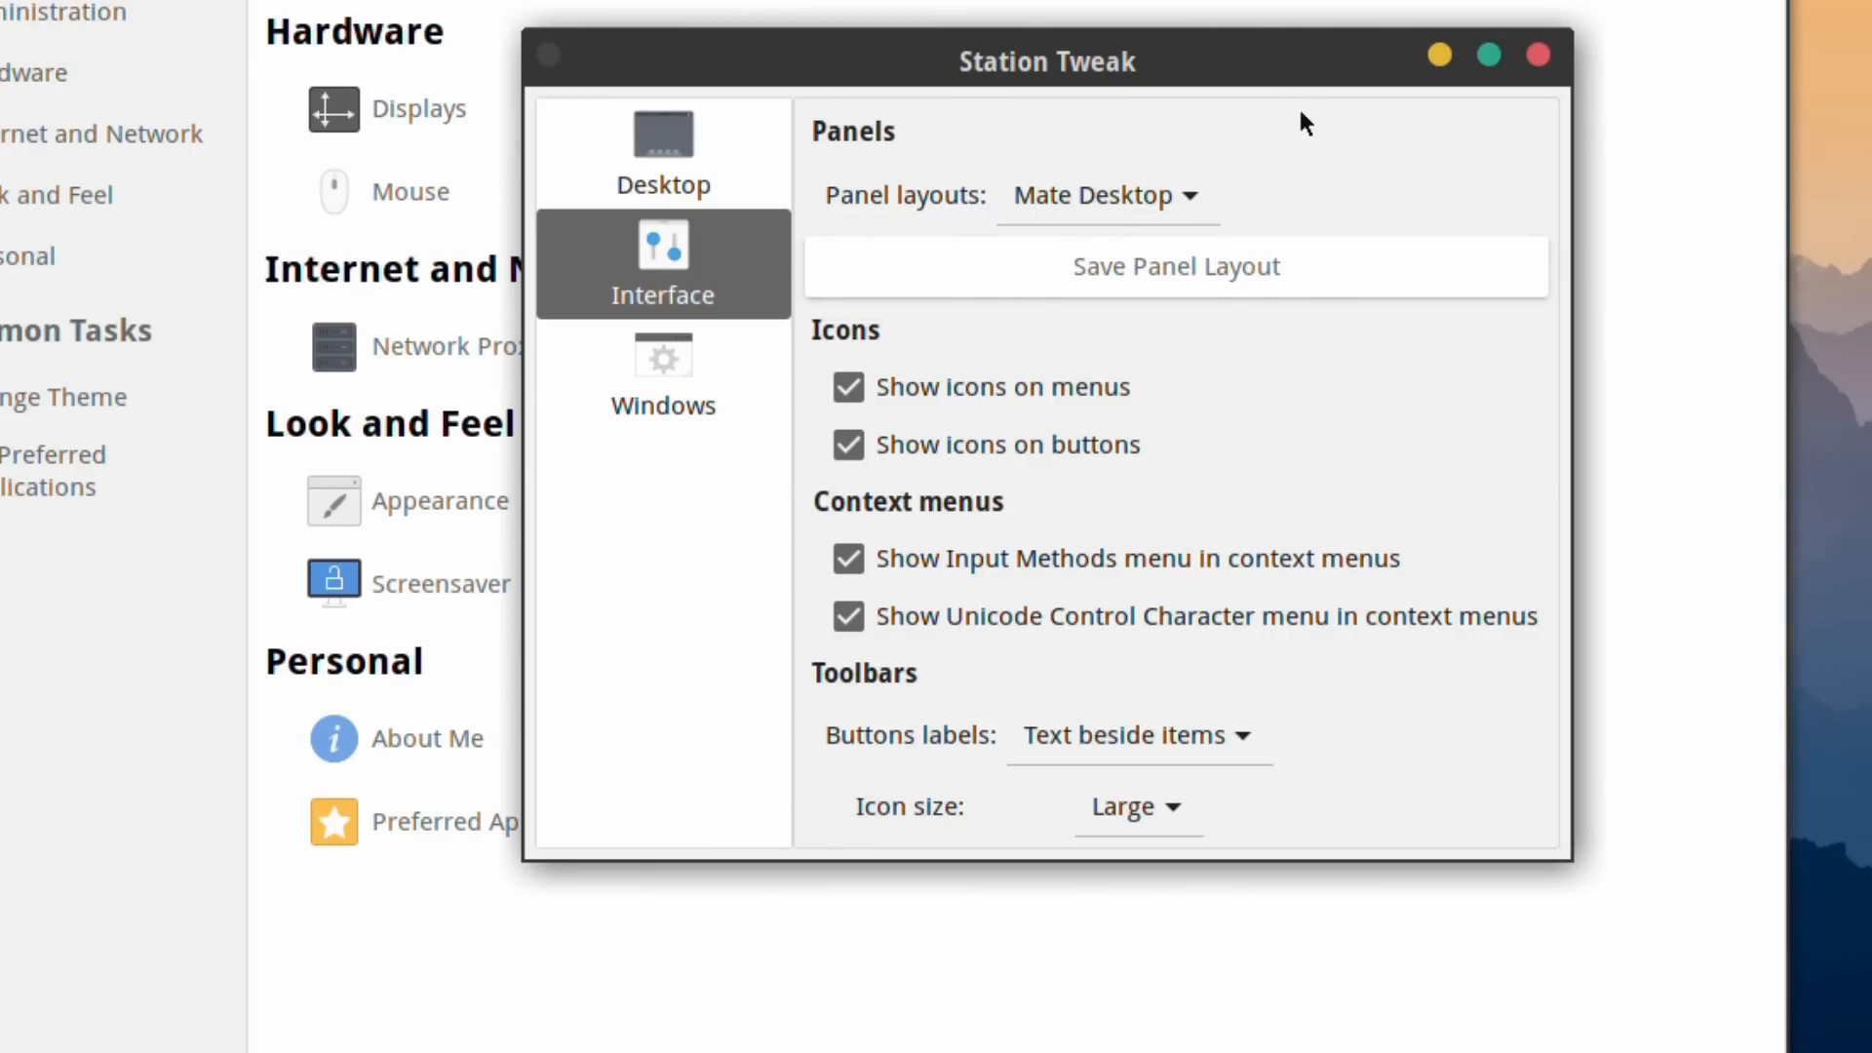
pyautogui.click(1172, 189)
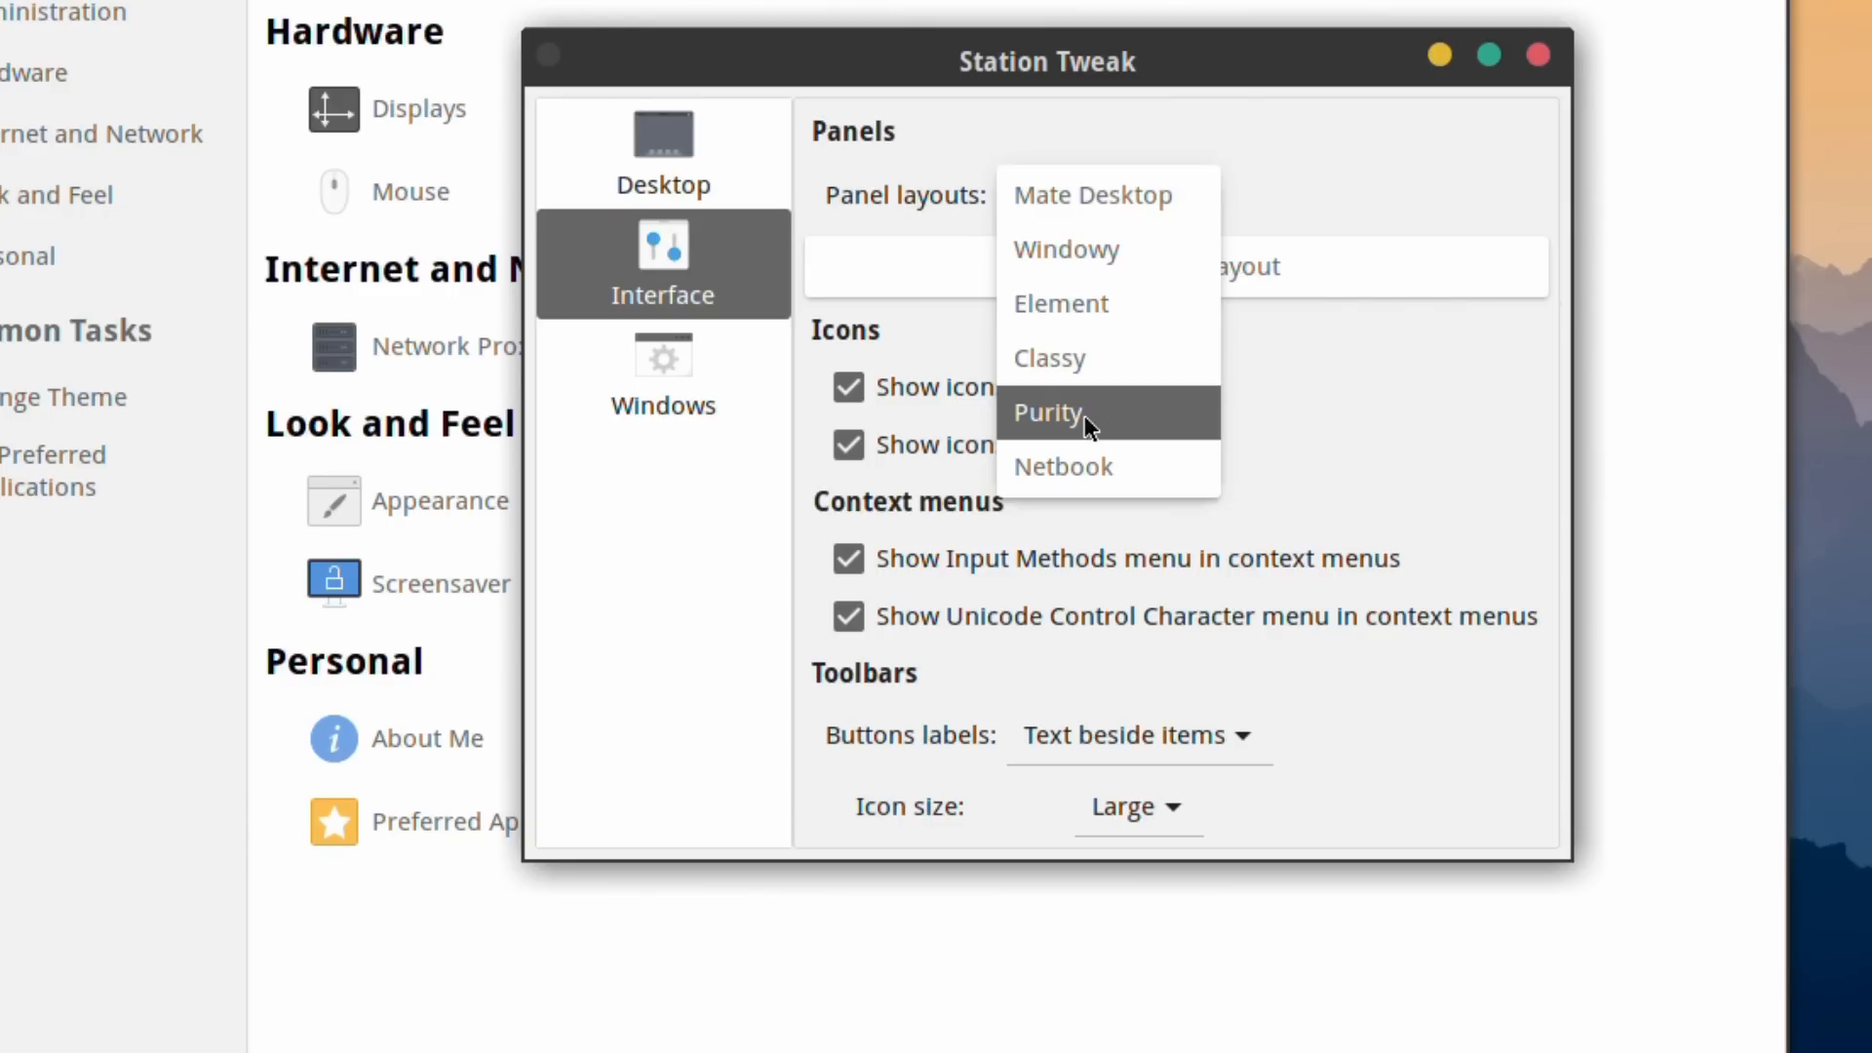
pyautogui.click(1357, 397)
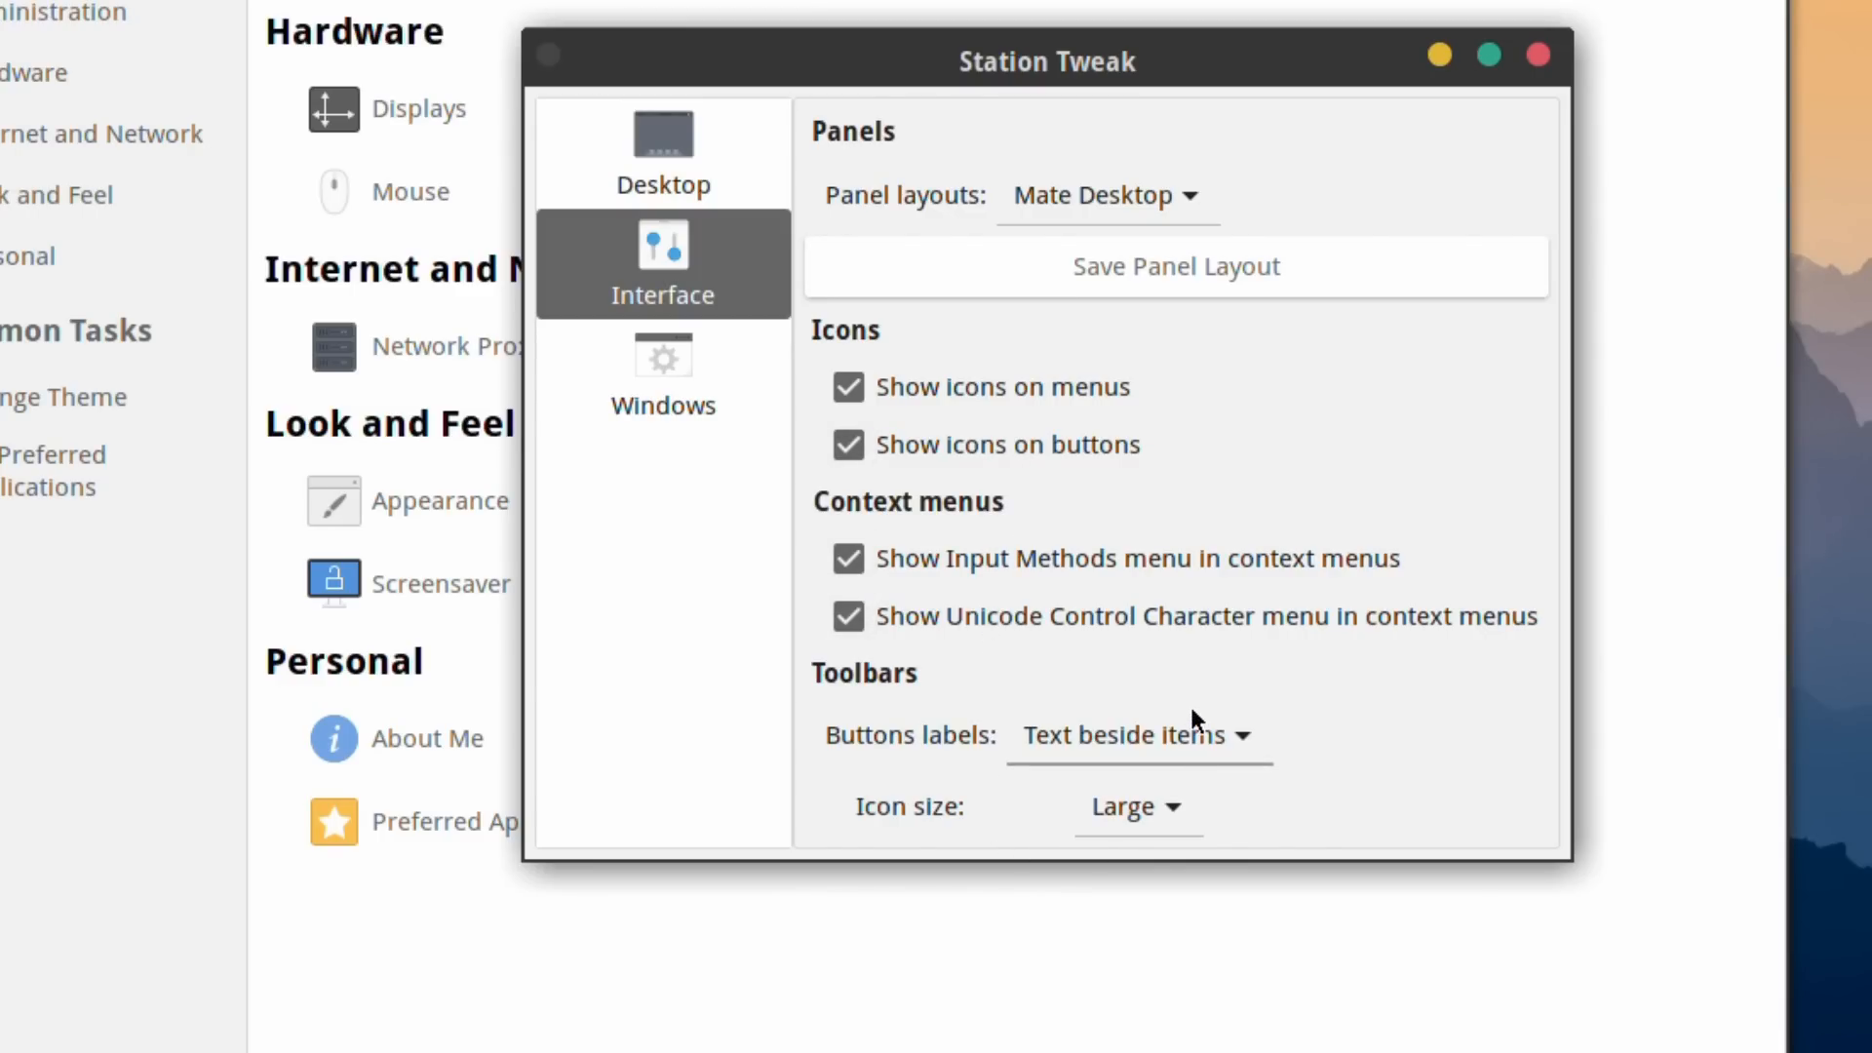
# Try toggling the Use compositing option in Station Tweak's window settings, and leave it enabled
pyautogui.click(693, 363)
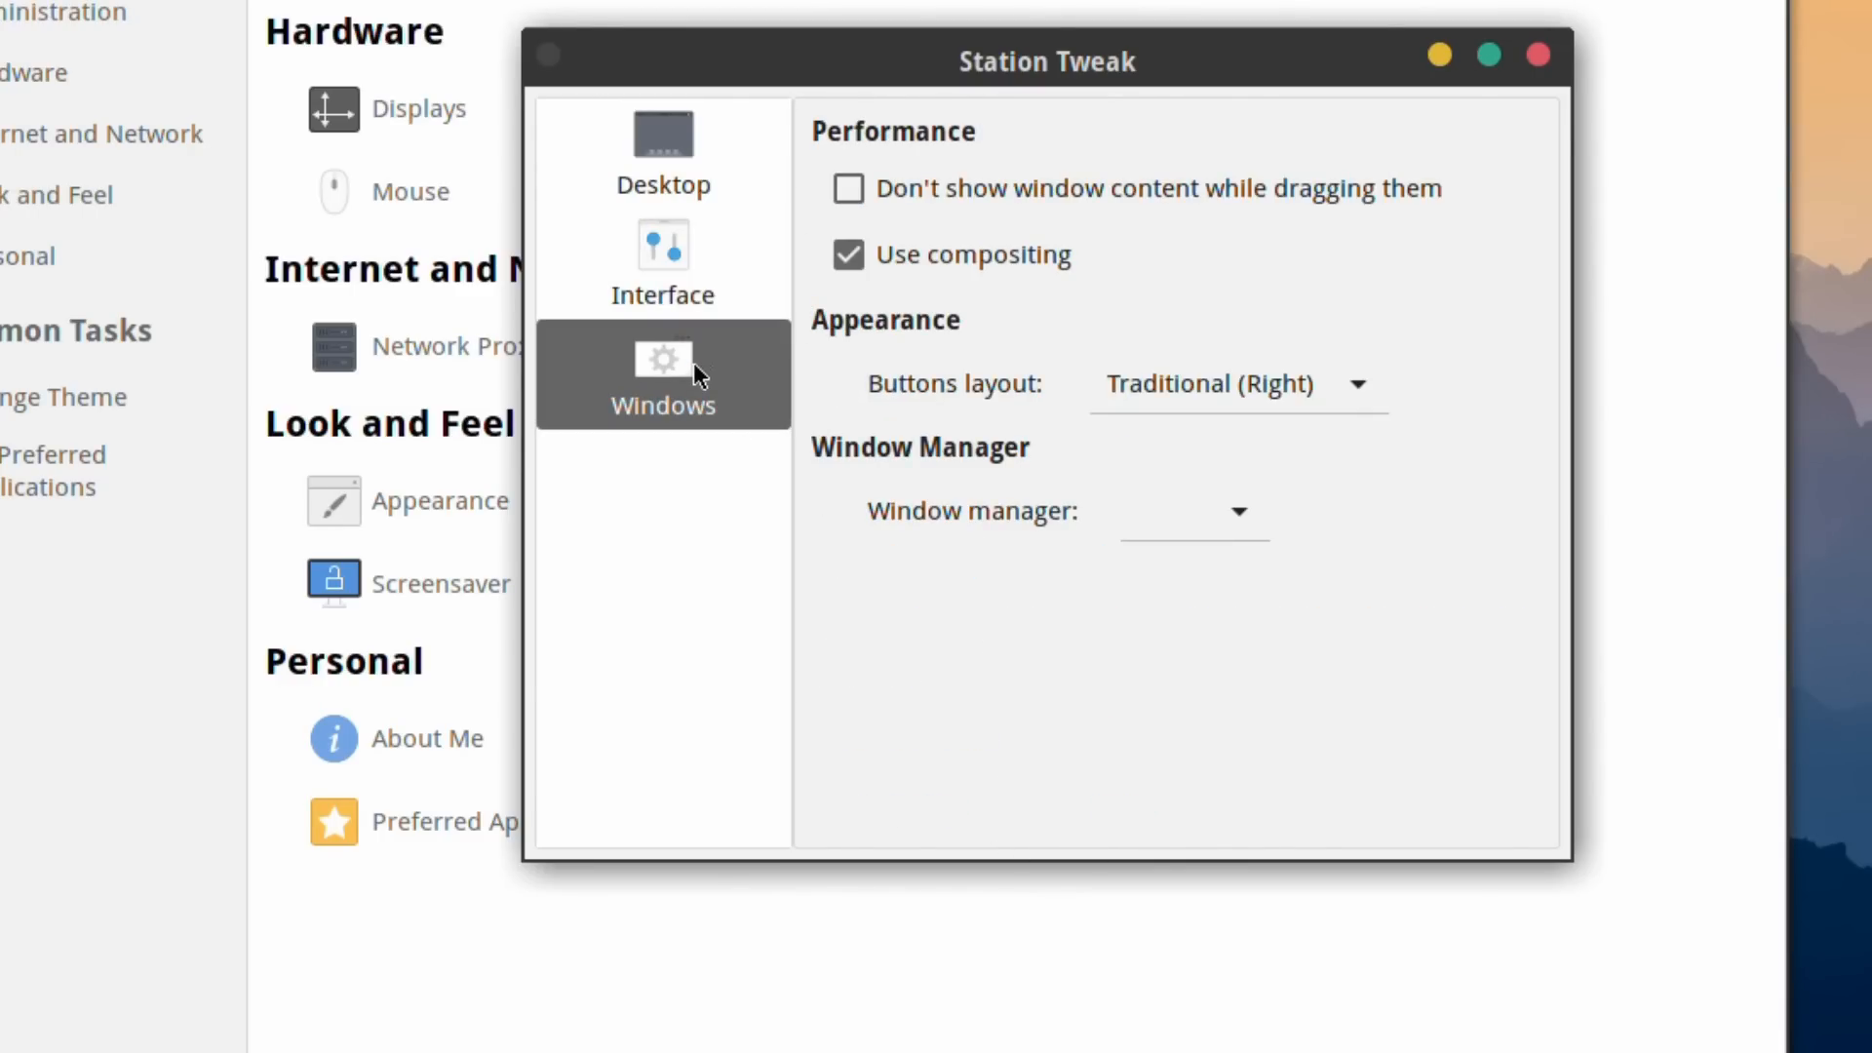
pyautogui.click(840, 253)
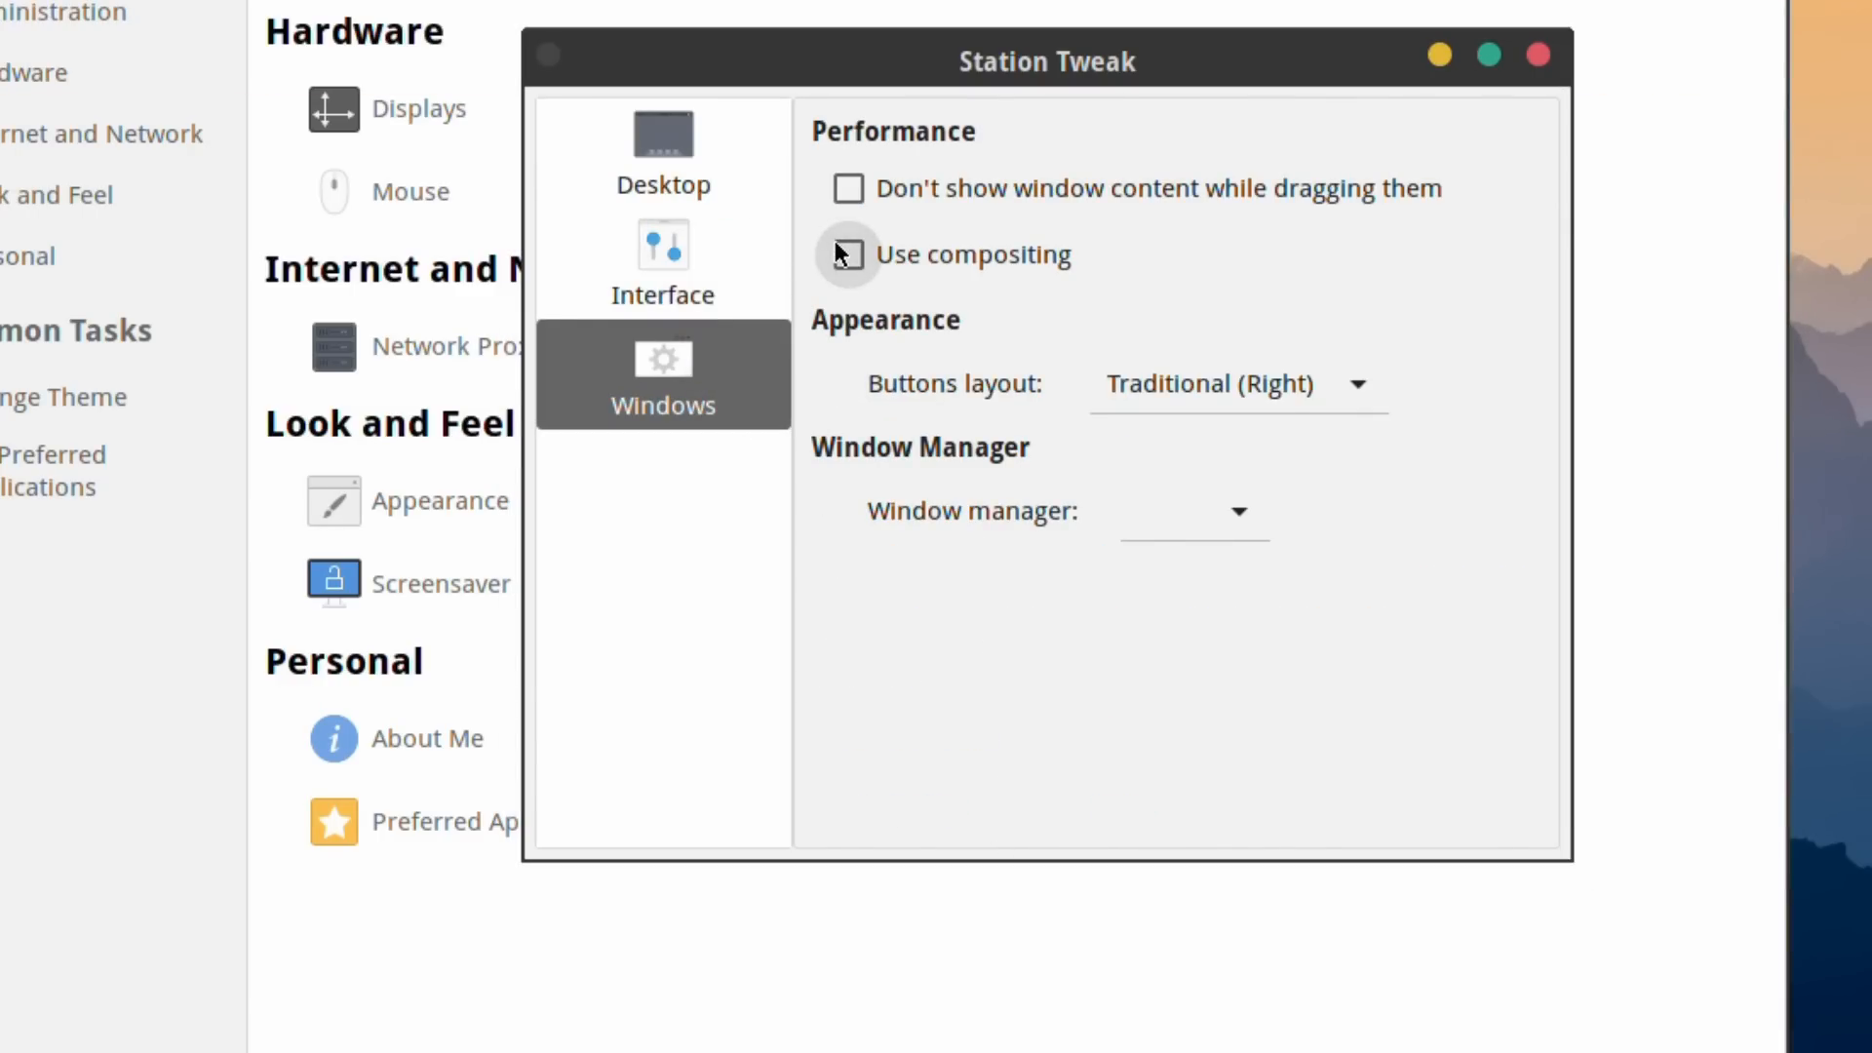
pyautogui.click(840, 254)
pyautogui.click(841, 253)
pyautogui.click(843, 255)
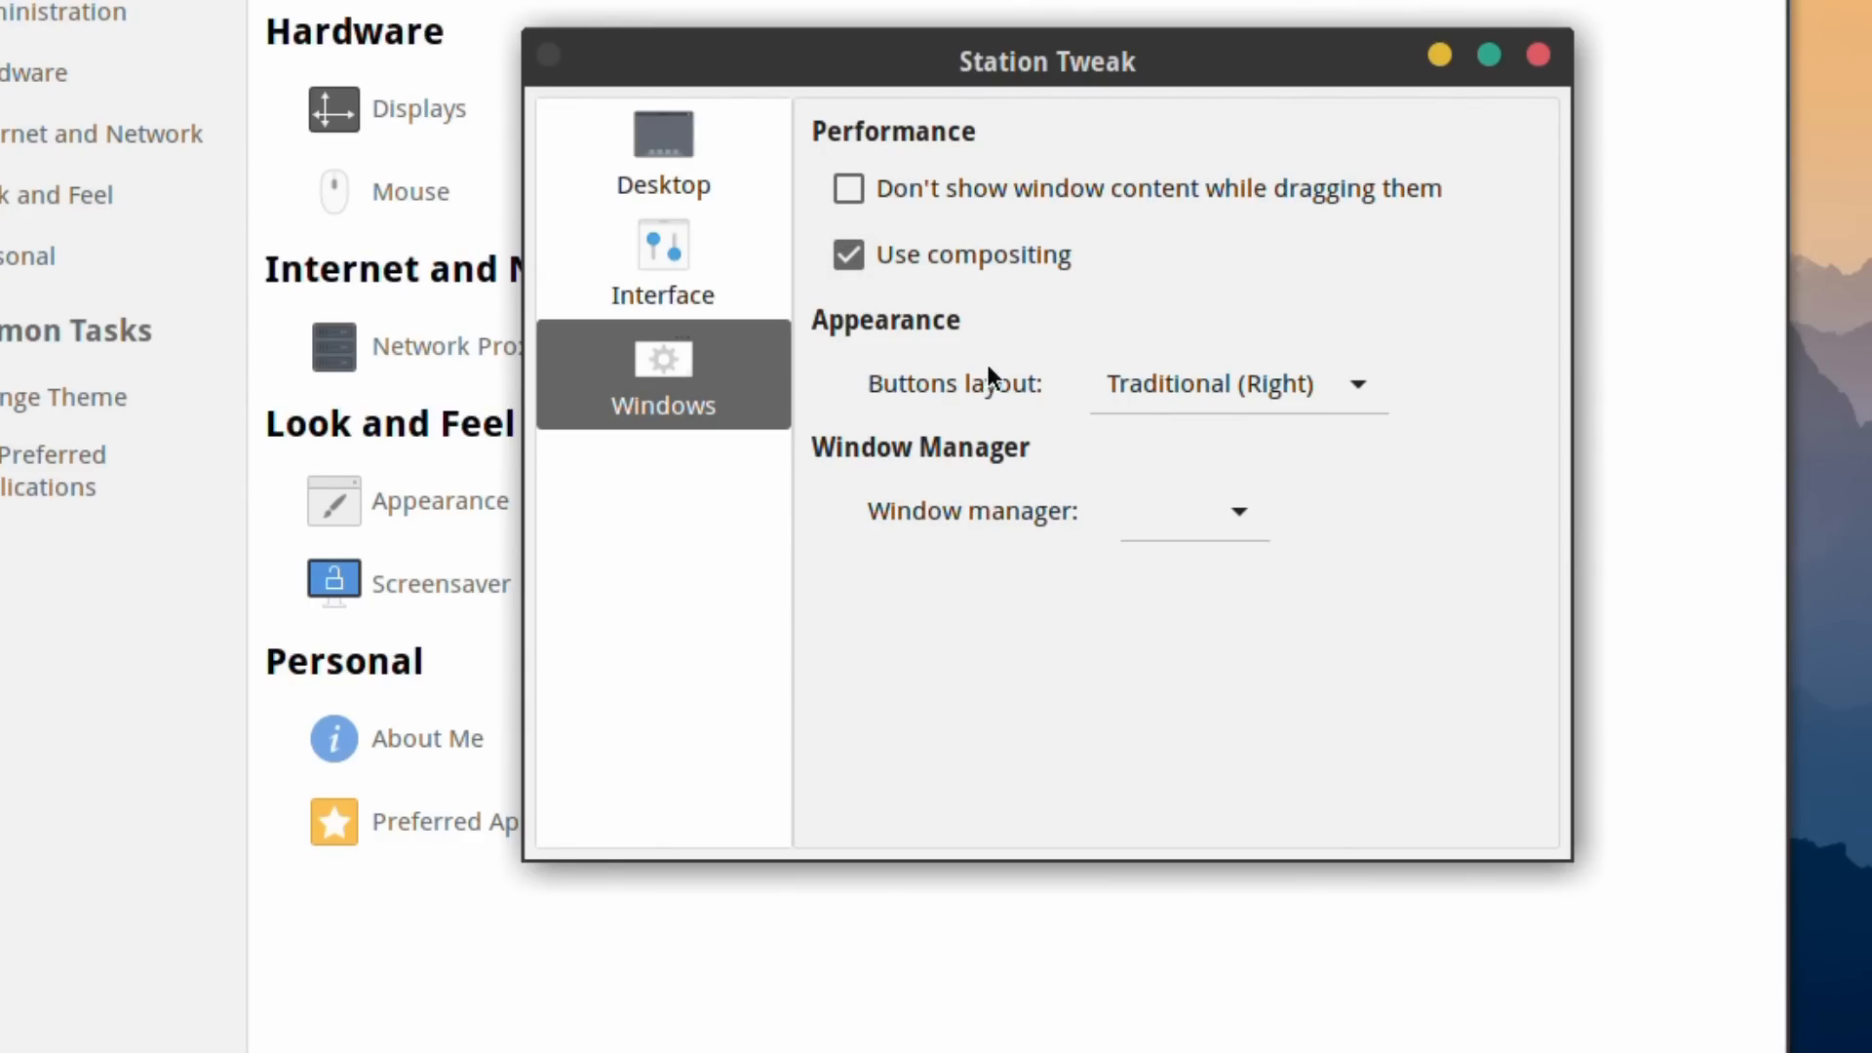
# Try the Contemporary (Left) window buttons layout and restore Traditional (Right)
pyautogui.click(1308, 381)
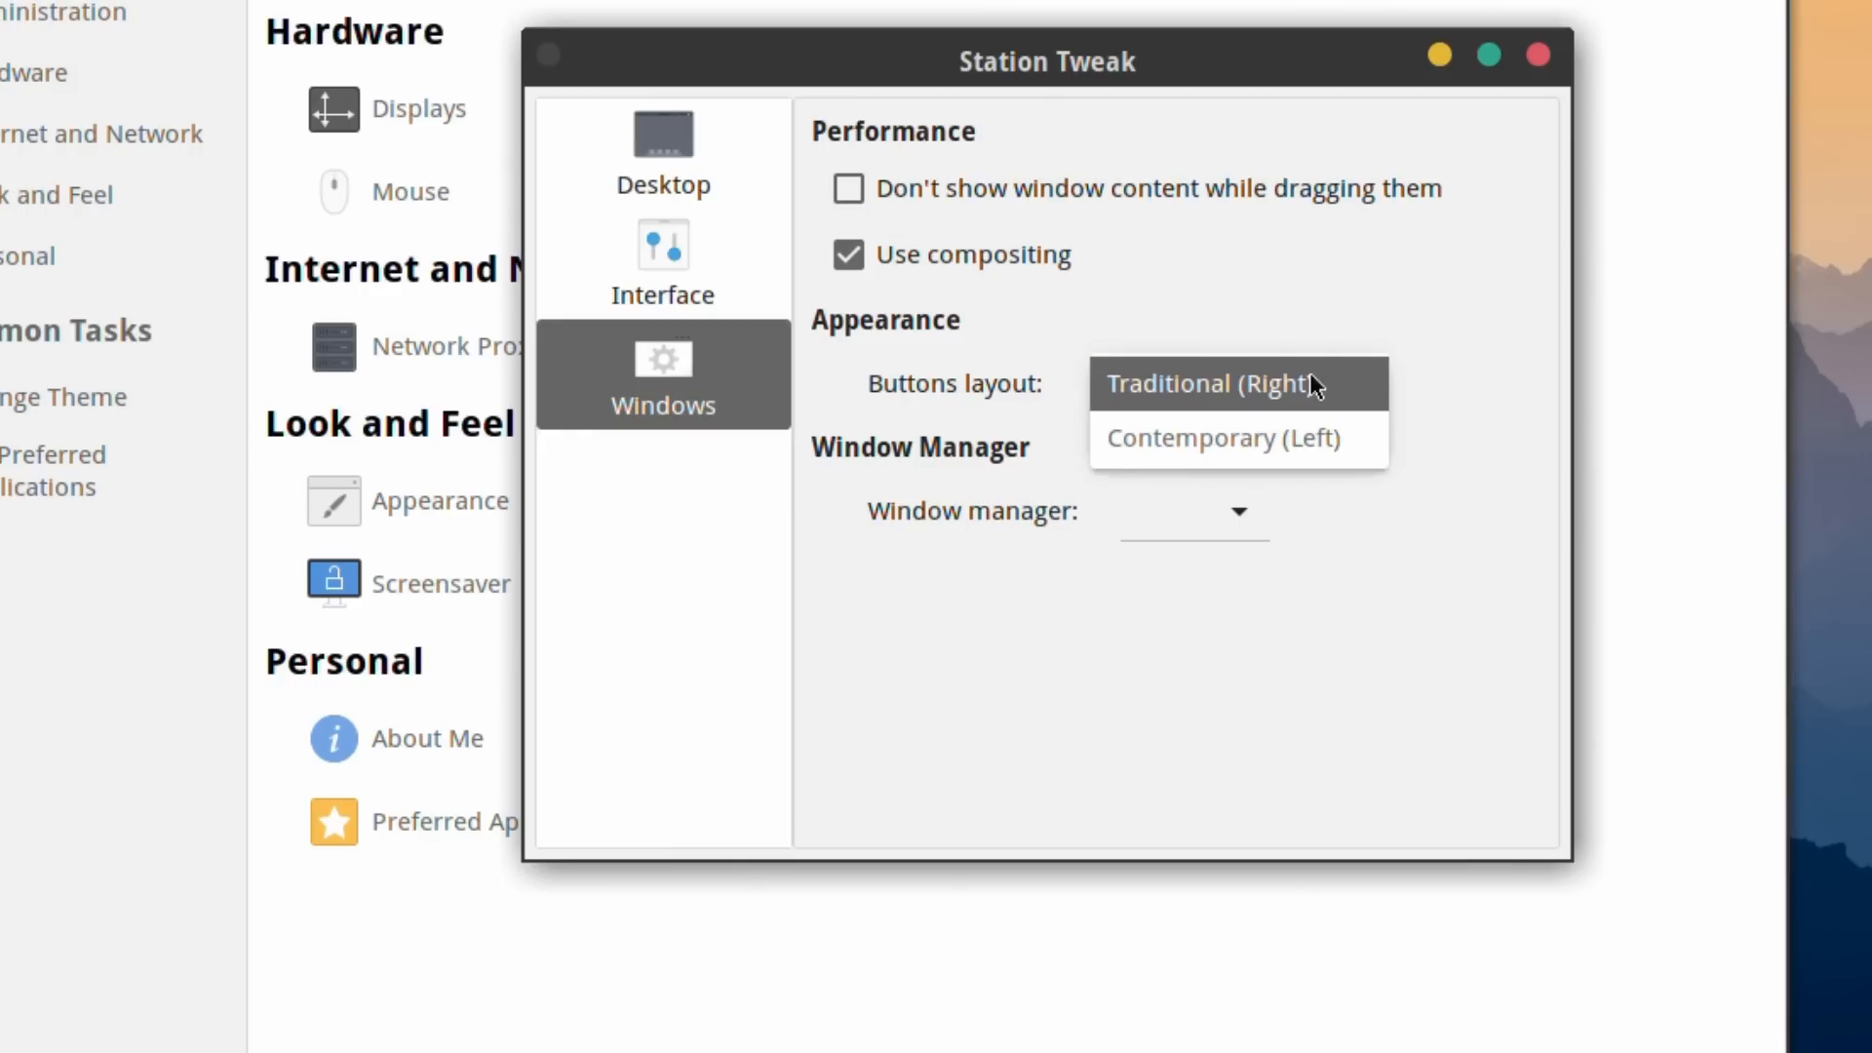
pyautogui.click(1293, 424)
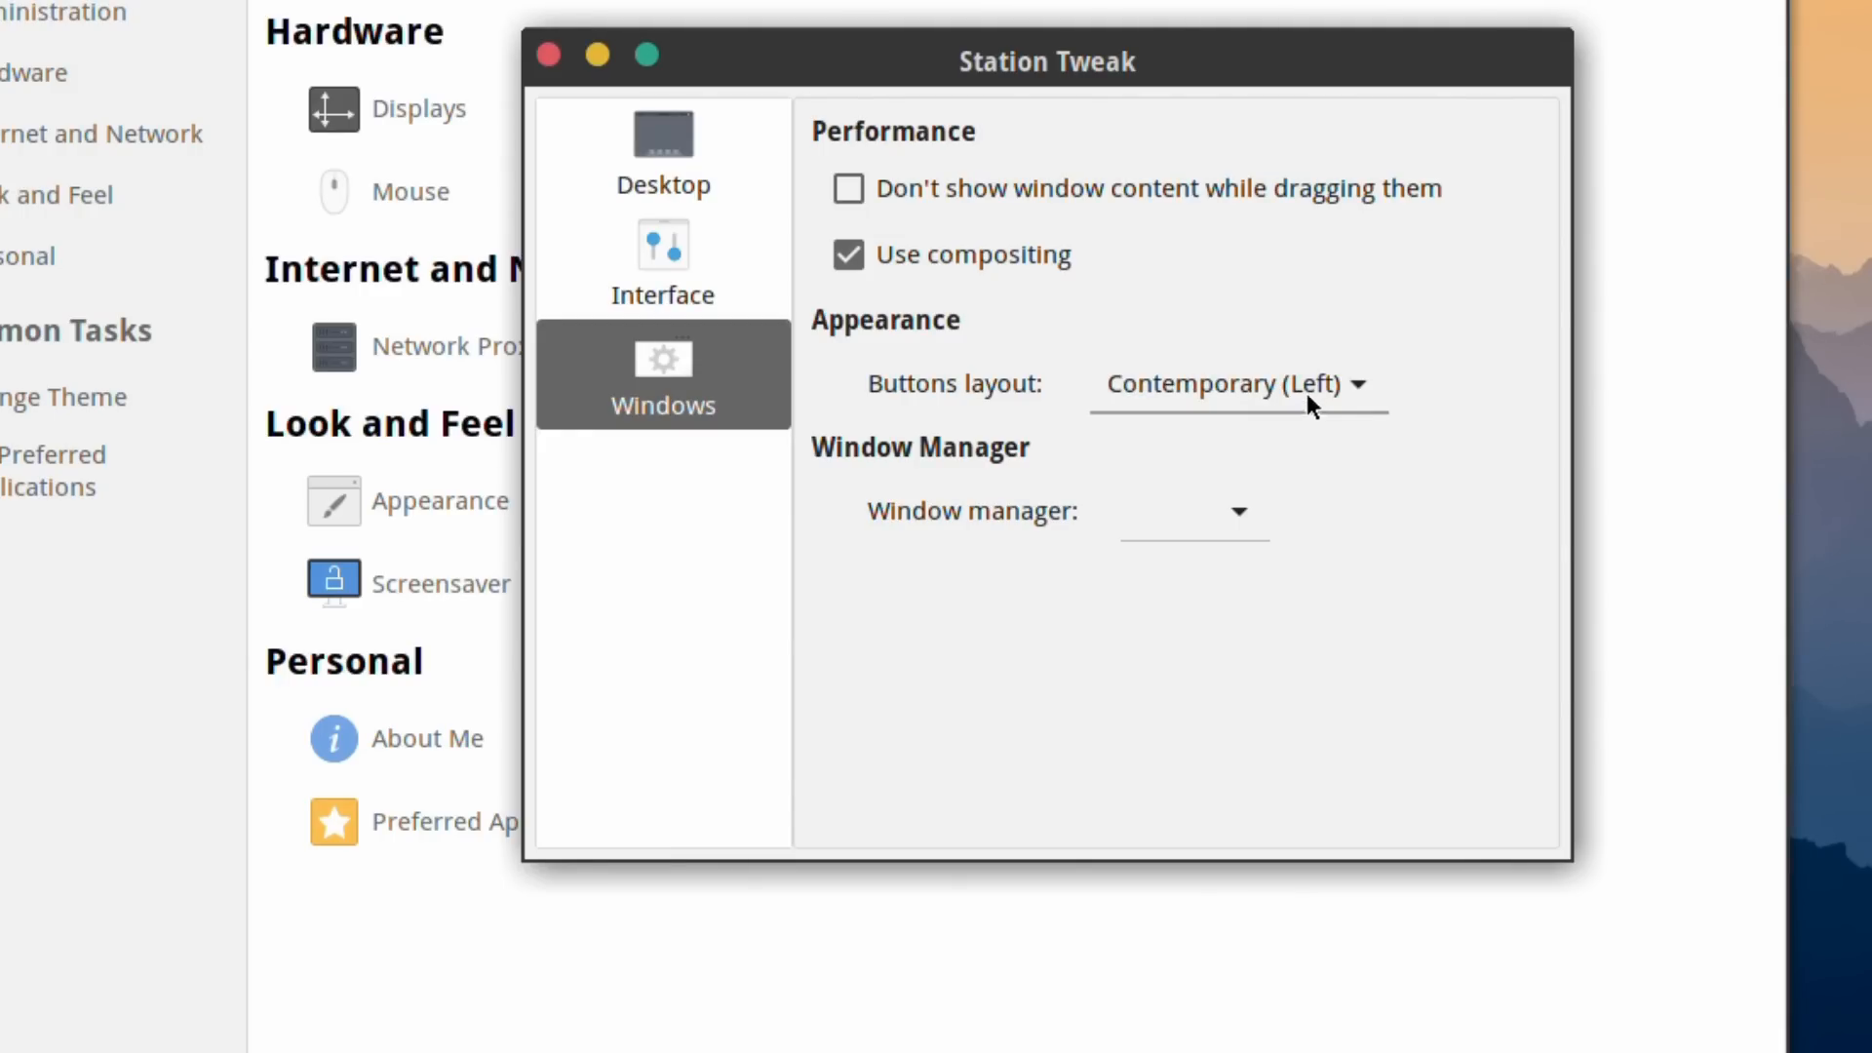
pyautogui.click(1308, 390)
pyautogui.click(1308, 336)
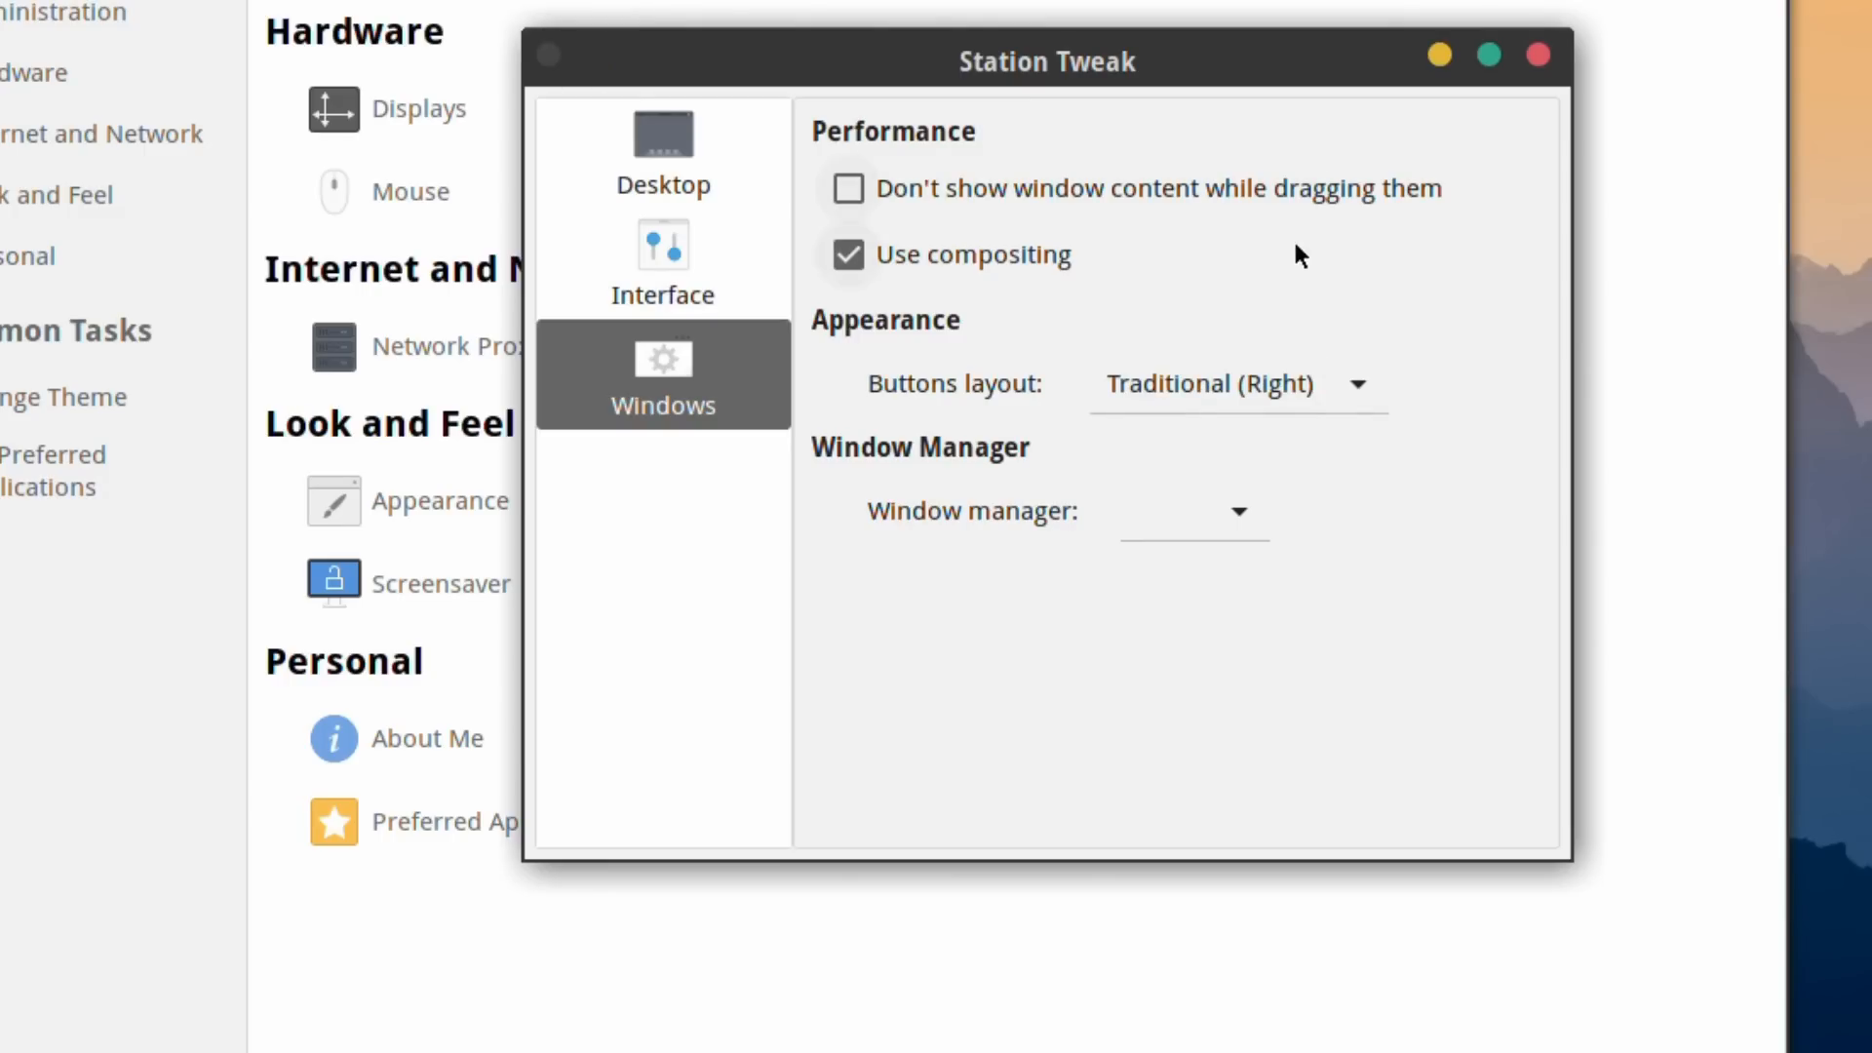
# Set the window manager to Marco (Simple desktop effects) in Station Tweak
pyautogui.click(1240, 515)
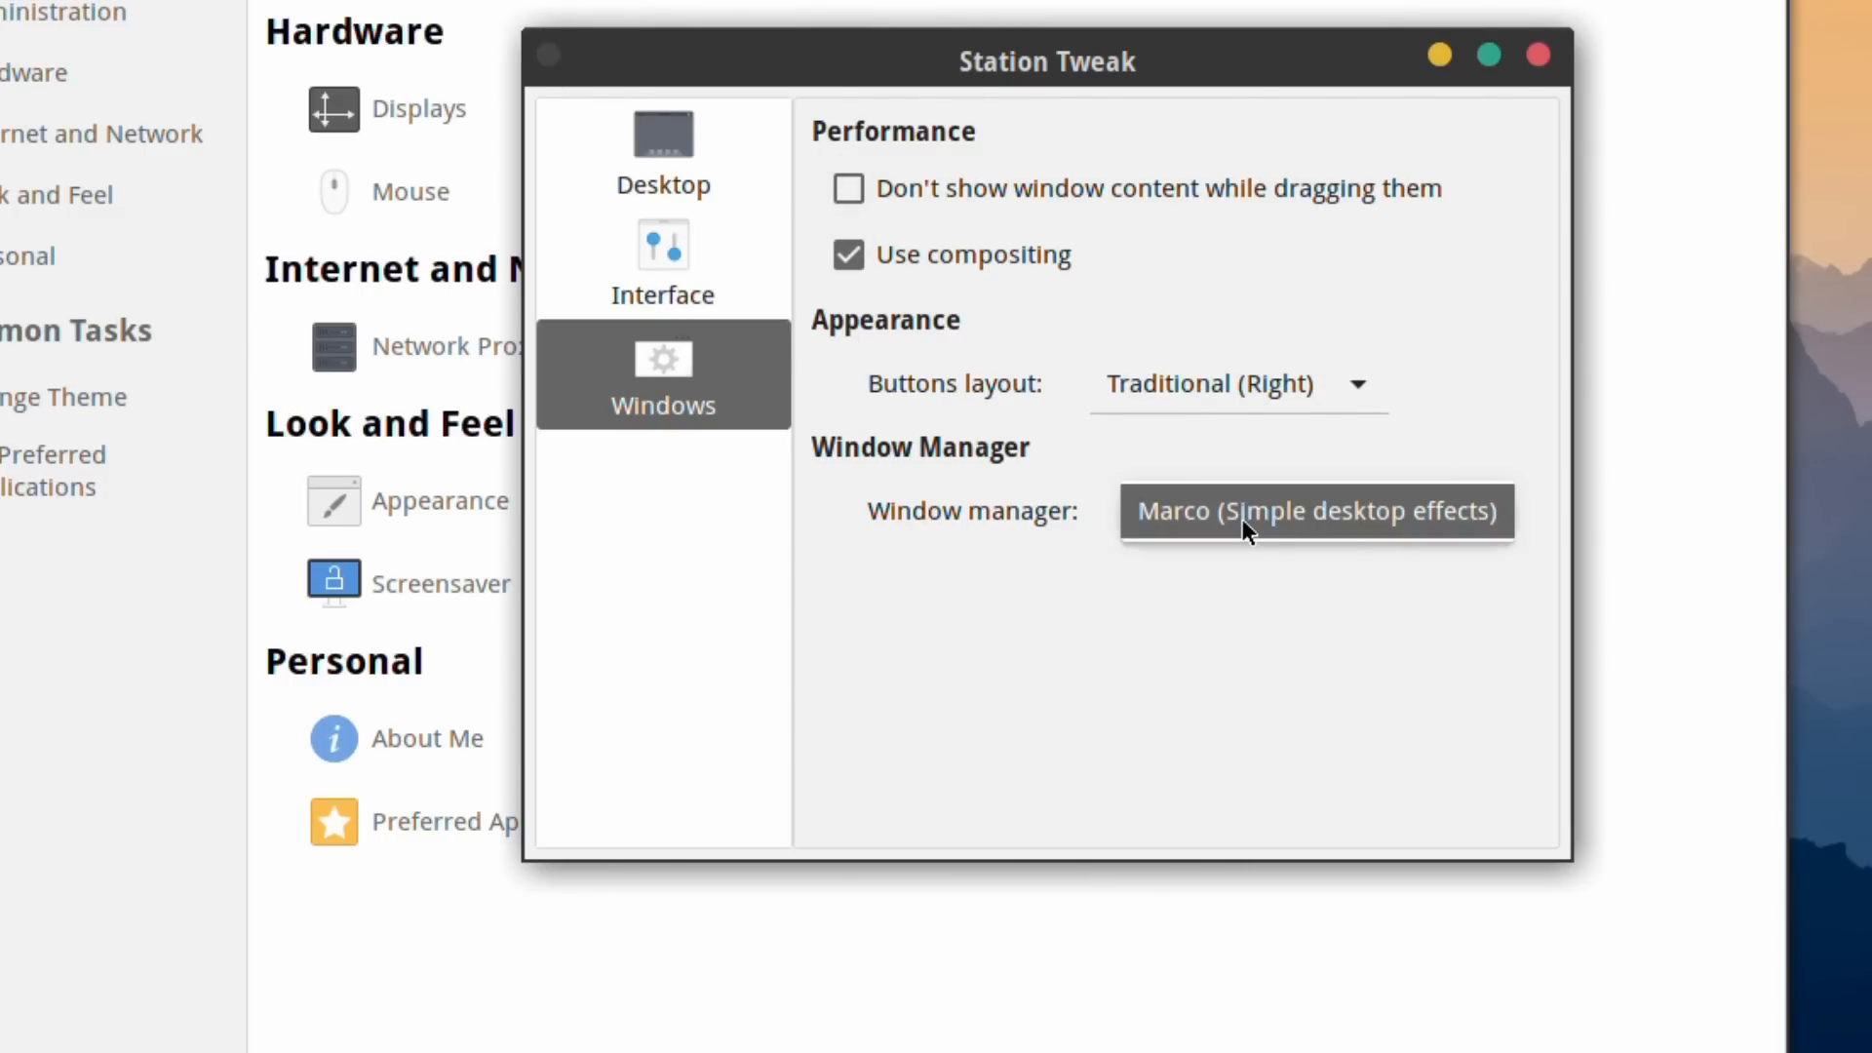
pyautogui.click(1242, 519)
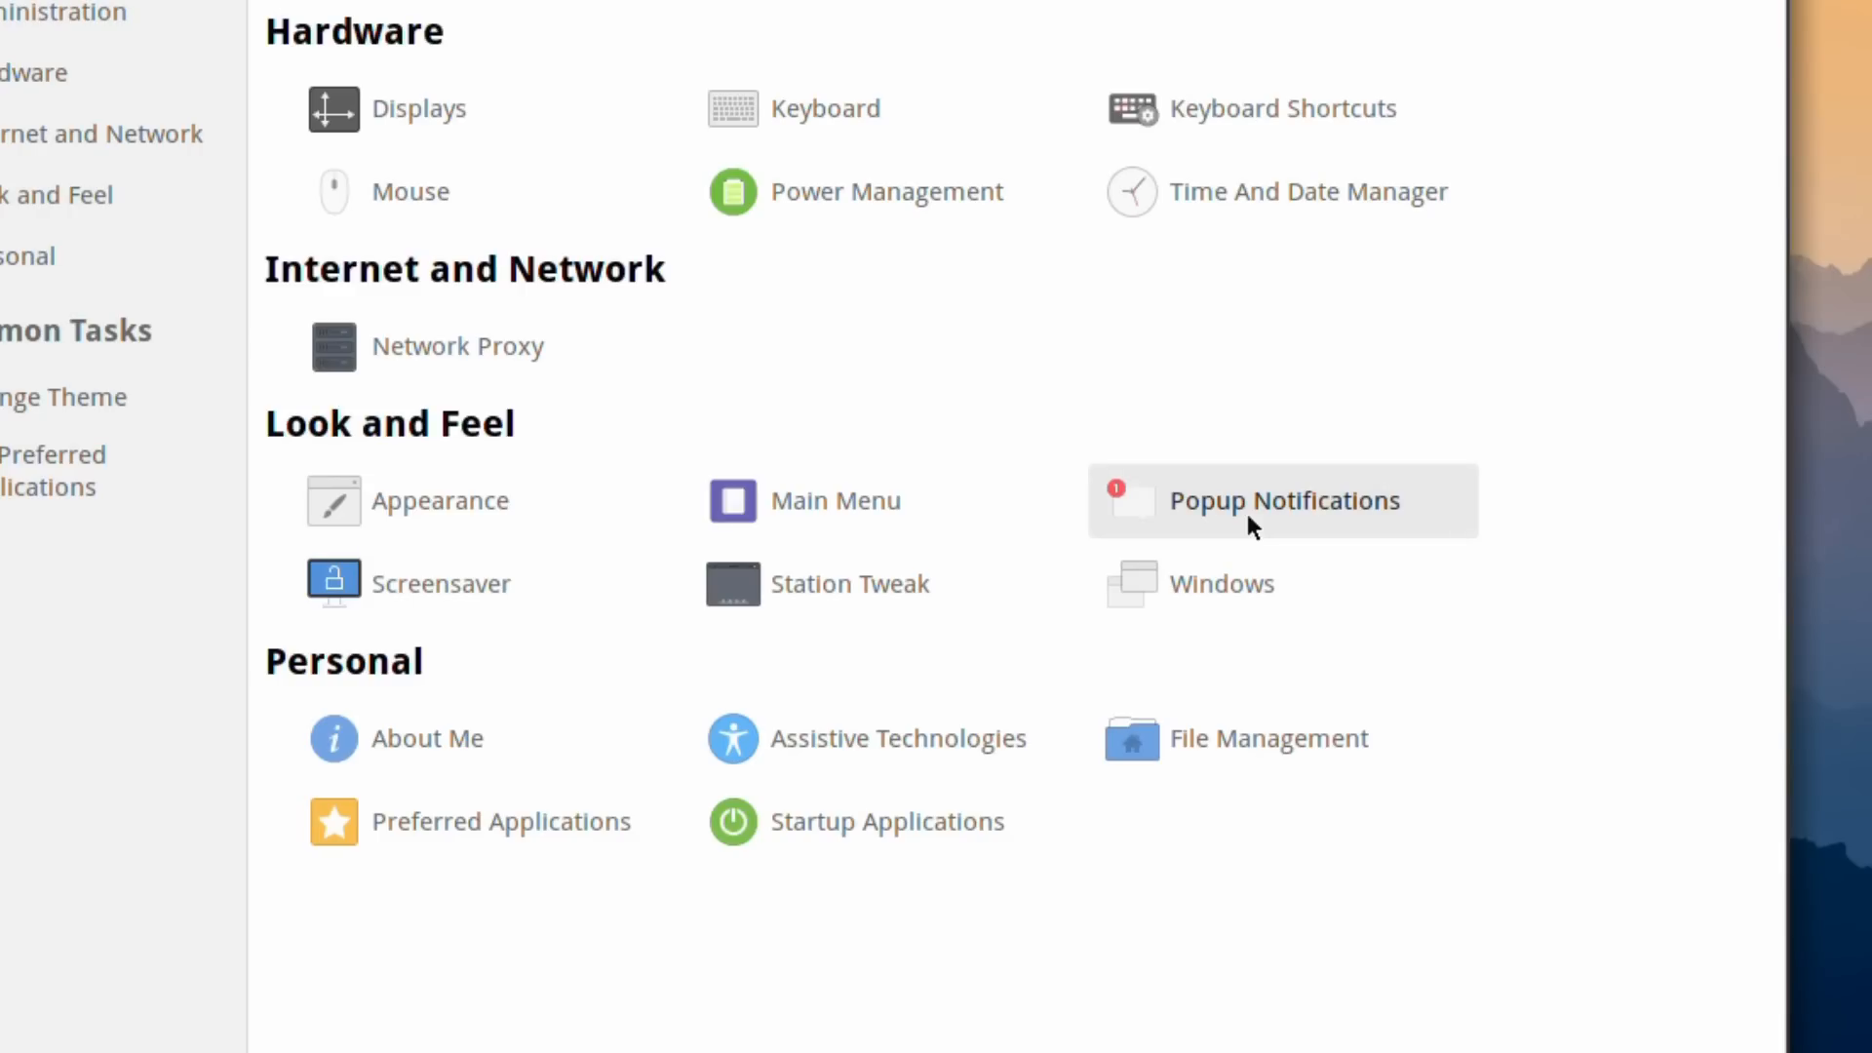
# Open and close the window preferences, check the window settings in a reopened Station Tweak, and close it
pyautogui.click(1195, 568)
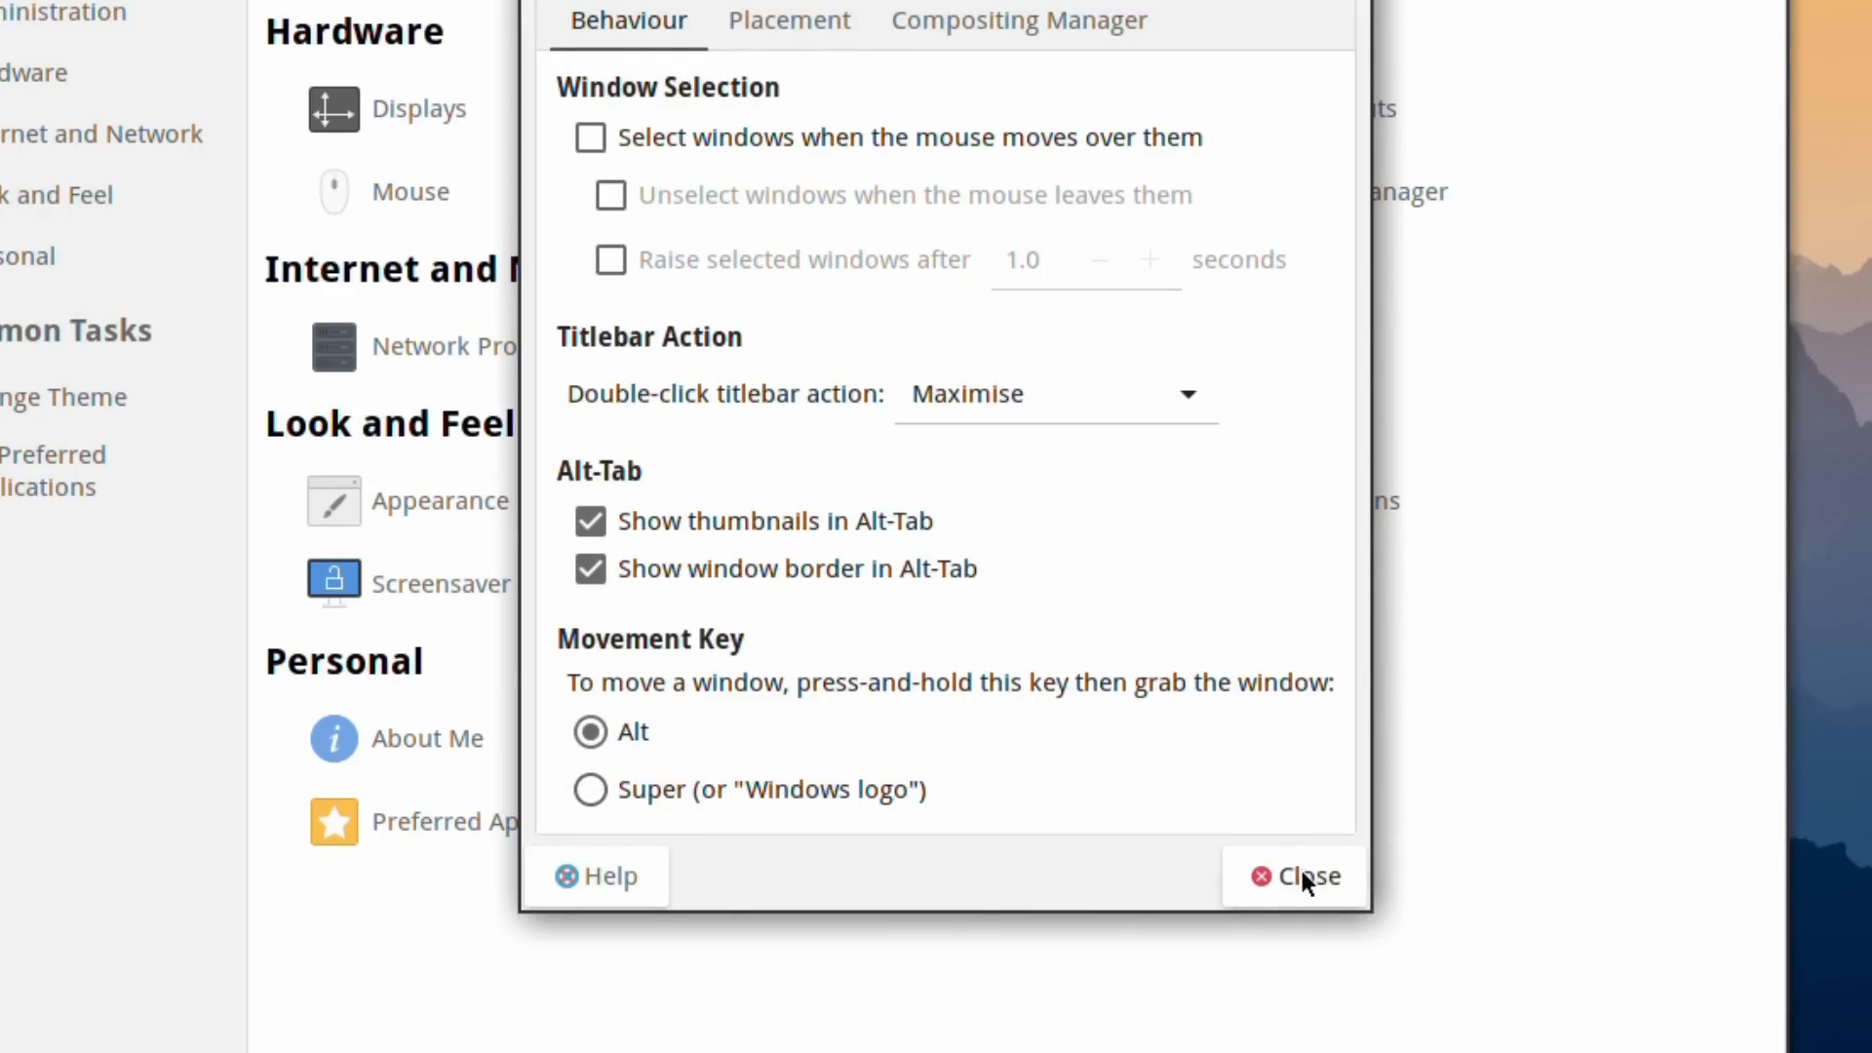
pyautogui.click(1301, 873)
pyautogui.click(776, 579)
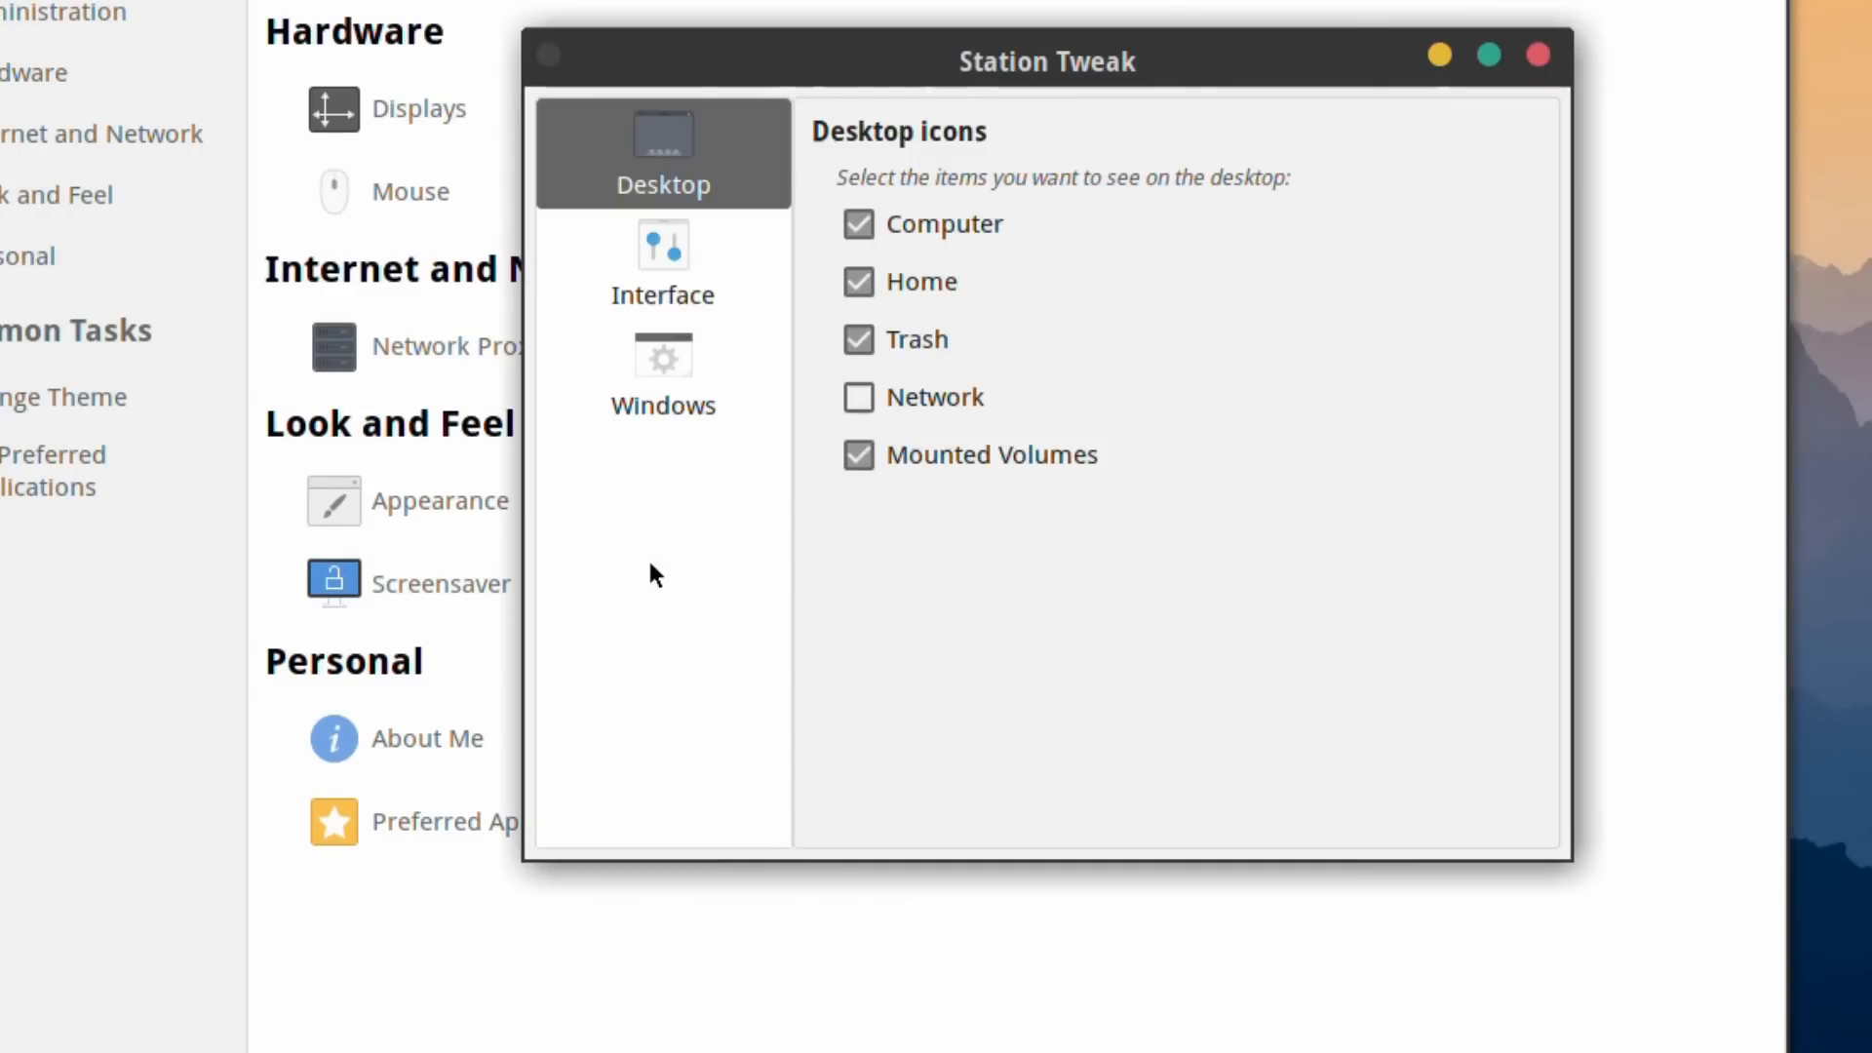
pyautogui.click(706, 380)
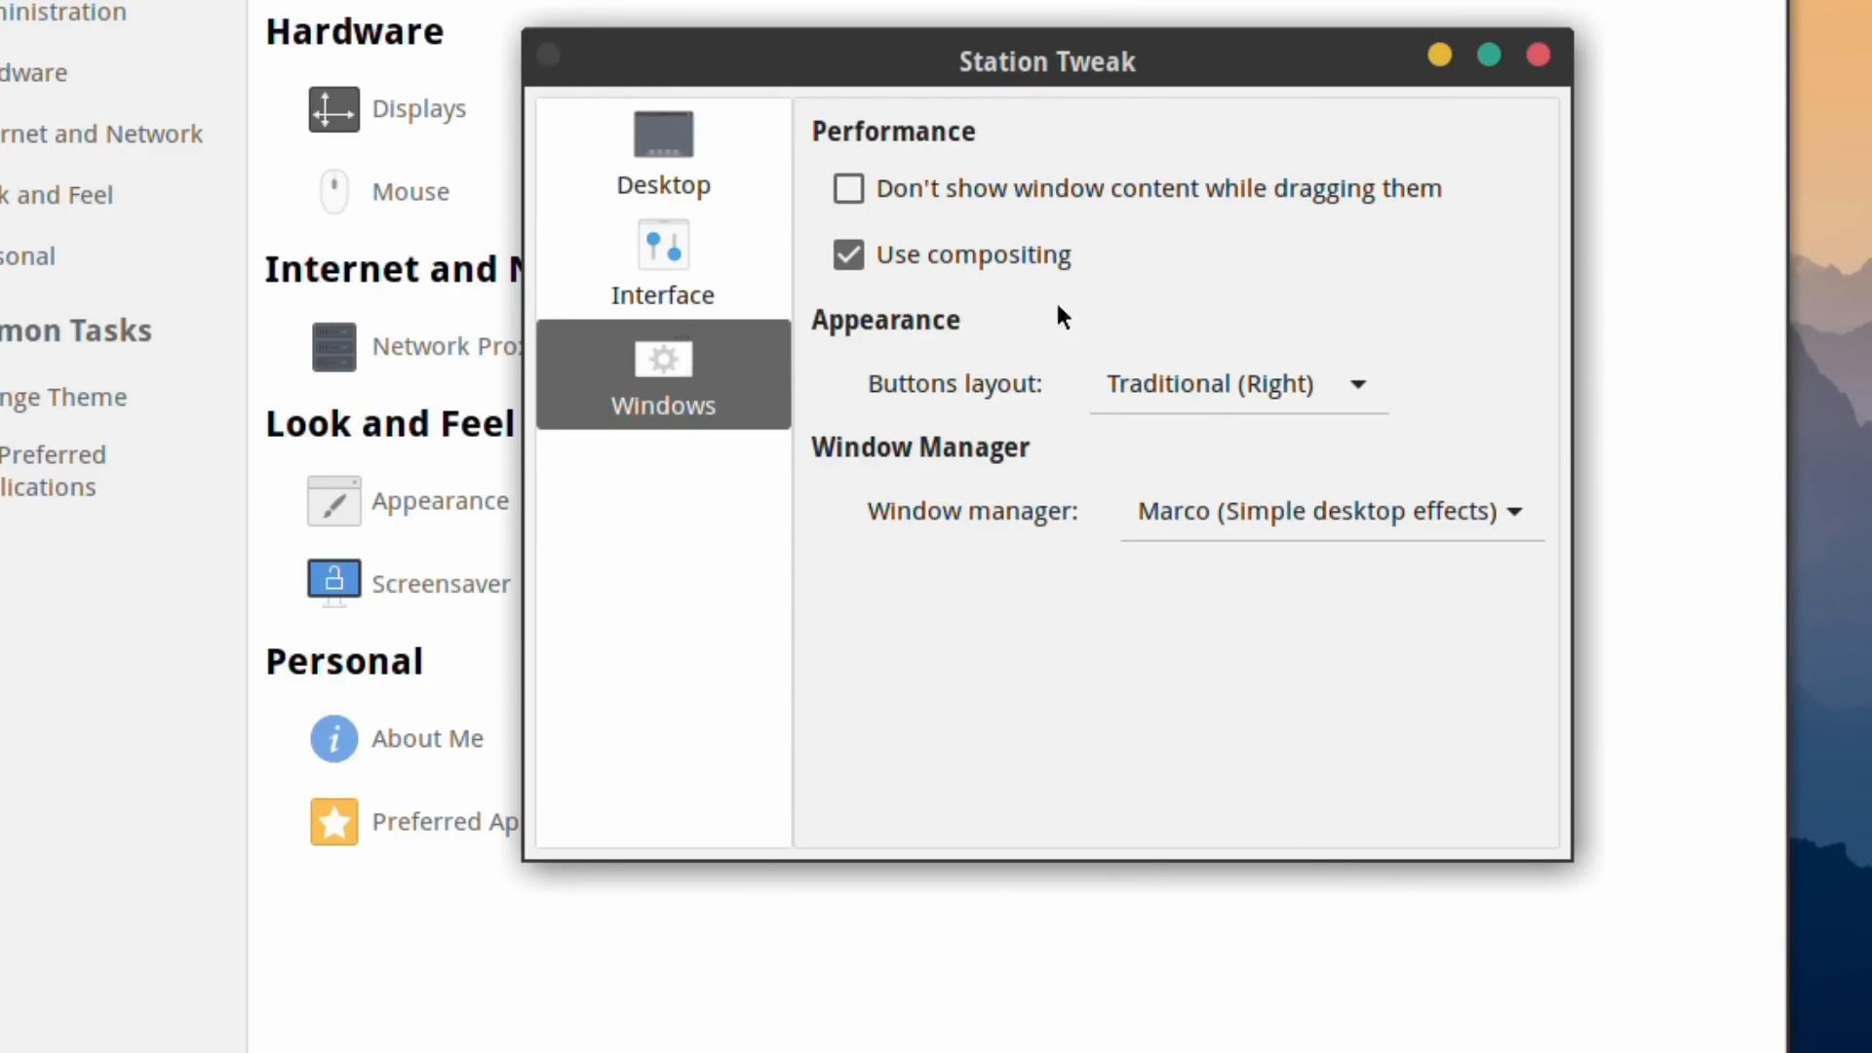
pyautogui.click(1539, 56)
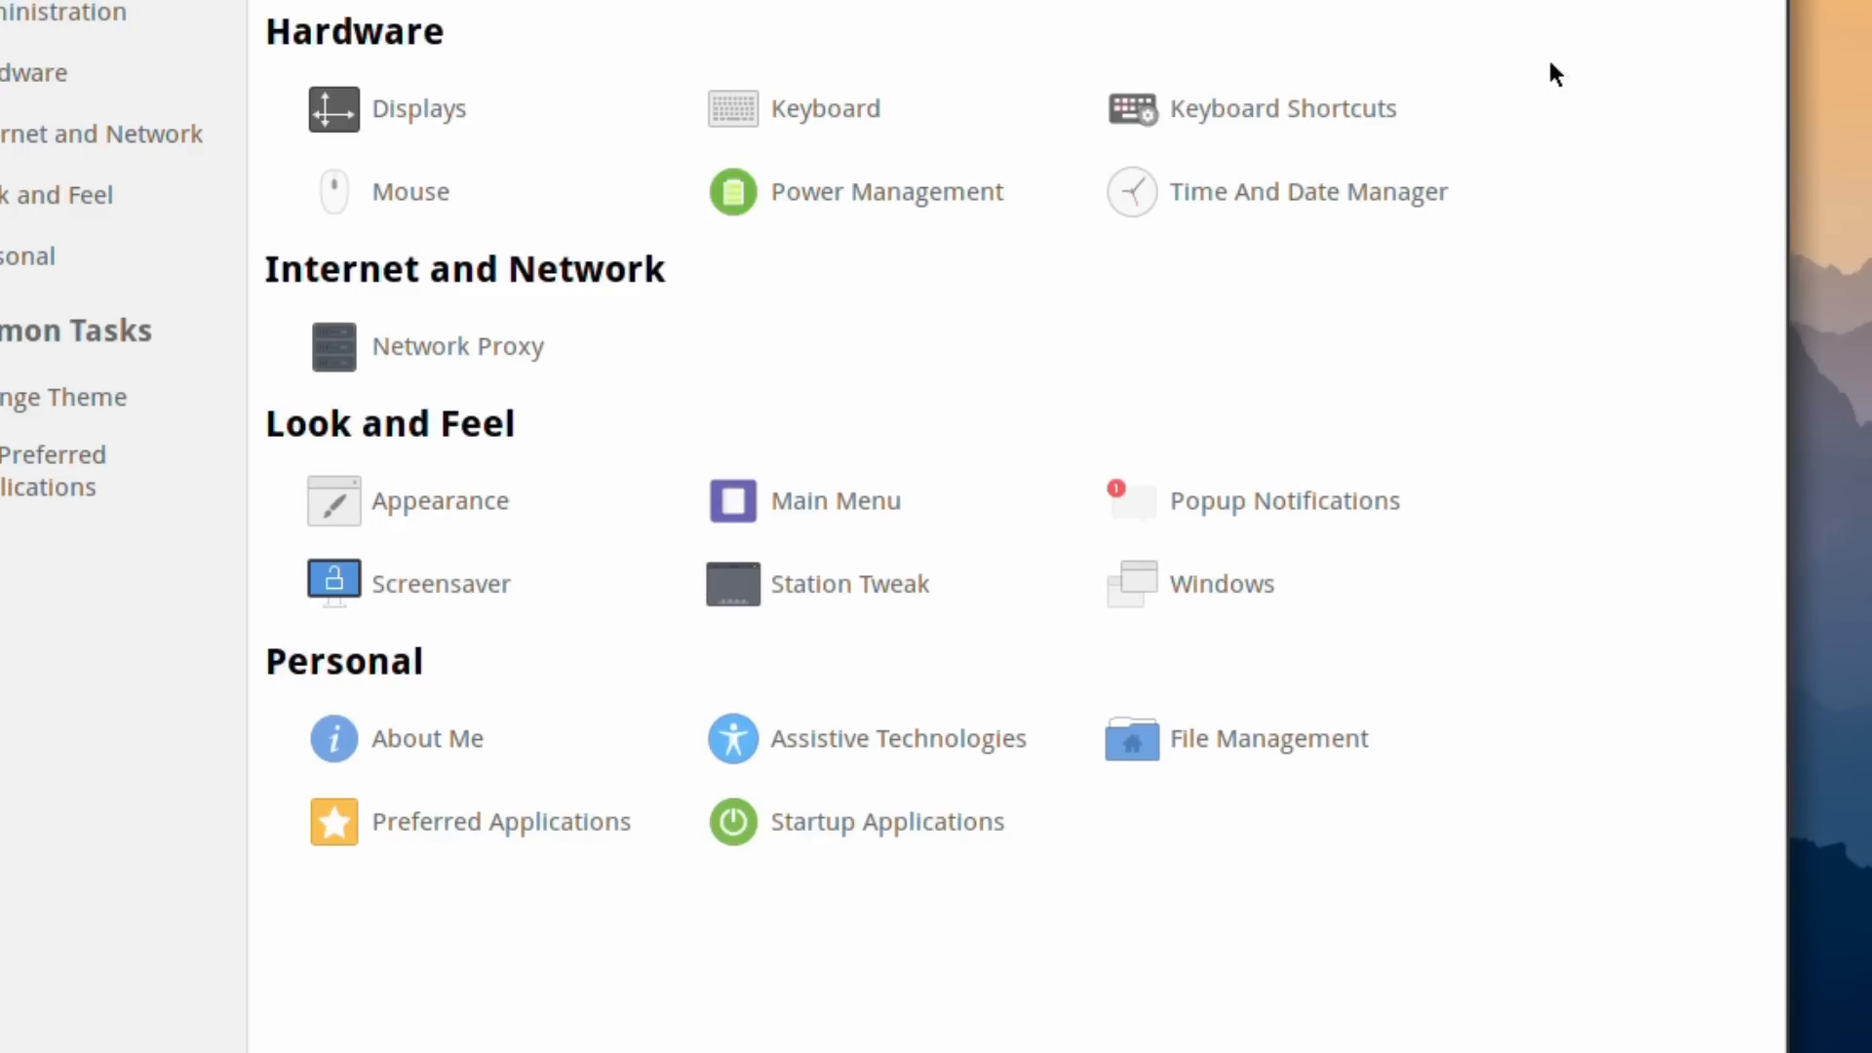
# Review the placement, compositing manager and behaviour settings in the window preferences, and close them
pyautogui.click(1184, 569)
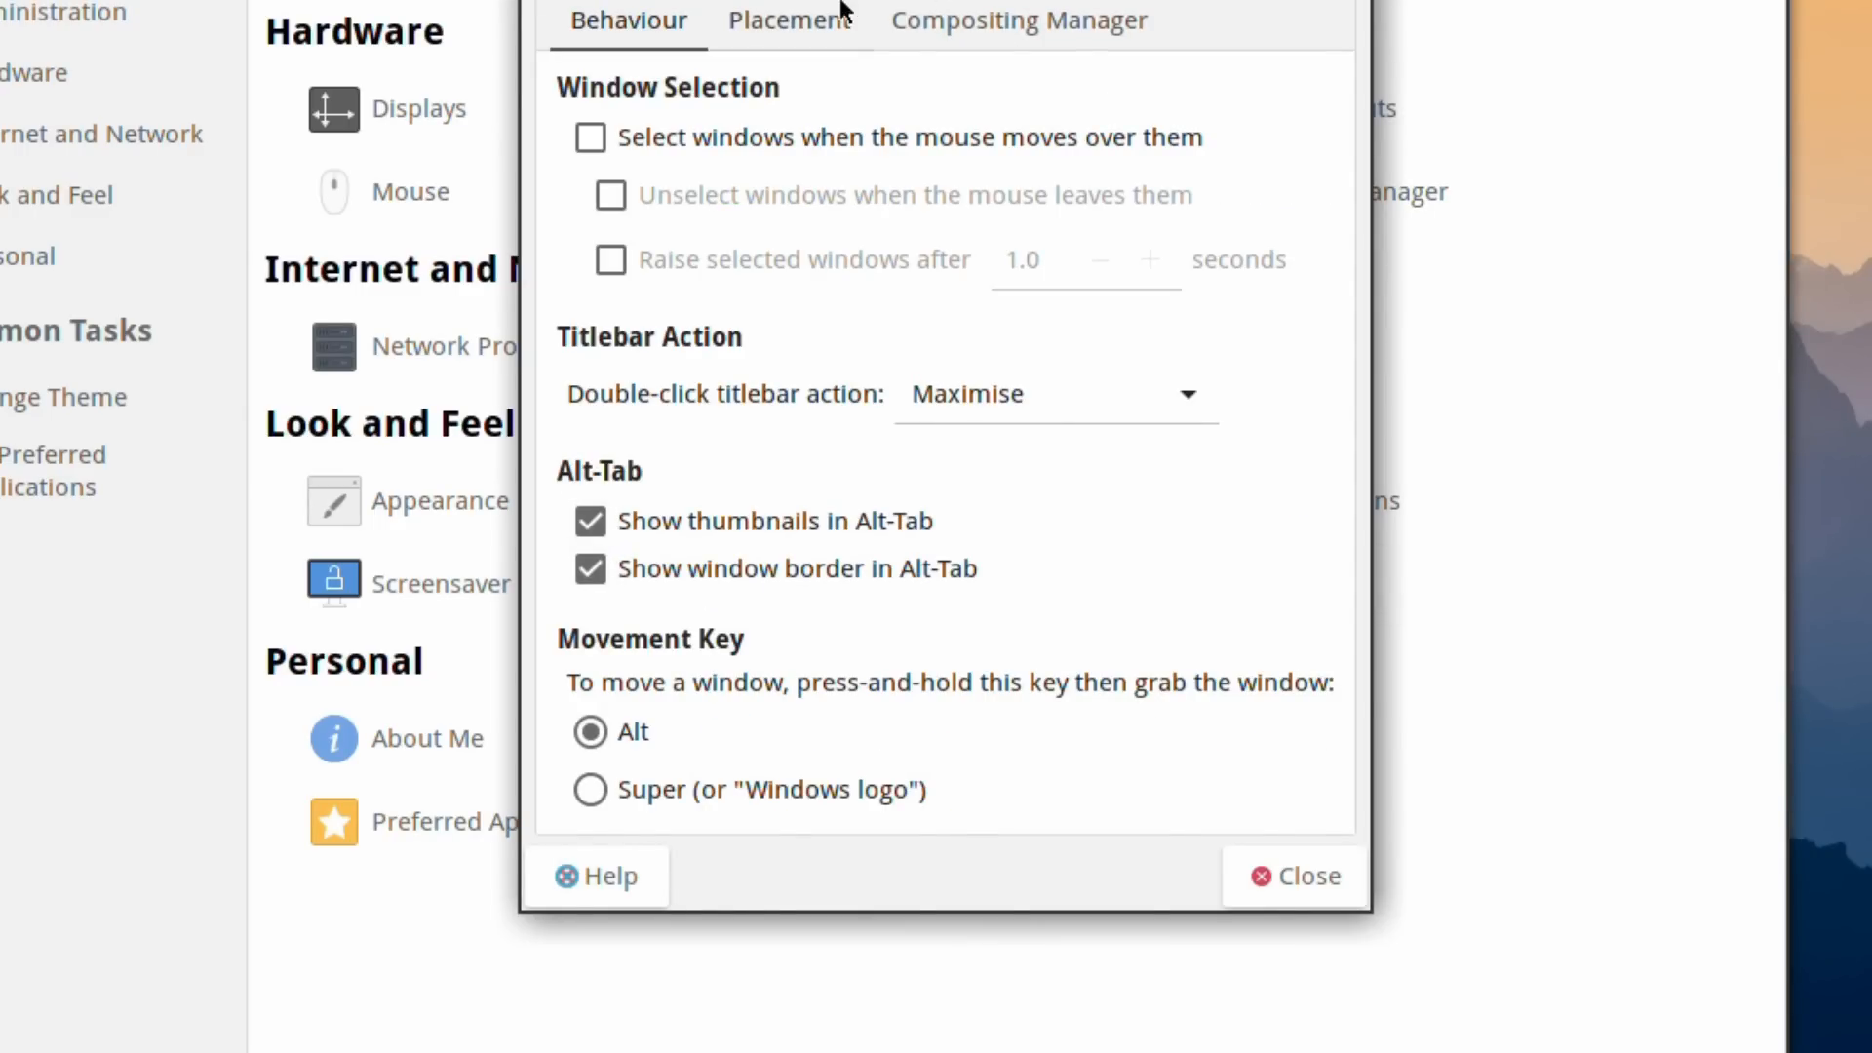
pyautogui.click(807, 20)
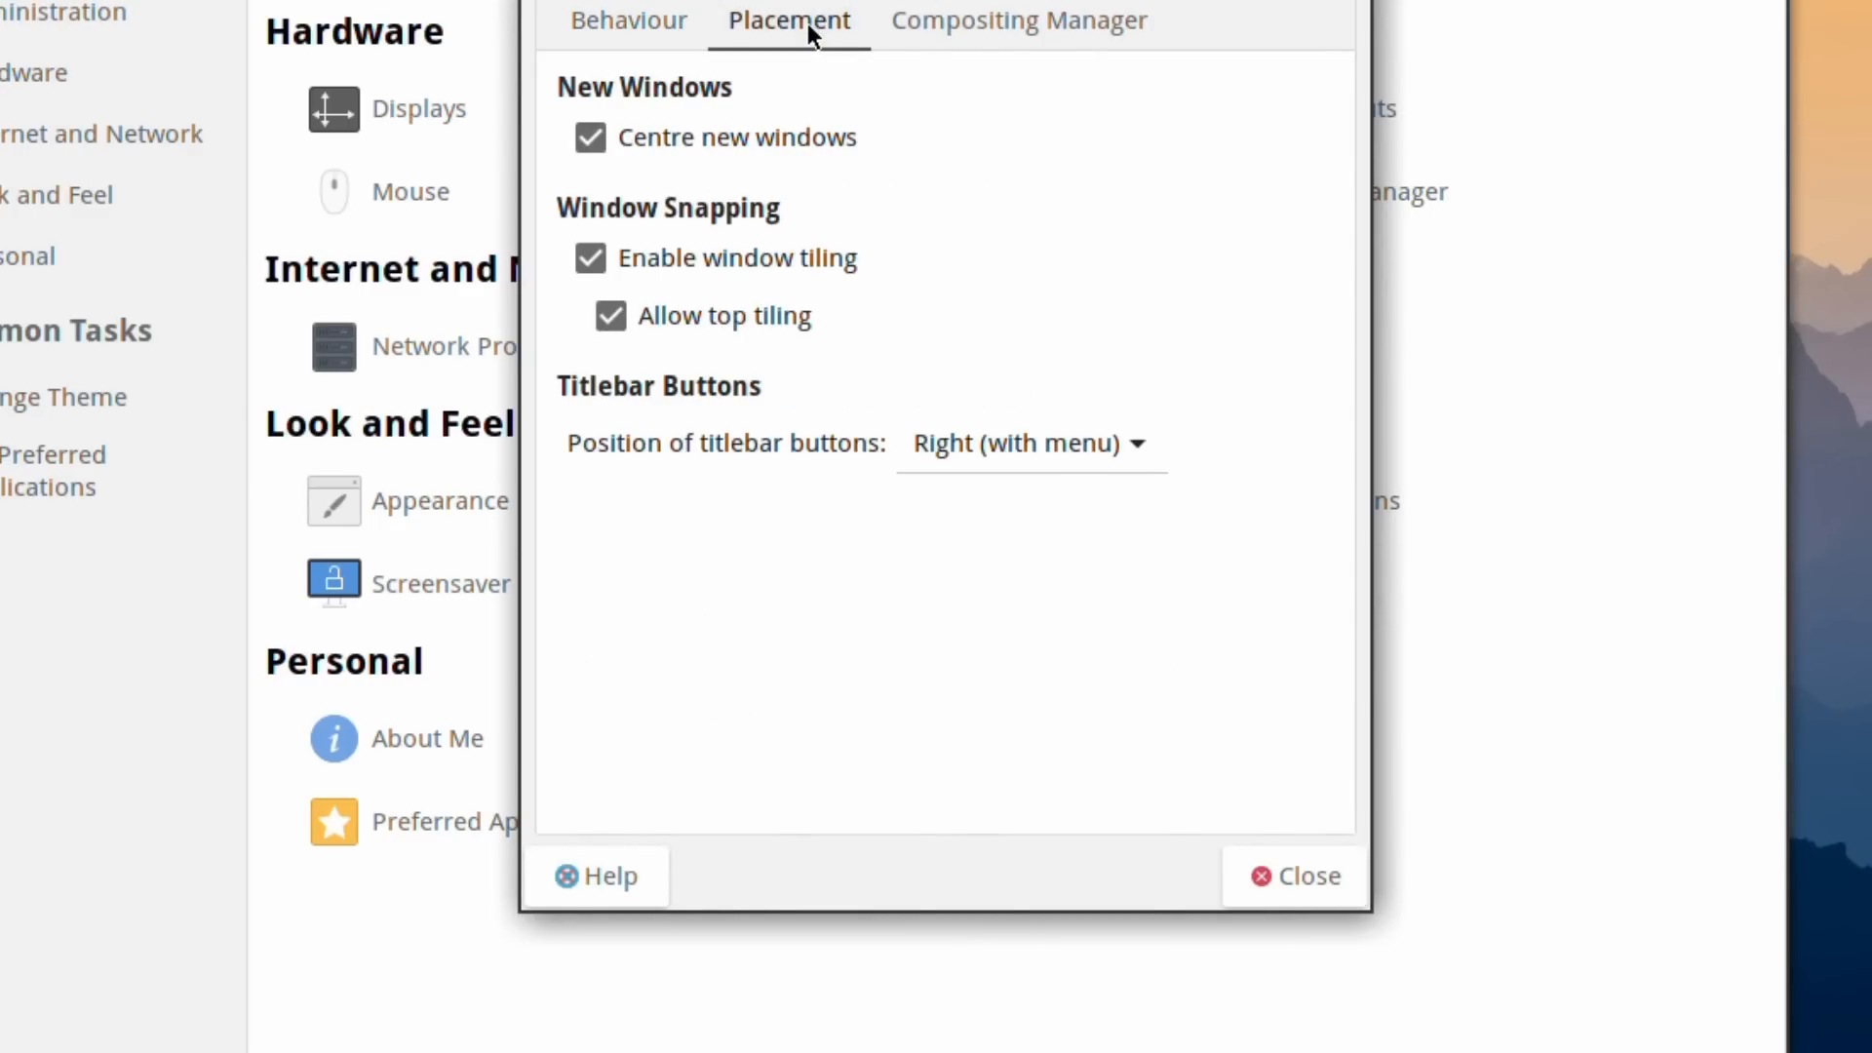
pyautogui.click(1043, 21)
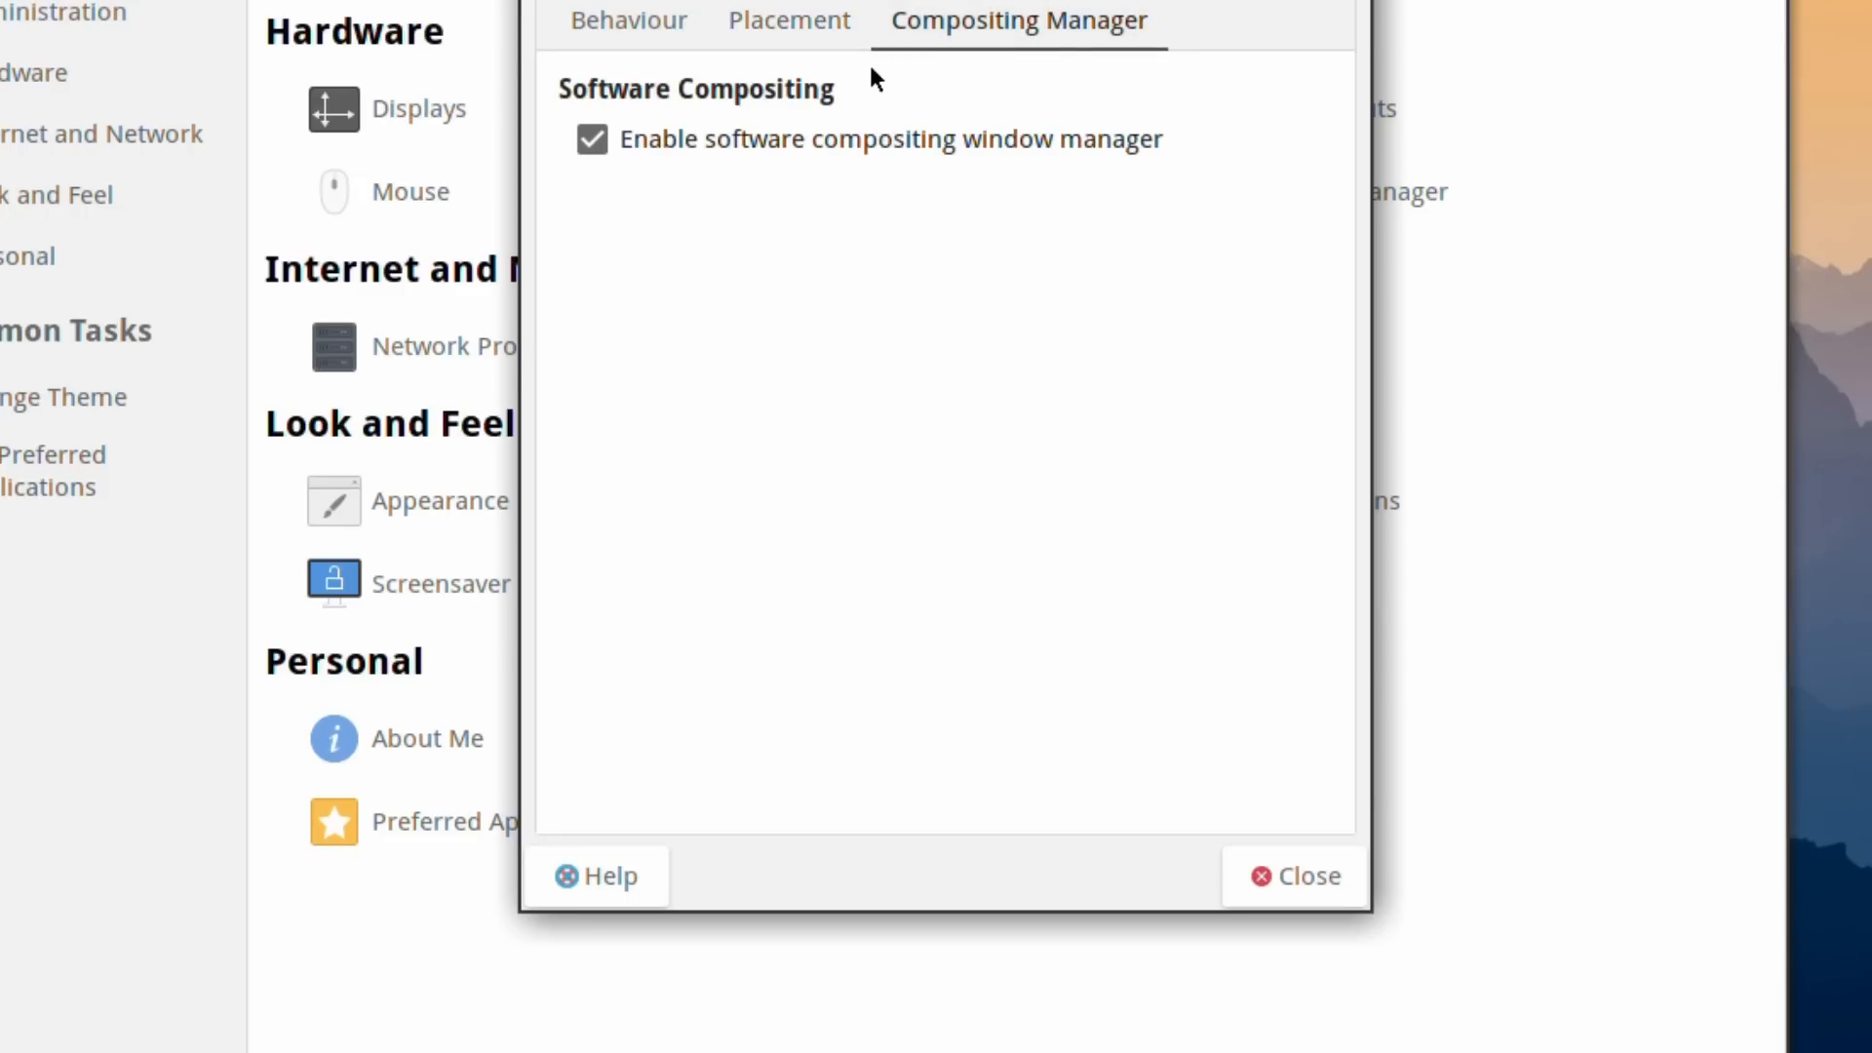
pyautogui.click(618, 18)
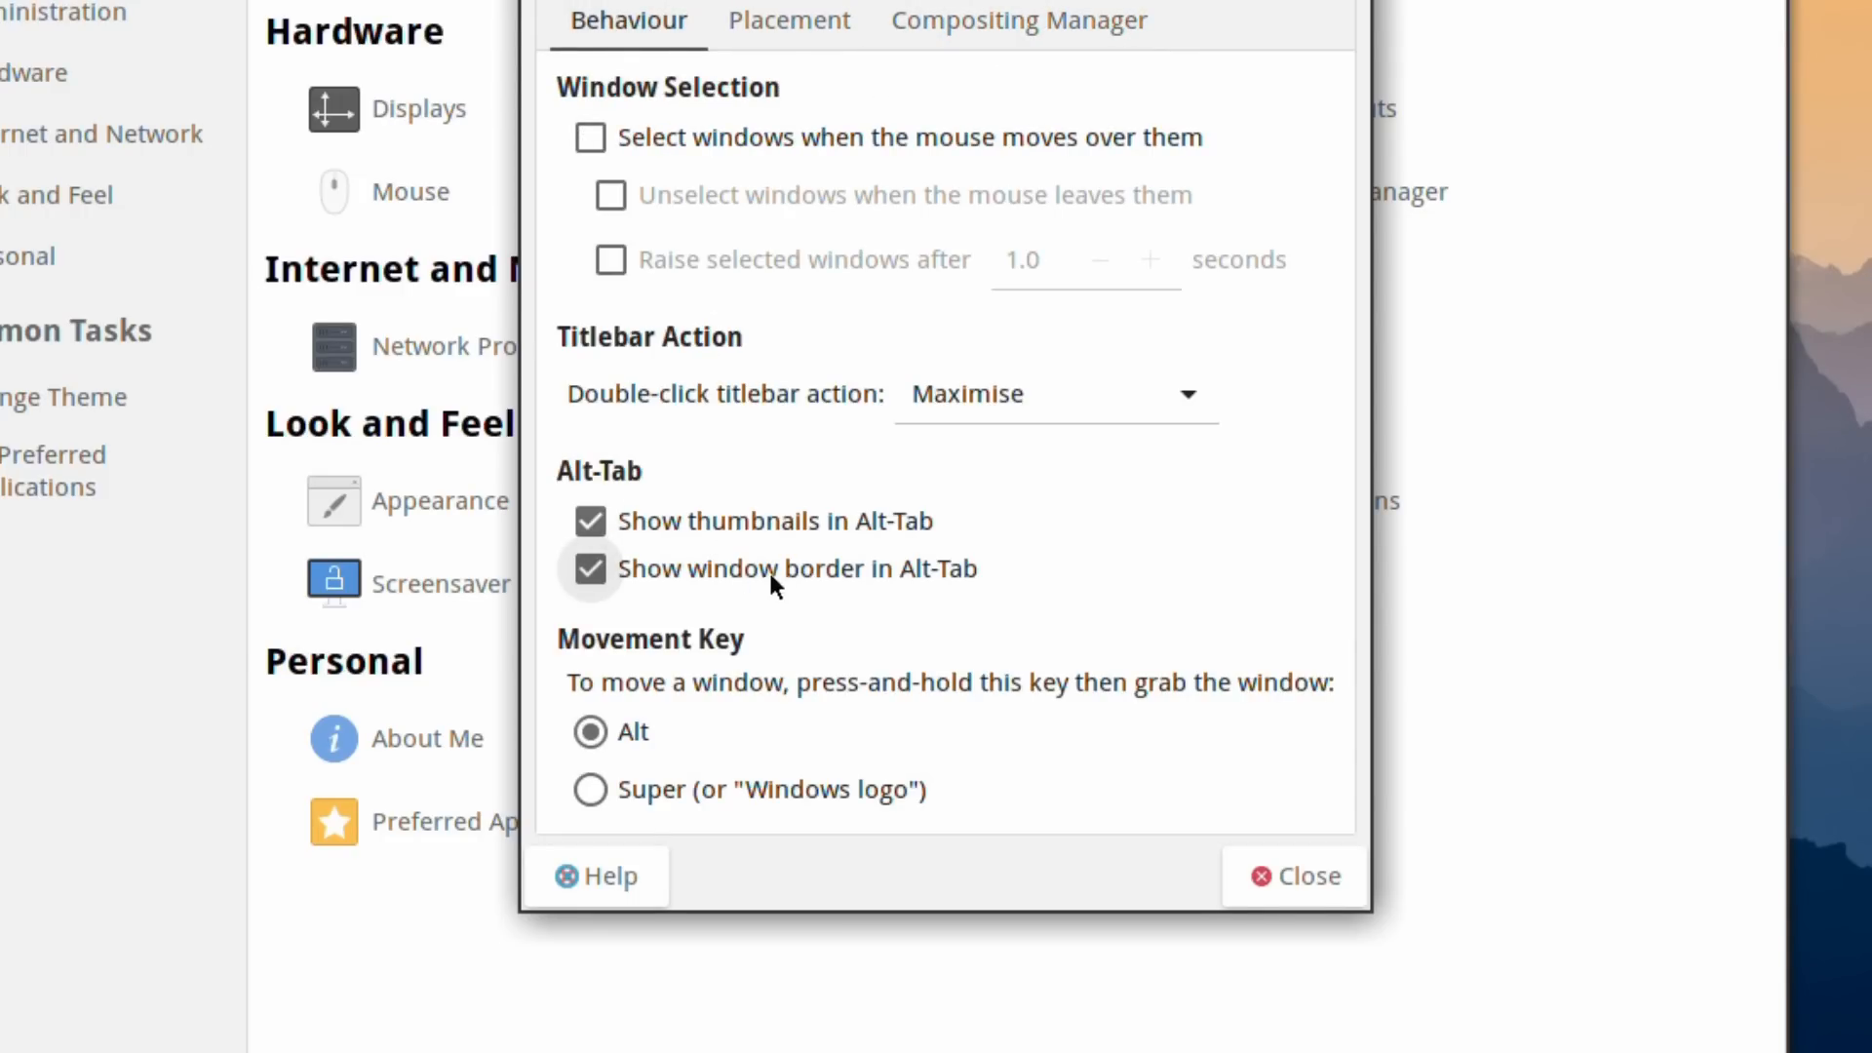
pyautogui.click(1348, 885)
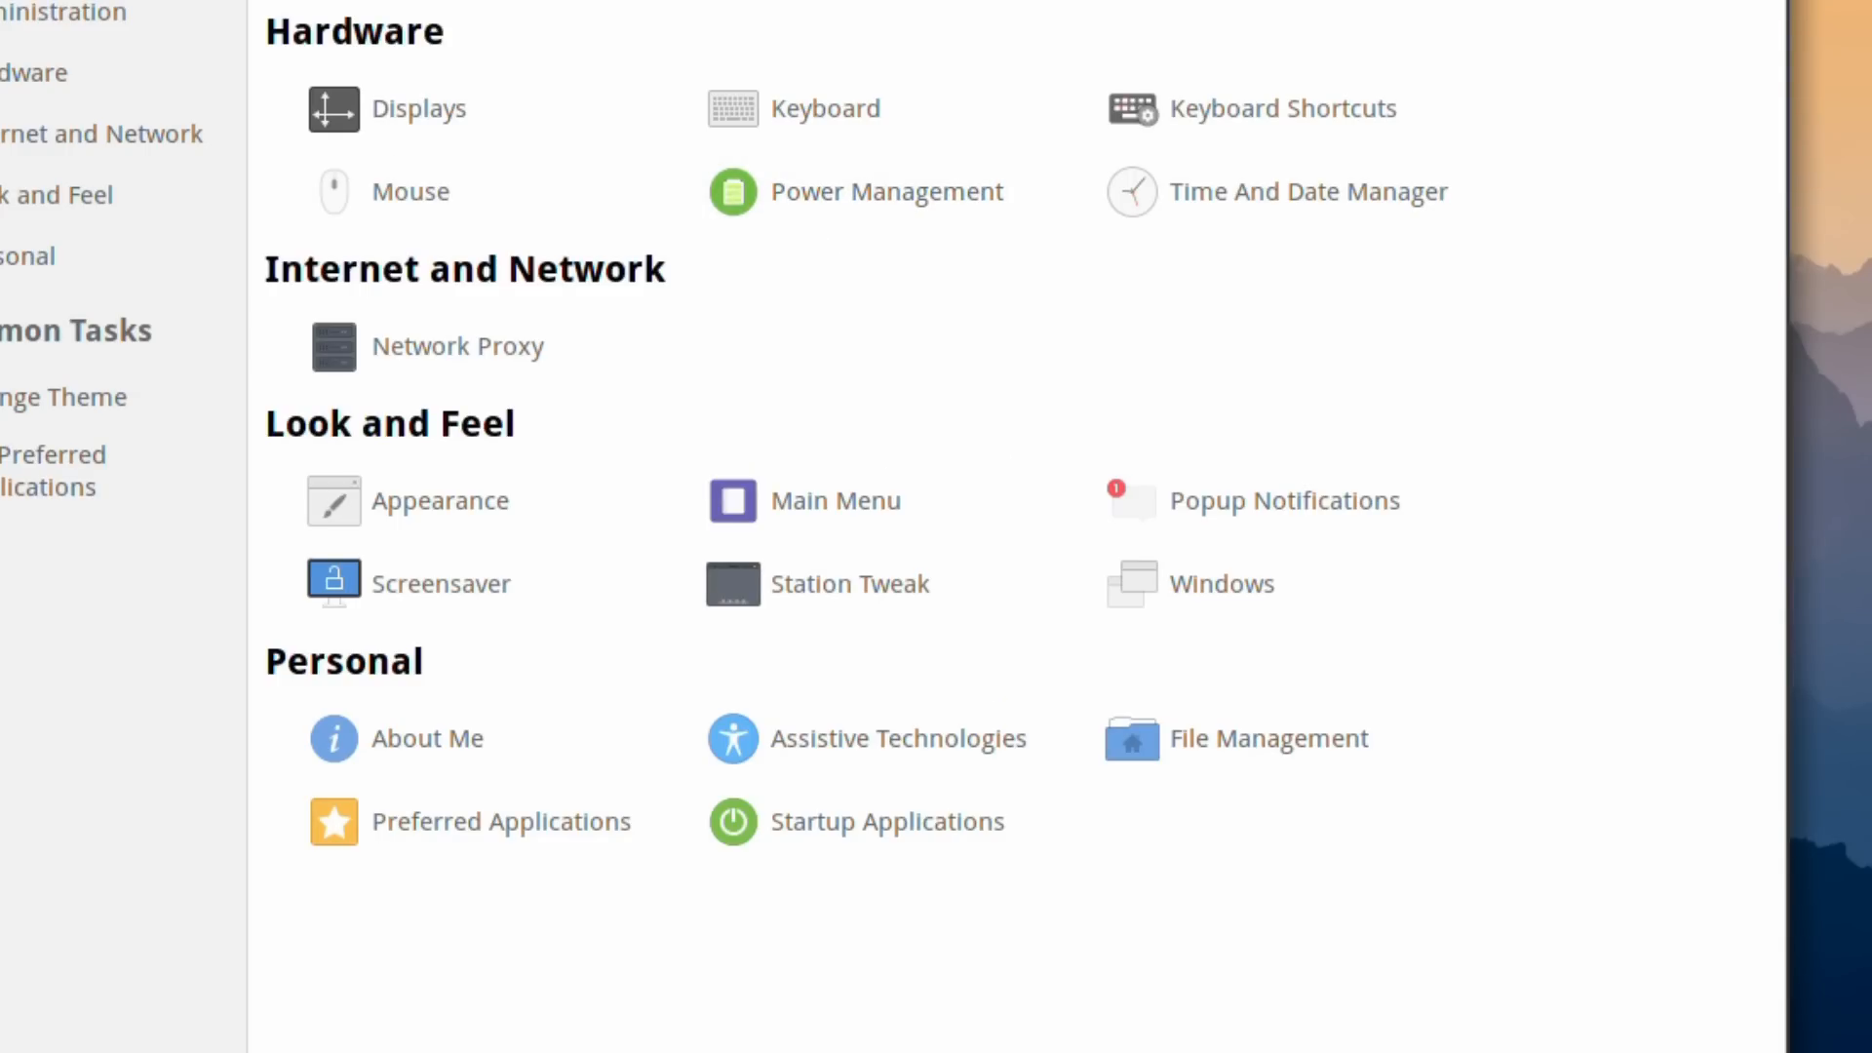
# Check the user account details and picture chooser in About Me, view the assistive technologies preferences, and close both dialogs
pyautogui.click(430, 754)
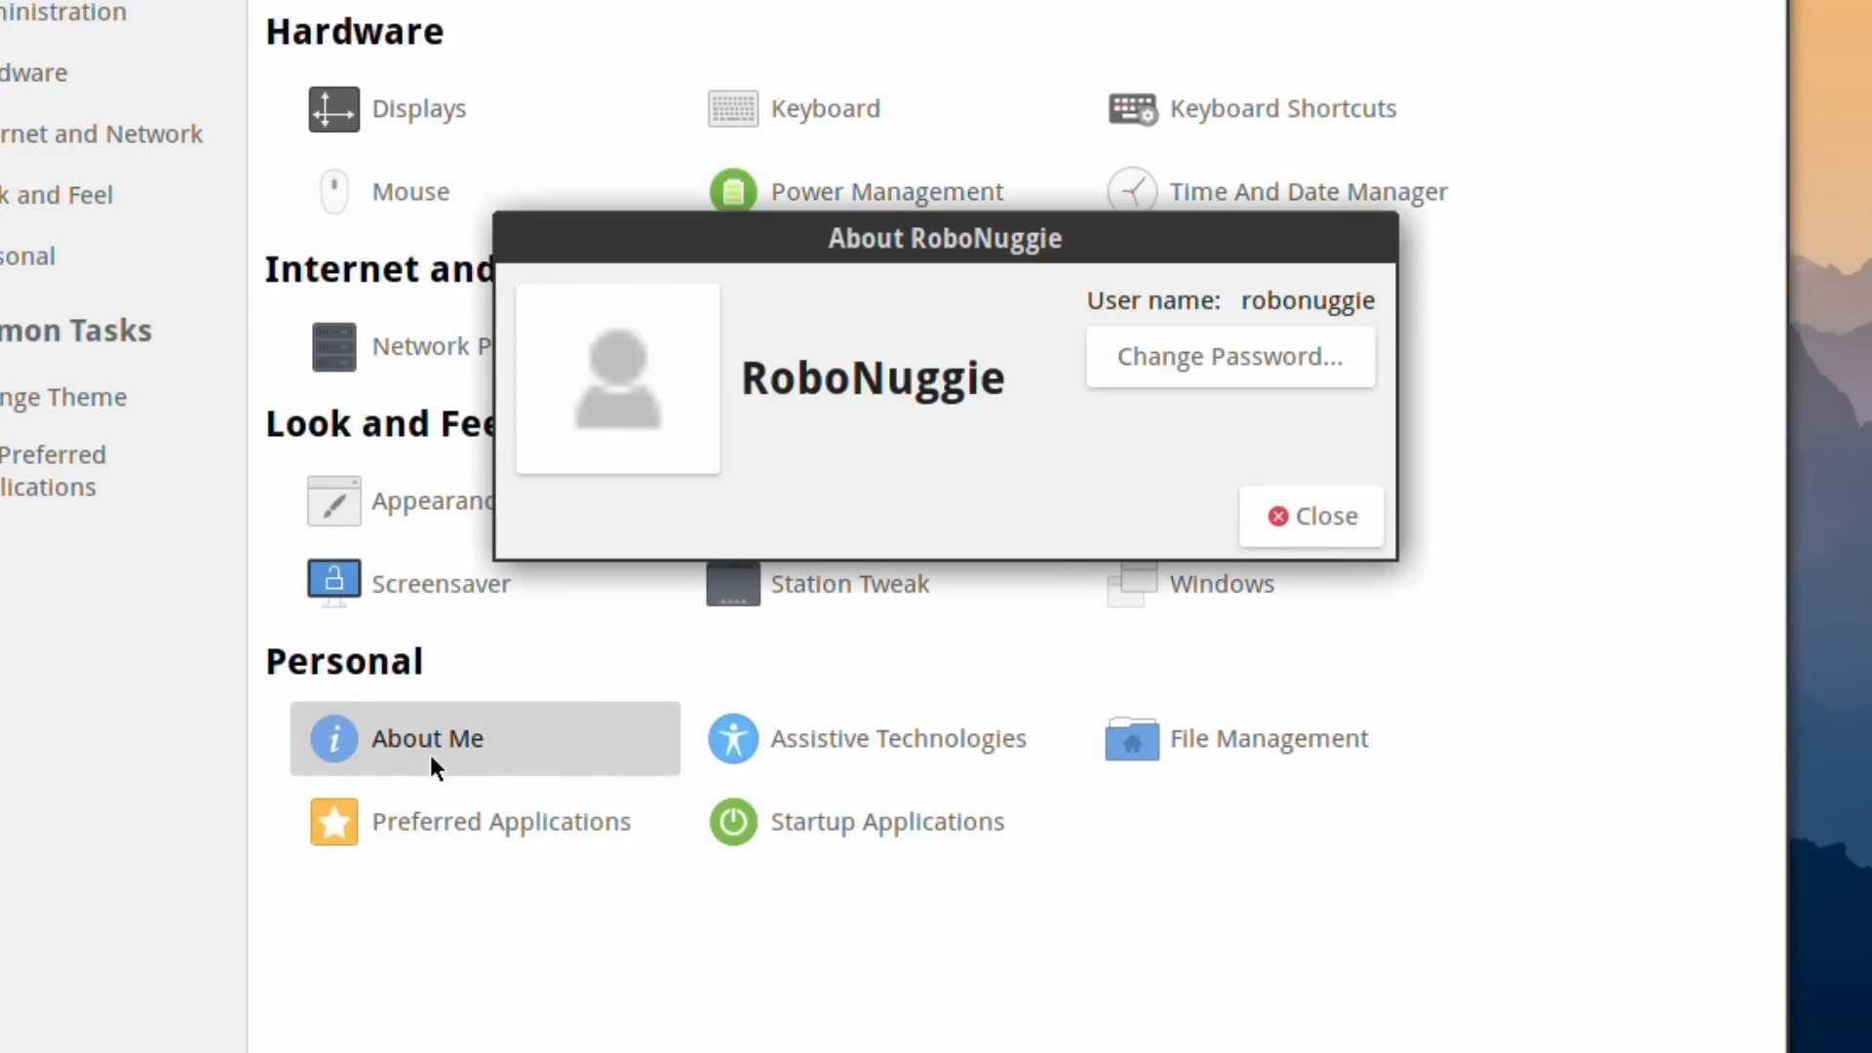
pyautogui.click(589, 339)
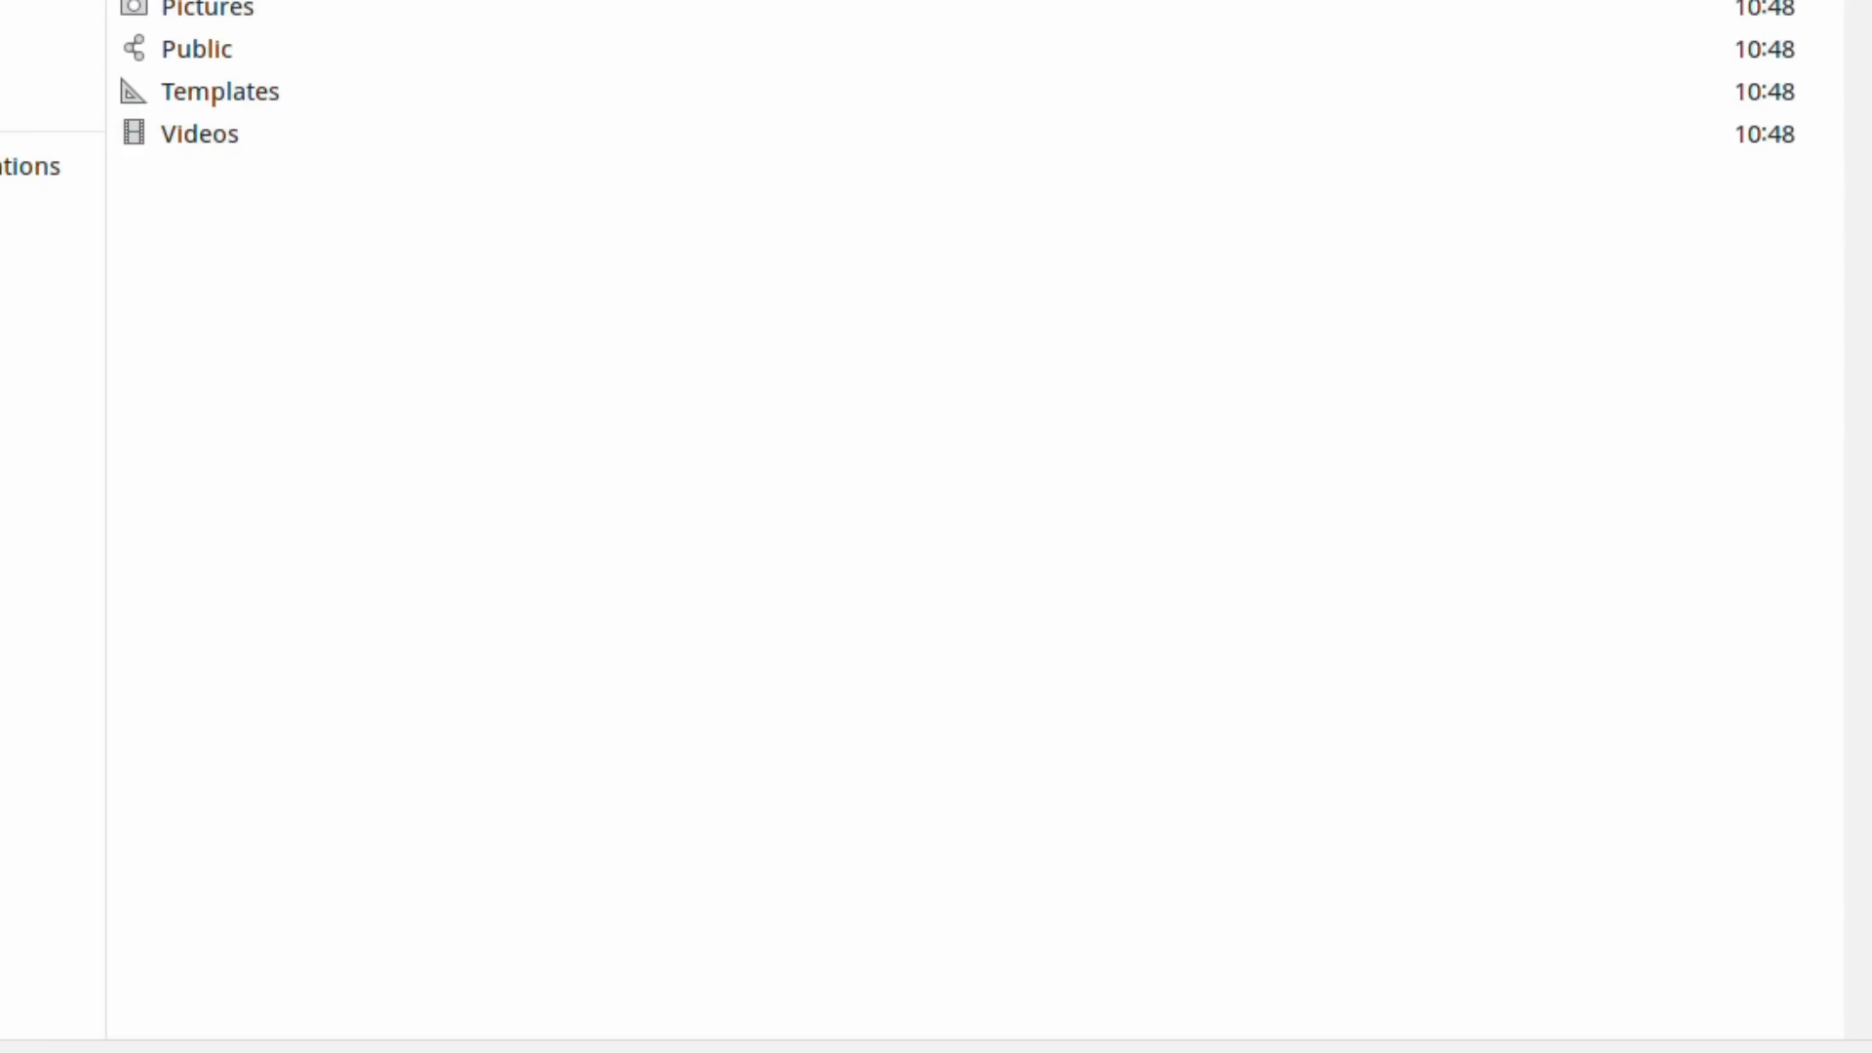
pyautogui.press('Escape')
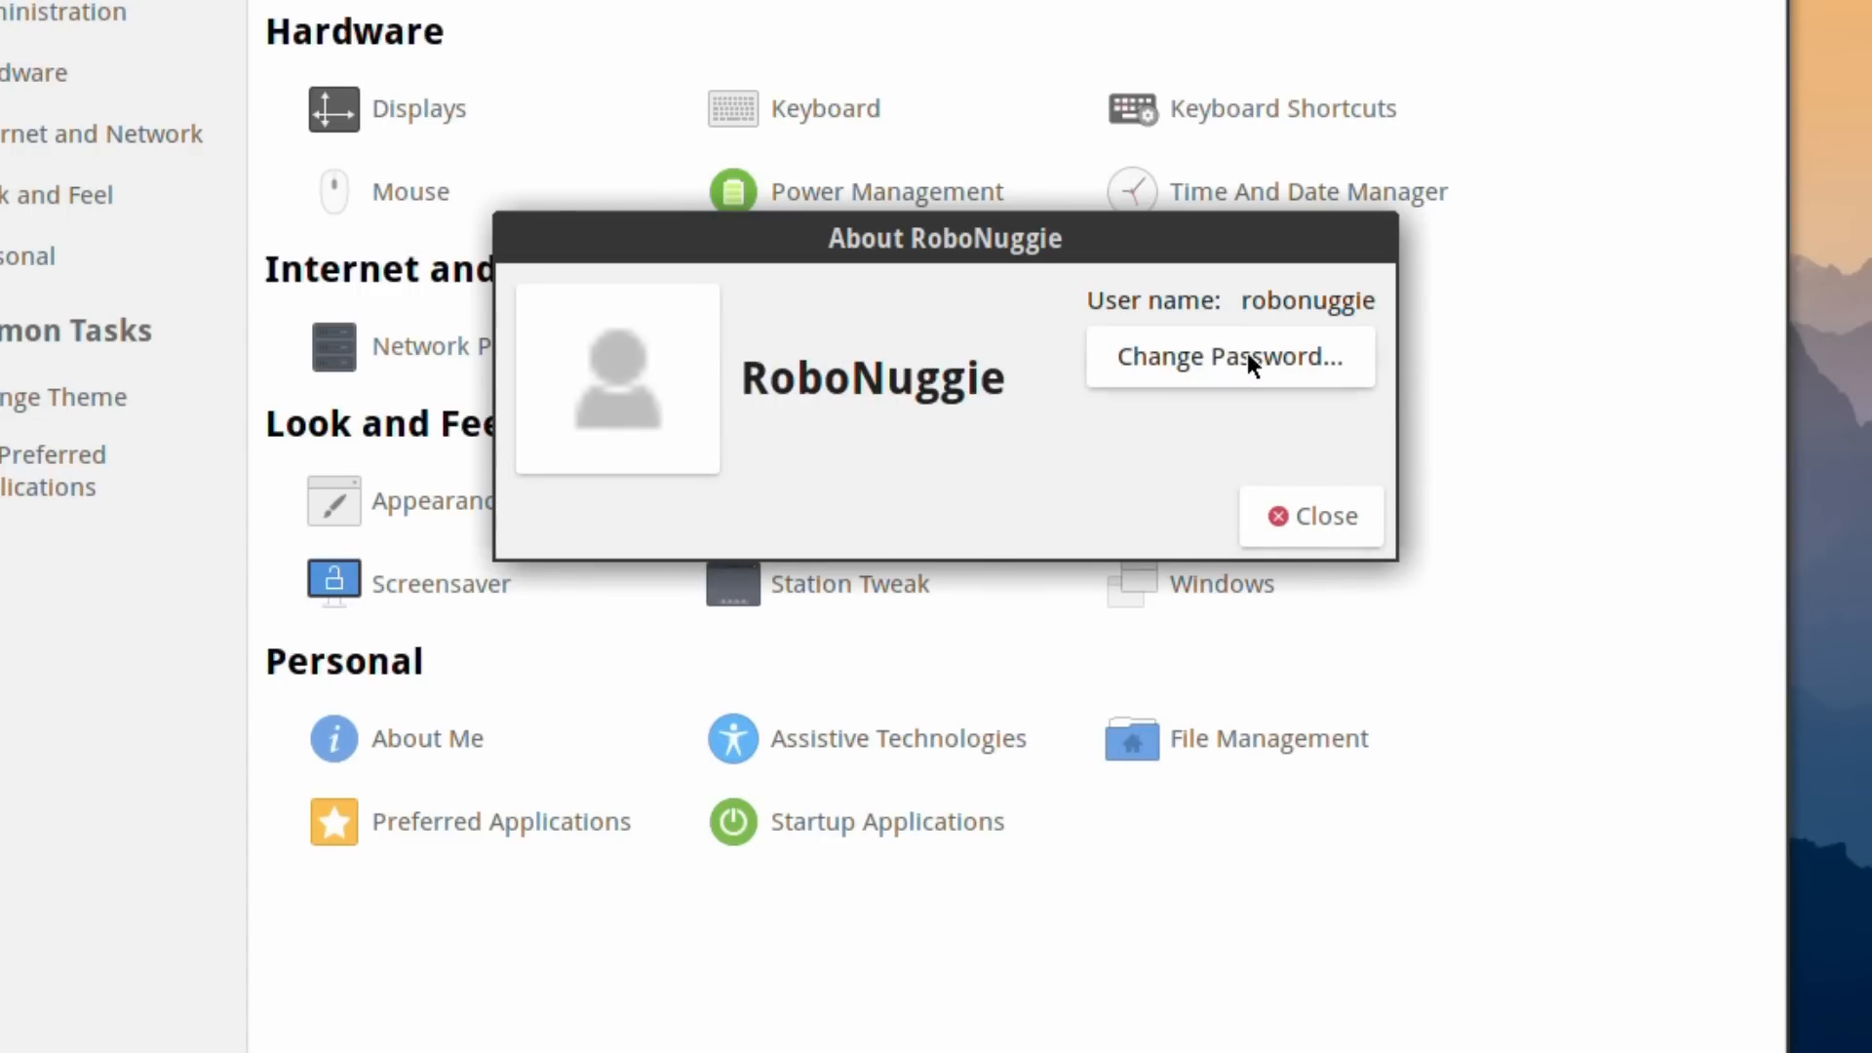
pyautogui.click(1326, 515)
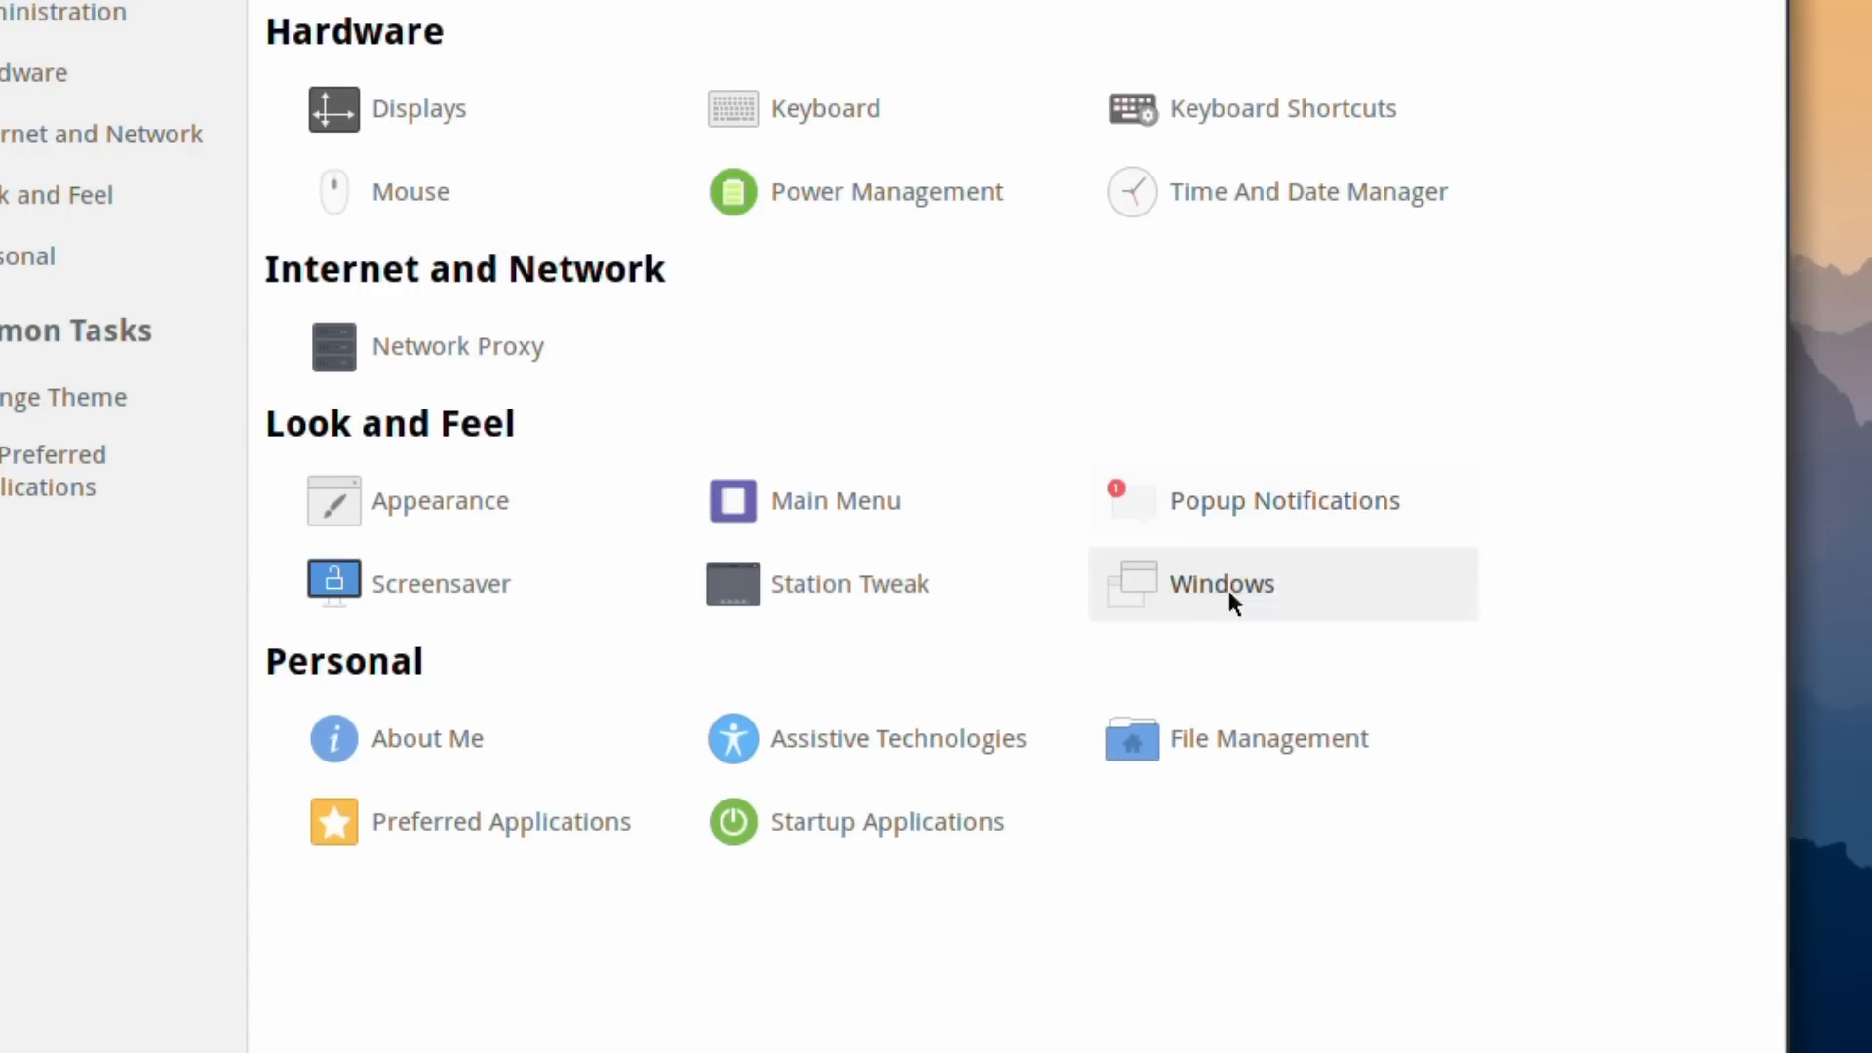
pyautogui.click(849, 746)
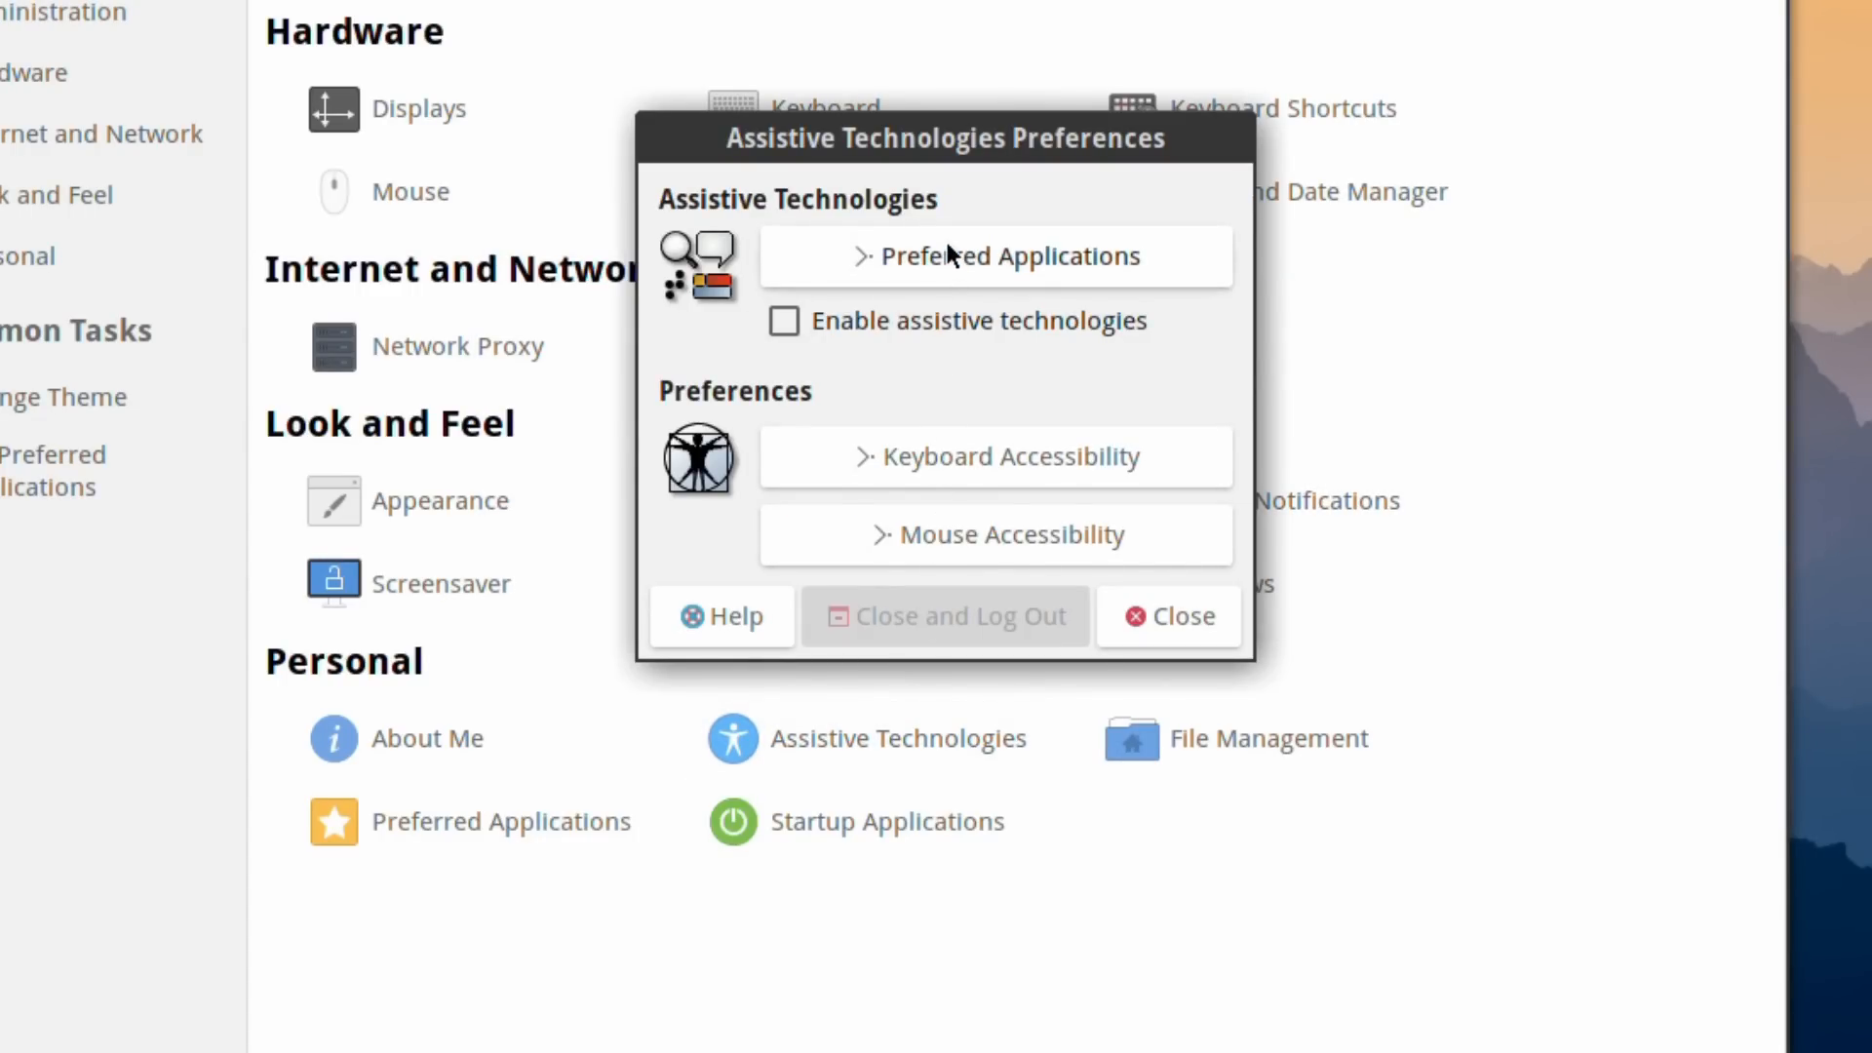
pyautogui.click(1209, 617)
# Review the File Management preferences from views and behaviour through media handling and extensions, and close them
pyautogui.click(1202, 781)
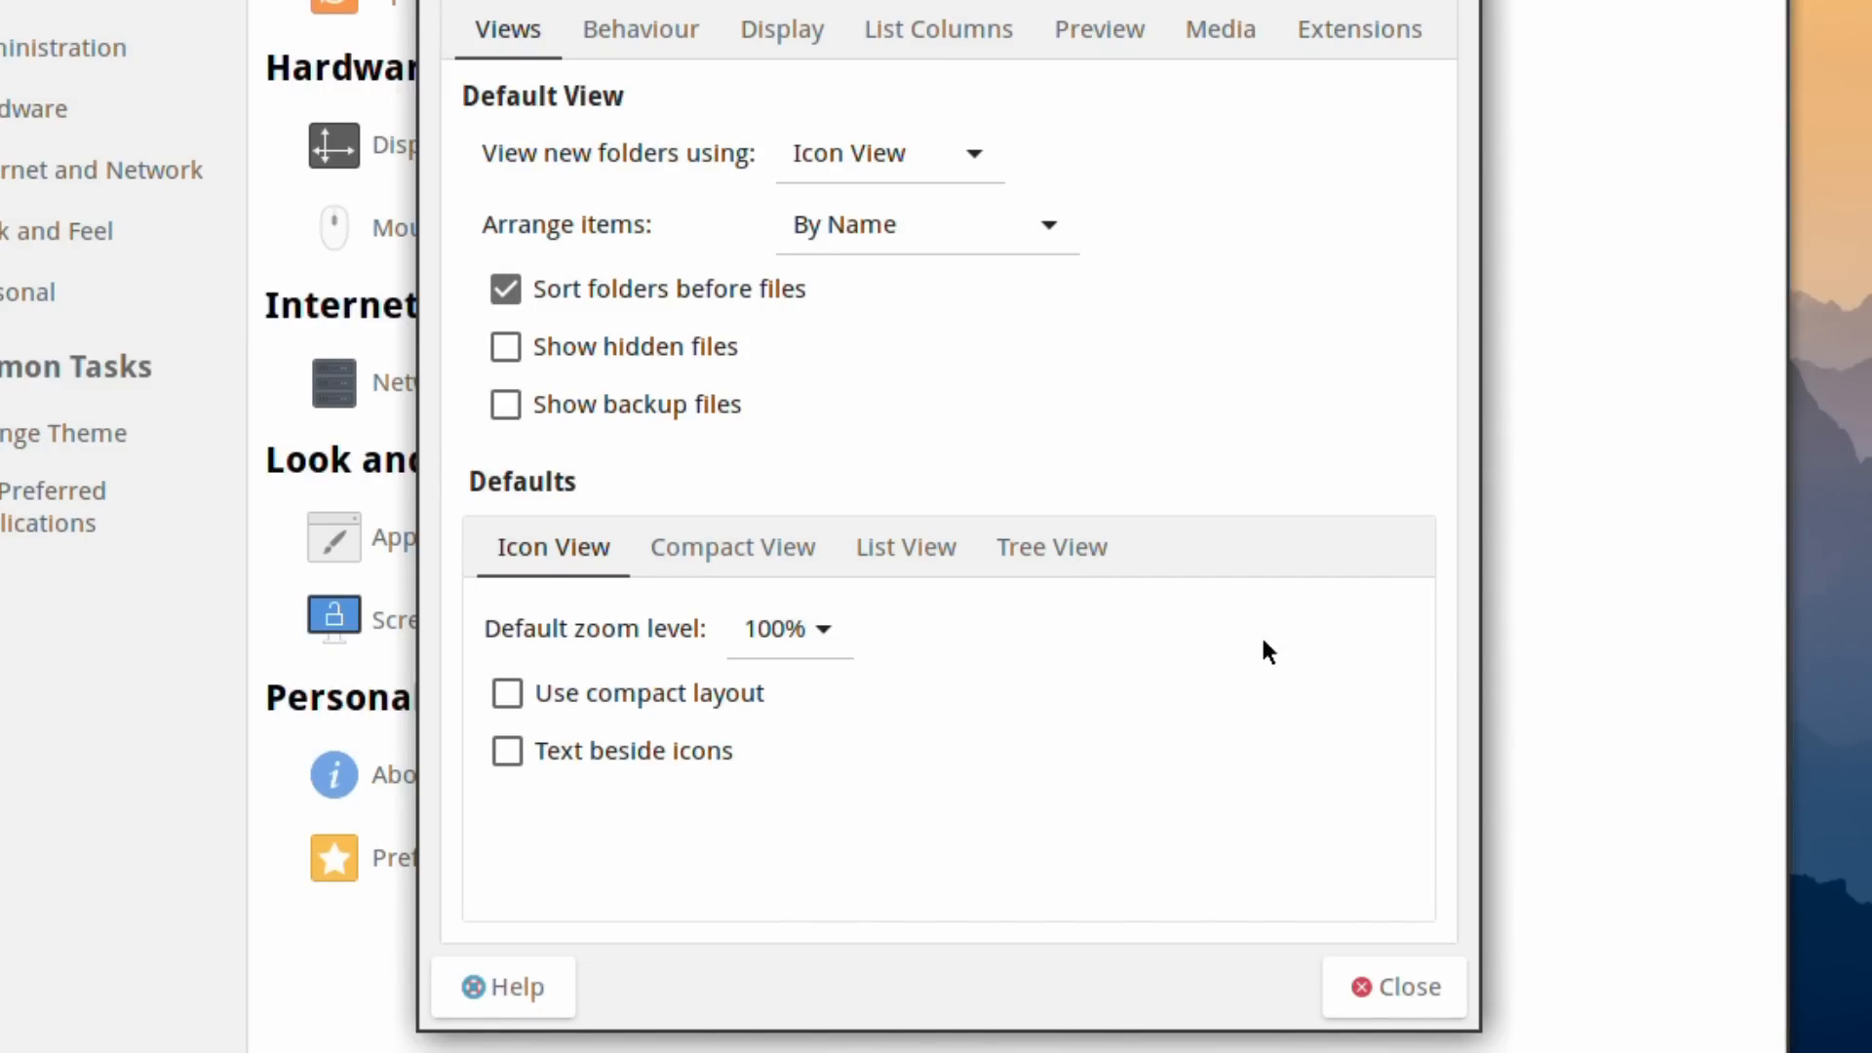
pyautogui.click(669, 33)
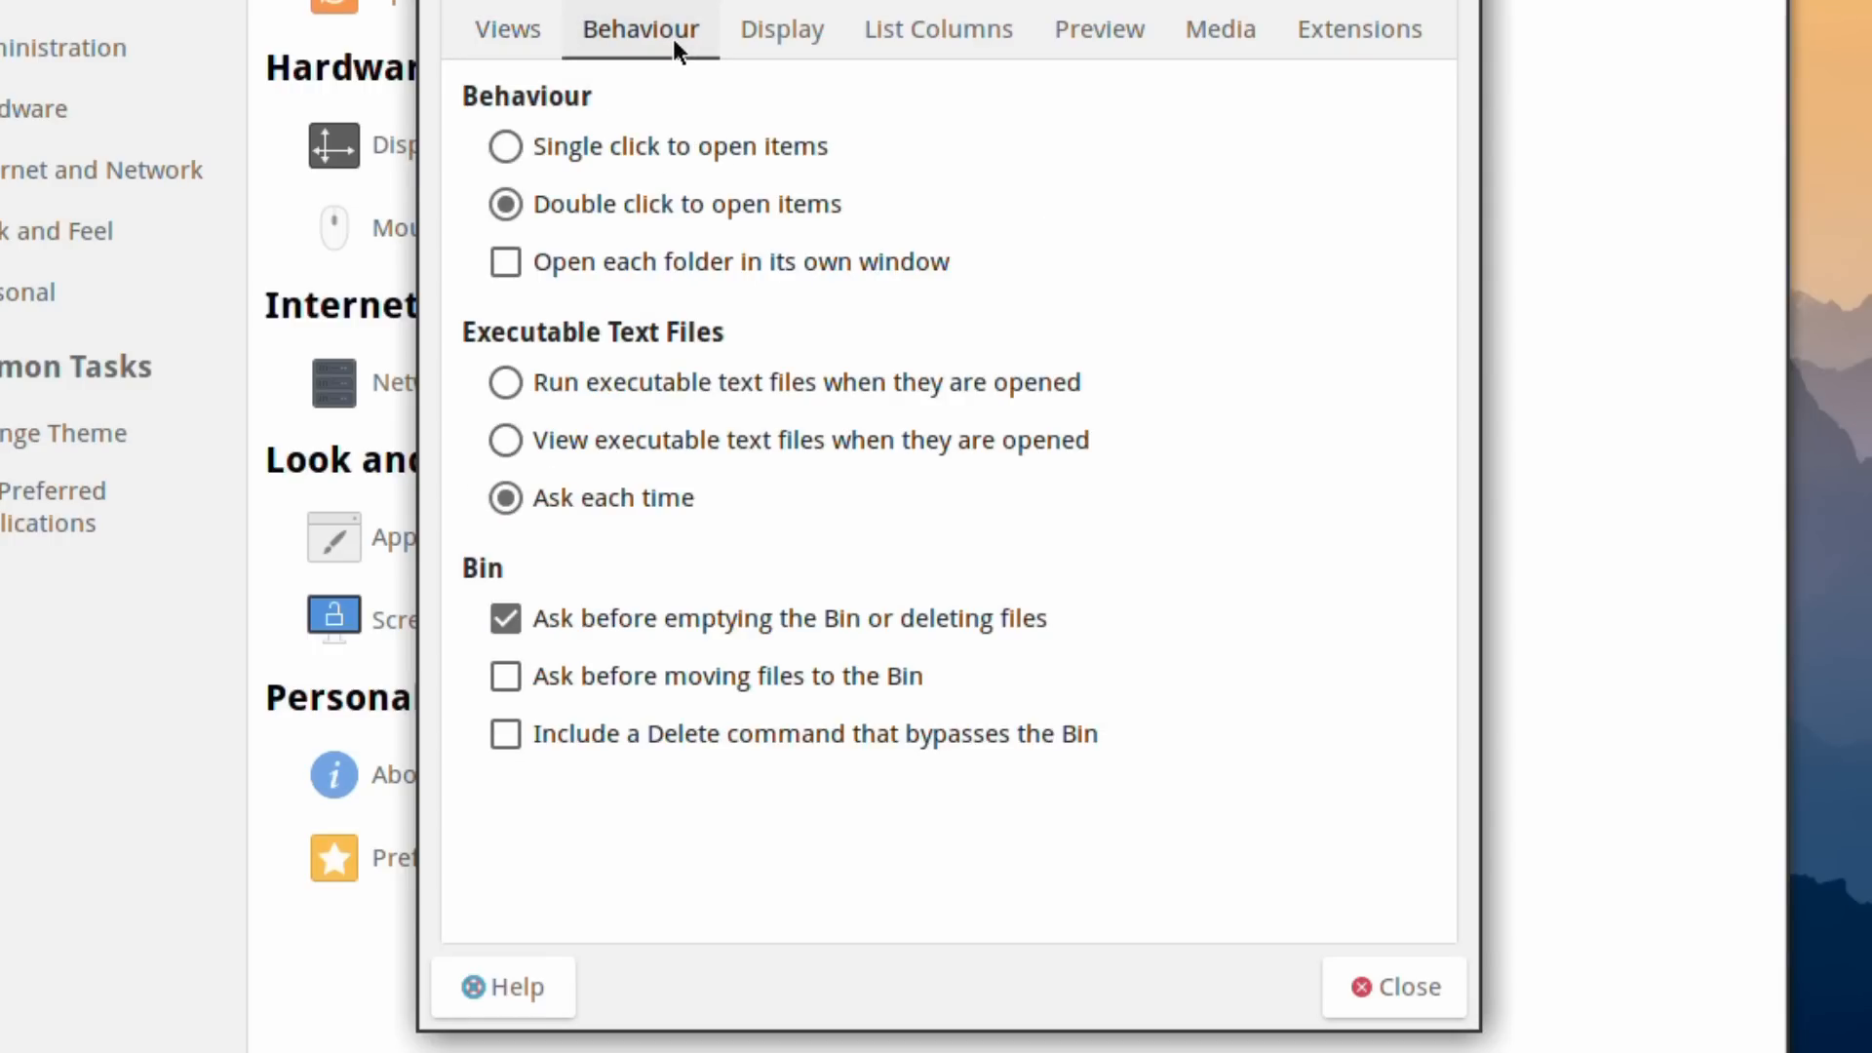
pyautogui.click(794, 25)
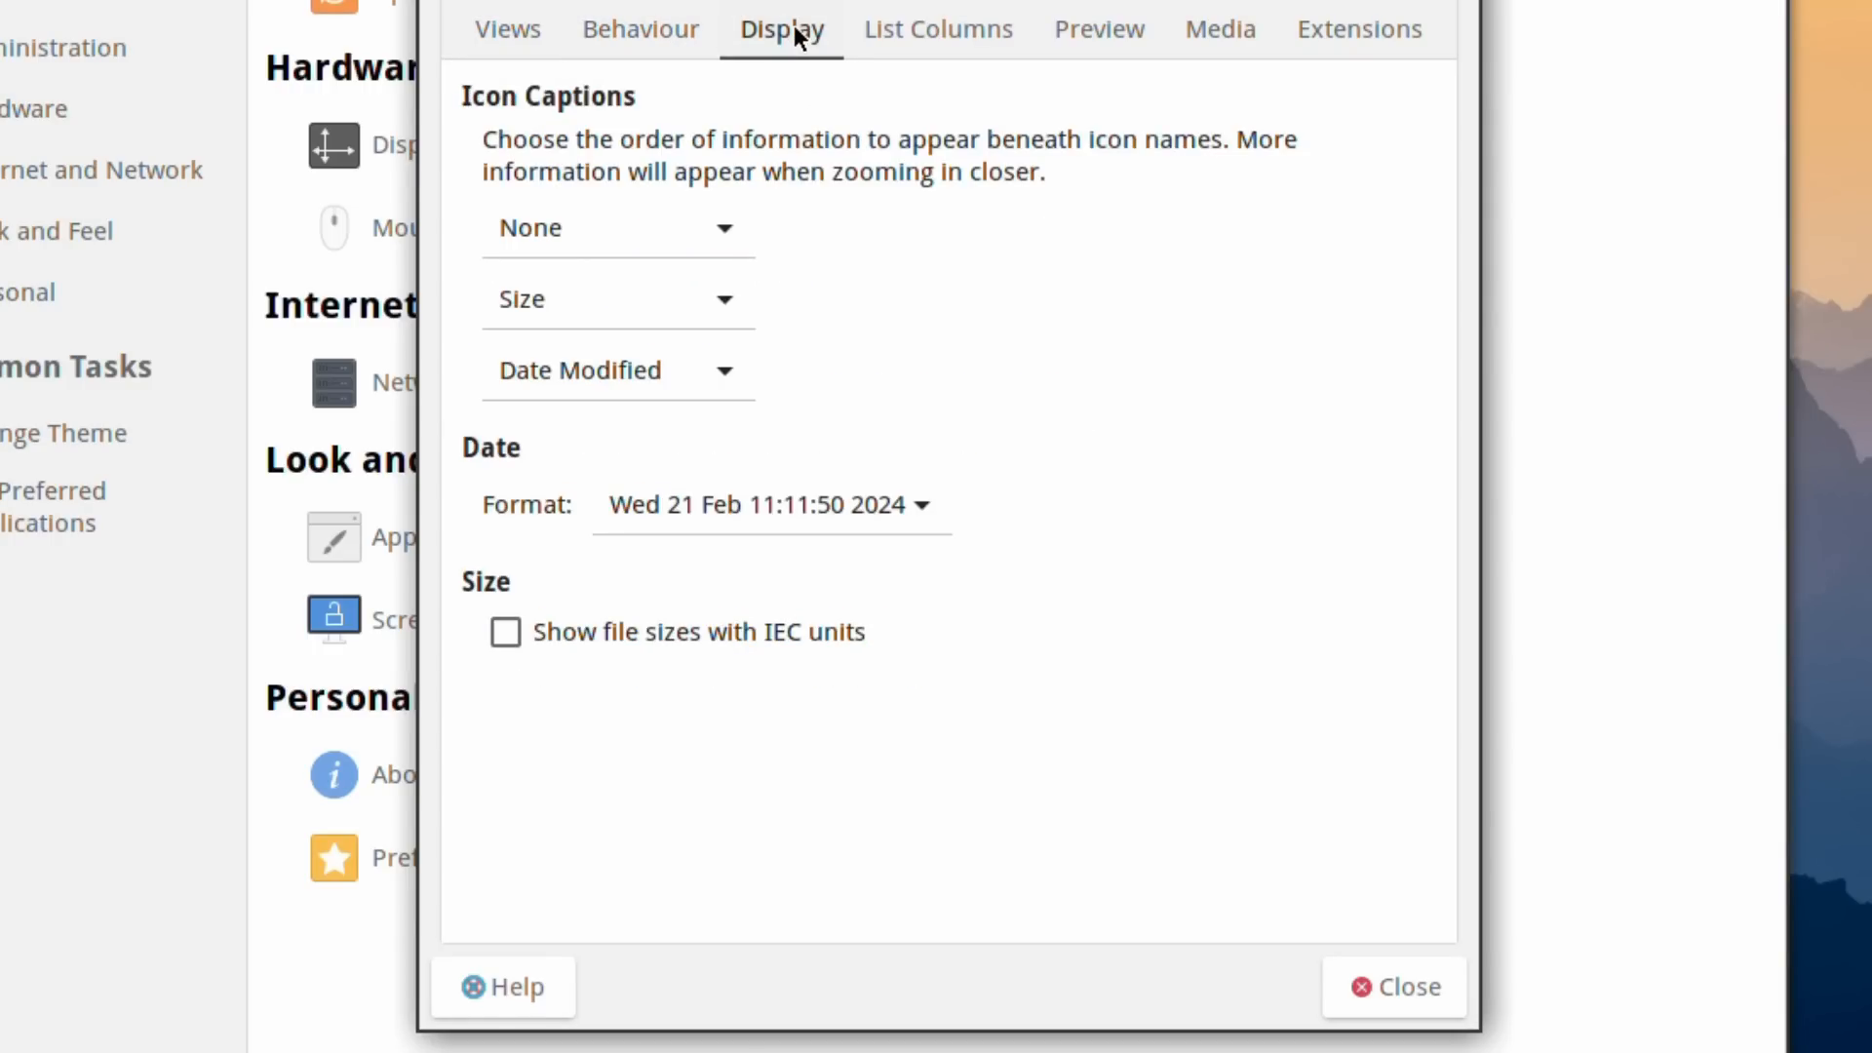
pyautogui.click(924, 39)
pyautogui.click(1095, 37)
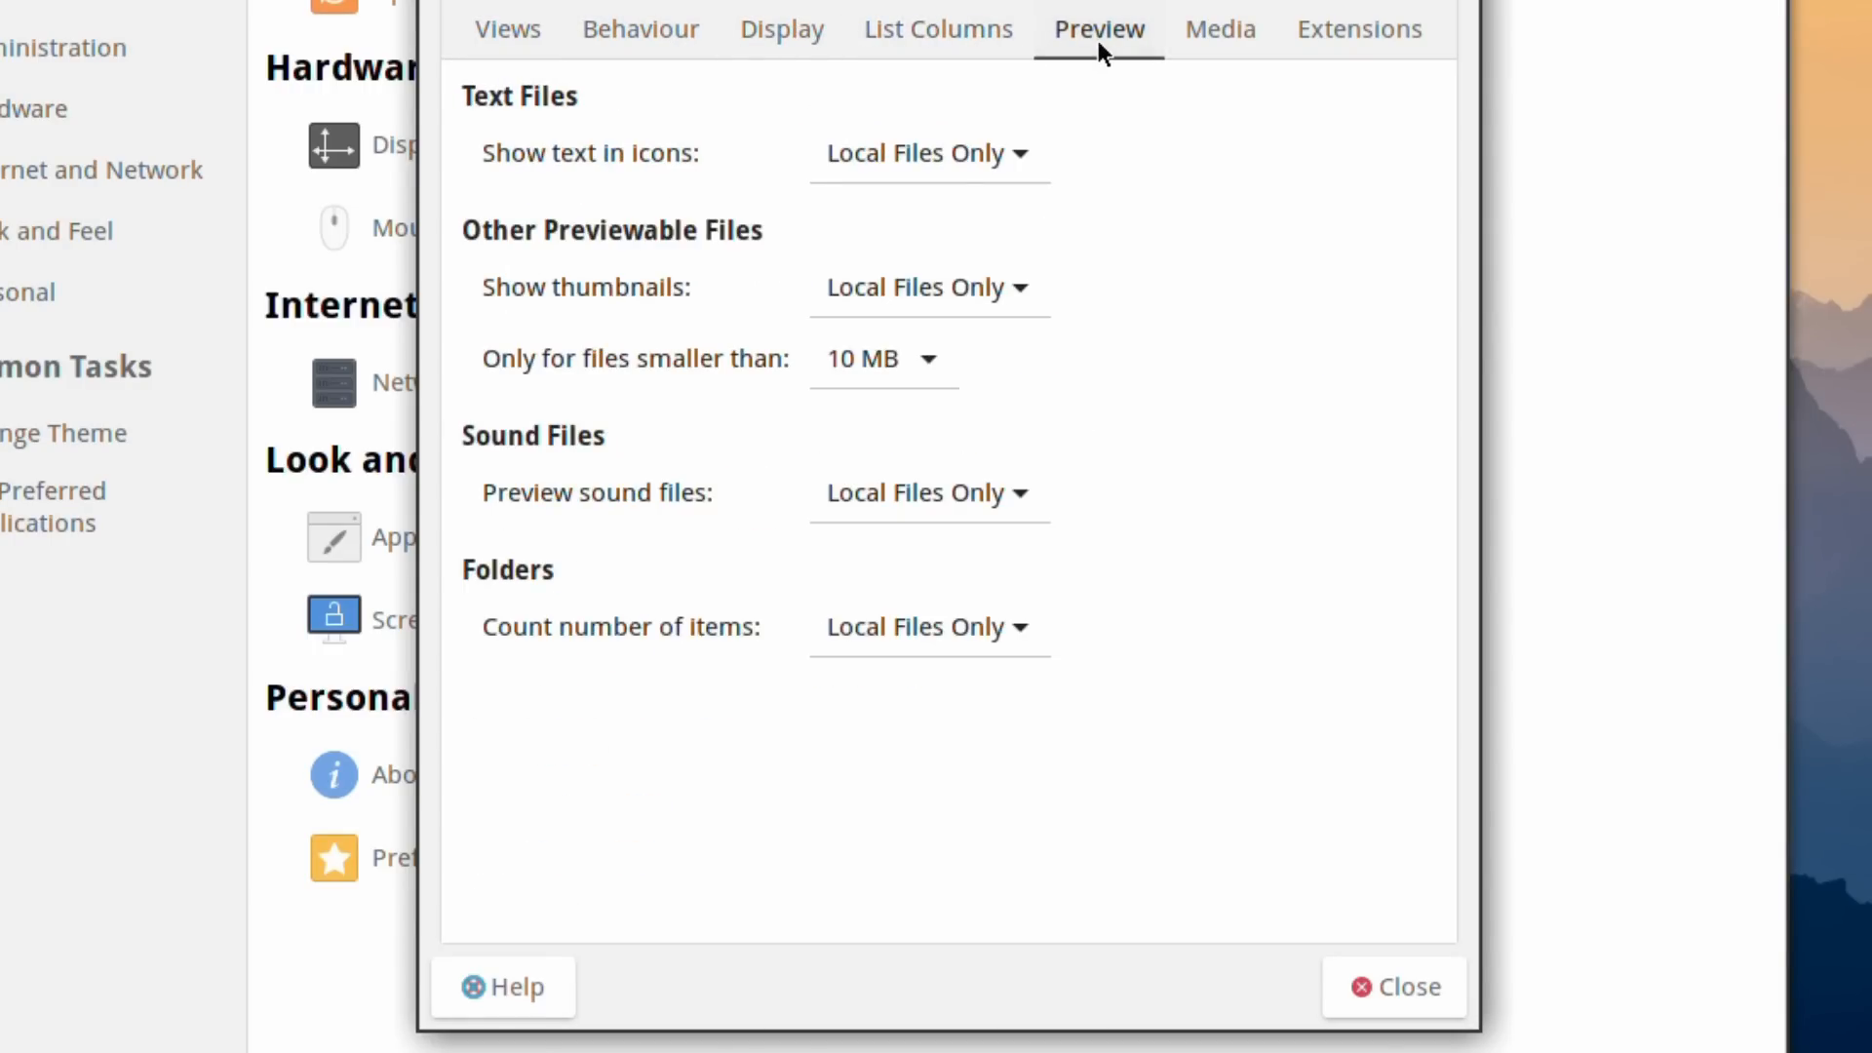
pyautogui.click(1245, 26)
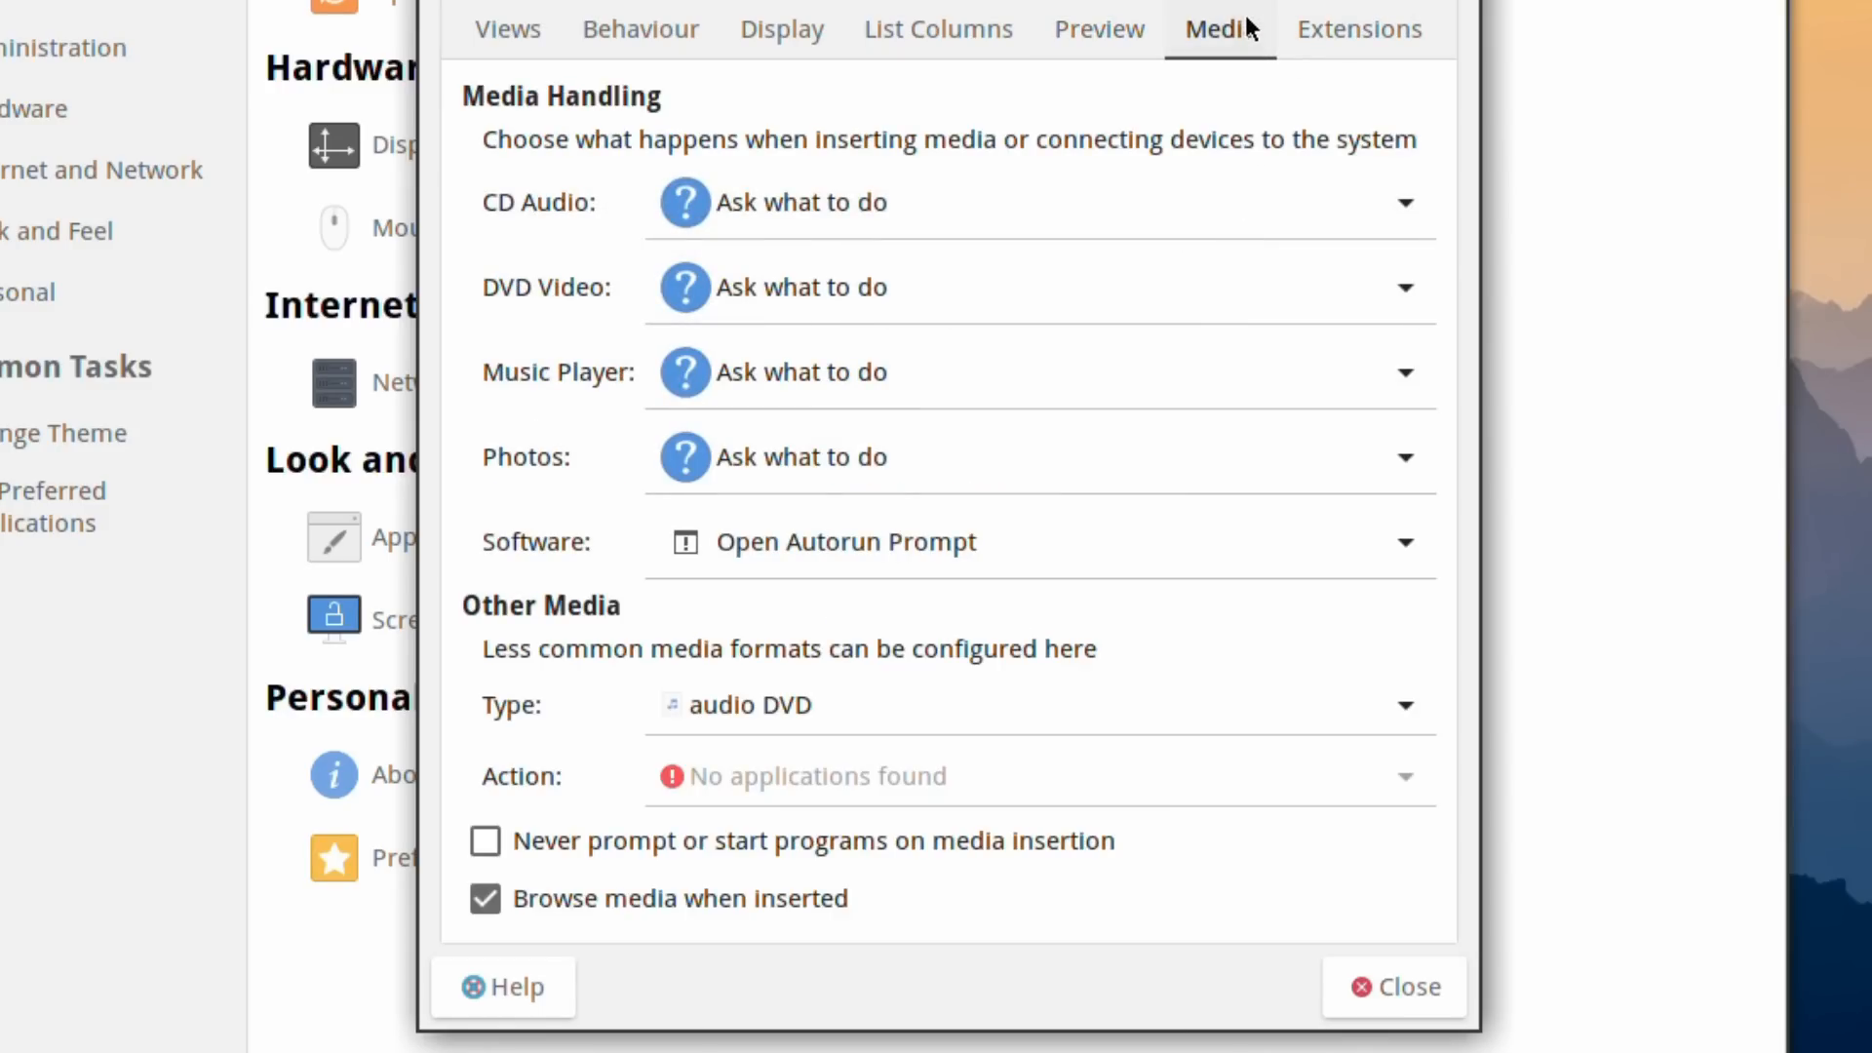
pyautogui.click(1354, 26)
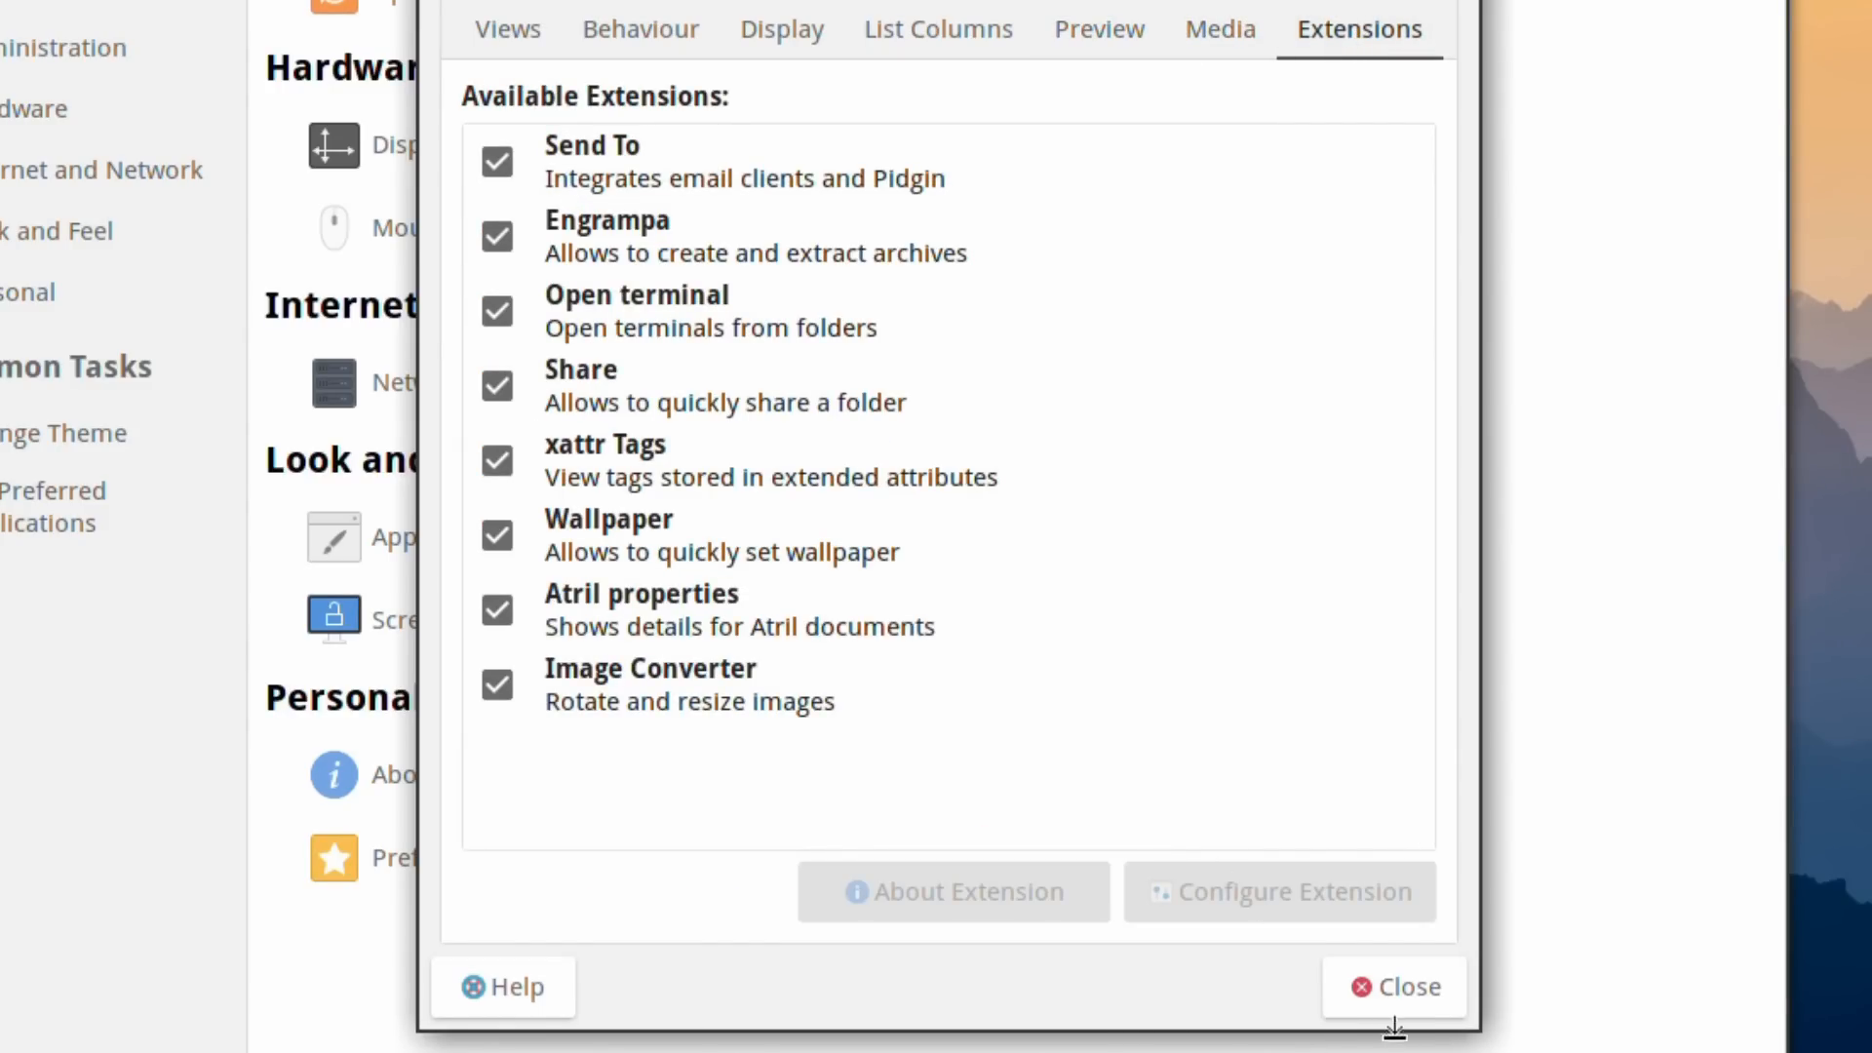
pyautogui.click(1404, 983)
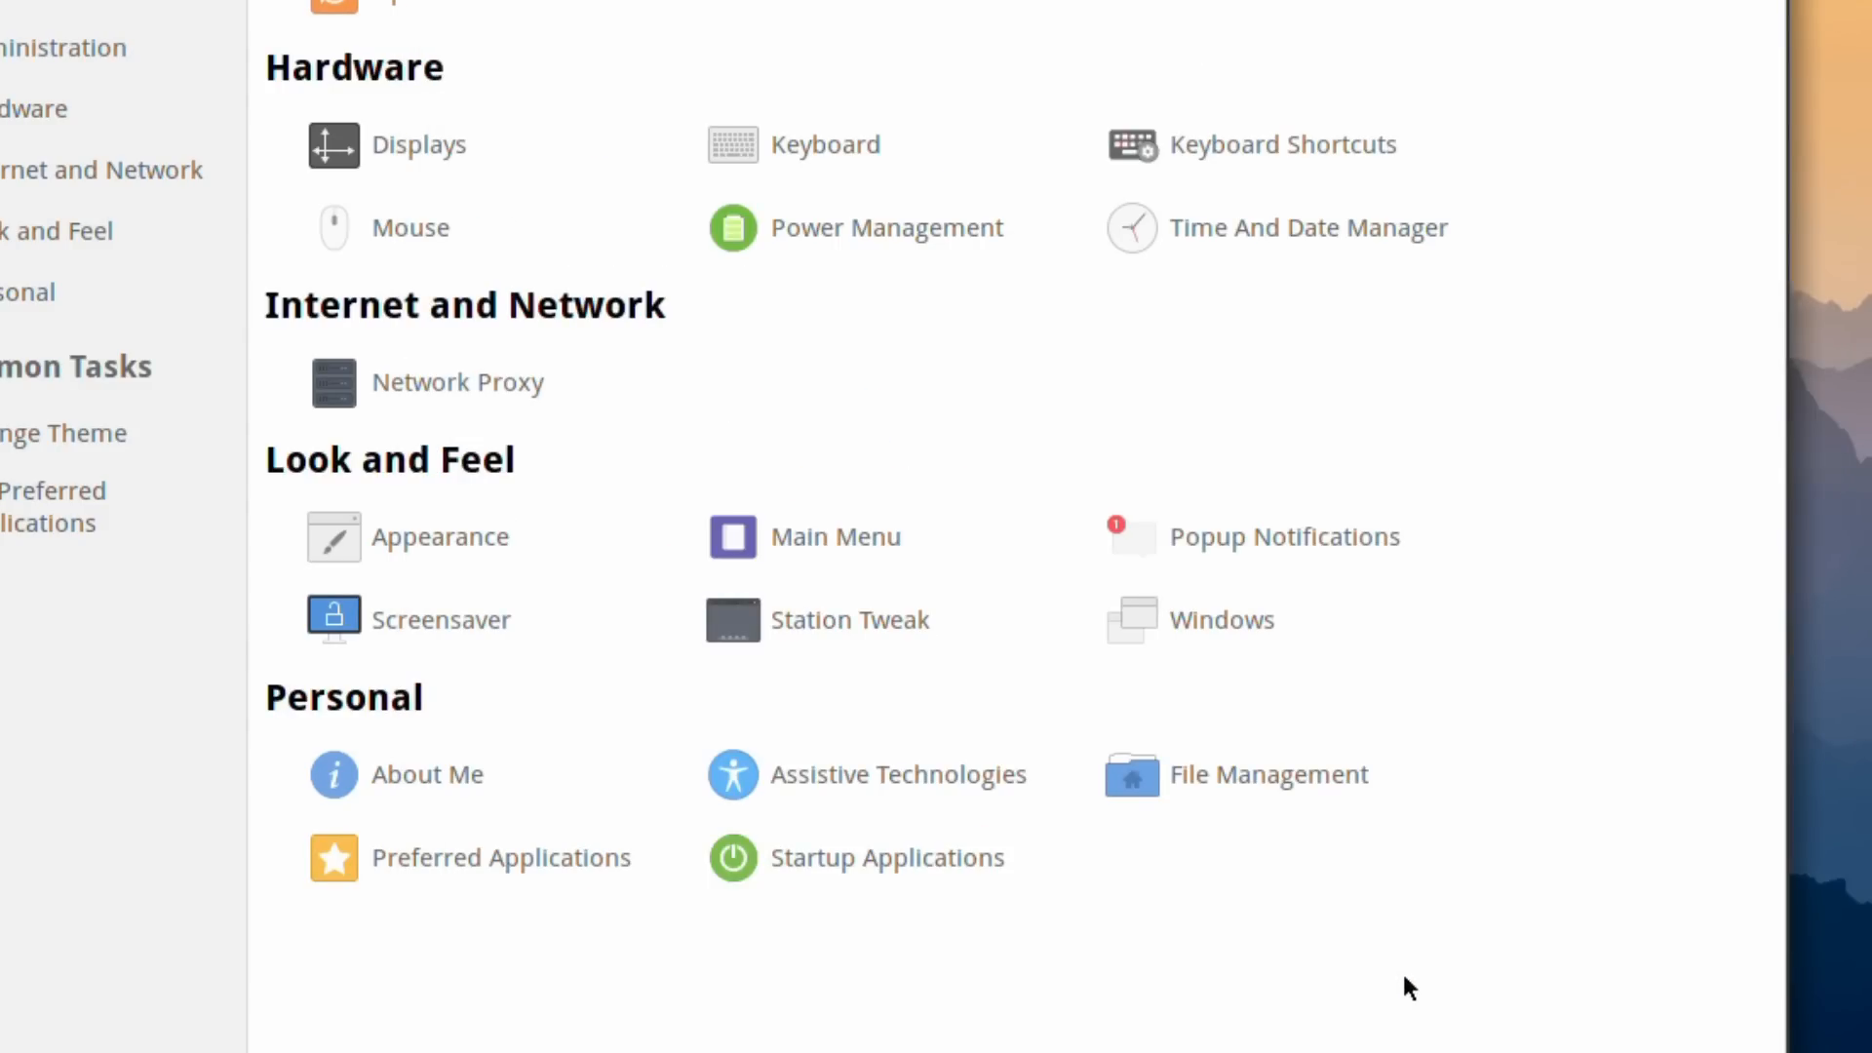
# Review the preferred applications for internet, multimedia, system, office and accessibility, and close the dialog
pyautogui.click(502, 858)
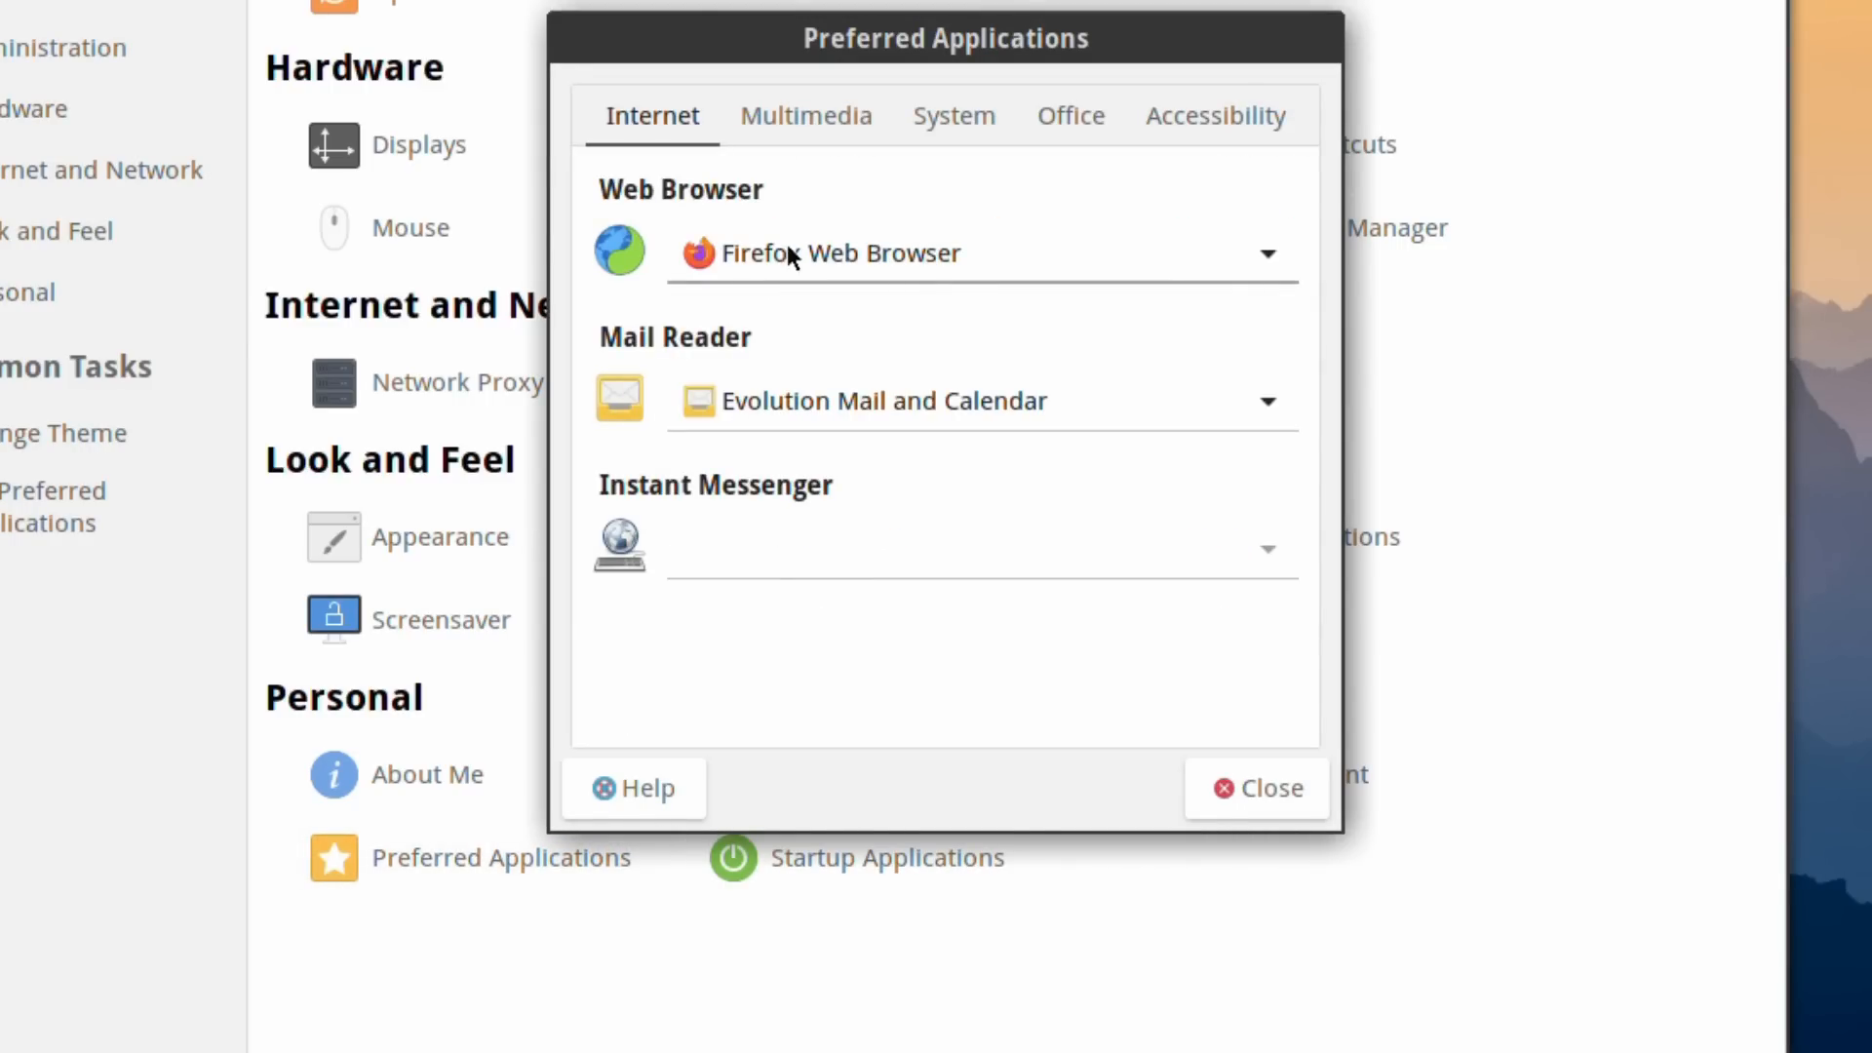
pyautogui.click(1063, 401)
pyautogui.click(1091, 546)
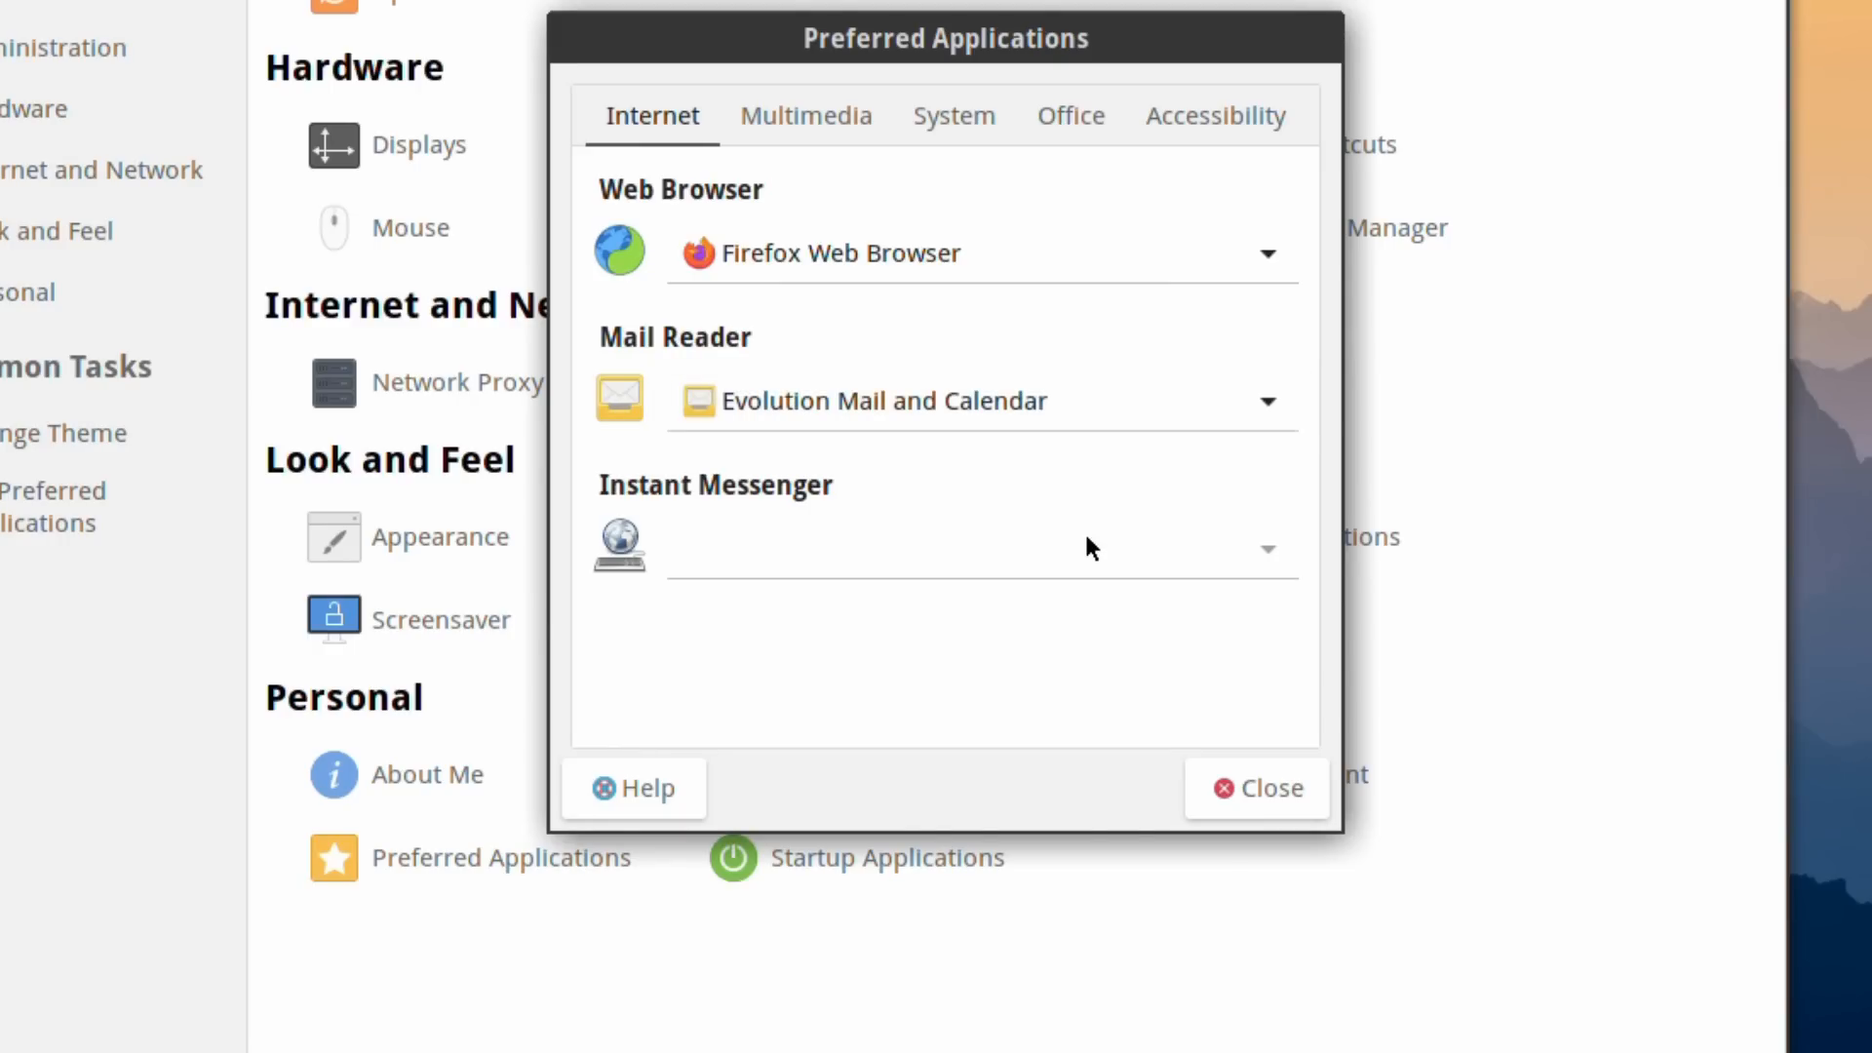
pyautogui.click(825, 115)
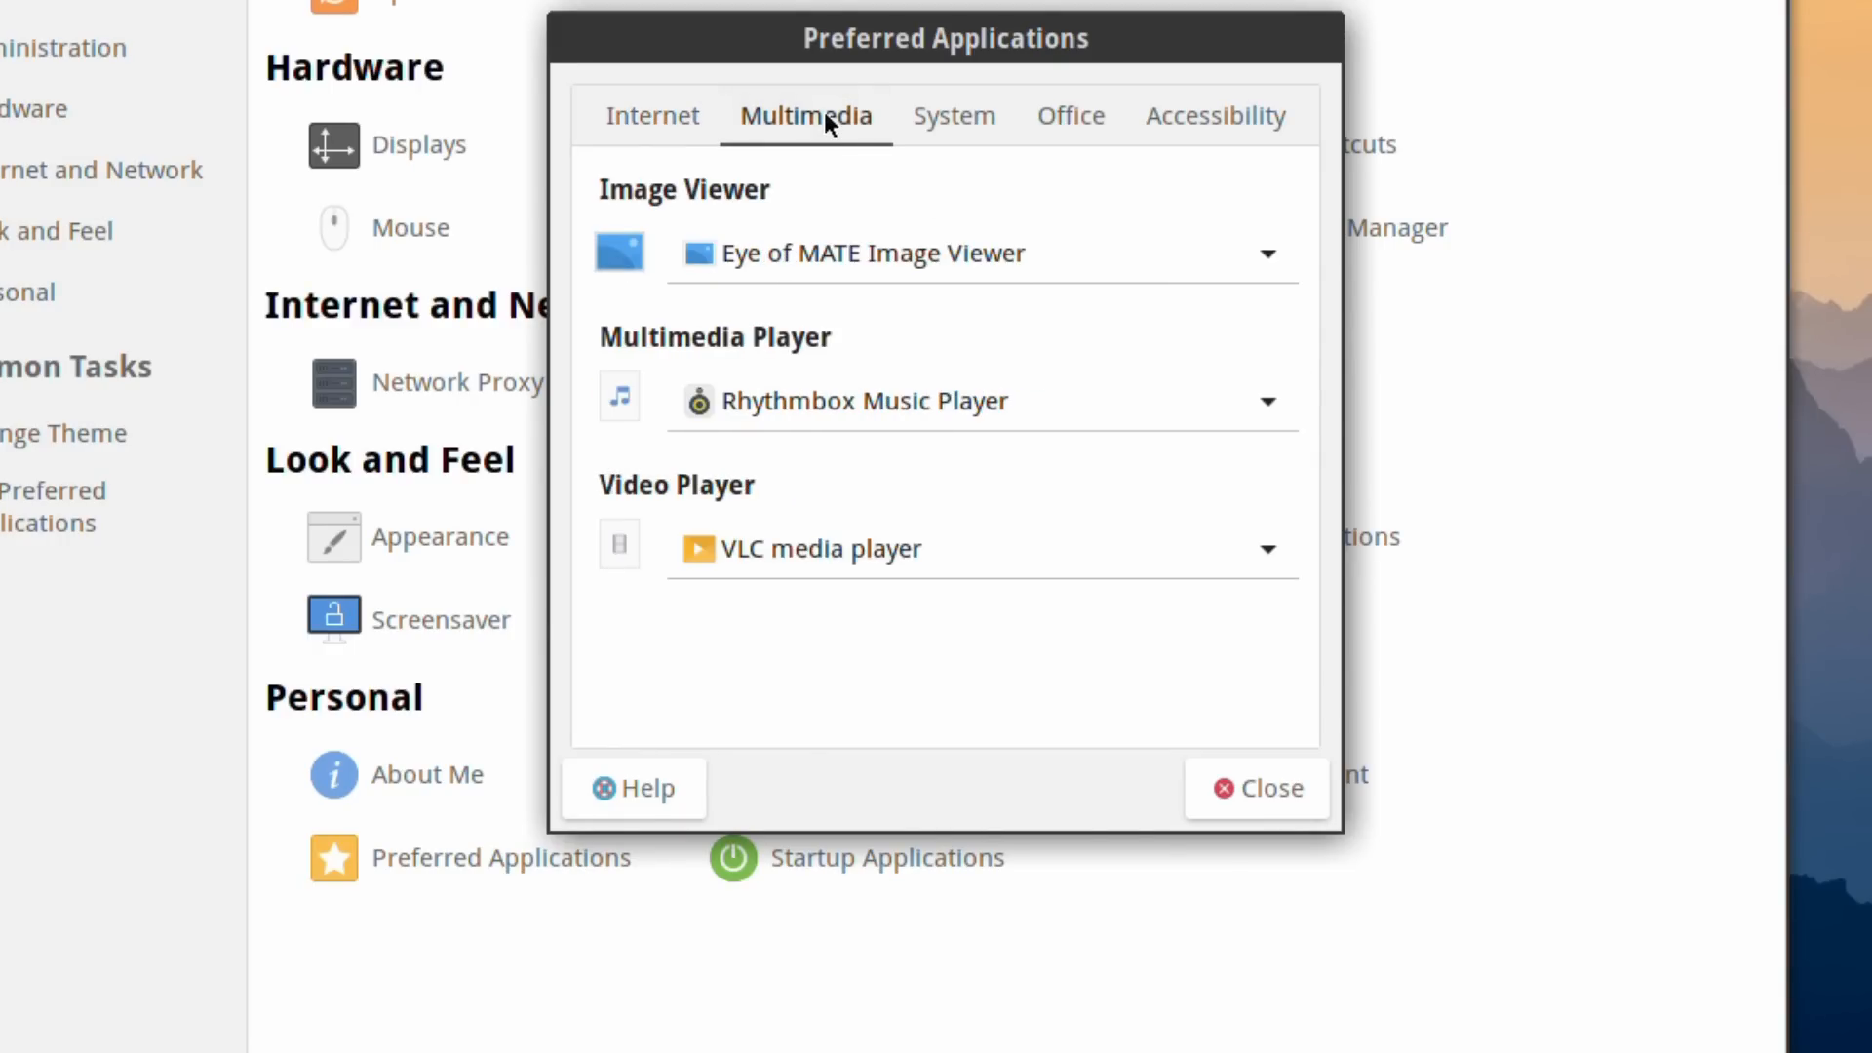
pyautogui.click(986, 118)
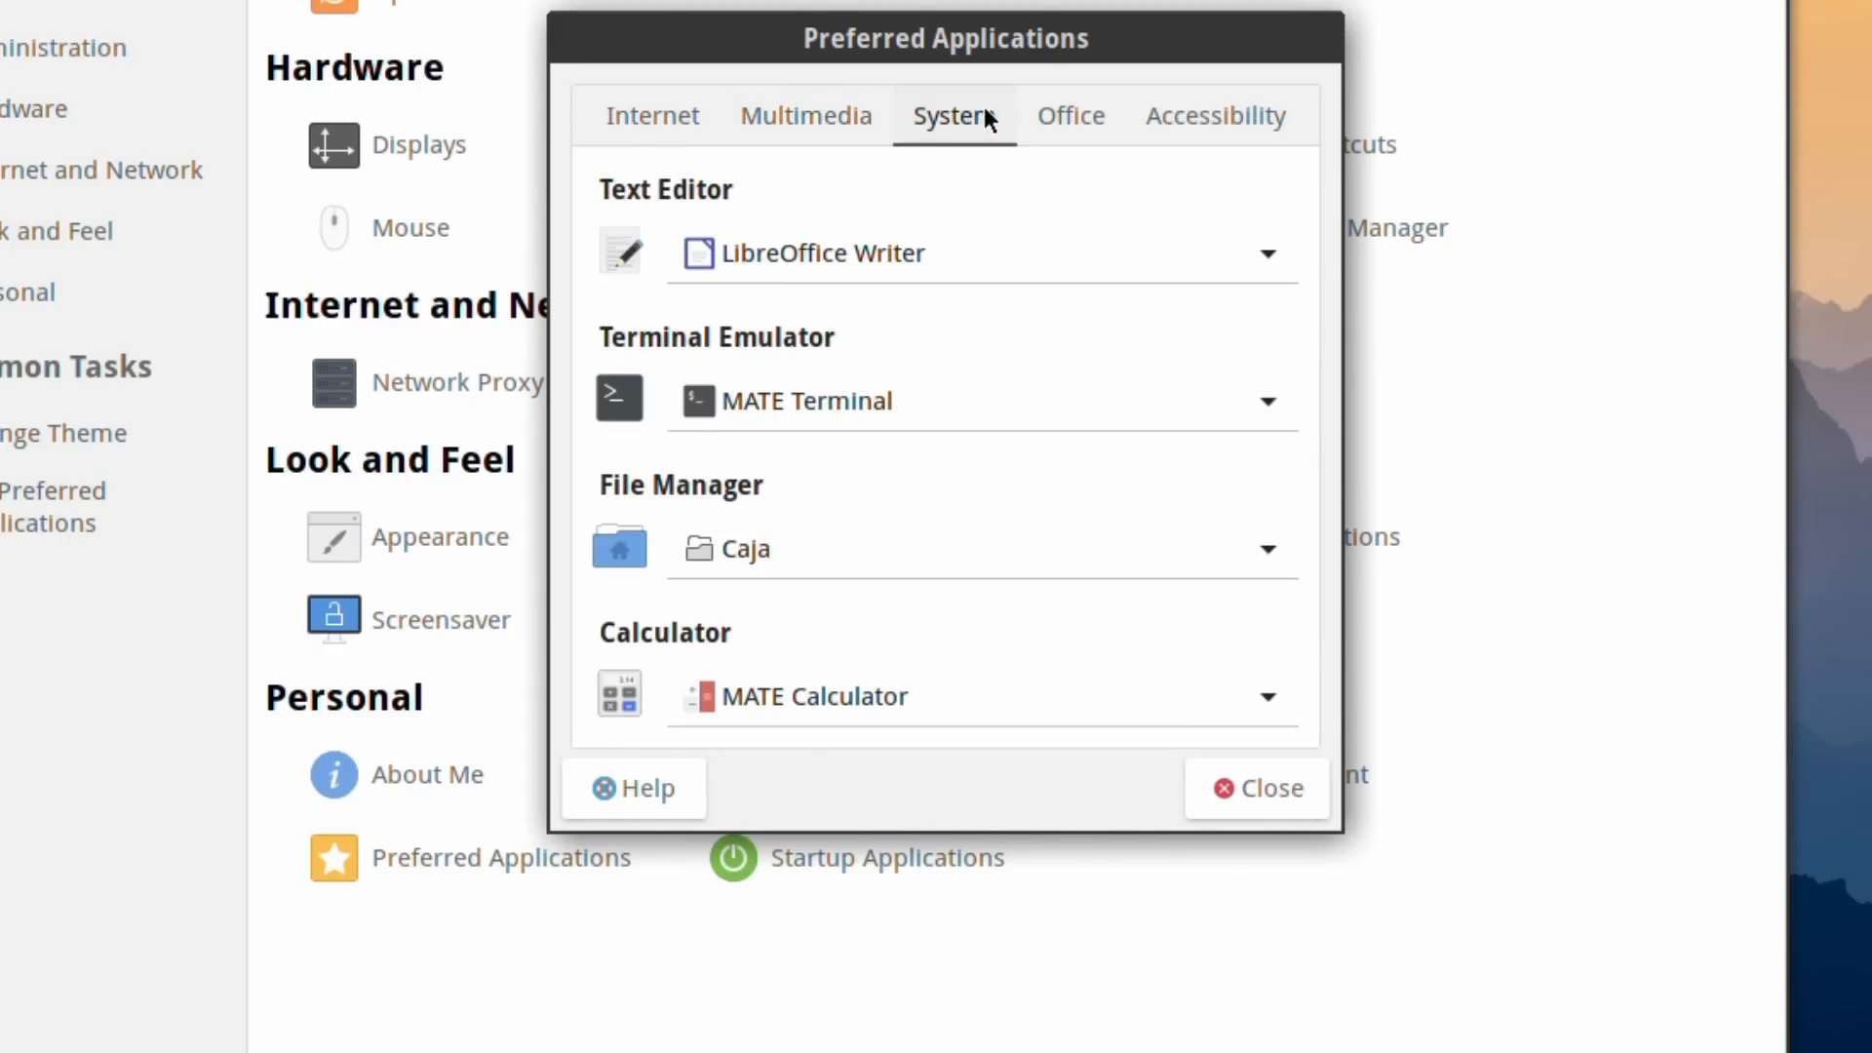
pyautogui.click(1084, 131)
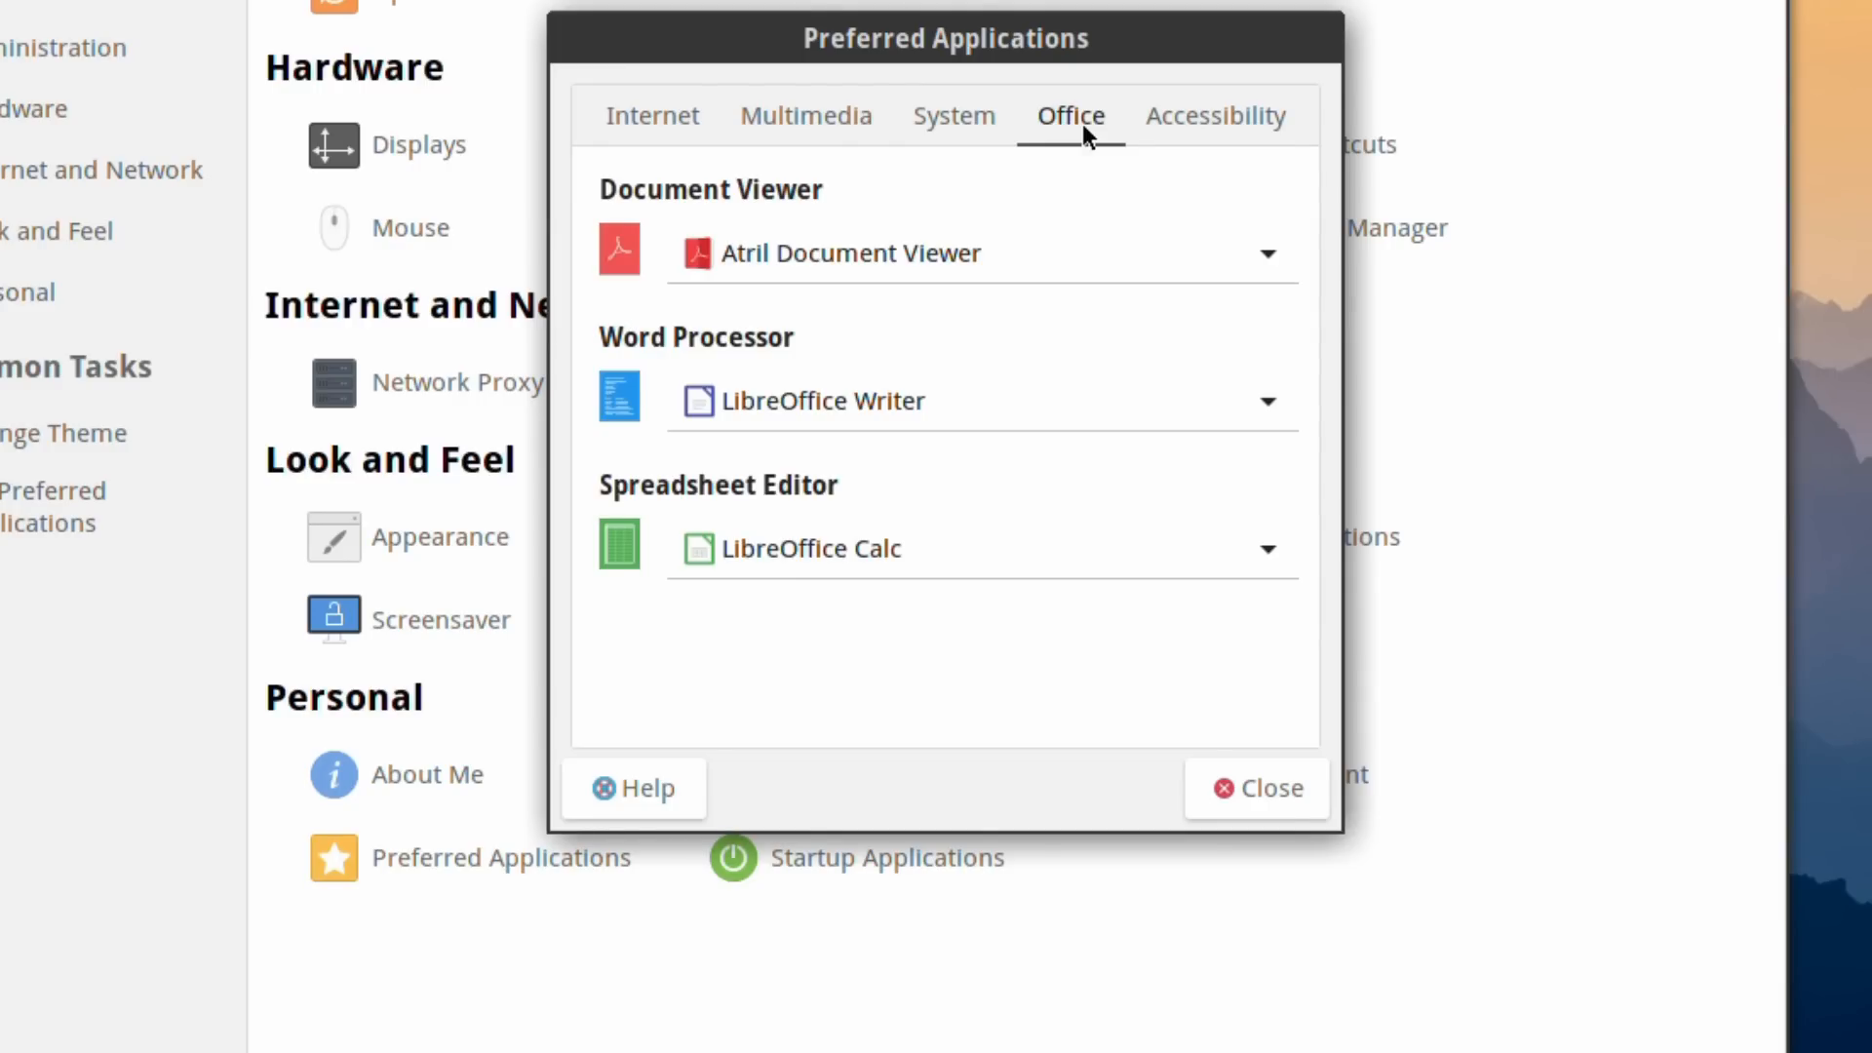
pyautogui.click(1215, 113)
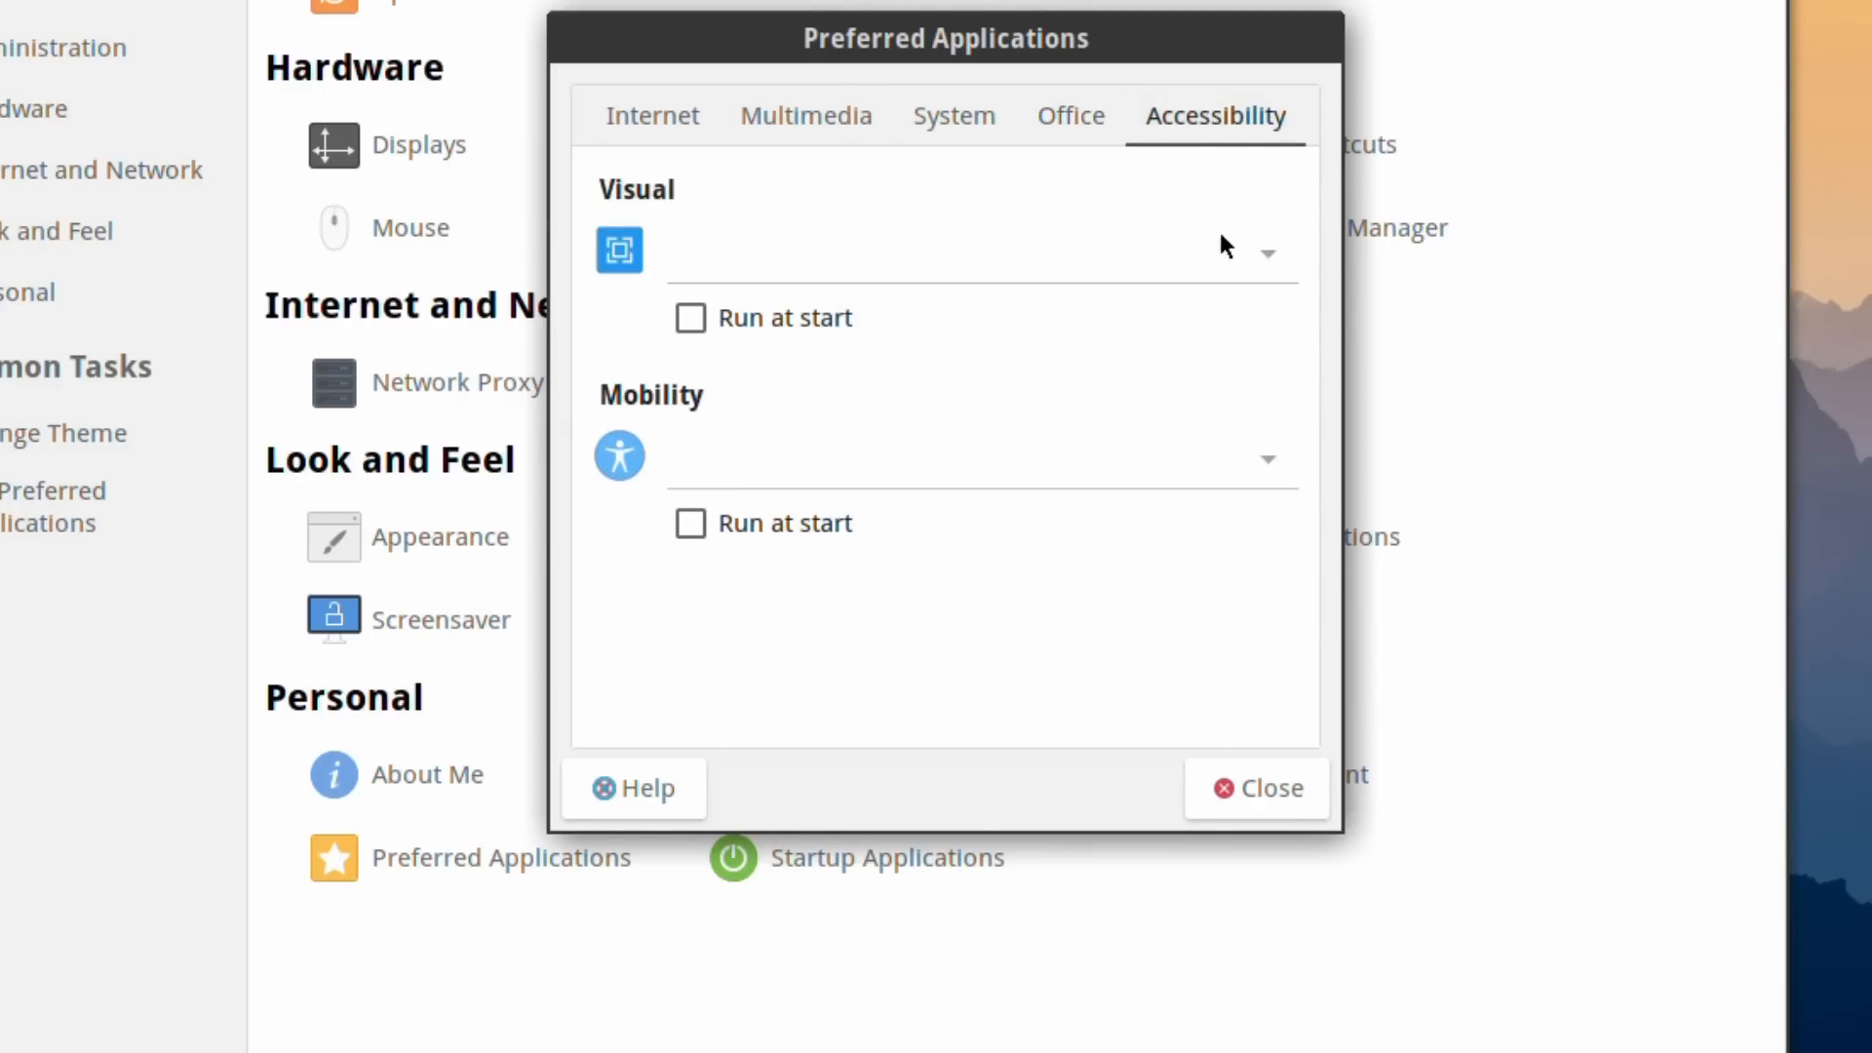
pyautogui.click(1249, 780)
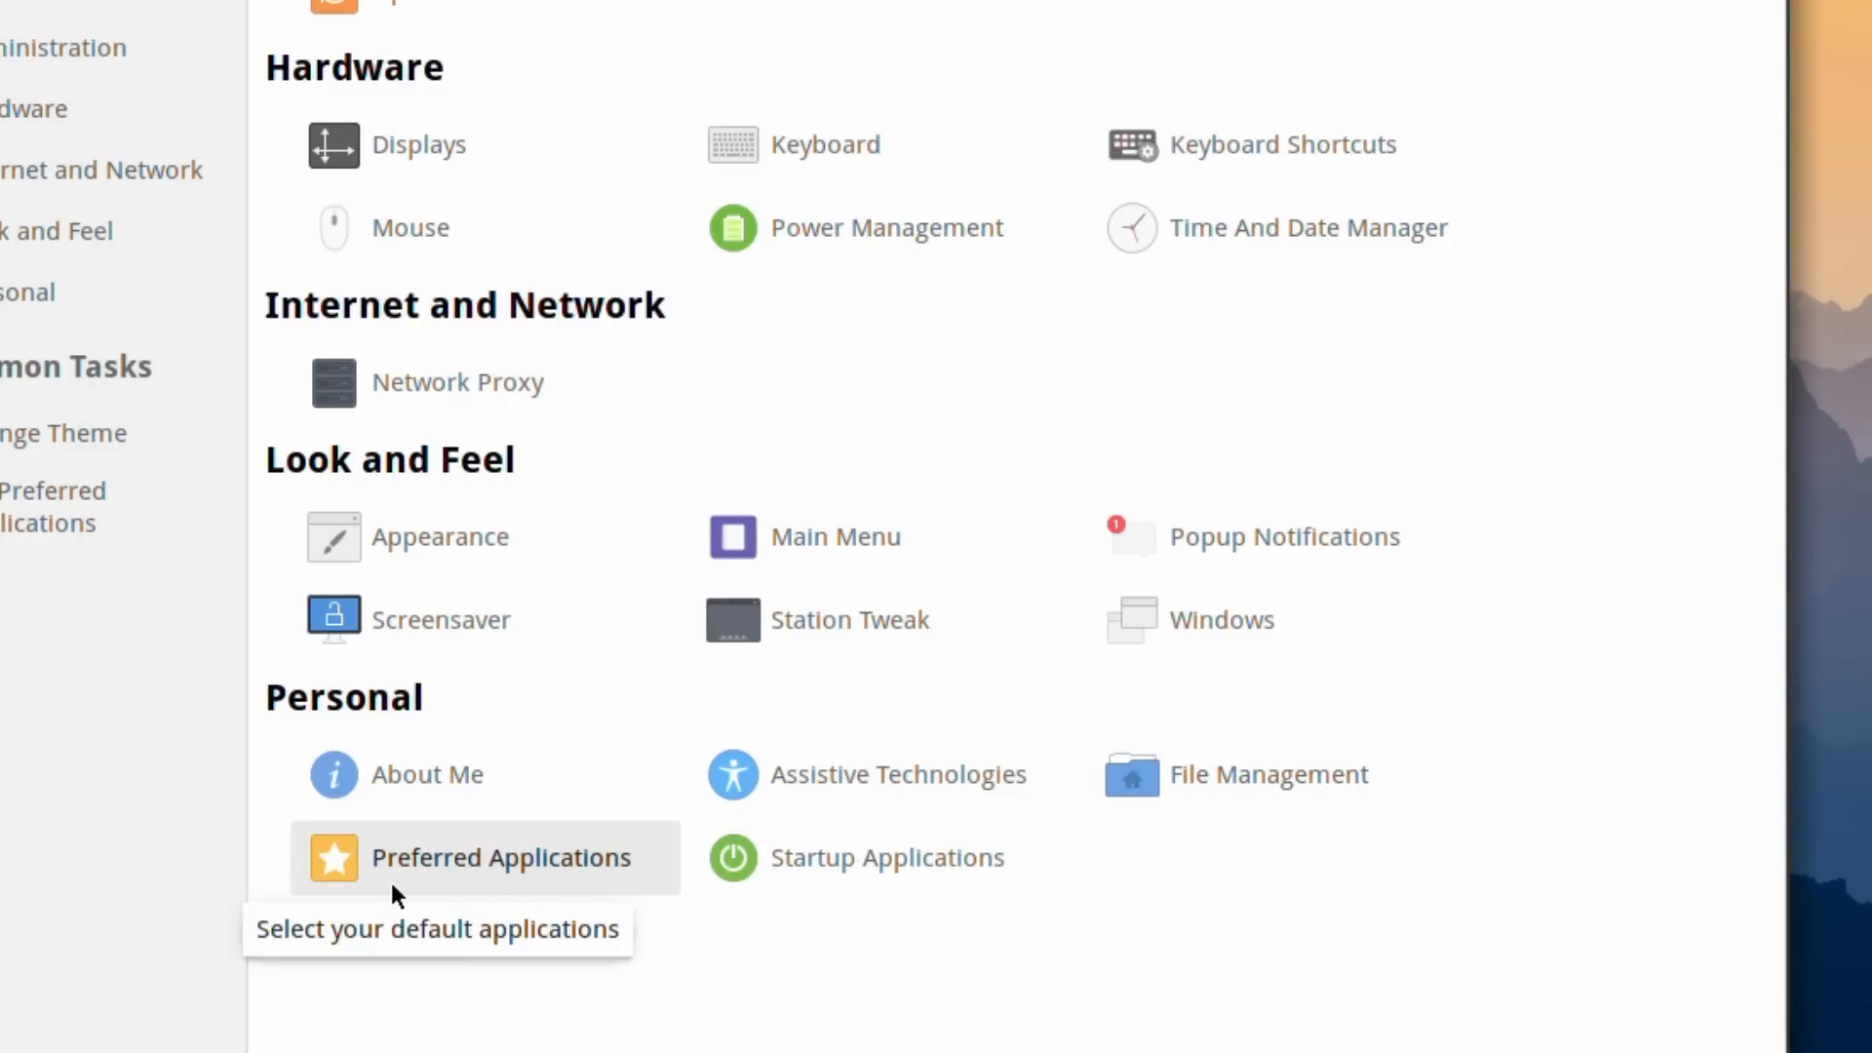
# Review the startup programs and session options, and close the startup preferences and the remaining Station Tweak window
pyautogui.click(827, 872)
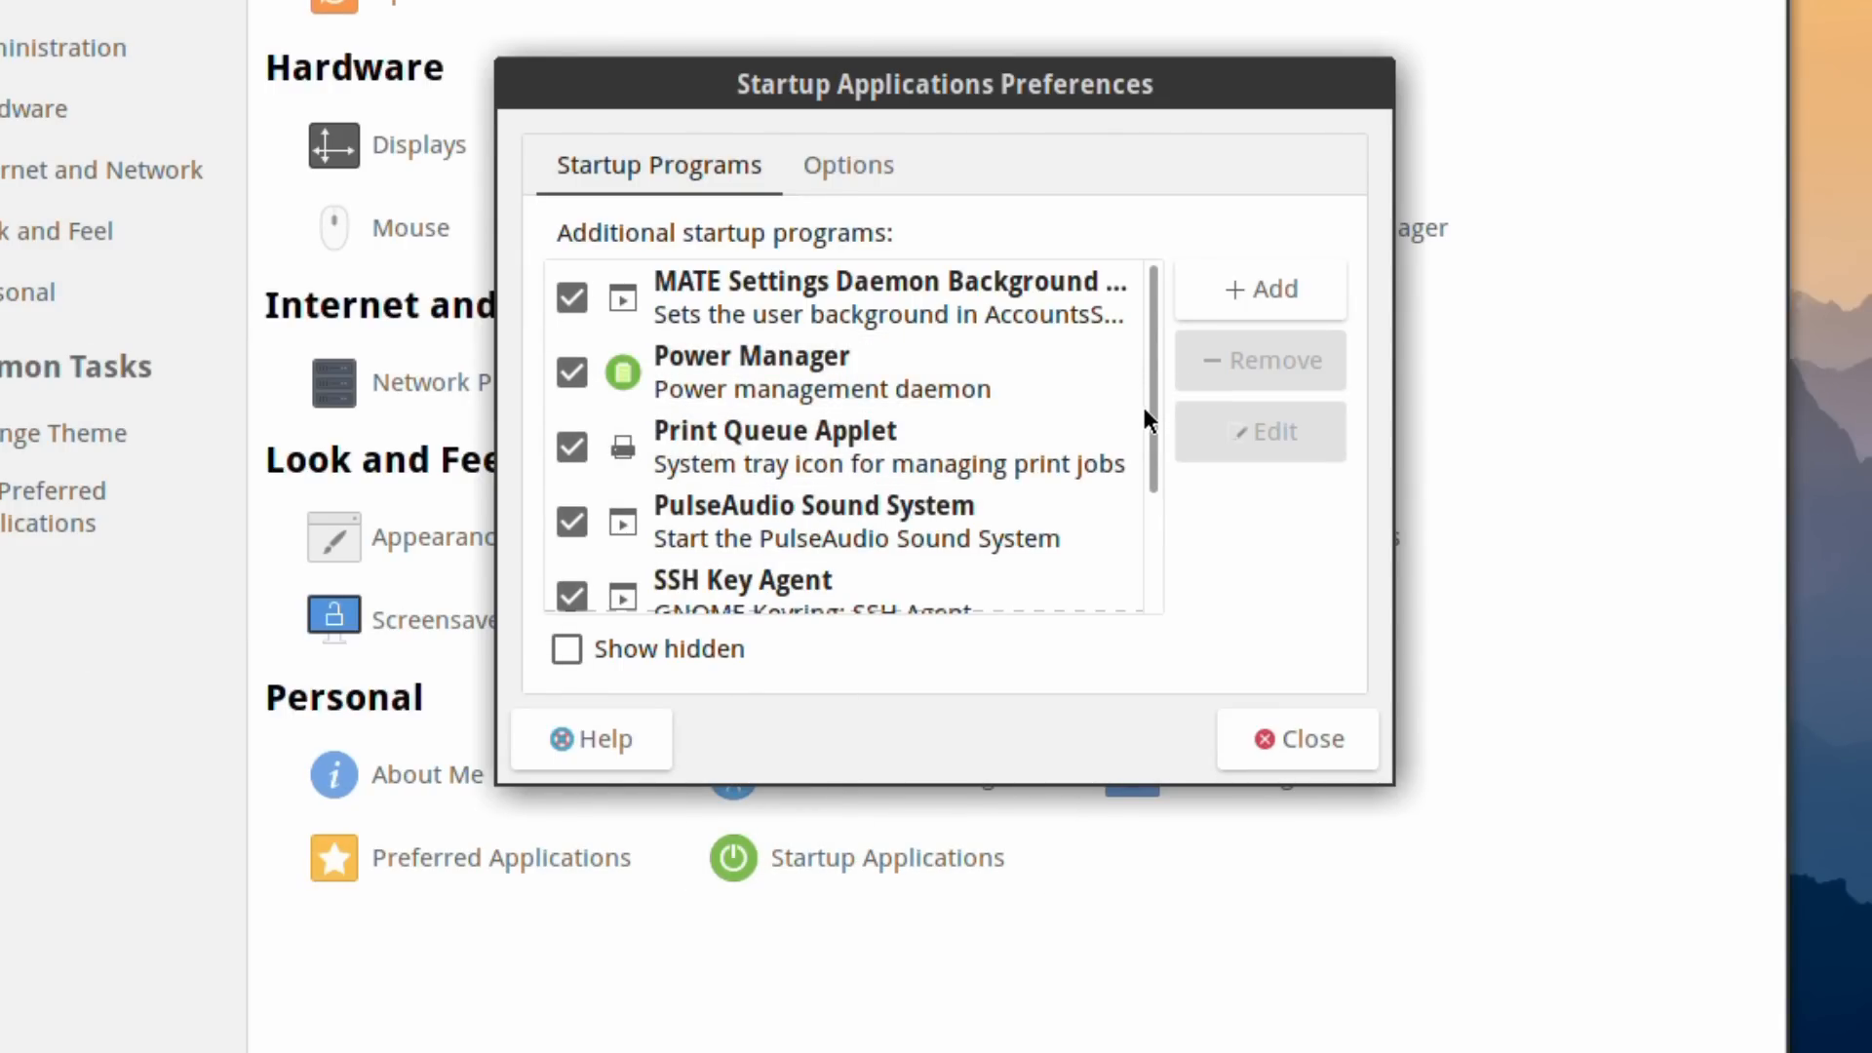
pyautogui.moveTo(1148, 443); pyautogui.dragTo(1178, 386)
pyautogui.click(827, 166)
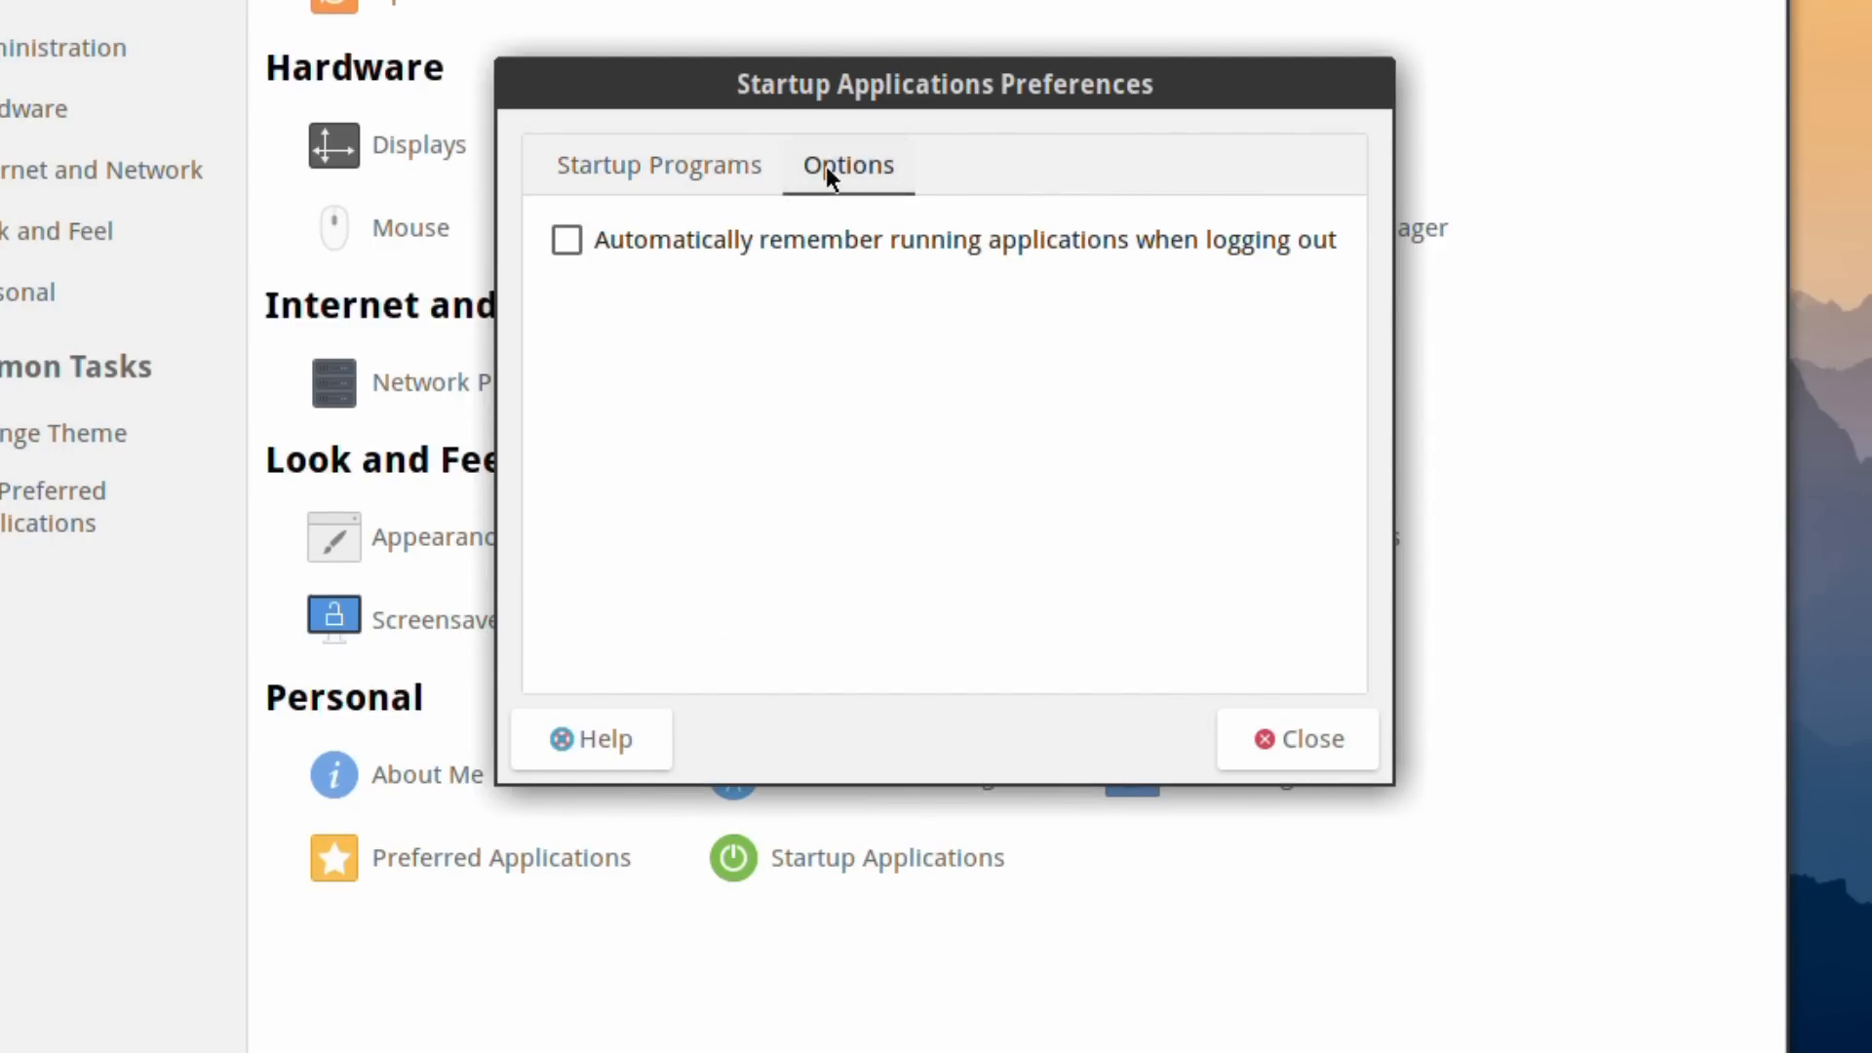
pyautogui.click(665, 175)
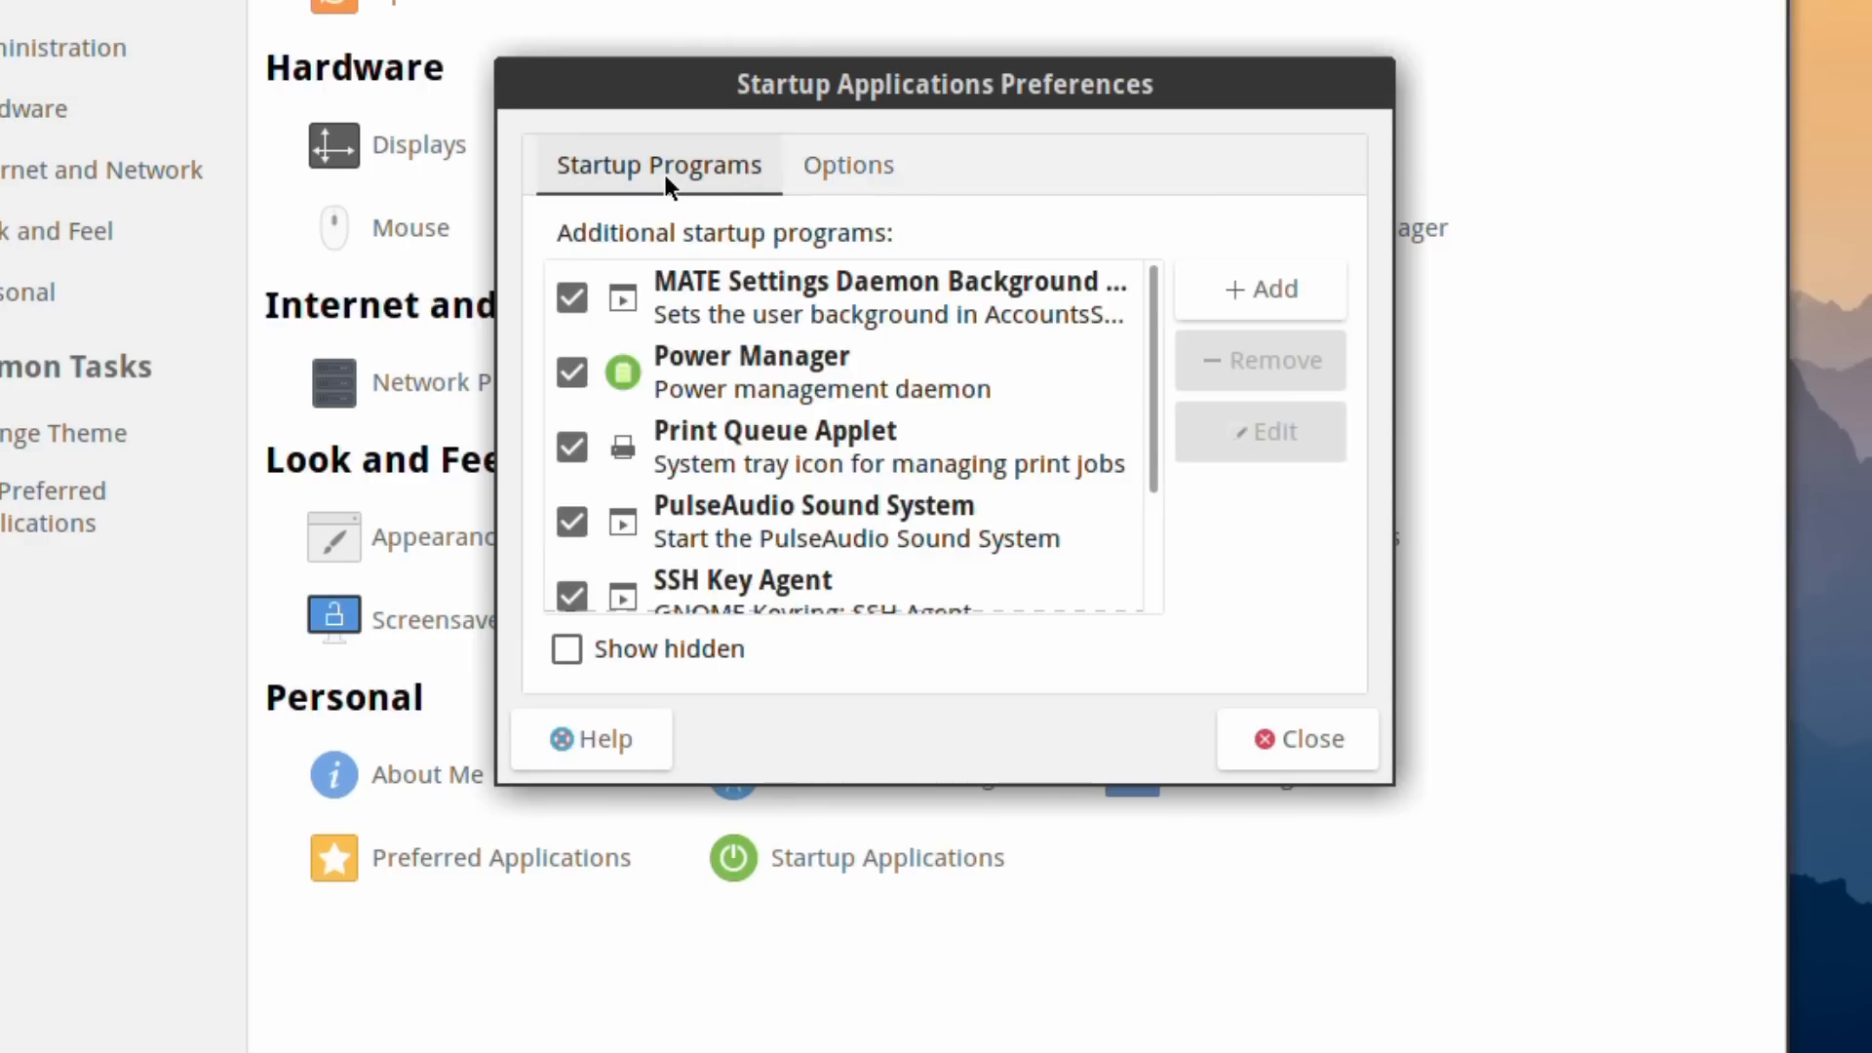
pyautogui.click(1325, 739)
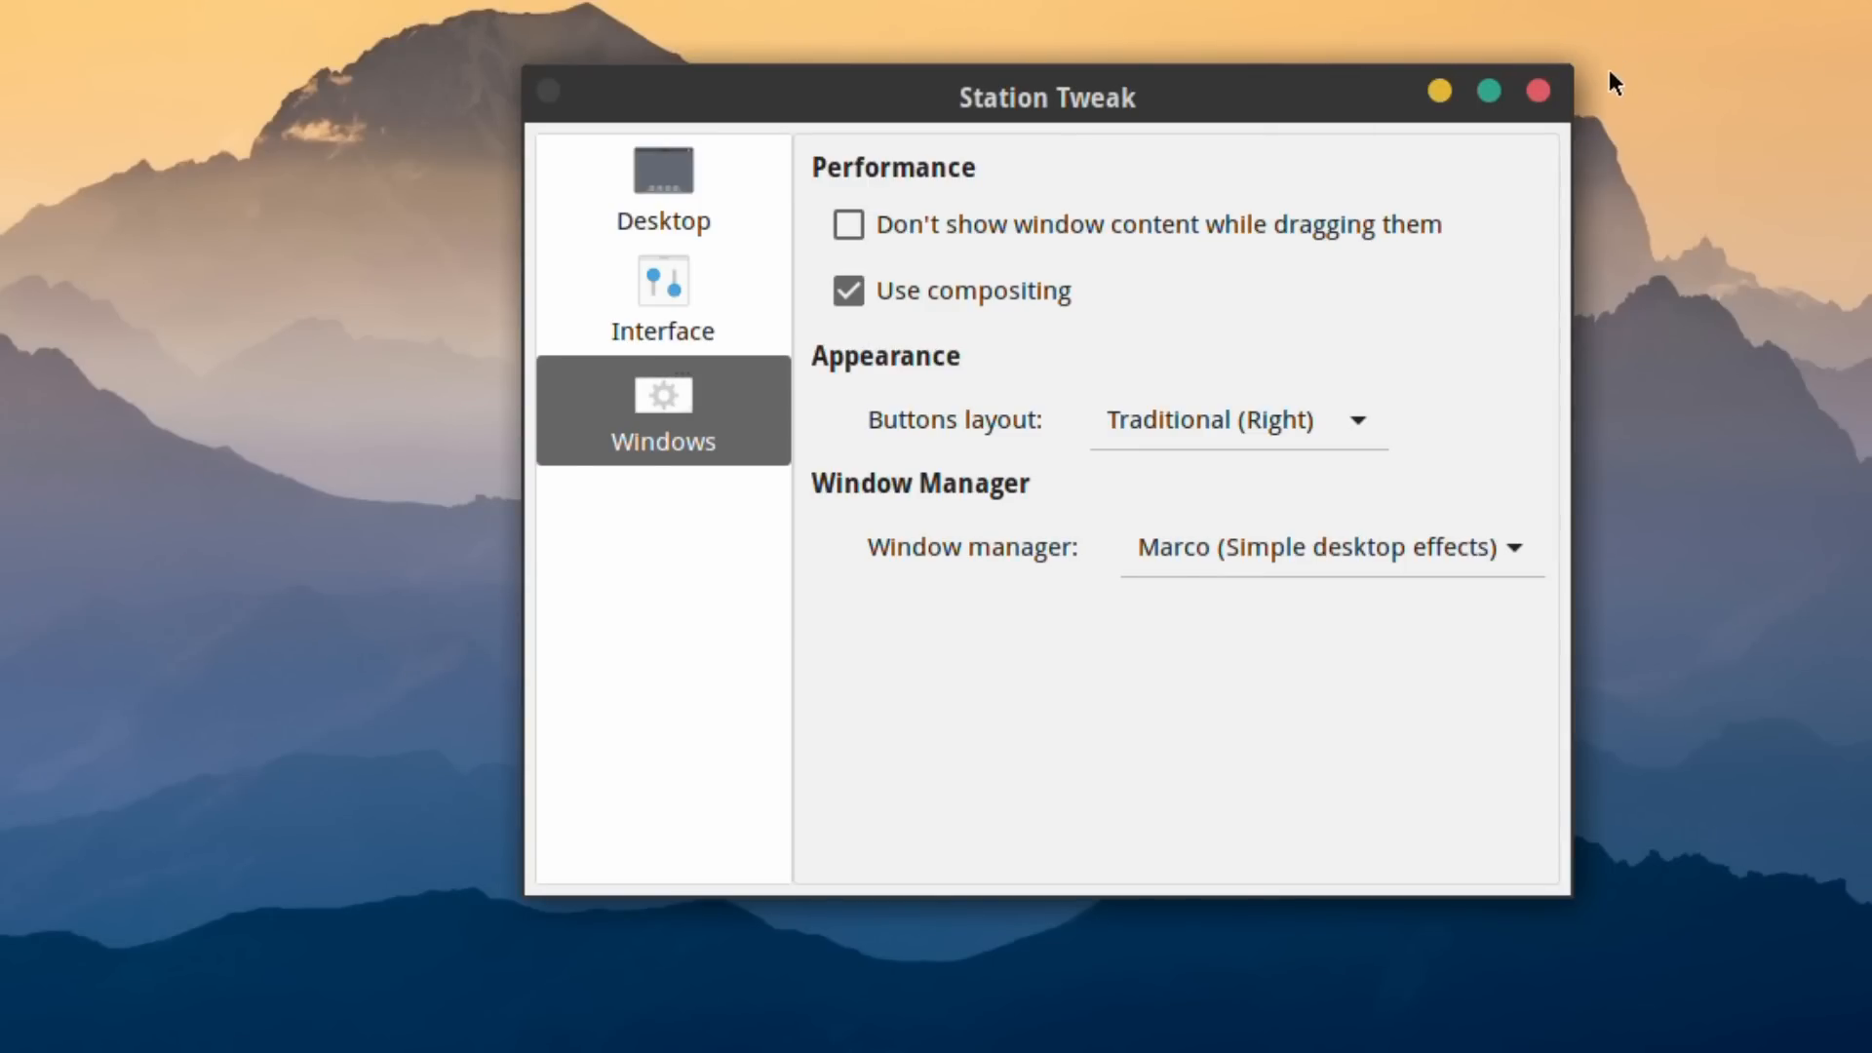
pyautogui.click(1540, 89)
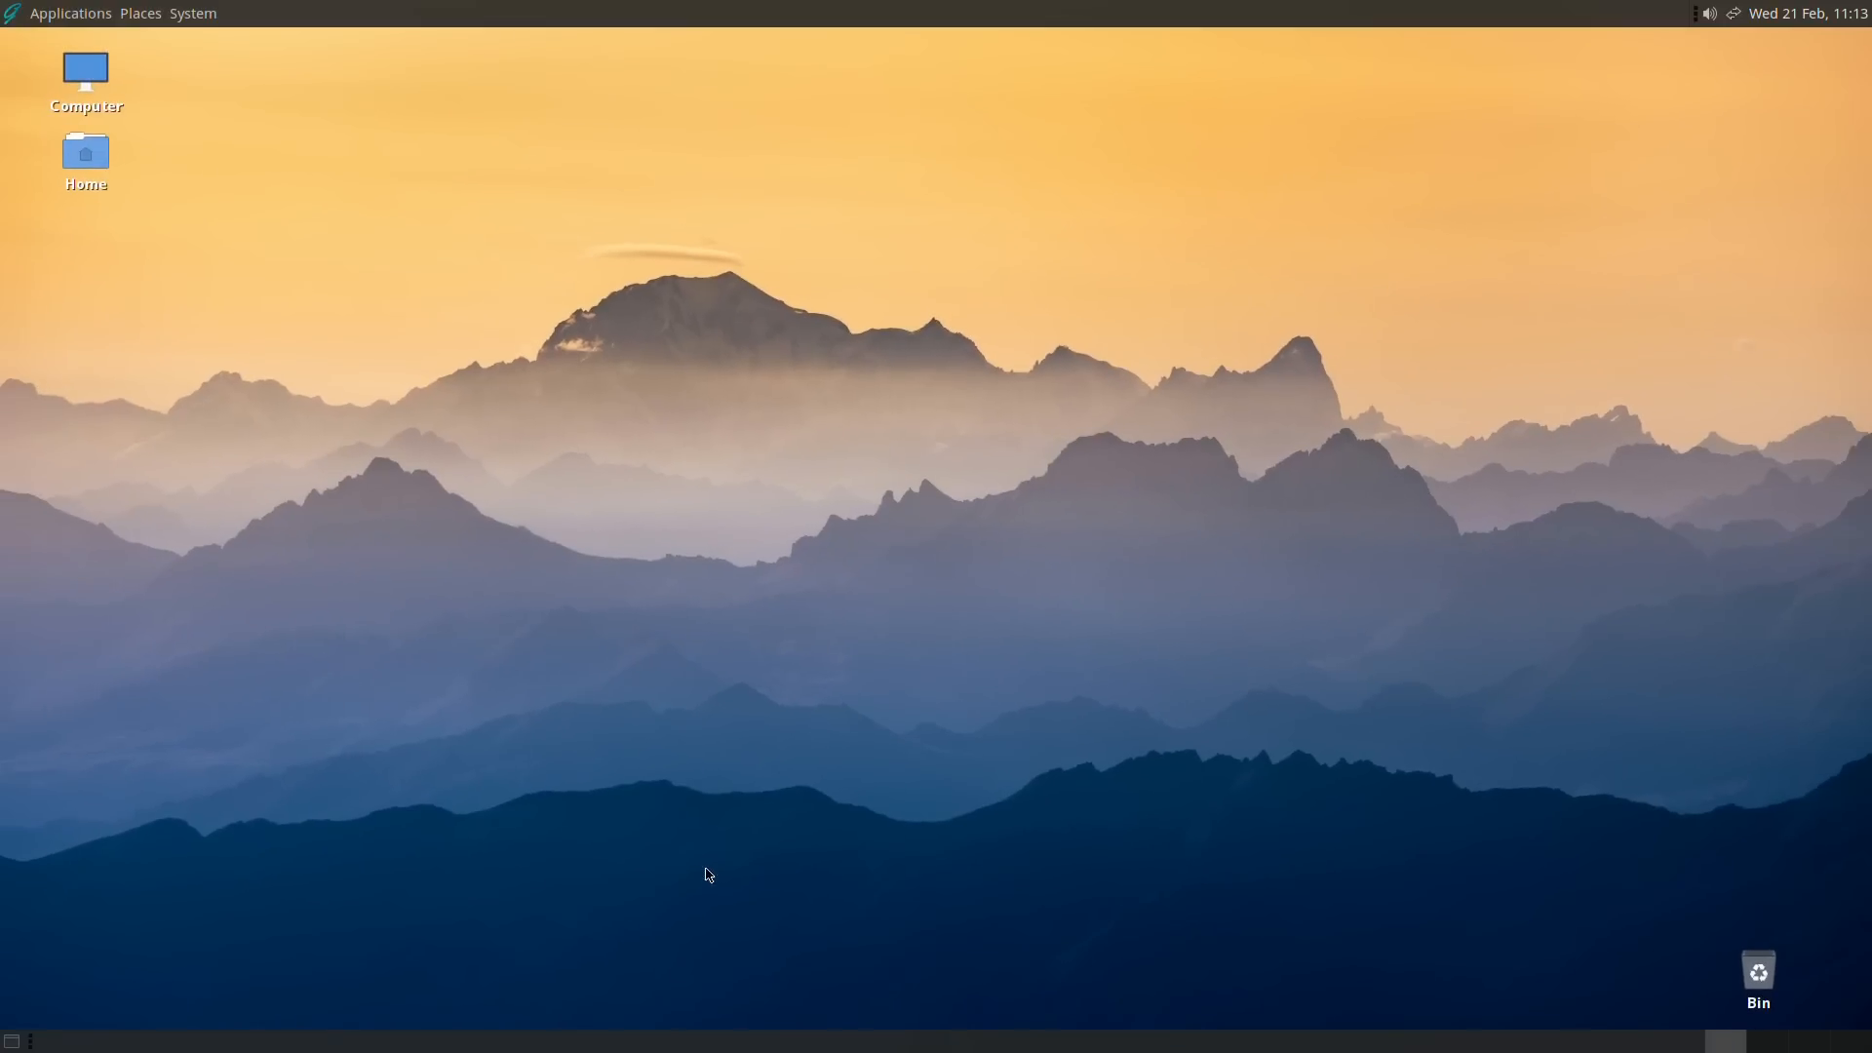
# Launch Firefox Web Browser, skip its welcome setup pages, and close the Firefox Privacy Notice page
pyautogui.click(17, 12)
pyautogui.moveTo(56, 175)
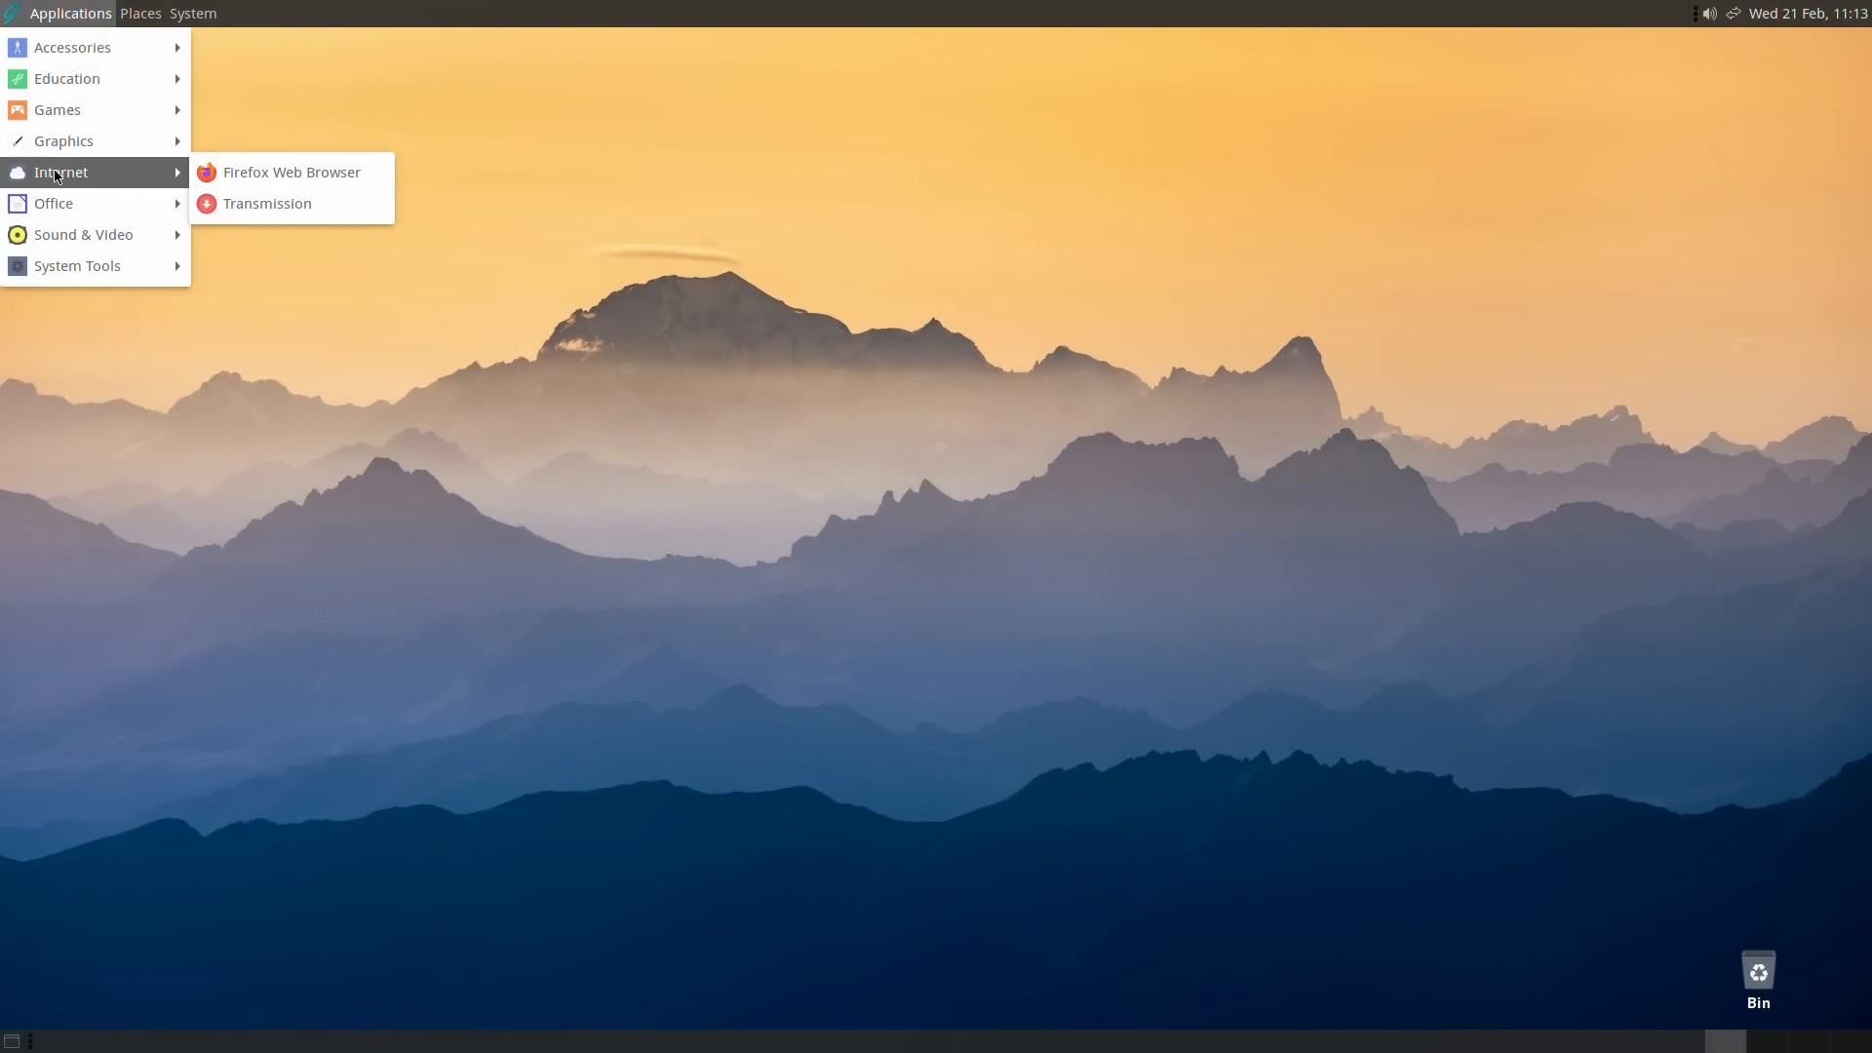
pyautogui.click(248, 180)
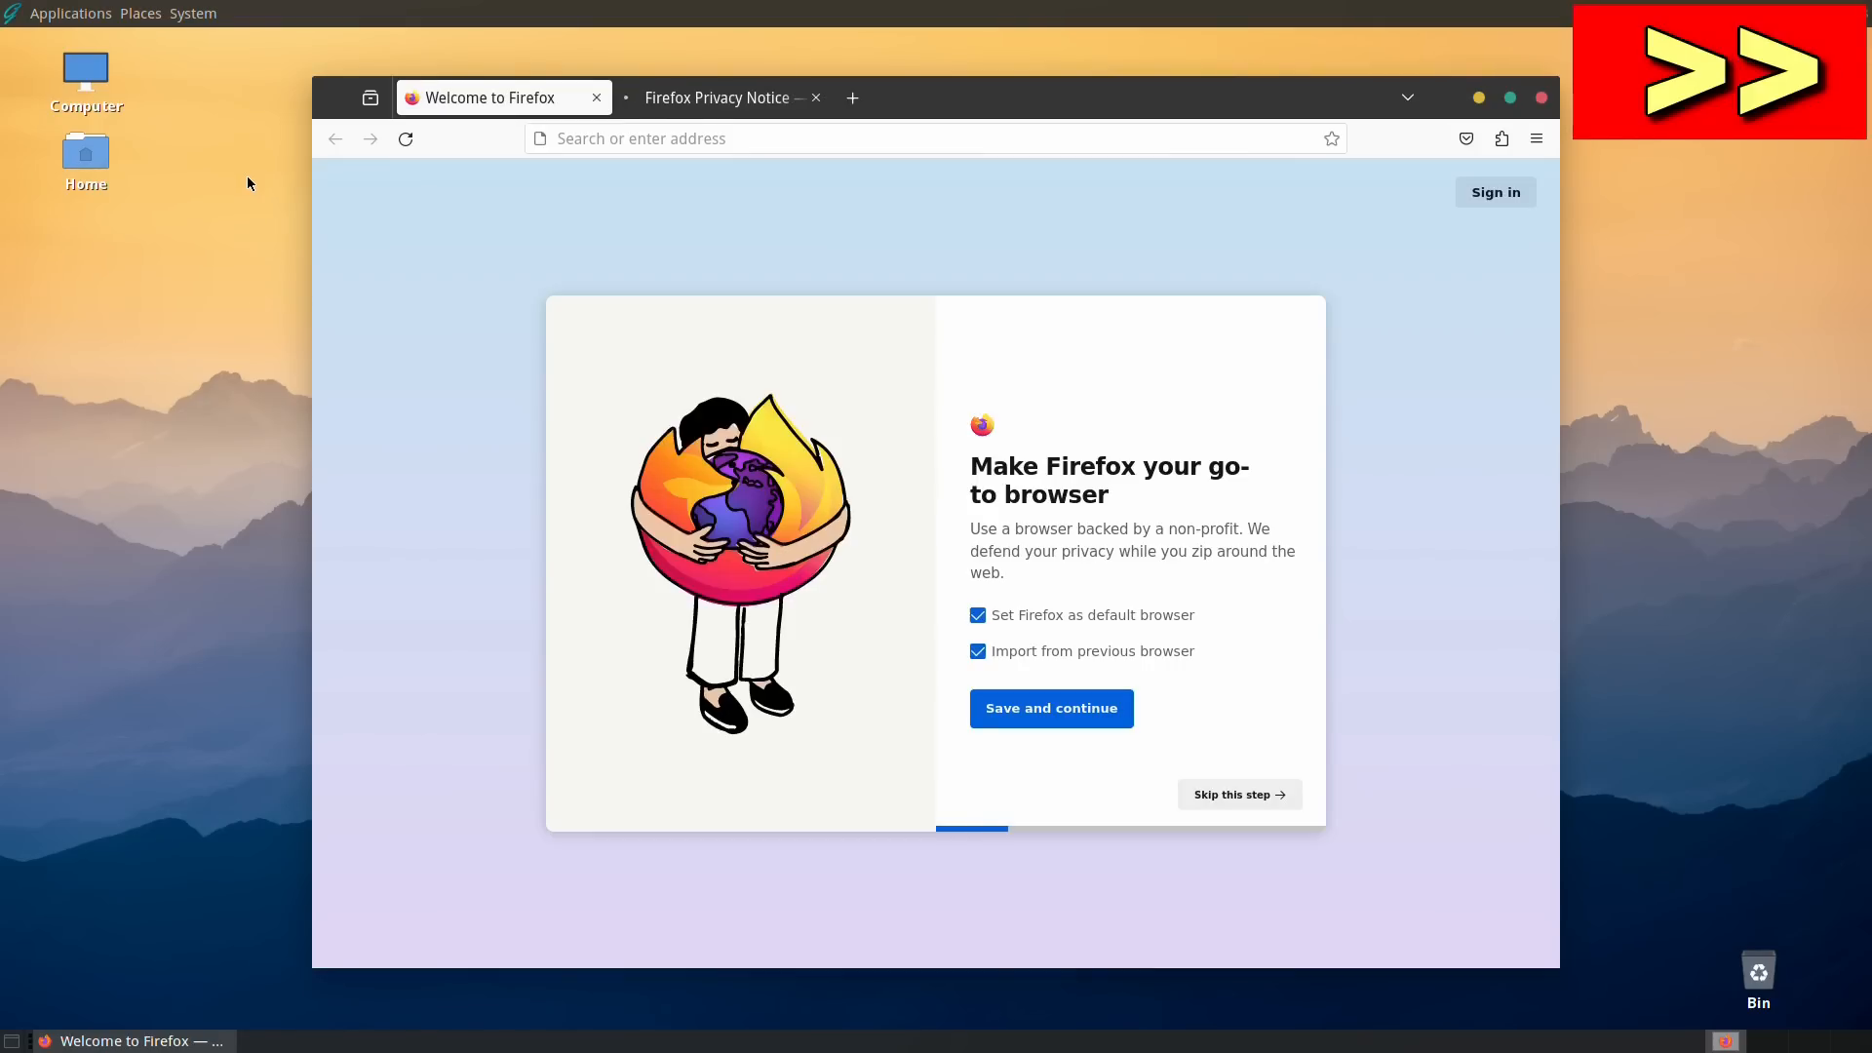
pyautogui.click(1254, 794)
pyautogui.click(1255, 794)
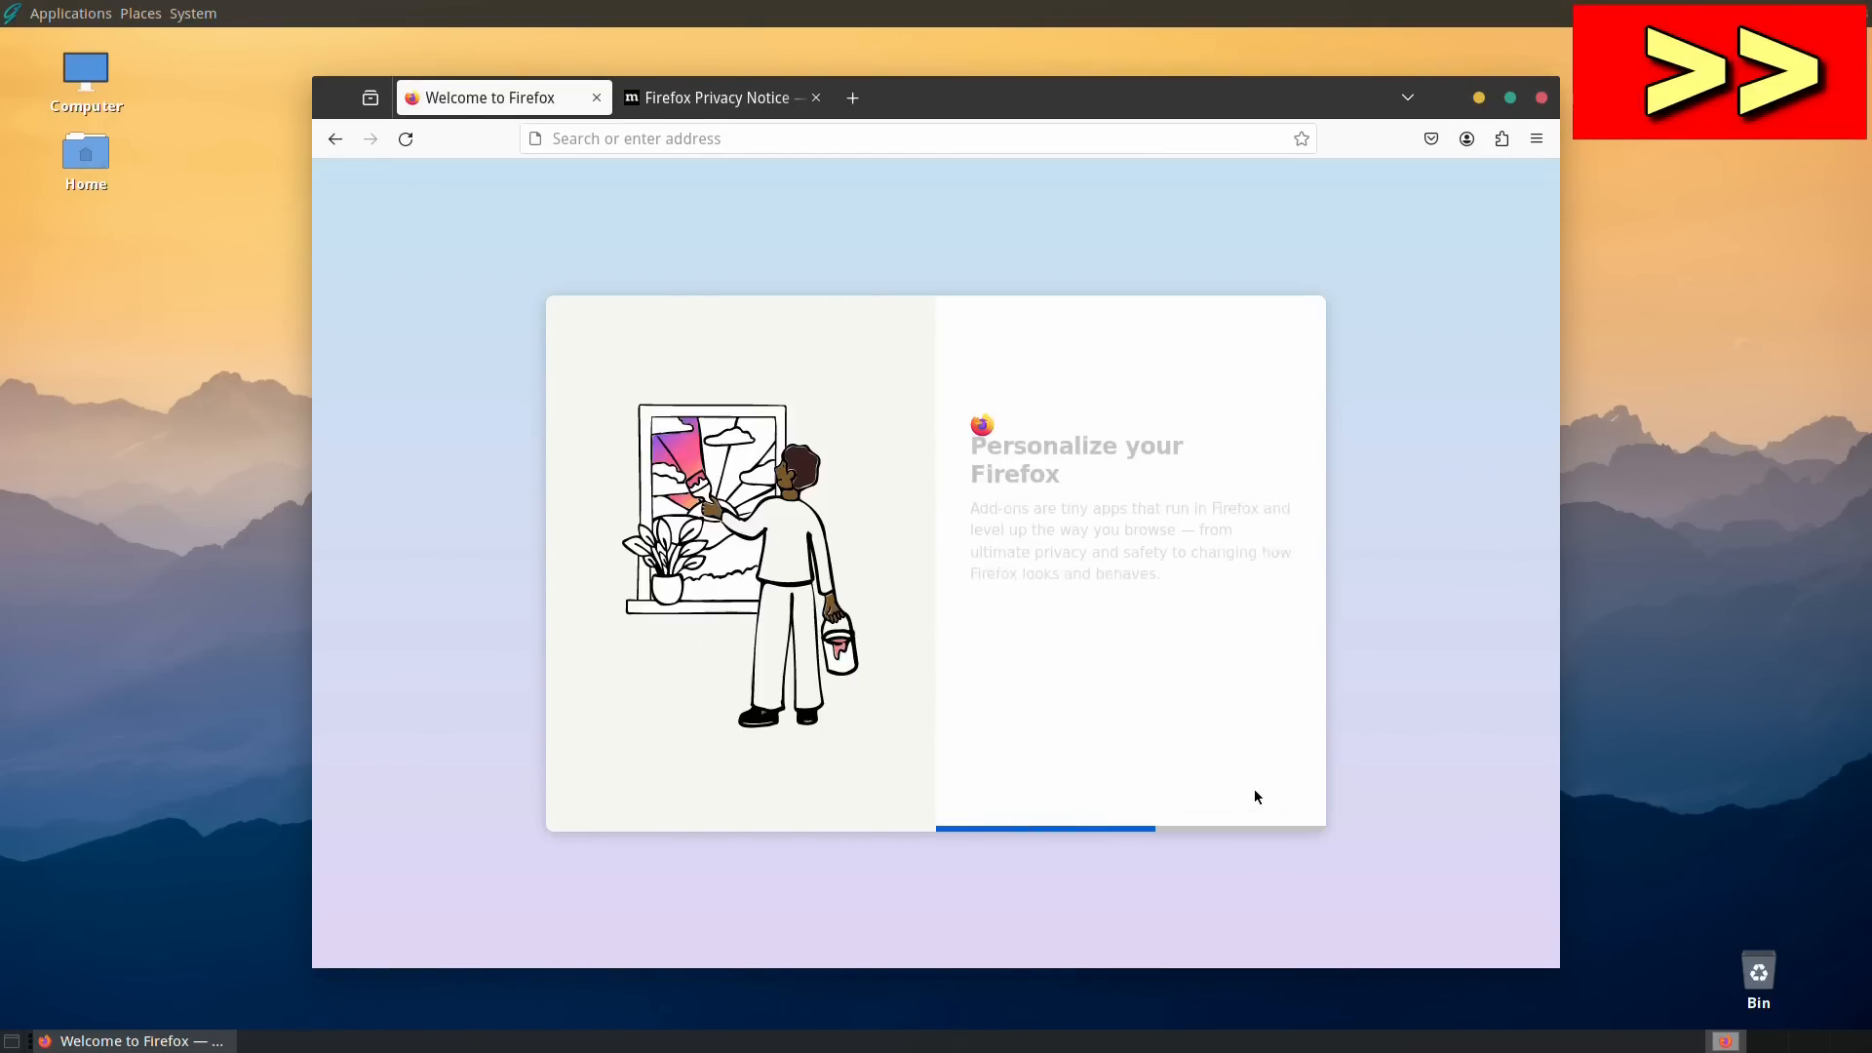
pyautogui.click(1255, 794)
pyautogui.click(1062, 648)
pyautogui.click(816, 97)
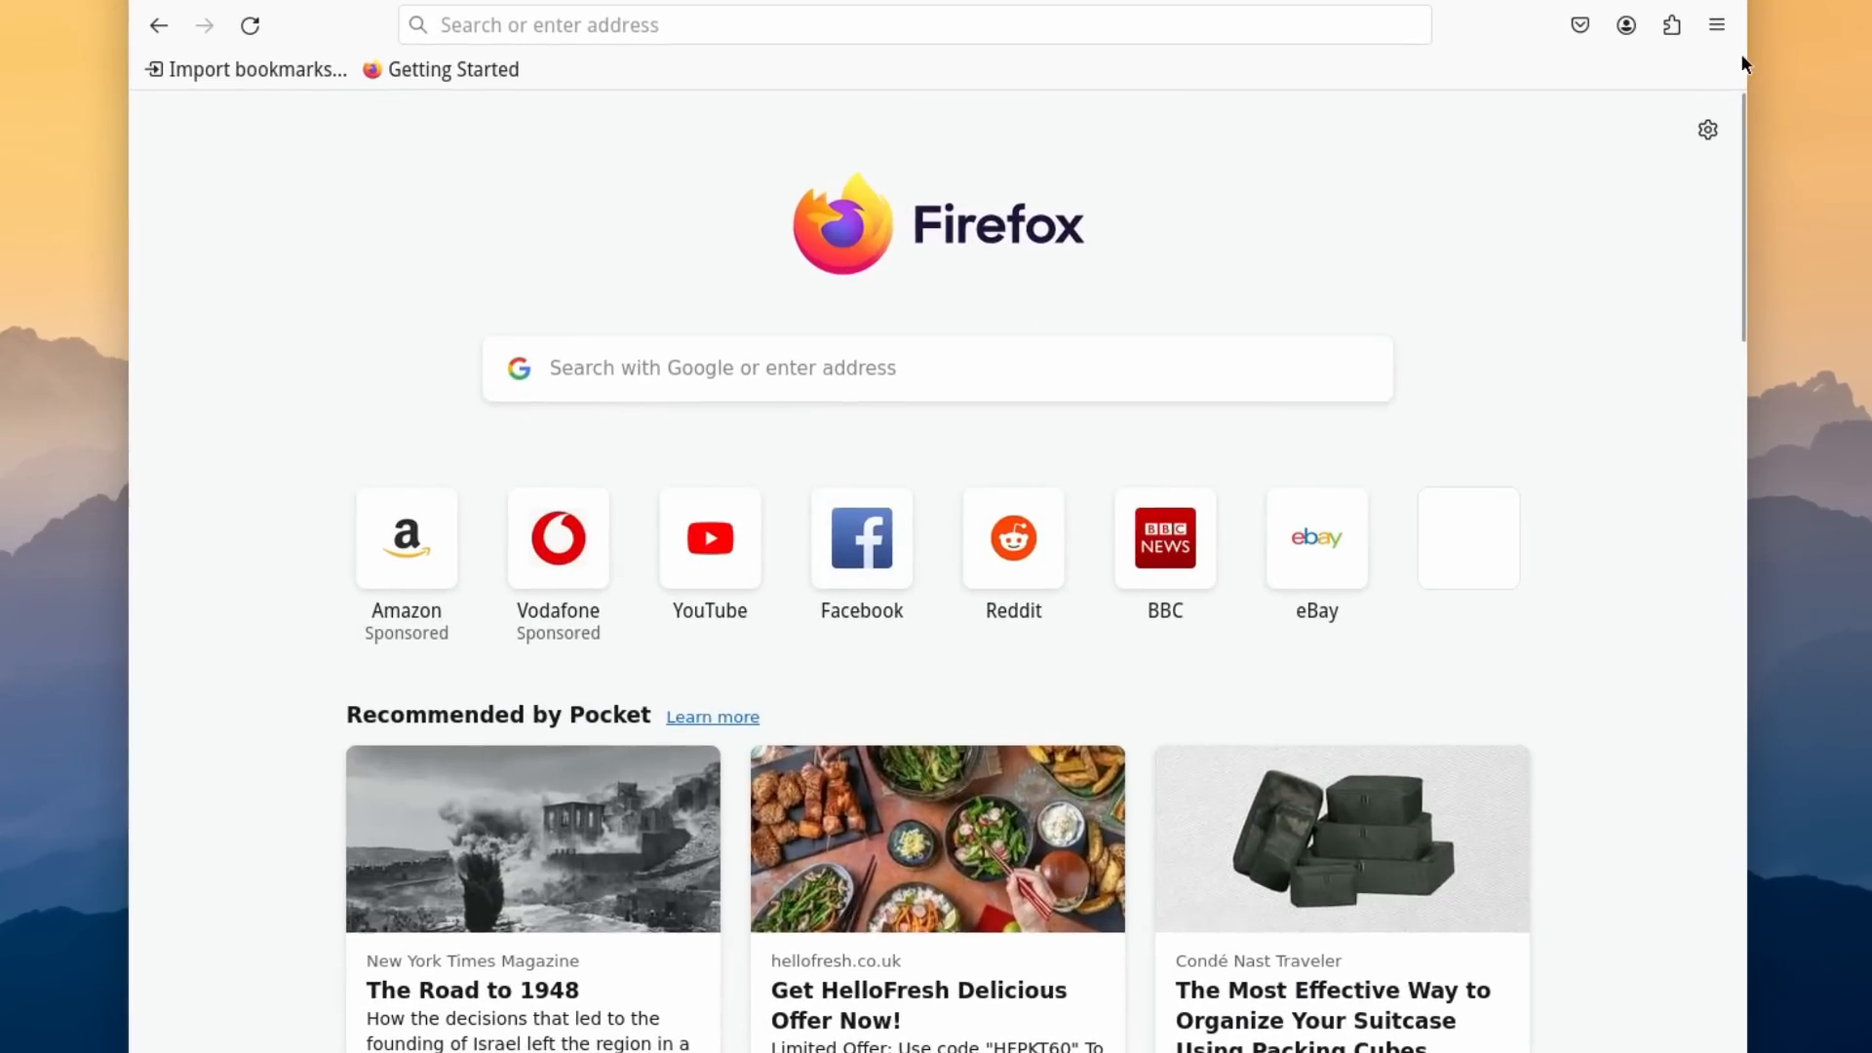
# Check the installed Firefox version in About Firefox and close the information window
pyautogui.click(1537, 139)
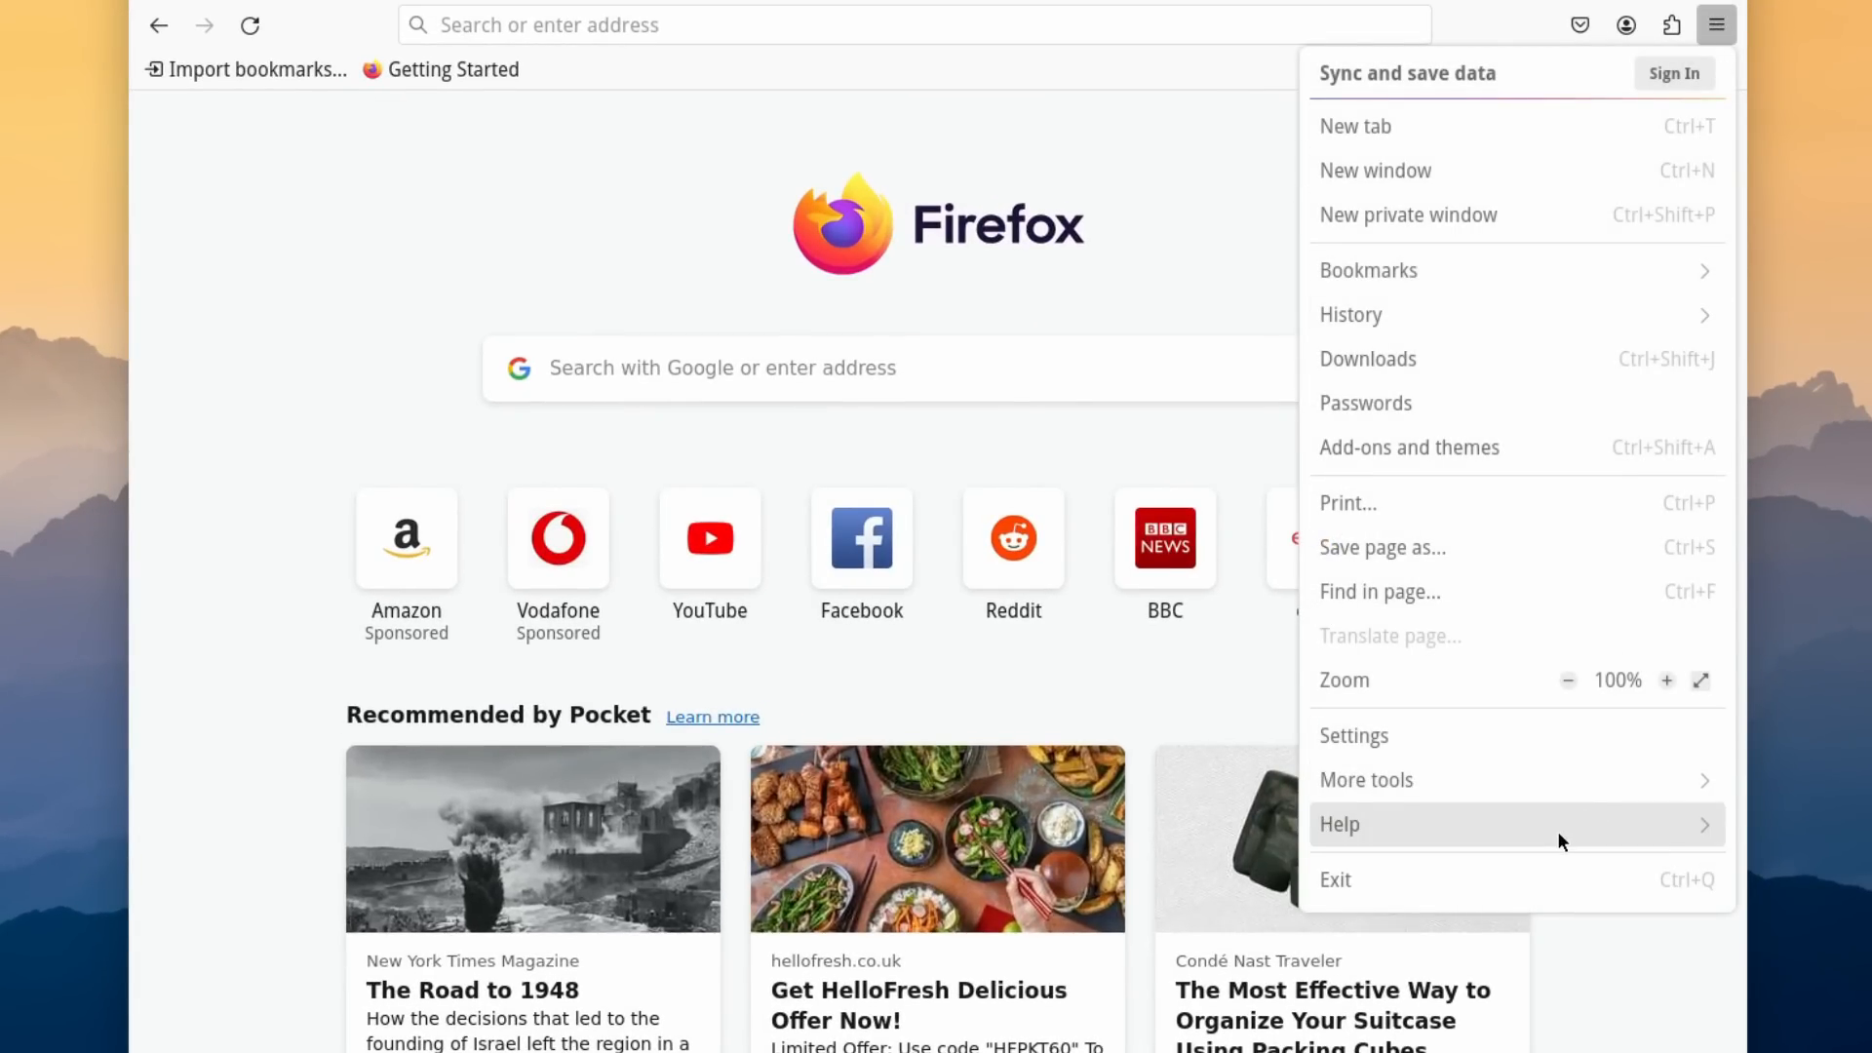
pyautogui.click(1677, 825)
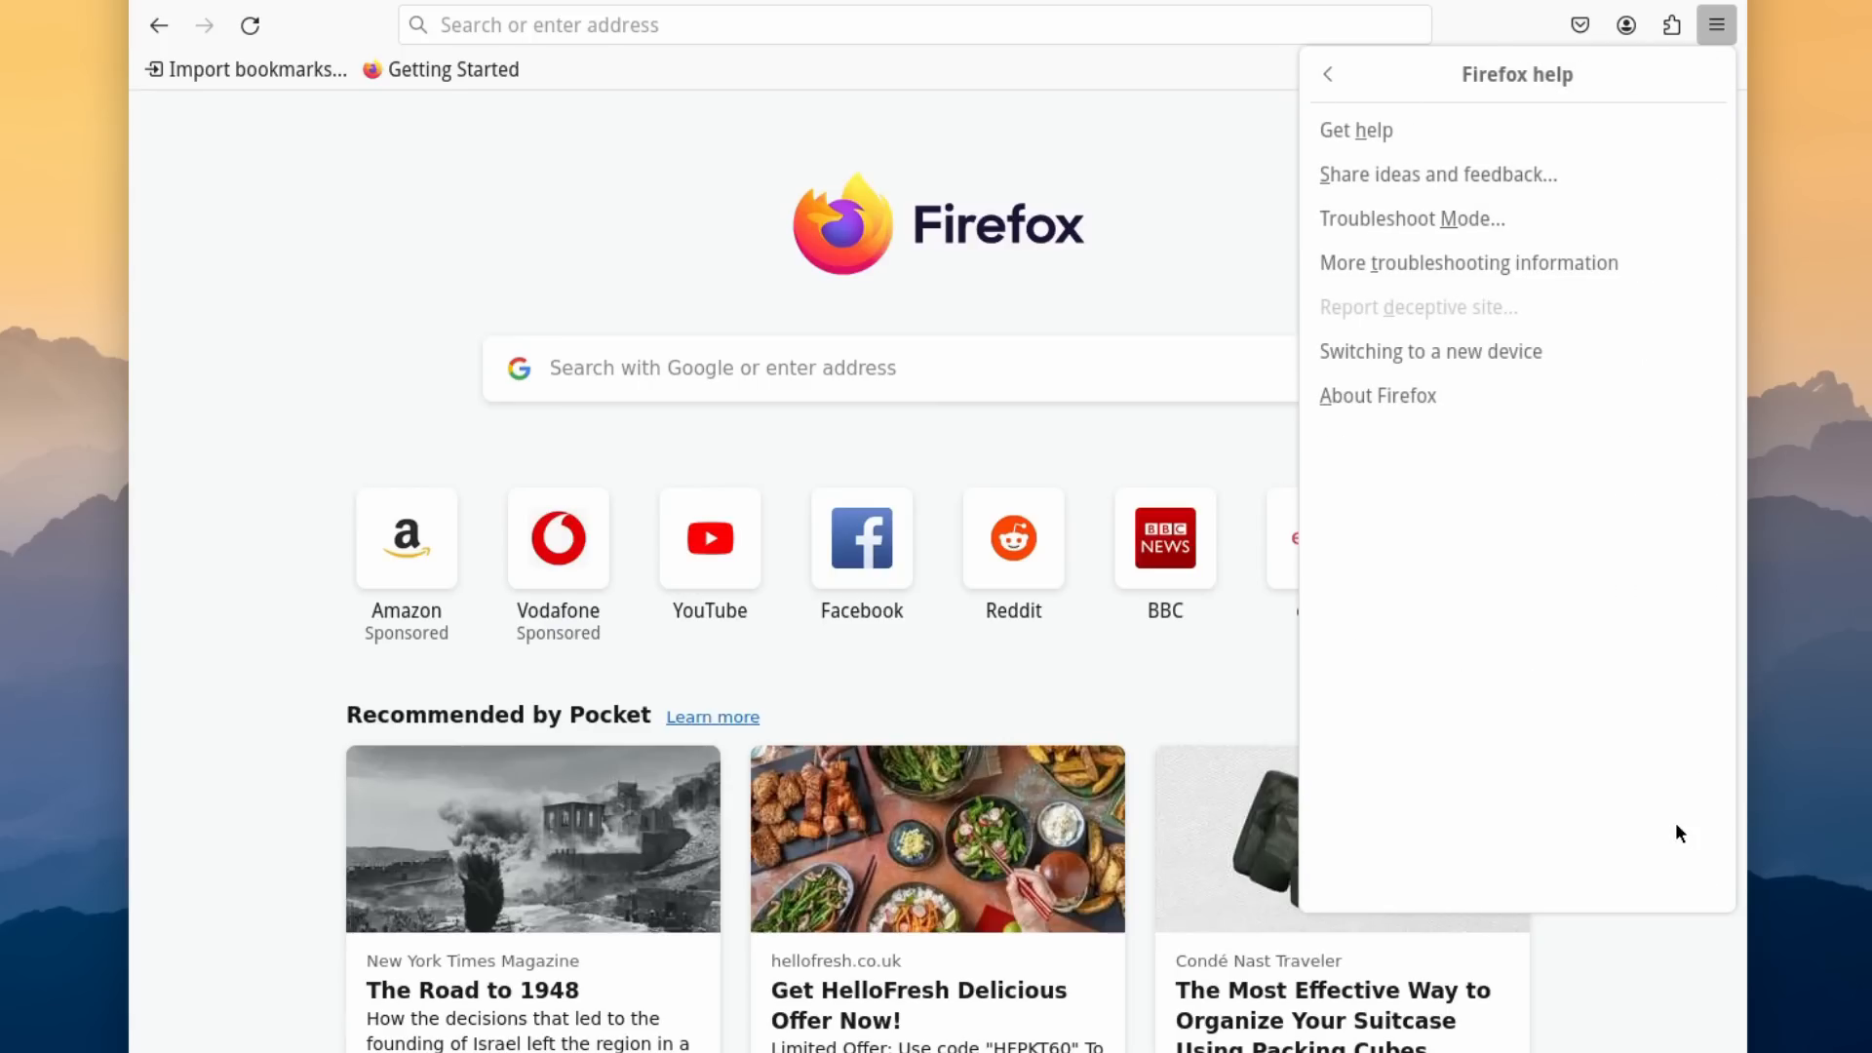
pyautogui.click(1426, 395)
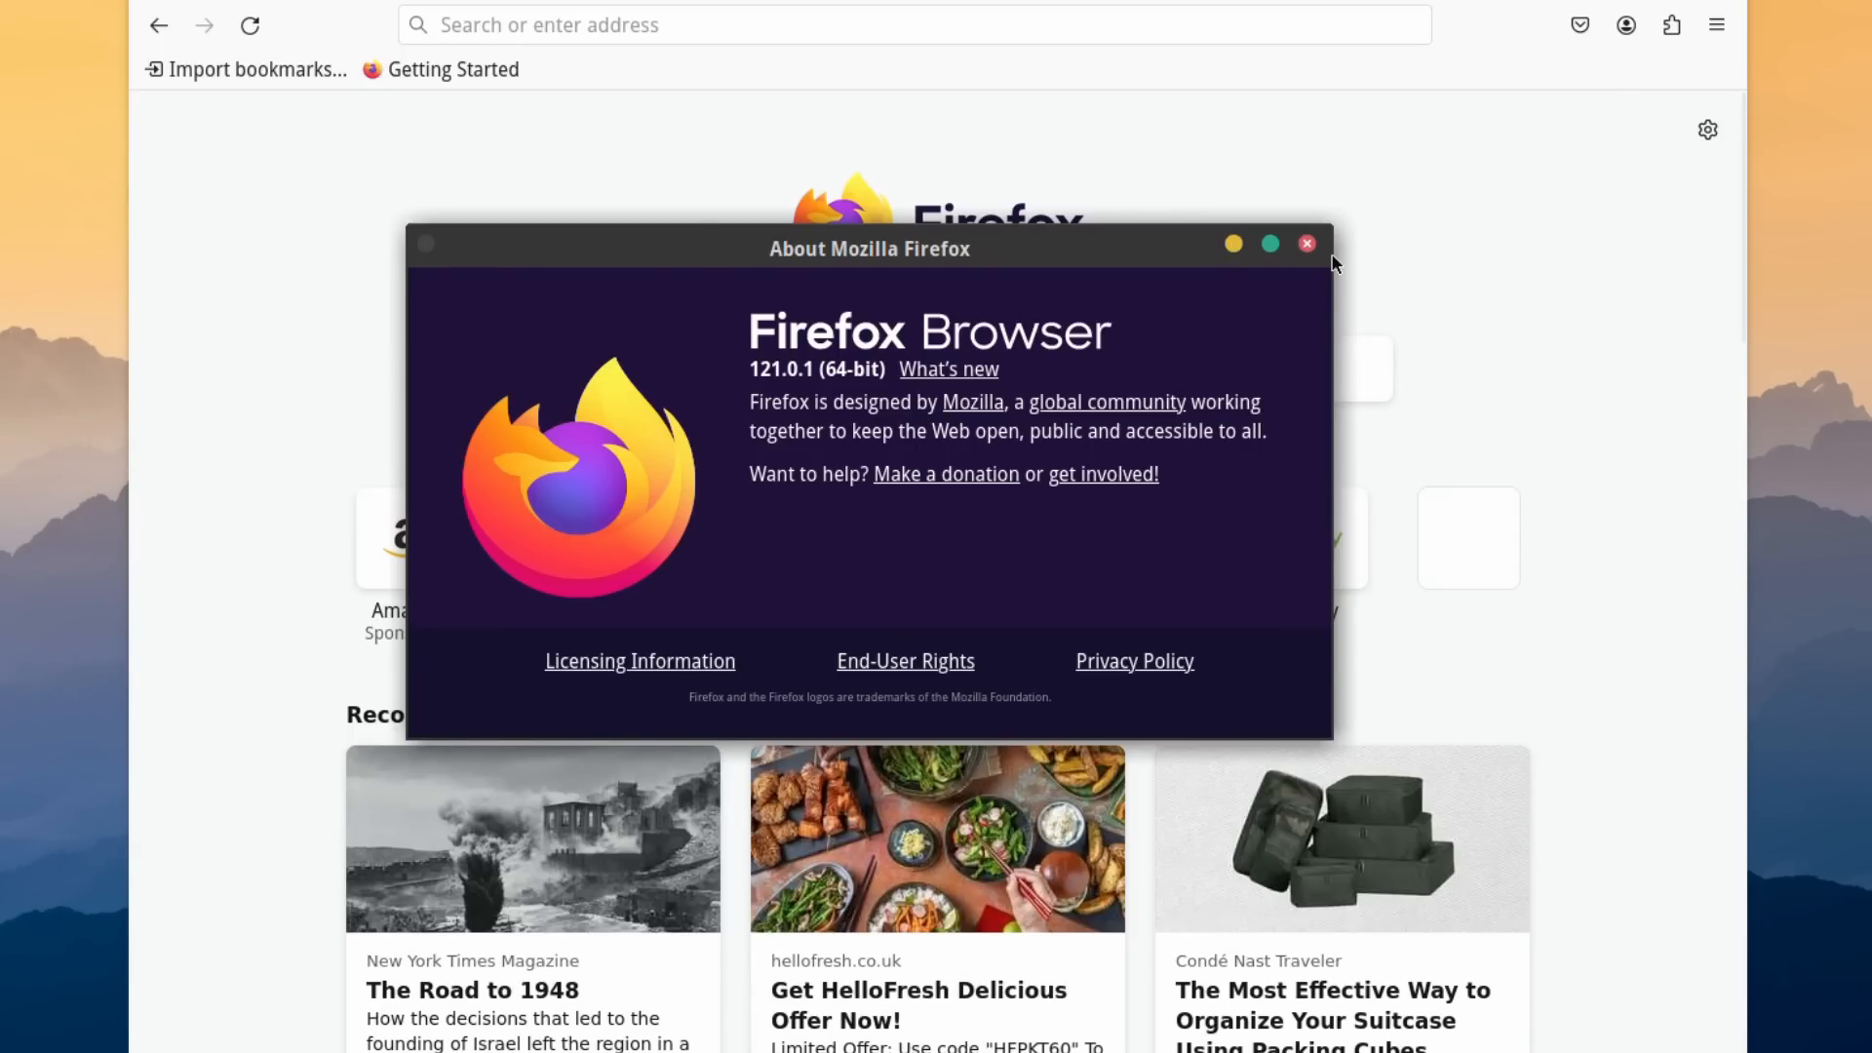
pyautogui.click(1308, 245)
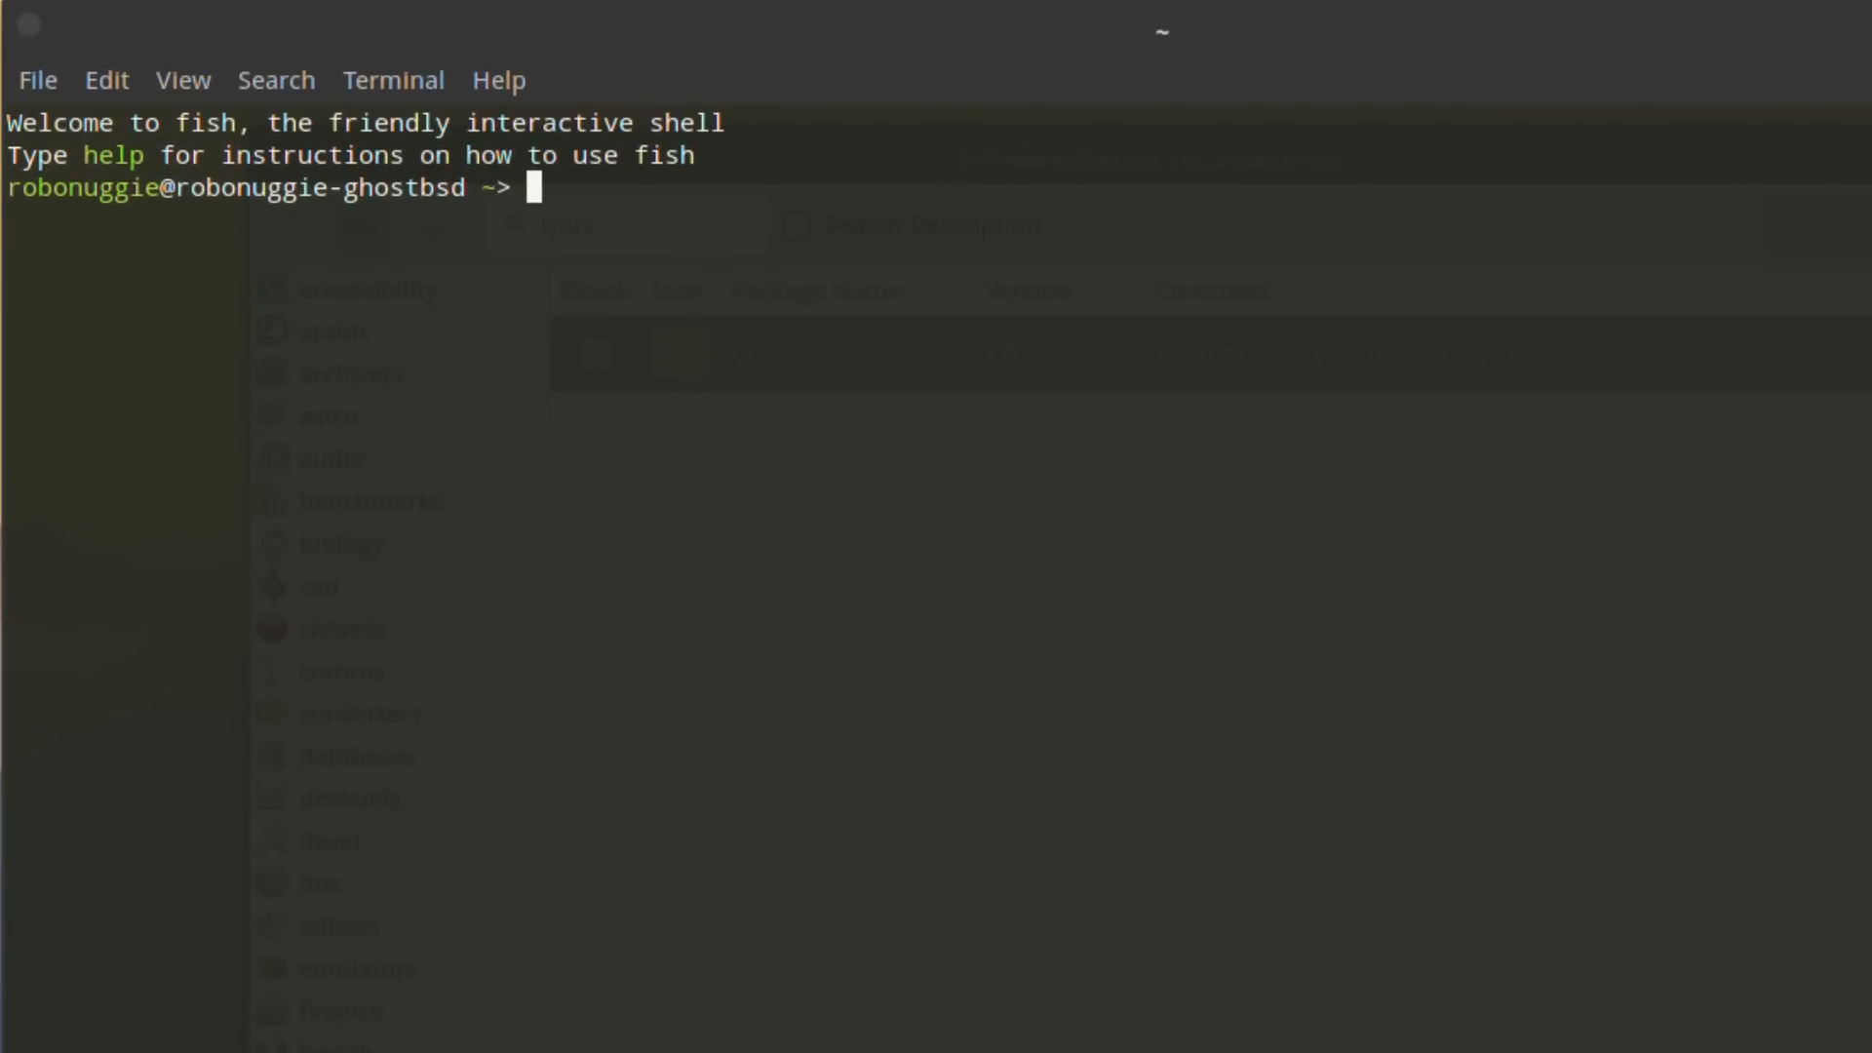
# Start a root shell in the terminal with sudo -s, entering the account password
pyautogui.write('sudo -s')
pyautogui.press('Return')
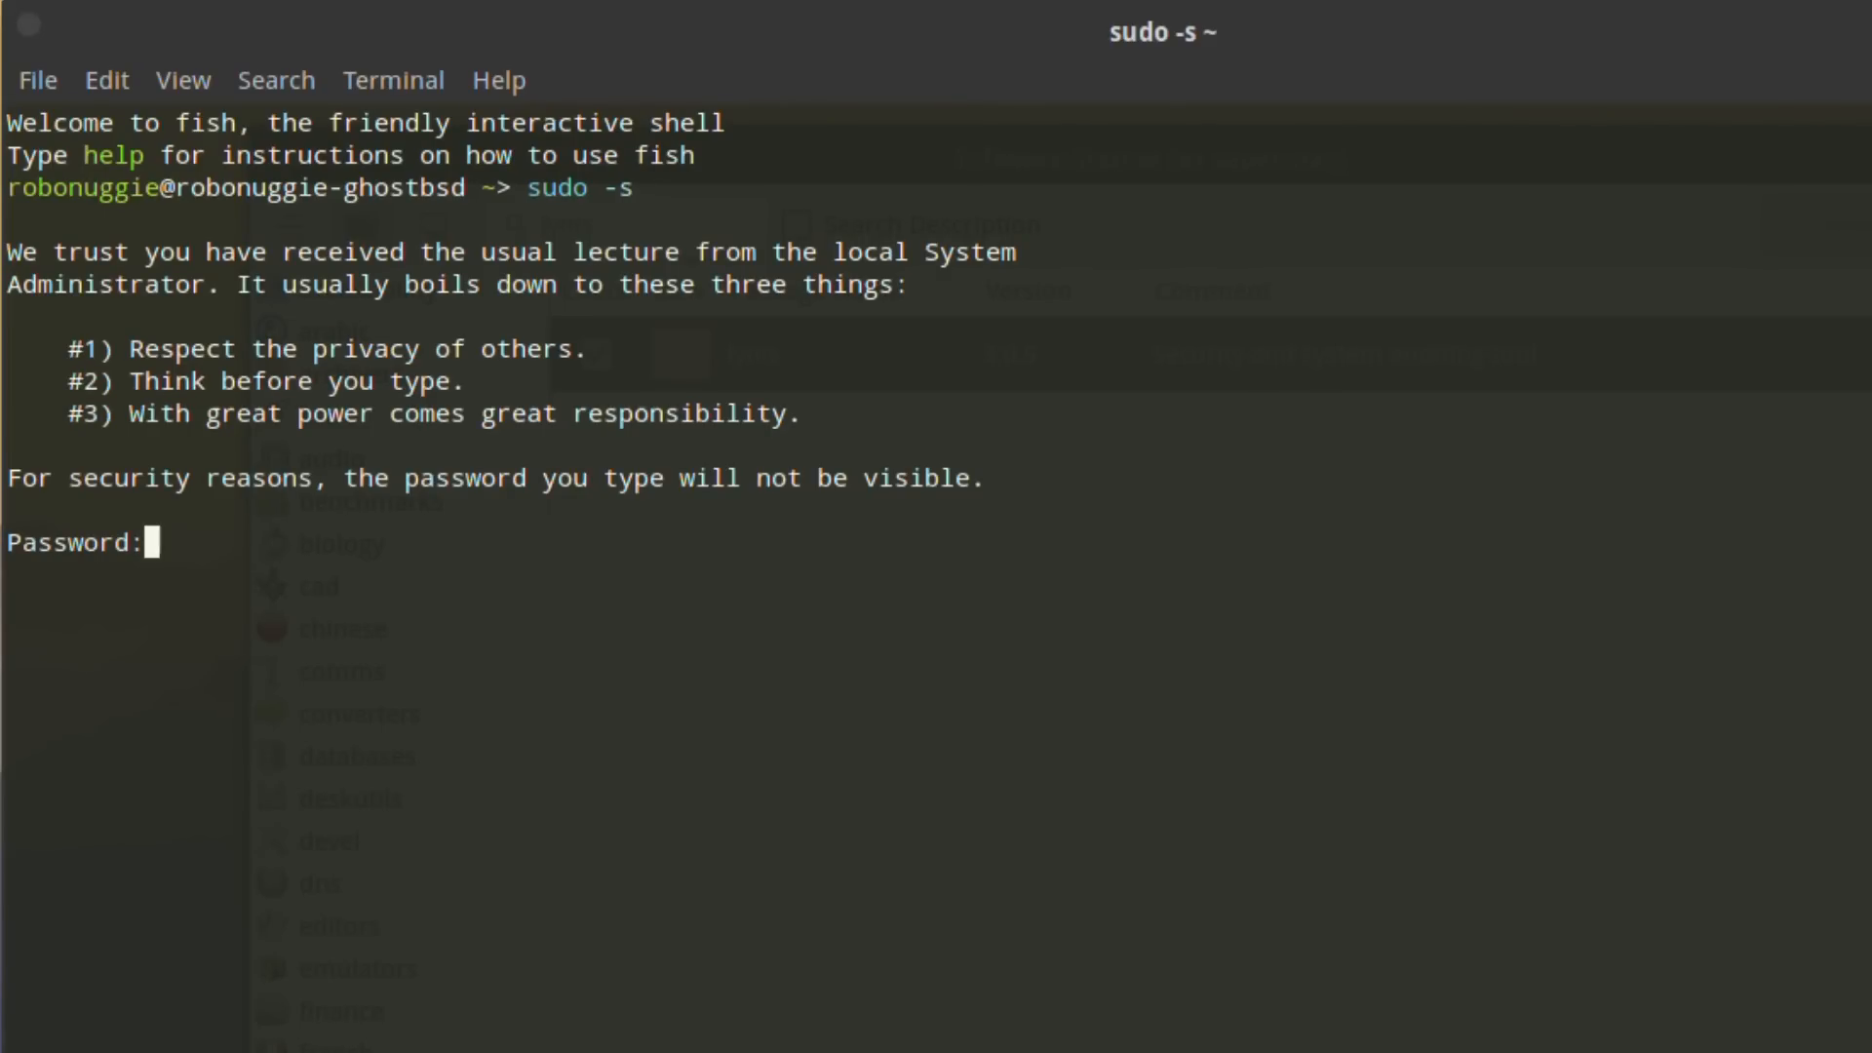
pyautogui.press('Return')
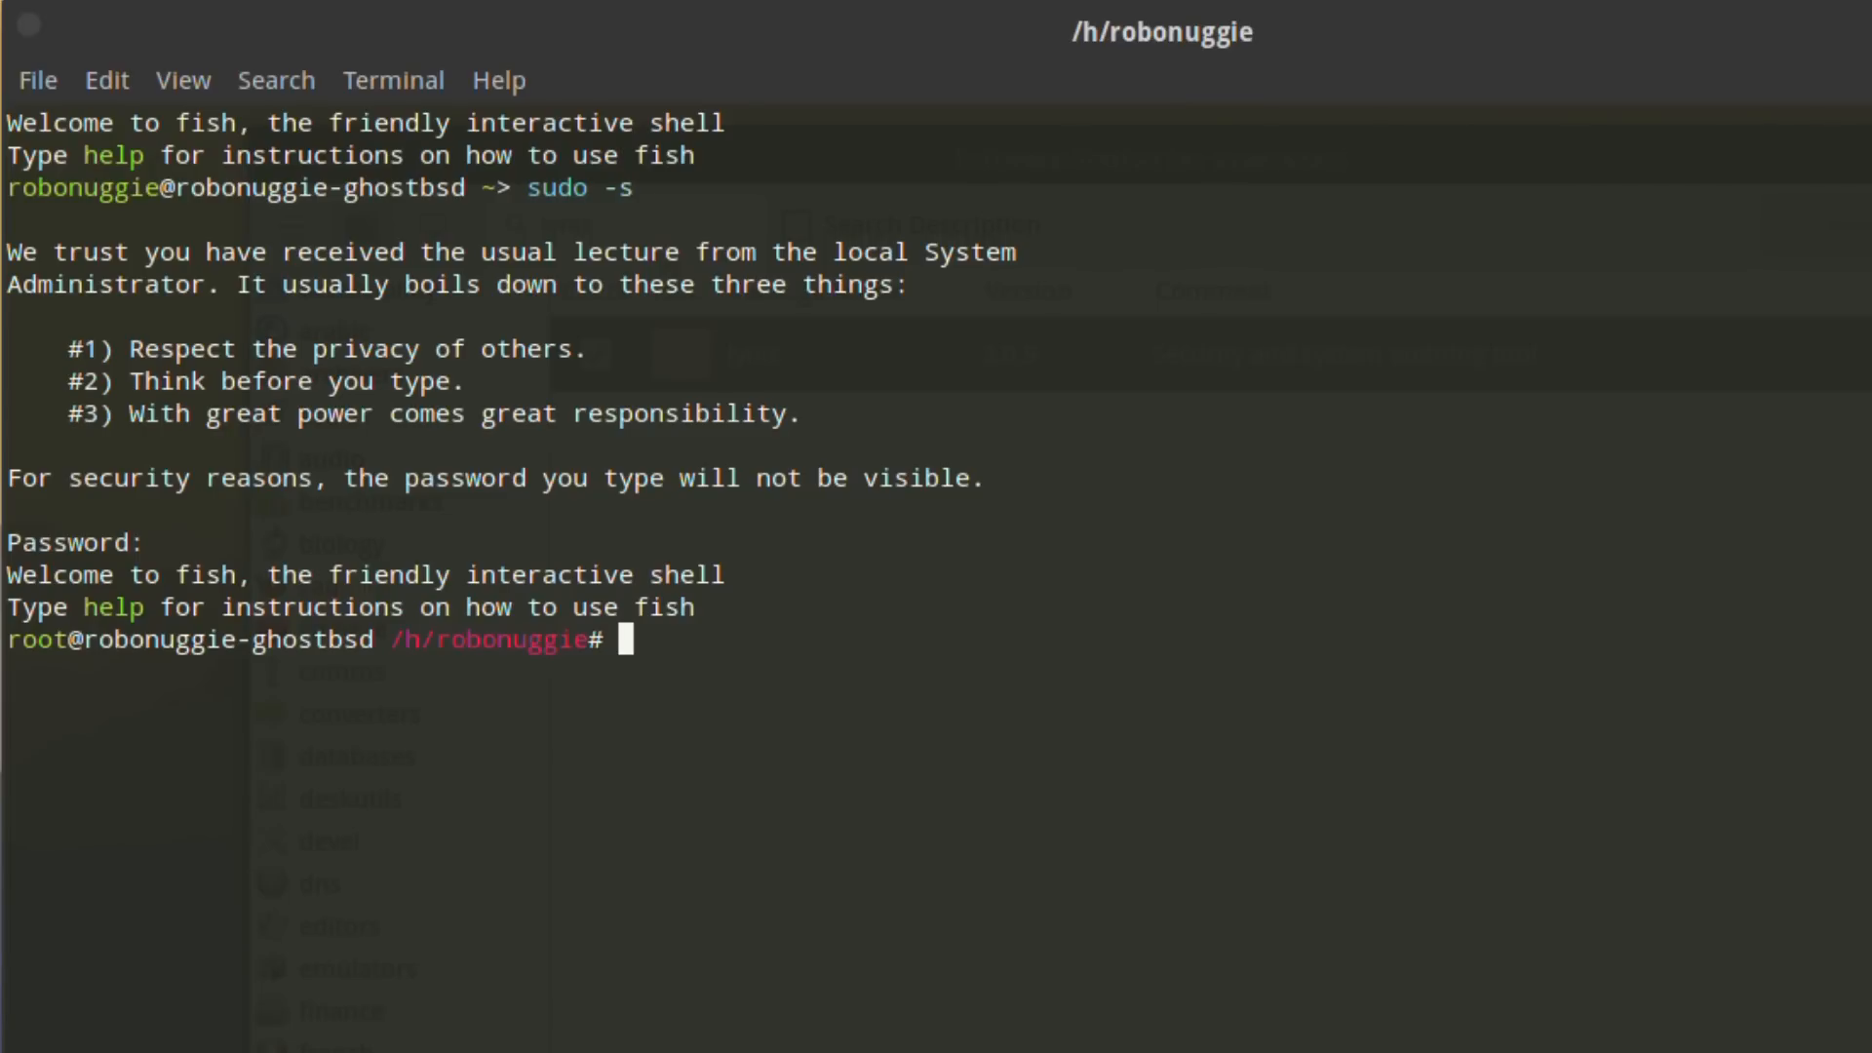
# Run a full Lynis security audit from the root shell with lynis audit system
pyautogui.write('lynis au')
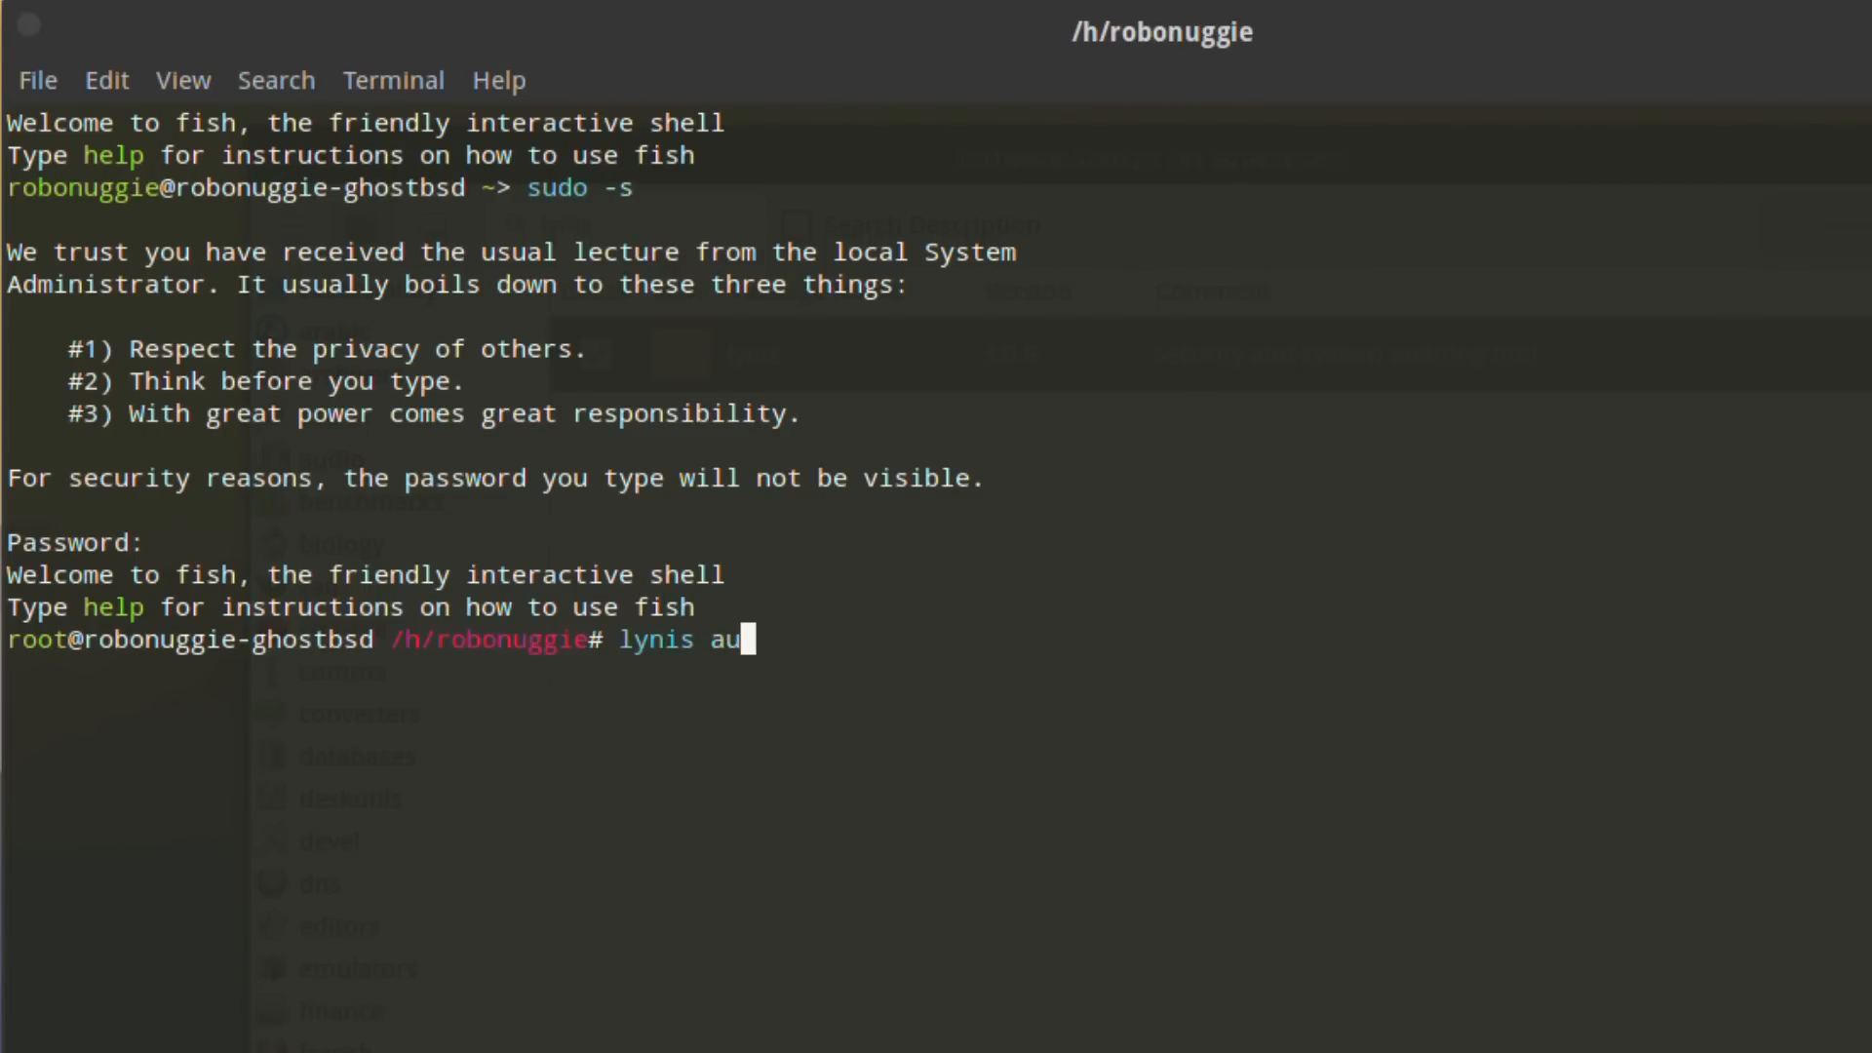
pyautogui.write('dit system')
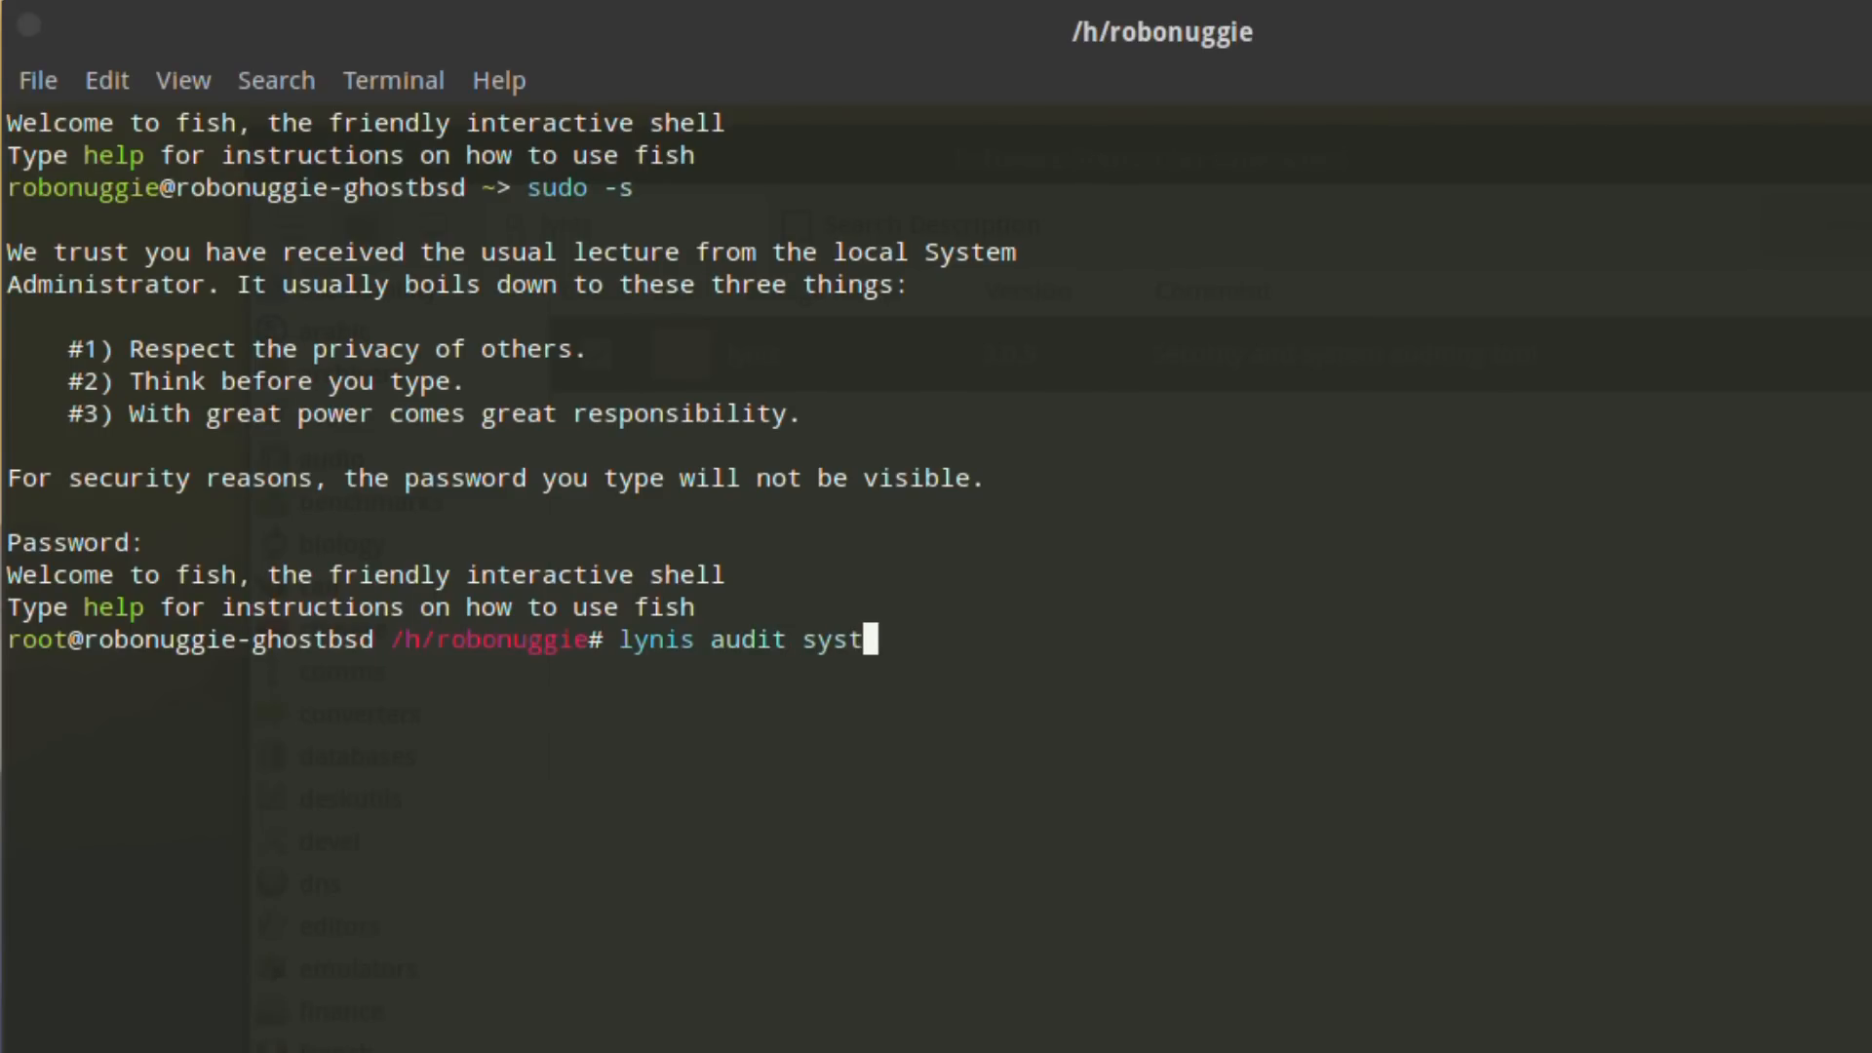
pyautogui.press('Return')
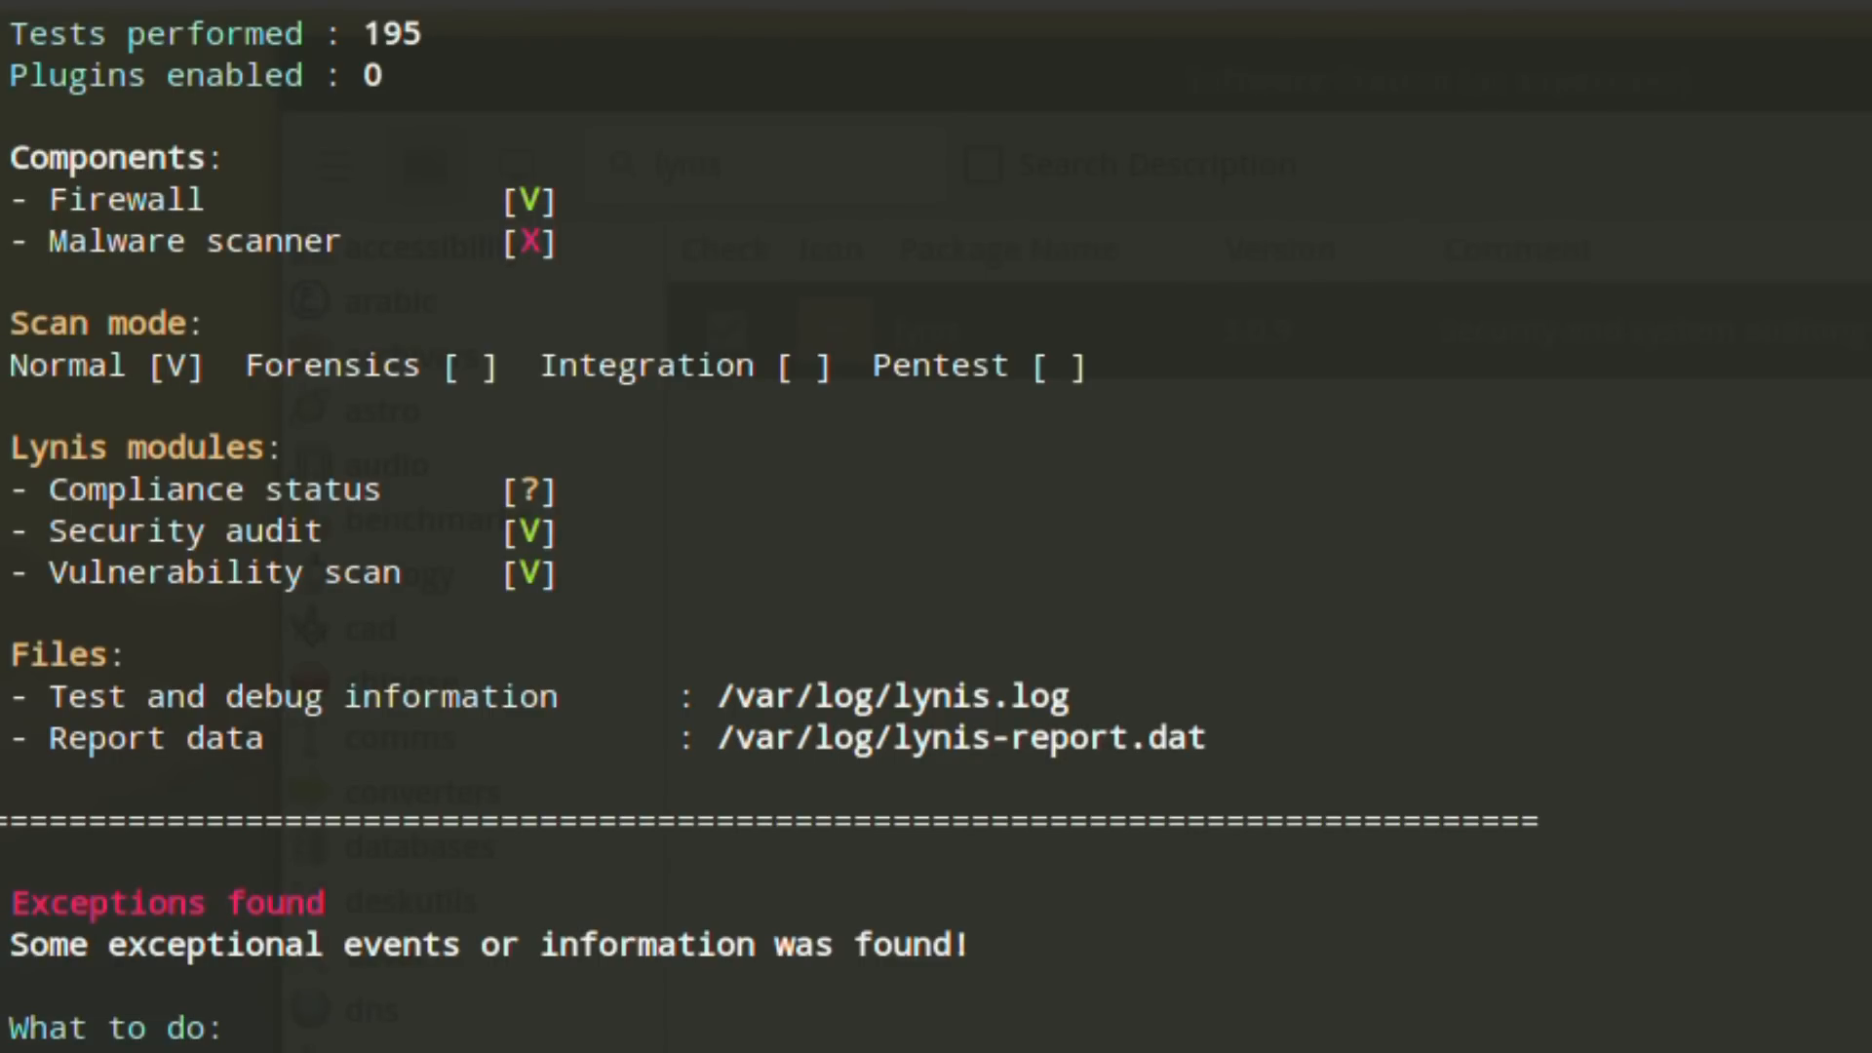
# Review the Lynis report's hardening suggestions, follow-up notes and security scan details, including the hardening index
pyautogui.scroll(3, 936, 526)
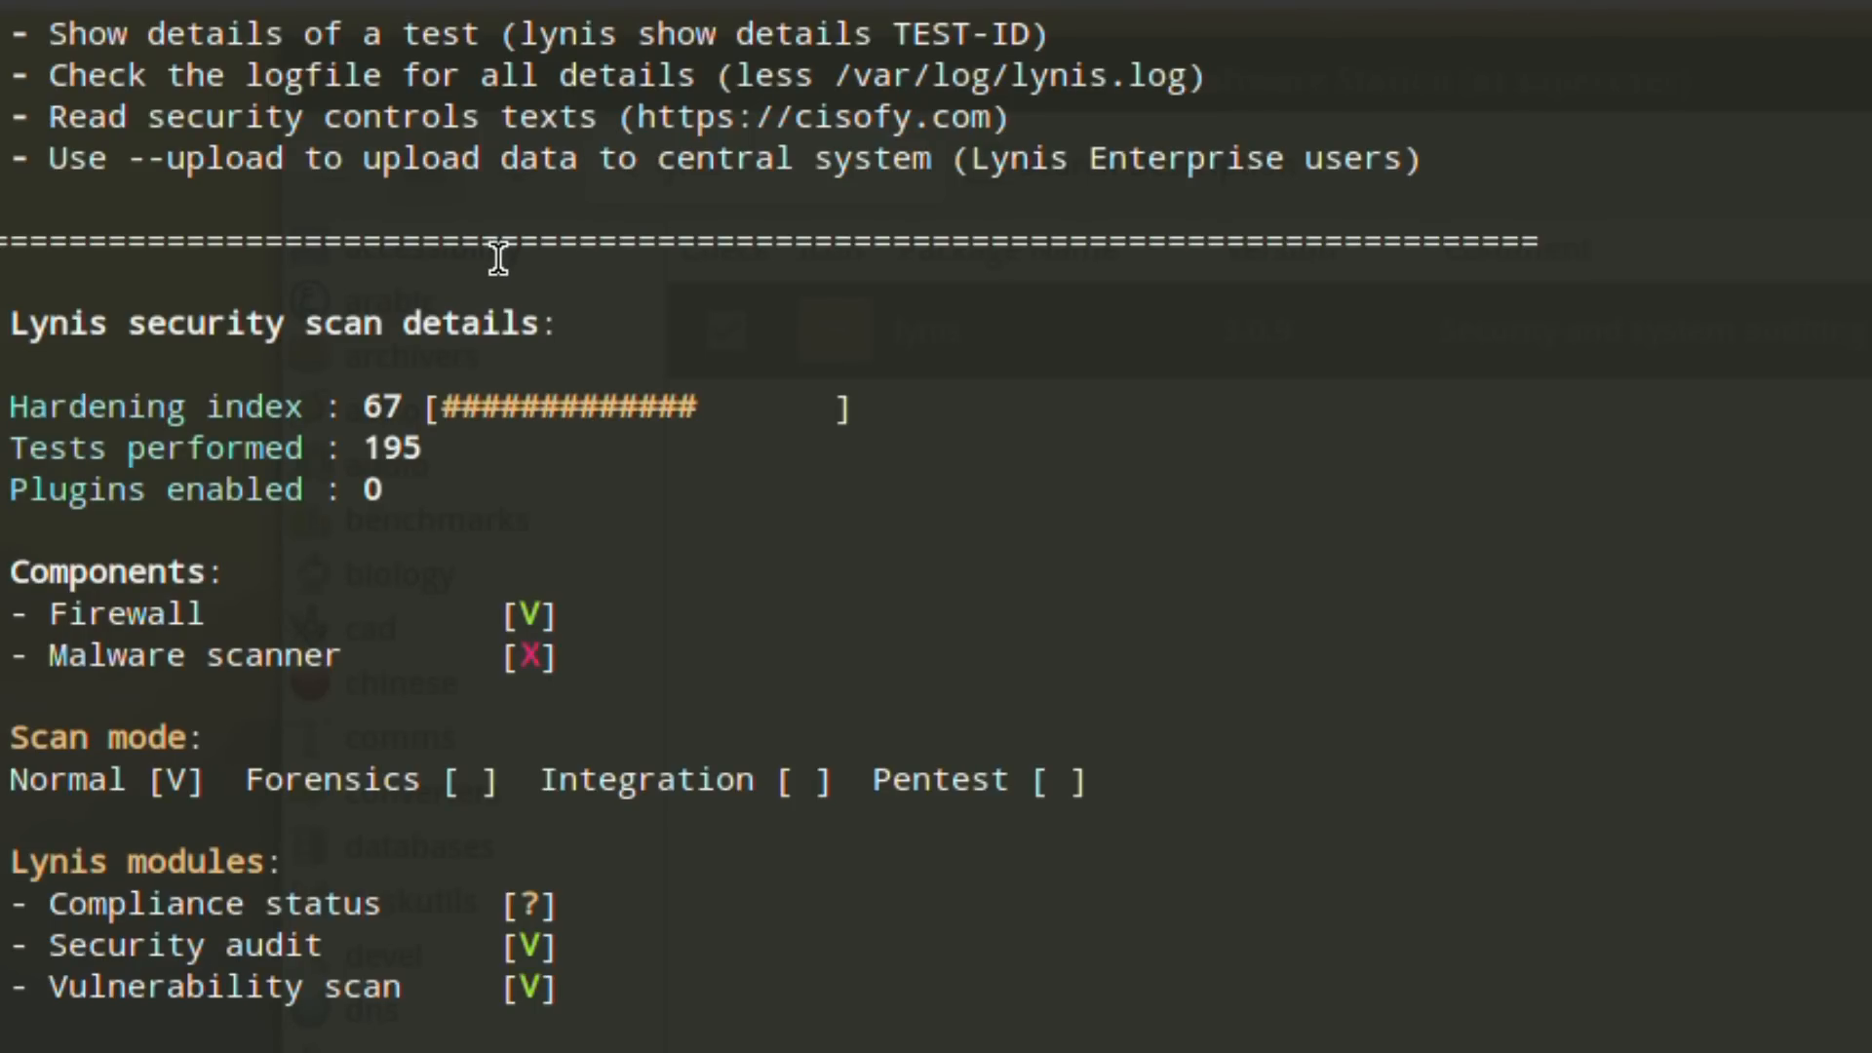
pyautogui.scroll(5, 510, 1034)
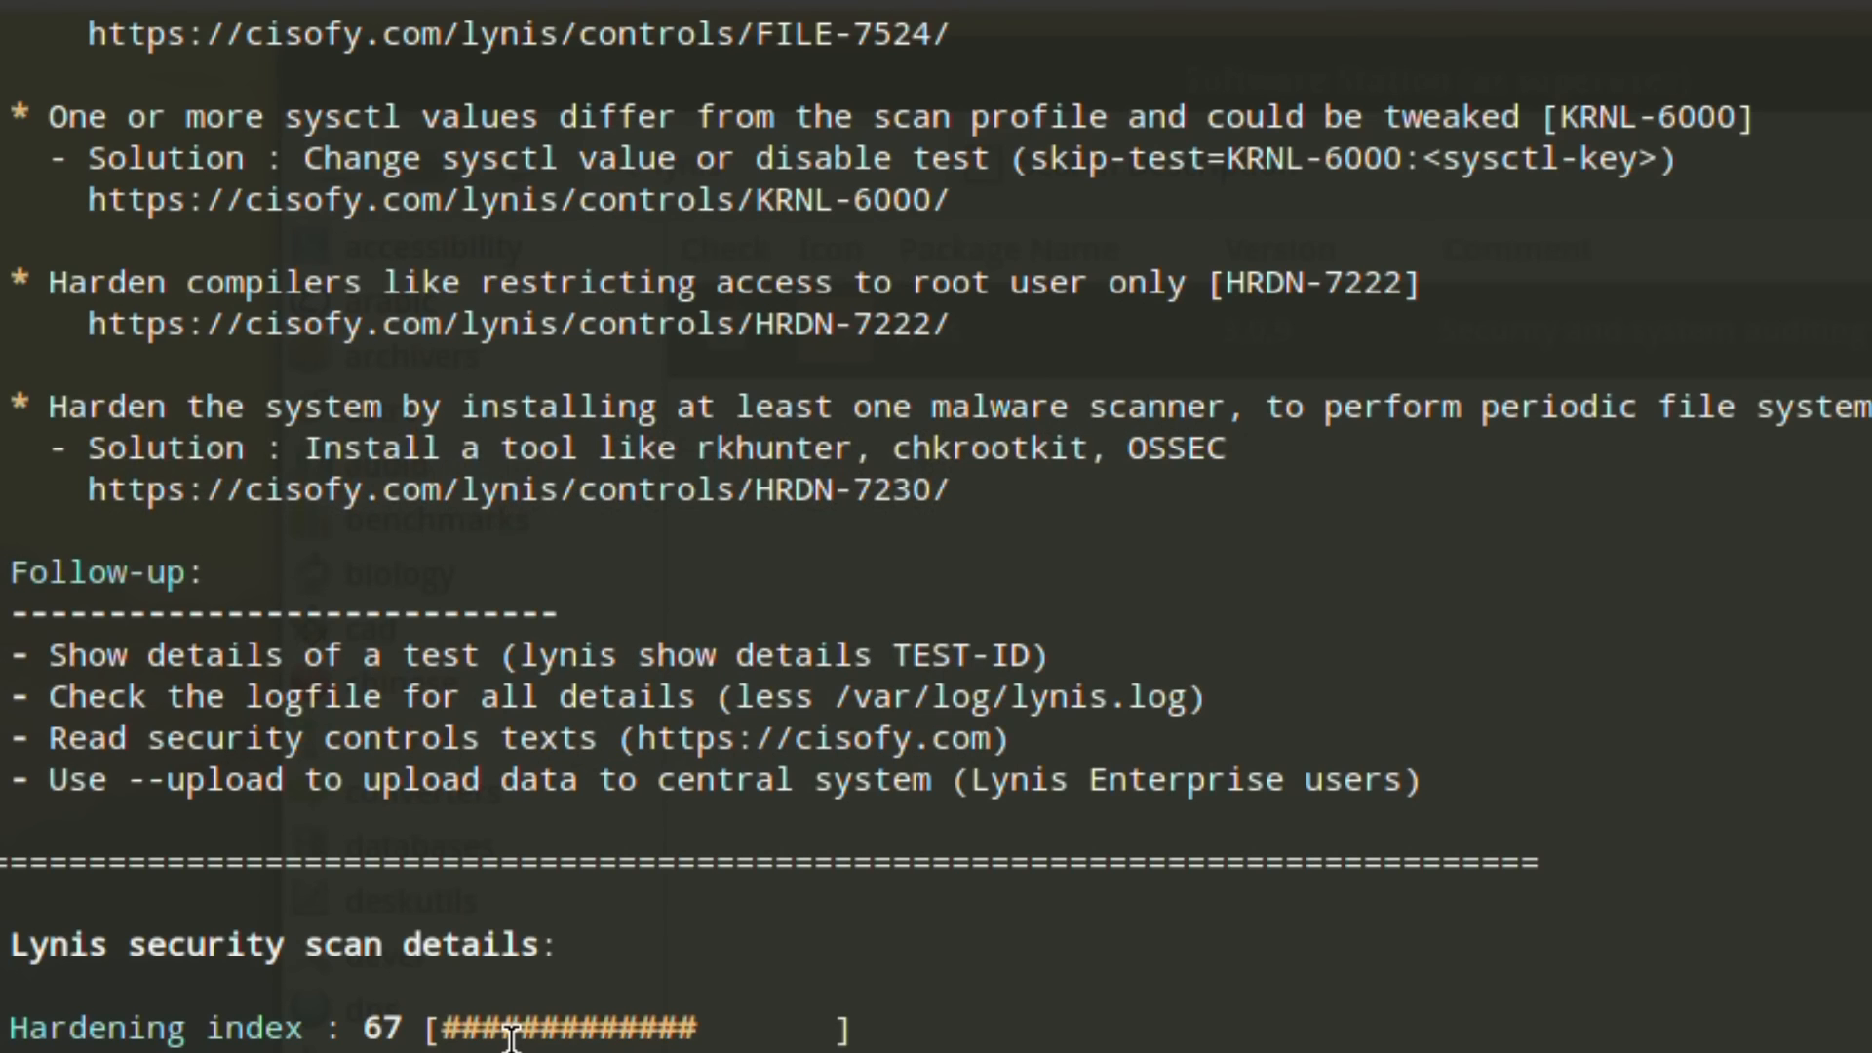
pyautogui.scroll(8, 510, 1034)
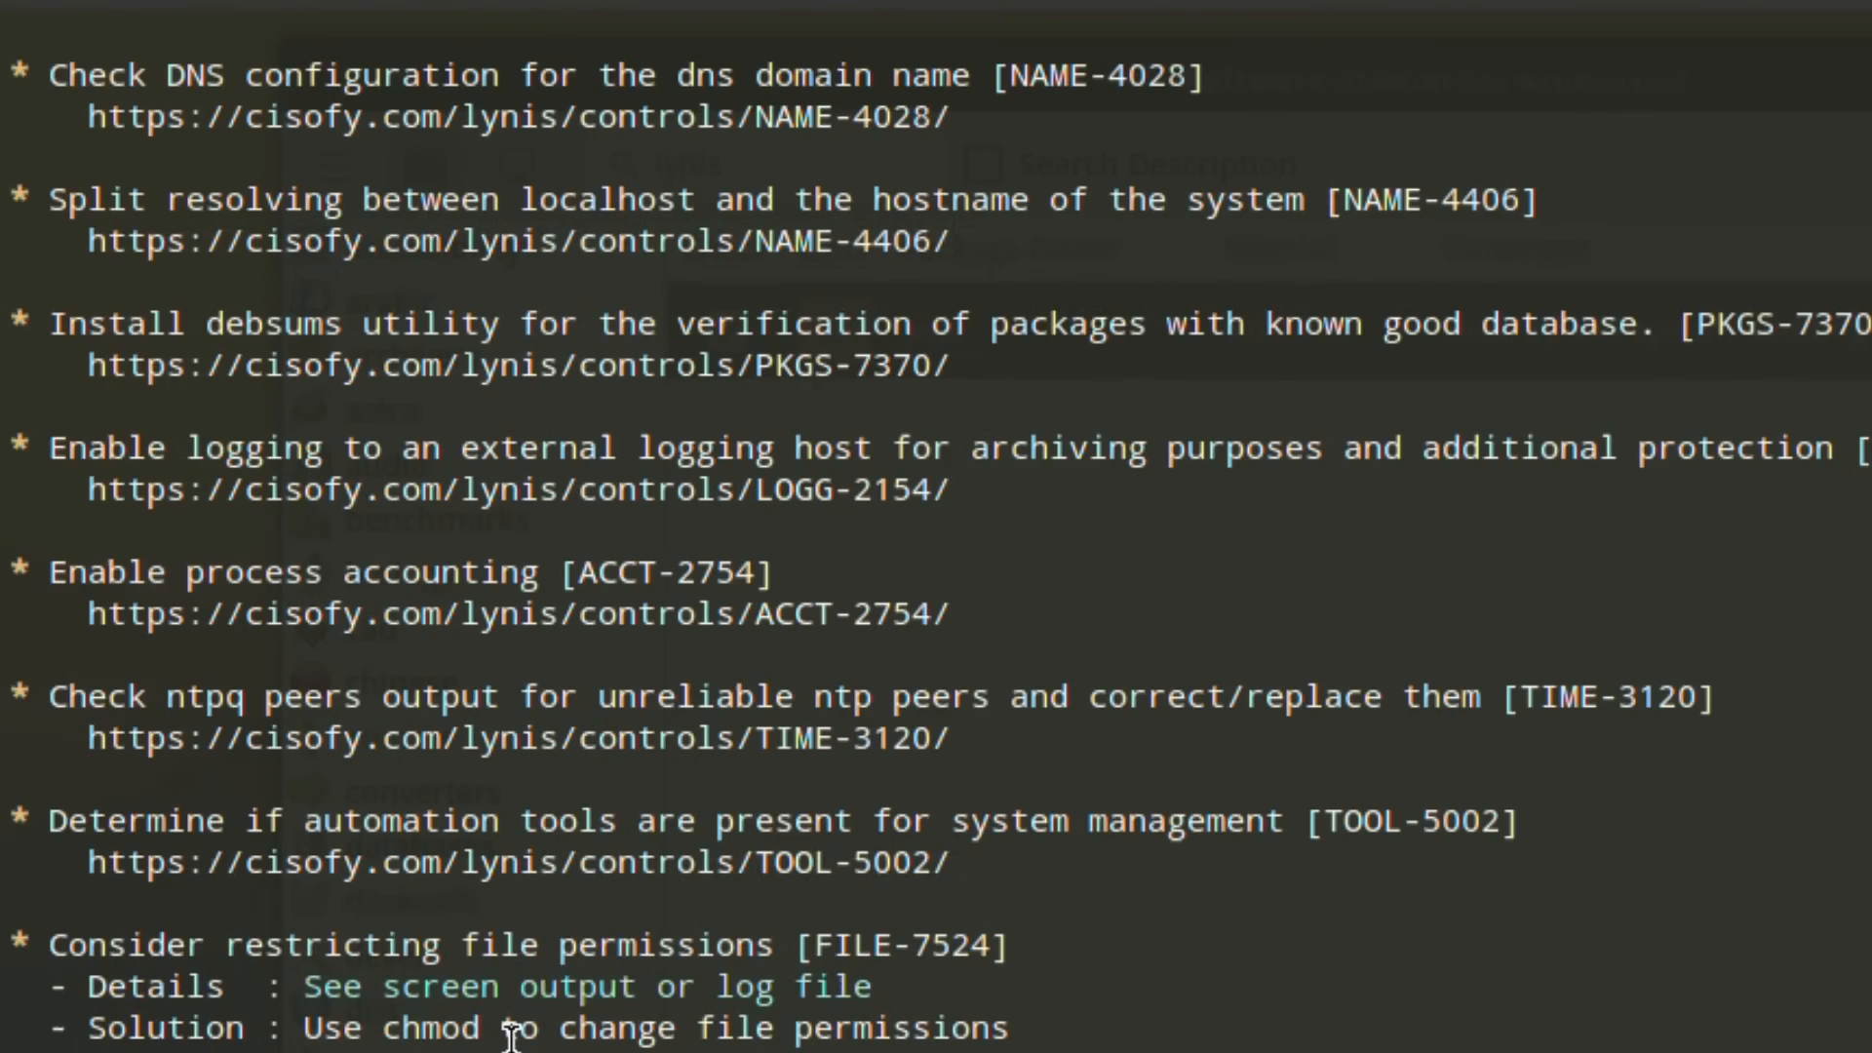
pyautogui.scroll(3, 510, 1034)
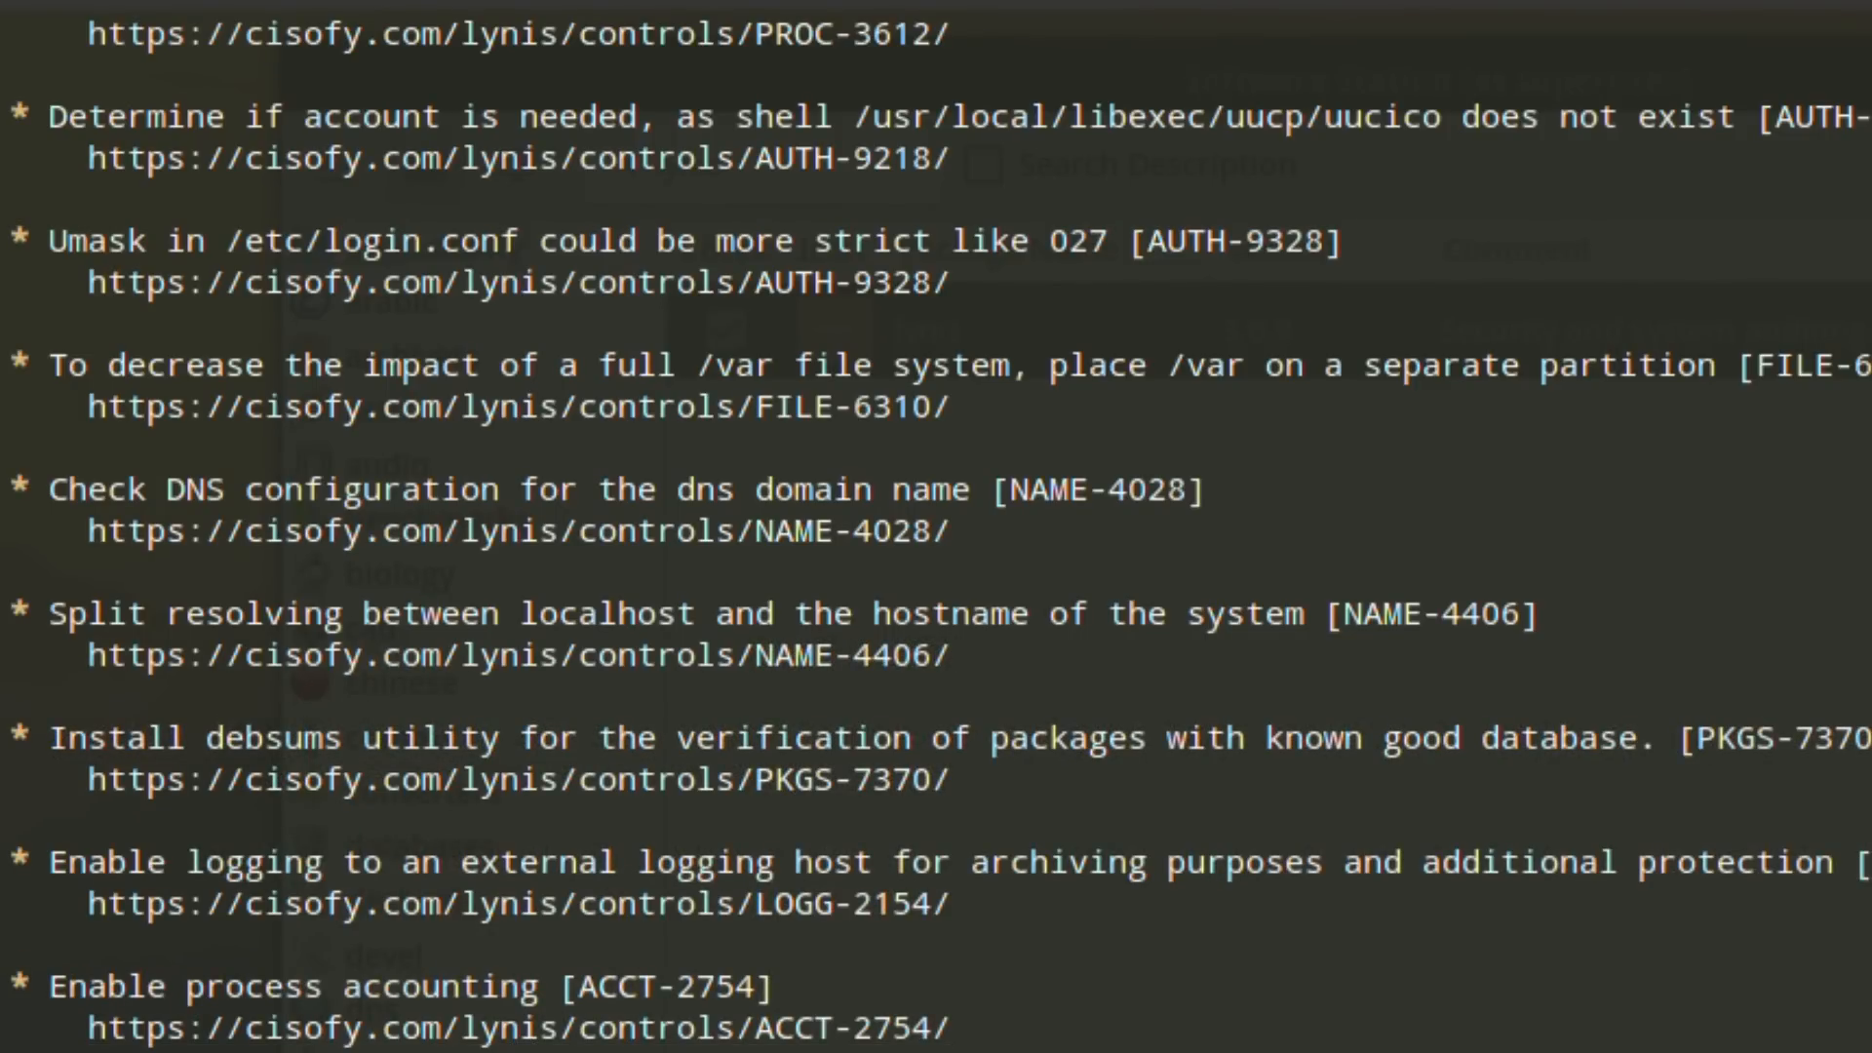
pyautogui.scroll(-7, 510, 1034)
pyautogui.scroll(-7, 518, 965)
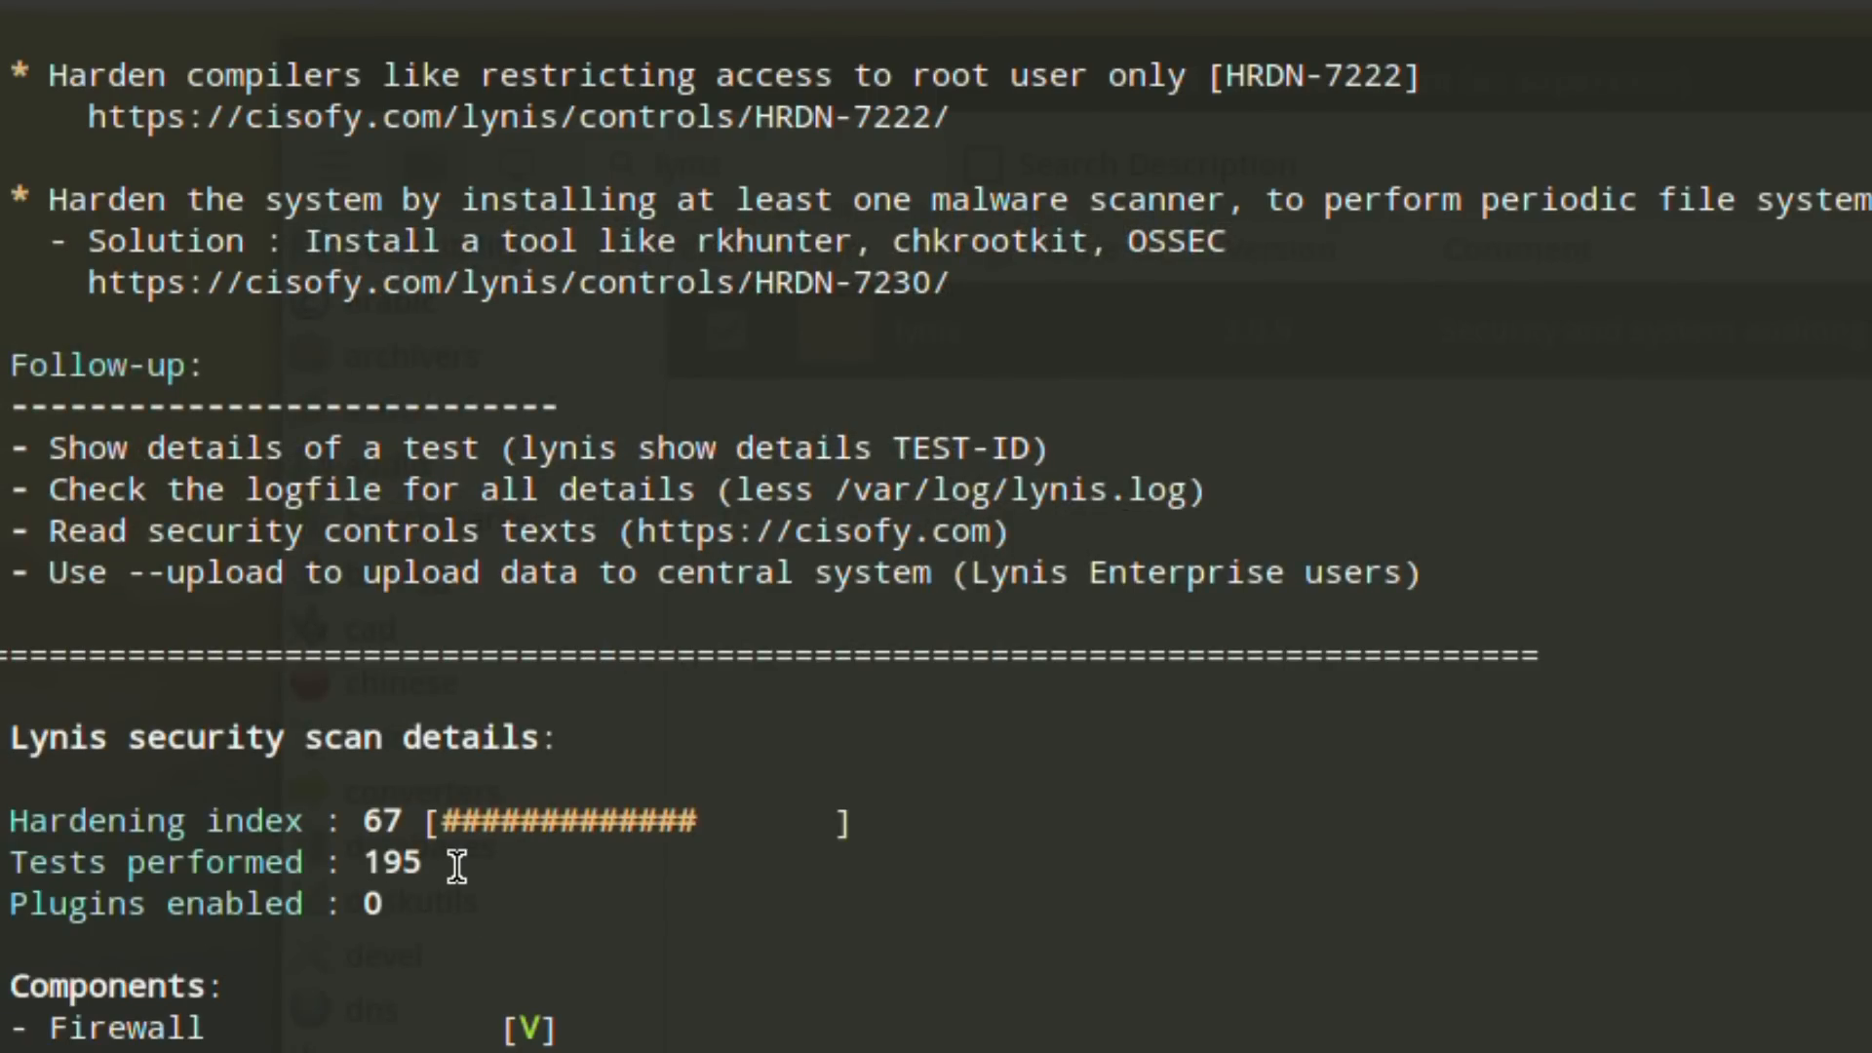
pyautogui.doubleClick(371, 821)
pyautogui.click(381, 821)
pyautogui.scroll(-7, 430, 1037)
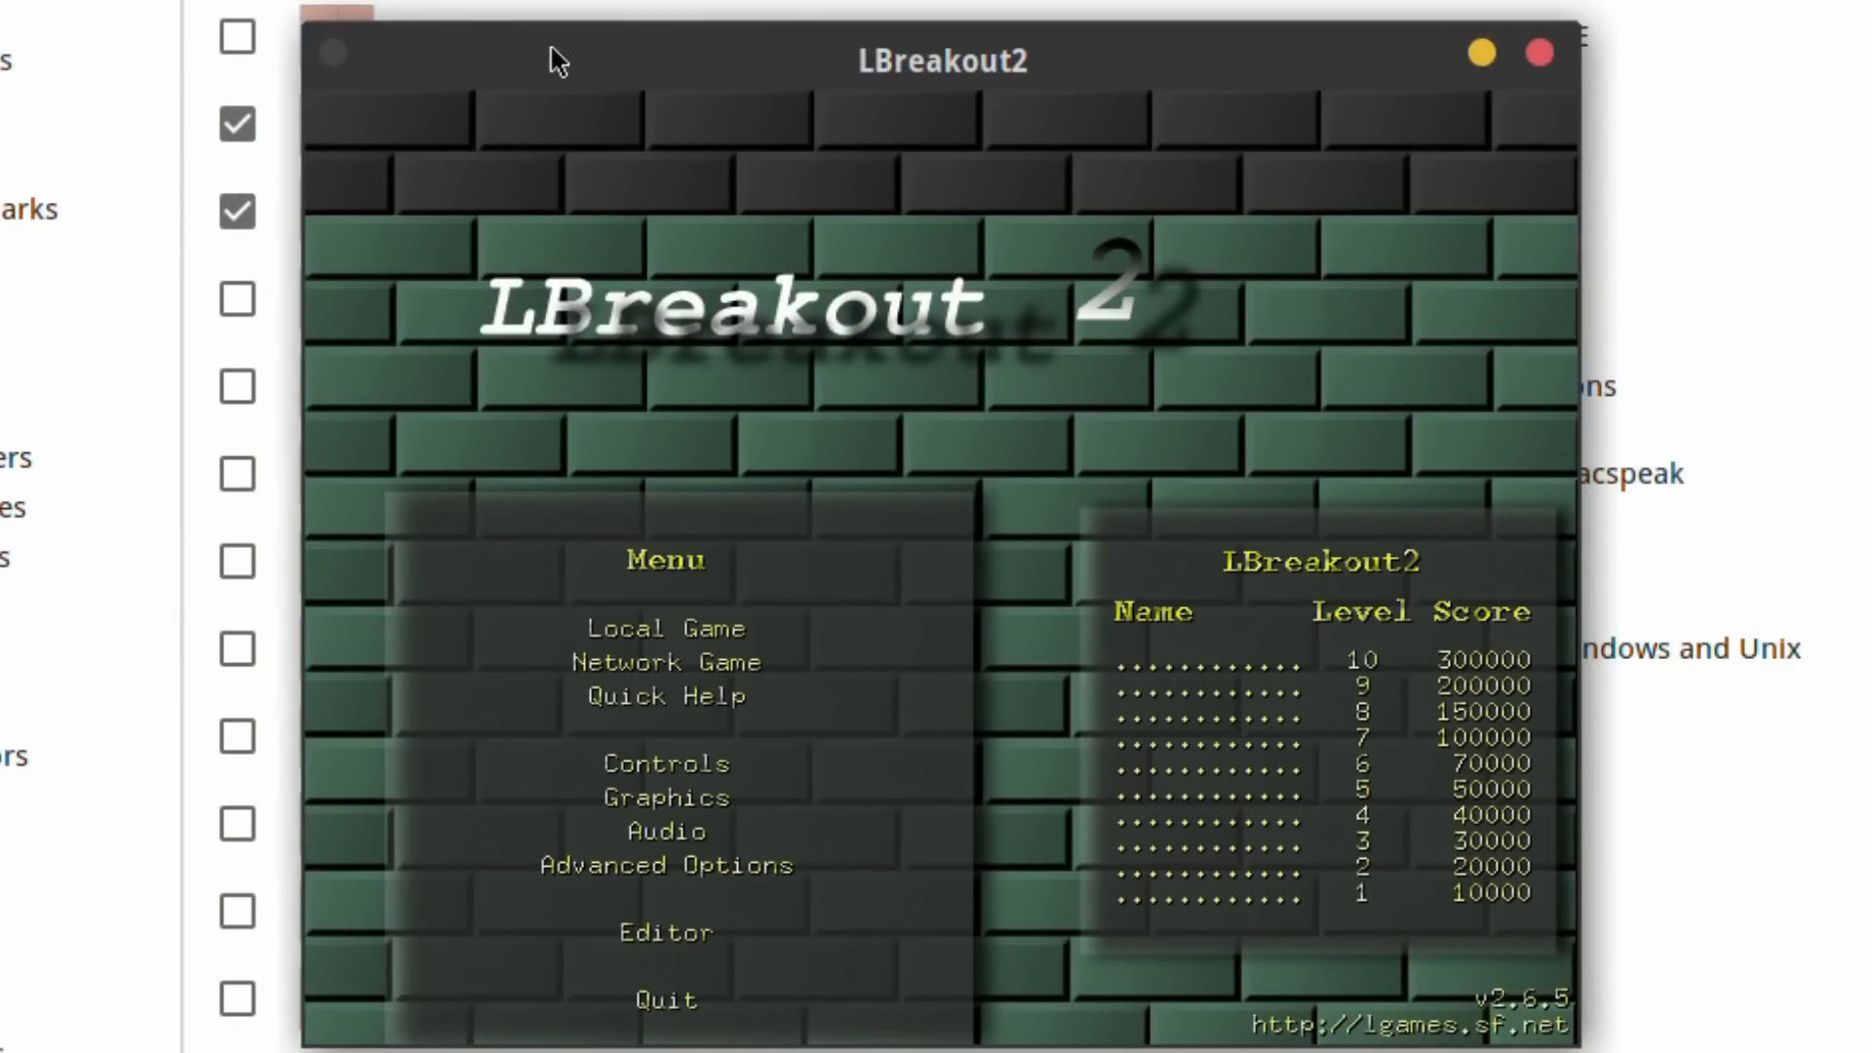
# Start a local game of LBreakout2 with the original level set and launch the ball from the paddle
pyautogui.click(693, 622)
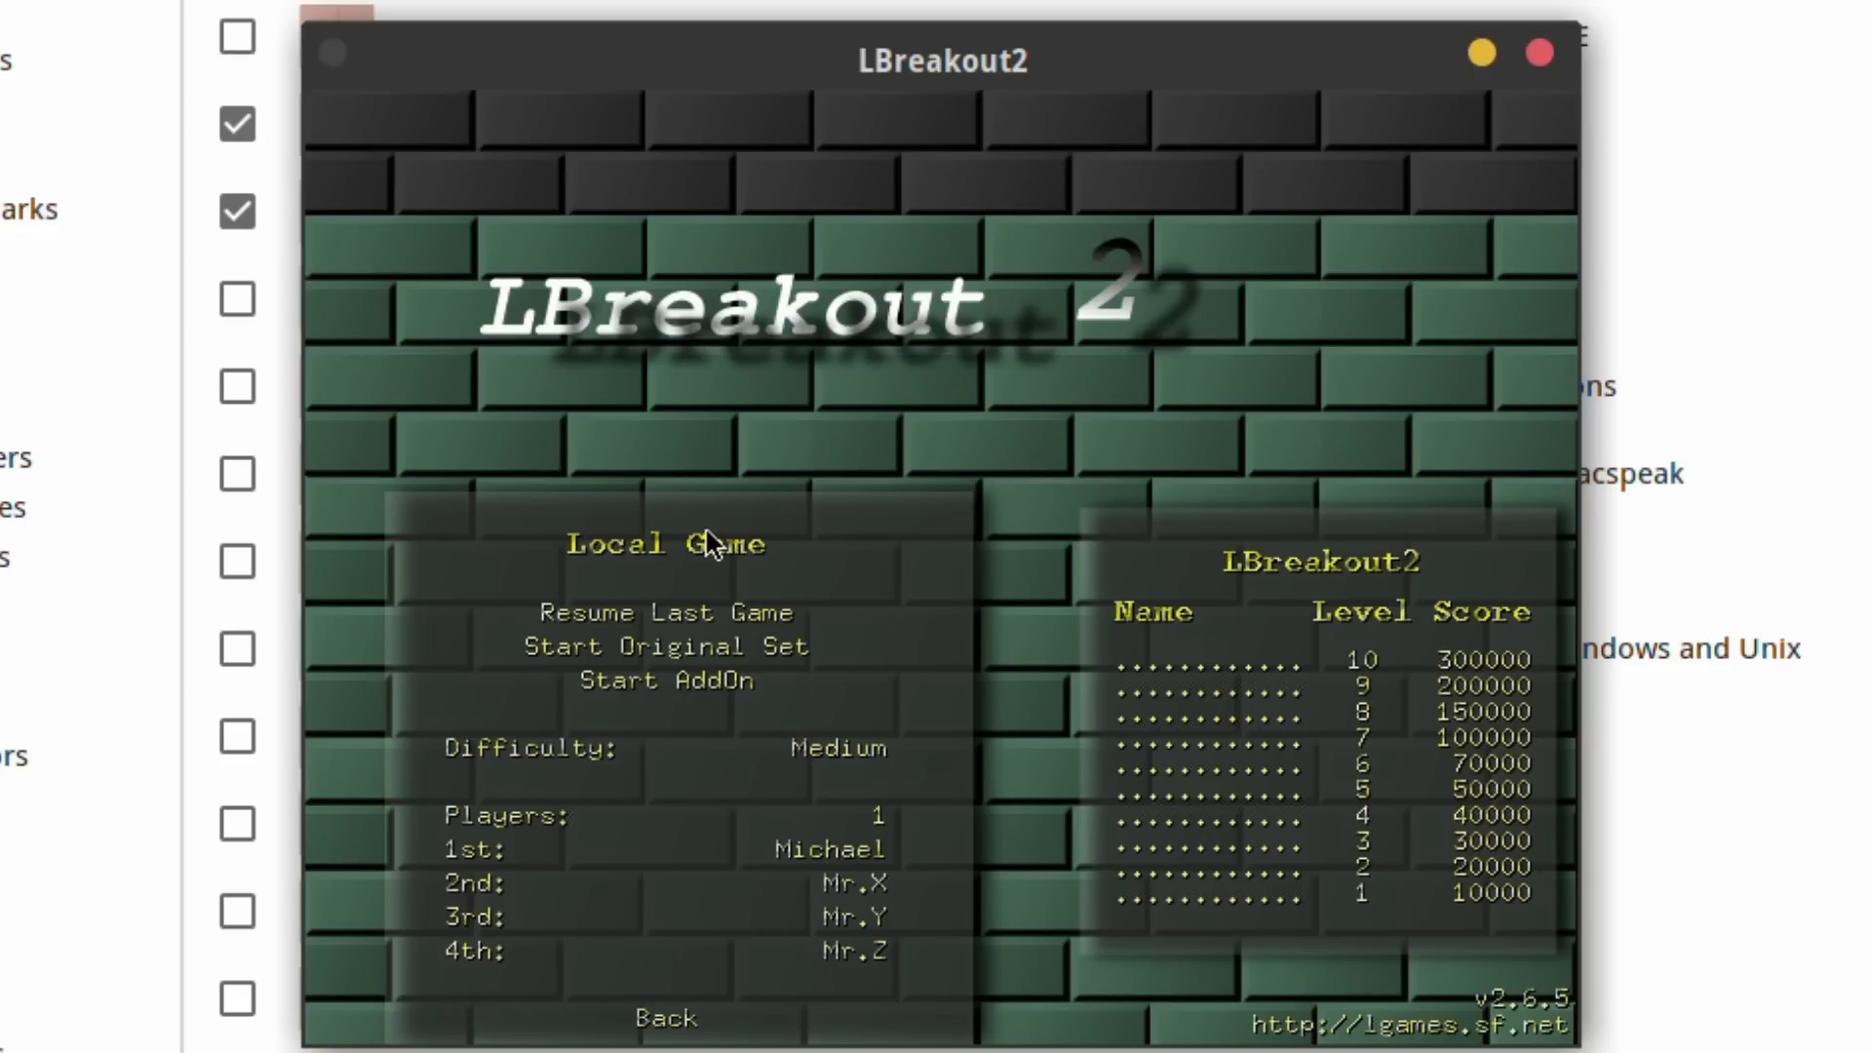
pyautogui.click(661, 644)
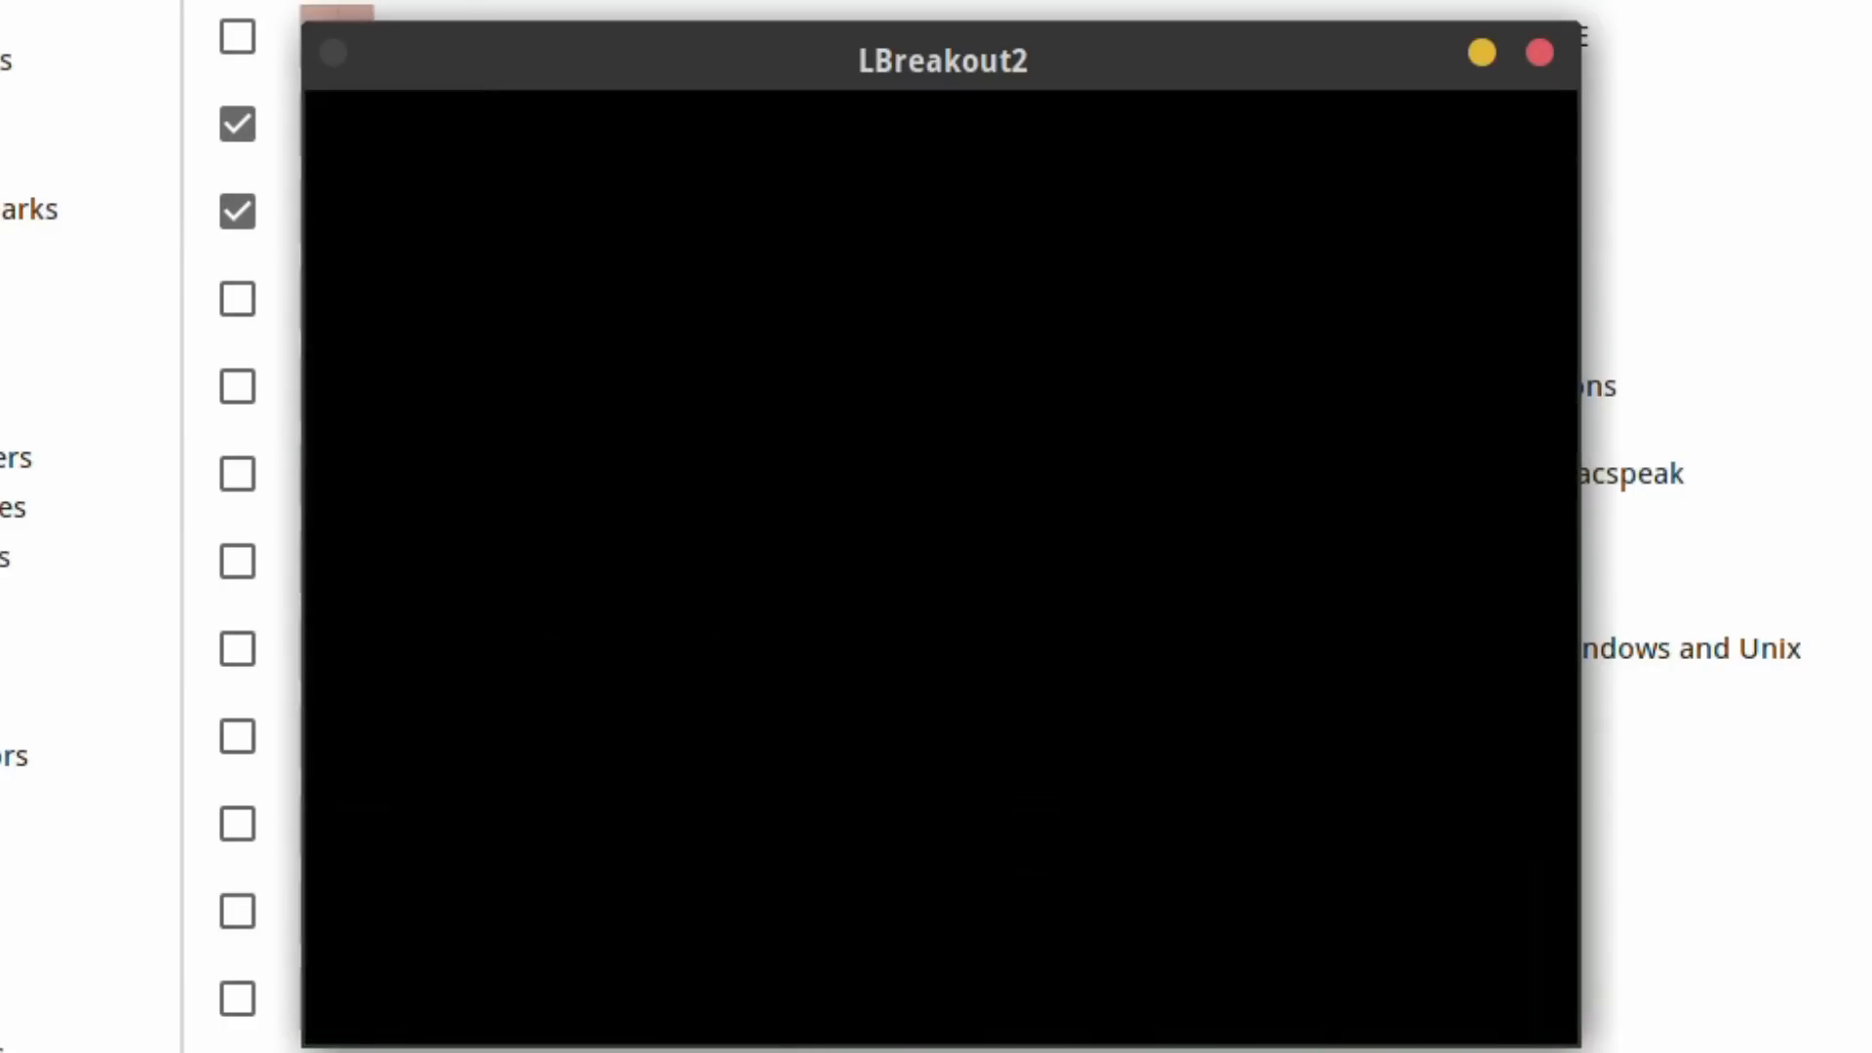
pyautogui.press('Right')
pyautogui.press('Left')
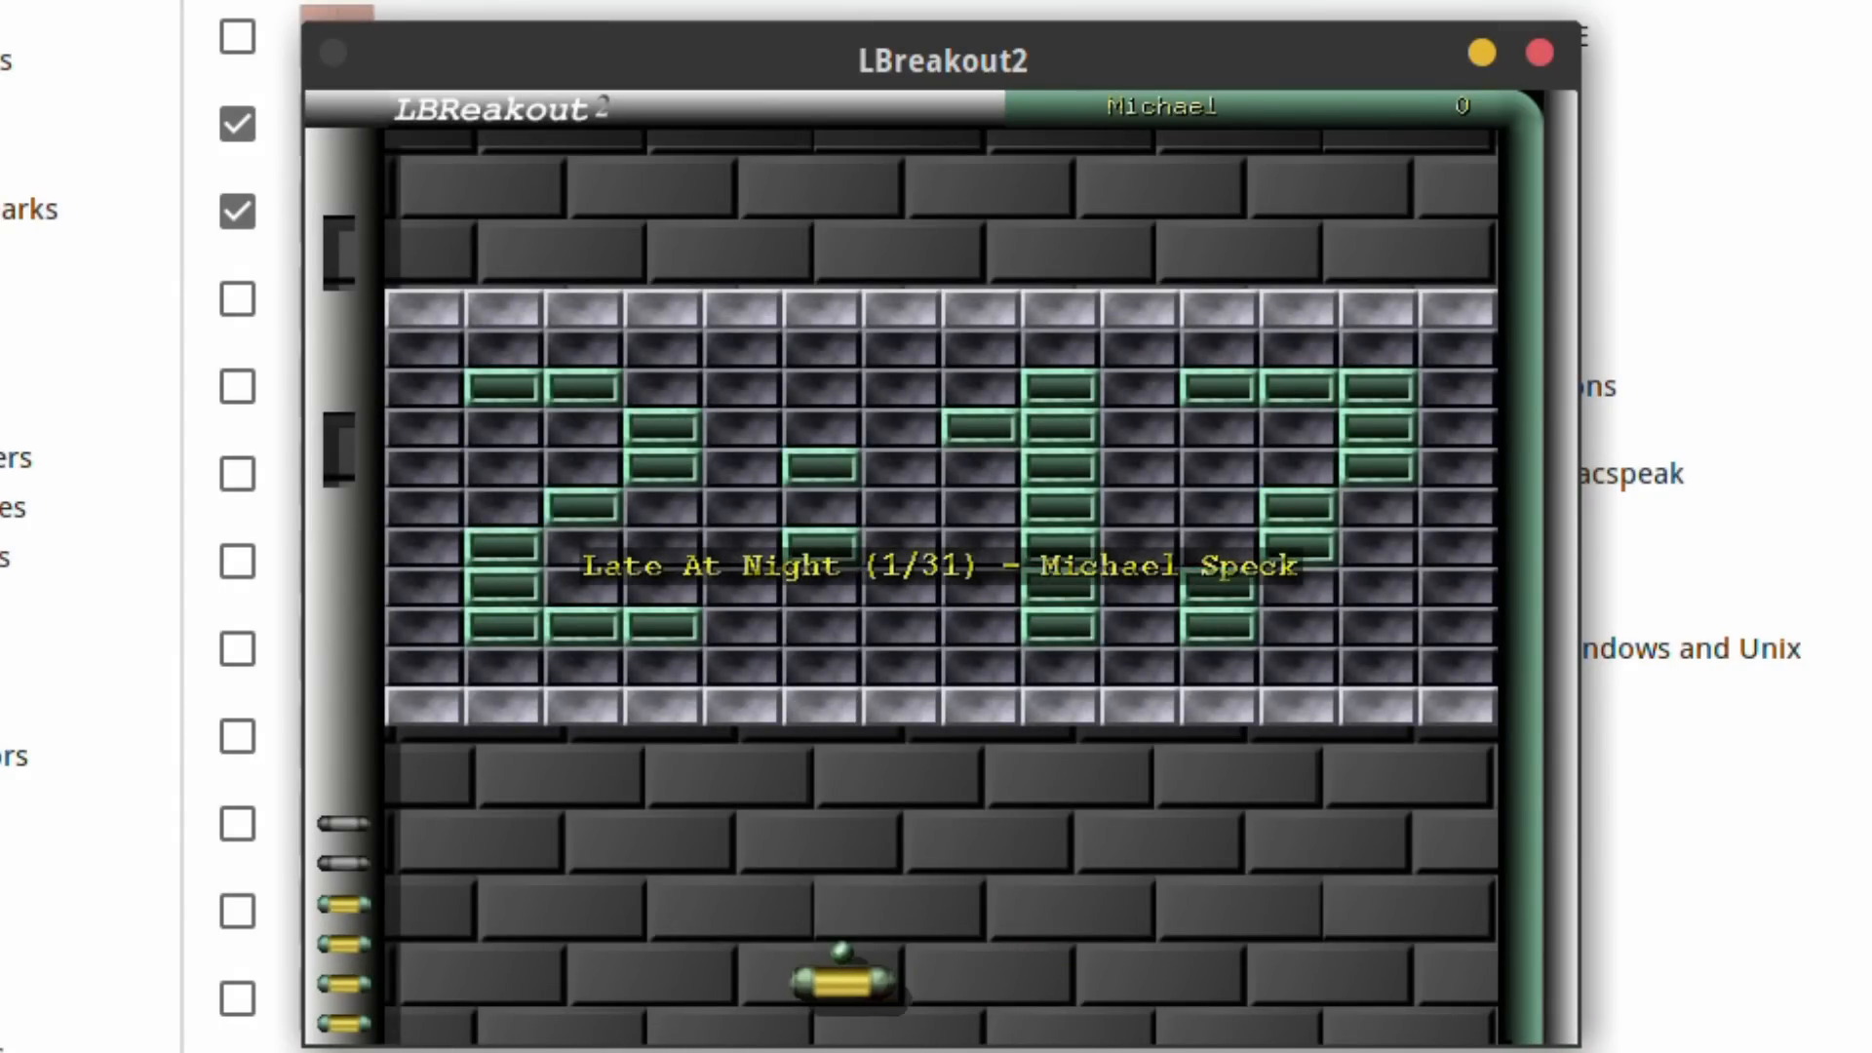
pyautogui.press('space')
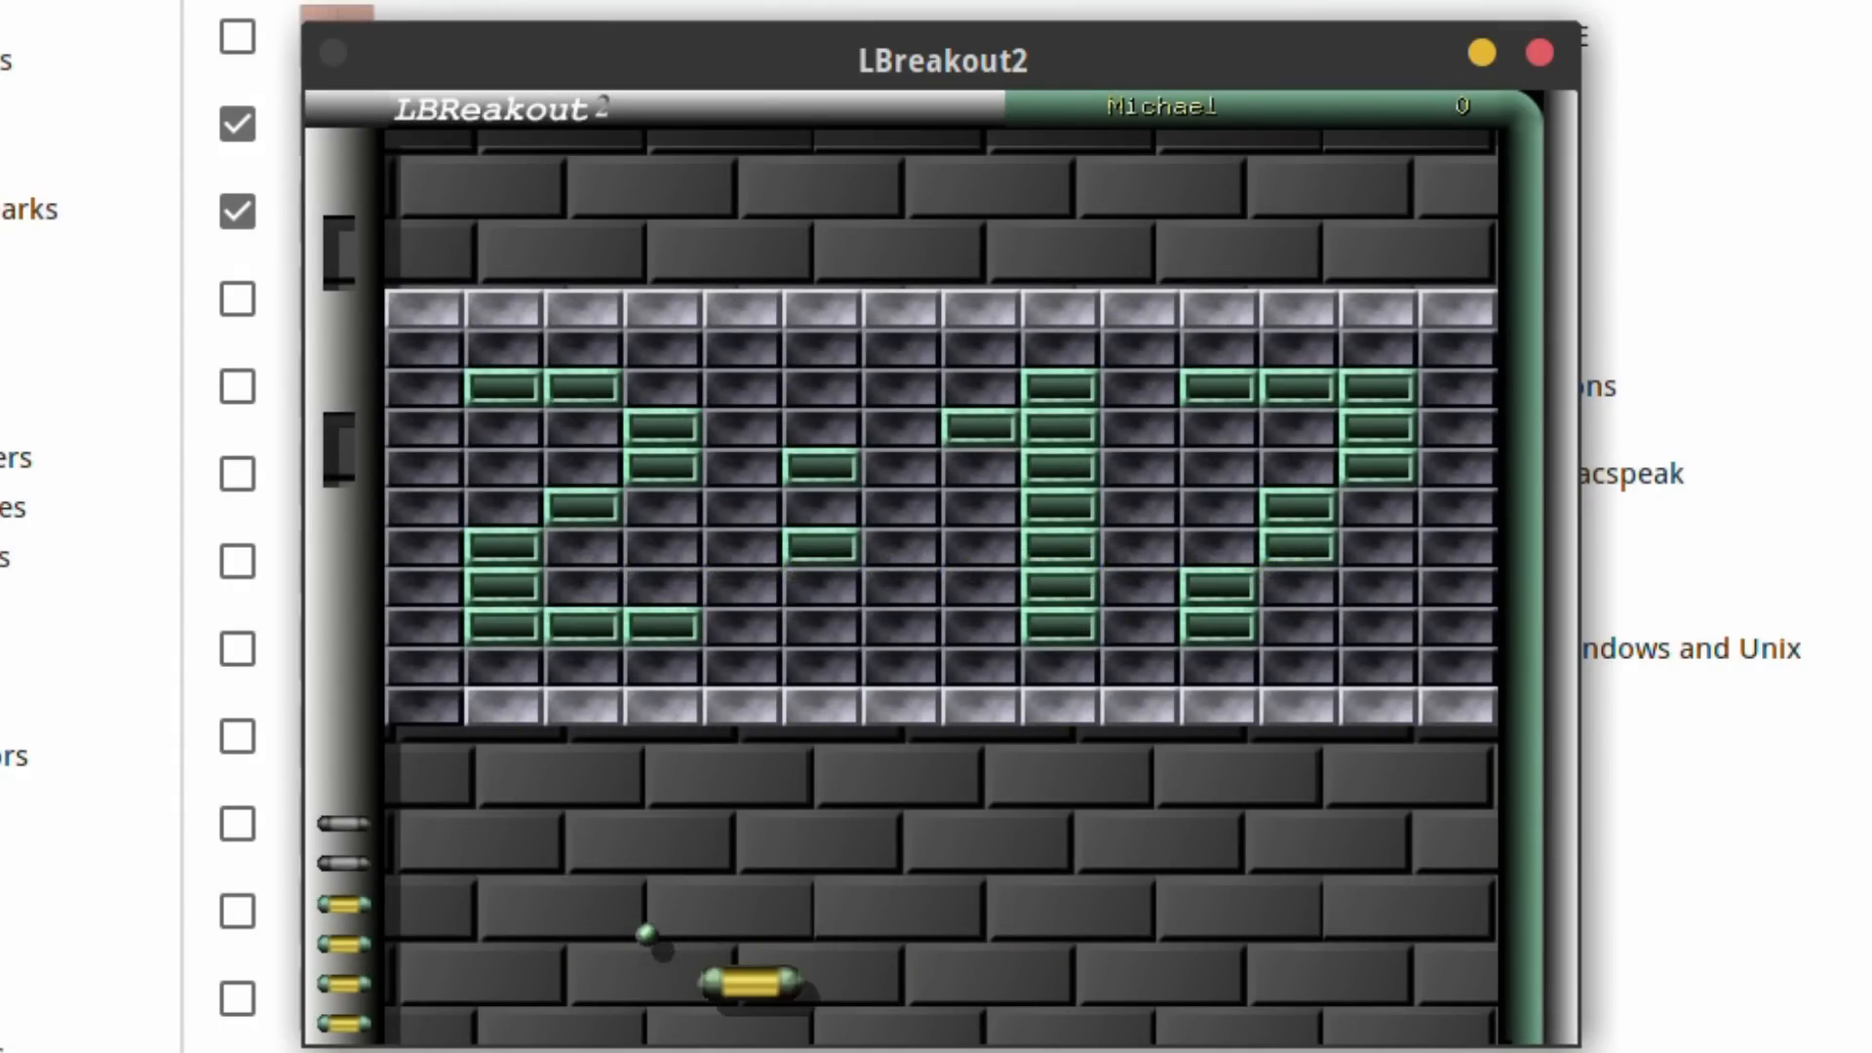
# Play the Late At Night level, steering the paddle under the ball to keep it in play and knock out bricks
pyautogui.press('Left')
pyautogui.press('Right')
pyautogui.press('Right')
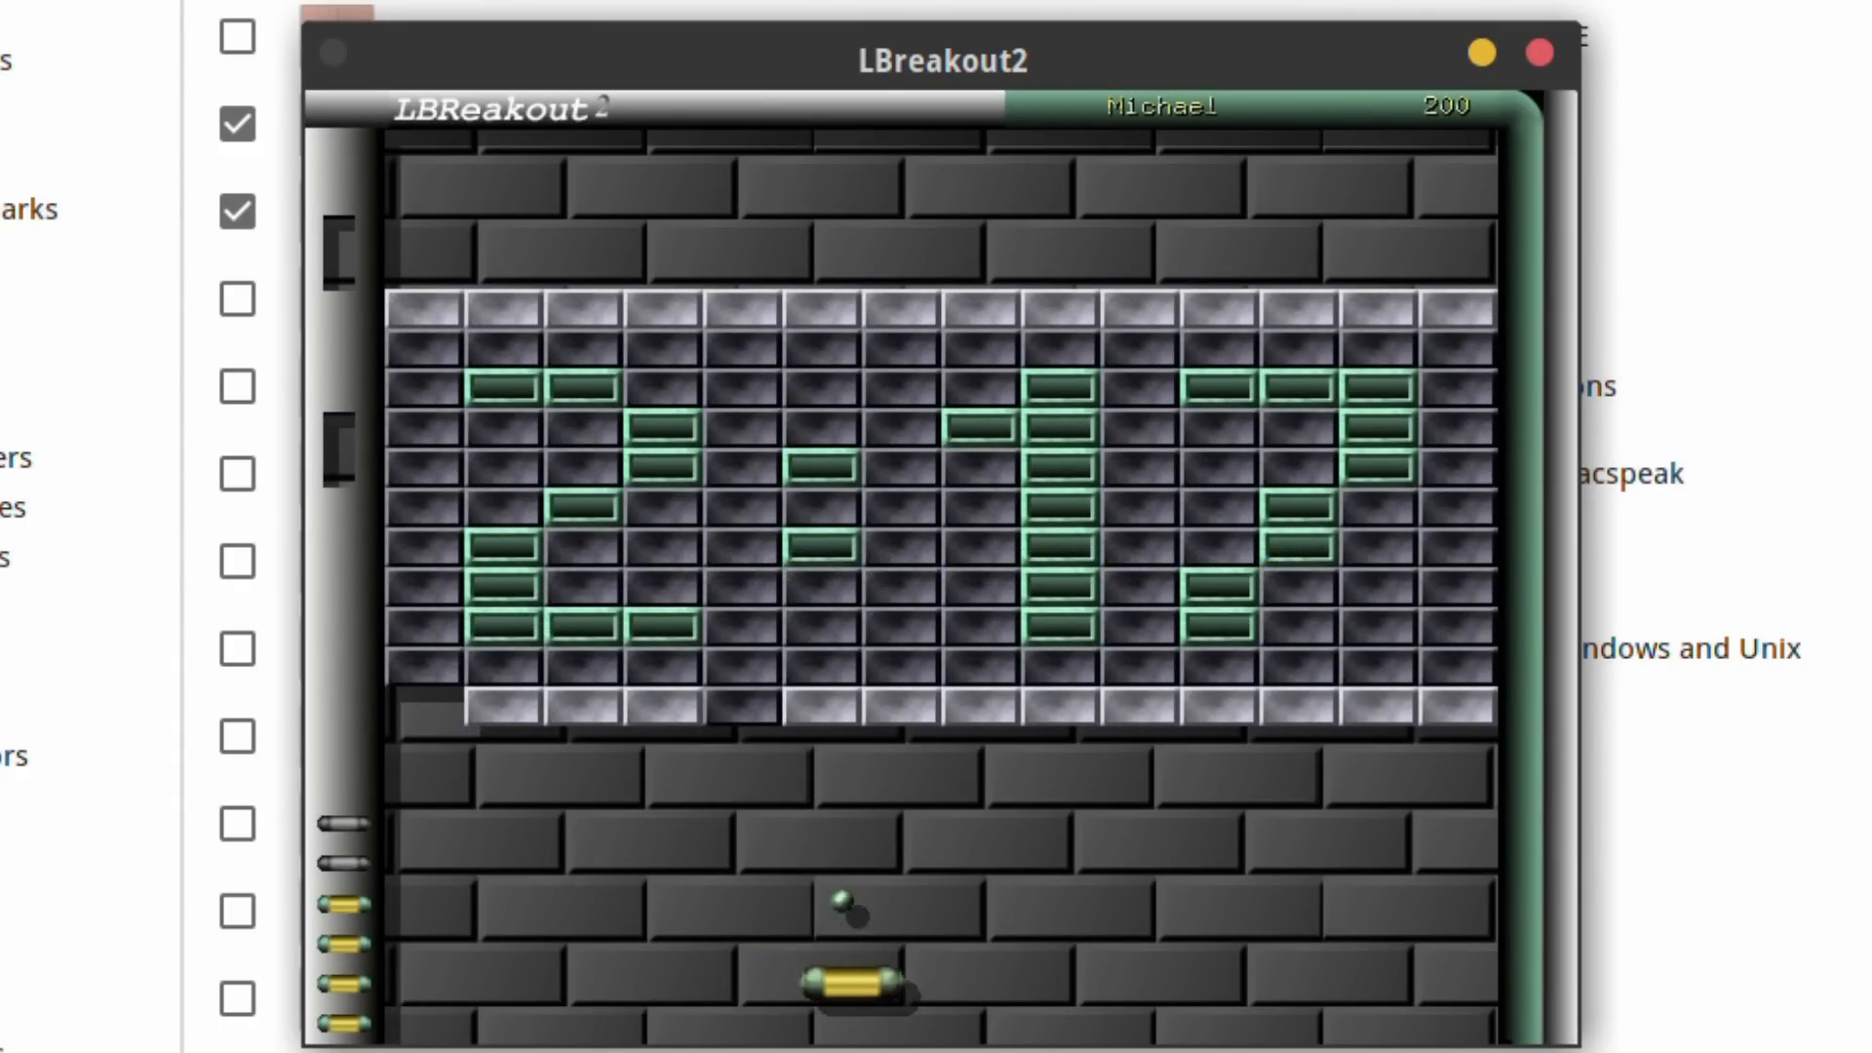
pyautogui.press('Right')
pyautogui.press('Left')
pyautogui.press('Right')
pyautogui.press('Left')
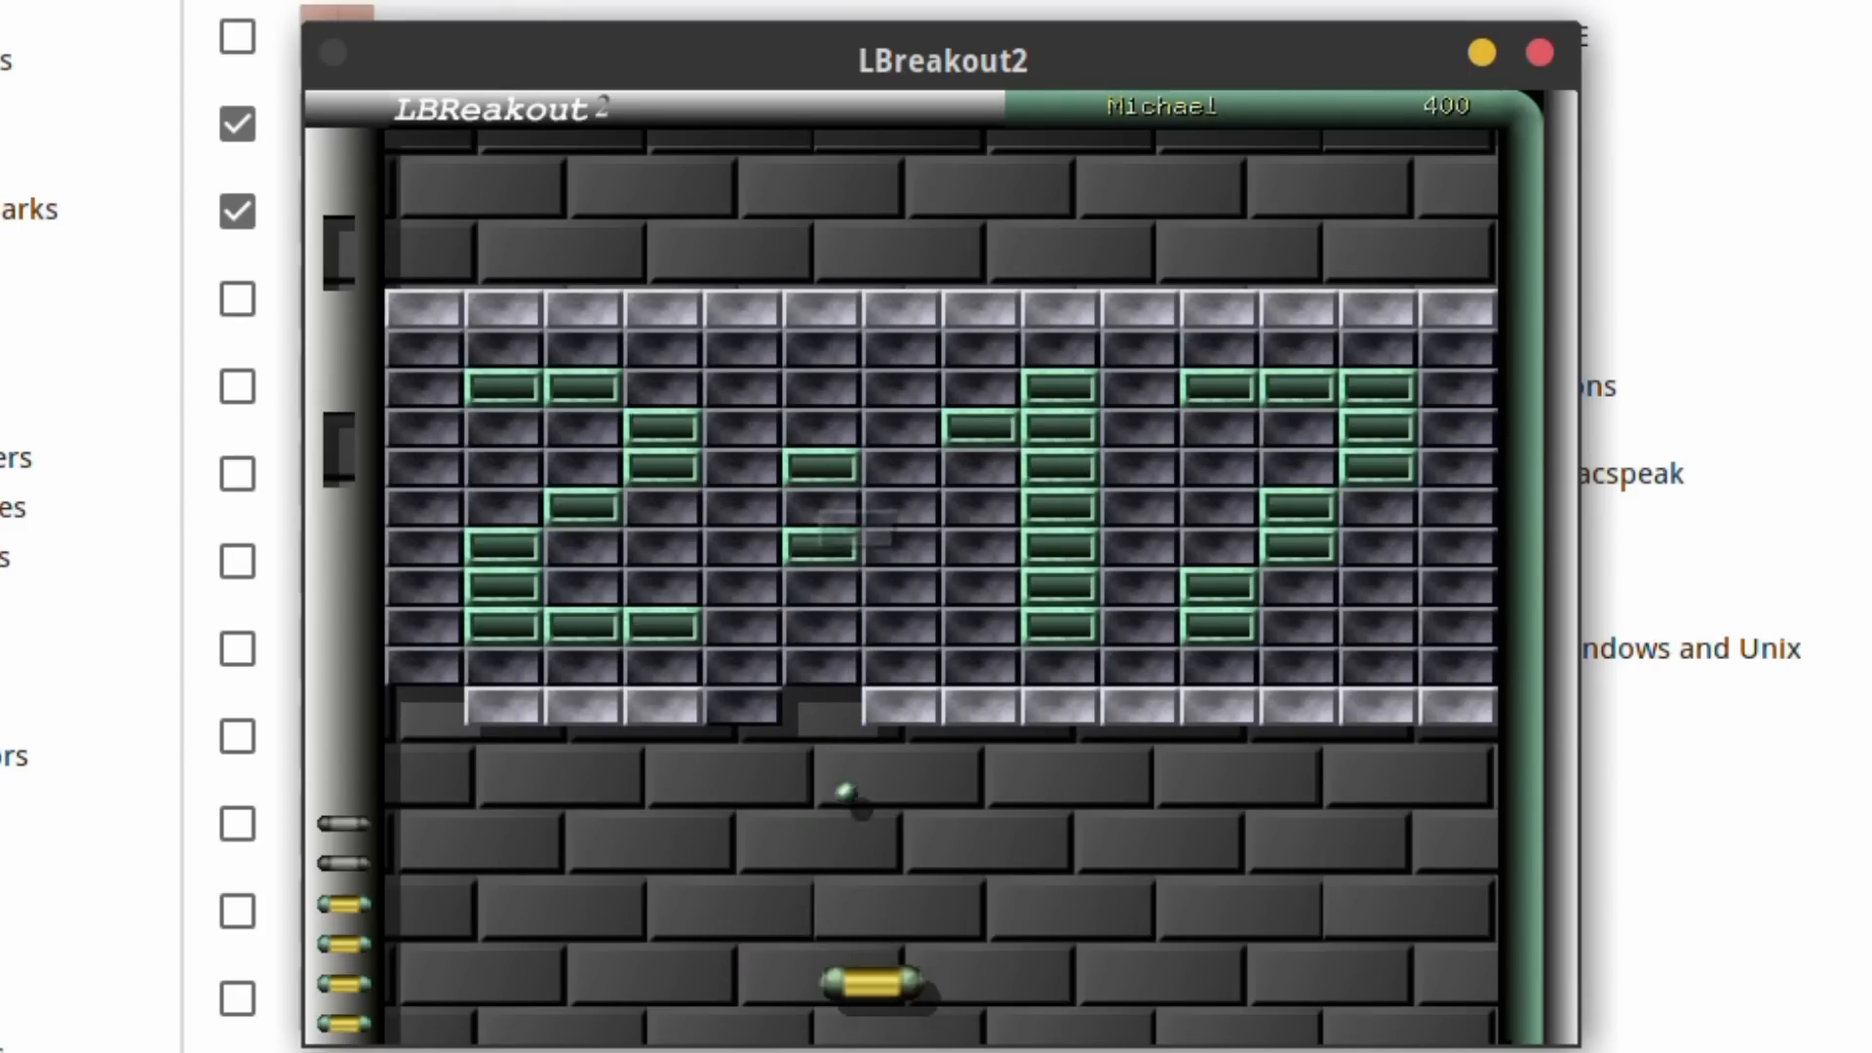
pyautogui.press('Left')
pyautogui.press('Right')
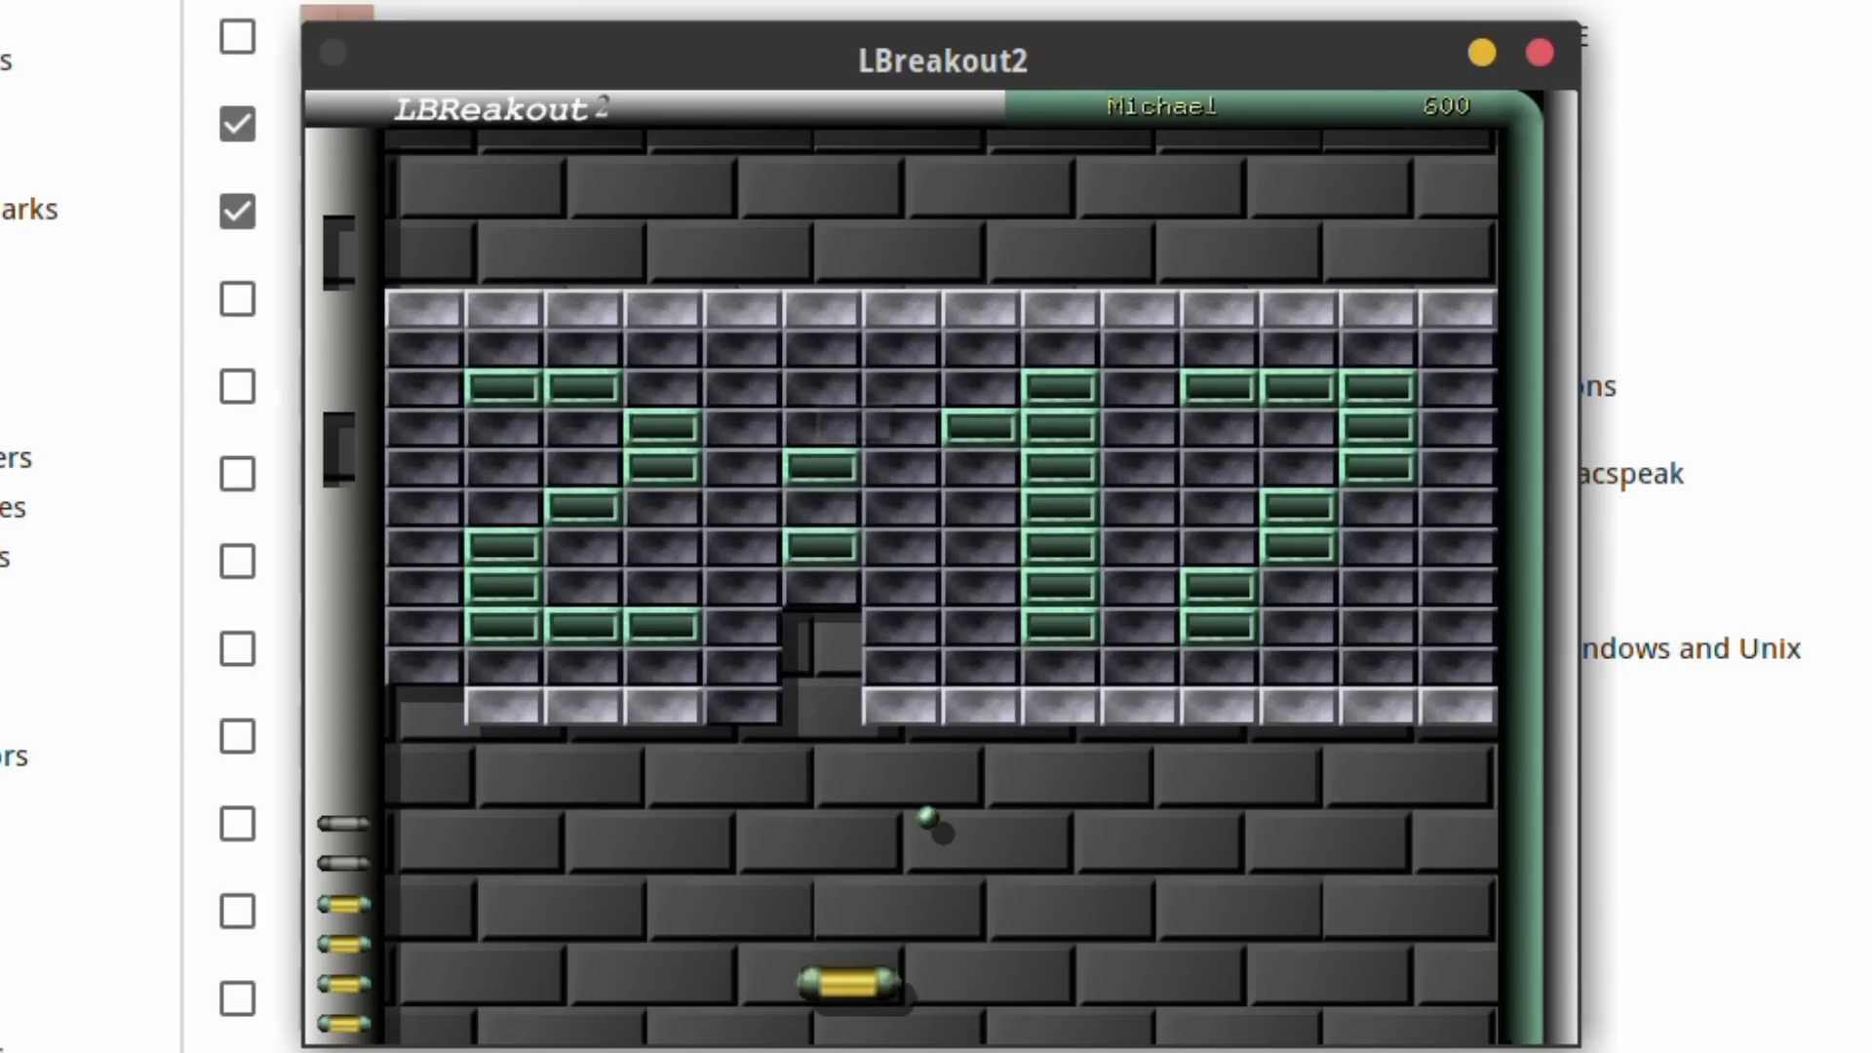
pyautogui.press('Right')
pyautogui.press('Right')
pyautogui.press('Right')
pyautogui.press('Left')
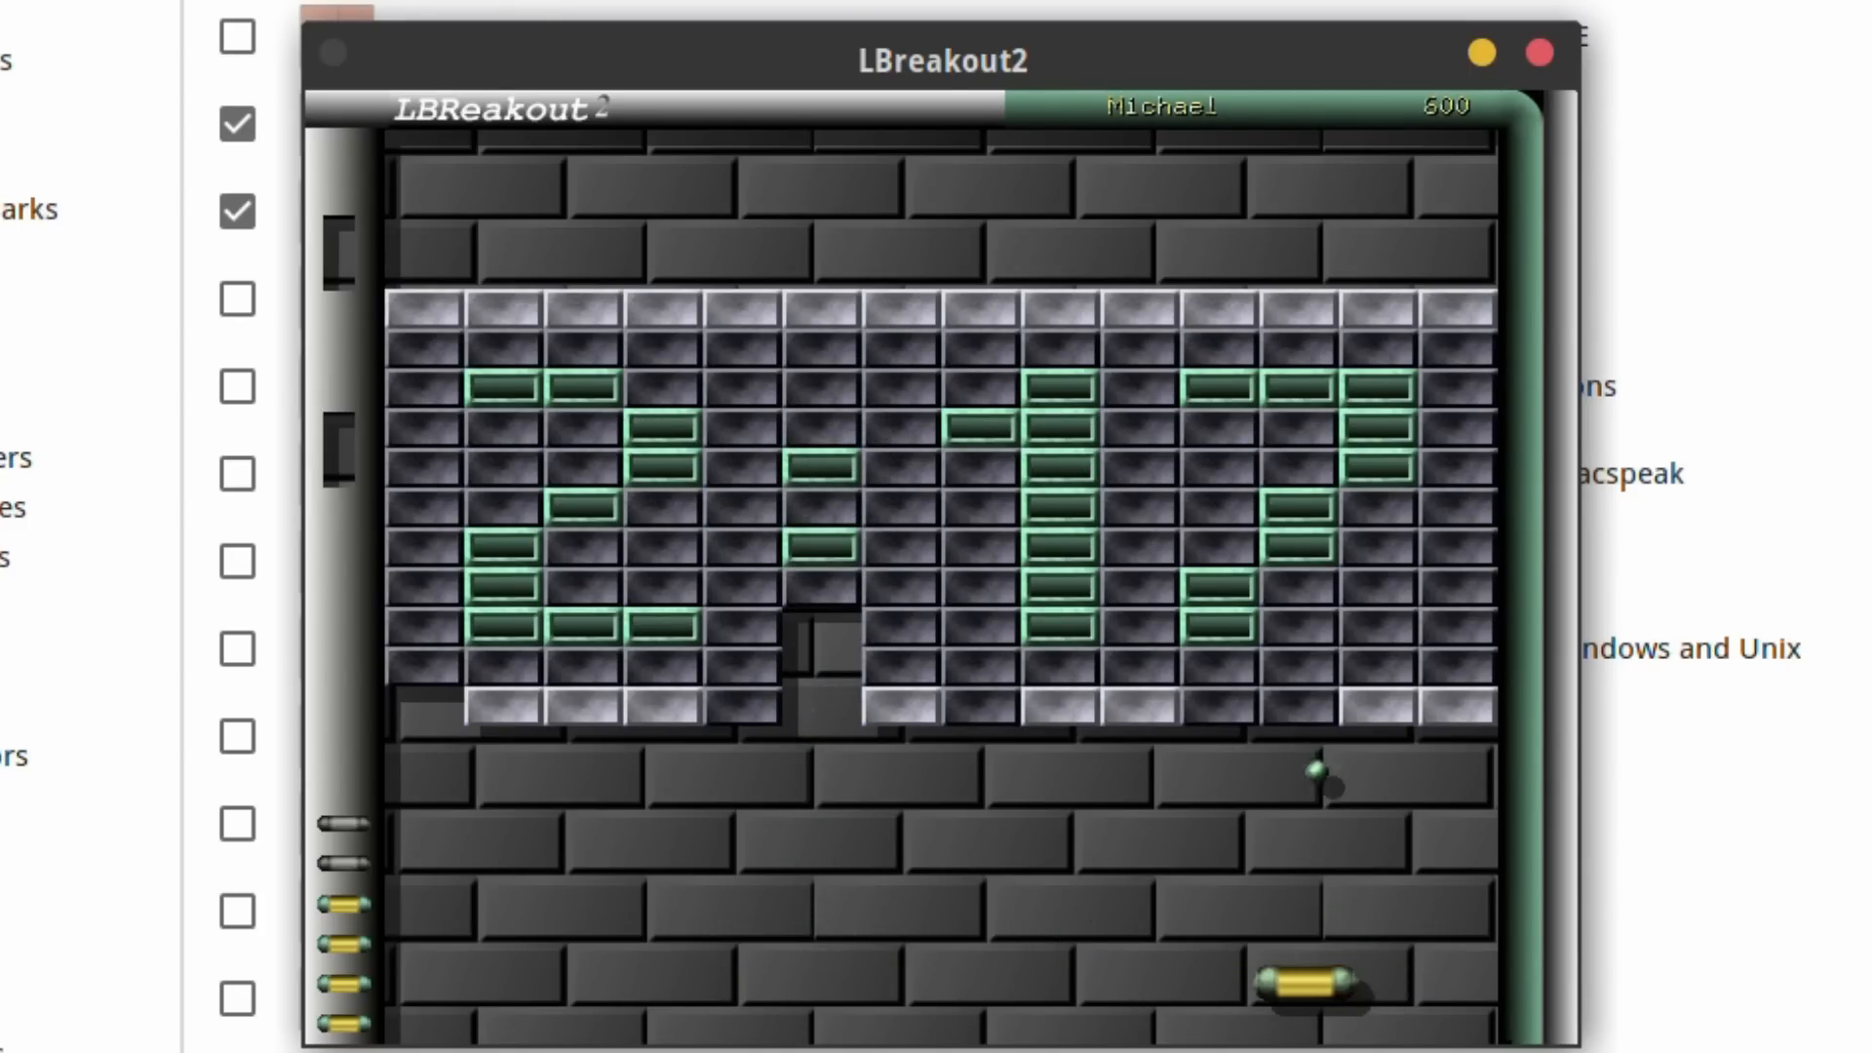
pyautogui.press('Left')
pyautogui.press('Left')
pyautogui.press('Right')
pyautogui.press('Right')
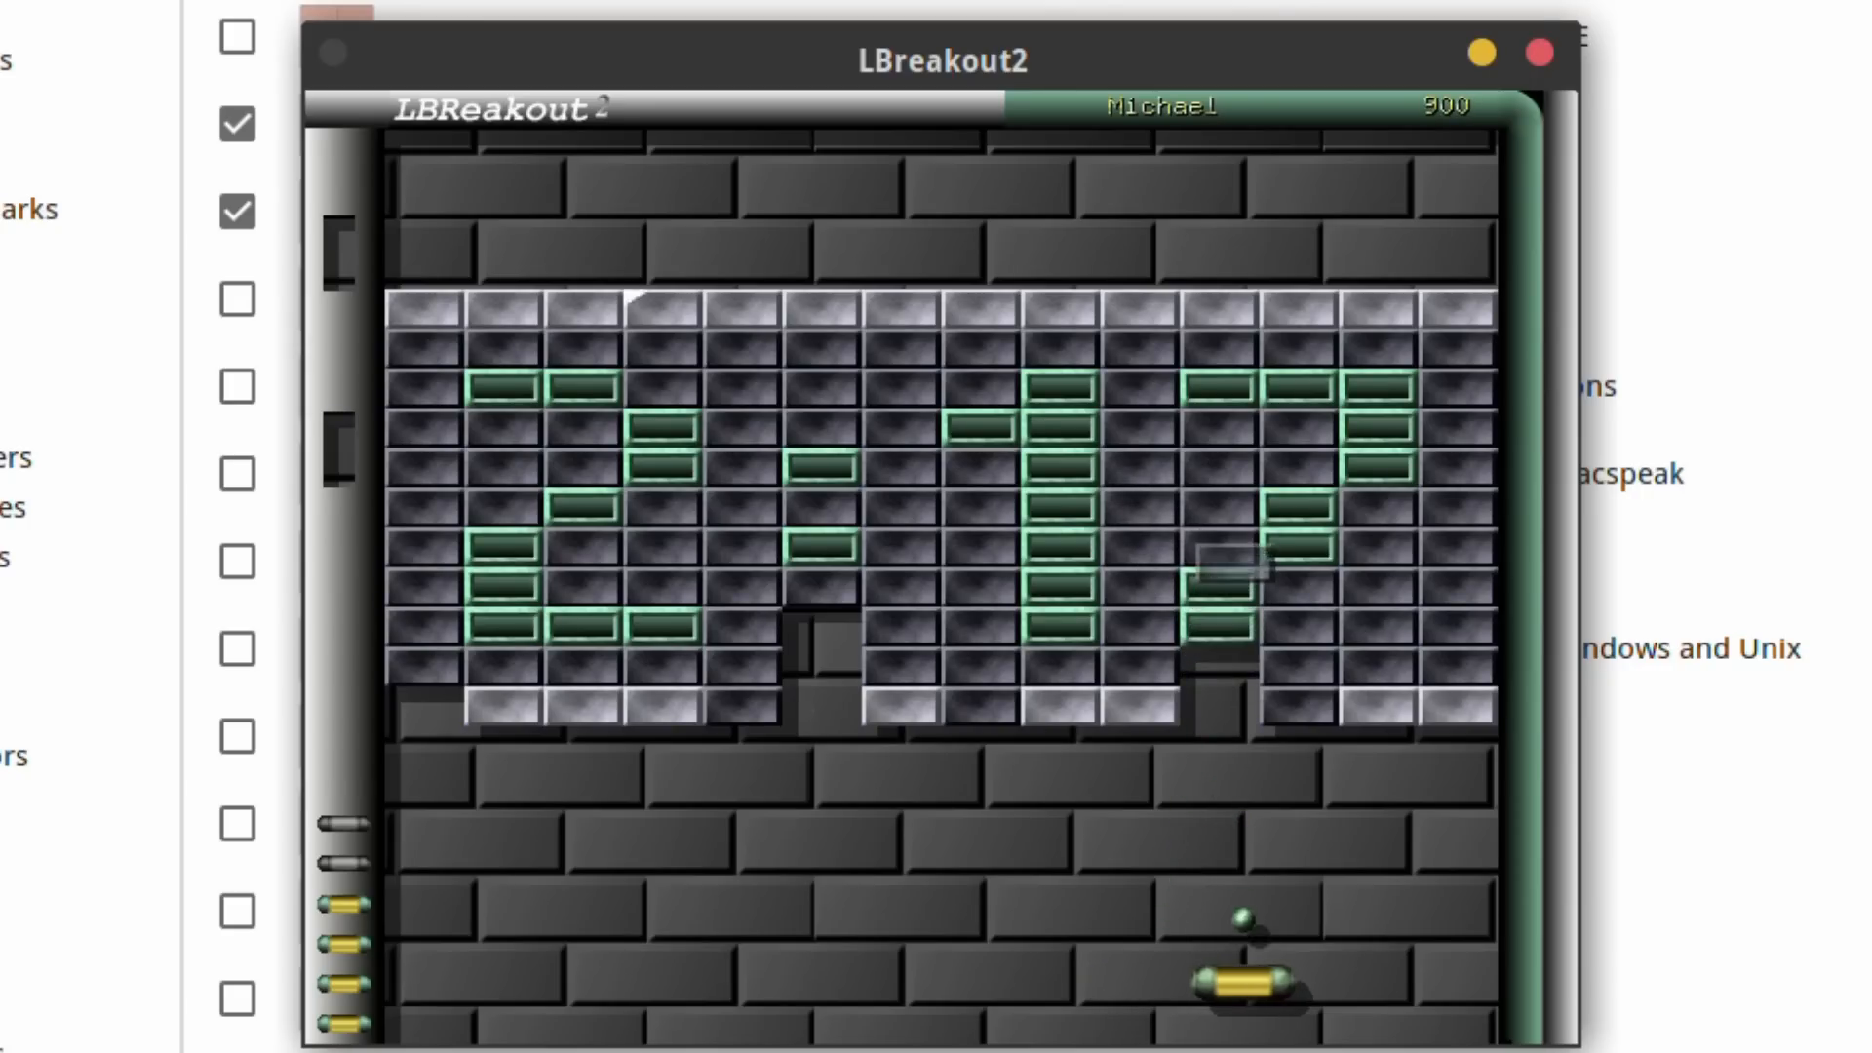
pyautogui.press('Right')
pyautogui.press('Right')
pyautogui.press('Right')
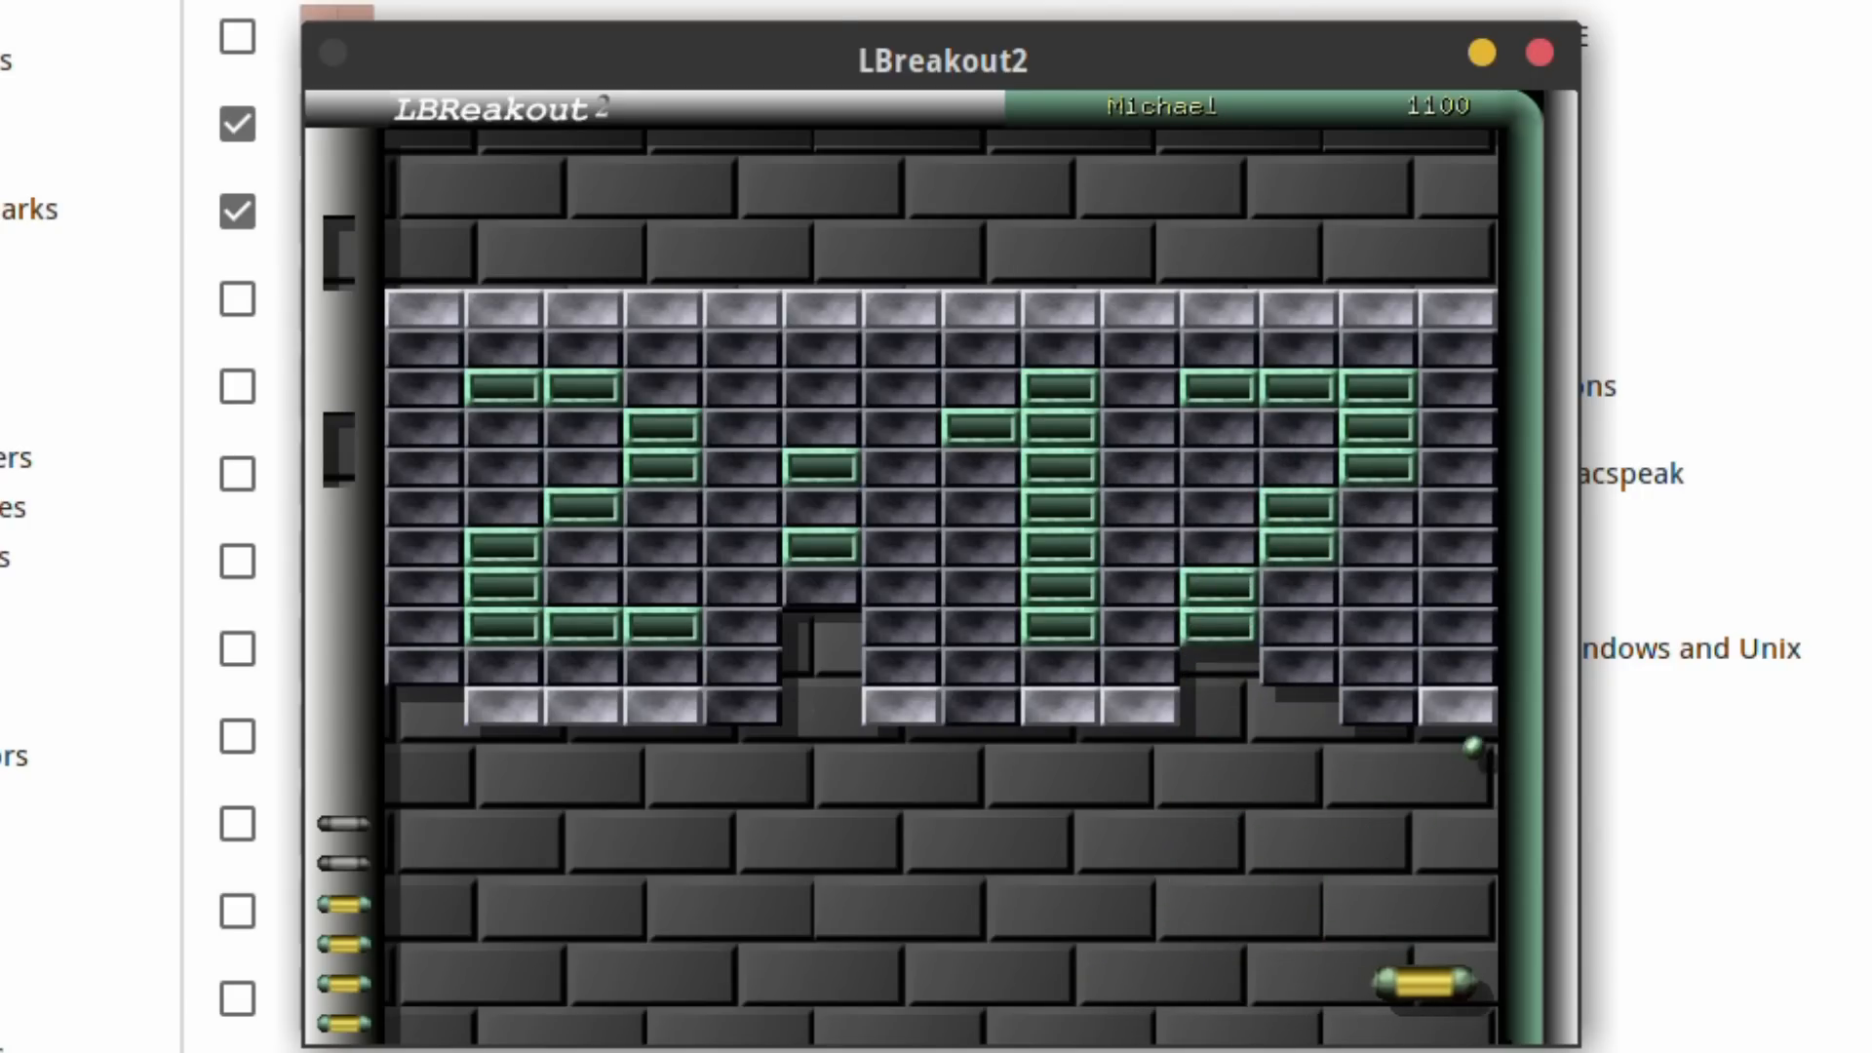
pyautogui.press('Left')
pyautogui.press('Left')
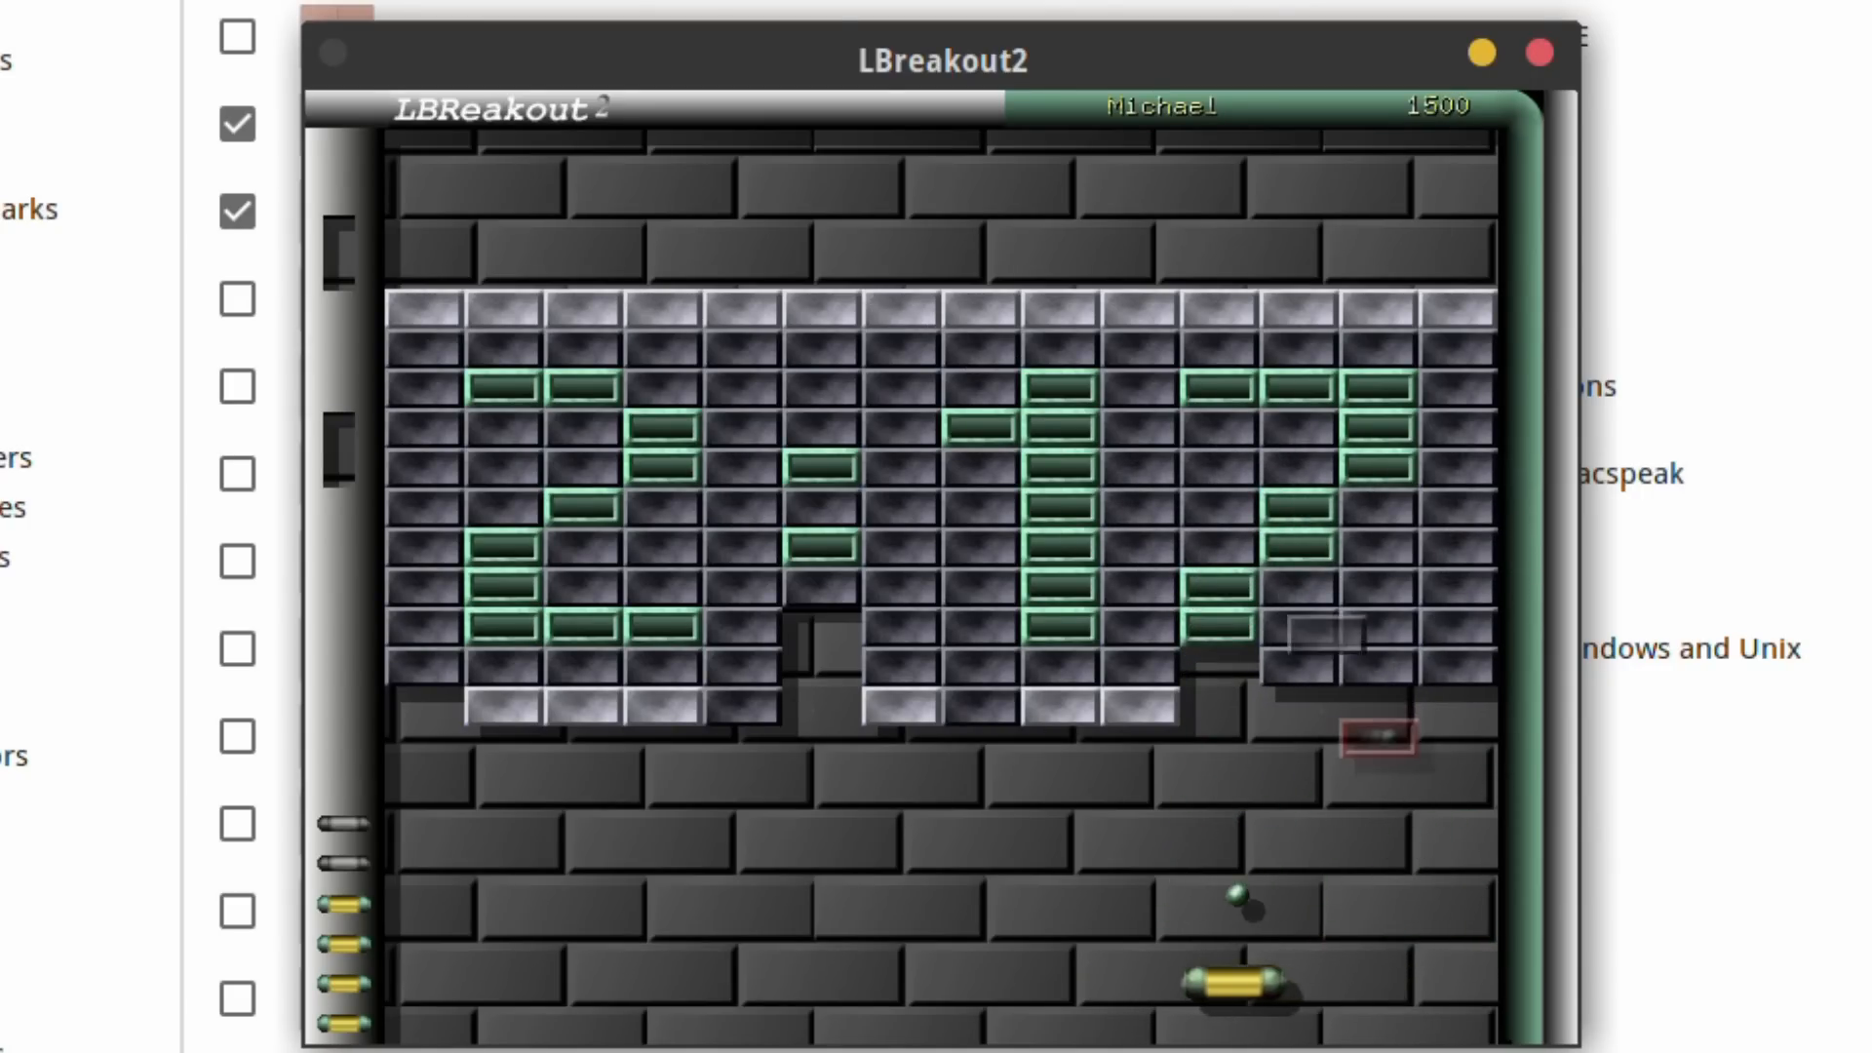
pyautogui.press('Left')
pyautogui.press('Right')
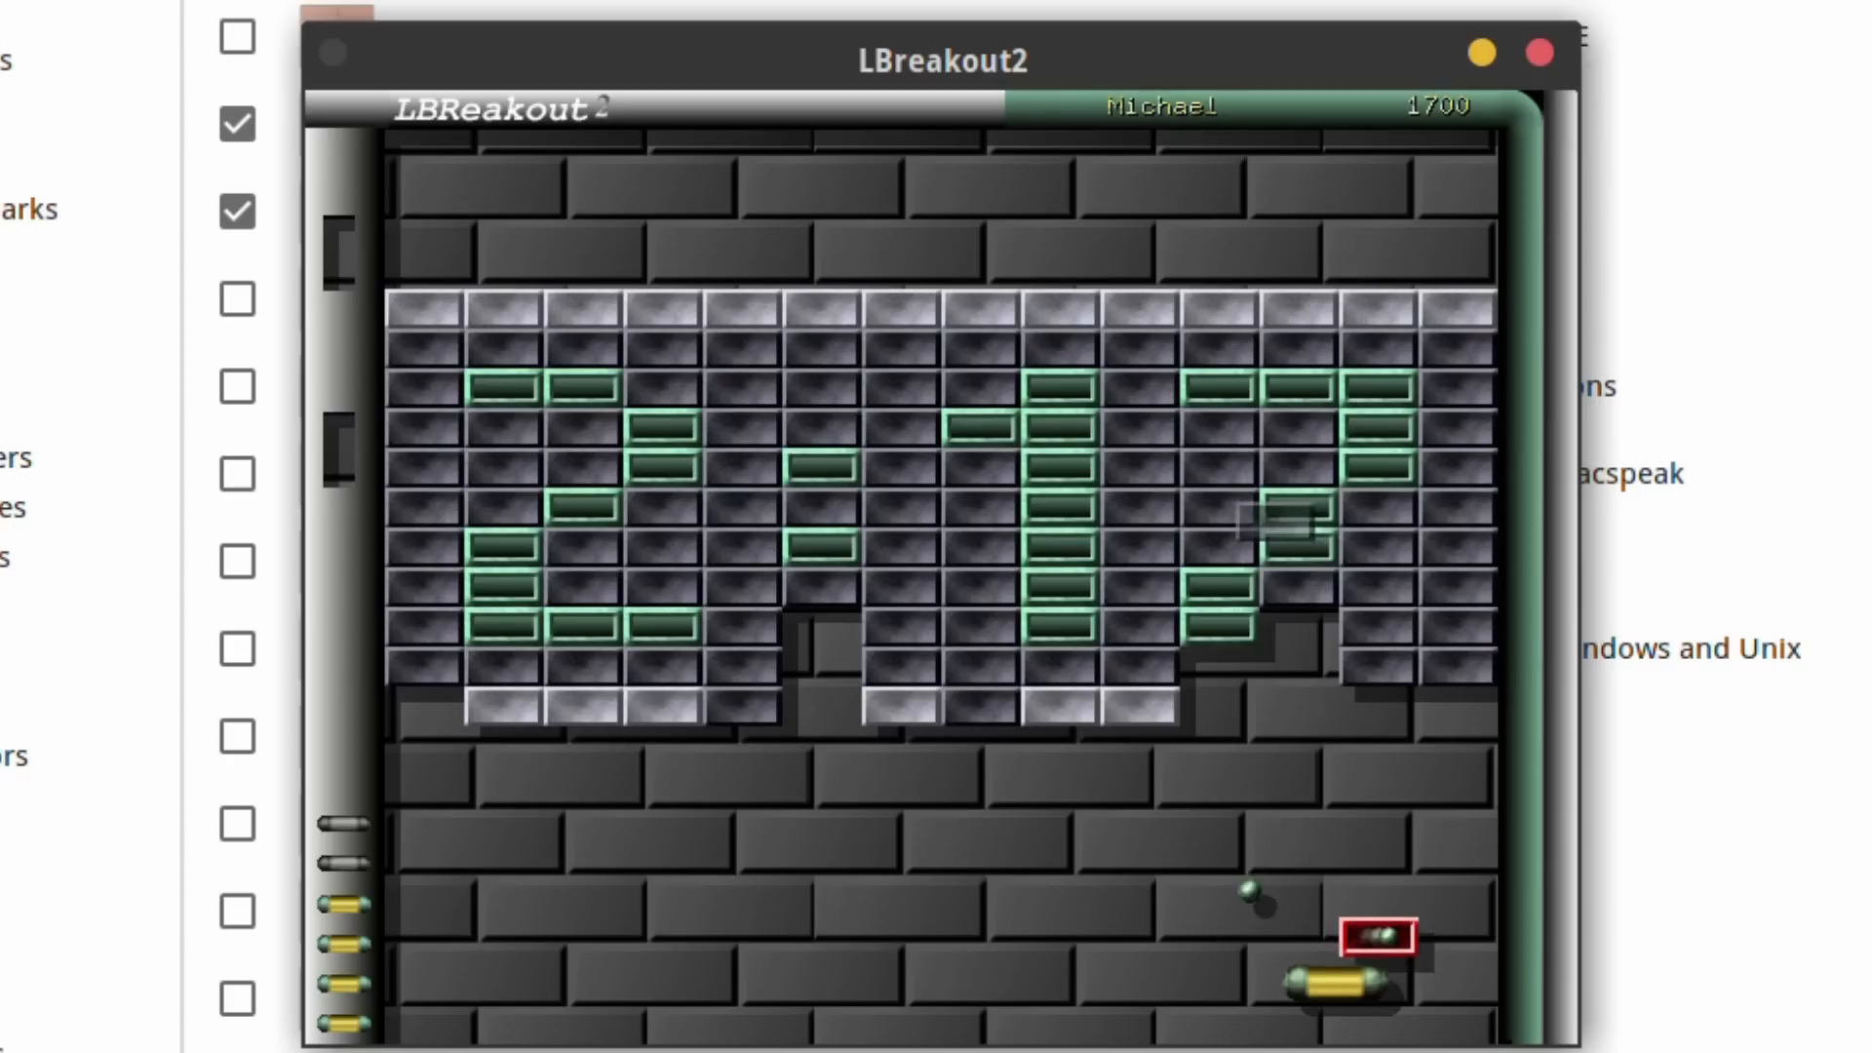
pyautogui.press('Left')
pyautogui.press('Right')
pyautogui.press('Right')
pyautogui.press('Left')
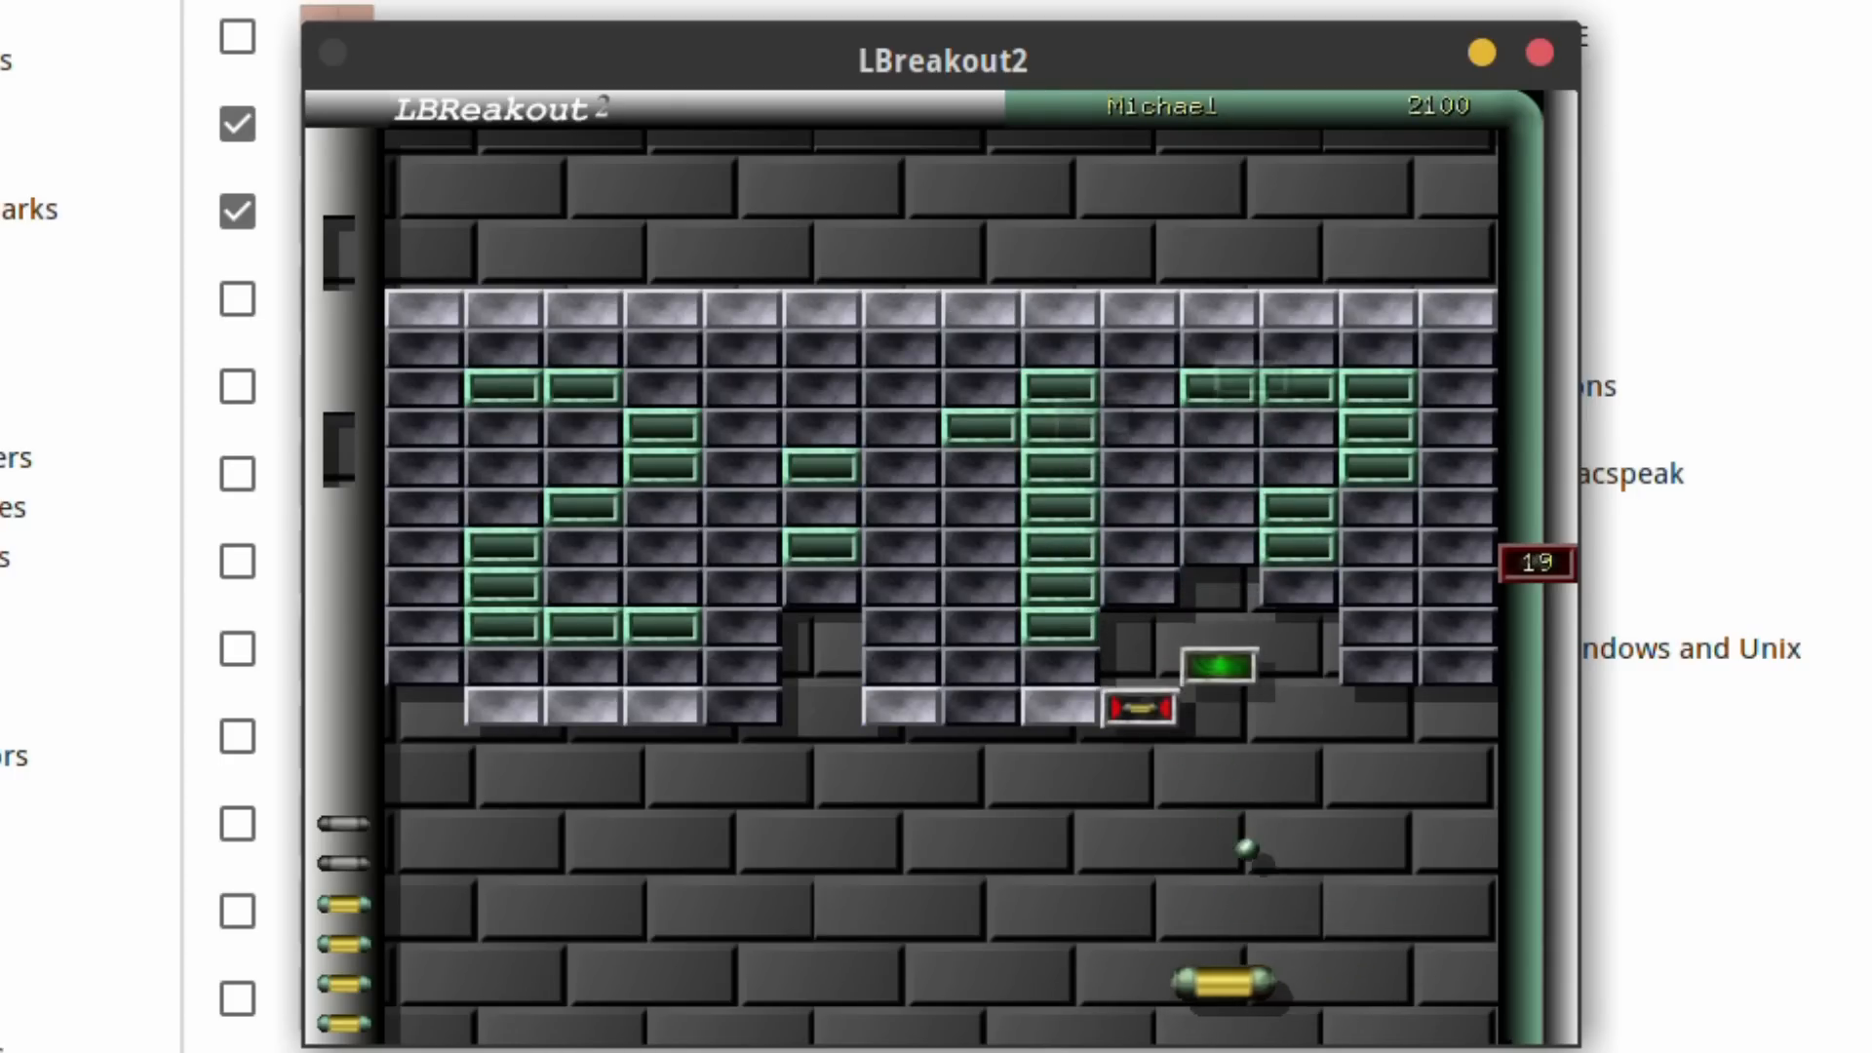
pyautogui.press('Right')
# Pause the game, close LBreakout2, and close the Software Station window
pyautogui.press('p')
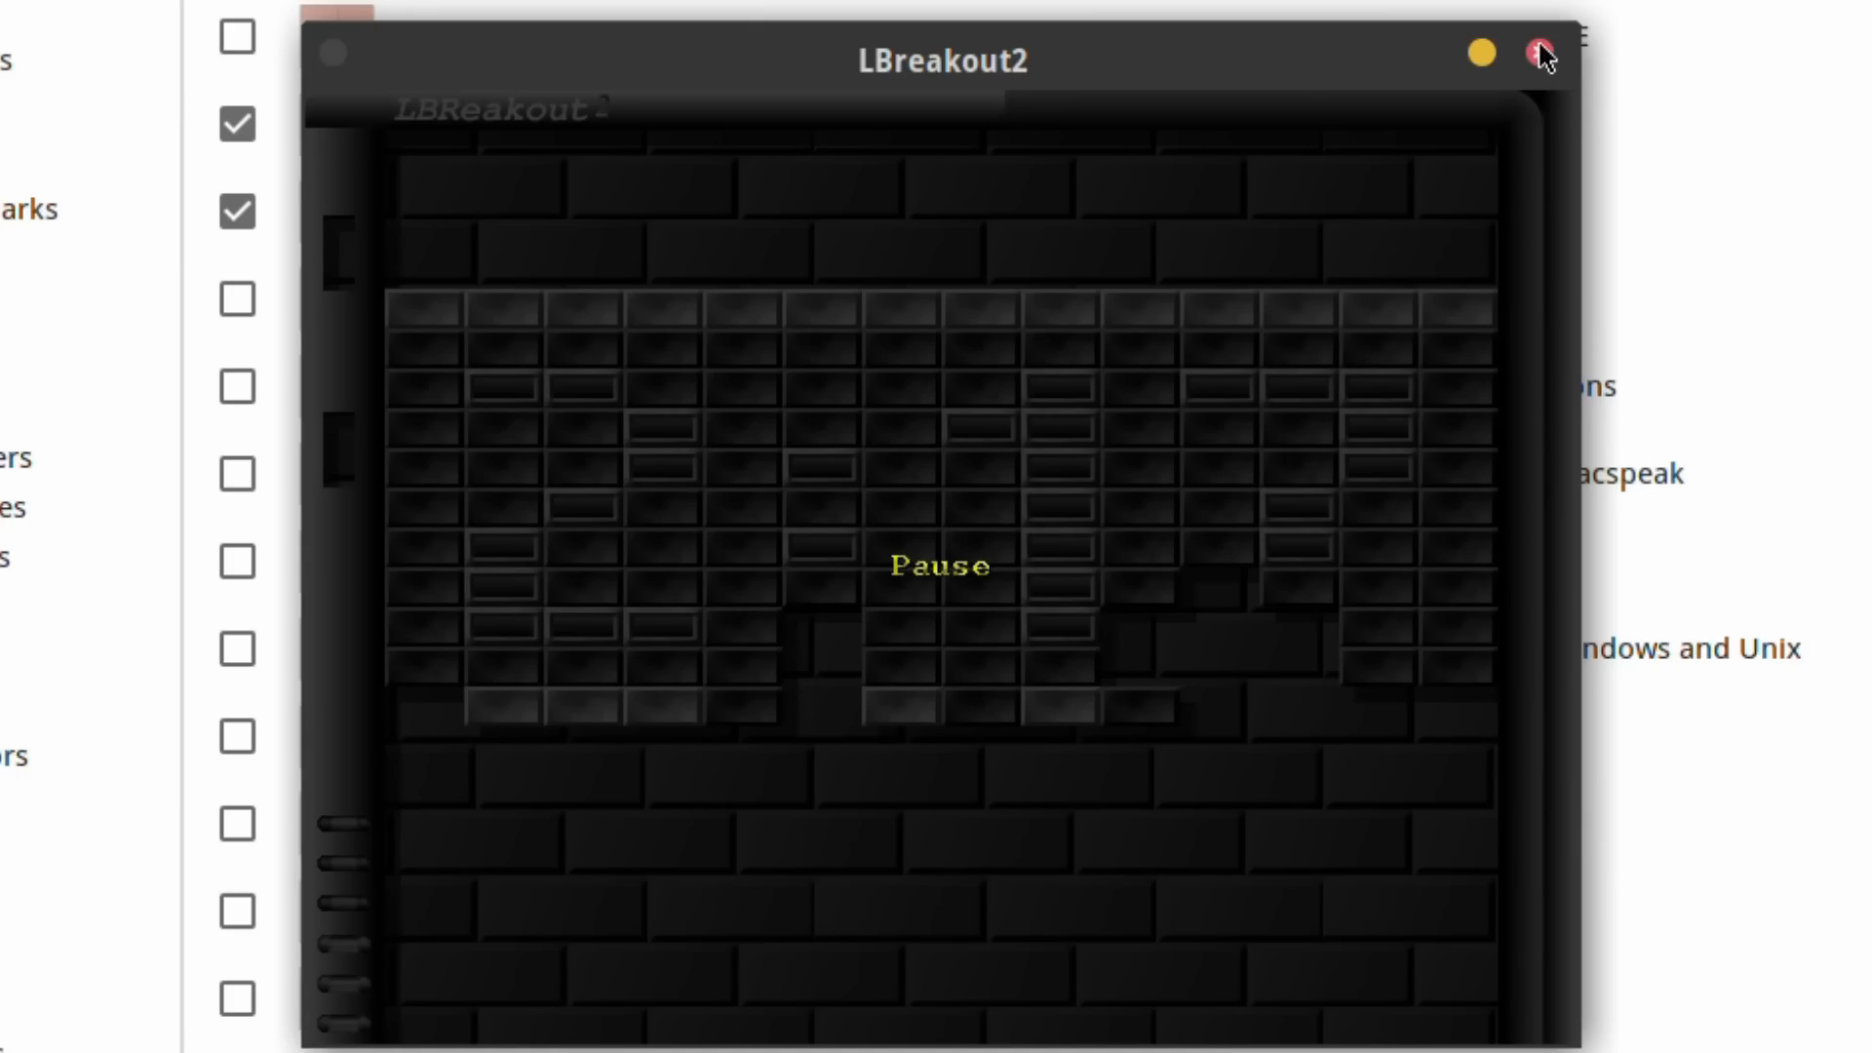
pyautogui.click(1540, 54)
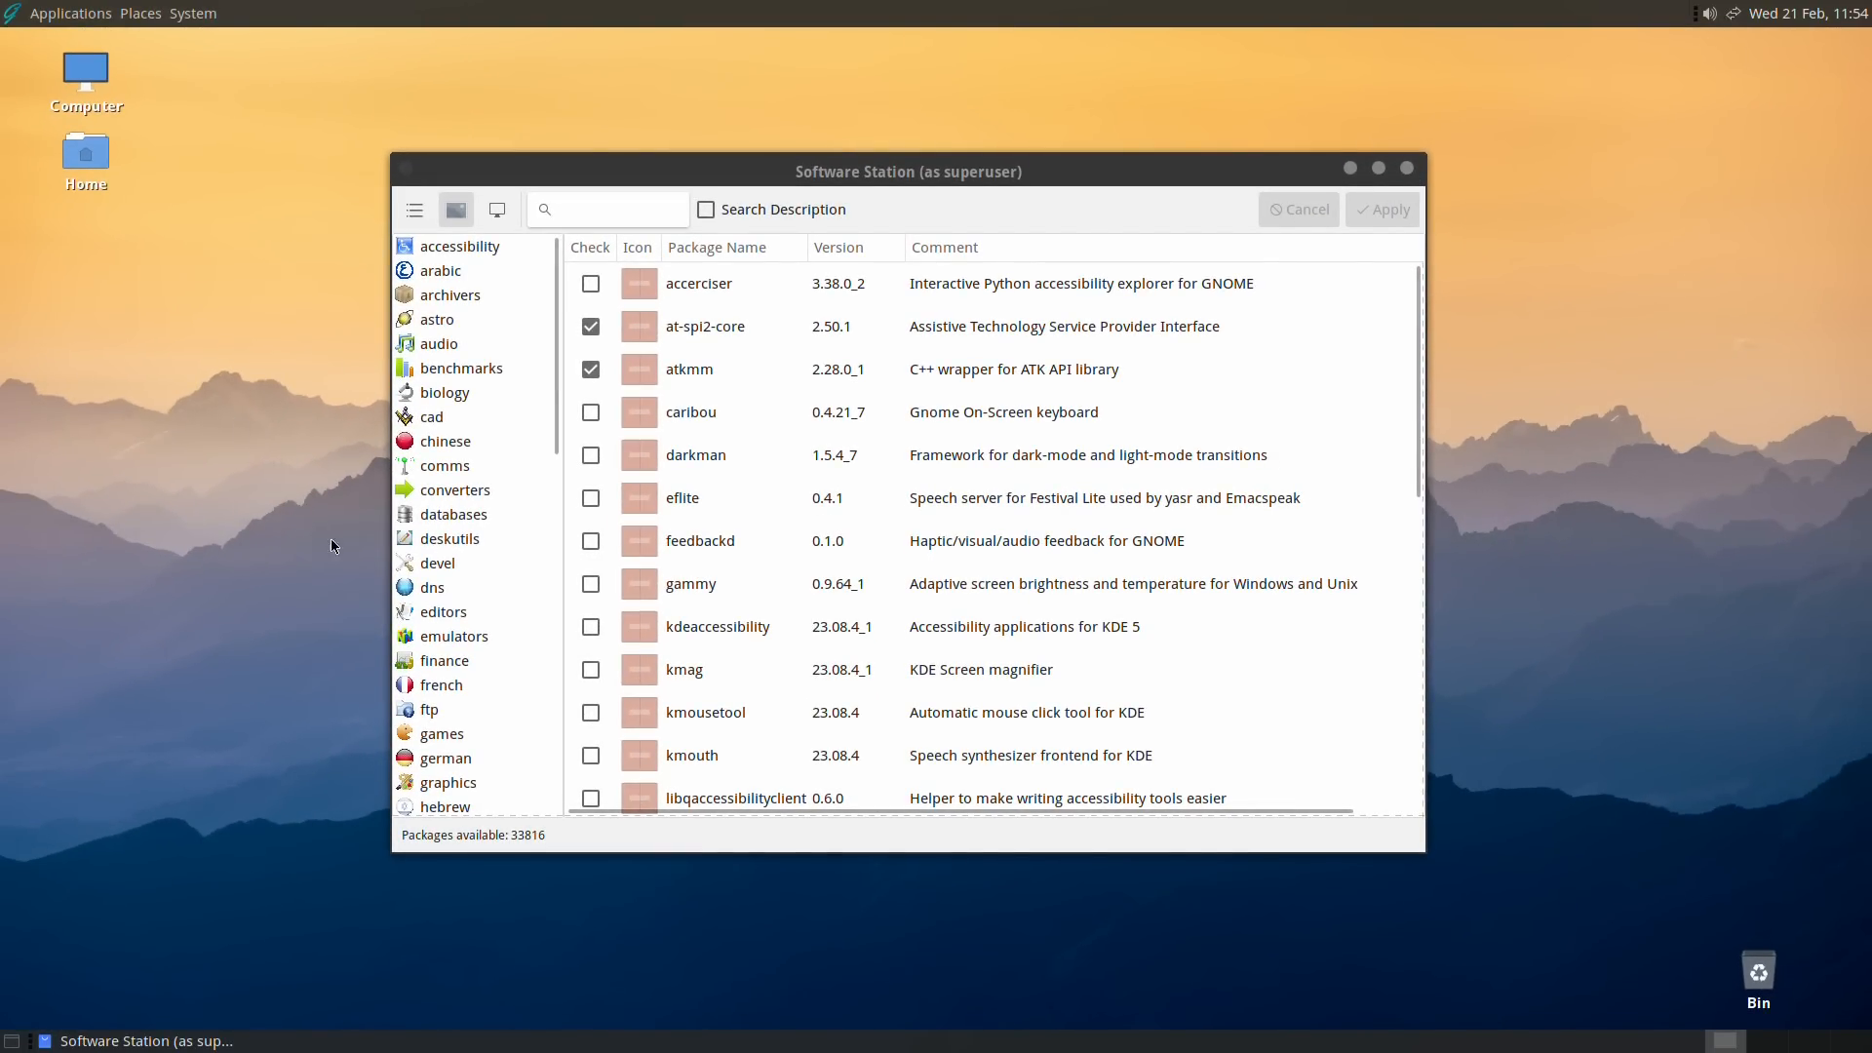
pyautogui.click(1409, 170)
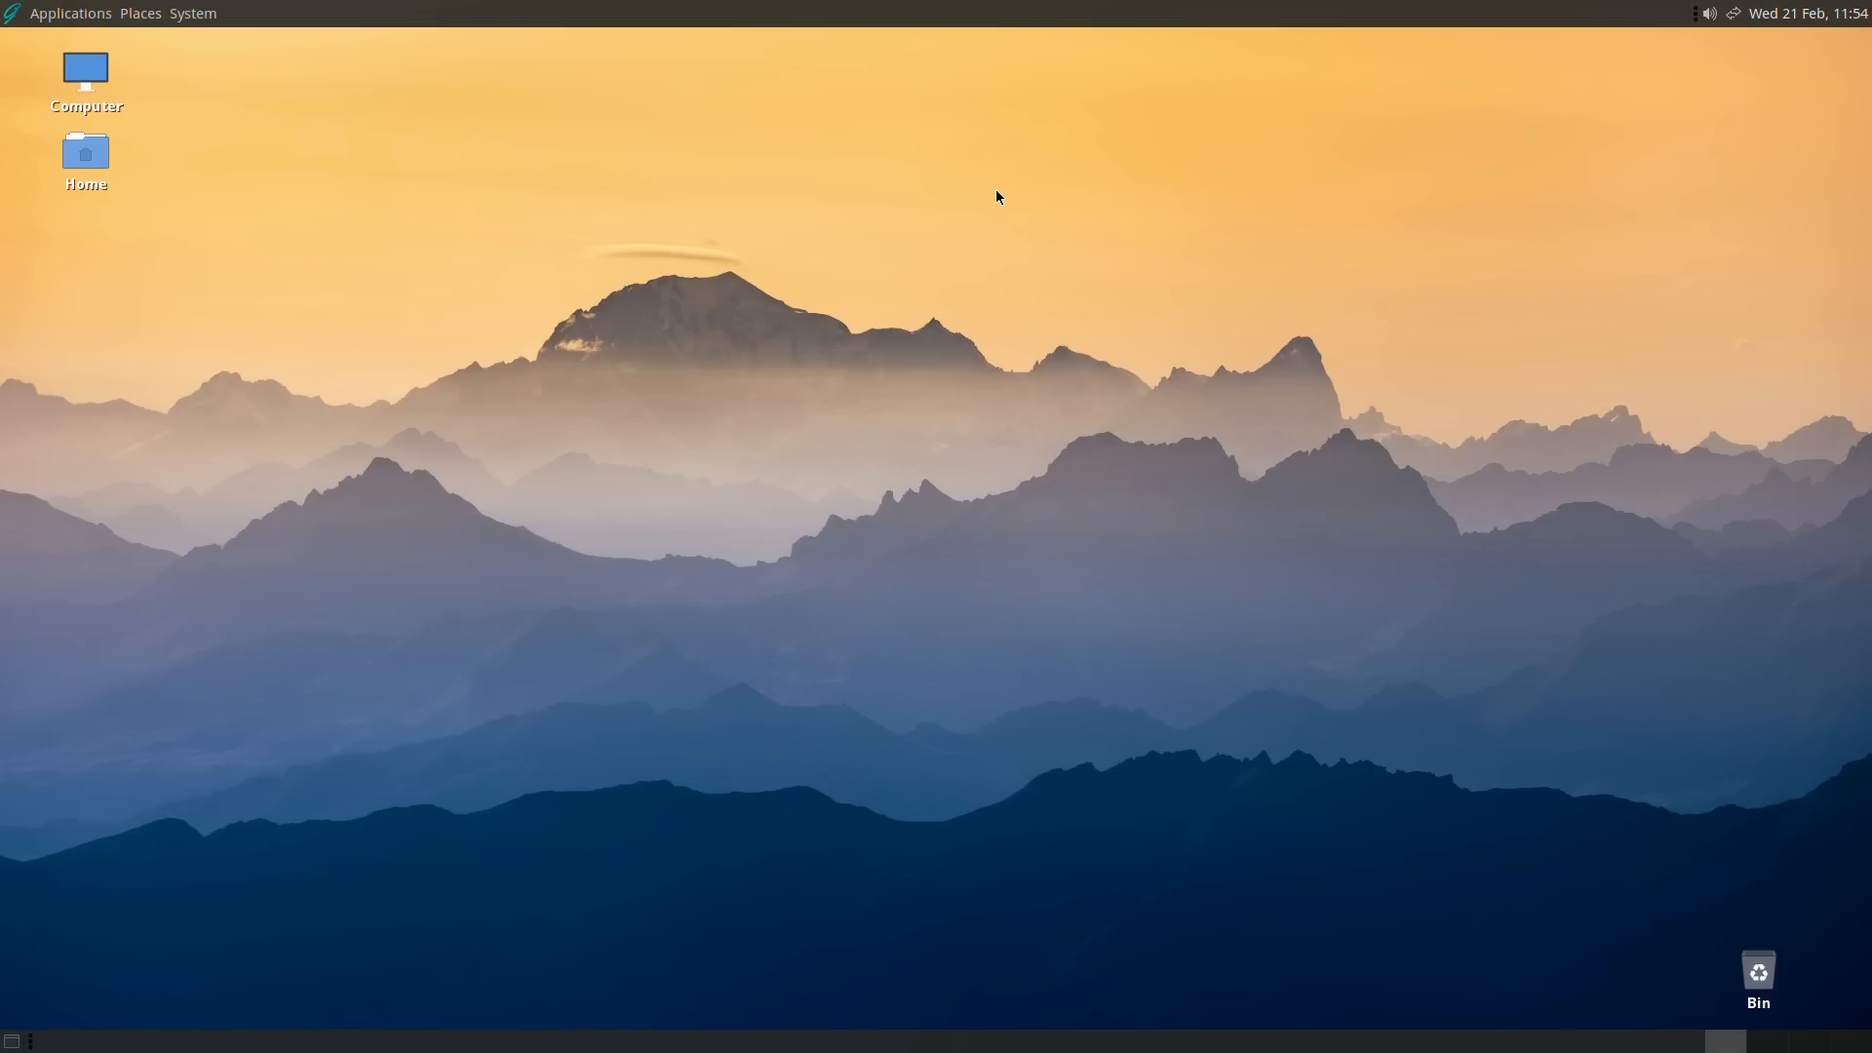